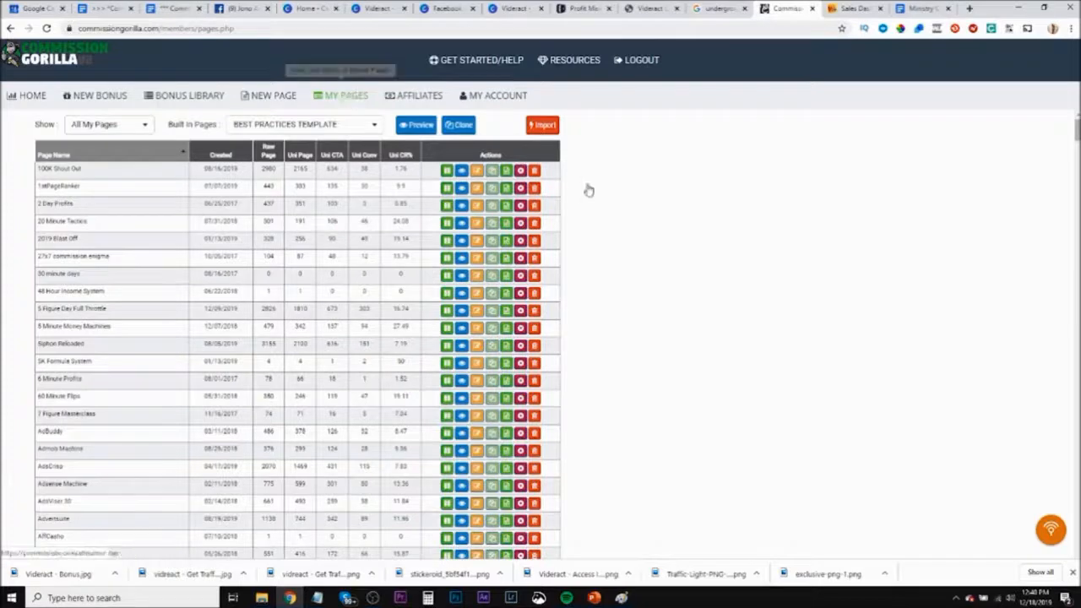
Import a bonus page using the vendor's bonus page code, dismiss the cloned-page notice and open the page settings
left_click(543, 126)
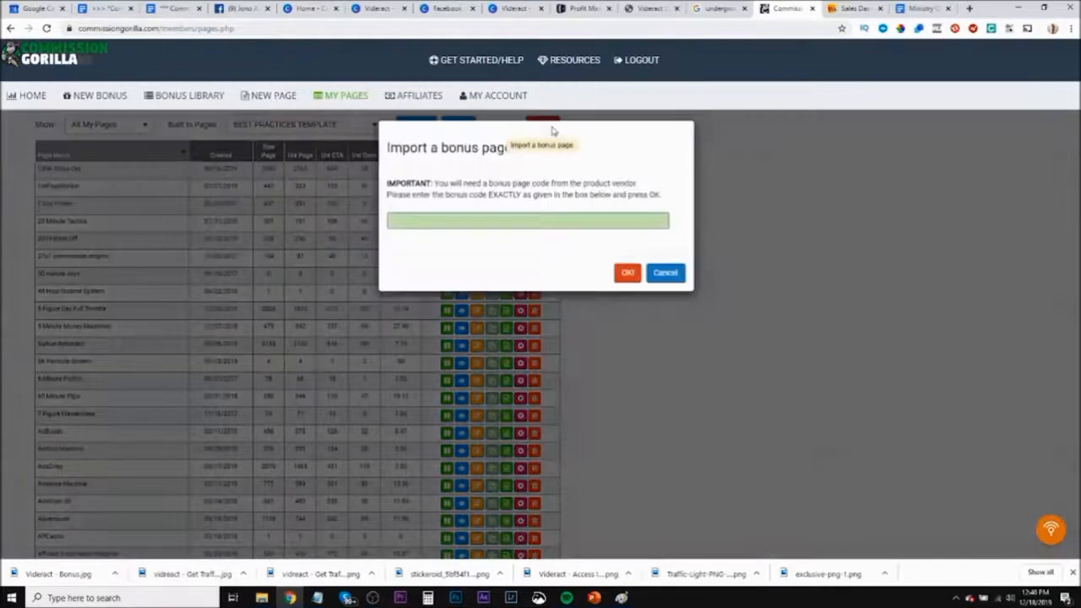
left_click(469, 225)
left_click(457, 252)
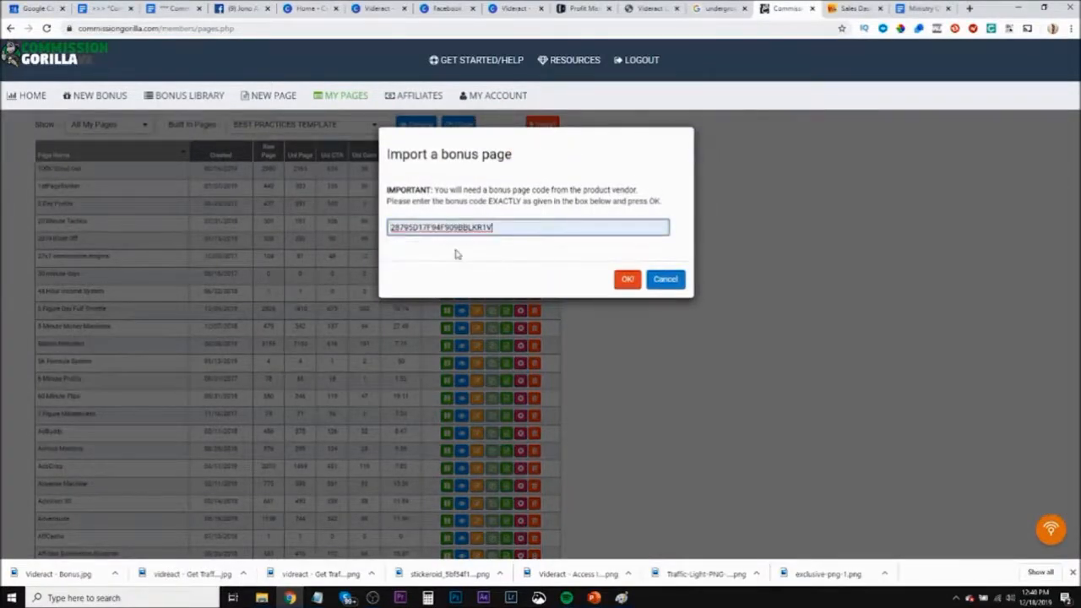
left_click(629, 280)
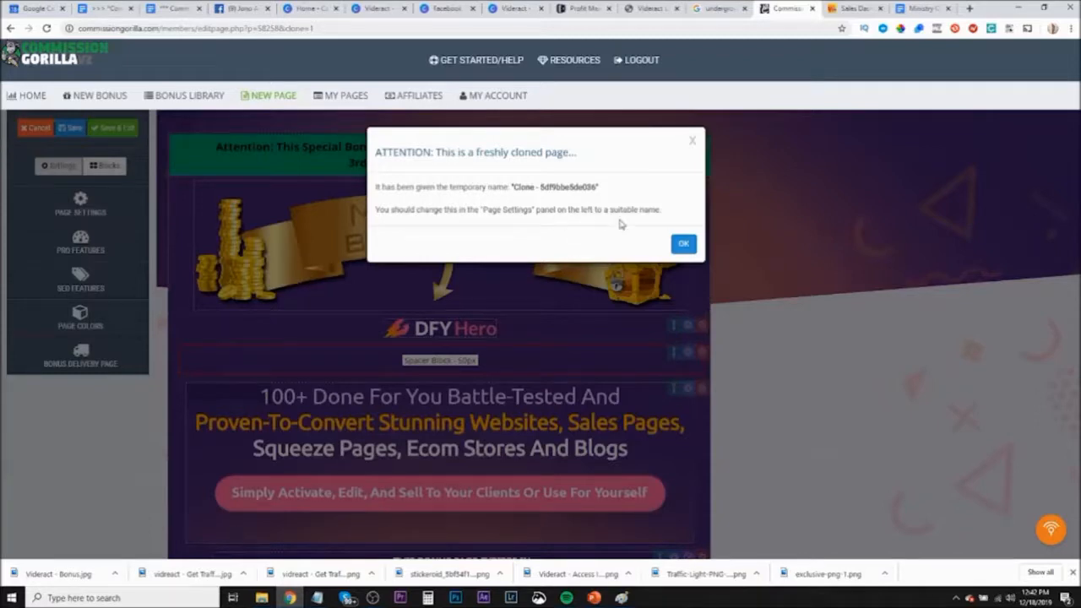
left_click(686, 245)
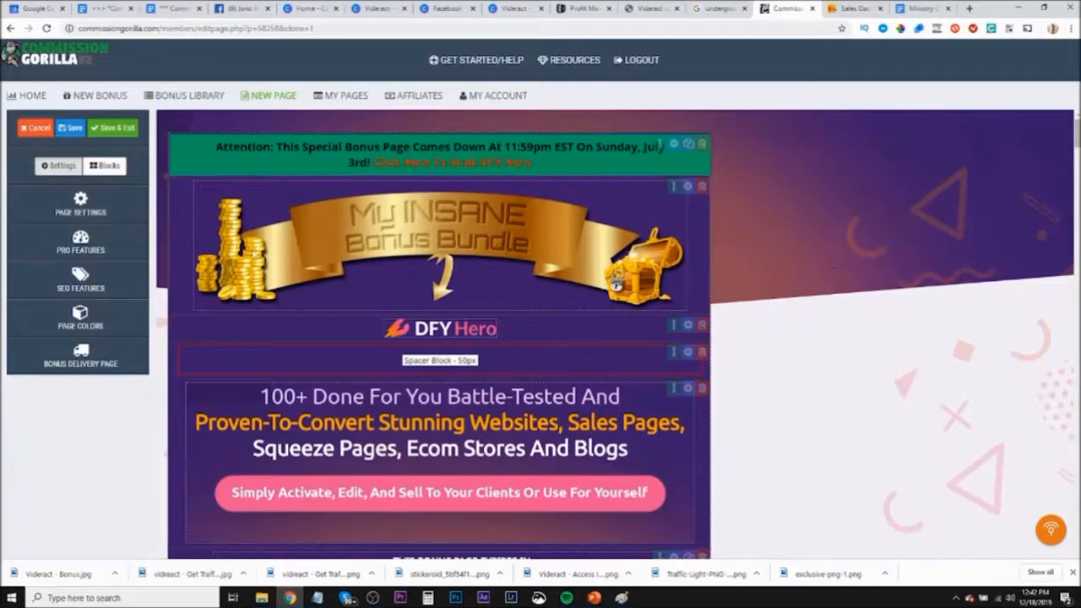
left_click(88, 215)
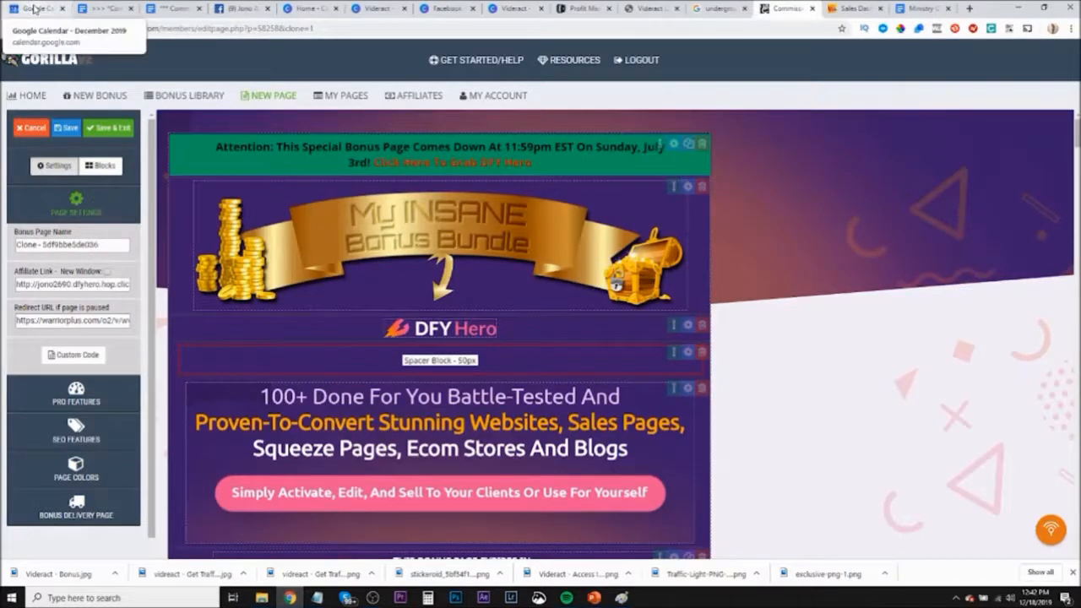
Move the Google Calendar tab next to the Commission Gorilla tab and close the unneeded browser tabs
left_click_drag(35, 10, 718, 10)
left_click(677, 10)
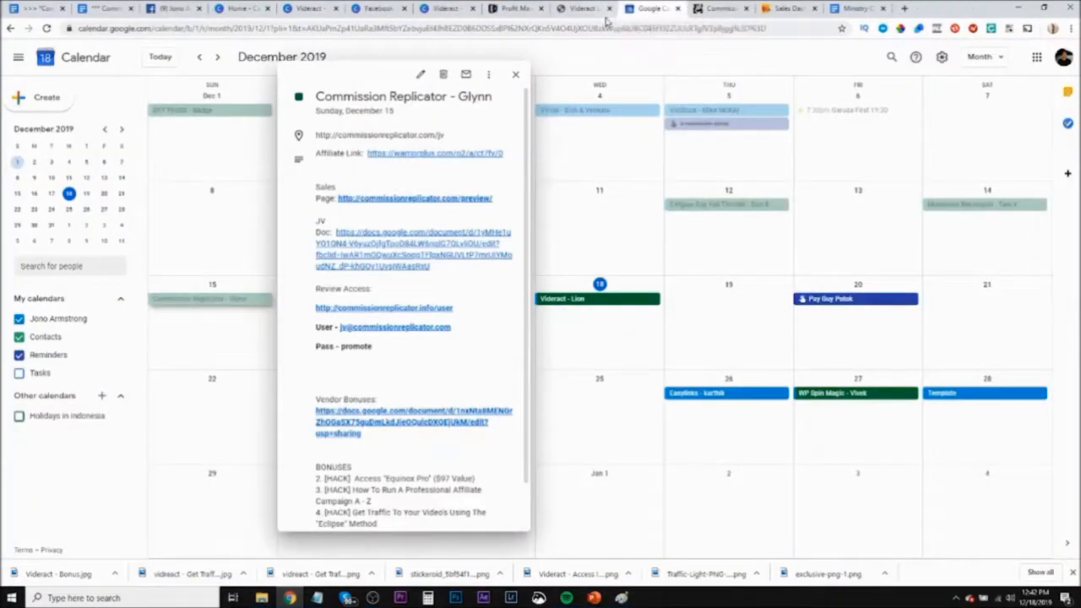
left_click(542, 9)
left_click(542, 8)
left_click(404, 8)
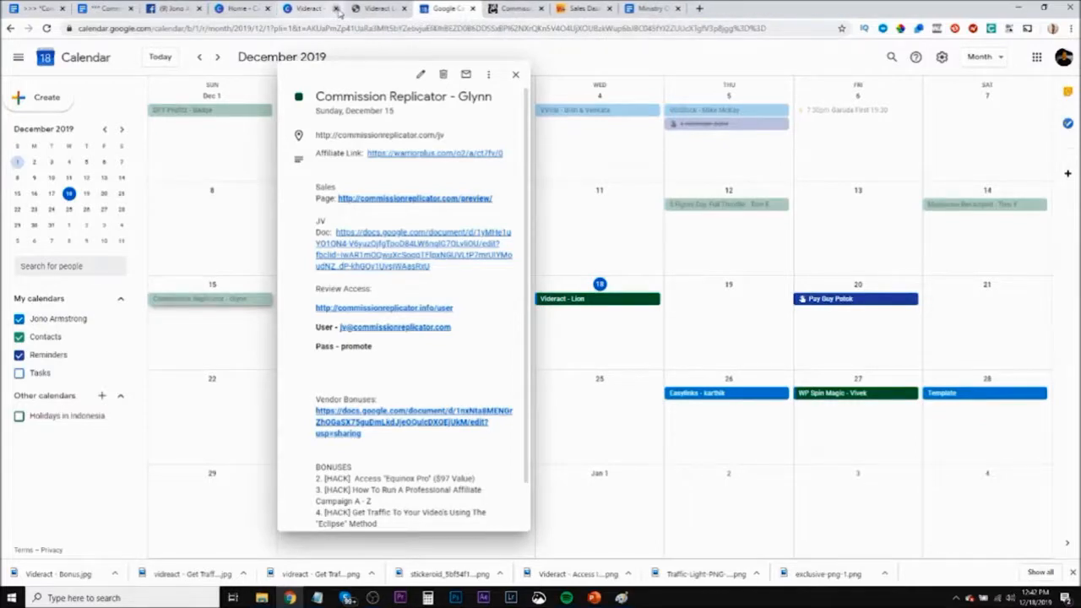
left_click(336, 8)
left_click(267, 9)
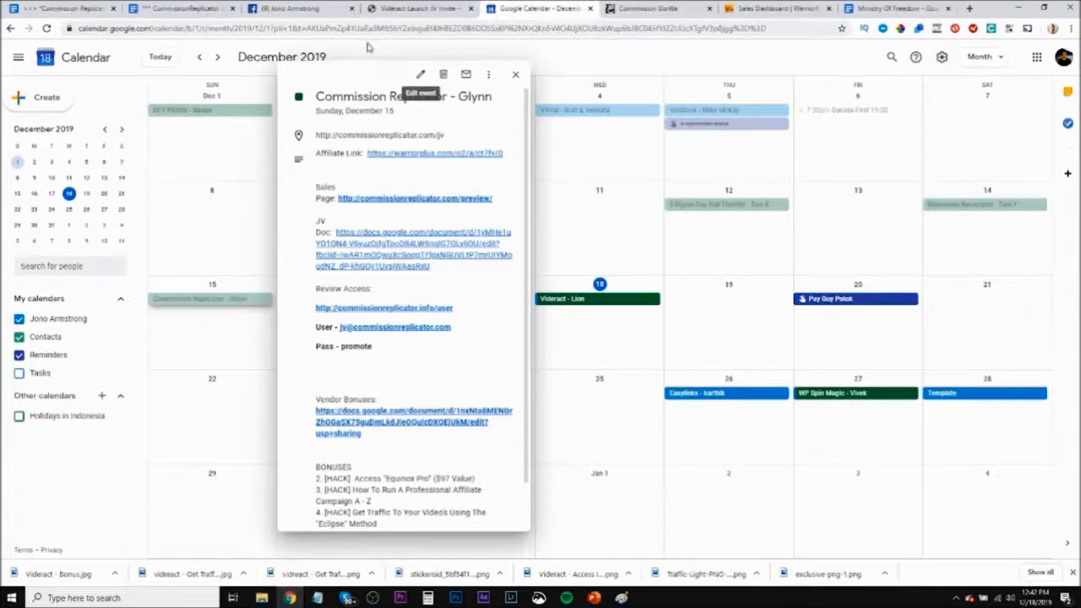
Close the Commission Replicator event and copy the product name Videract from the December 18 calendar event
left_click(516, 75)
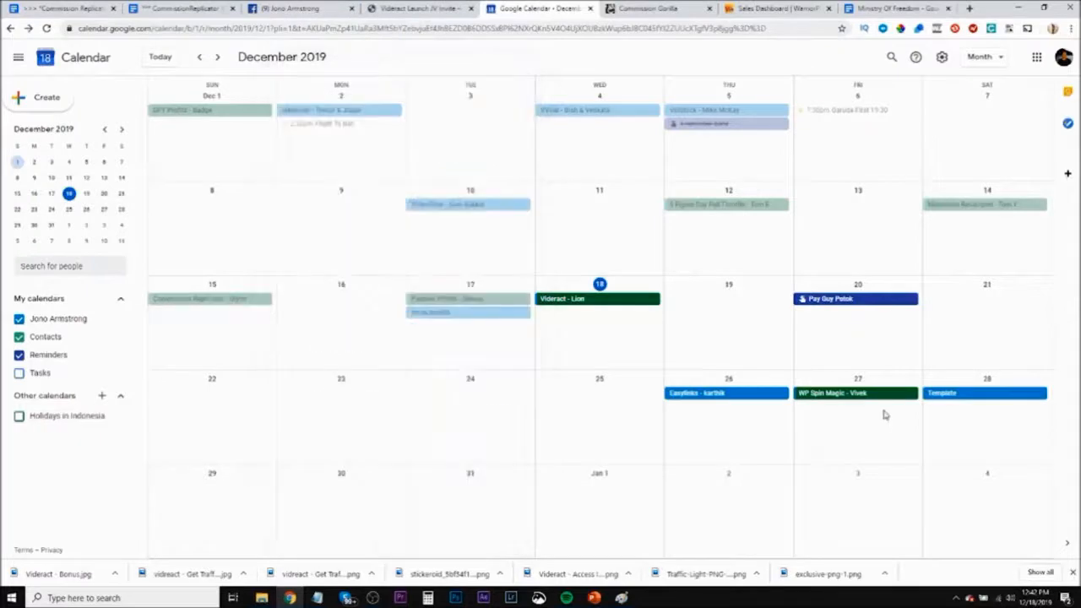
left_click(604, 300)
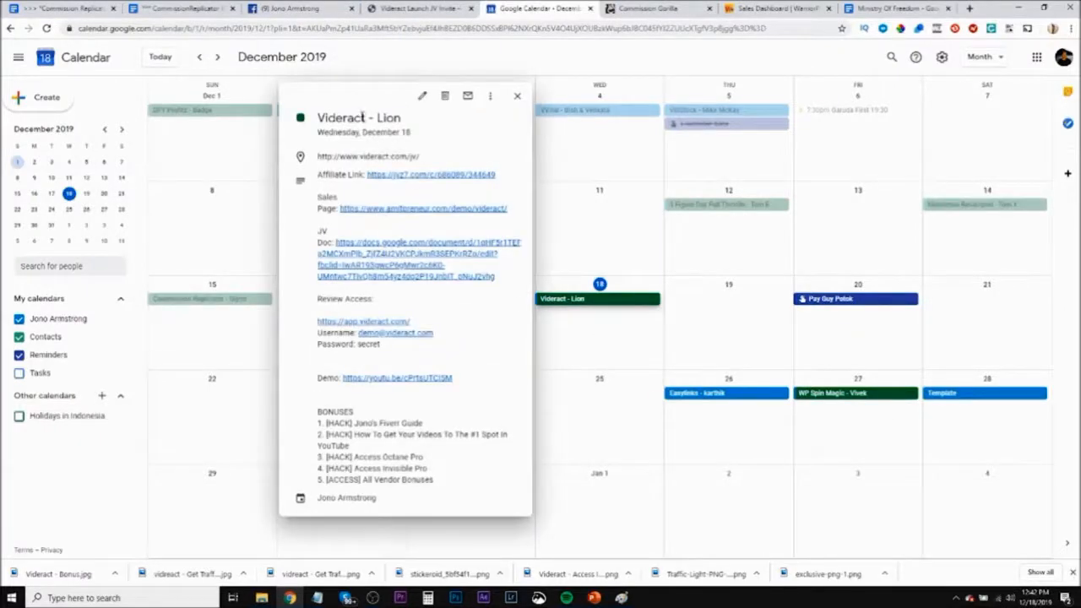
left_click_drag(364, 117, 319, 118)
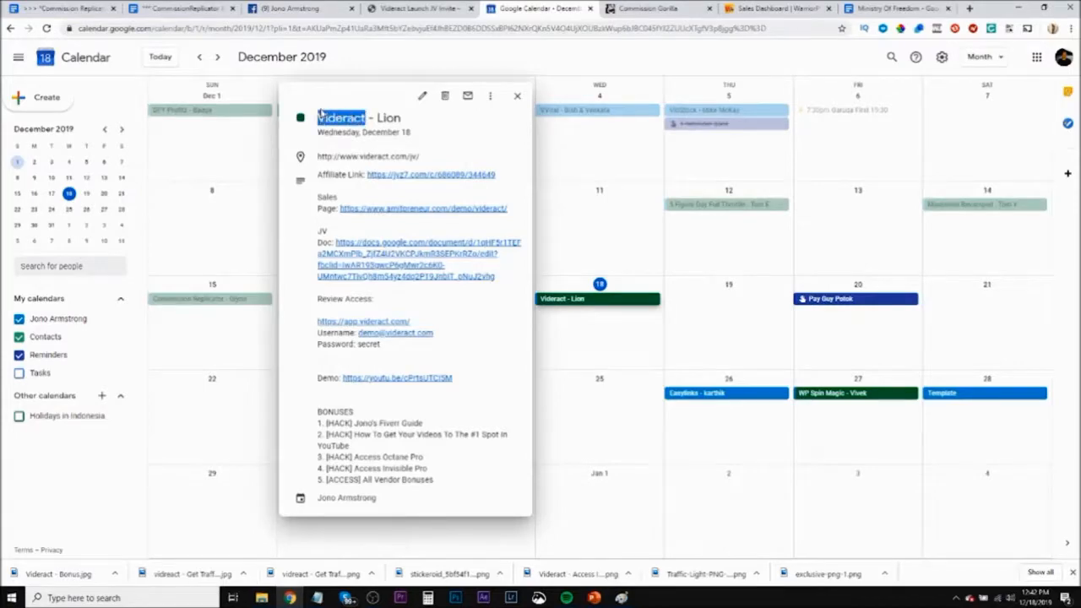
right_click(336, 123)
left_click(360, 128)
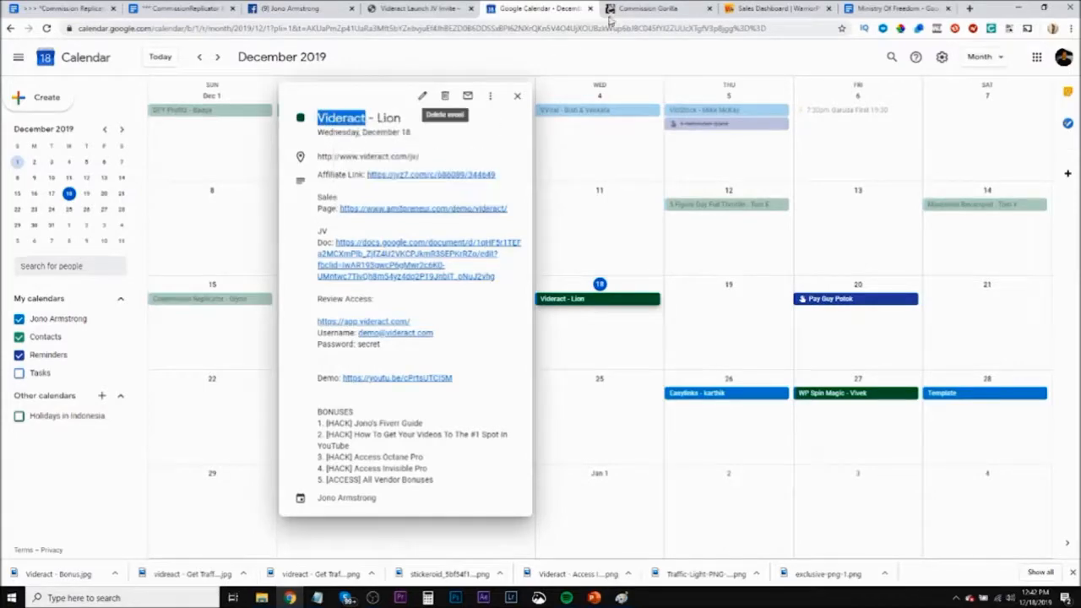
Switch to Commission Gorilla and rename the bonus page as Videract2
left_click(646, 8)
triple_click(99, 245)
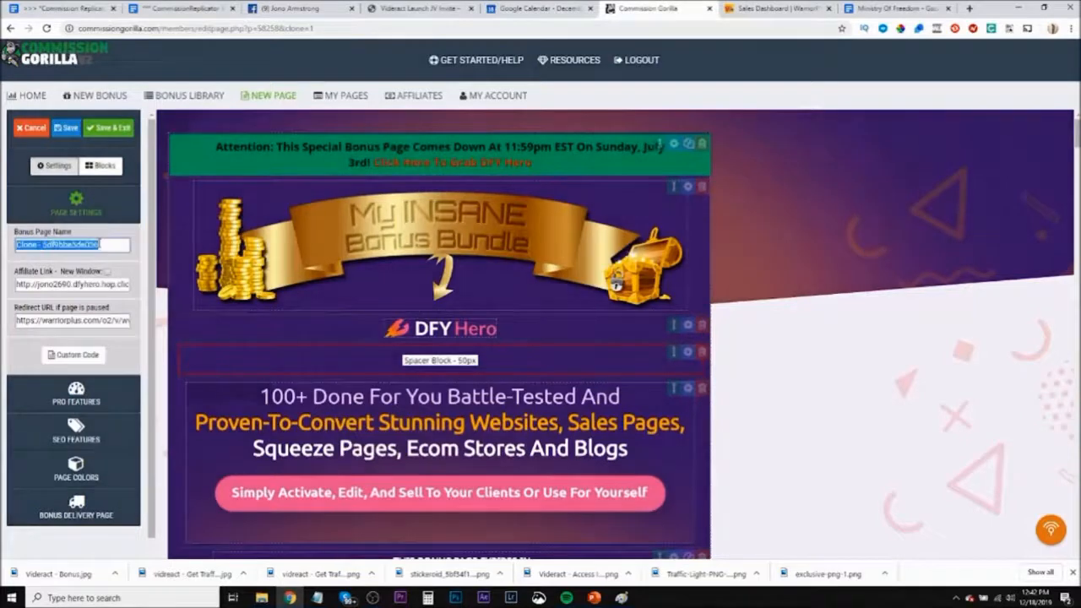
key("ctrl+v")
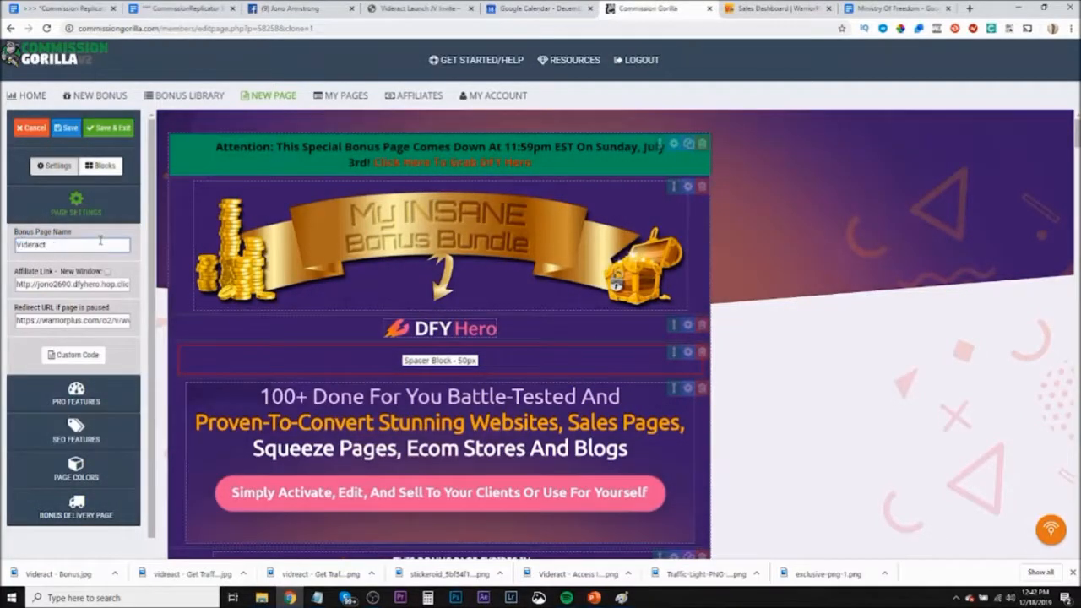
type("2")
Replace the bonus page's affiliate link with the Videract affiliate link copied from the Google Calendar event
left_click(537, 8)
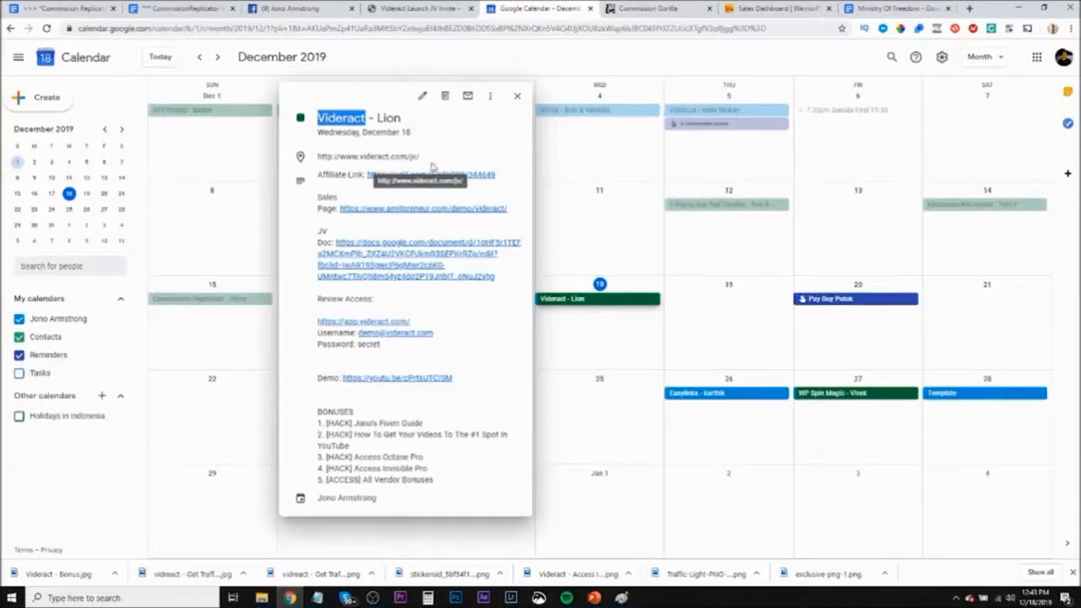
left_click_drag(496, 175, 369, 173)
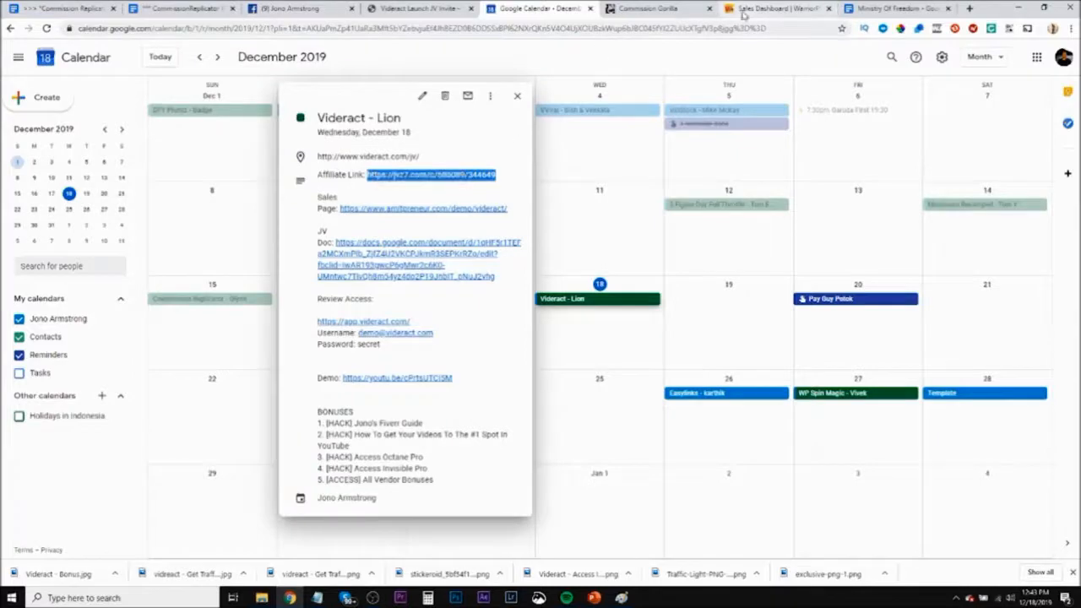
left_click(648, 9)
triple_click(84, 285)
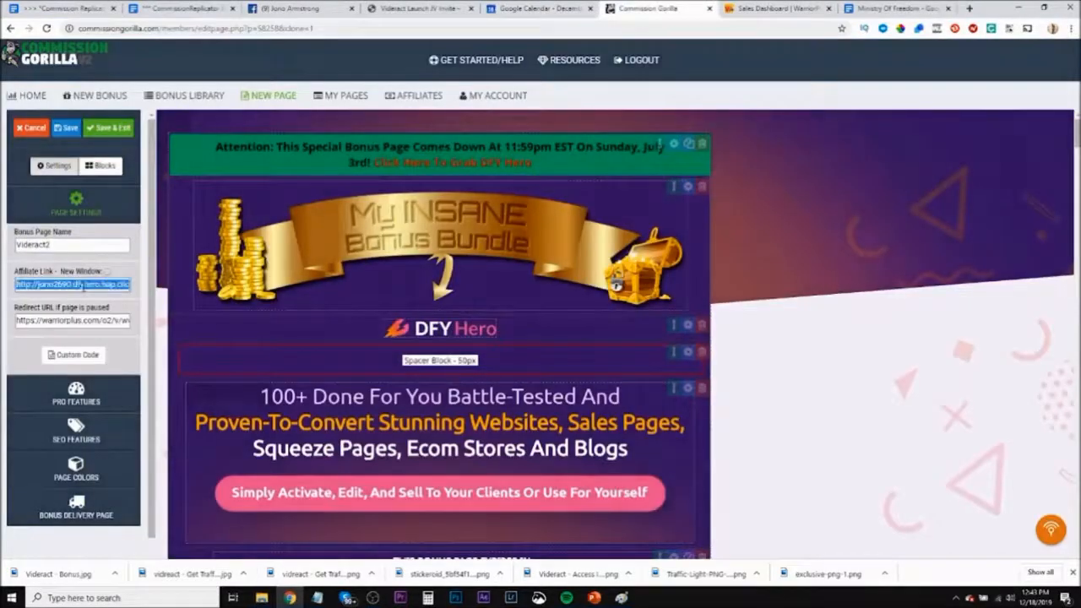
key("ctrl+v")
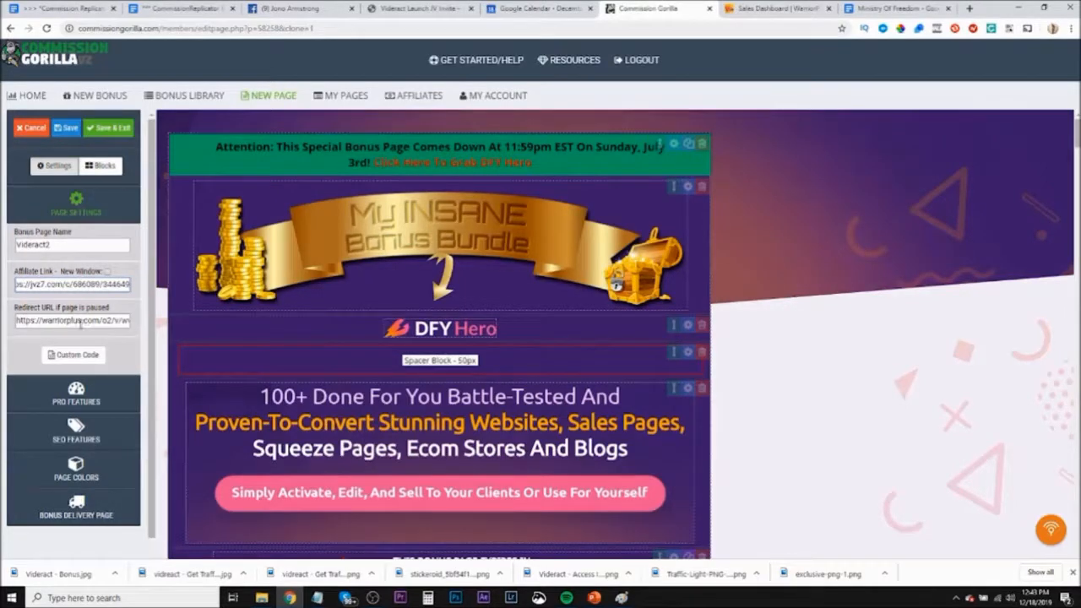
Clear the redirect URL for a paused page, save the bonus page and dismiss the browser's downloads bar
triple_click(54, 320)
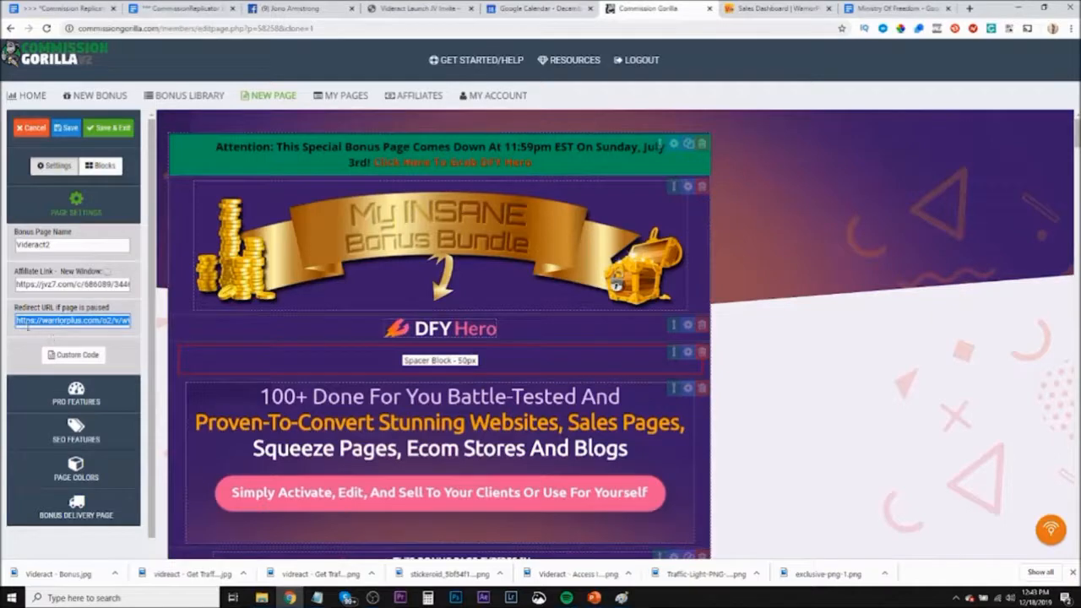
key("BackSpace")
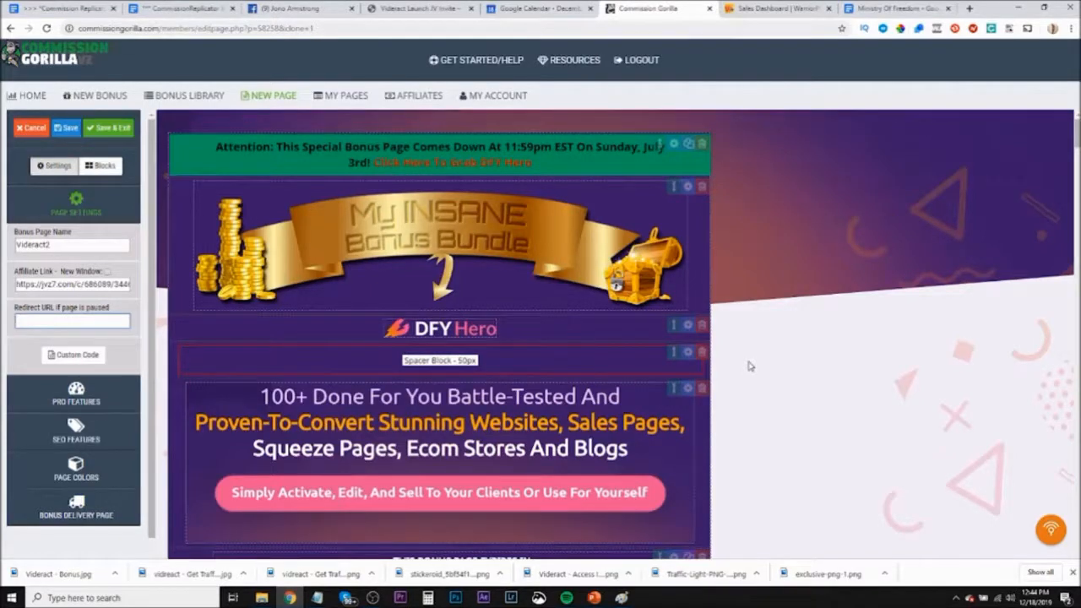
left_click(71, 132)
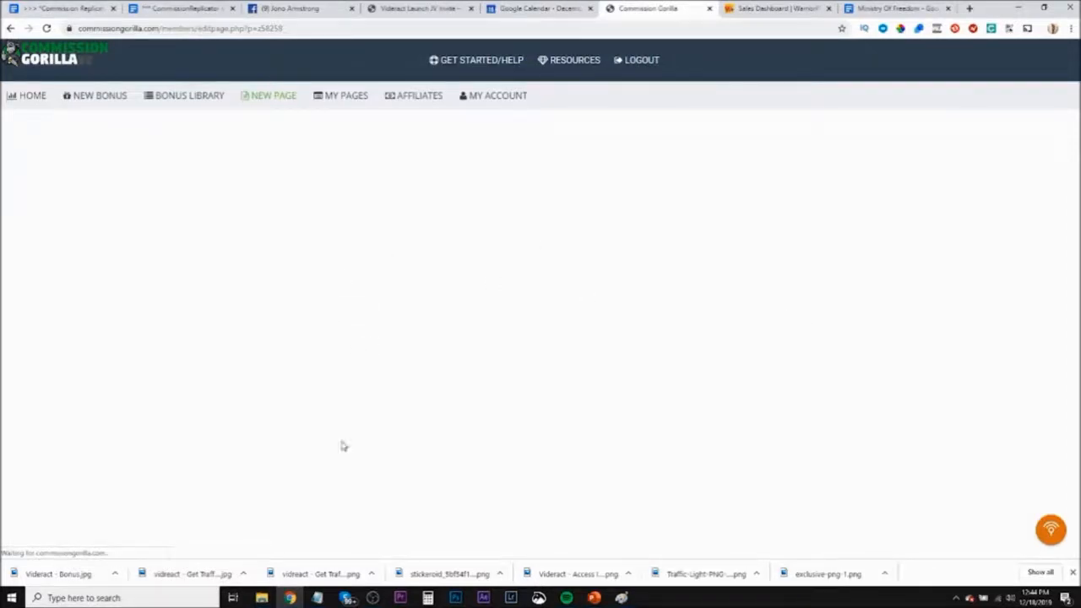
left_click(1072, 574)
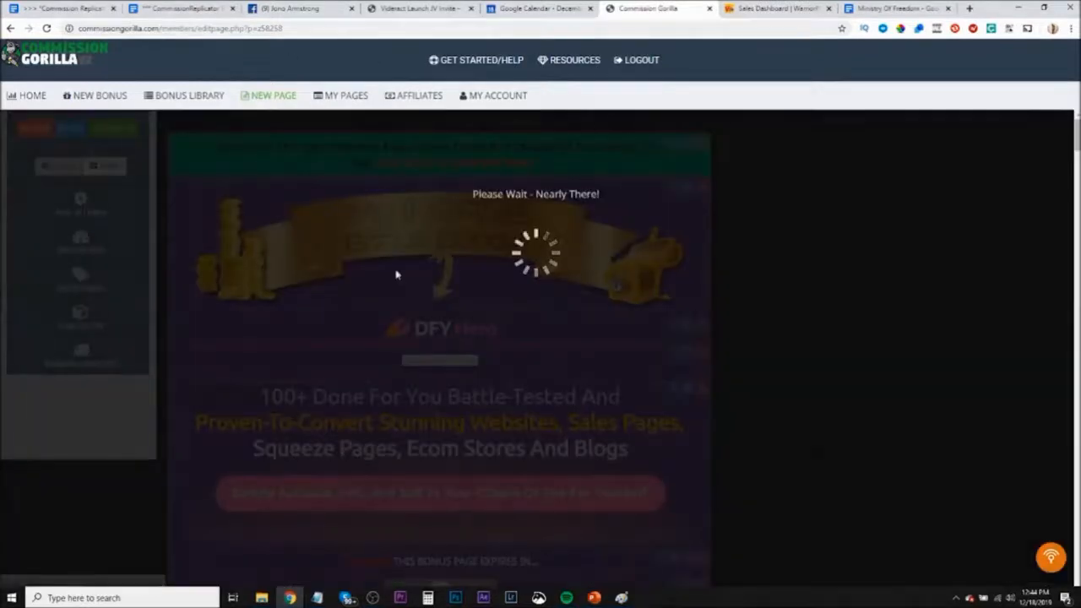
Open the Videract JV page and the Videract sales page from the links in the calendar event
left_click(534, 10)
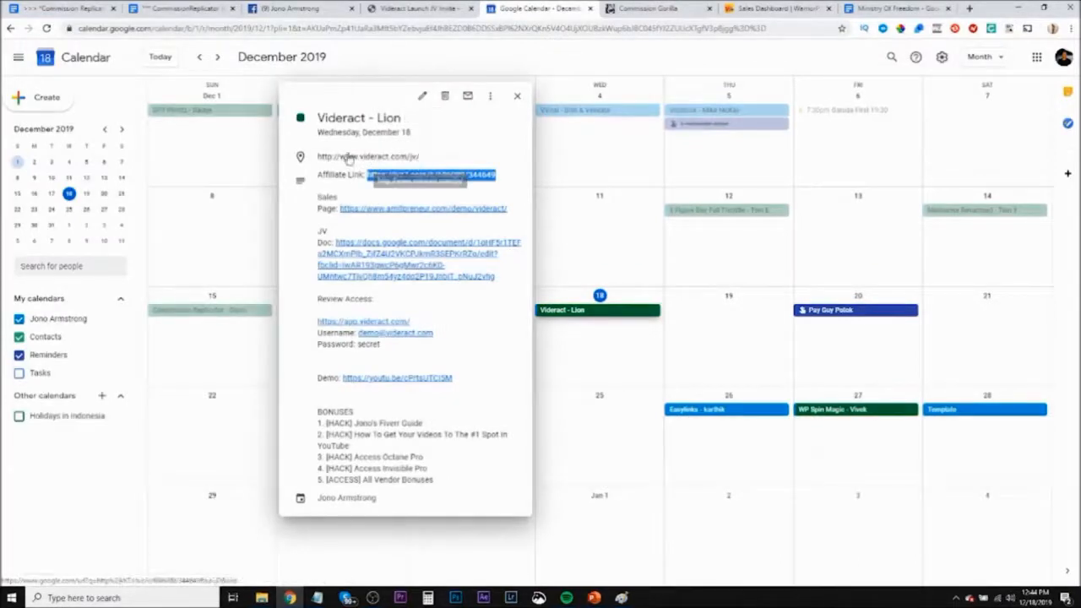
left_click(382, 158)
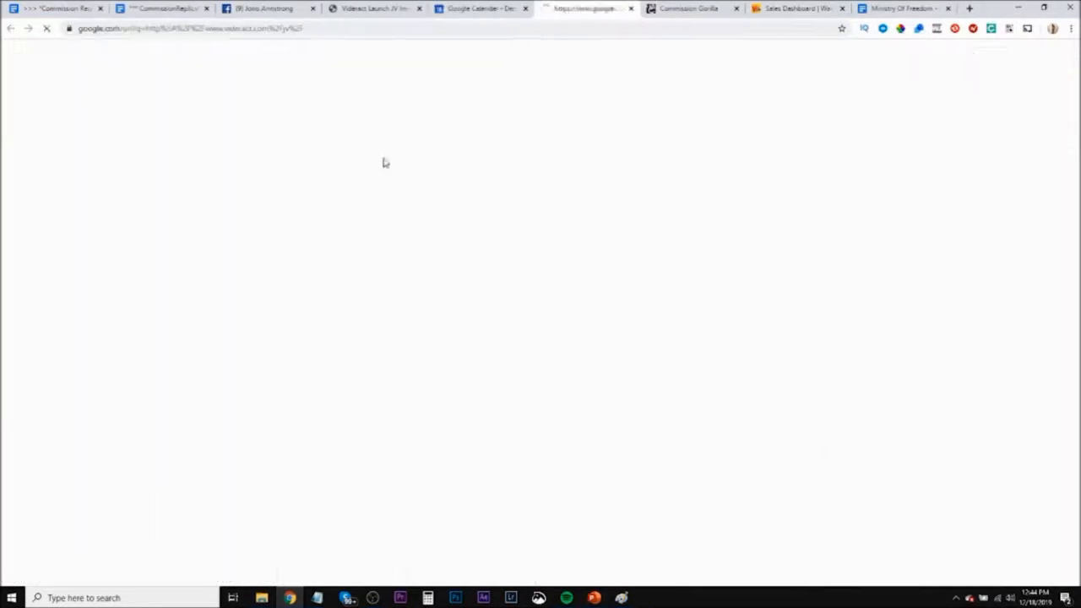
left_click(287, 95)
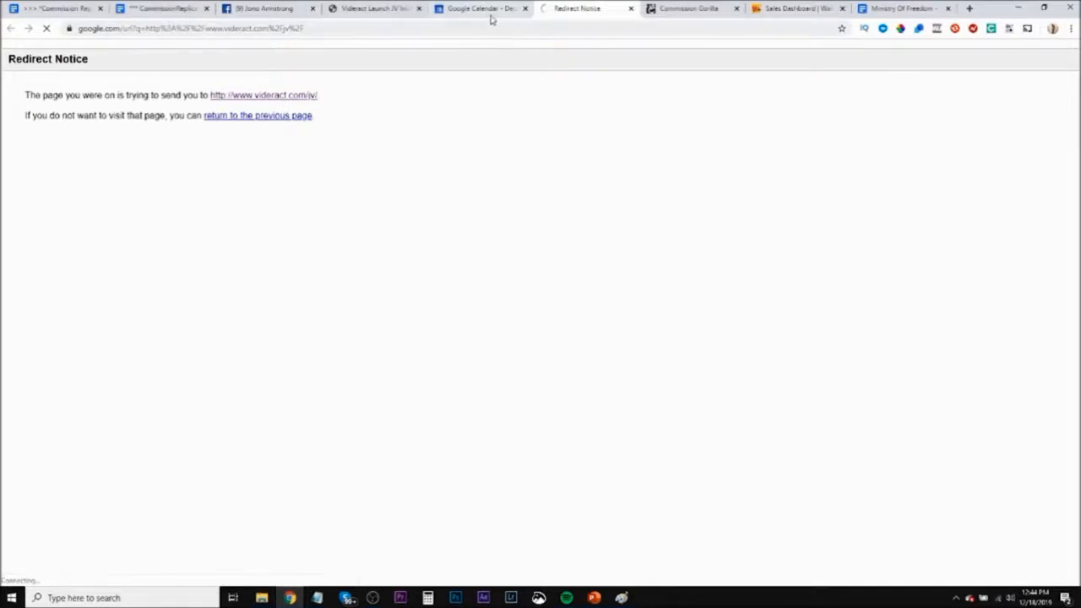
left_click(493, 10)
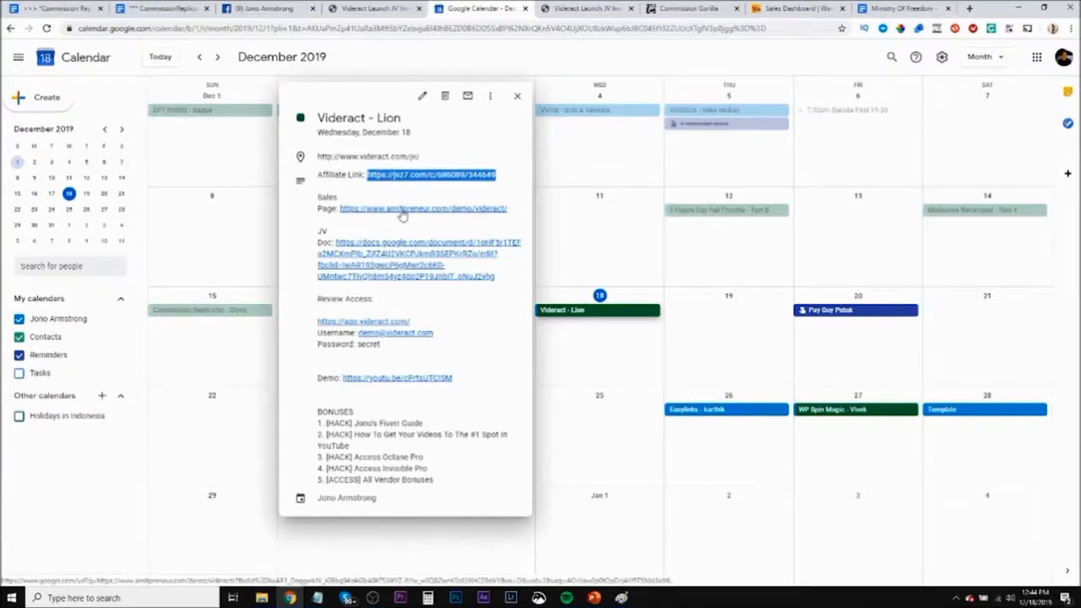
left_click(402, 210)
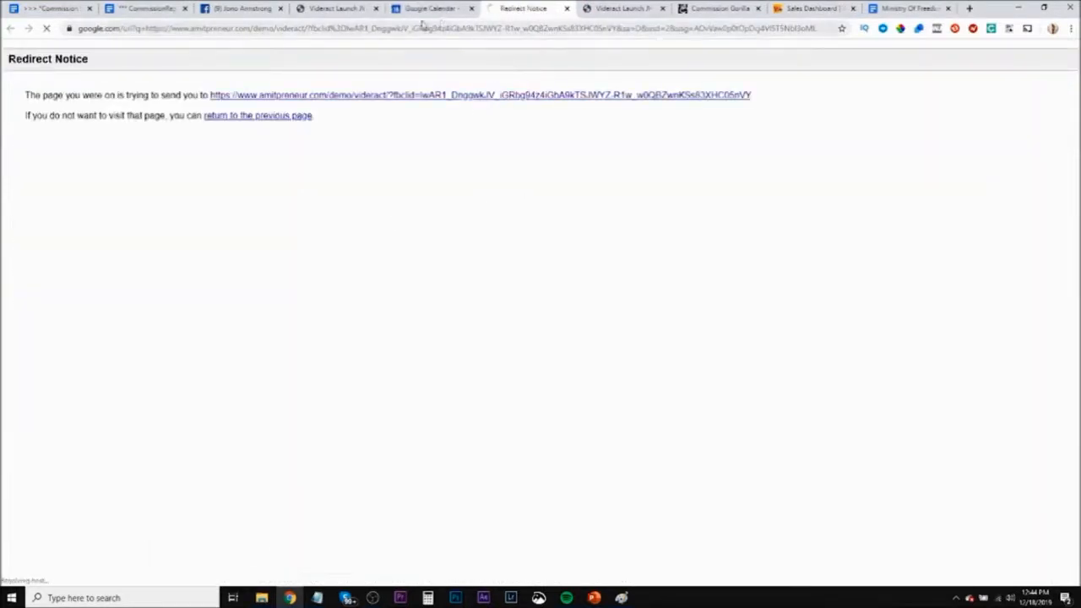
Move the existing Videract JV page tab beside the sales page tab and close the duplicate JV page
left_click(334, 9)
left_click_drag(334, 10, 427, 10)
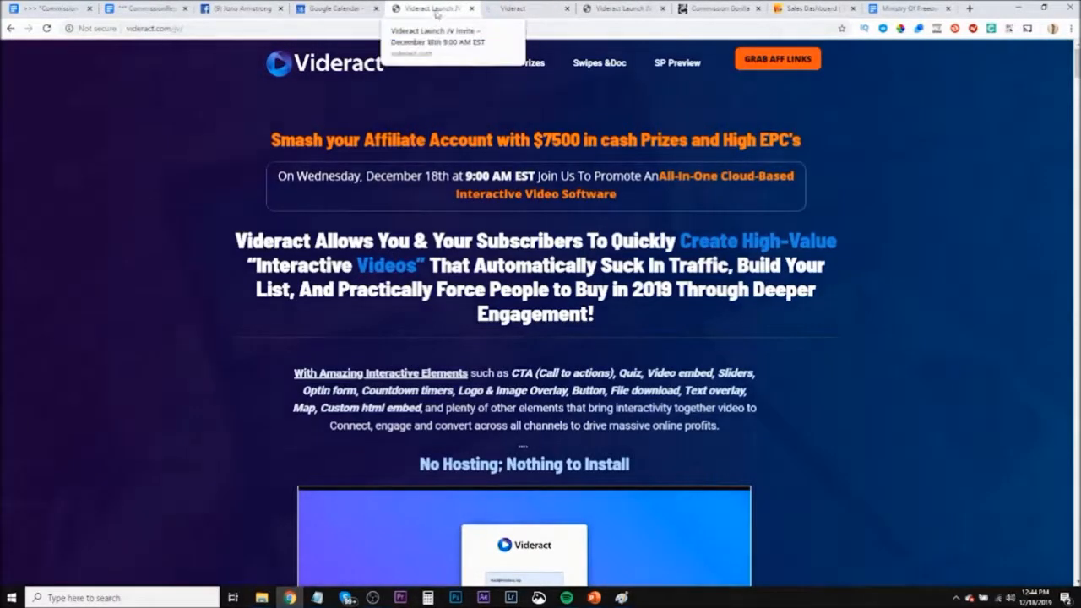
left_click(515, 9)
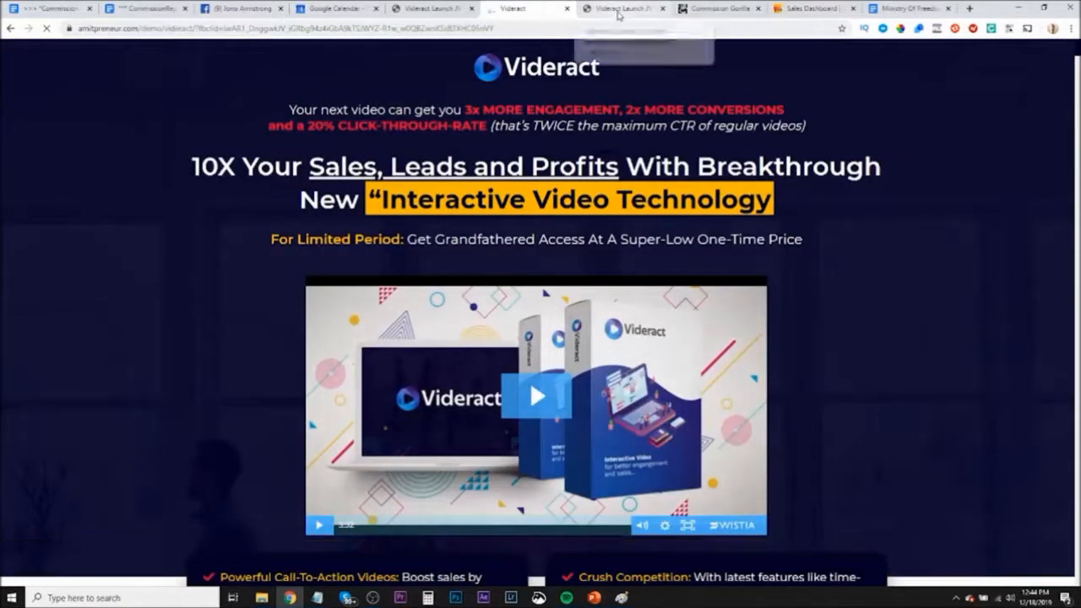
left_click(616, 11)
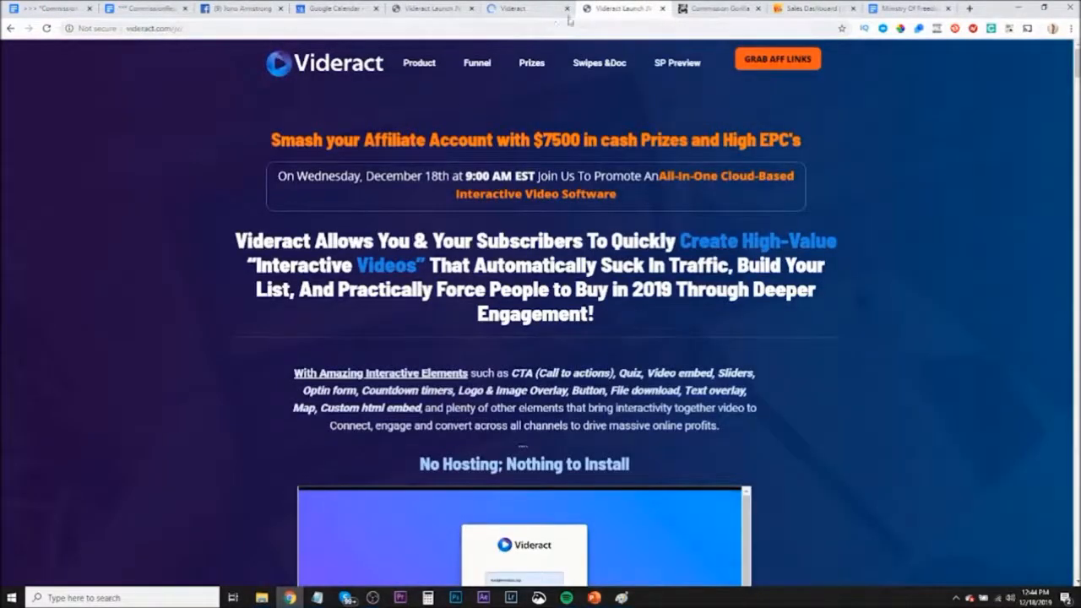
left_click(512, 10)
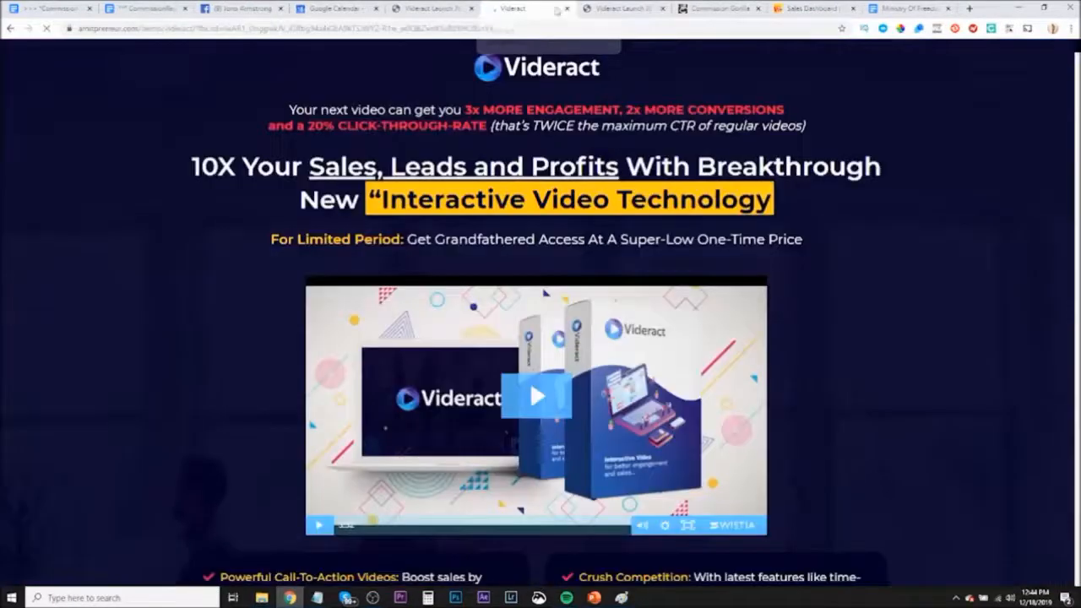
left_click(662, 8)
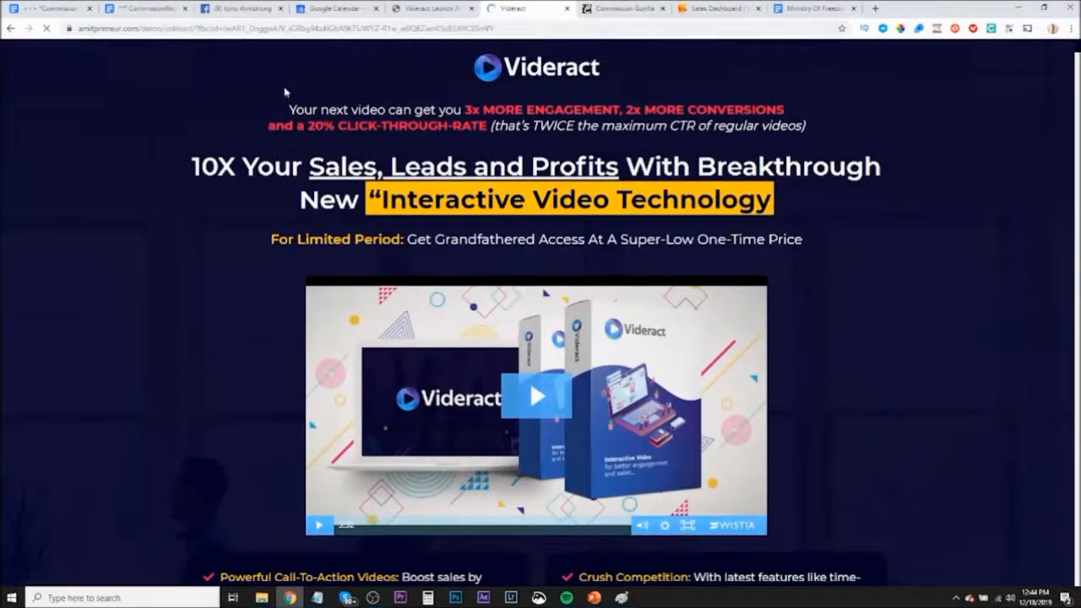
Check the bonus page in Commission Gorilla, and read the Videract sales page's headline, feature list and offer section
left_click(688, 8)
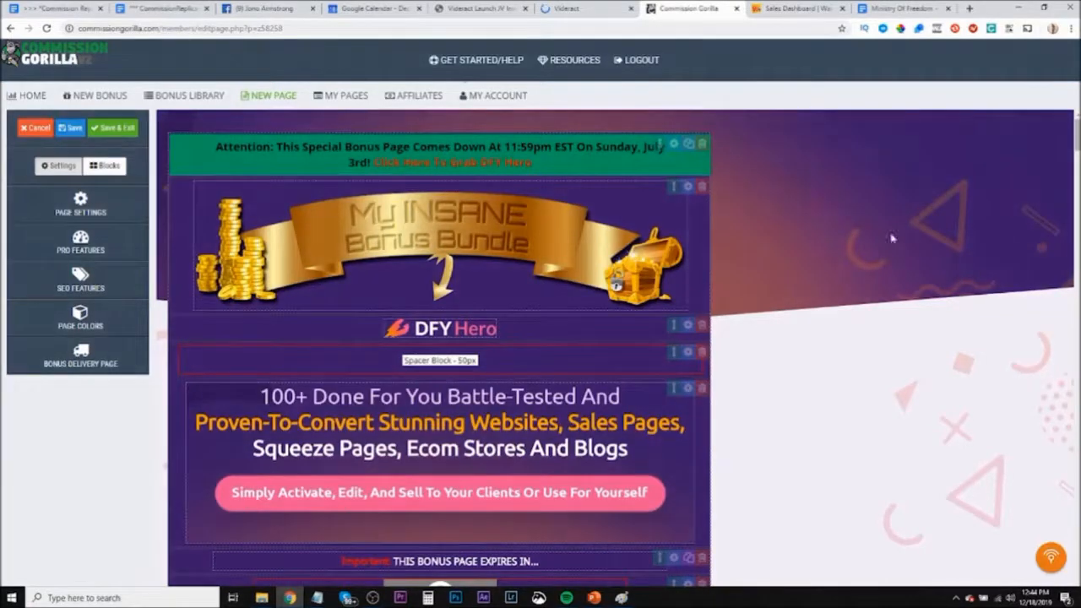
left_click(586, 7)
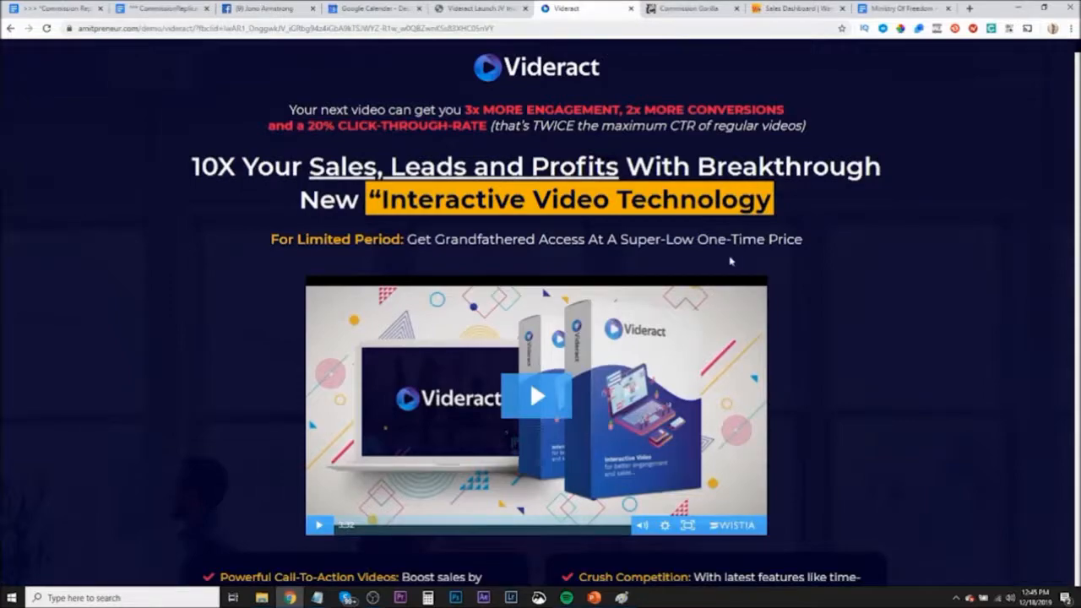
scroll(530, 381, "down", 5)
scroll(874, 288, "up", 5)
scroll(427, 442, "down", 9)
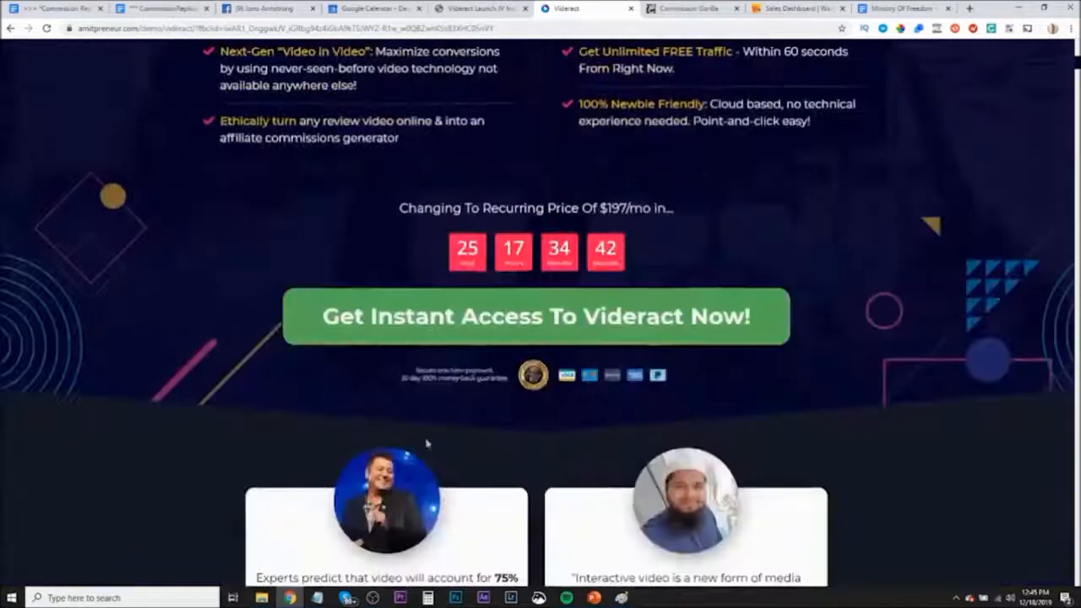
Open ImageShack in a new browser tab and log in to reach the account's image library
scroll(426, 442, "up", 10)
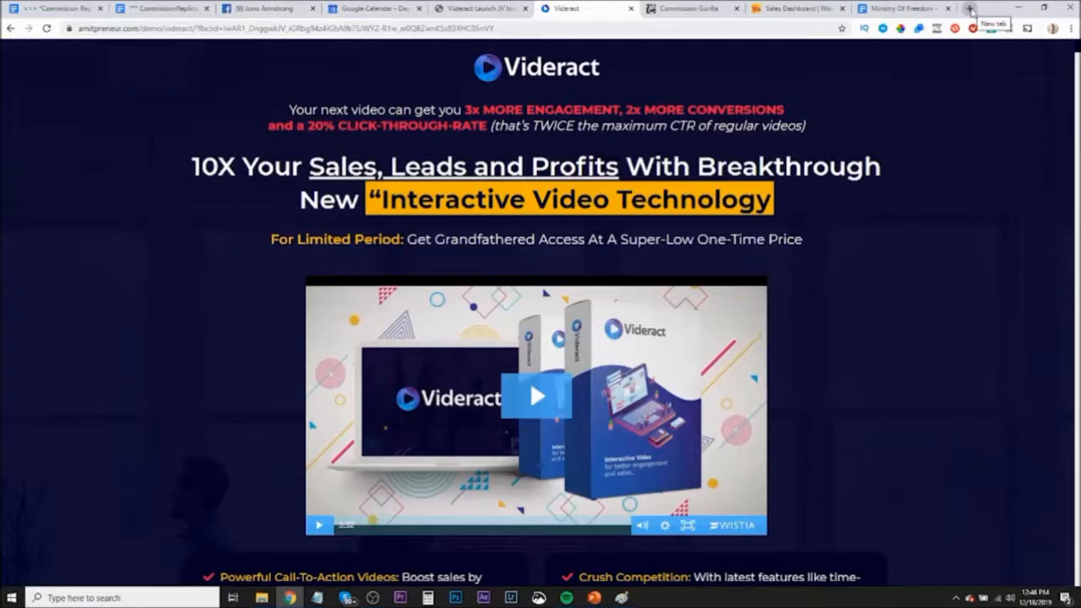
left_click(970, 9)
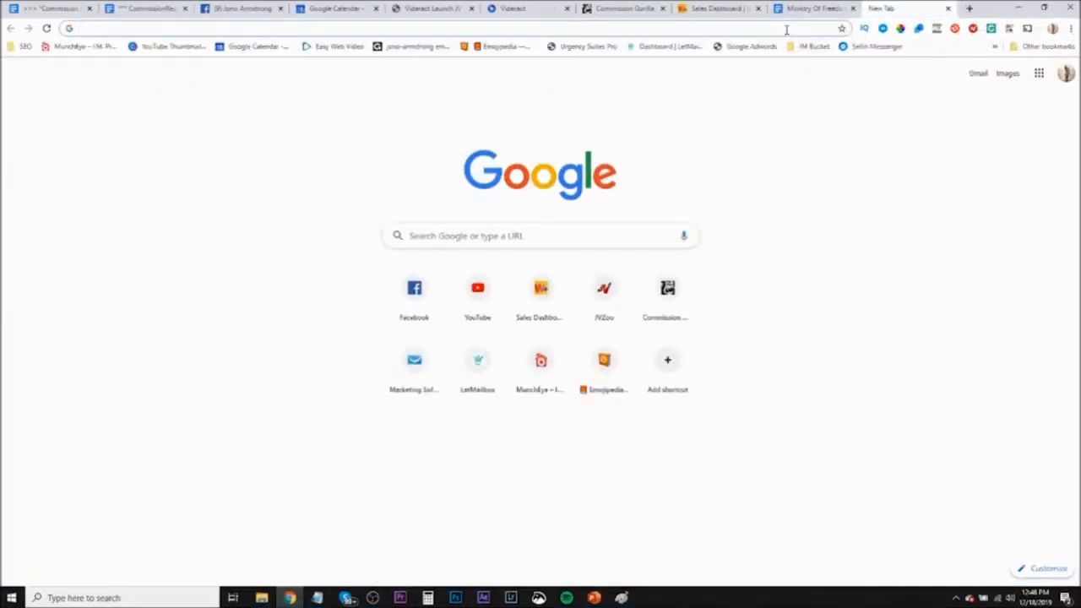
left_click(629, 9)
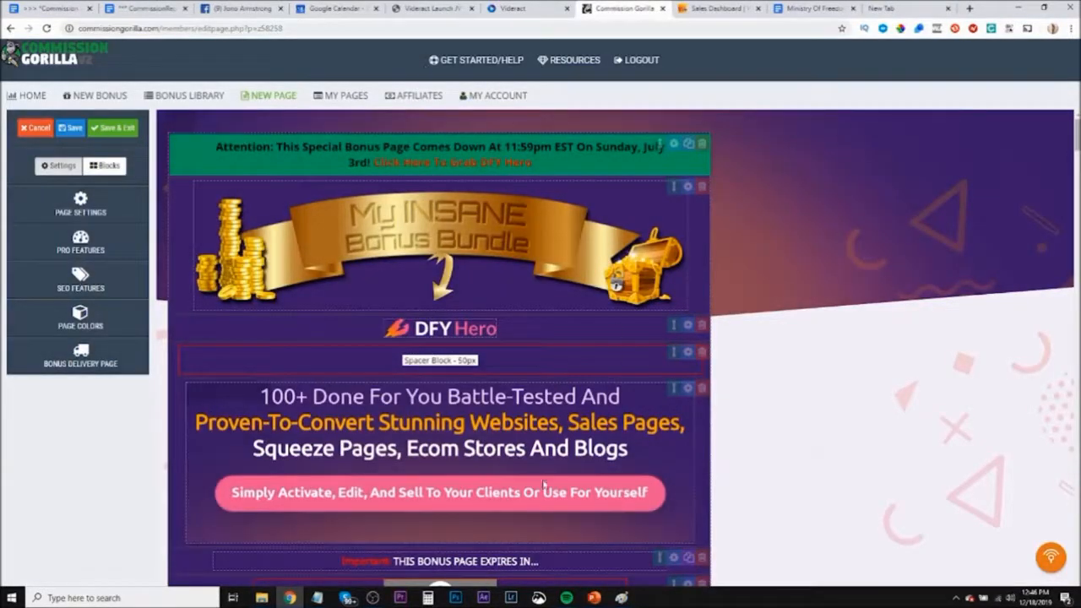
left_click(889, 9)
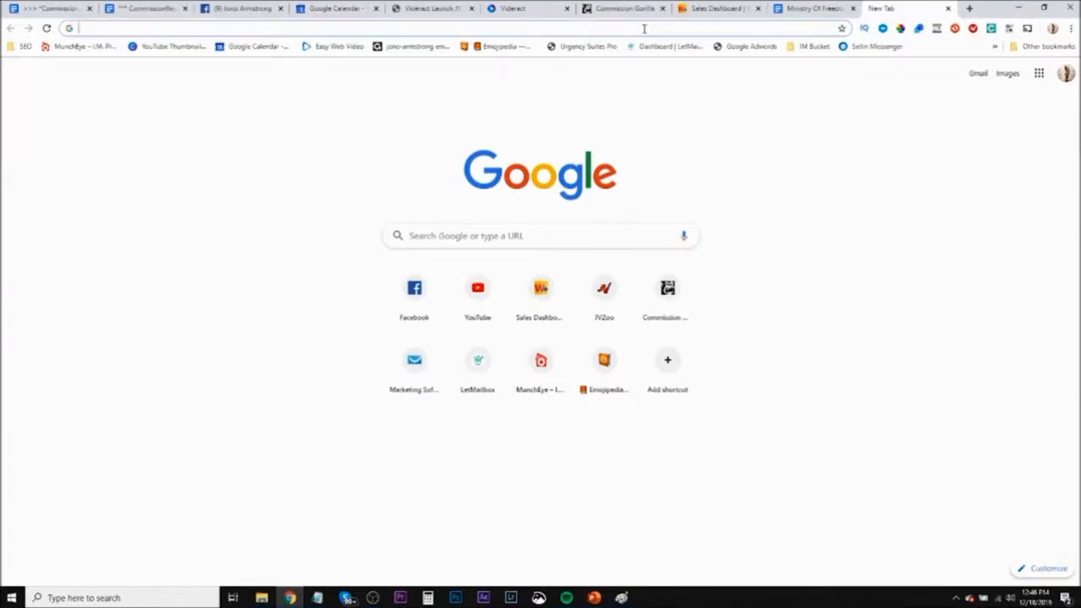
type("imagesh")
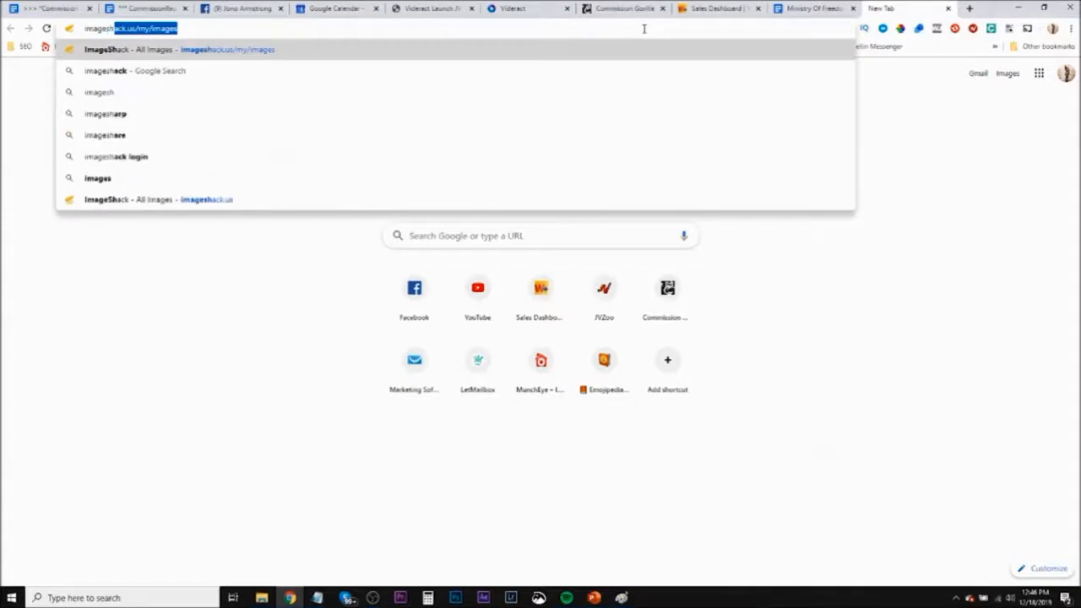
key("Return")
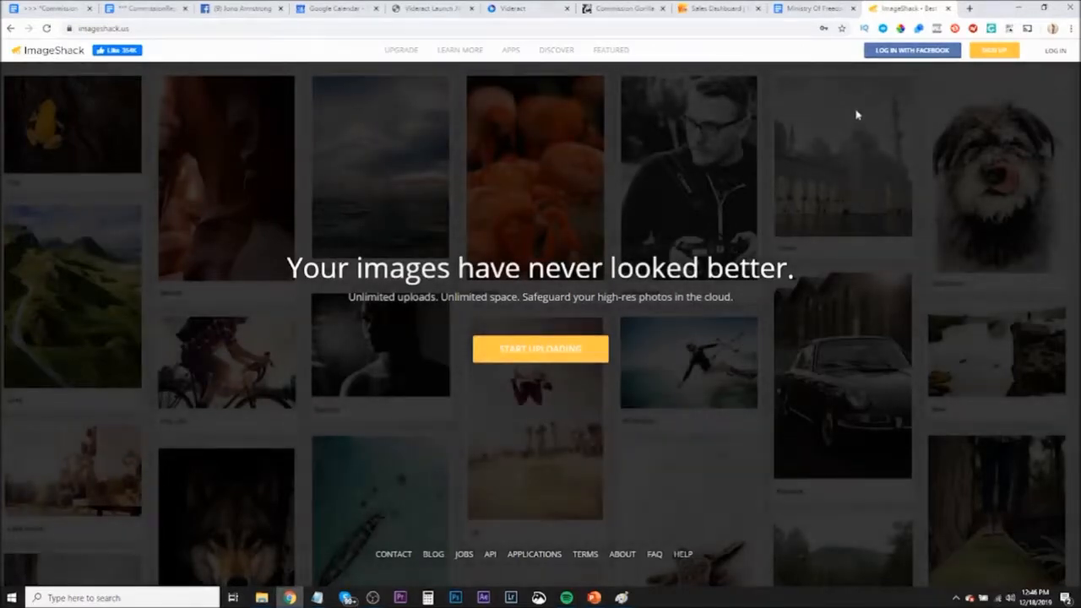
left_click(894, 51)
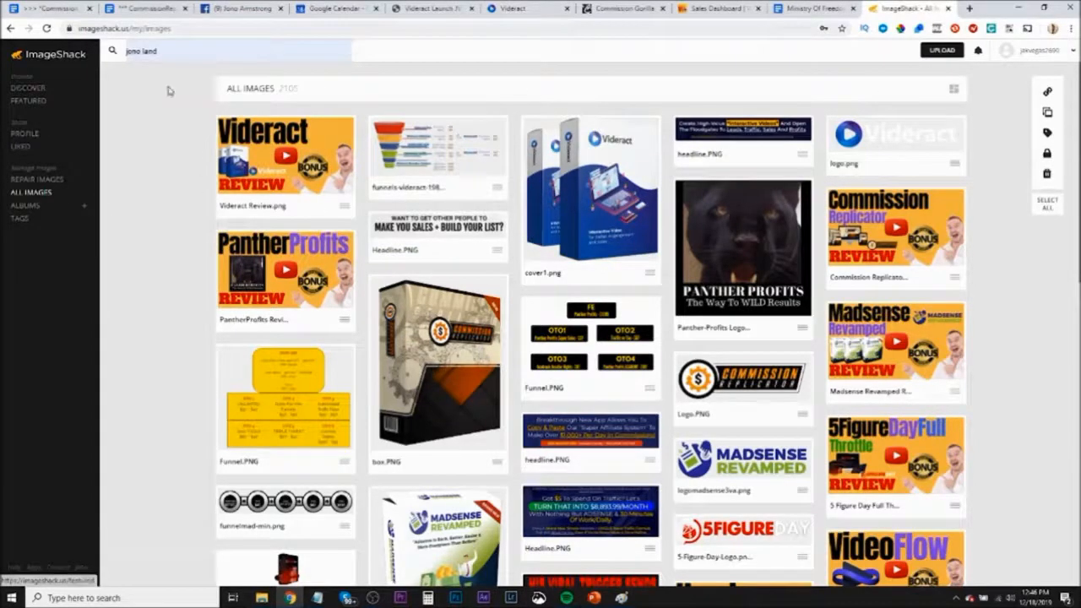
Move the ImageShack tab directly after the Commission Gorilla tab
left_click(804, 9)
left_click_drag(804, 8, 897, 9)
left_click(775, 9)
left_click_drag(775, 9, 718, 9)
Switch to the Videract sales page and capture its main headline and the "For Limited Period" line with Snipping Tool
left_click(511, 8)
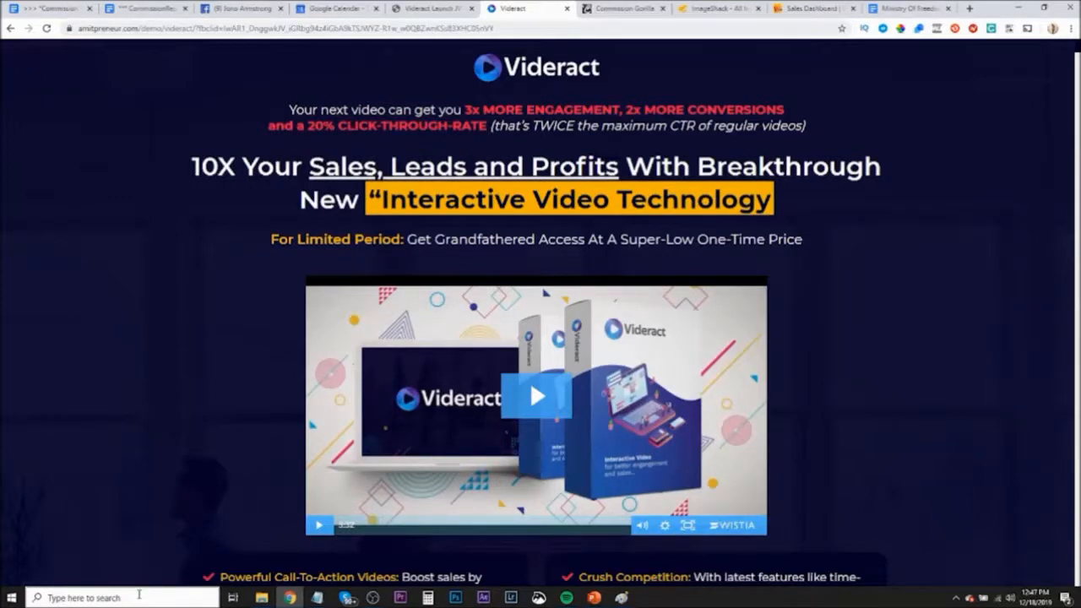
left_click(135, 597)
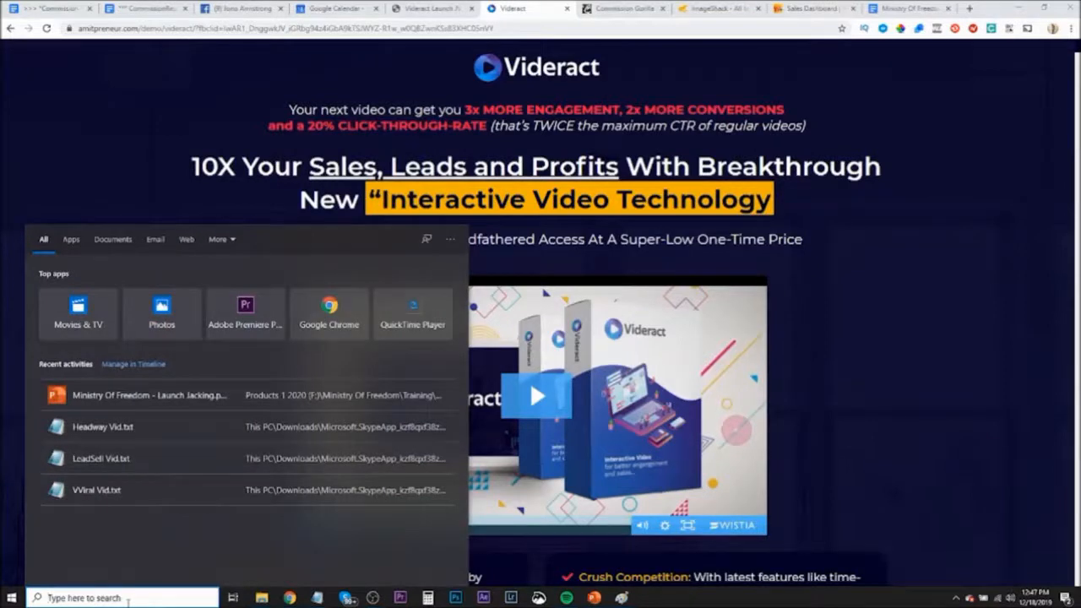
type("snipping")
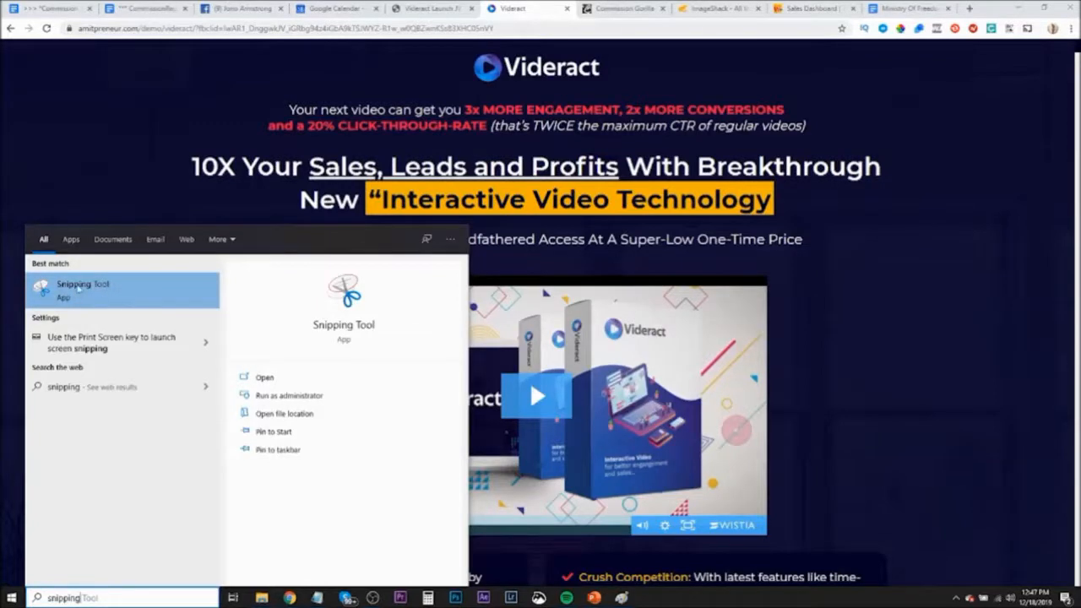
left_click(108, 294)
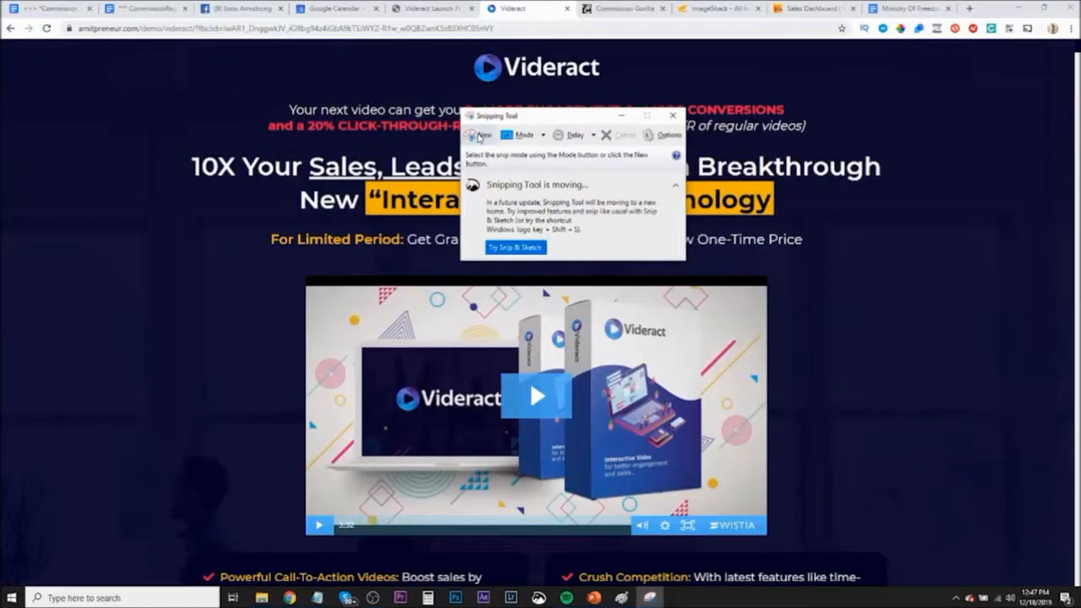
left_click(480, 137)
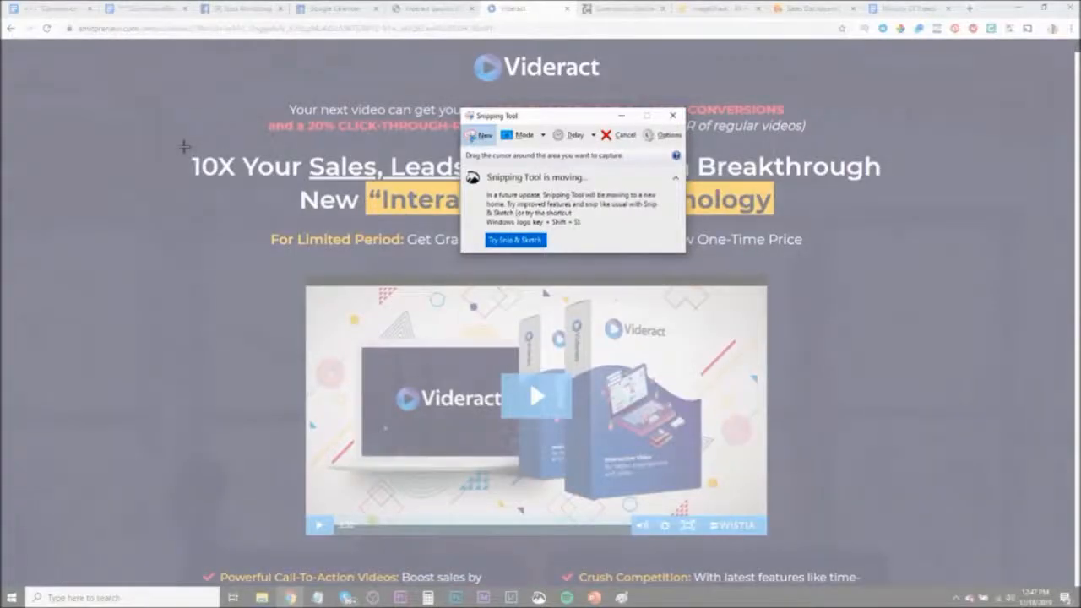
left_click_drag(182, 146, 893, 274)
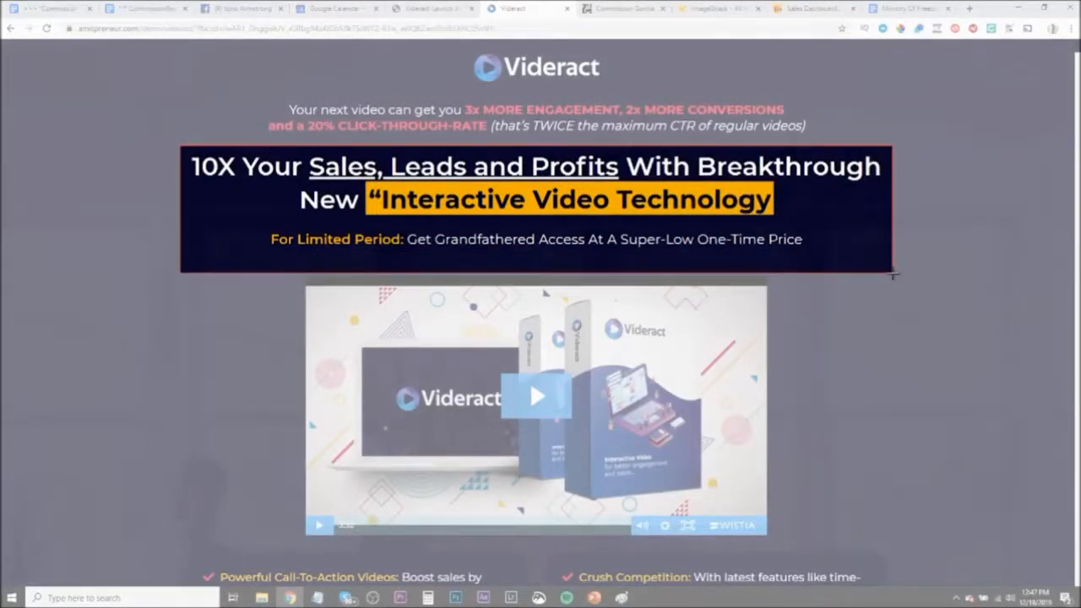
left_click_drag(892, 275, 893, 276)
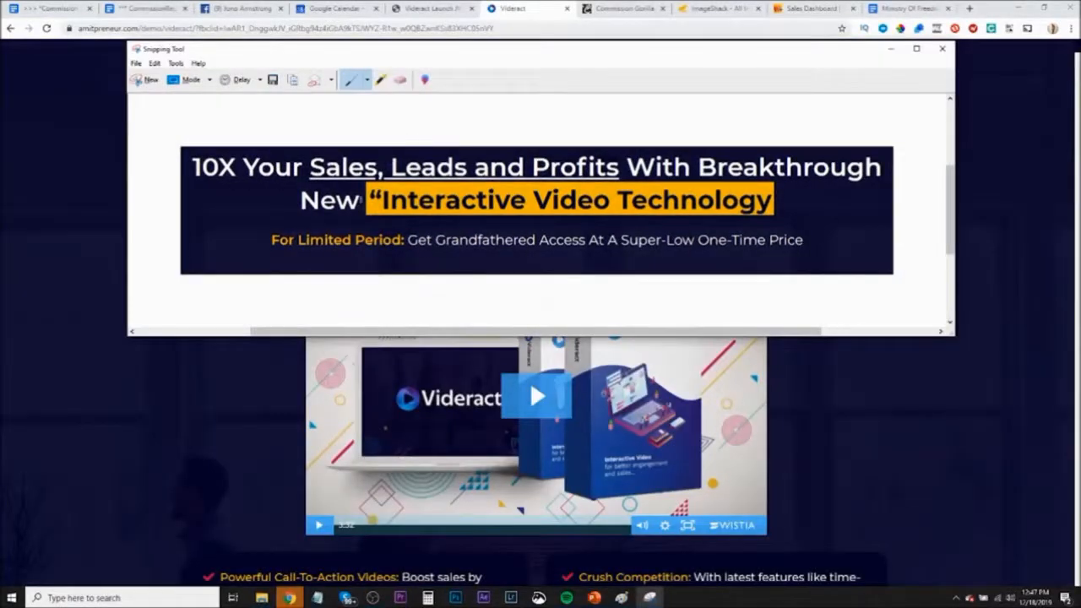
Save the snip as a PNG named Headline in the Vidreact folder and close Snipping Tool
left_click(273, 81)
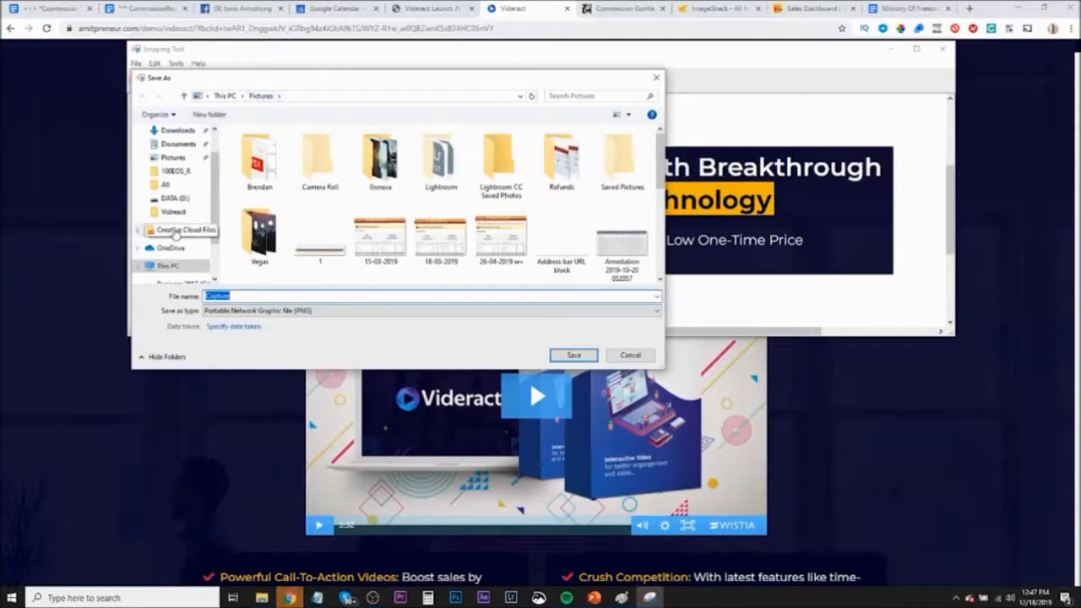
scroll(177, 211, "down", 1)
left_click(174, 184)
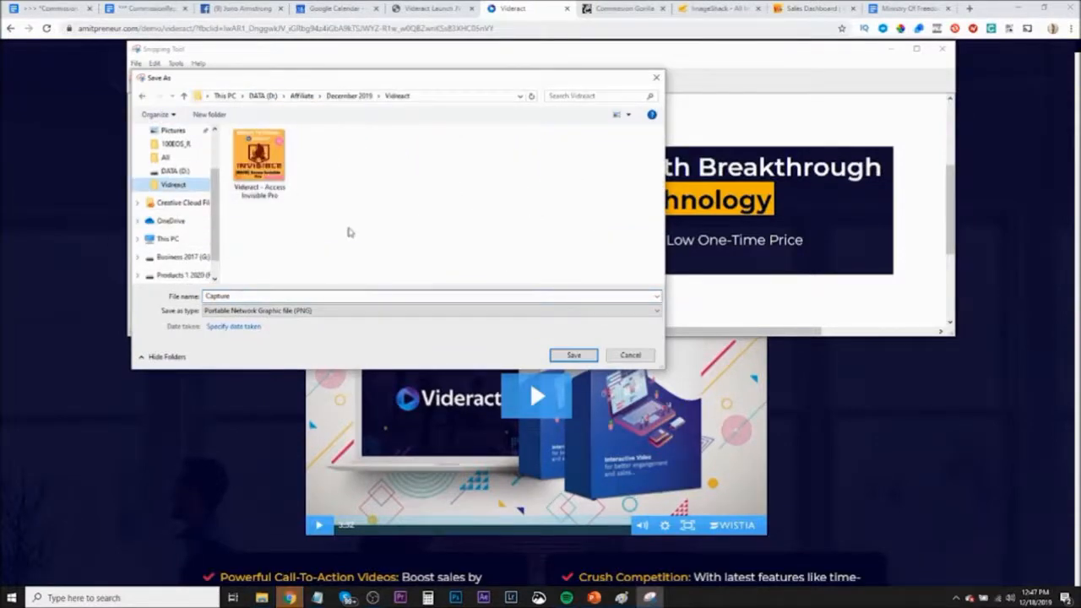
left_click(245, 296)
double_click(245, 295)
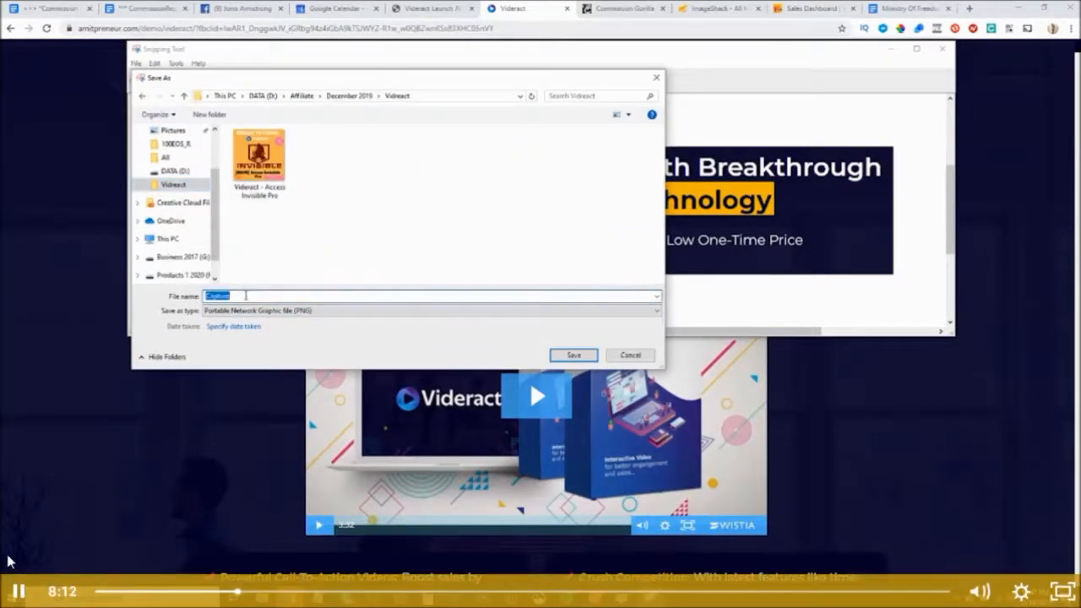
type("Headline")
key("Return")
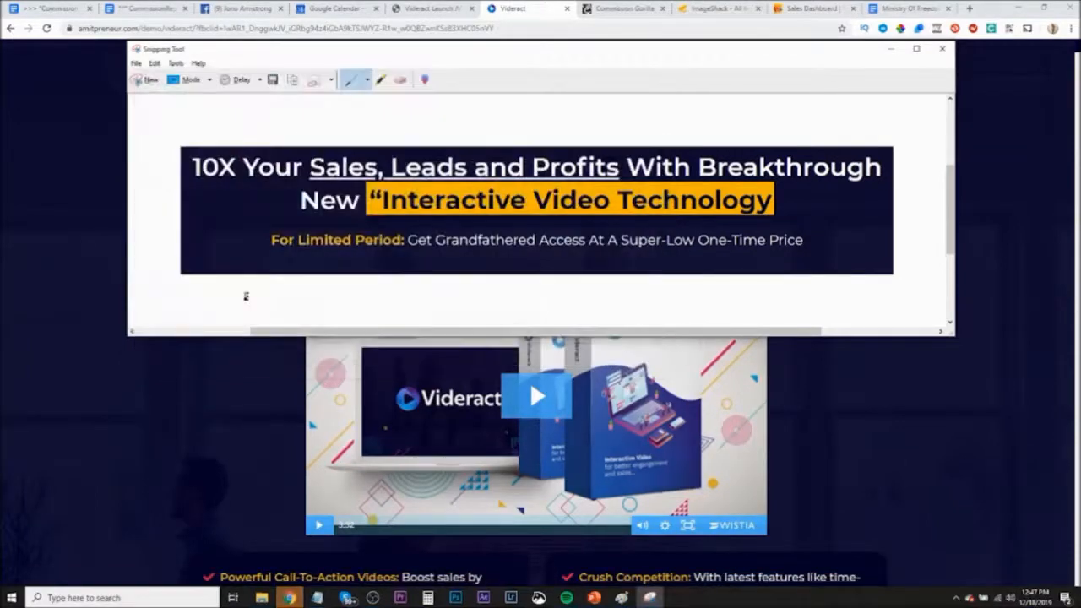
left_click(942, 48)
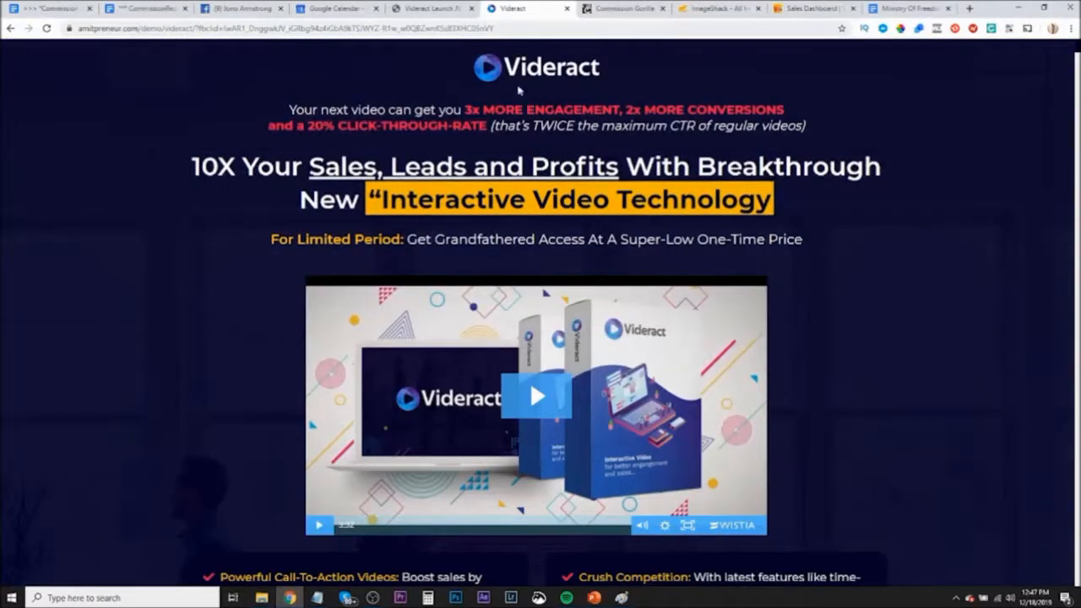
Switch to the Videract JV page, find the optimized funnel section and examine its upgrades, prices and downsells
left_click(440, 10)
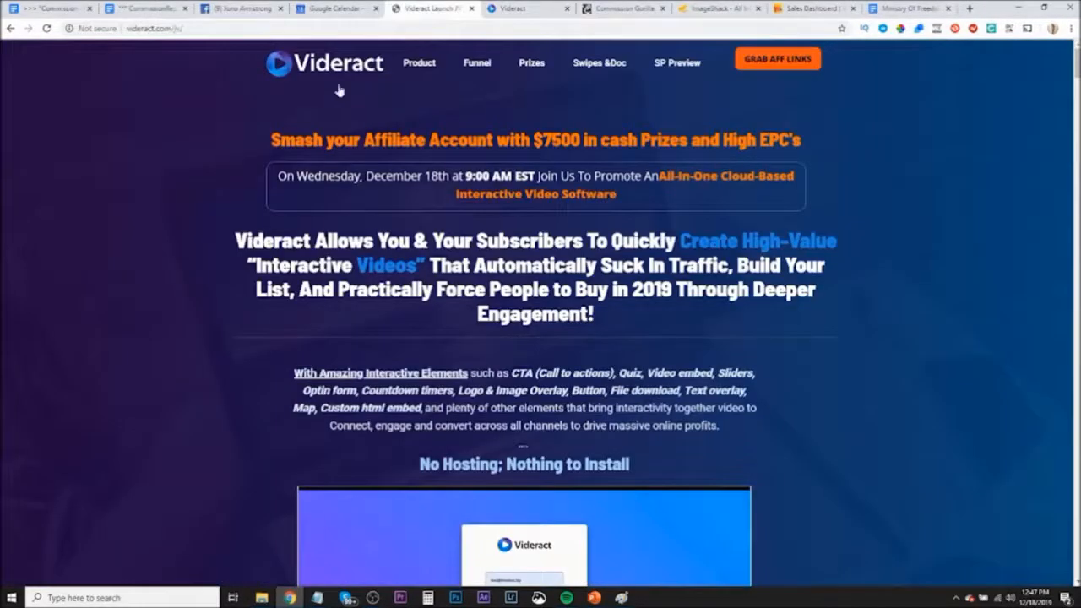
scroll(269, 299, "down", 5)
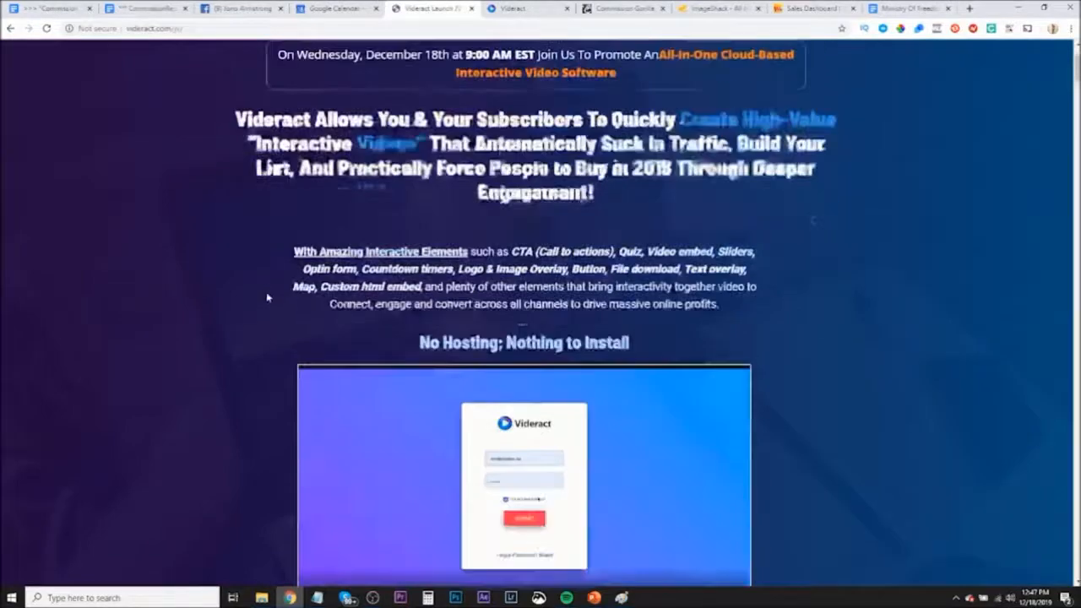
scroll(269, 299, "down", 15)
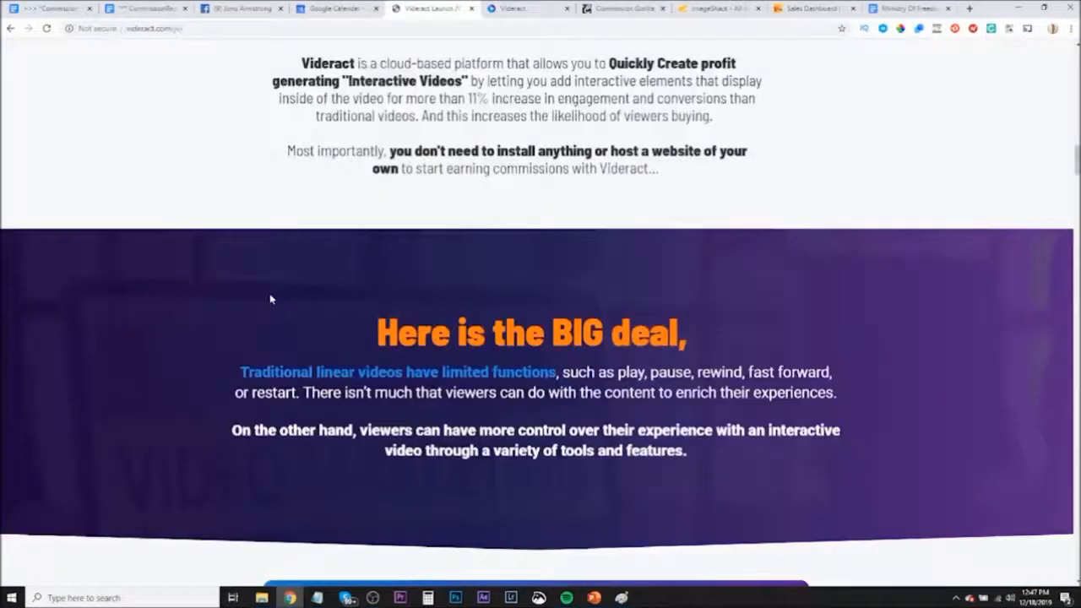
scroll(269, 299, "down", 12)
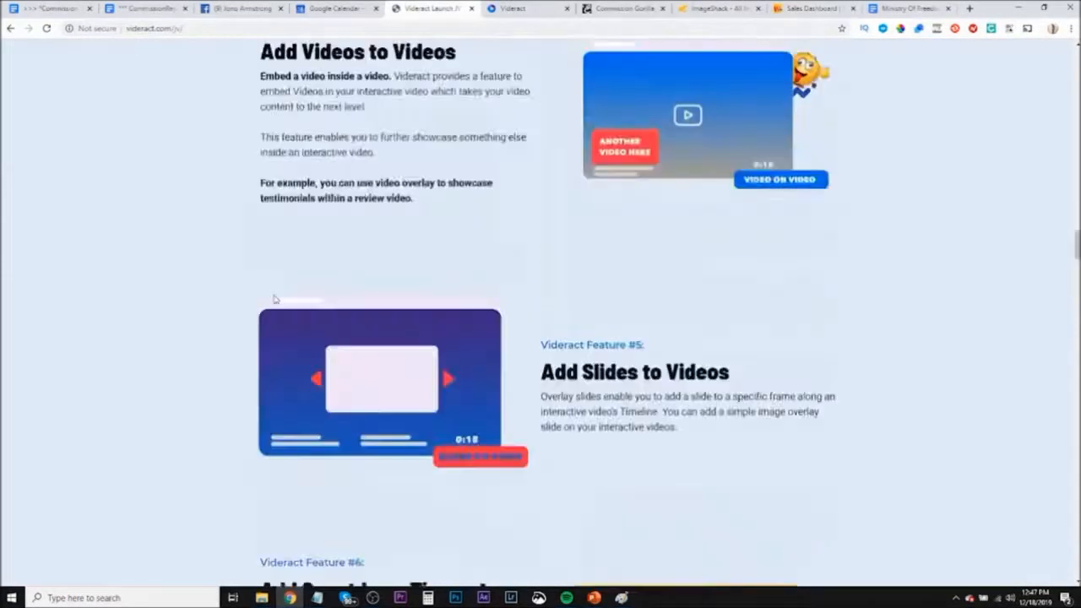
scroll(273, 299, "down", 15)
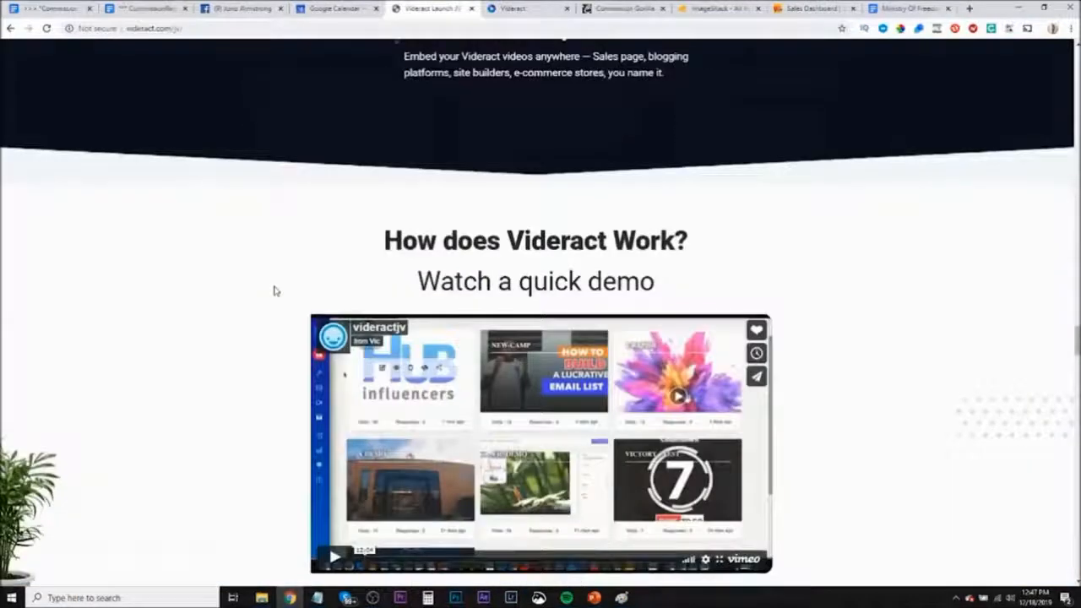
scroll(274, 291, "down", 15)
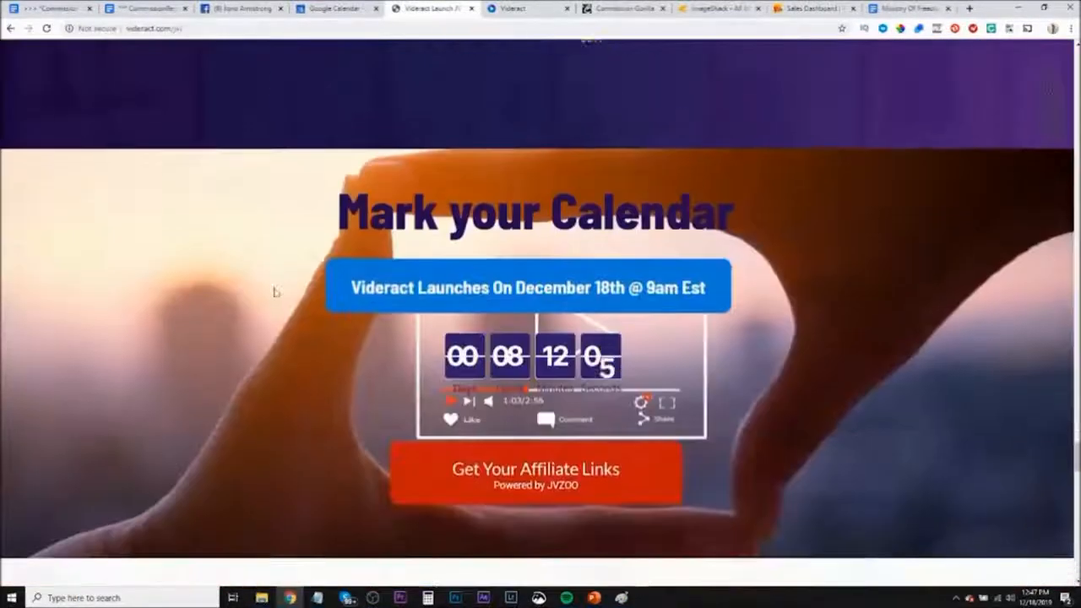
scroll(276, 292, "up", 6)
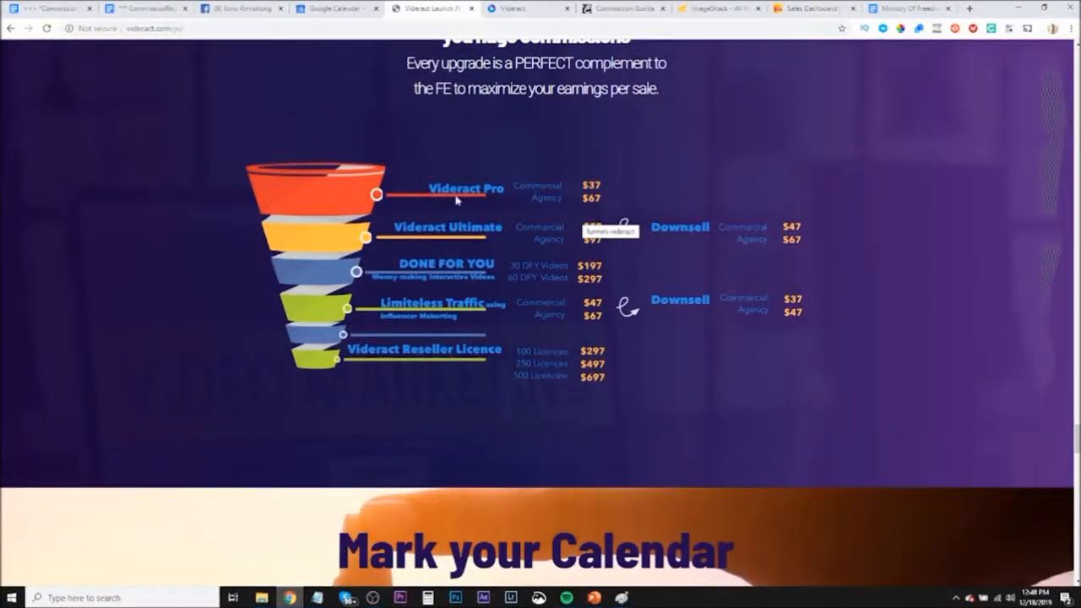
scroll(493, 204, "up", 5)
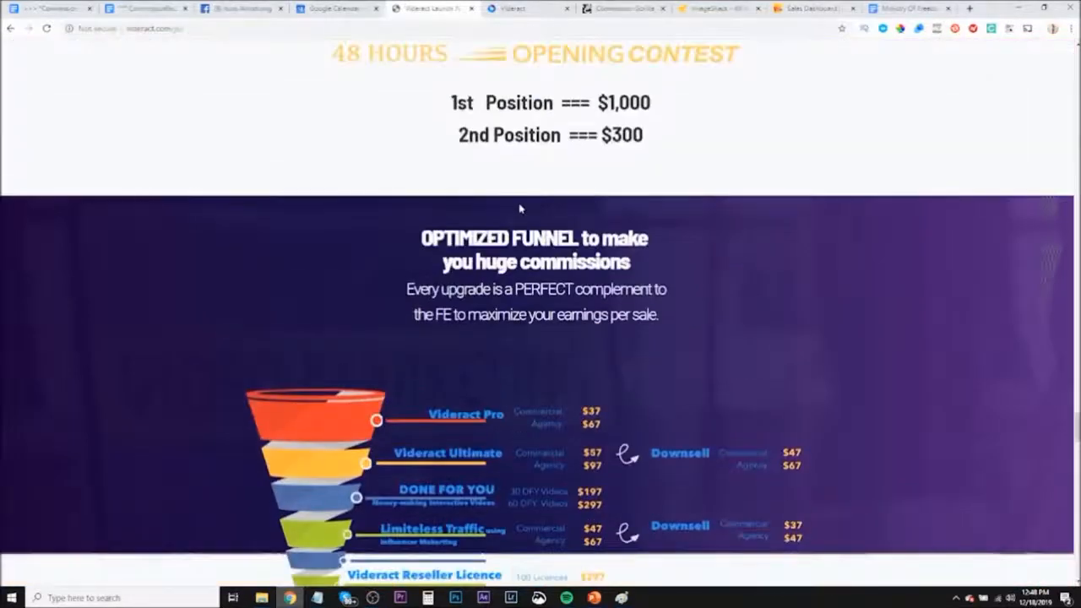
scroll(523, 227, "down", 5)
scroll(523, 226, "down", 1)
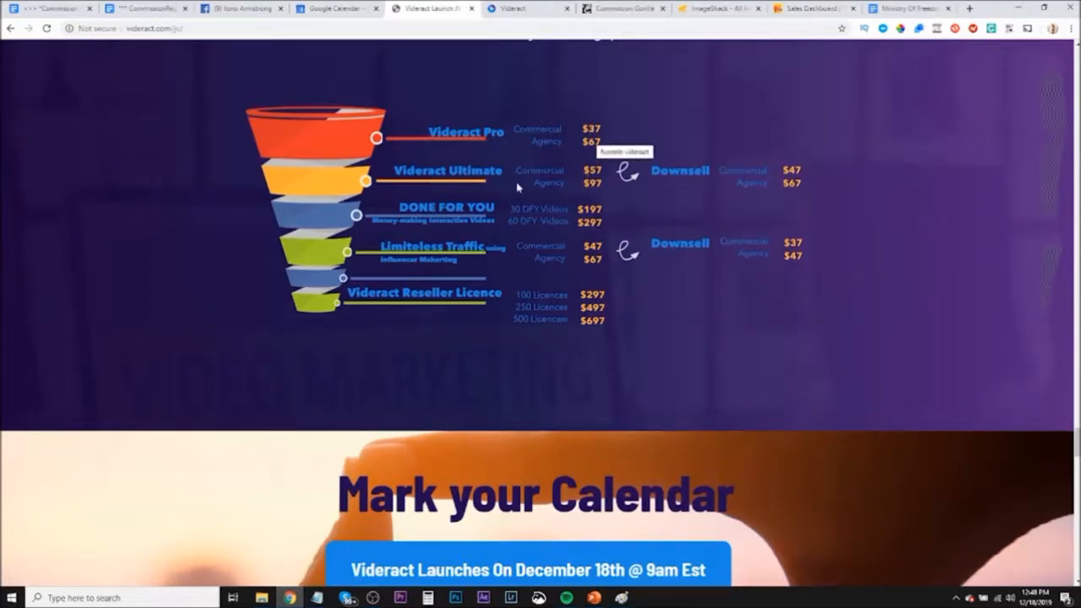
left_click_drag(492, 182, 517, 172)
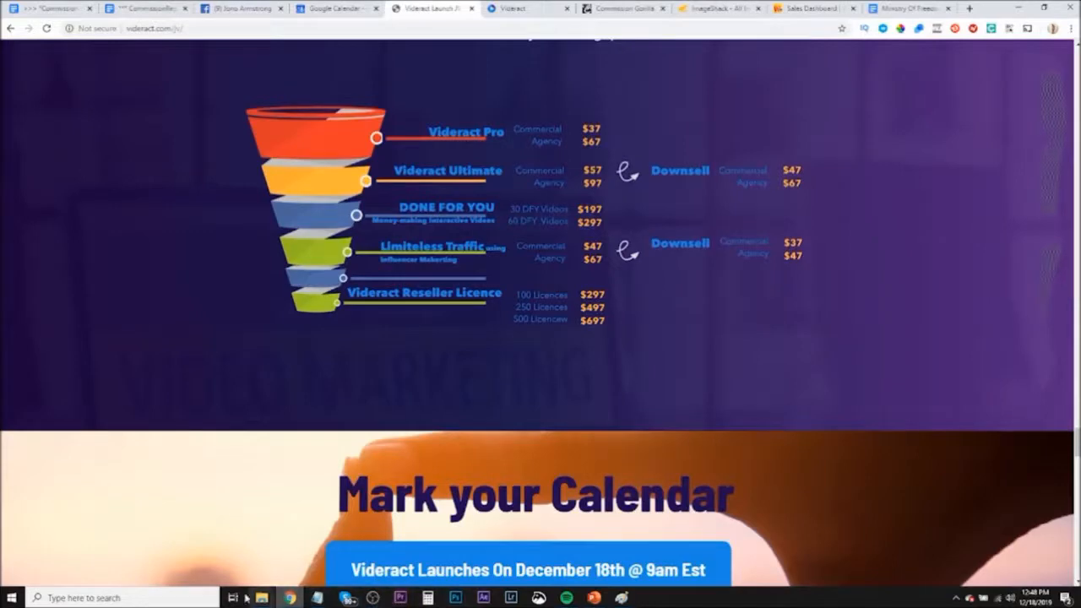
Capture the full sales funnel graphic with its prices using Snipping Tool, save the snip as funnel and close the tool
left_click(187, 597)
type("snipping")
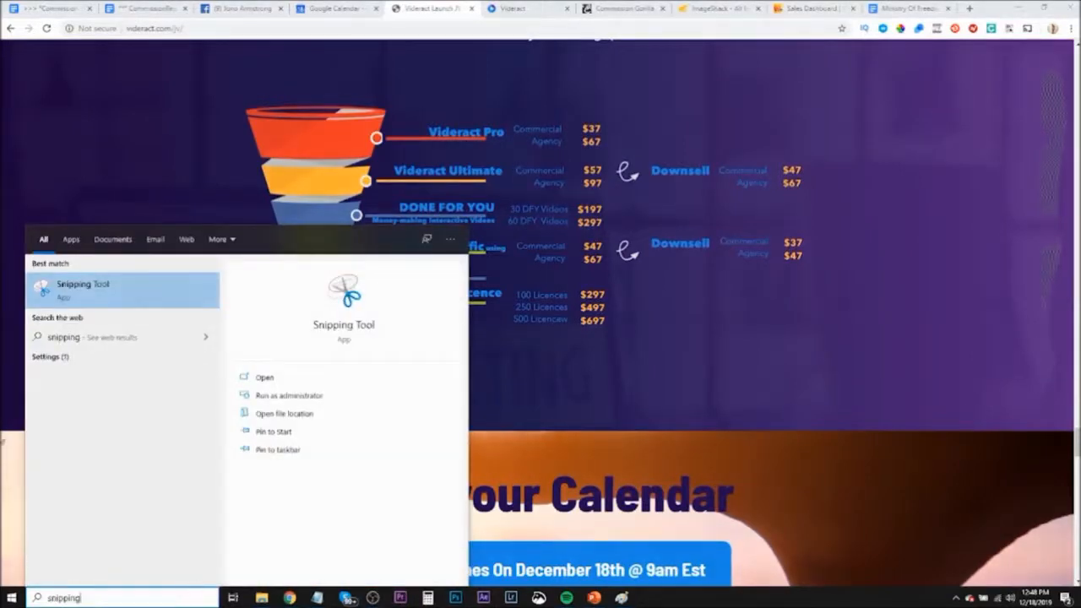
left_click(131, 295)
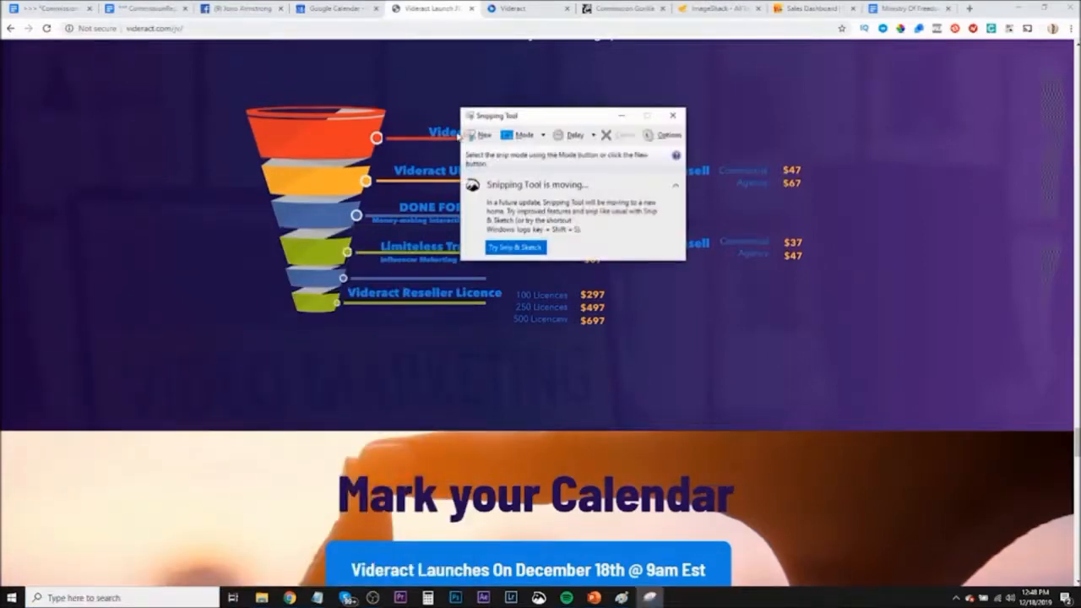
left_click(473, 136)
left_click_drag(232, 96, 829, 343)
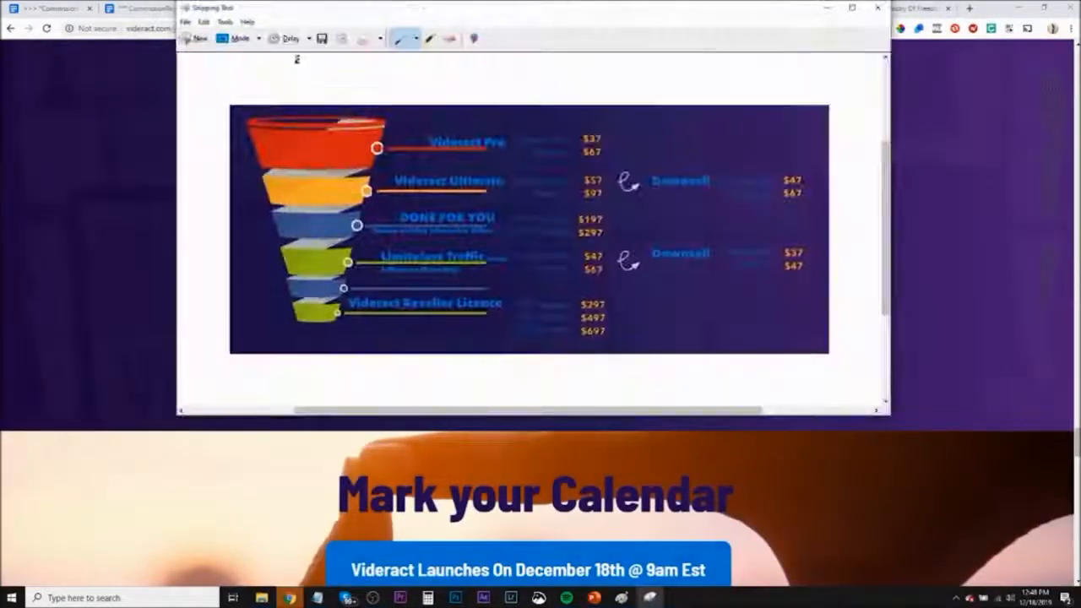
left_click(322, 42)
type("funnel")
key("Return")
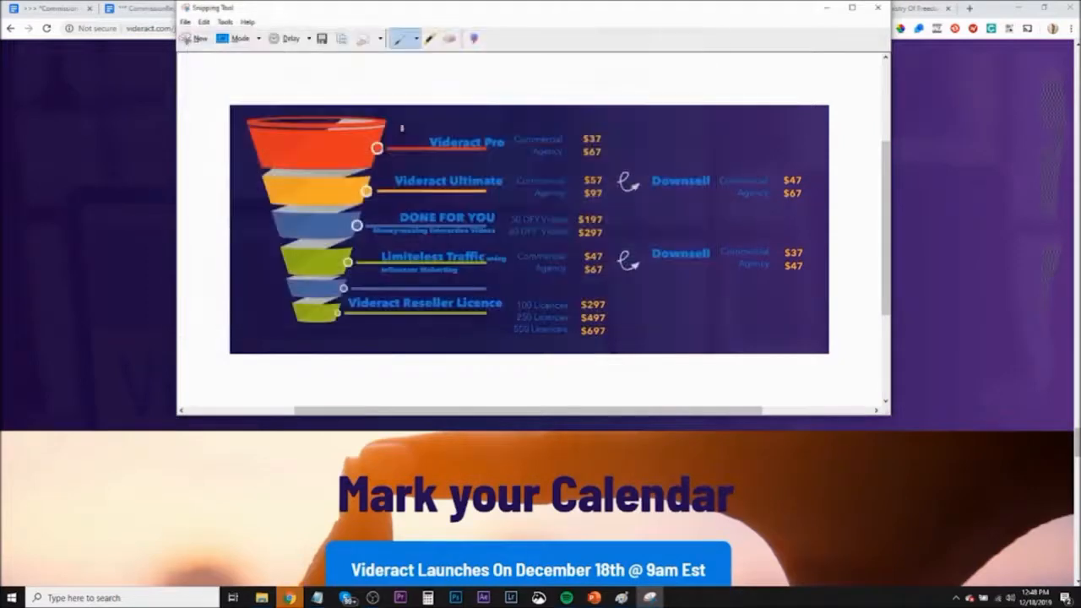
left_click(874, 8)
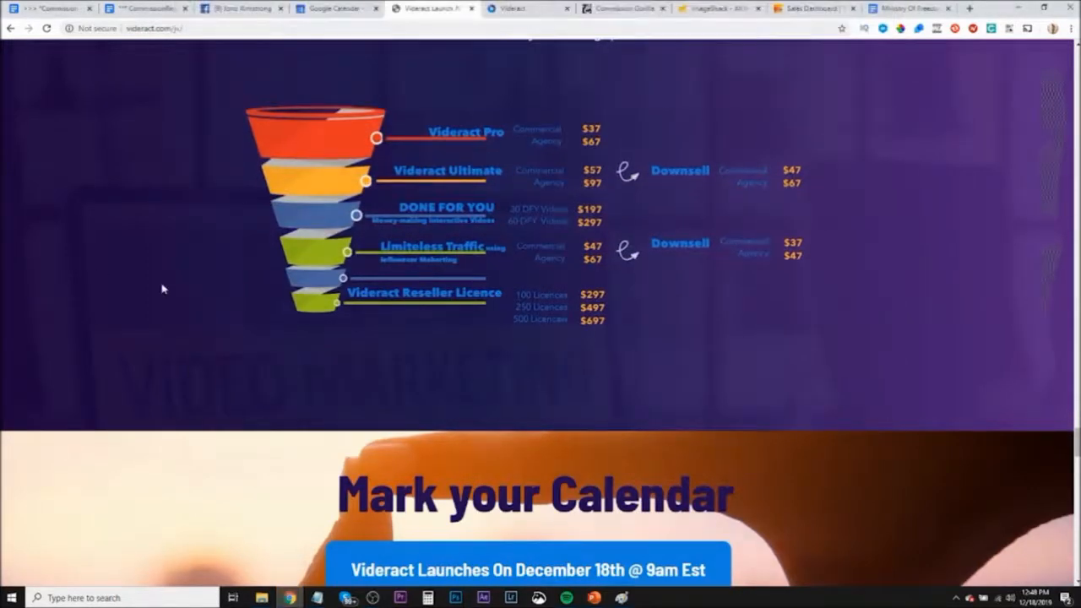
Save the JV page's funnel image as funnel PNG in the Vidreact folder, replacing the existing funnel file
right_click(444, 154)
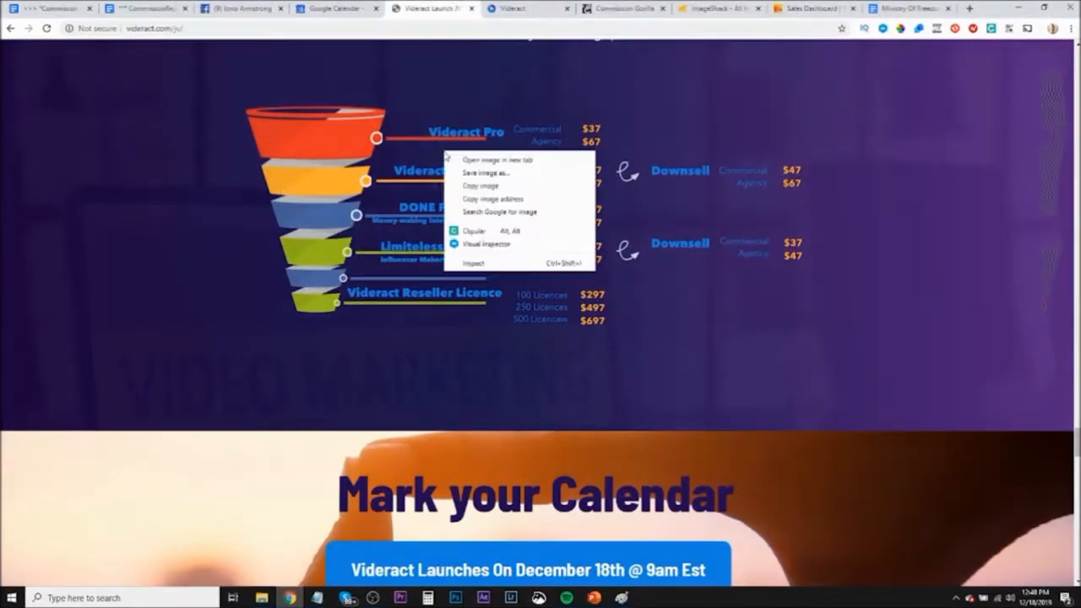
left_click(489, 173)
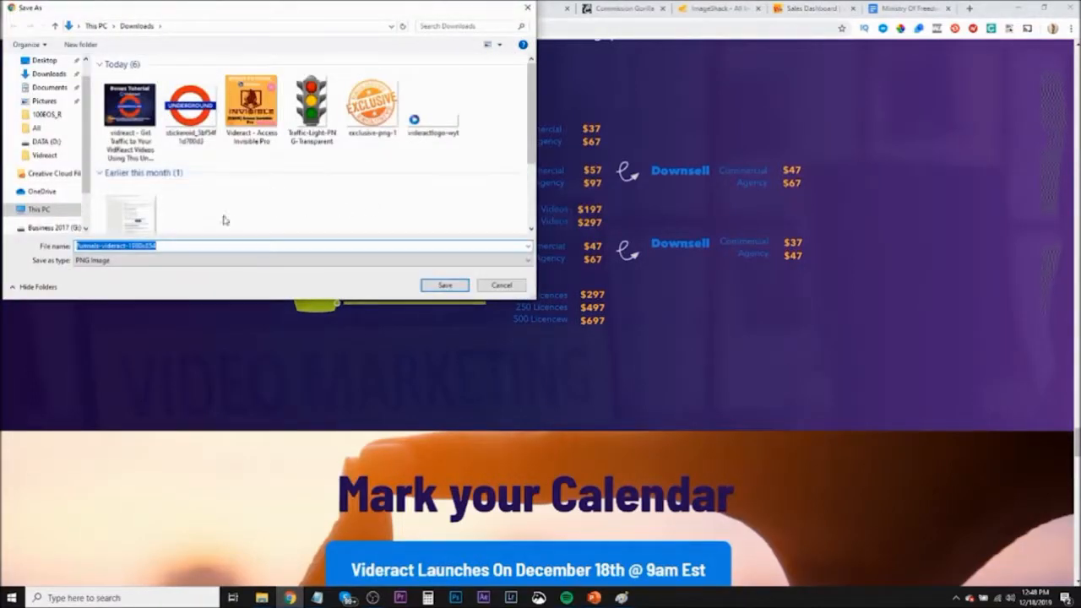
left_click(43, 155)
left_click(123, 97)
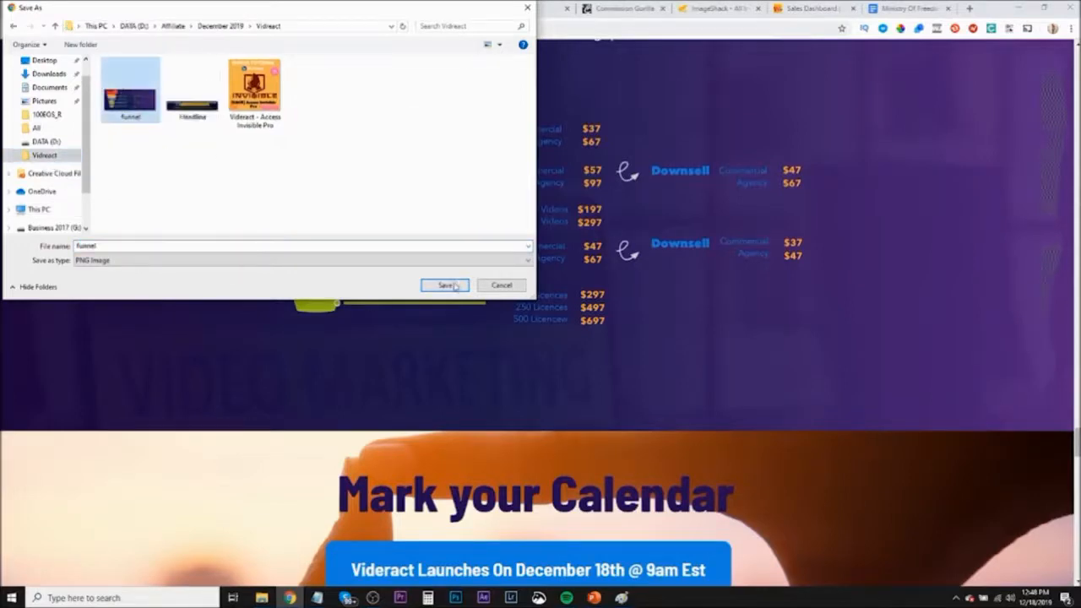
left_click(455, 286)
left_click(573, 302)
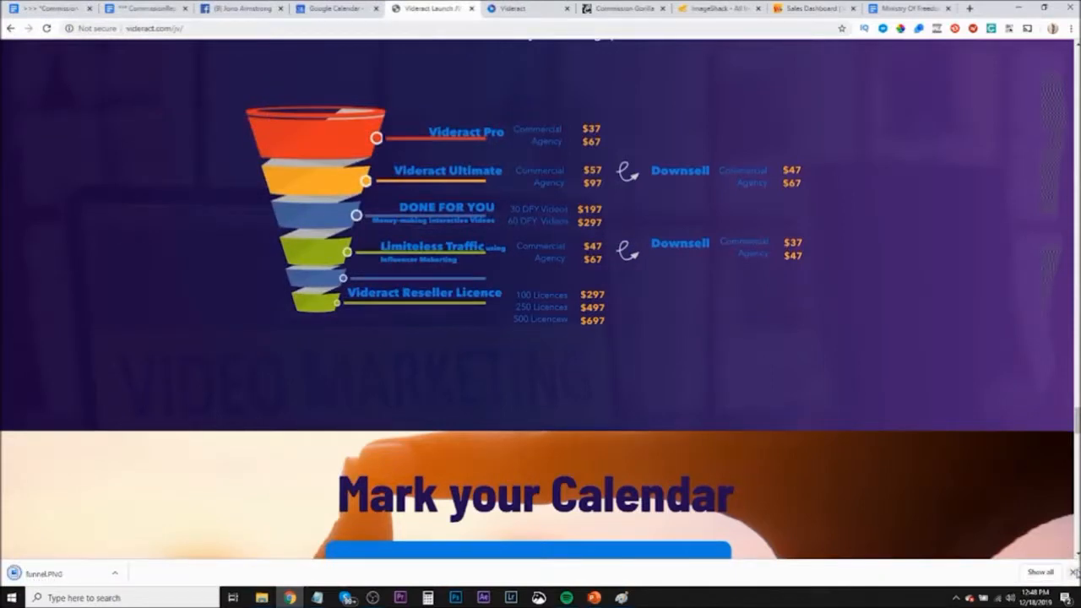
Switch to ImageShack and upload the funnel and Headline images from the Vidreact folder
left_click(714, 9)
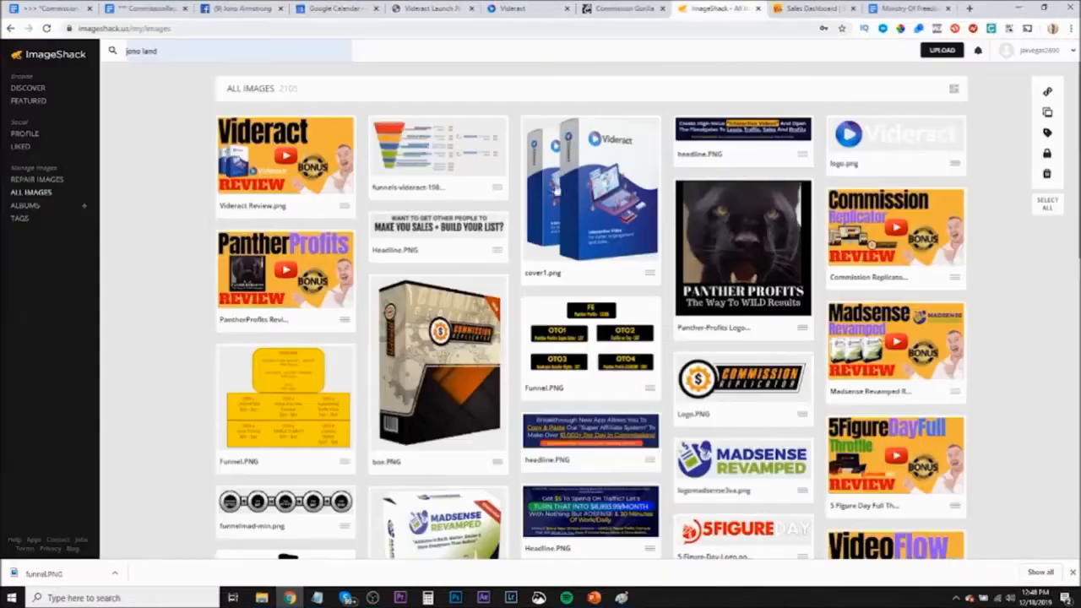
left_click(939, 51)
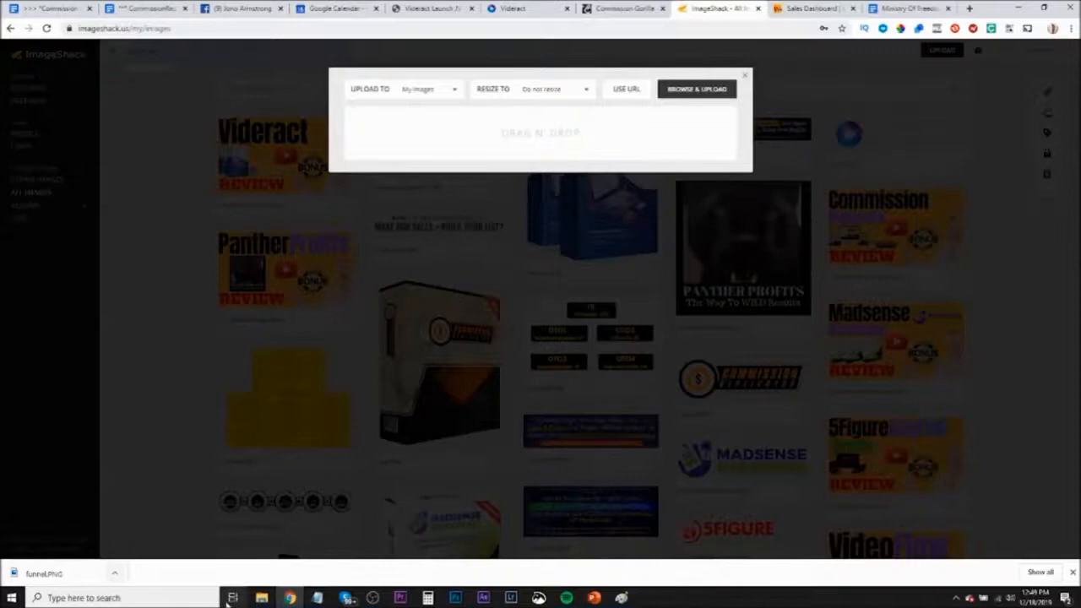
mouse_move(262, 598)
left_click(321, 553)
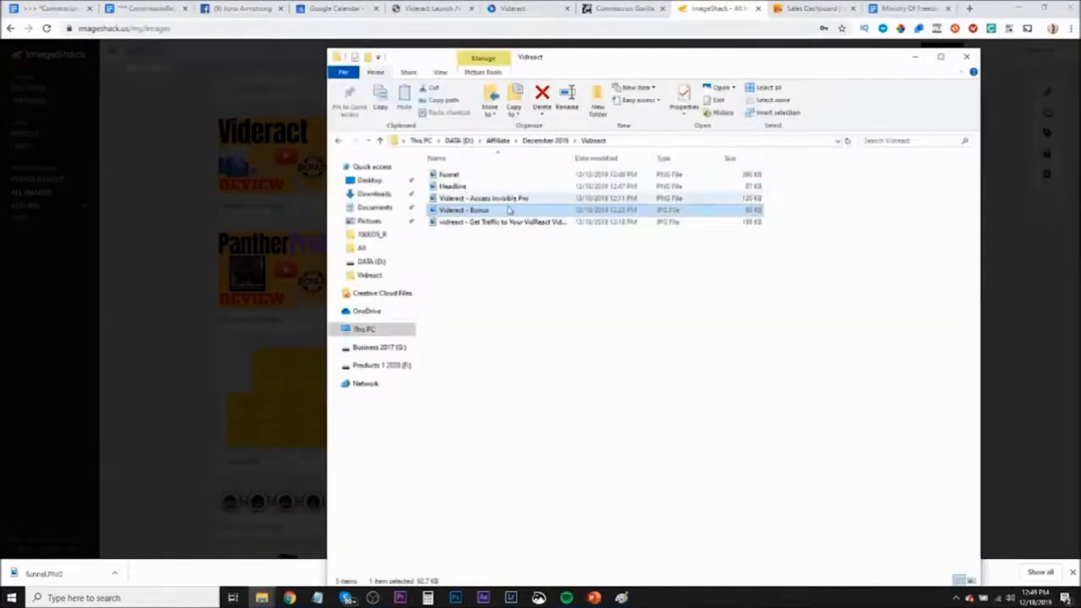
left_click(490, 236)
left_click(464, 178)
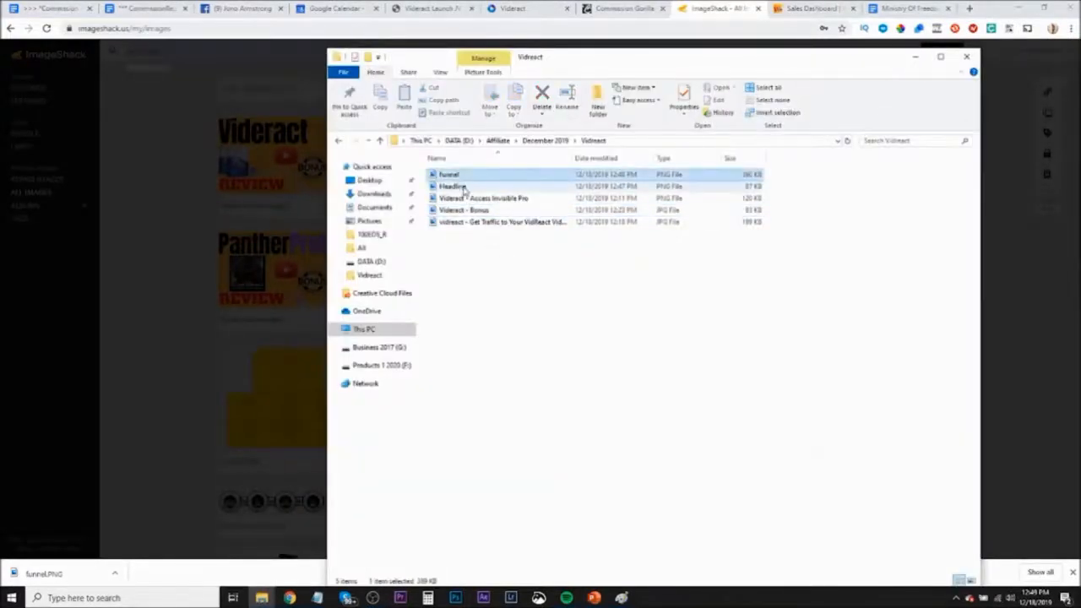
left_click(464, 187, "ctrl")
left_click_drag(488, 179, 243, 161)
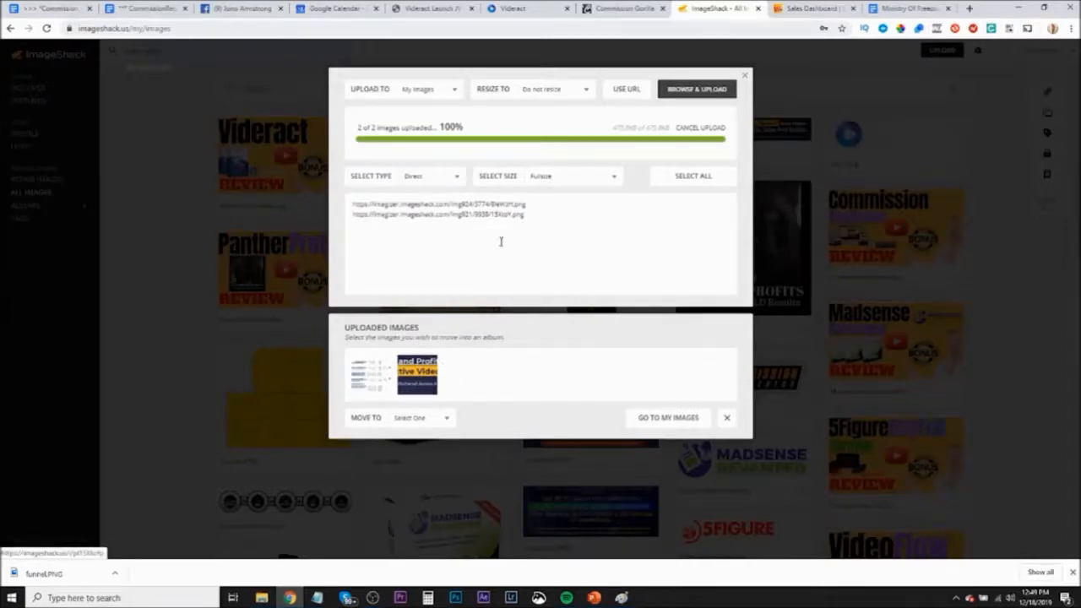
Replace the DFY Hero headline image on the Commission Gorilla bonus page, using the direct link of the headline uploaded to ImageShack
left_click_drag(523, 214, 363, 211)
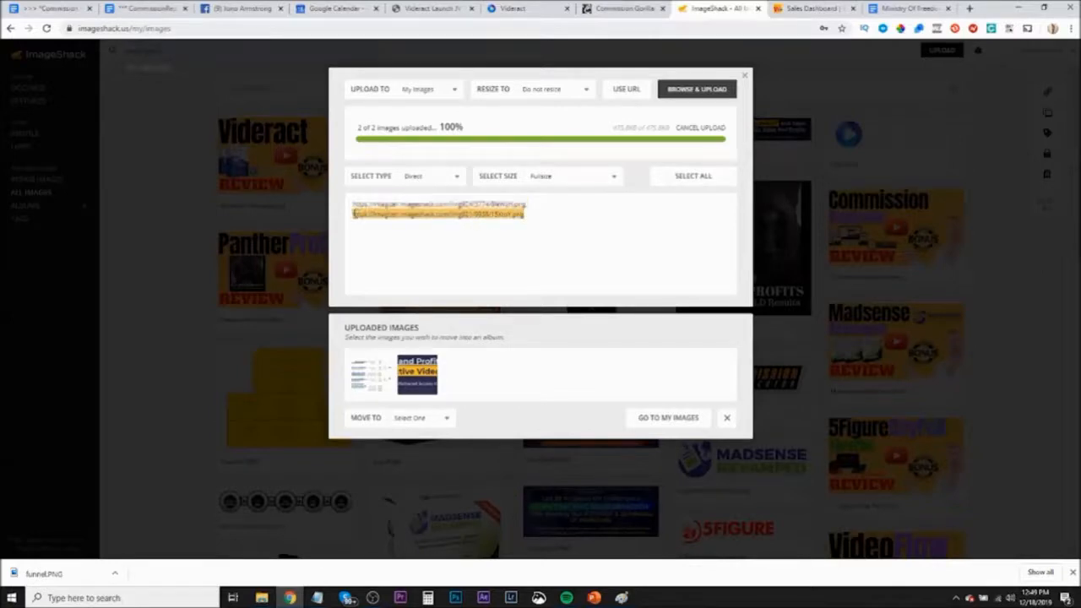
right_click(411, 214)
left_click(426, 226)
left_click(622, 10)
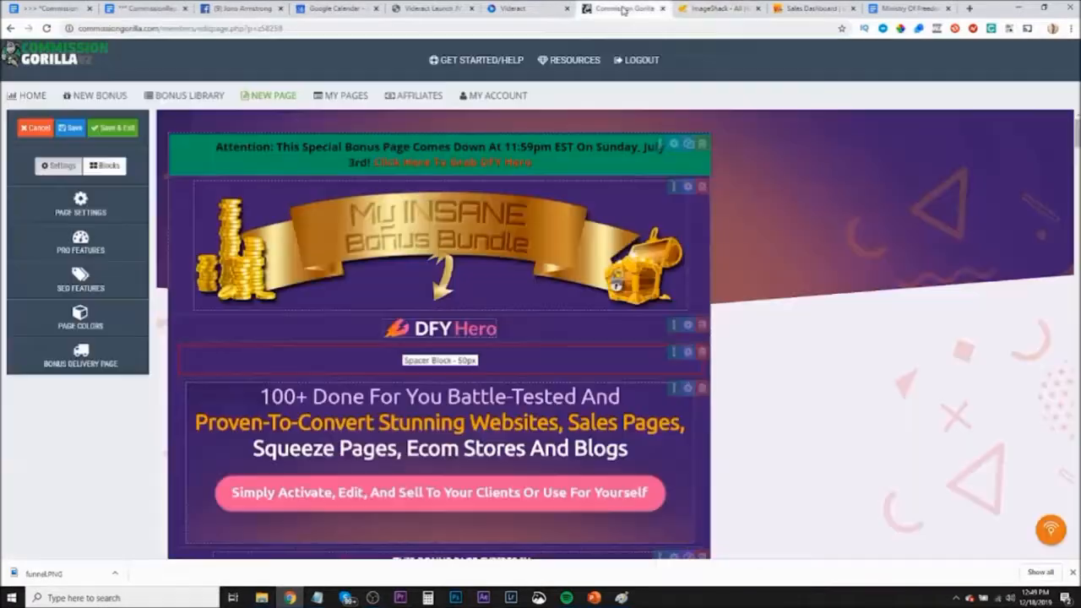
scroll(432, 378, "down", 2)
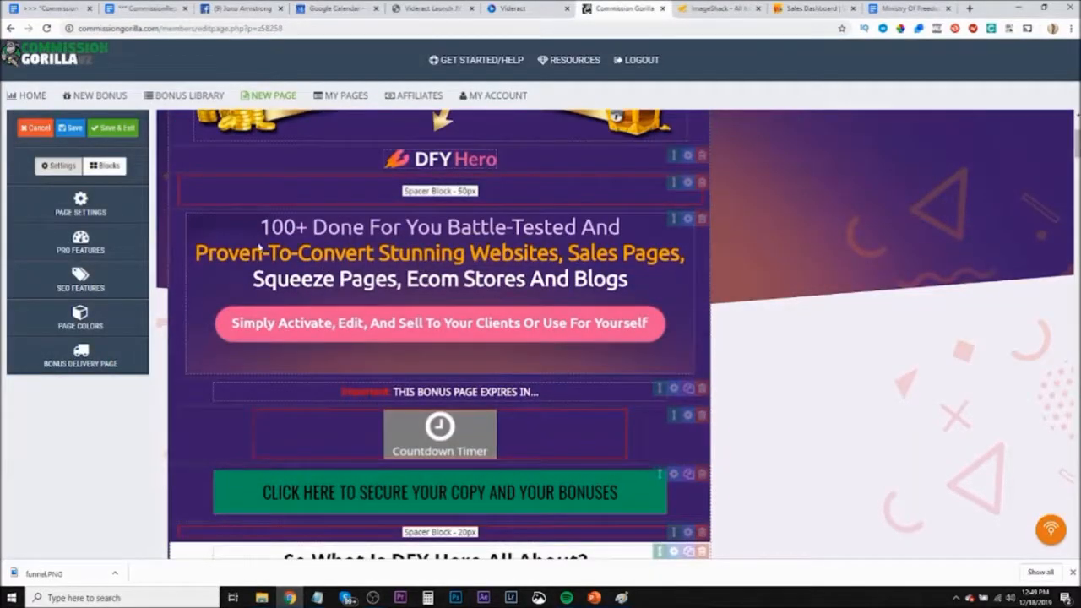
left_click(688, 221)
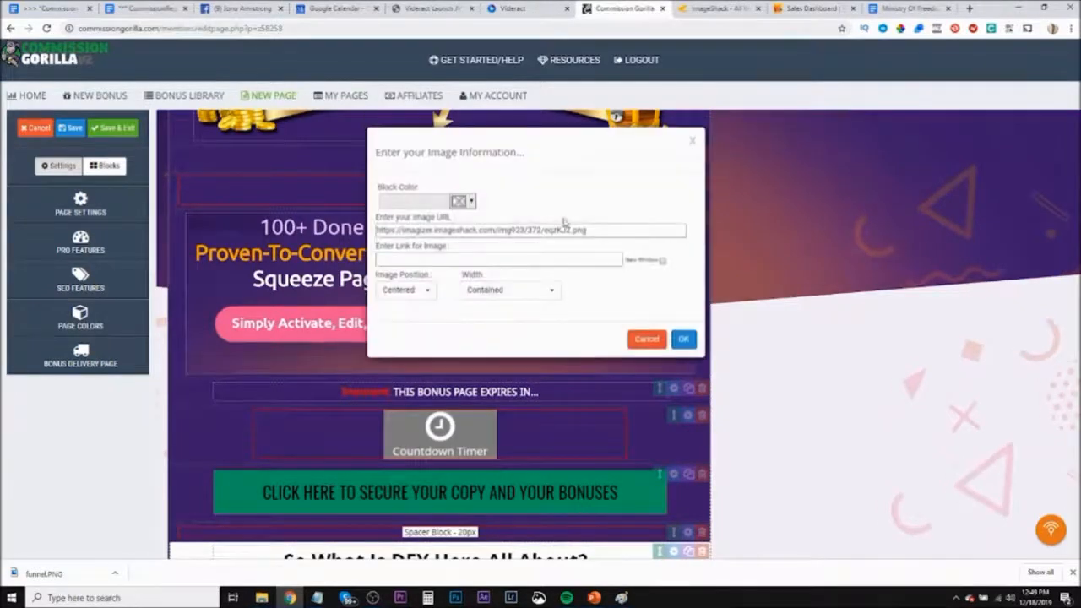
left_click_drag(606, 230, 376, 228)
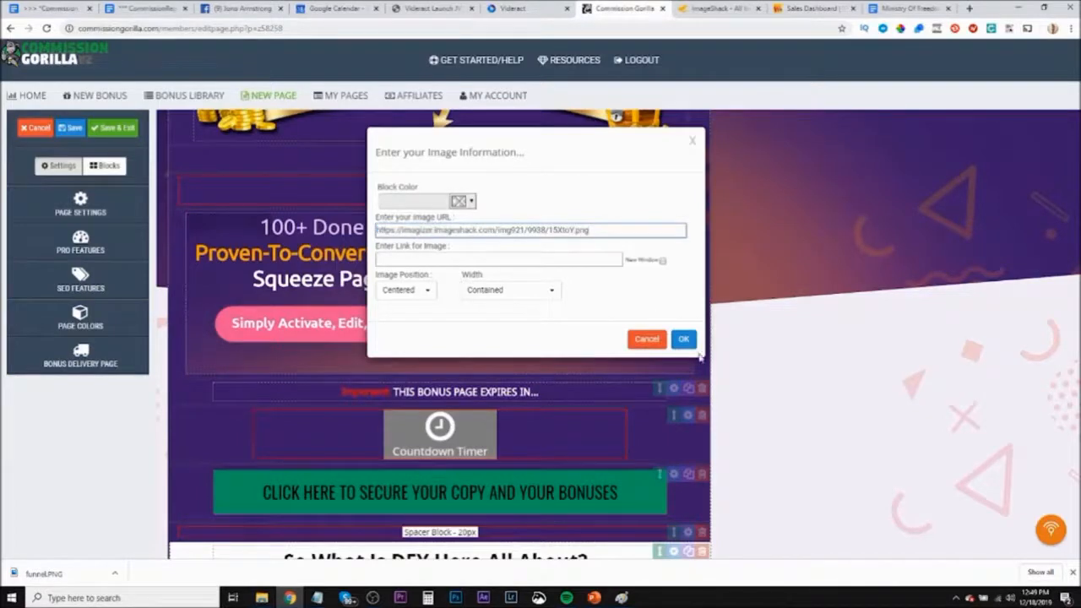
left_click(683, 339)
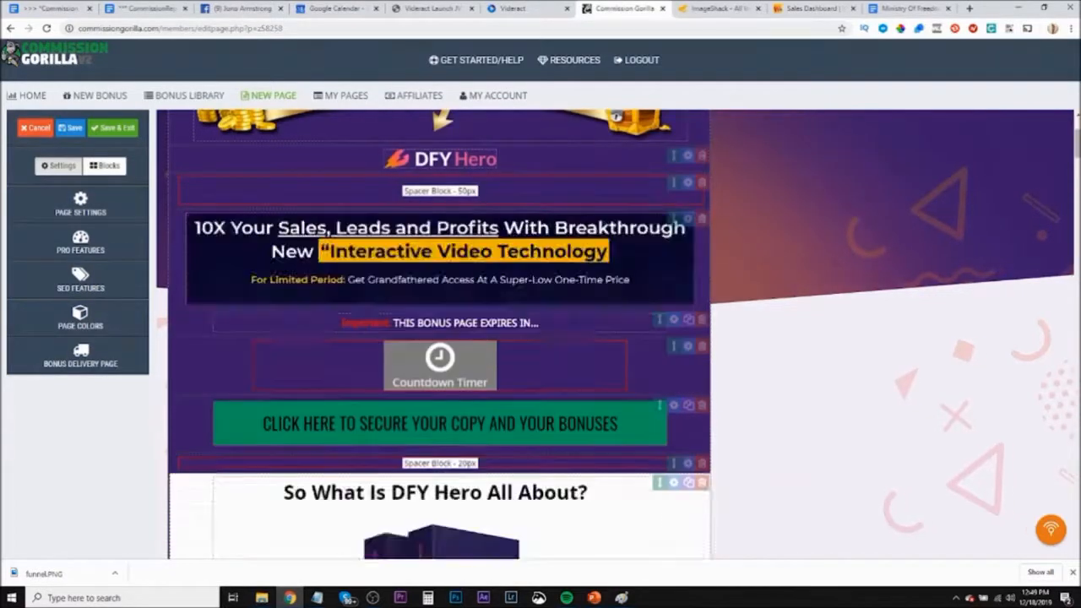
Switch to the Videract JV page and copy the image address of the Videract logo in its header
scroll(647, 290, "up", 2)
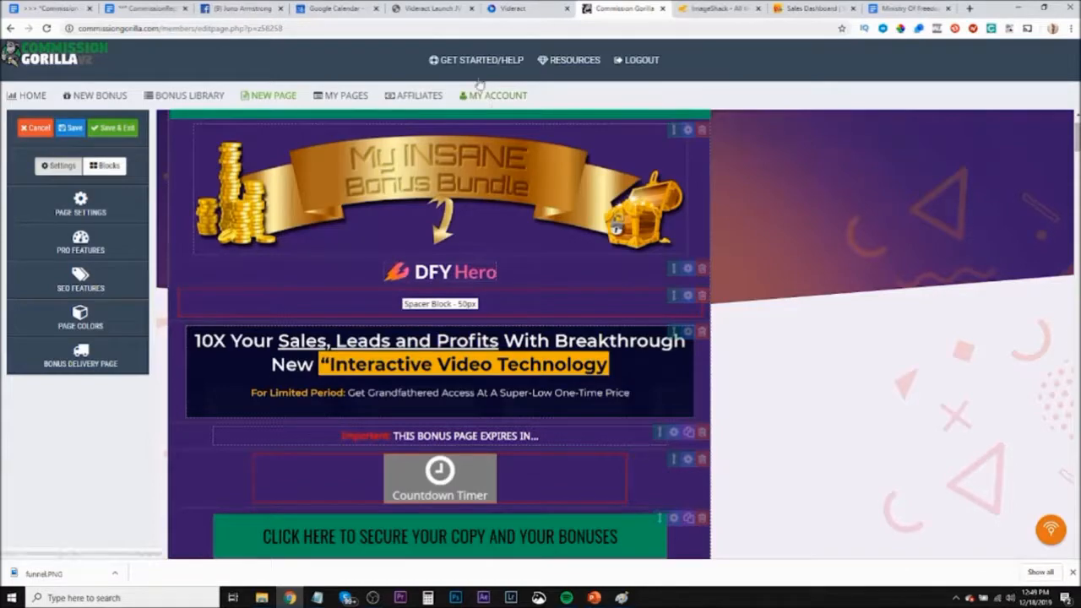
left_click(428, 11)
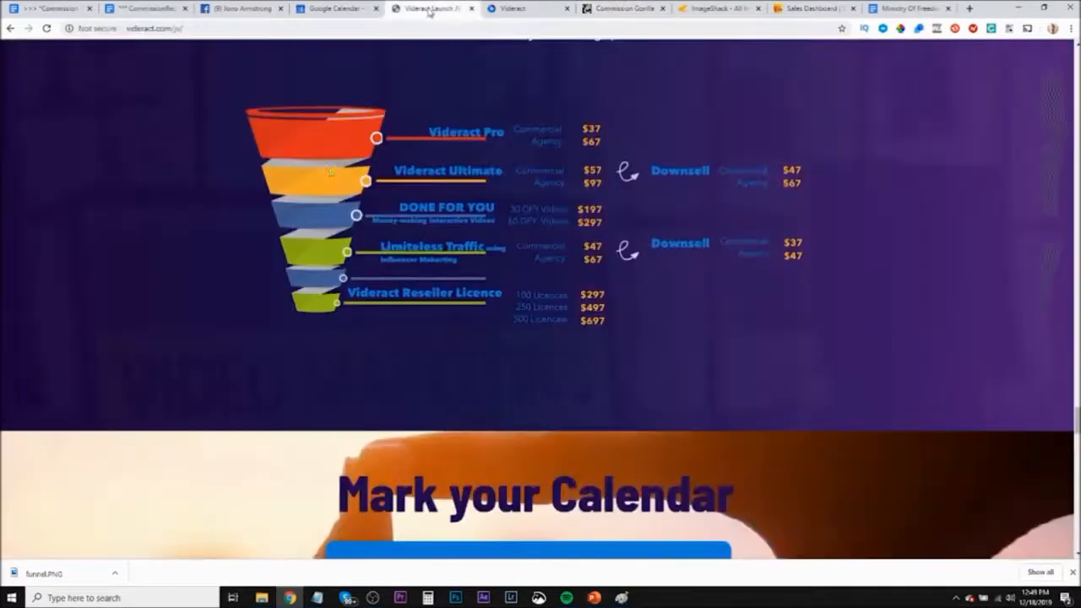
scroll(981, 363, "up", 3)
scroll(541, 298, "up", 10)
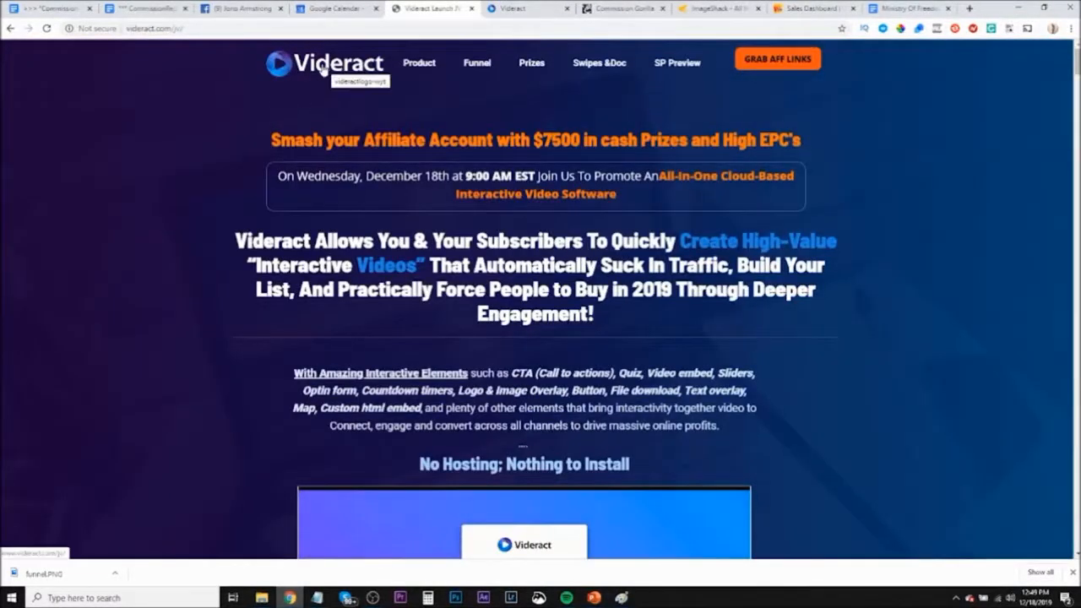
right_click(318, 67)
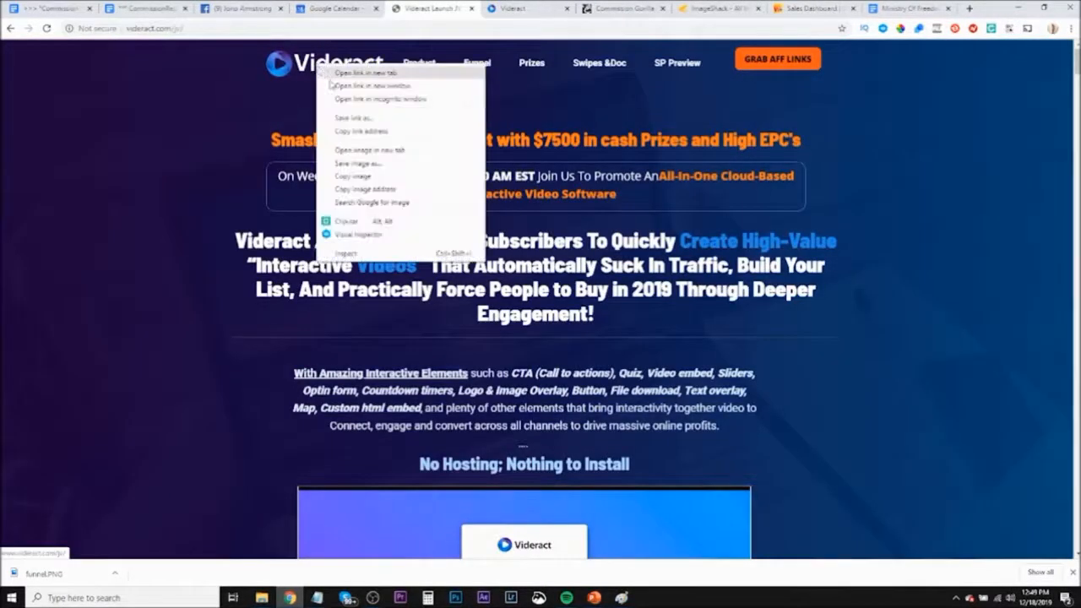
left_click(392, 192)
Replace the DFY Hero logo on the Commission Gorilla bonus page with the Videract logo, using the copied image address
left_click(622, 10)
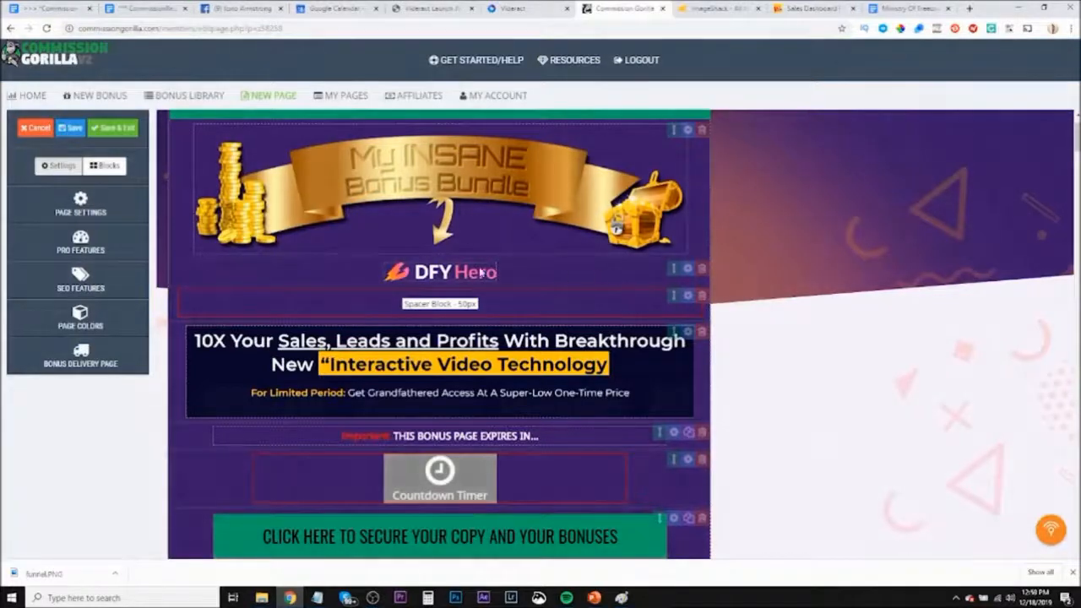
left_click(687, 268)
left_click_drag(674, 229, 356, 200)
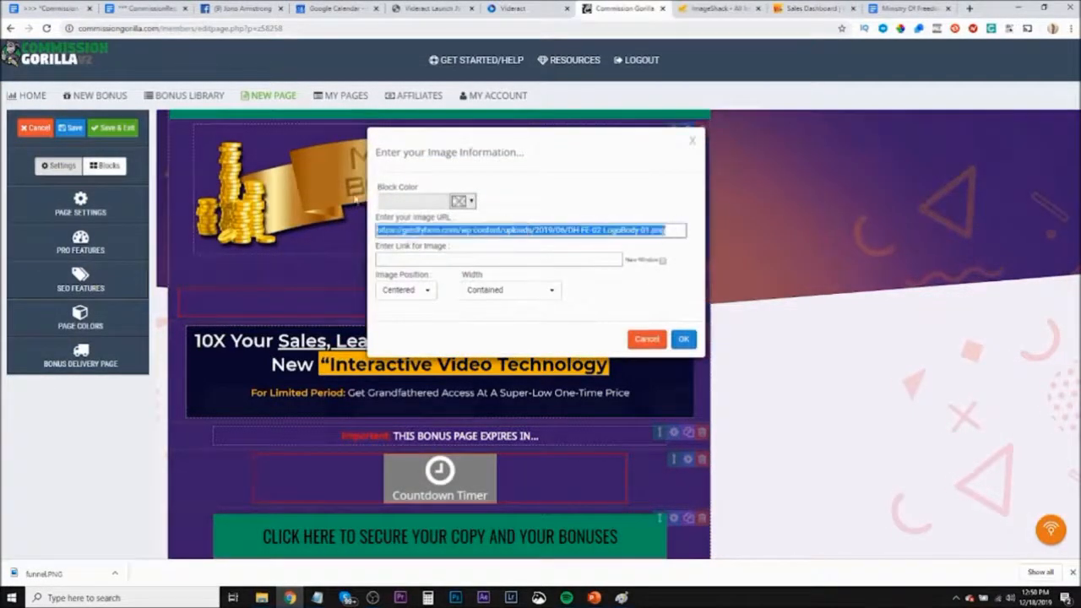
key("BackSpace")
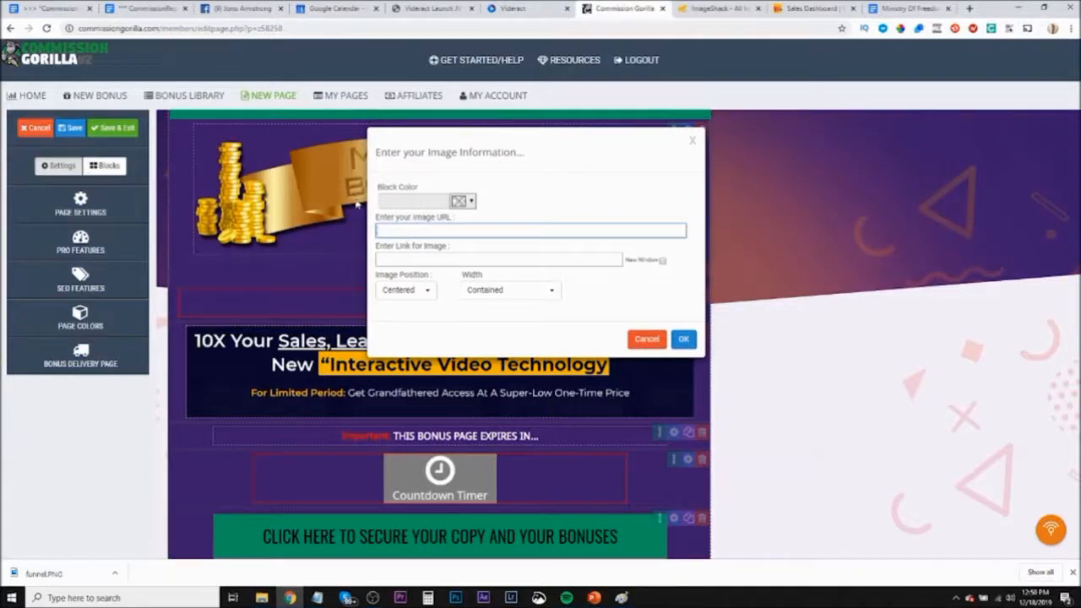
right_click(439, 229)
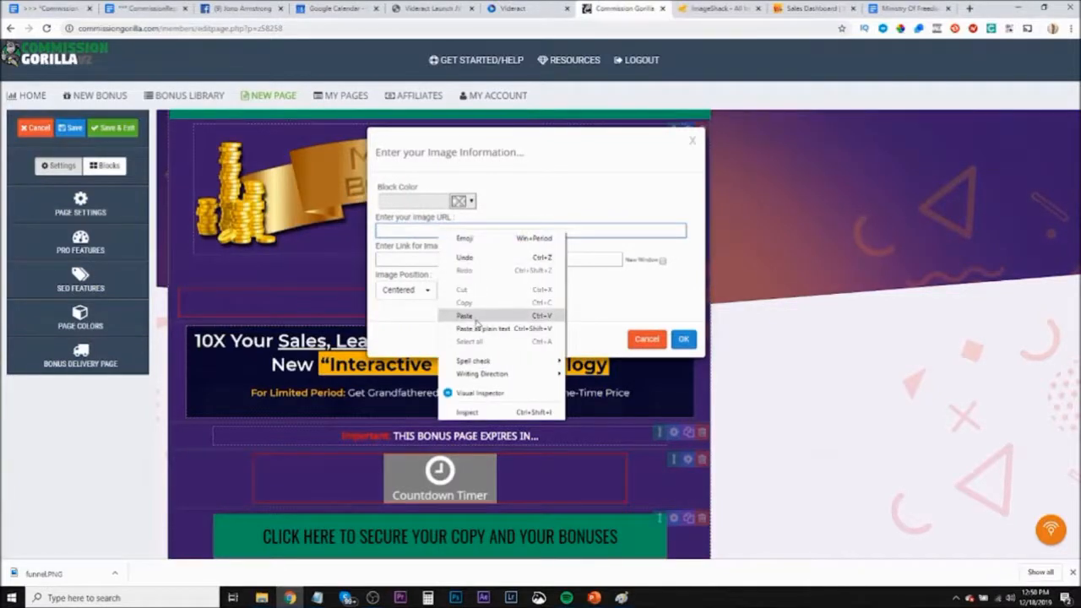
left_click(478, 315)
left_click(684, 339)
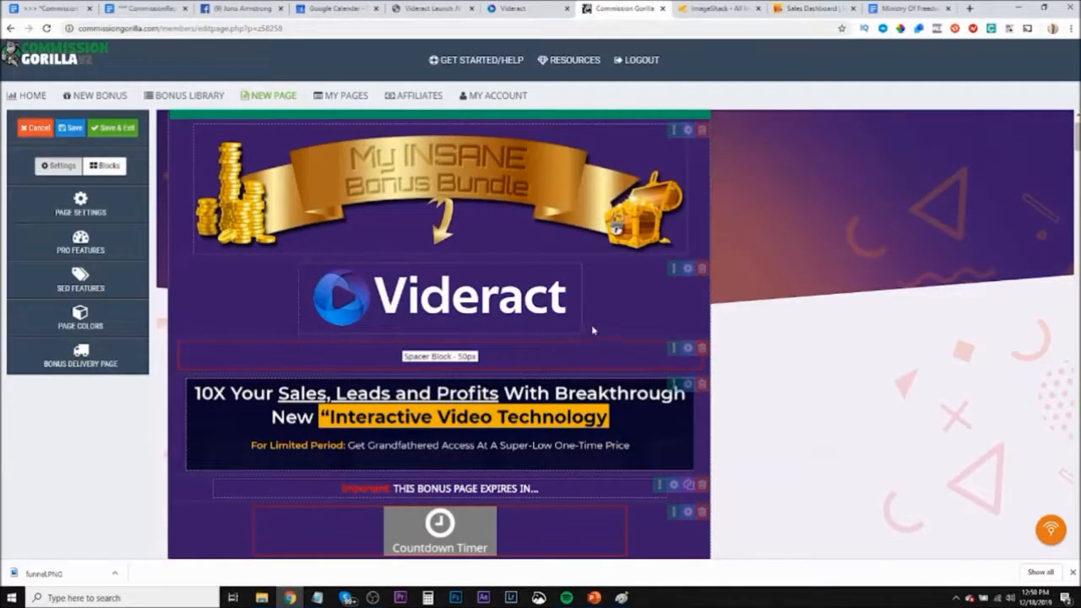
Switch to the Videract sales page, inspect its first section and open the background image bg1.png in a new tab
scroll(616, 332, "up", 1)
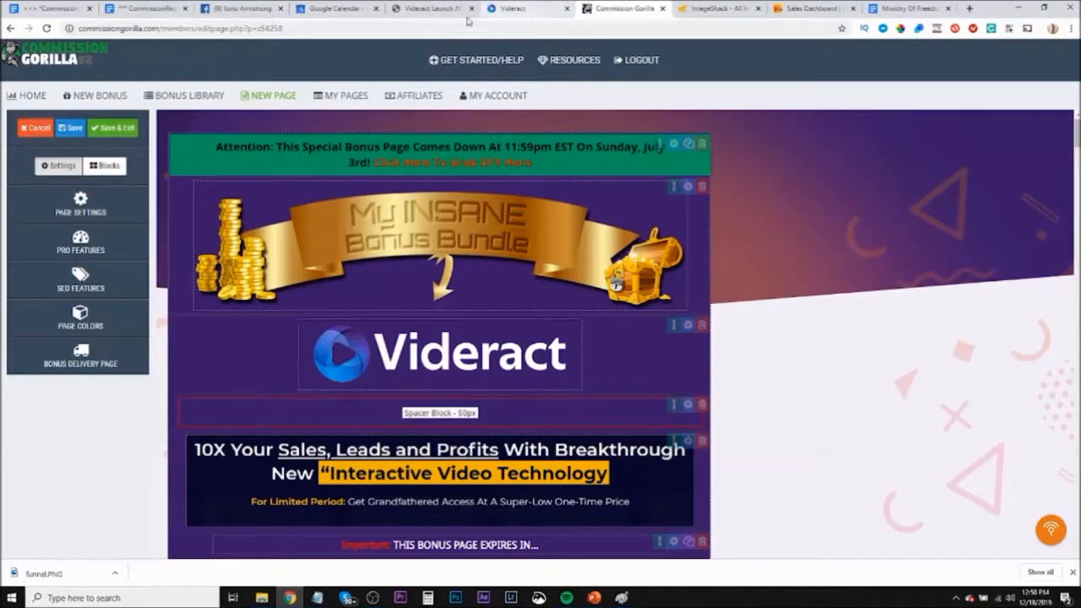
left_click(512, 10)
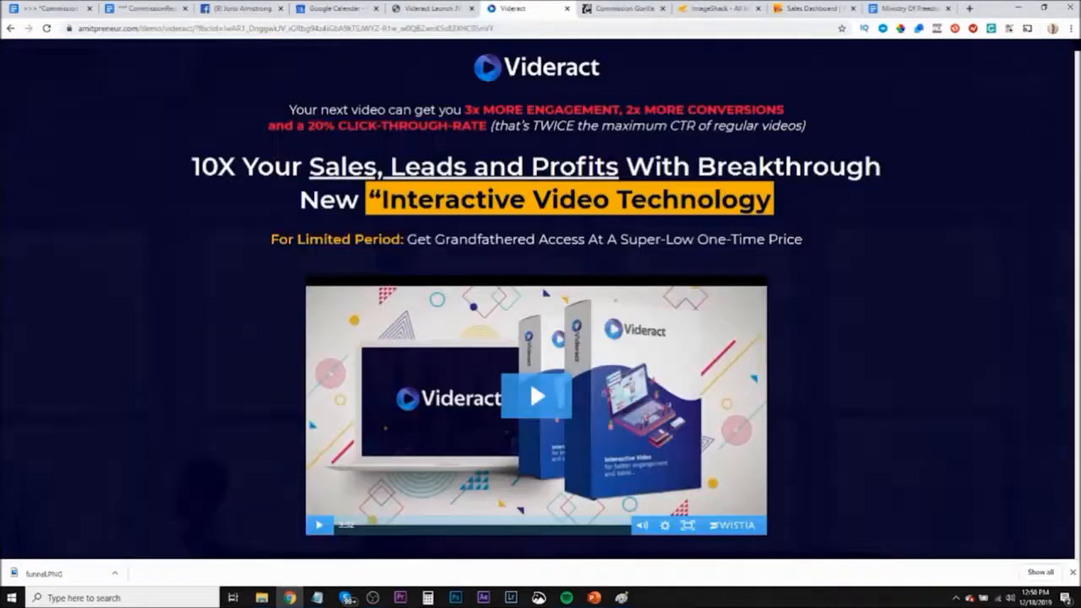
scroll(918, 258, "down", 15)
scroll(920, 253, "up", 5)
scroll(929, 256, "up", 10)
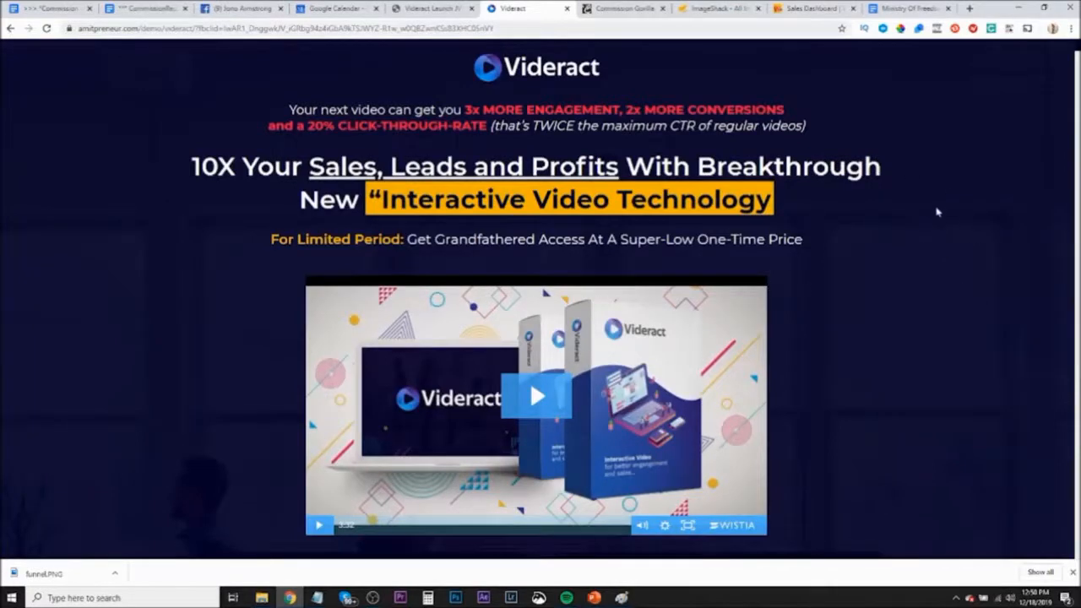
right_click(927, 212)
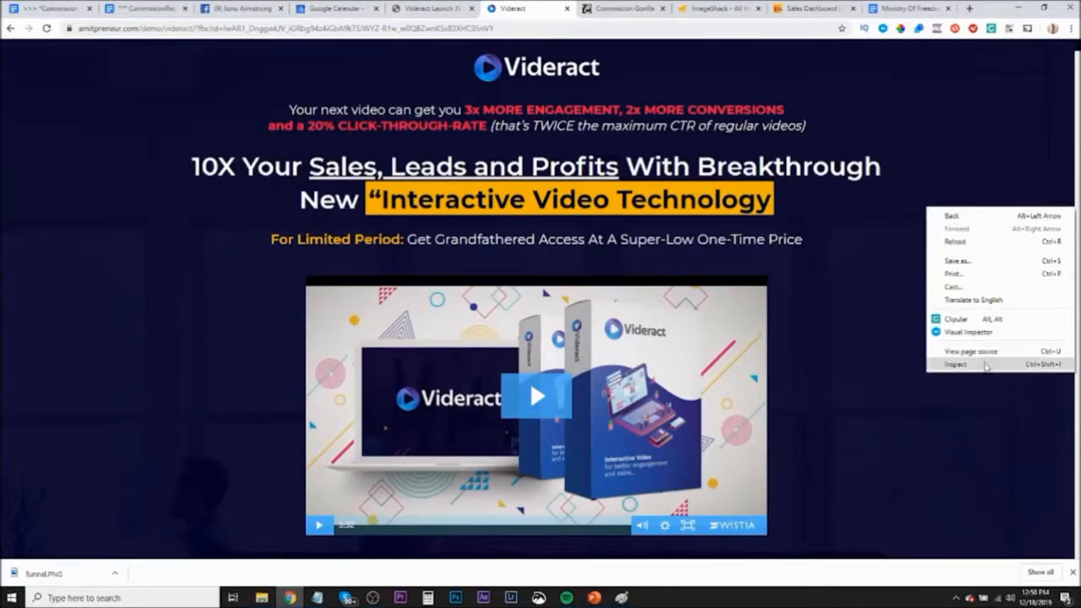
left_click(955, 364)
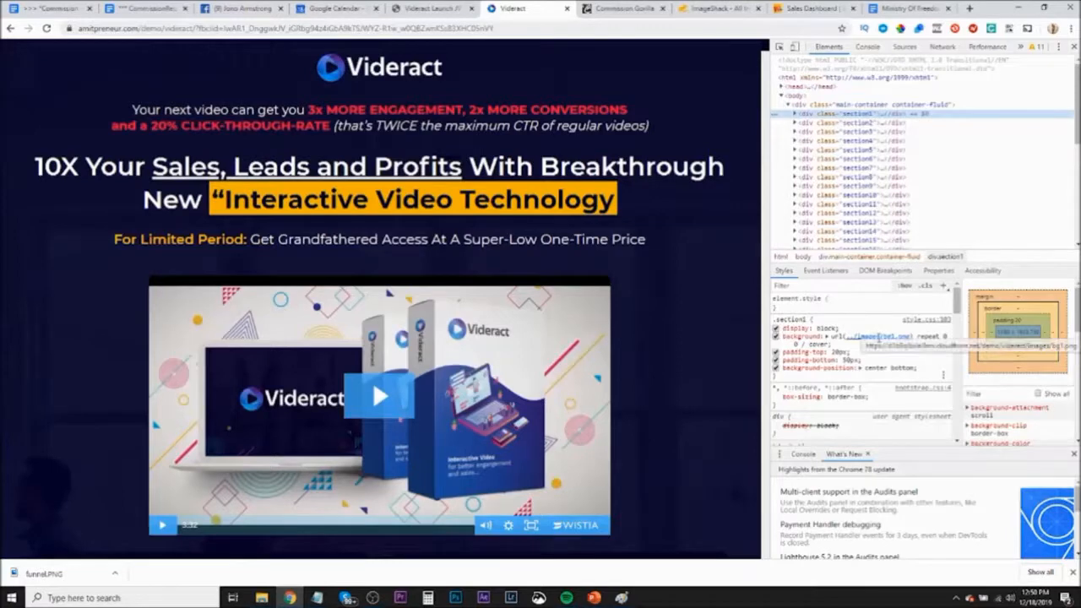
right_click(872, 338)
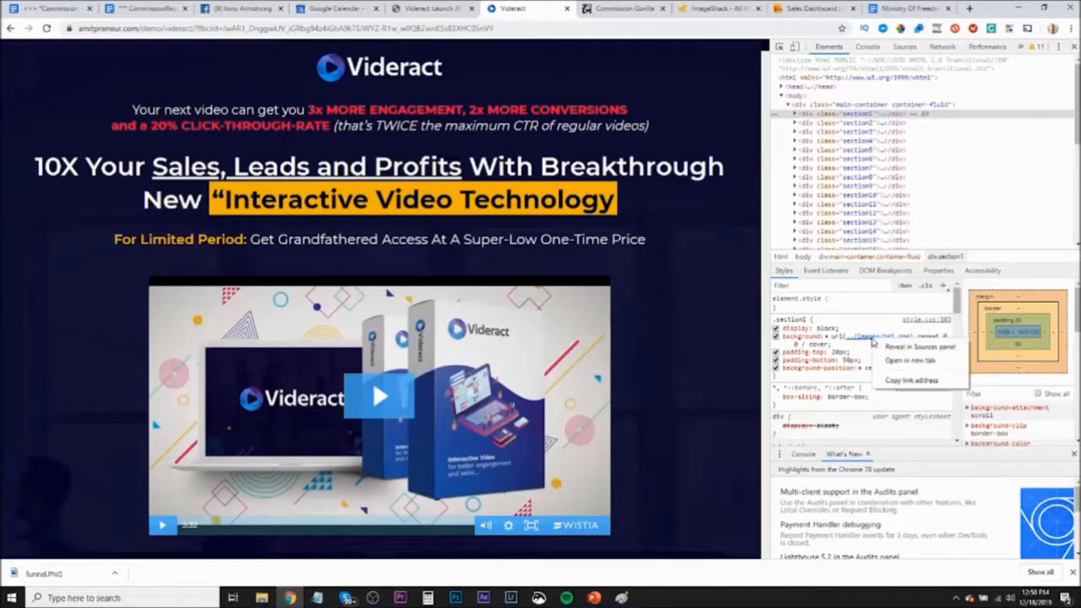
left_click(906, 361)
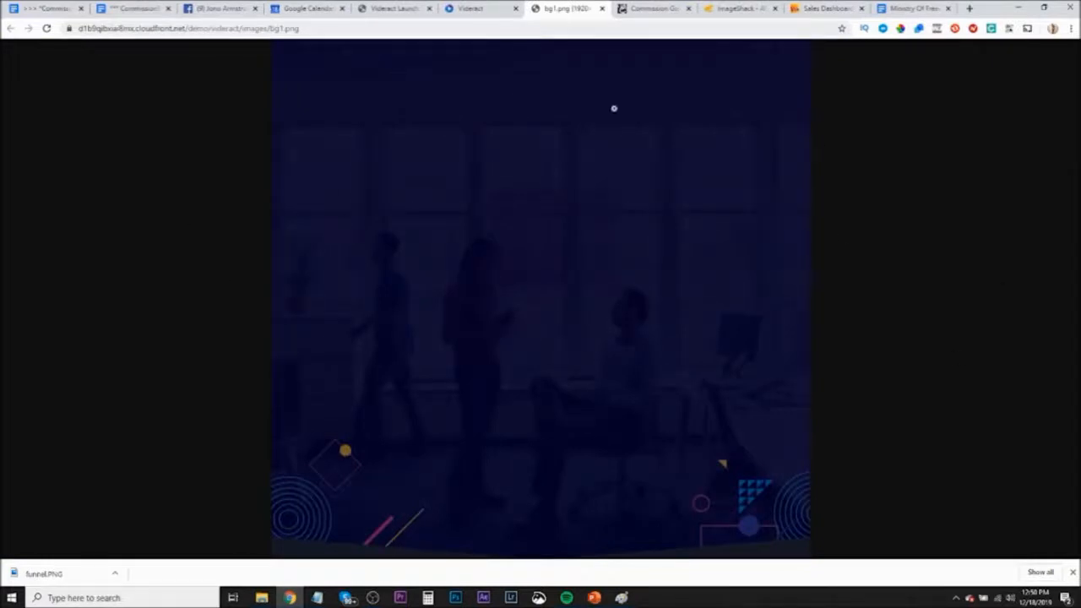
Copy the full web address of the bg1.png background image
left_click(317, 28)
right_click(206, 32)
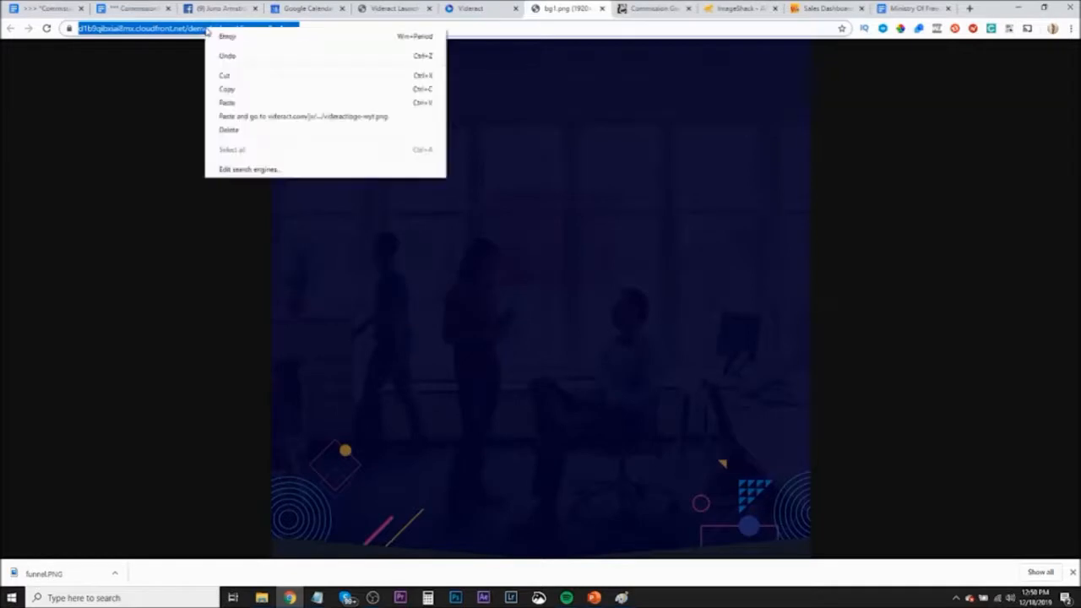
left_click(247, 100)
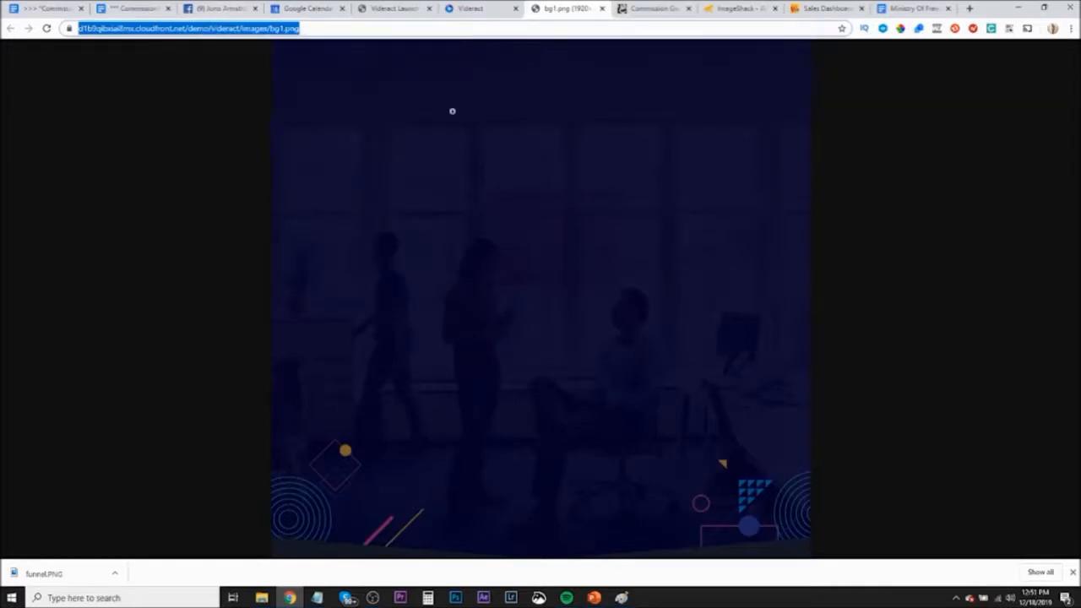
Switch to Commission Gorilla and replace the bonus page's background image with bg1.png, using the copied image address
left_click(648, 10)
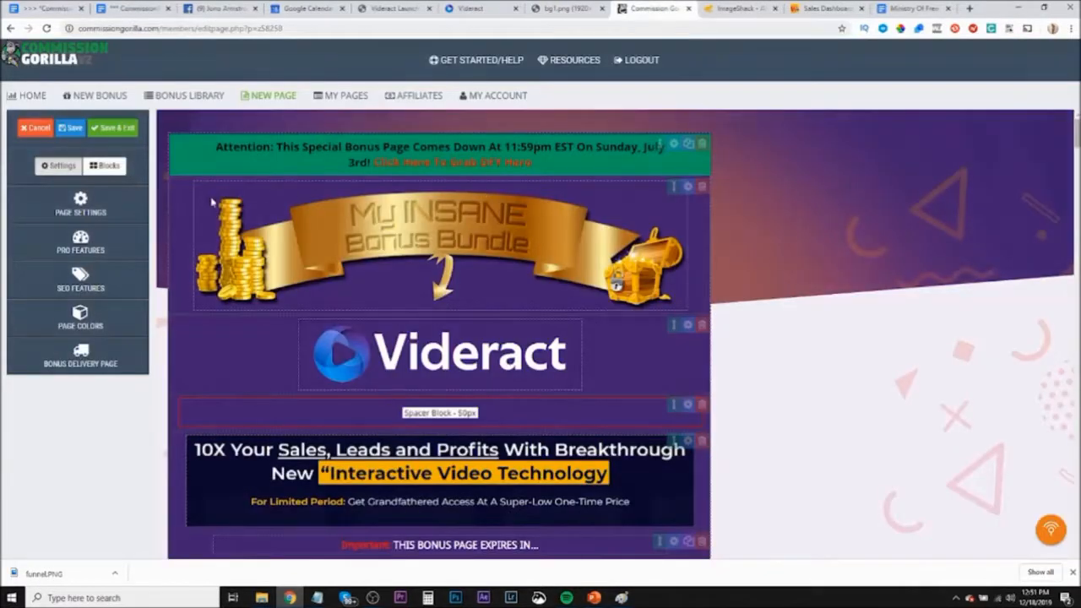
left_click(78, 321)
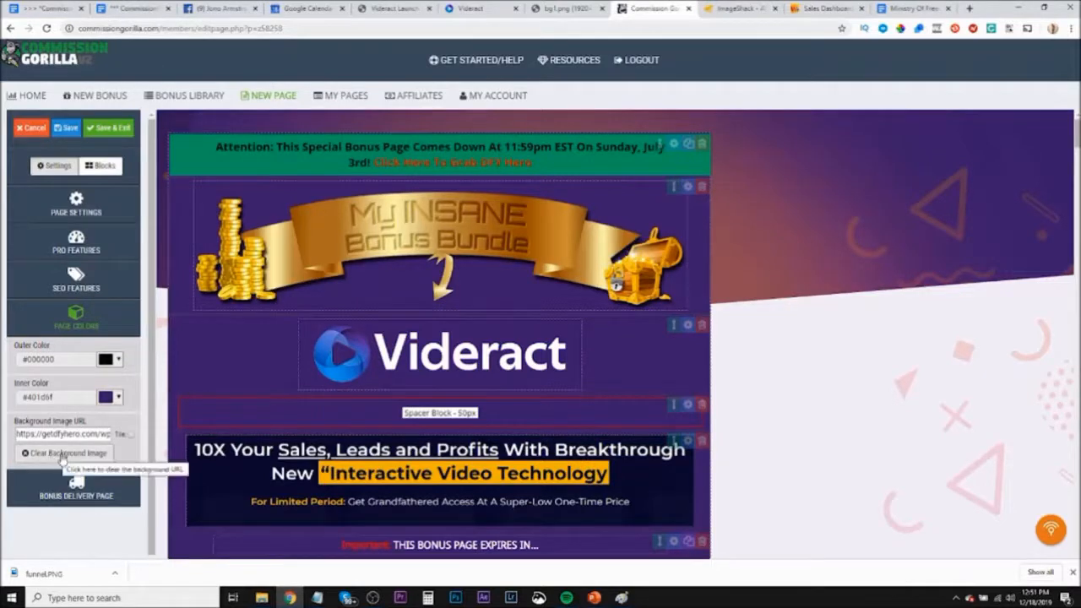
left_click(62, 454)
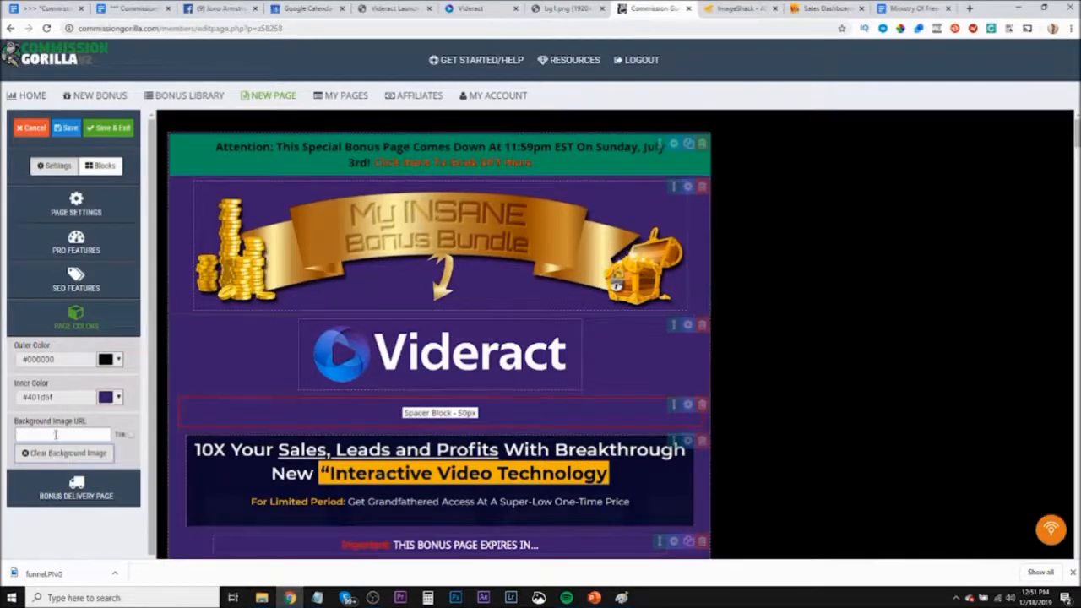
left_click(56, 434)
right_click(55, 433)
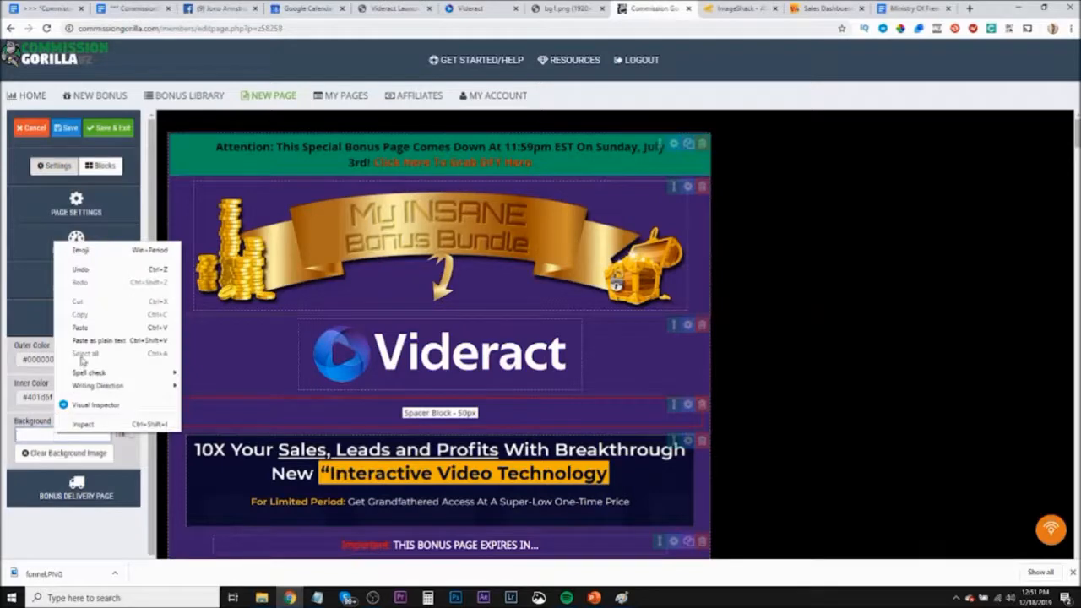
left_click(85, 331)
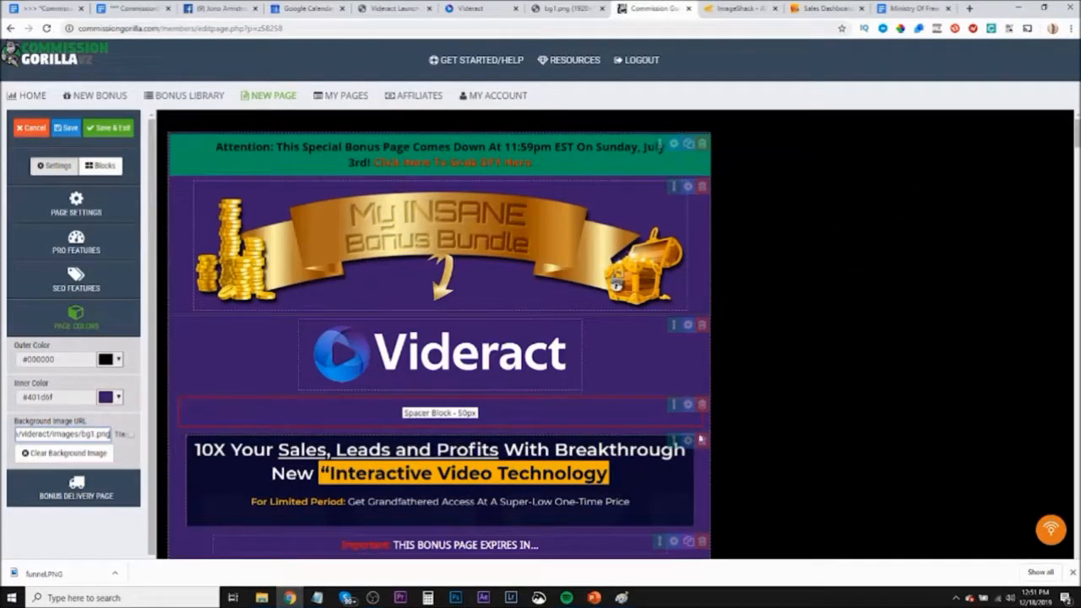
left_click(934, 180)
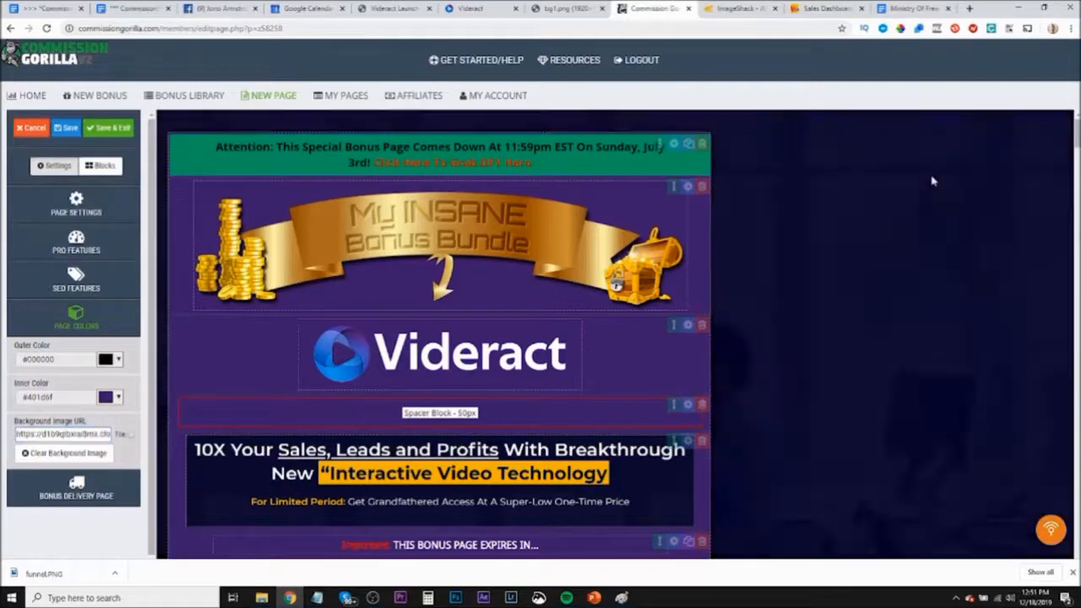
scroll(840, 437, "down", 1)
scroll(840, 438, "down", 3)
scroll(839, 439, "up", 3)
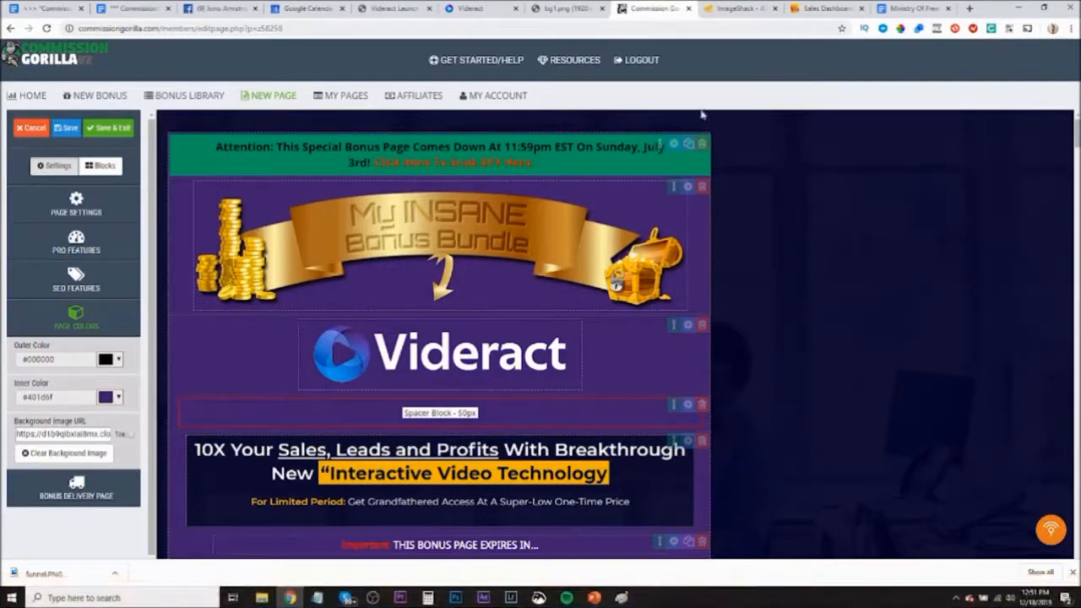
scroll(514, 328, "down", 2)
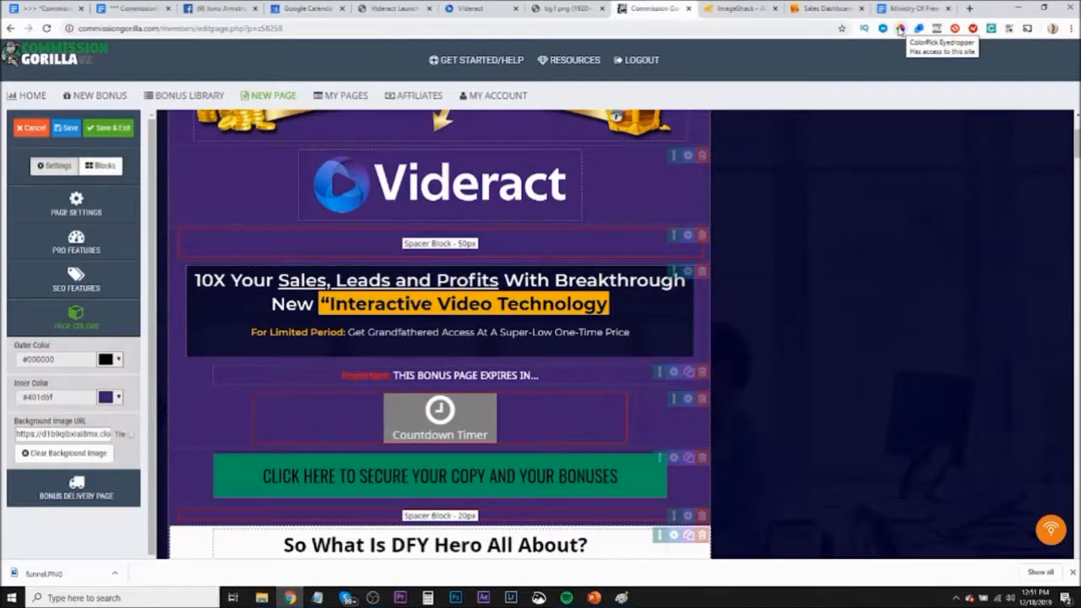
Search the web for "colorpick eyedropper", view the extension's Chrome Web Store page and close it again
left_click(969, 8)
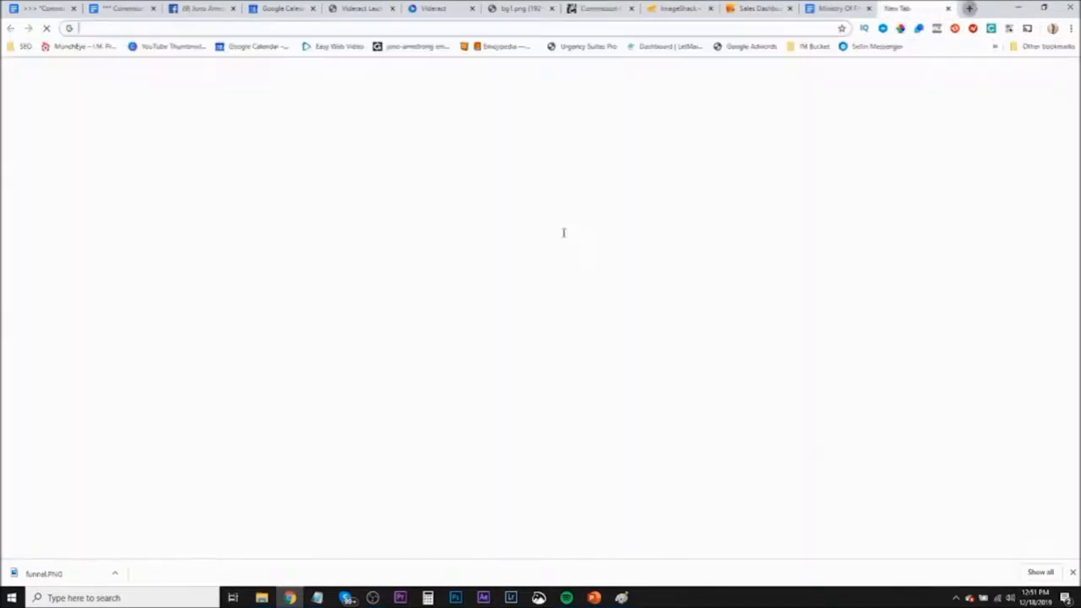
left_click(515, 237)
type("co")
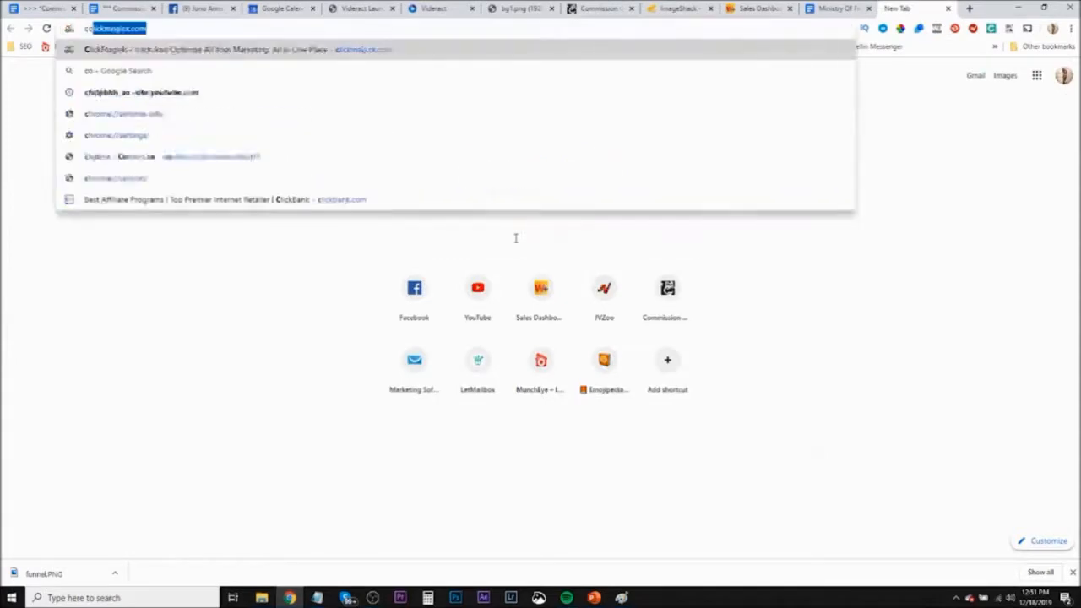
type("lorpick e")
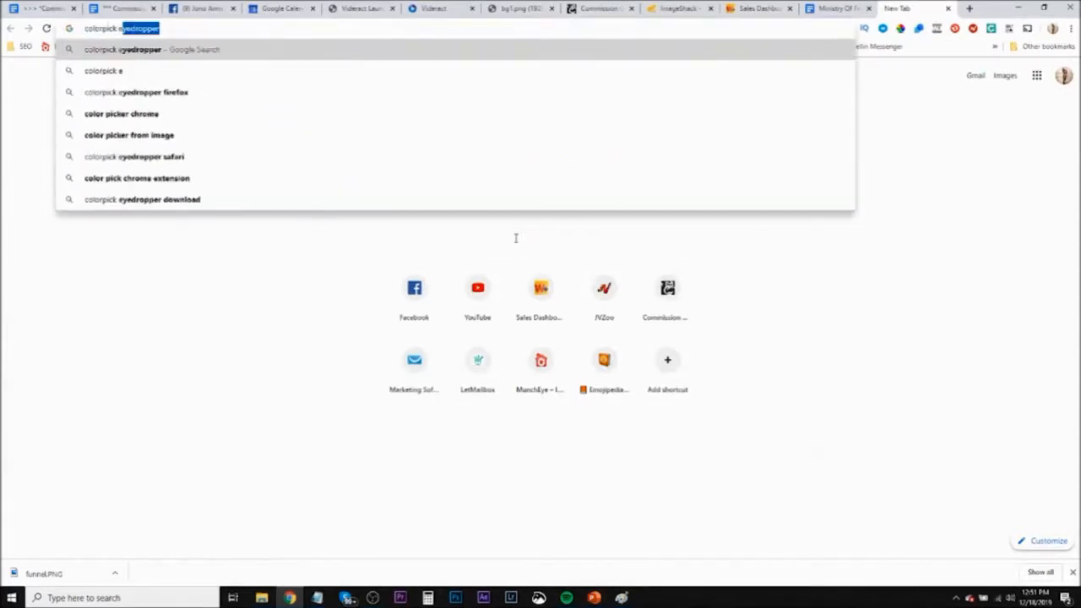
type("yedropper")
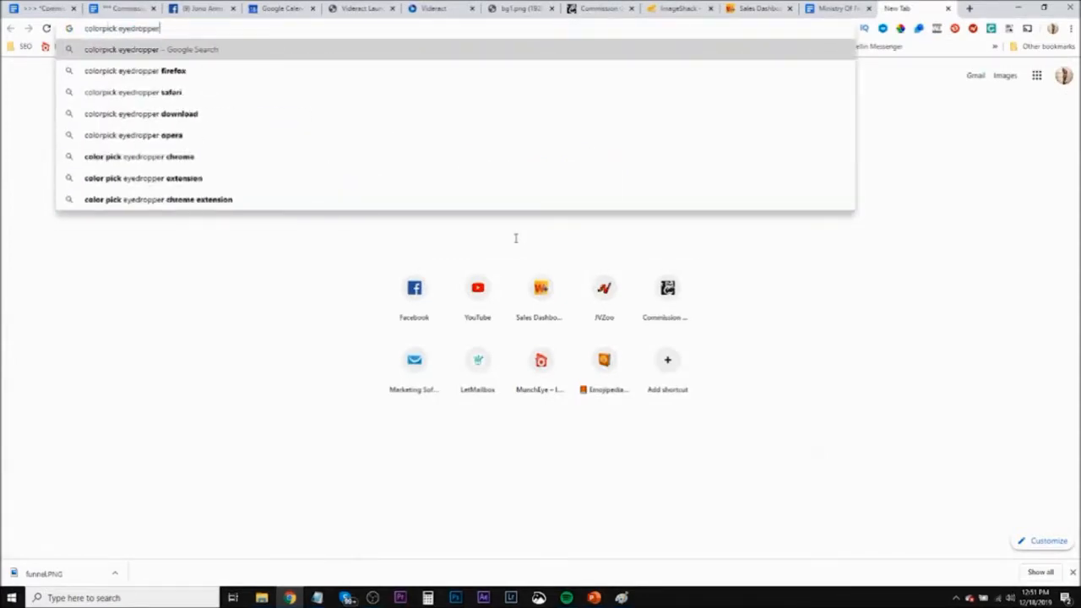
key("Return")
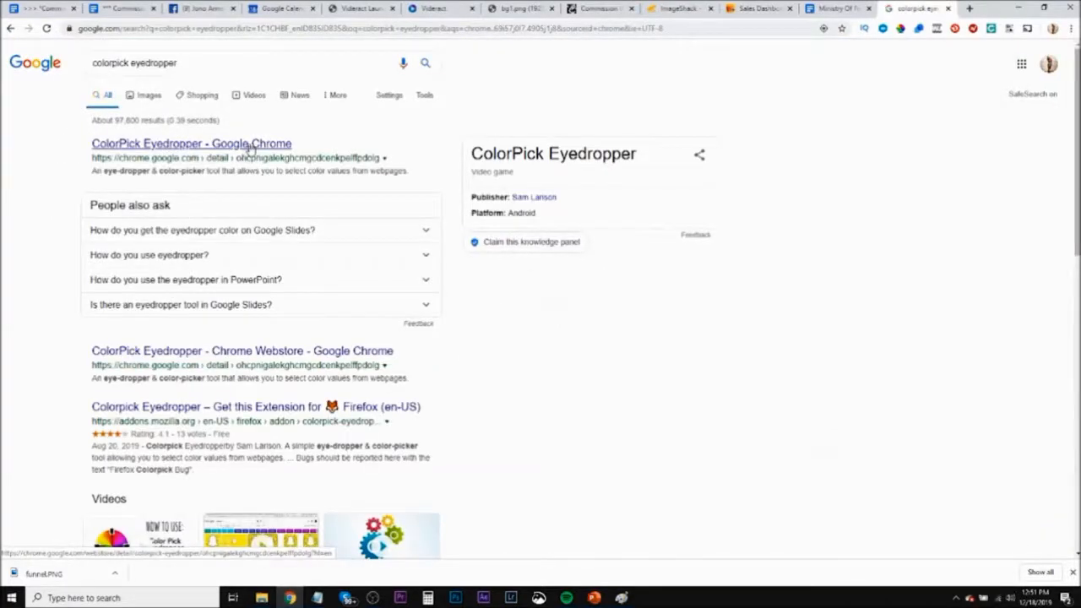
left_click(250, 147)
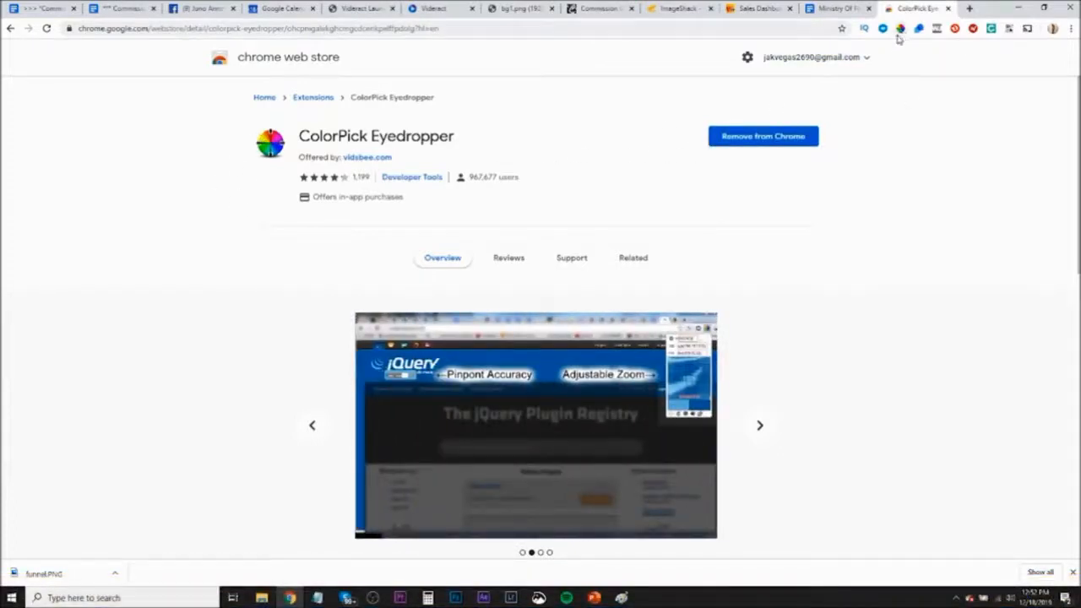
left_click(947, 8)
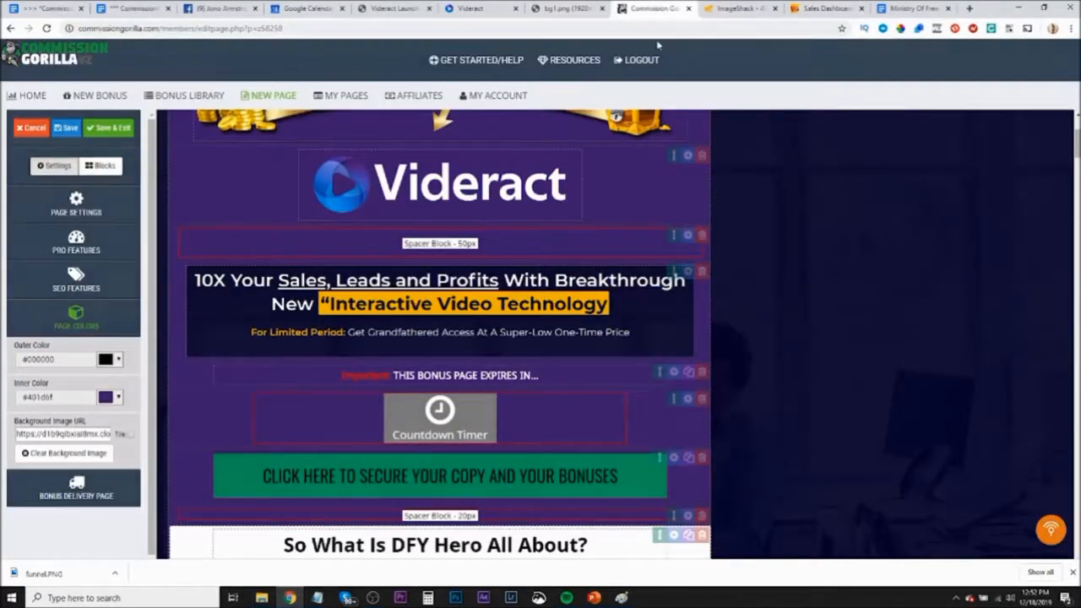
Sample the dark blue background of the Videract headline image with ColorPick Eyedropper and copy its hex code
left_click(900, 29)
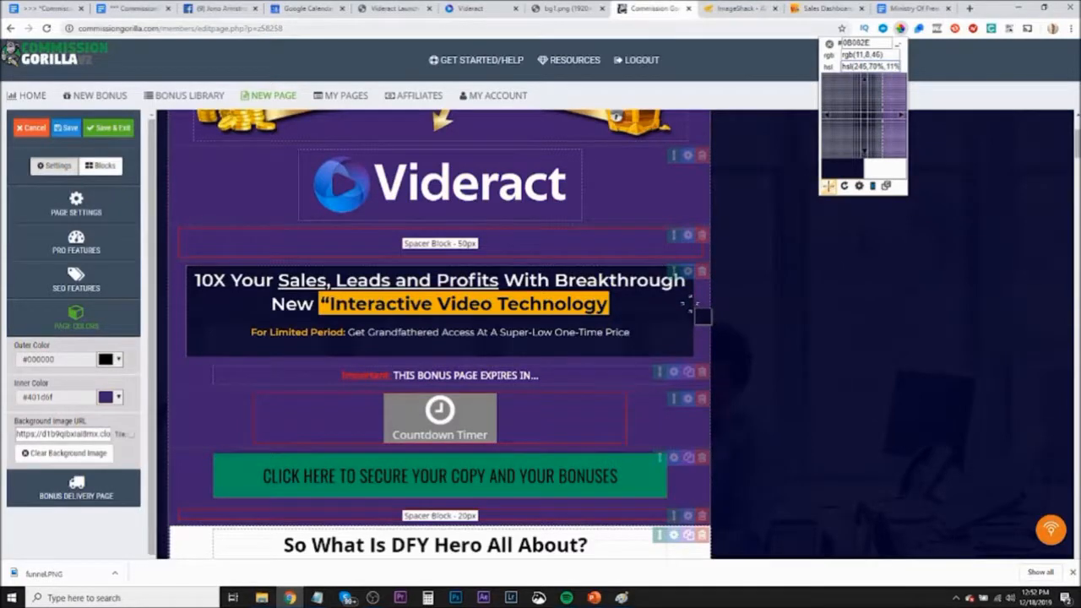
left_click(691, 309)
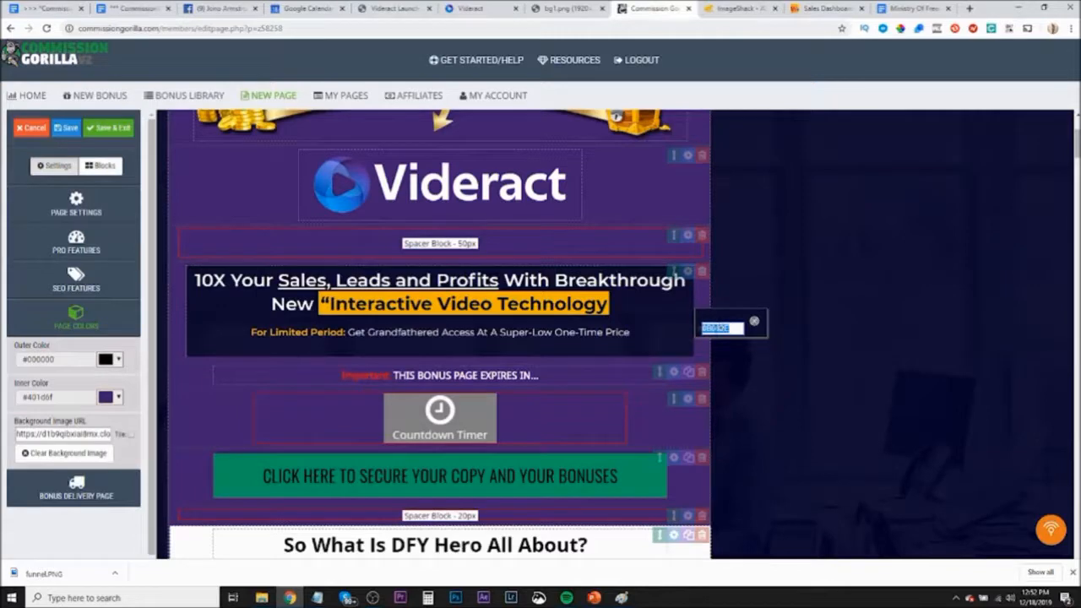
right_click(718, 329)
left_click(736, 341)
left_click(755, 323)
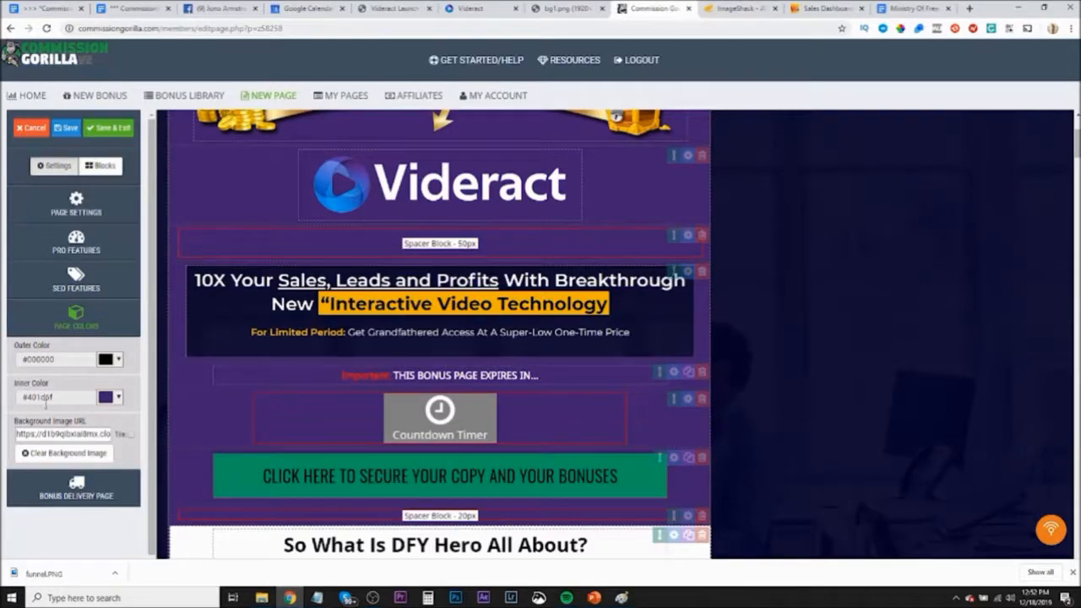
Set the bonus page's inner color to #0b082e
left_click(107, 398)
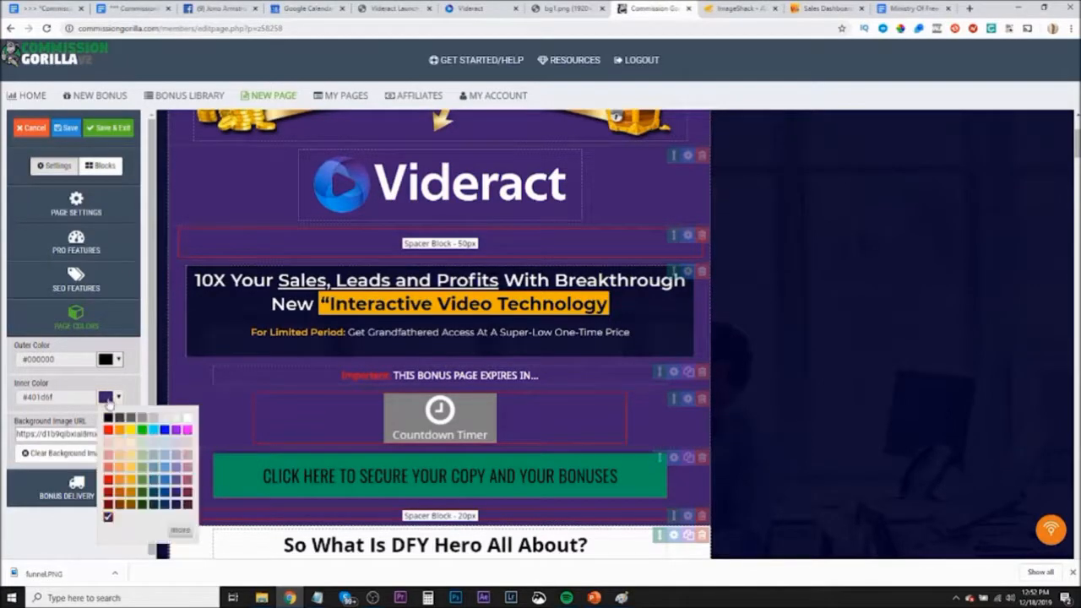
left_click(182, 530)
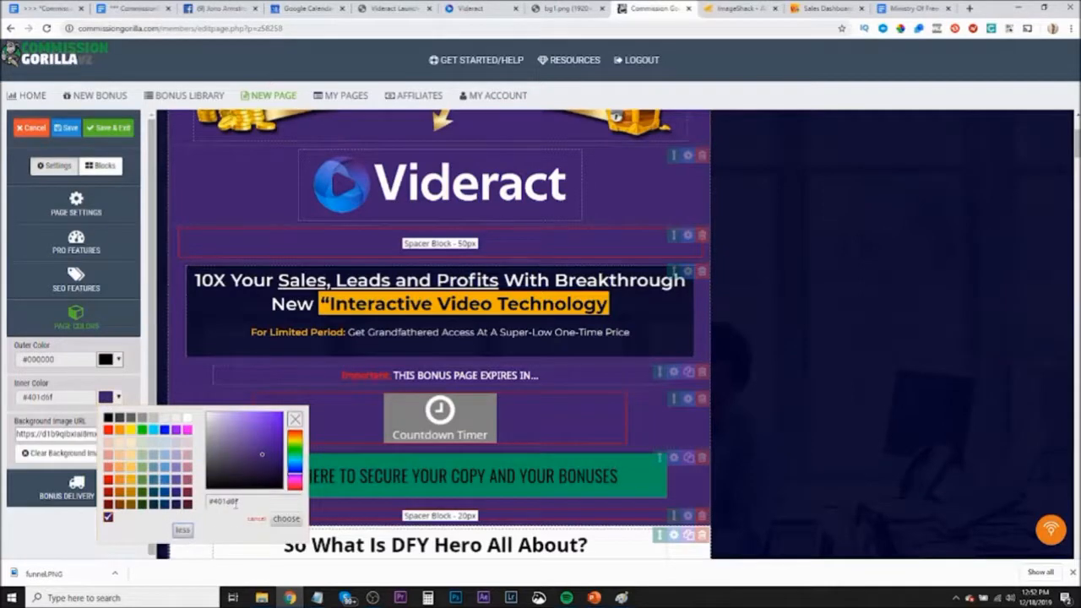
left_click_drag(247, 499, 203, 511)
type("#0b082e")
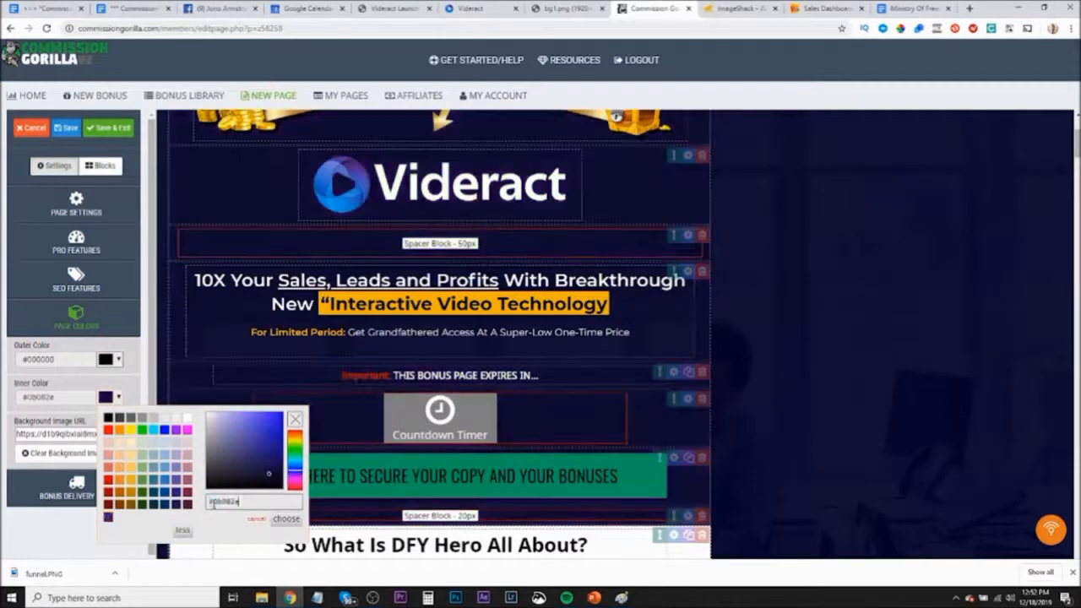
left_click(285, 519)
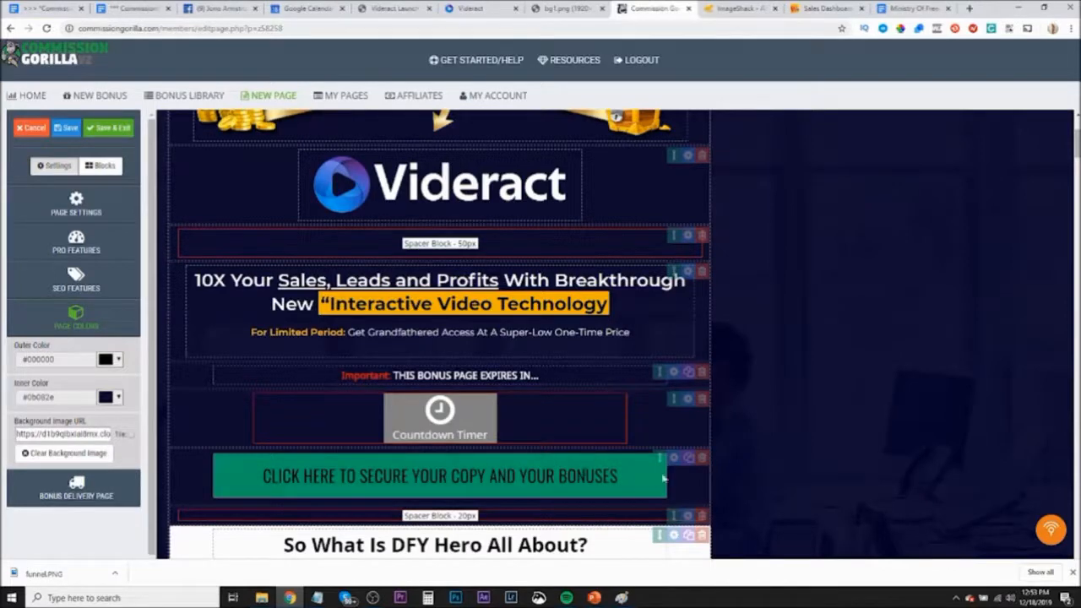
Close the bg1.png page and the developer tools on the Videract sales page
left_click(603, 10)
left_click(524, 8)
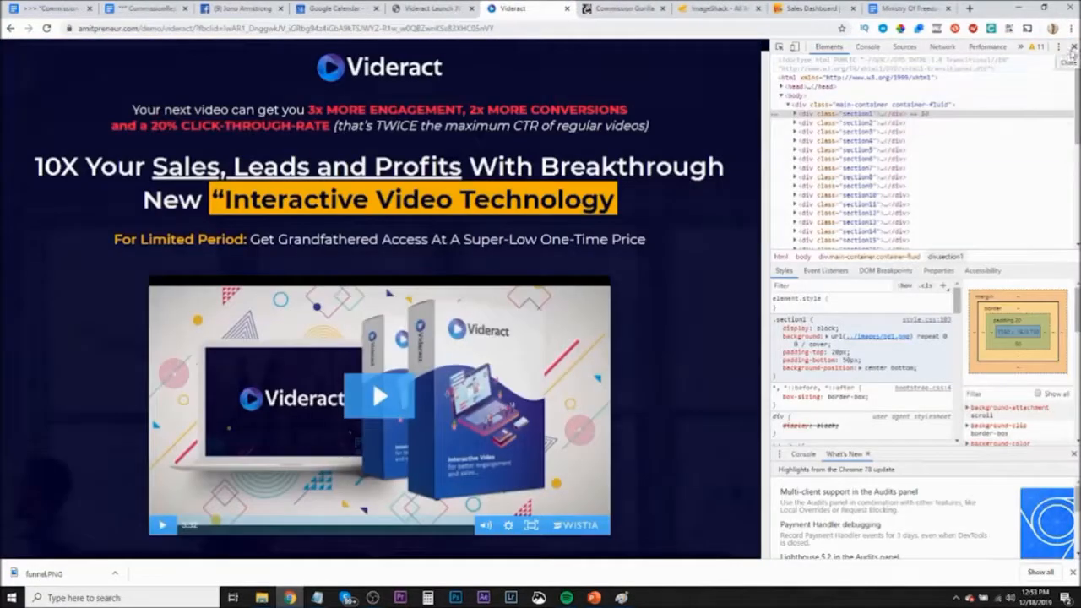
left_click(1073, 47)
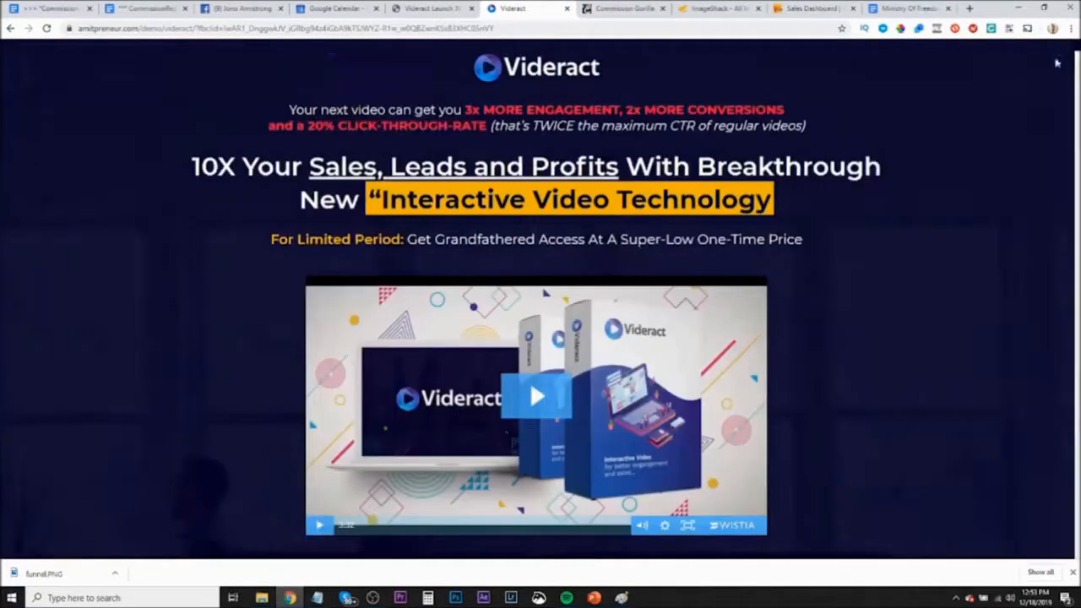
Sample the green of the sales page's "Get Instant Access To Videract Now!" button with ColorPick Eyedropper and copy its hex code
scroll(500, 226, "down", 8)
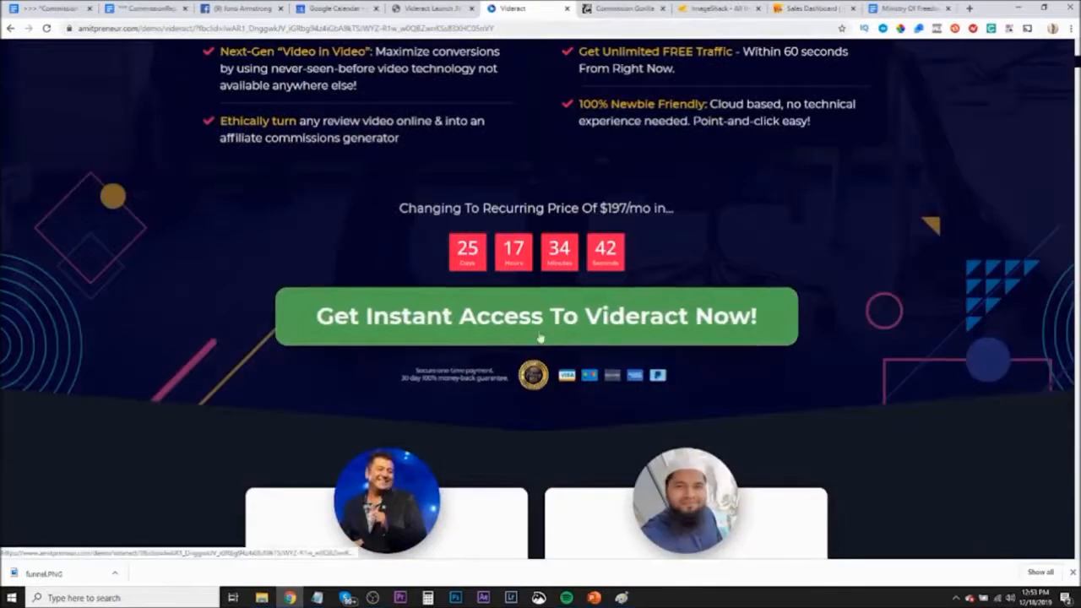
left_click(900, 31)
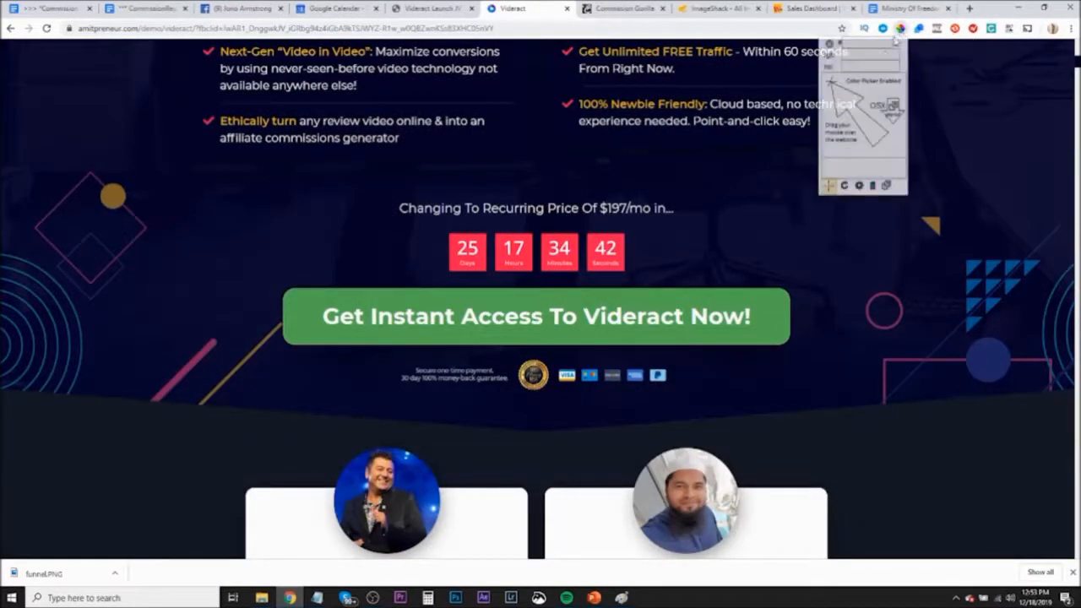
left_click(767, 296)
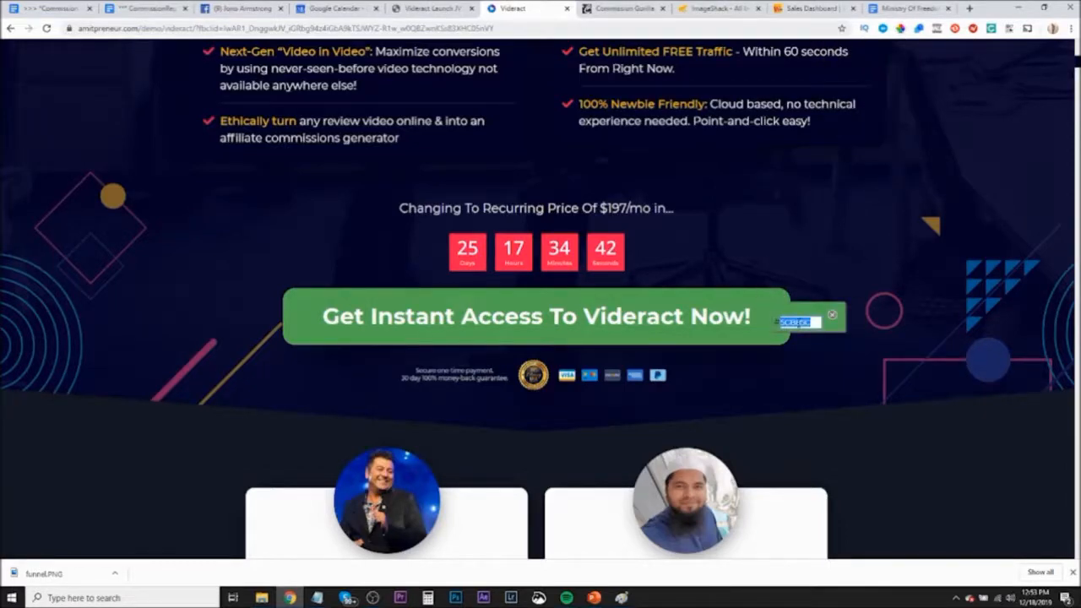
right_click(801, 321)
left_click(821, 333)
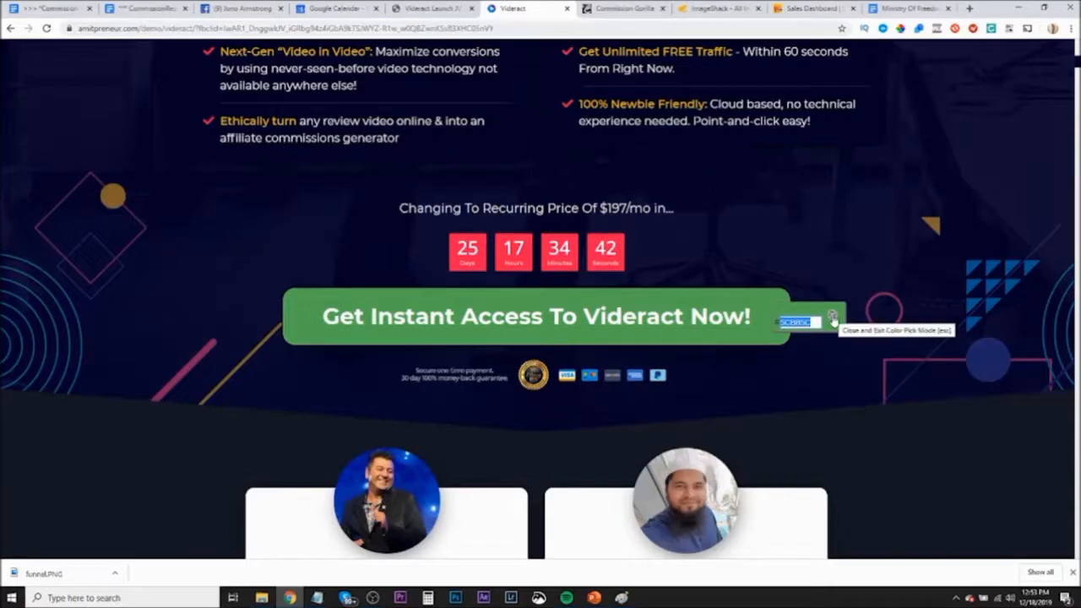
left_click(833, 317)
Return to the bonus page editor and set the first color of the button under the top countdown timer to #5cb85c
left_click(621, 9)
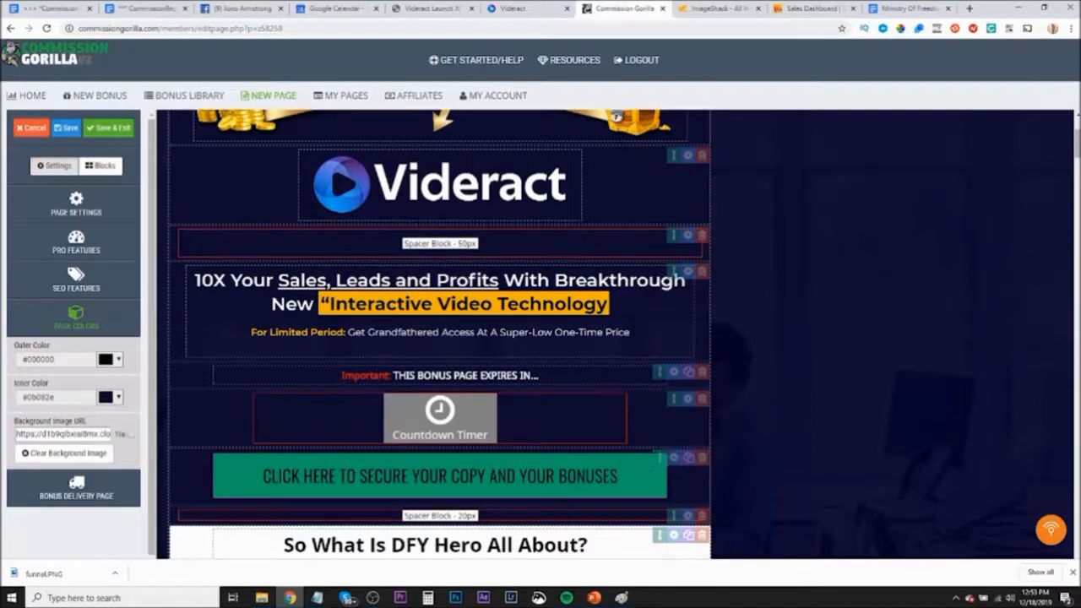
left_click(673, 456)
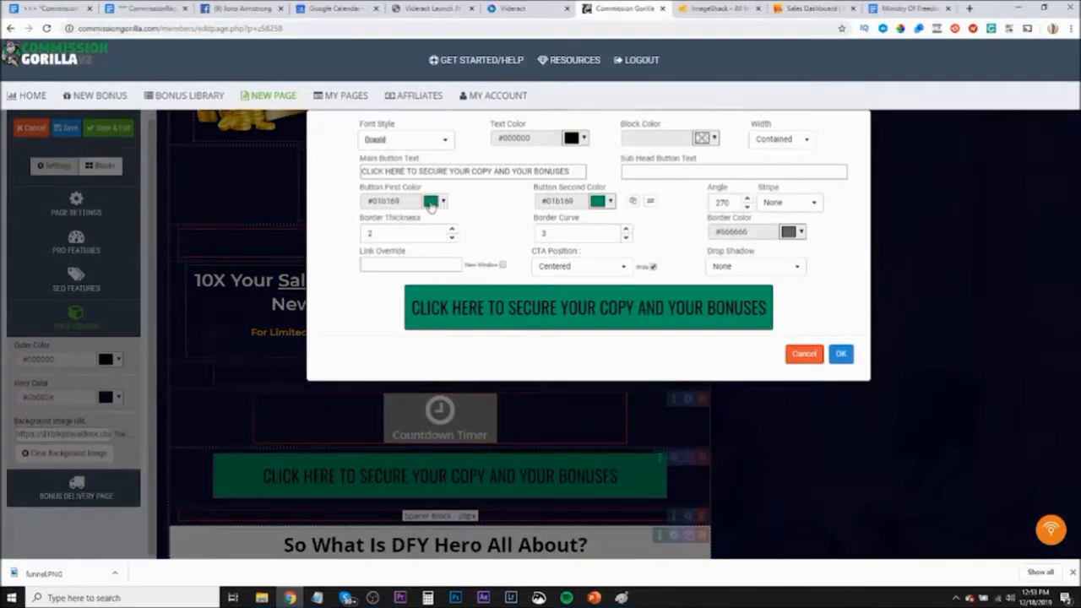
left_click(438, 203)
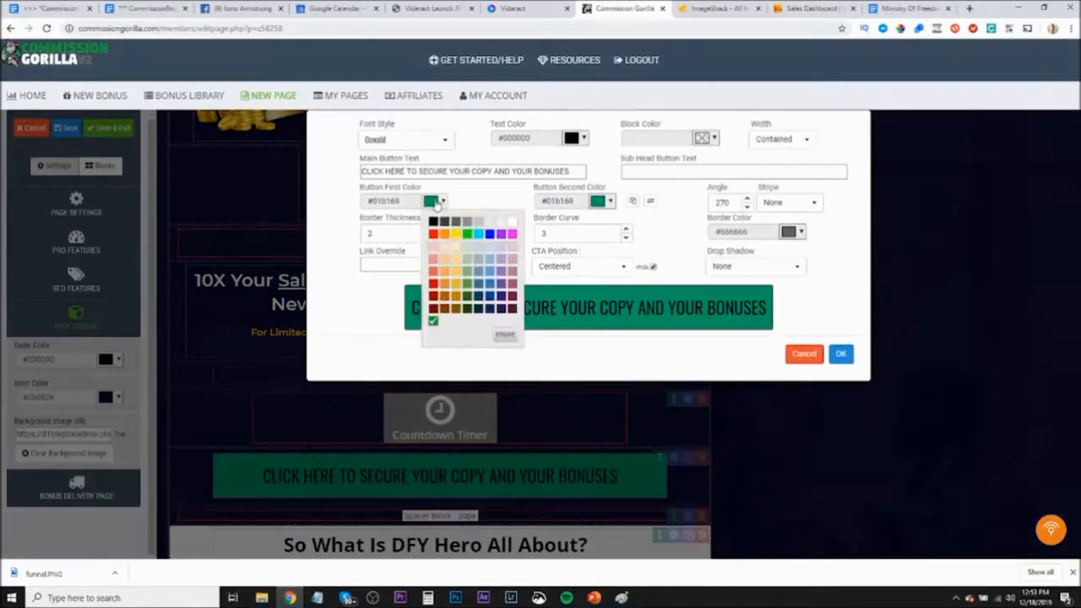
left_click(504, 334)
left_click_drag(574, 307, 522, 302)
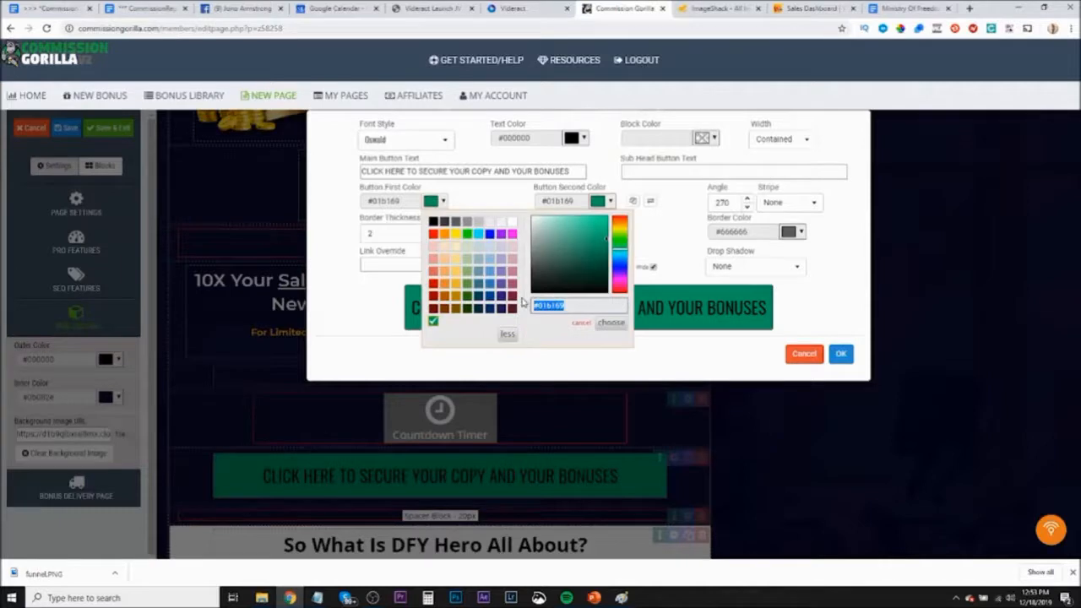
key("ctrl+v")
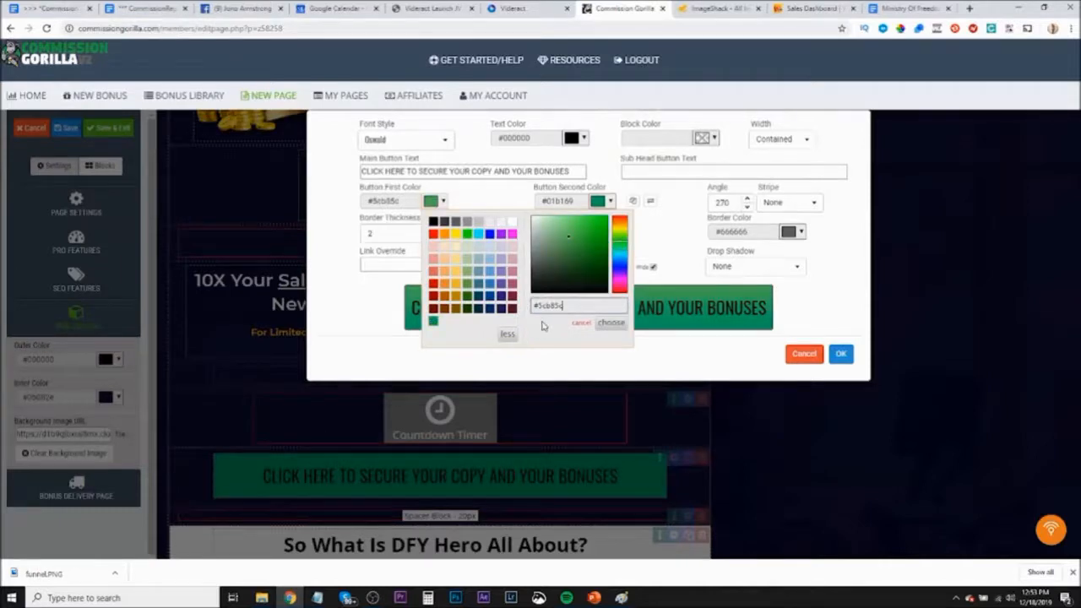
left_click(611, 323)
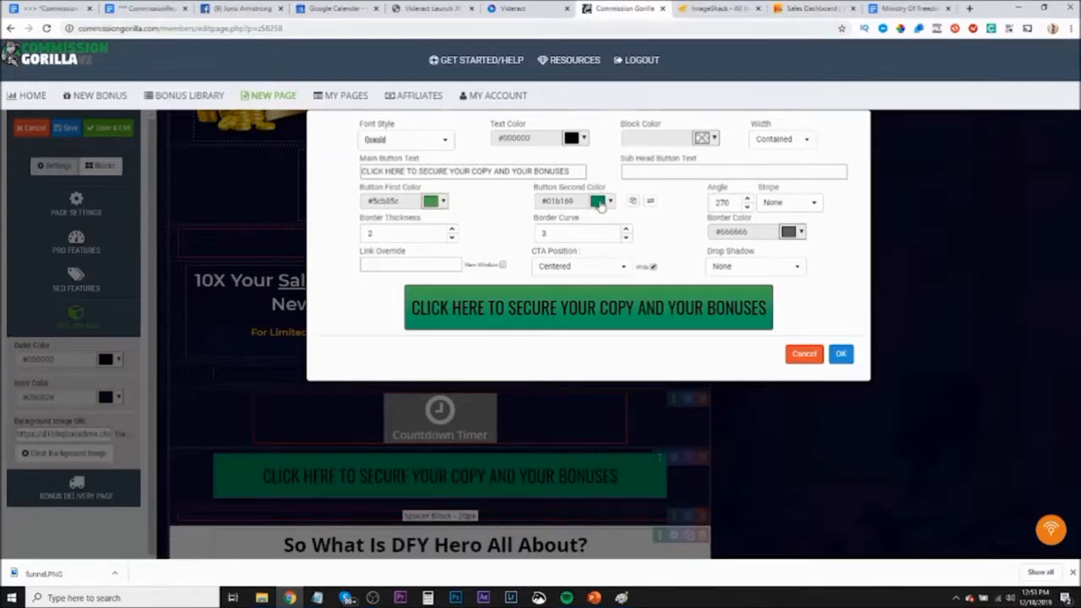
Set the second color of the button under the top countdown timer to #5cb85c, apply it and compare with the Videract sales page
left_click(600, 202)
left_click(674, 333)
triple_click(737, 306)
key("ctrl+v")
left_click(774, 324)
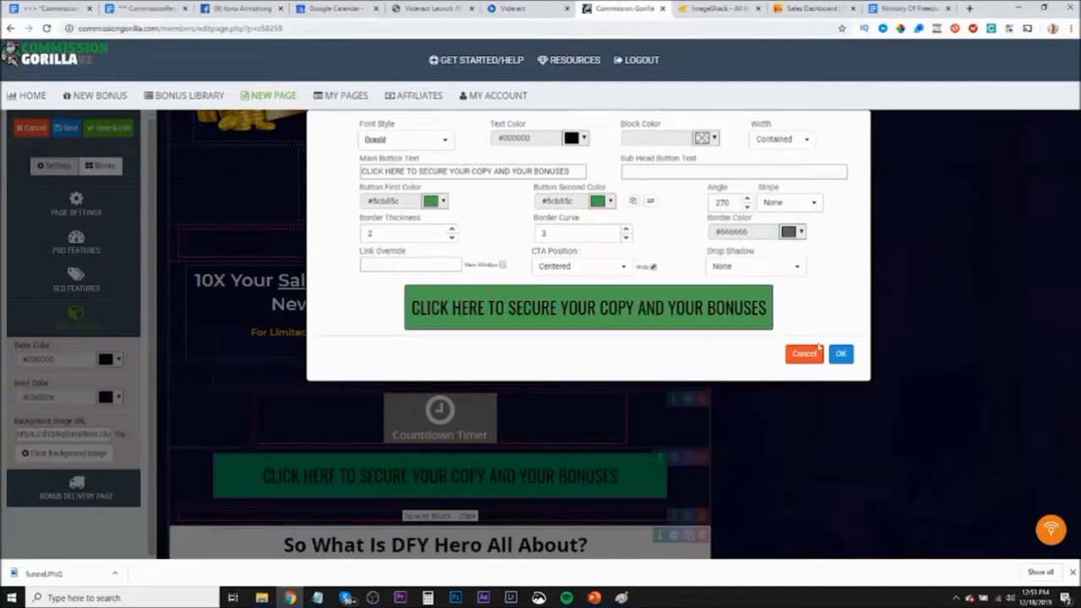
left_click(842, 355)
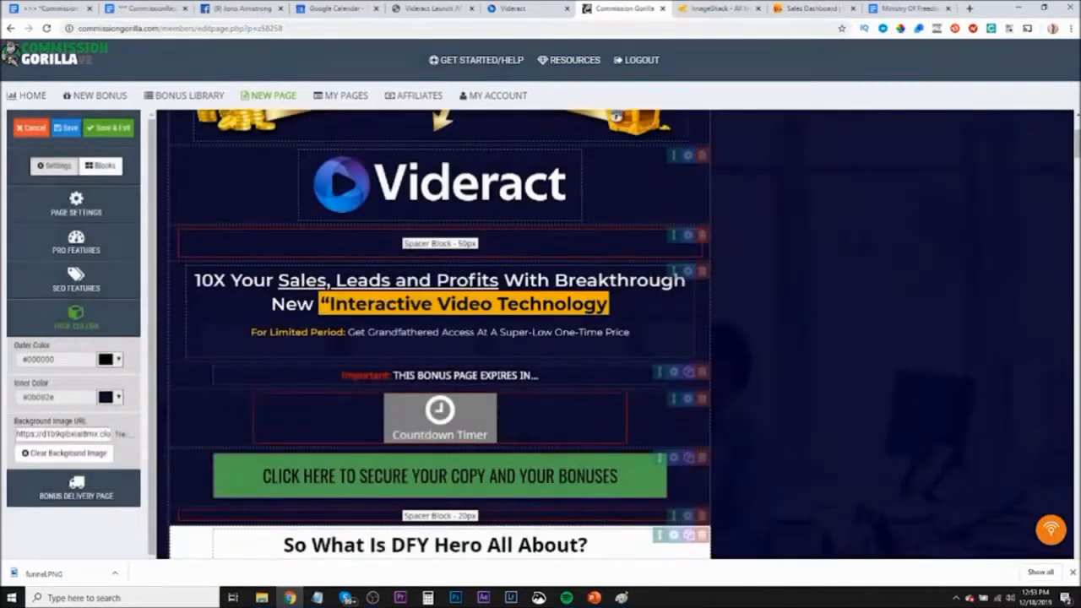
left_click(512, 9)
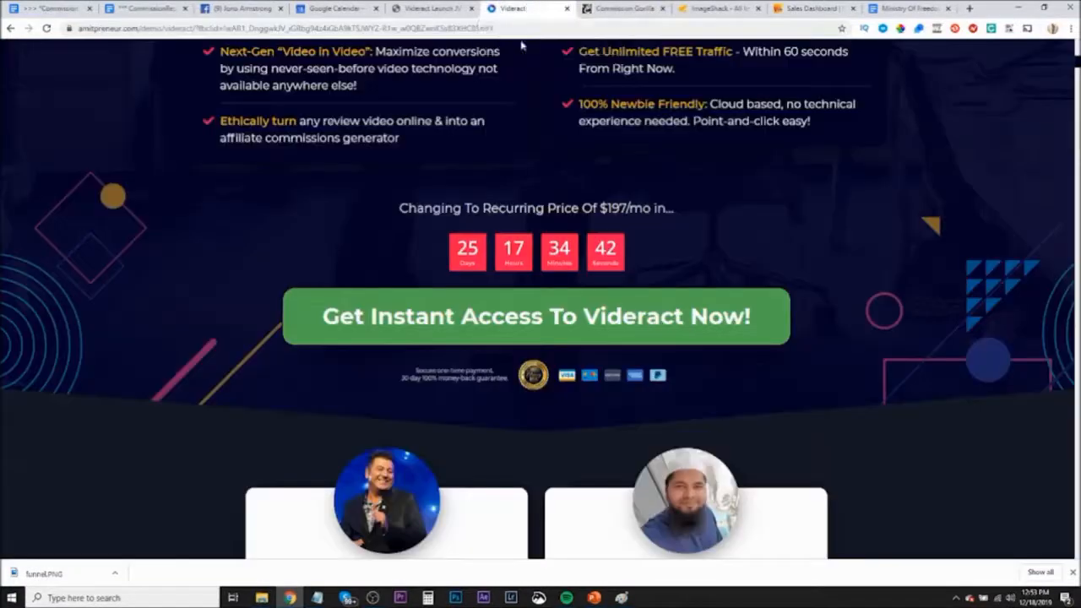
left_click(622, 7)
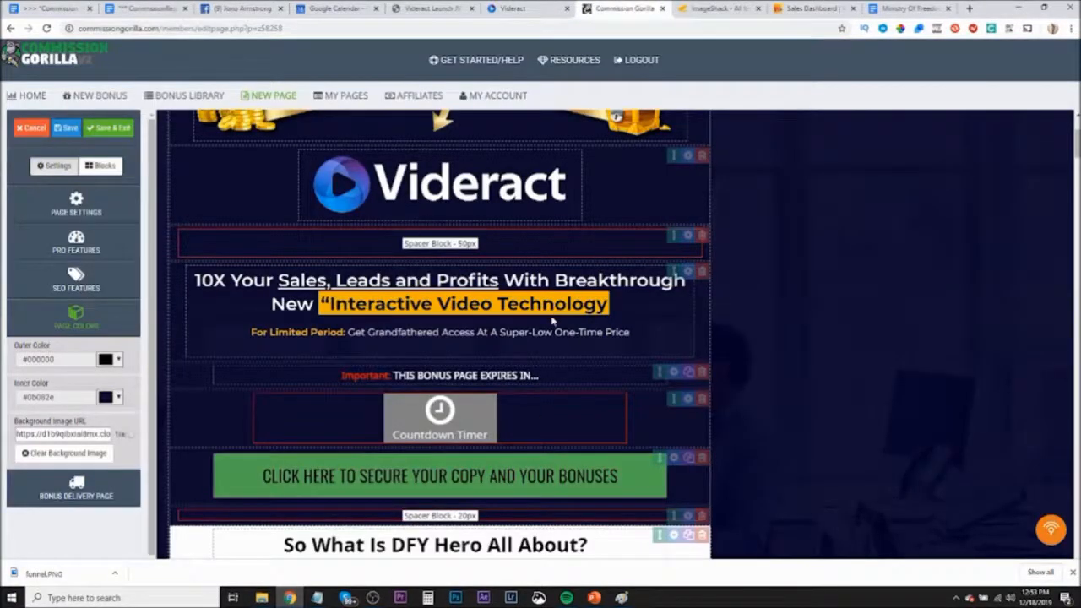
Set both colors of the button above the "Get DFY Hero Now And Get All The Bonuses Below" heading to #5cb85c
scroll(572, 422, "down", 15)
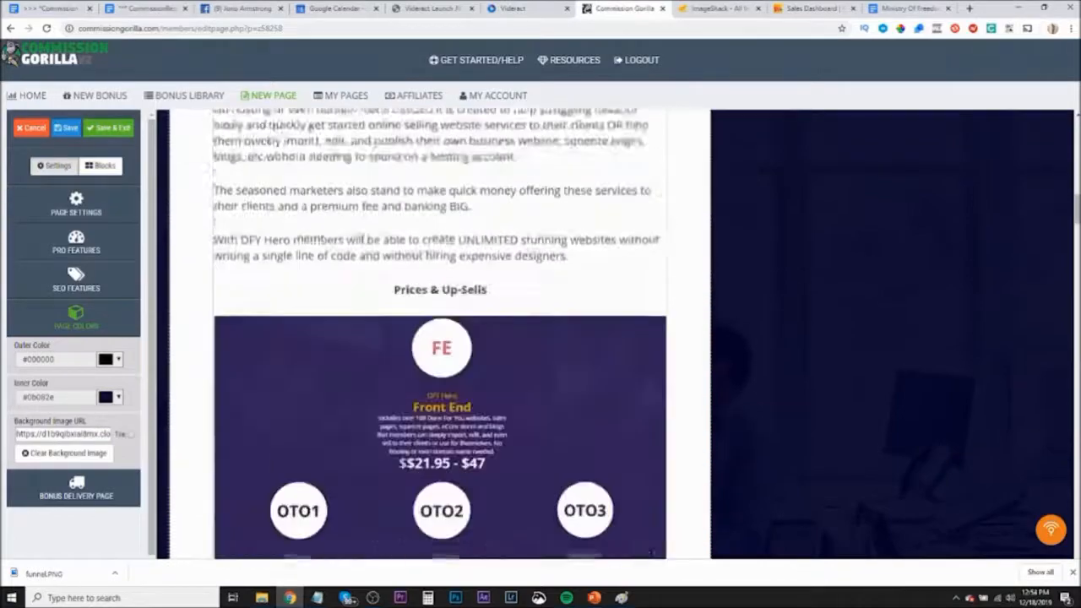
scroll(581, 411, "down", 15)
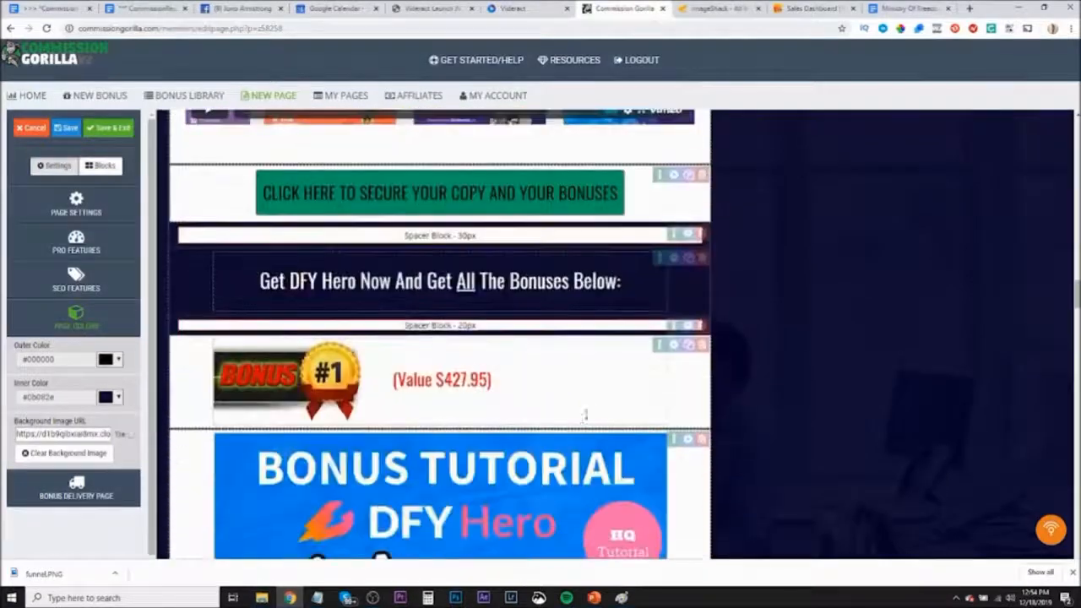
scroll(581, 412, "up", 8)
scroll(557, 349, "up", 5)
scroll(563, 370, "down", 3)
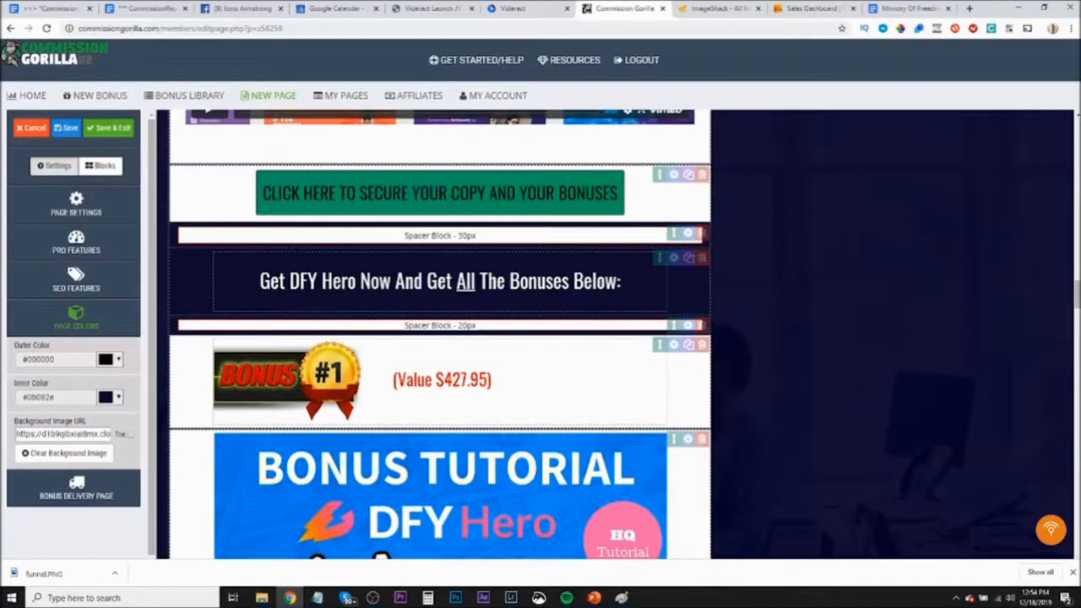
left_click(673, 175)
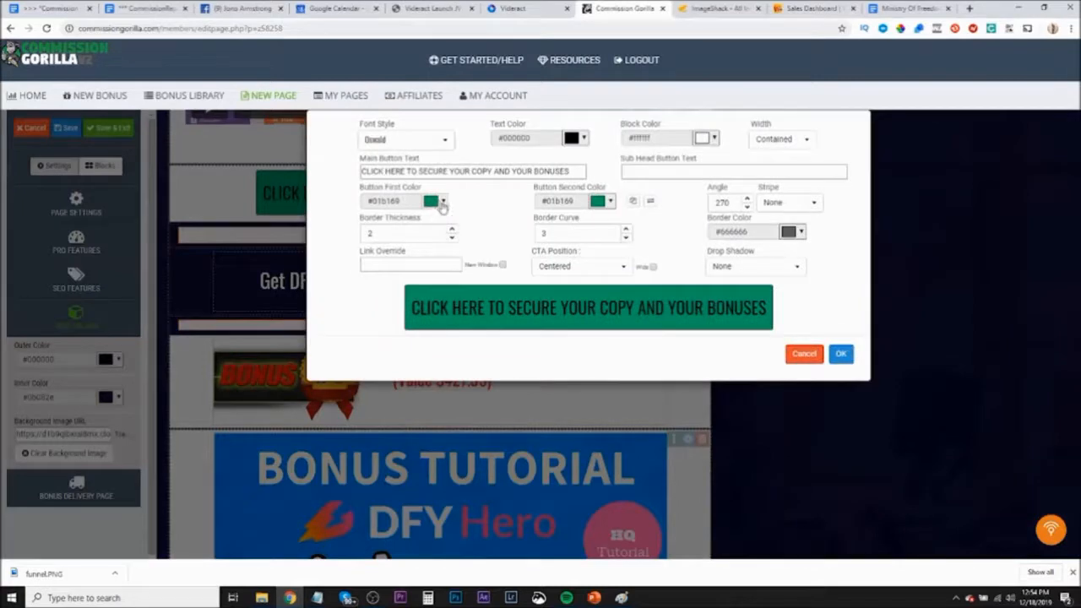
left_click(434, 203)
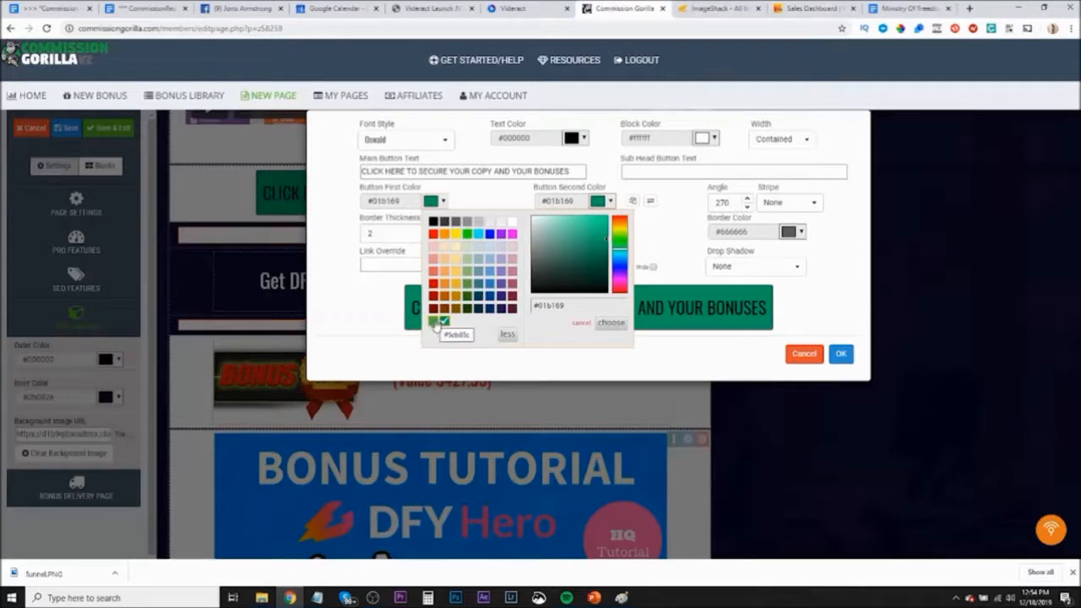
left_click(434, 323)
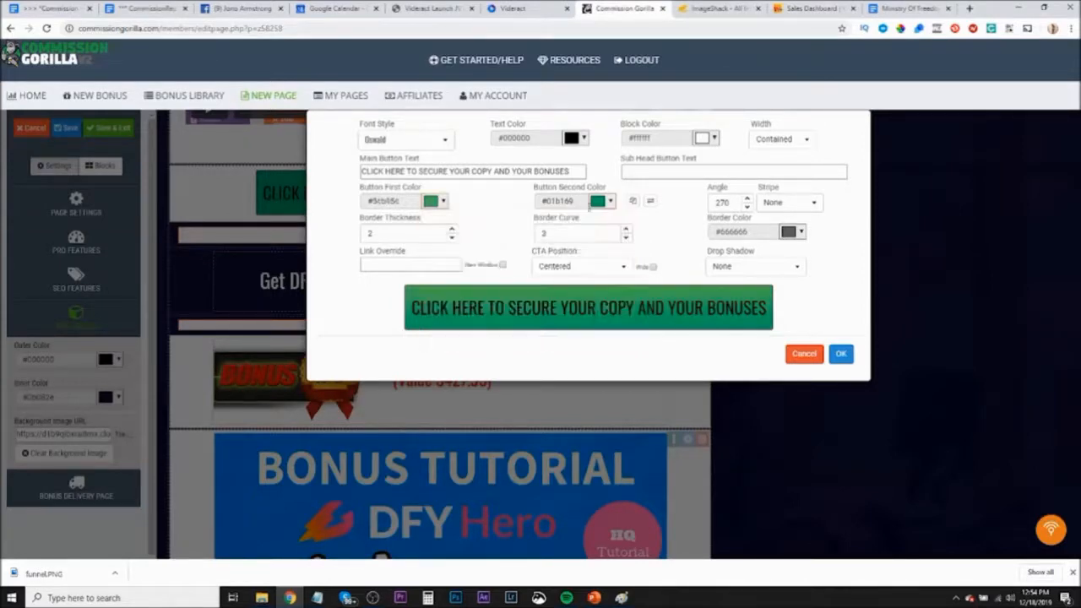
left_click(603, 208)
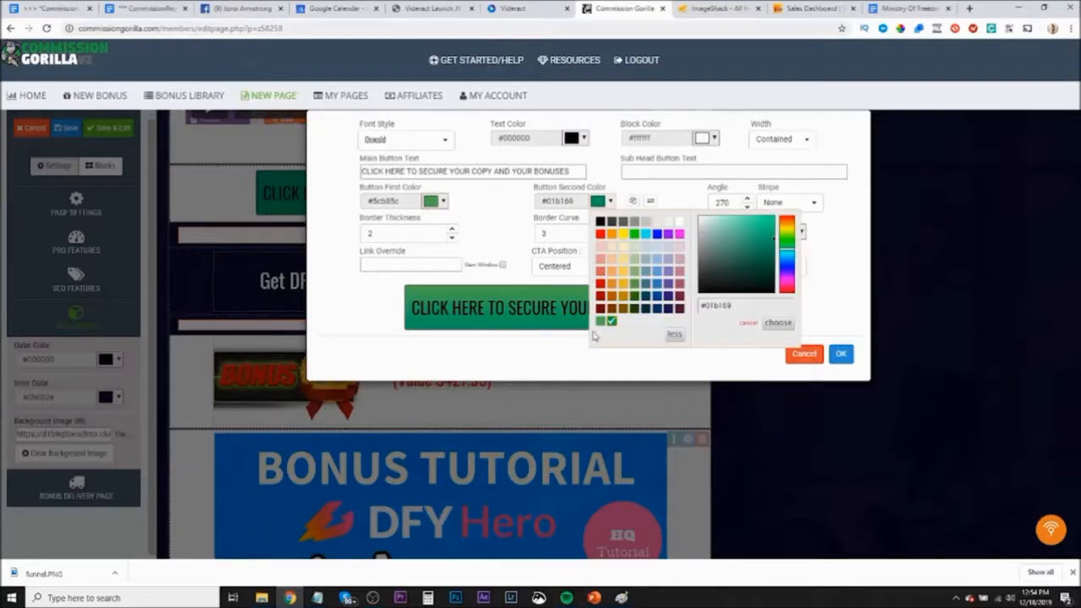
left_click(599, 326)
left_click(841, 353)
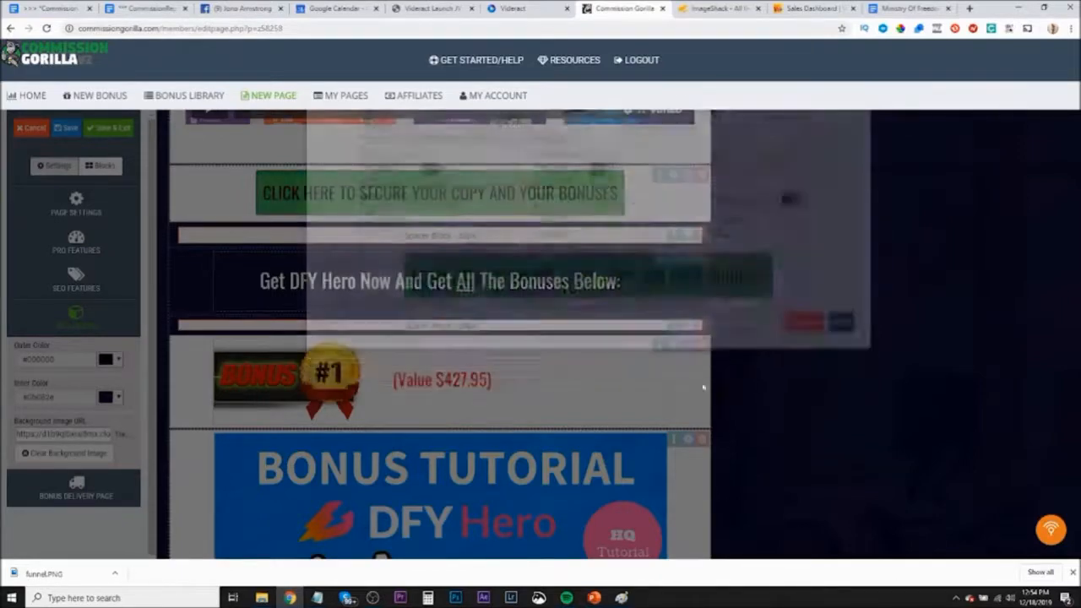
Set the first and second colors of the button above Bonus #2 to #5cb85c
scroll(502, 378, "down", 10)
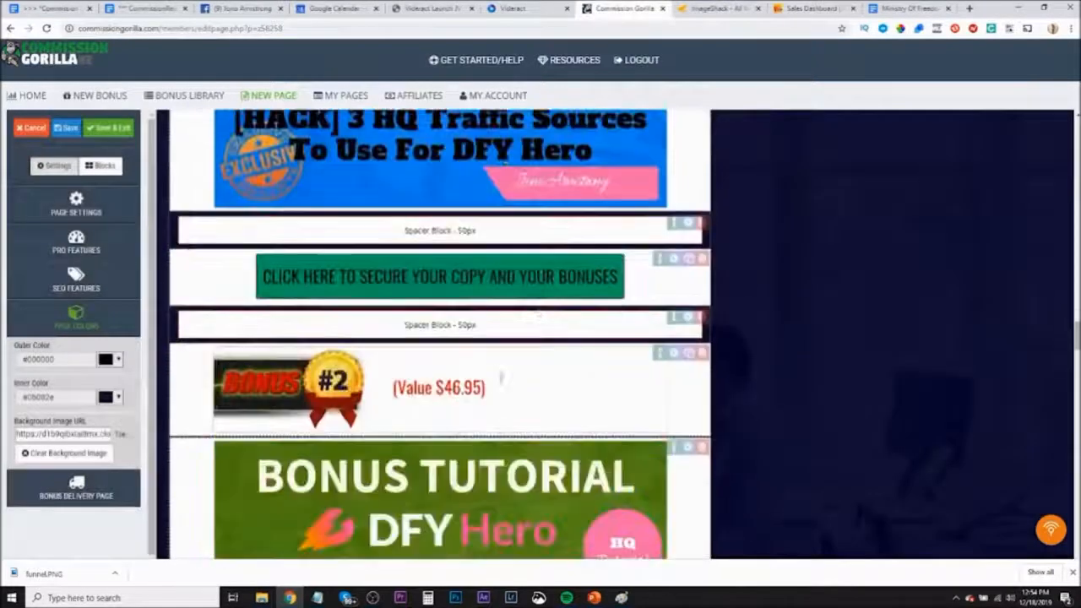
left_click(680, 257)
left_click(442, 203)
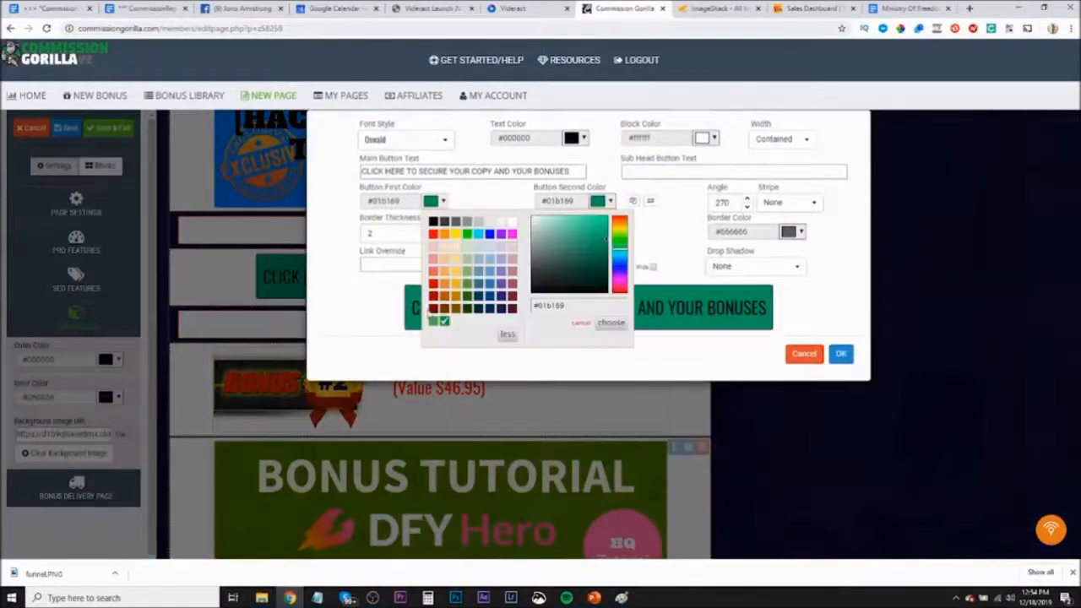
left_click(433, 320)
left_click(610, 201)
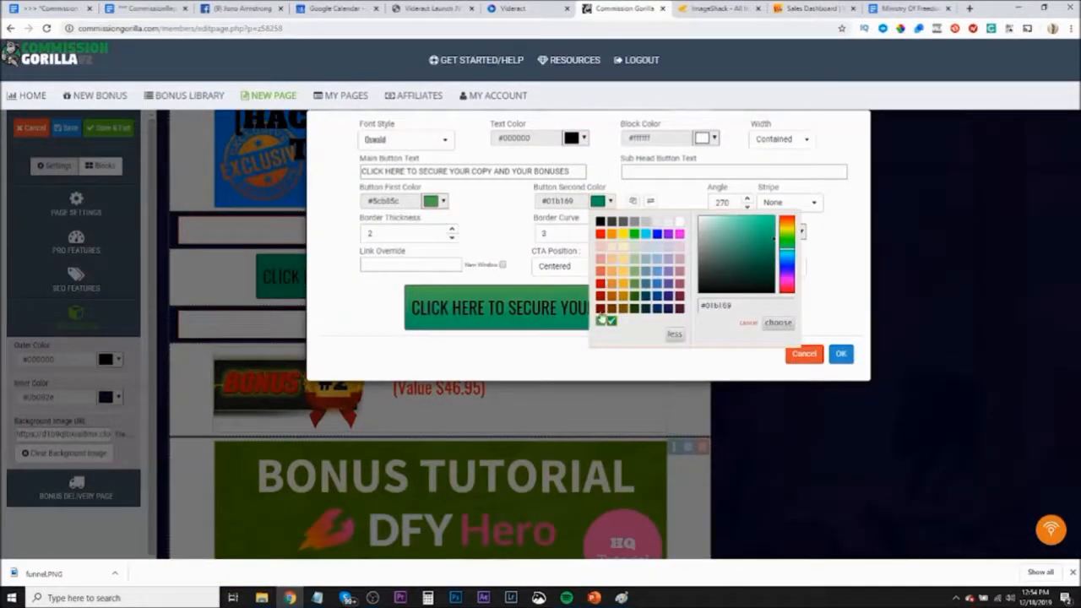
left_click(601, 322)
left_click(841, 354)
Set the first and second colors of the button below the Fiverr bonus tutorial image to #5cb85c
scroll(506, 355, "down", 10)
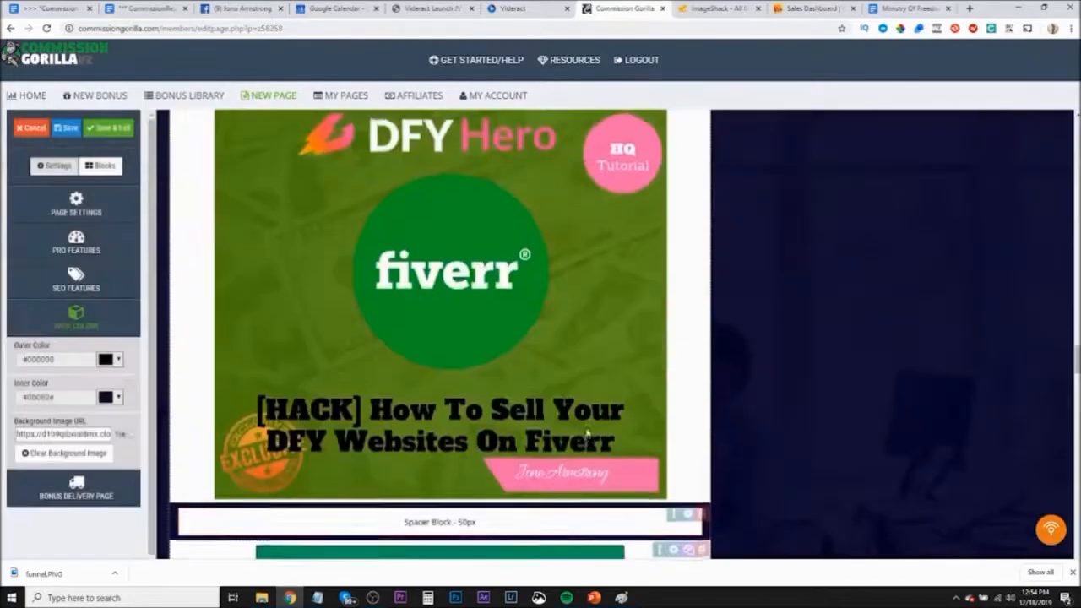
left_click(673, 209)
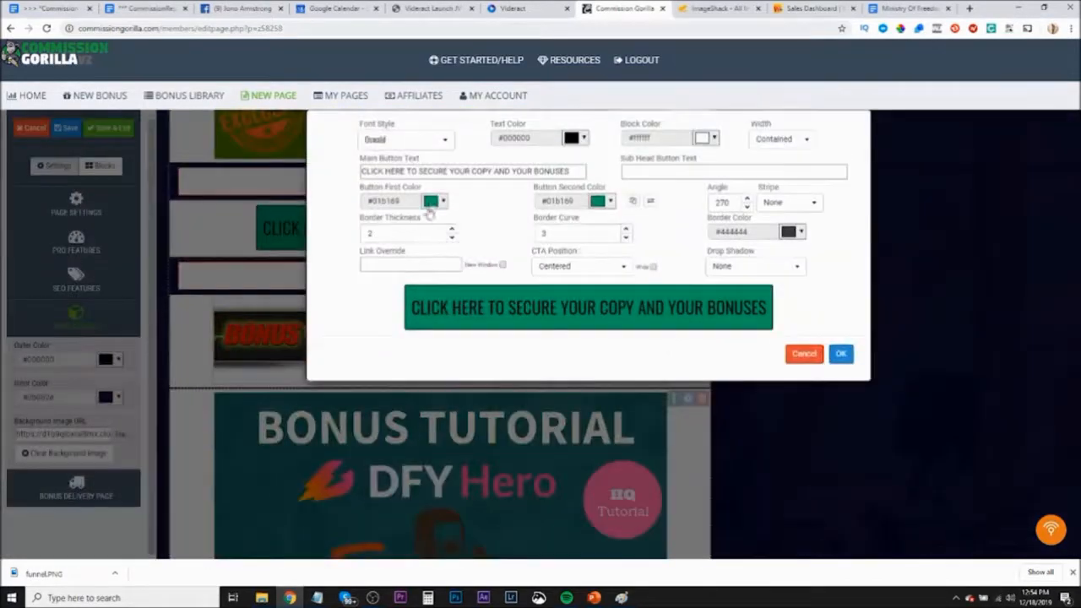
left_click(435, 203)
left_click(432, 322)
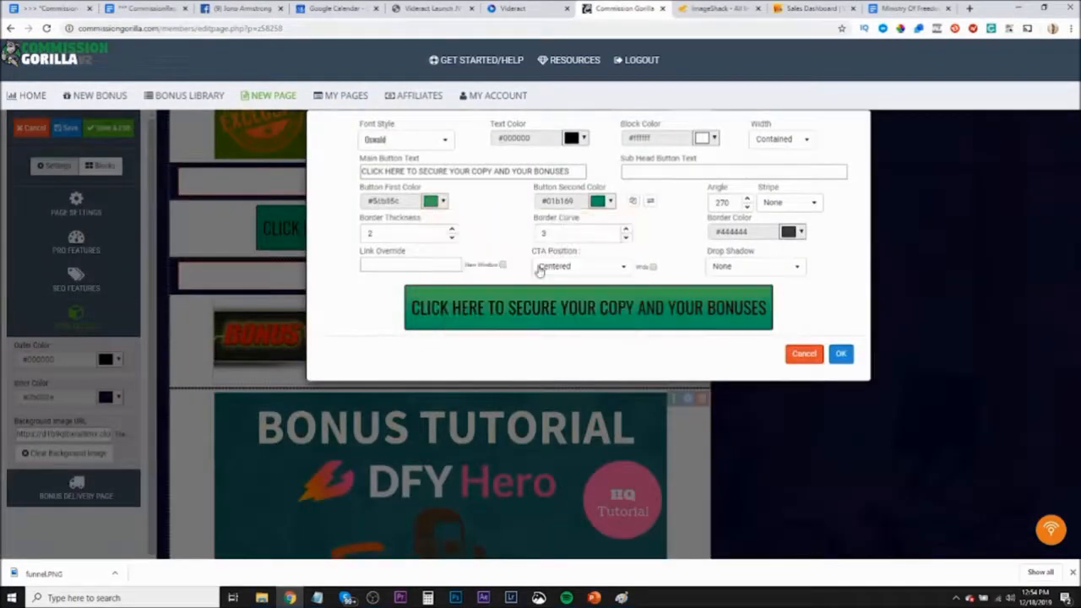
left_click(600, 203)
left_click(600, 322)
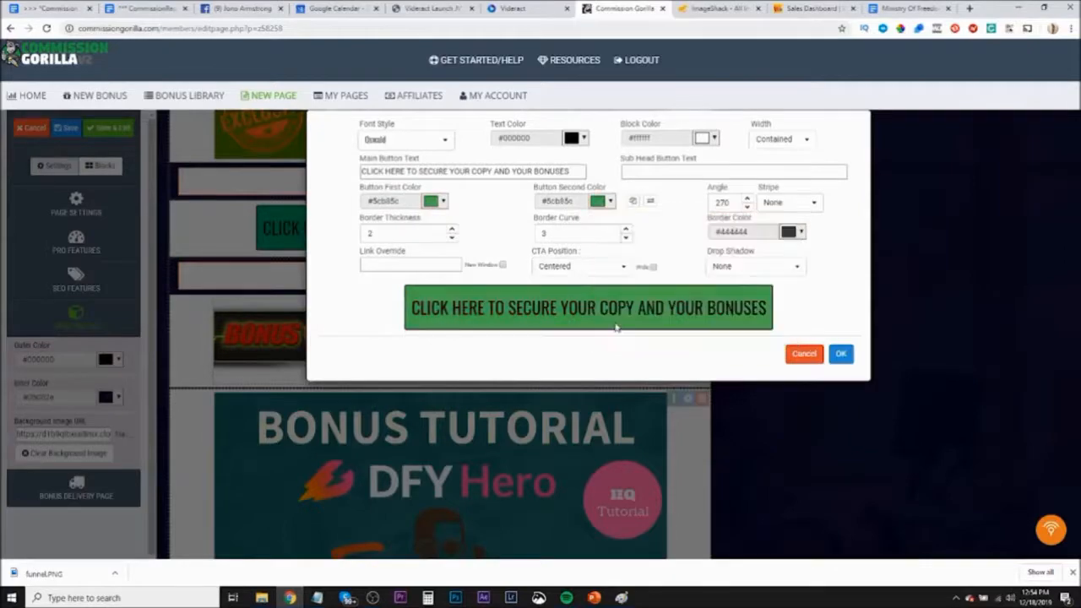
left_click(840, 354)
Set the first and second colors of the button above Bonus #4 to #5cb85c
scroll(537, 393, "down", 5)
scroll(534, 388, "down", 5)
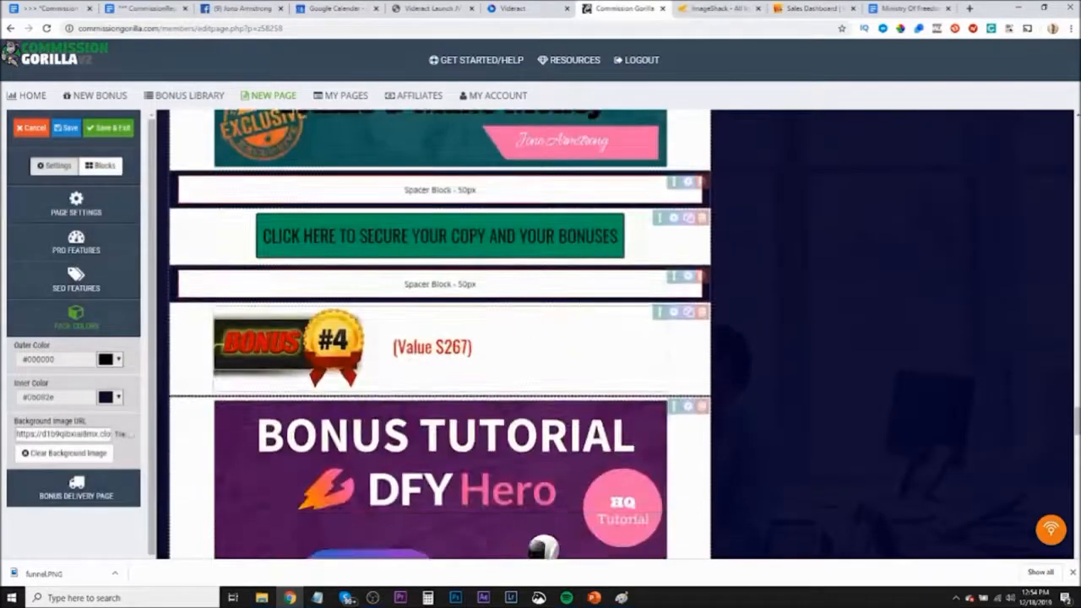
left_click(517, 250)
left_click(432, 202)
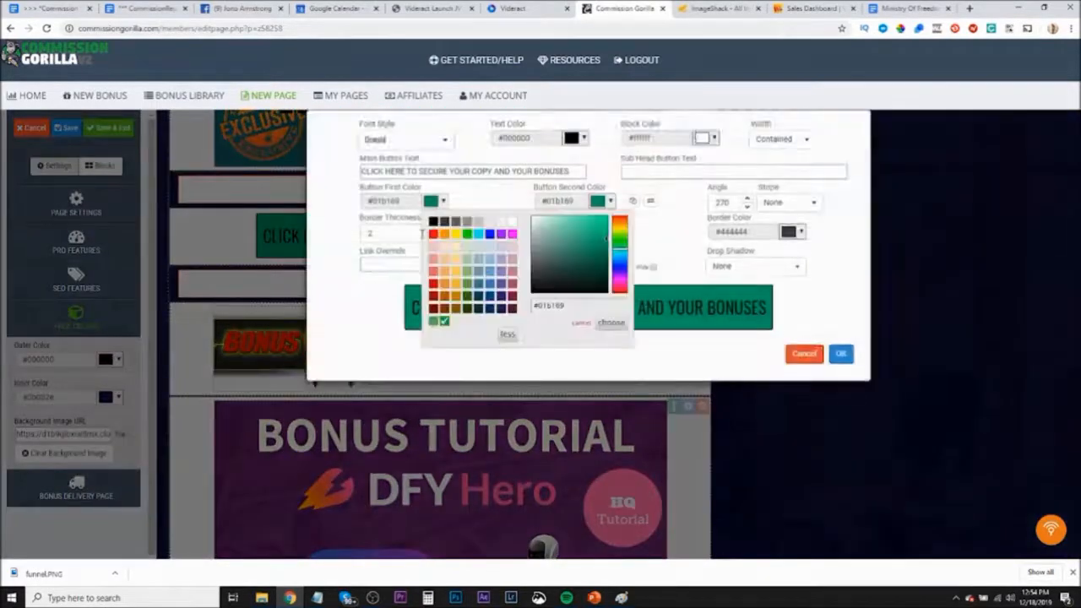
left_click(433, 321)
left_click(604, 206)
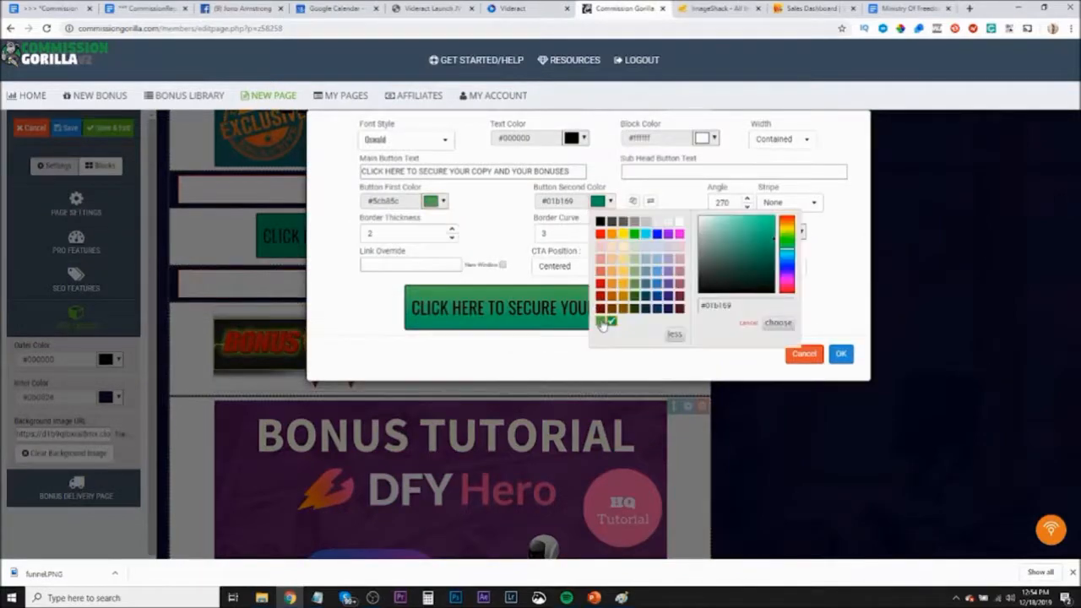
left_click(601, 329)
left_click(842, 354)
Set the first and second colors of the button above Bonus #5 to #5cb85c
scroll(548, 452, "down", 12)
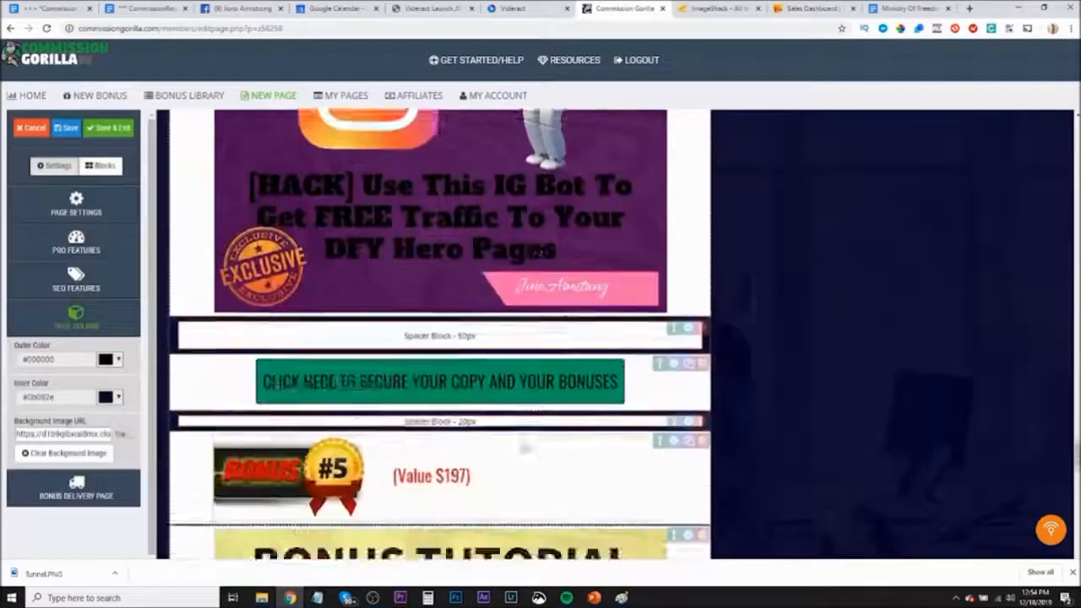
left_click(461, 255)
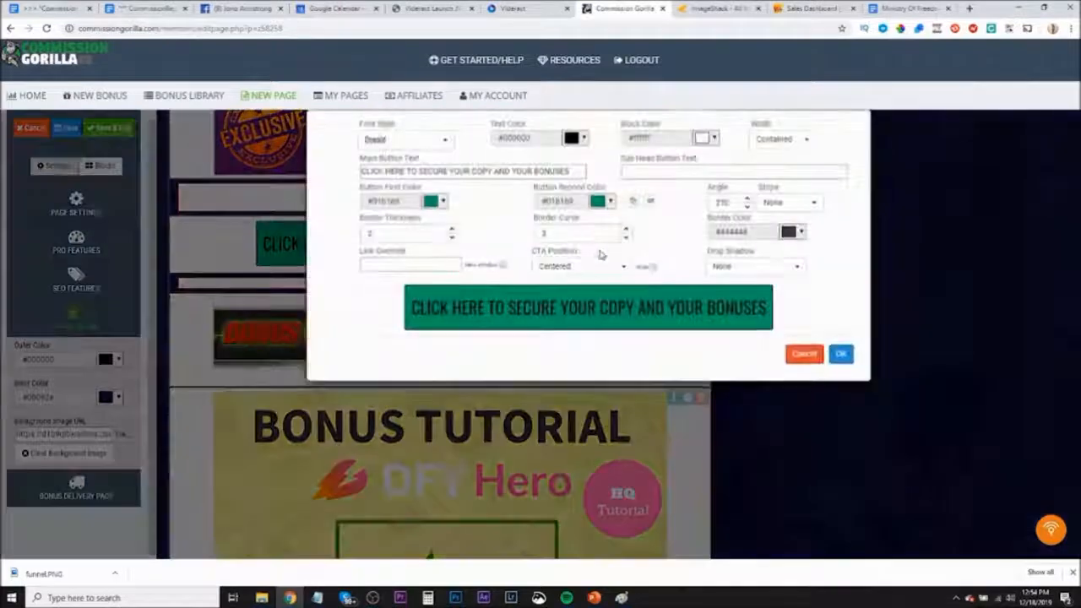
left_click(436, 201)
left_click(433, 321)
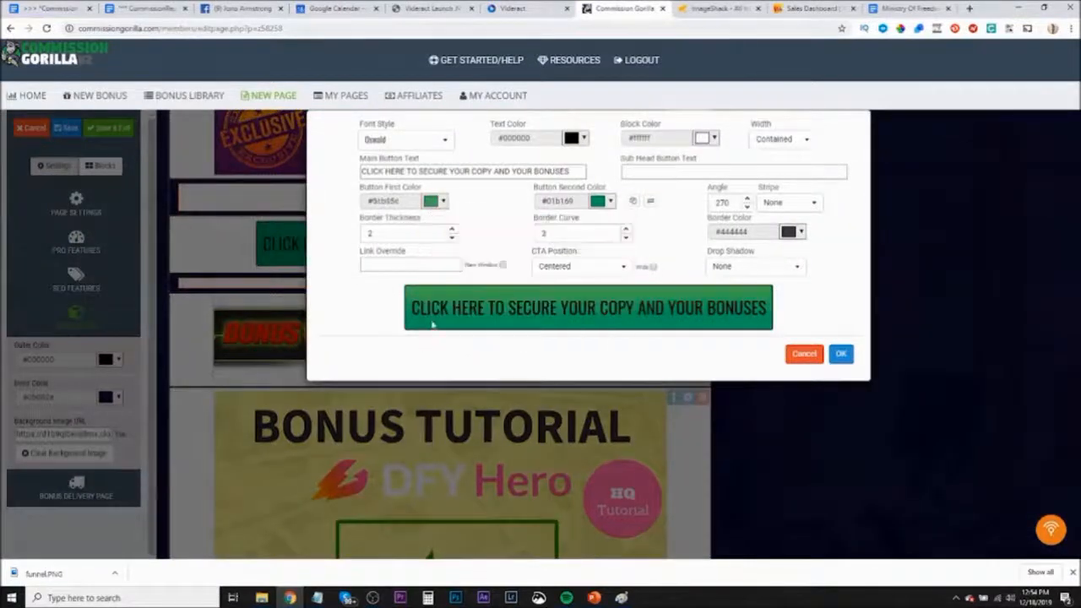
left_click(610, 201)
left_click(599, 322)
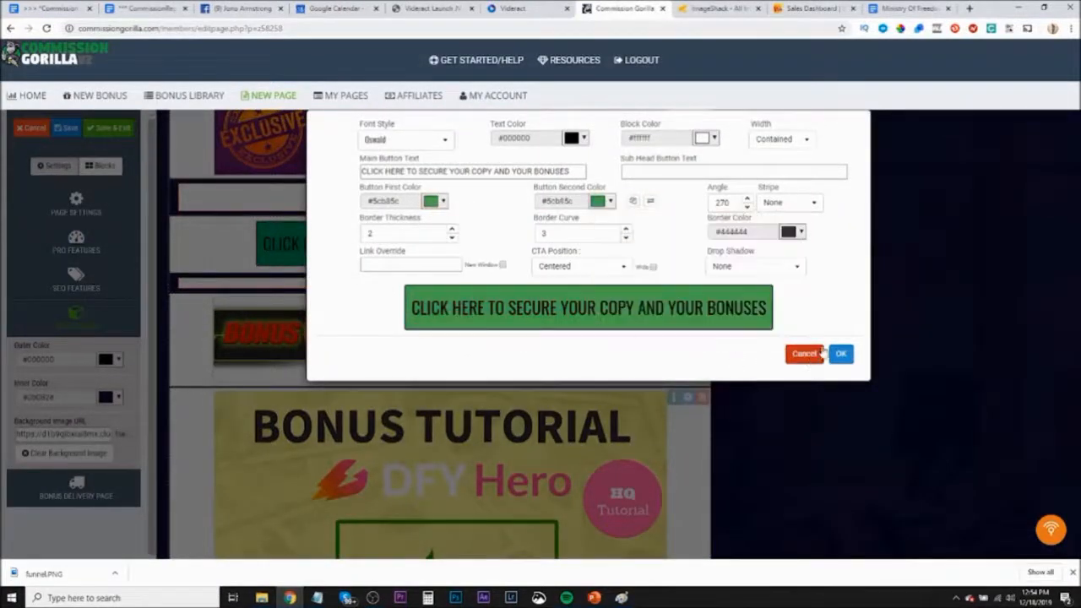
left_click(840, 354)
Set the first and second colors of the button below the All Vendor Bonuses image to #5cb85c
scroll(395, 323, "down", 8)
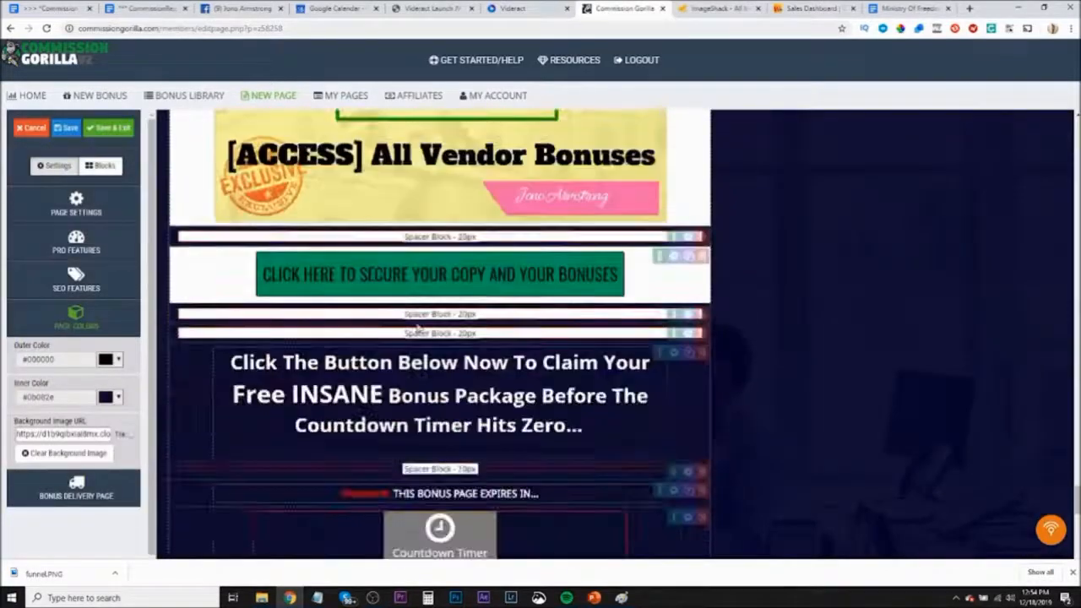
left_click(495, 272)
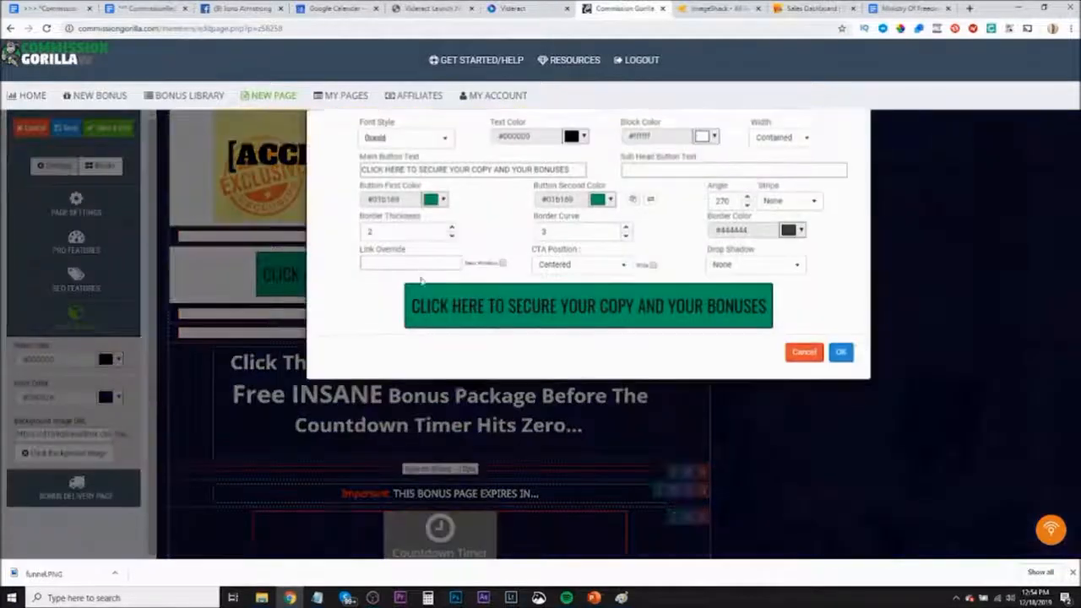
left_click(442, 201)
left_click(434, 323)
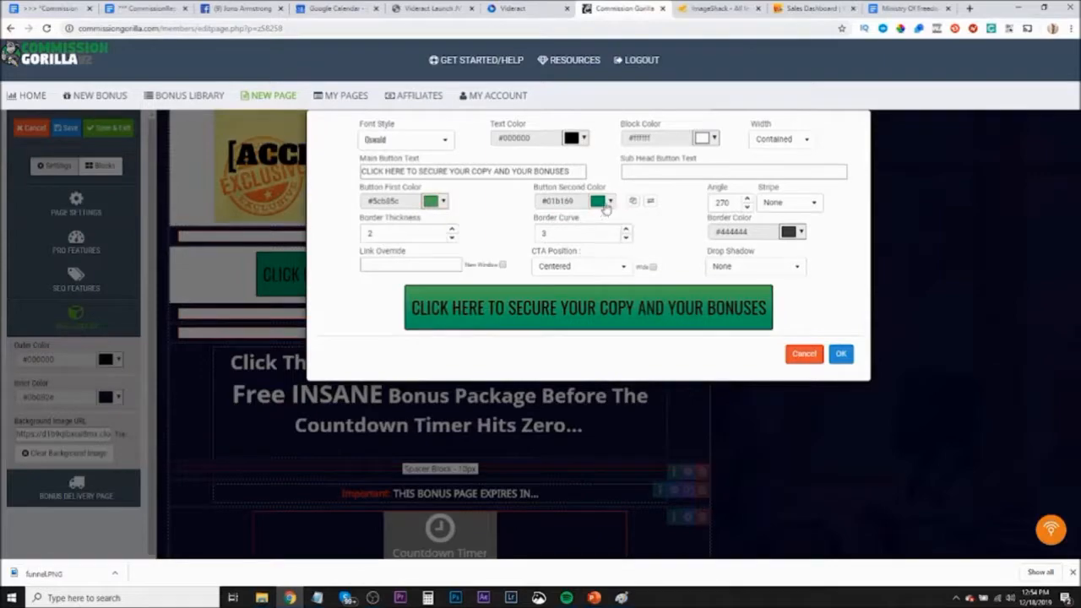
left_click(605, 204)
left_click(601, 323)
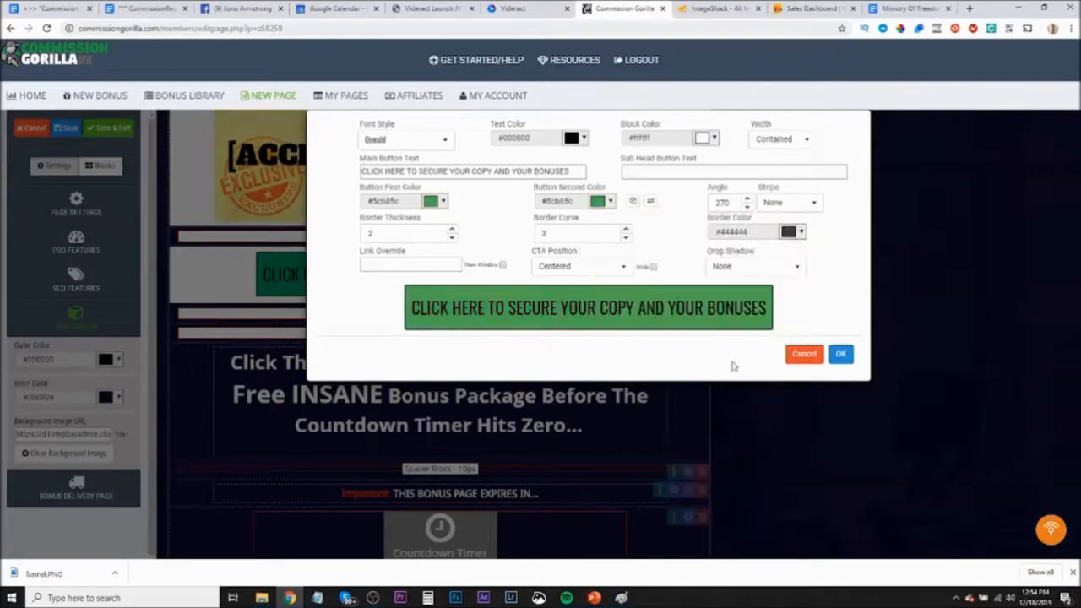
left_click(840, 354)
Set the first and second colors of the button below the countdown timer near the page's end to #5cb85c
scroll(562, 537, "down", 5)
scroll(562, 537, "down", 2)
scroll(536, 377, "up", 3)
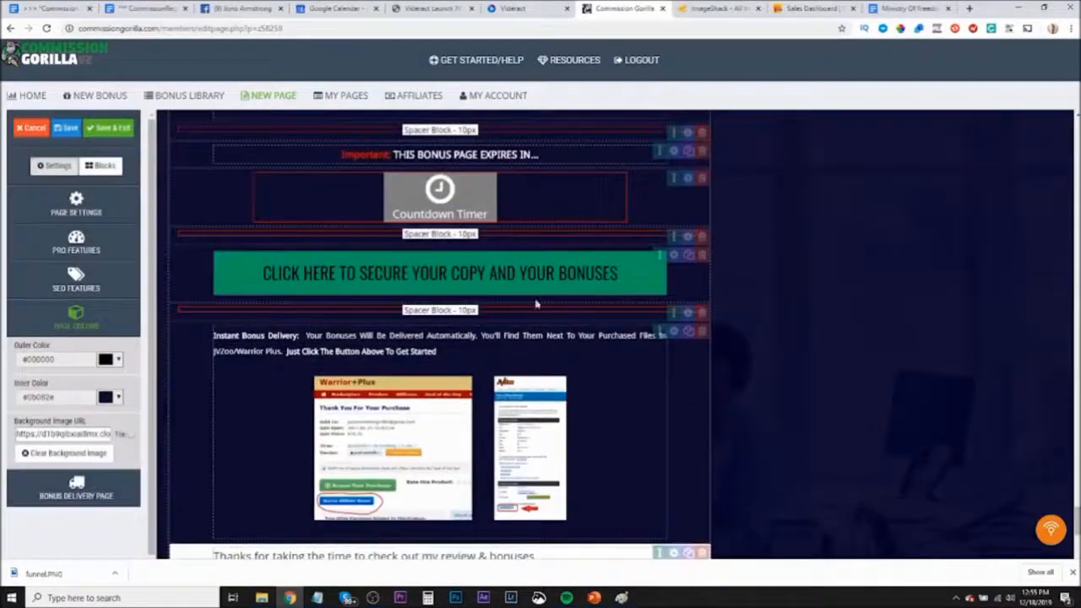
left_click(447, 257)
left_click(432, 202)
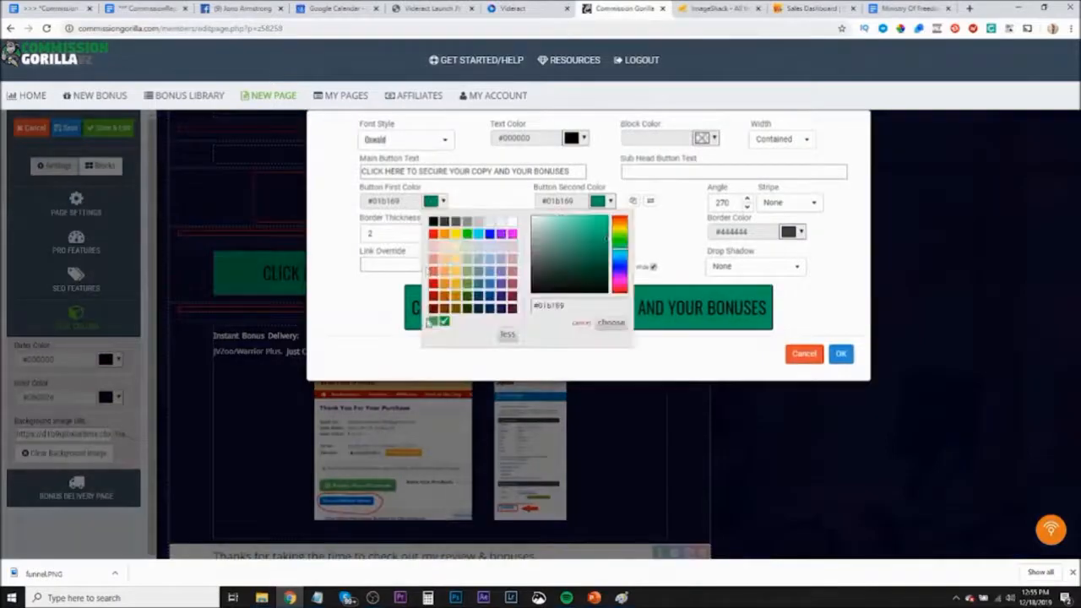
left_click(433, 321)
left_click(602, 201)
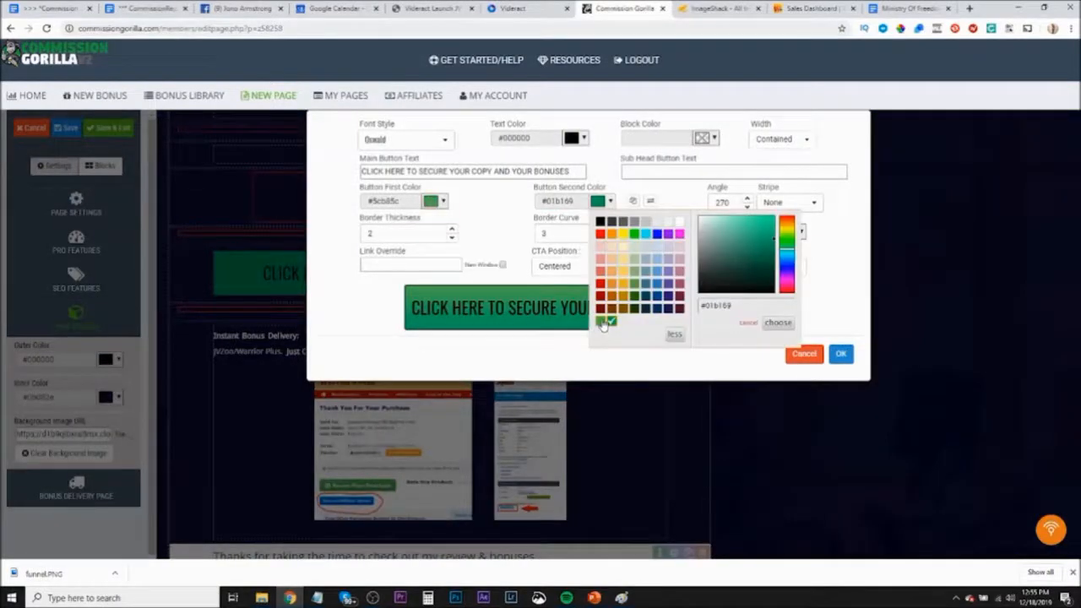
left_click(600, 323)
left_click(840, 353)
Review the bonus page for elements still in the old color, and check the Videract entry's bonus list in Google Calendar
scroll(532, 428, "down", 7)
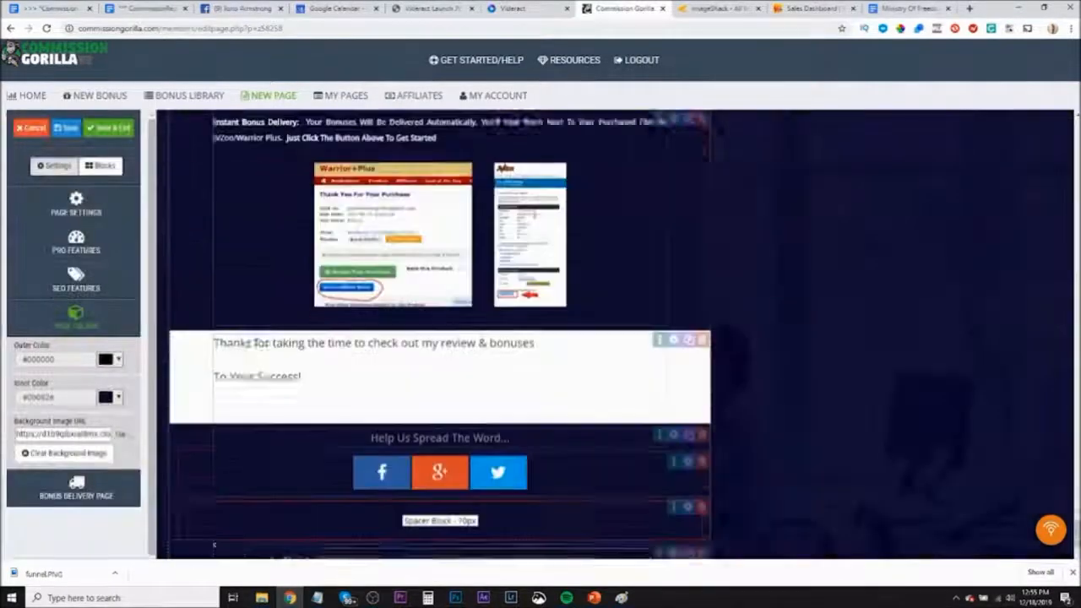
scroll(532, 428, "up", 5)
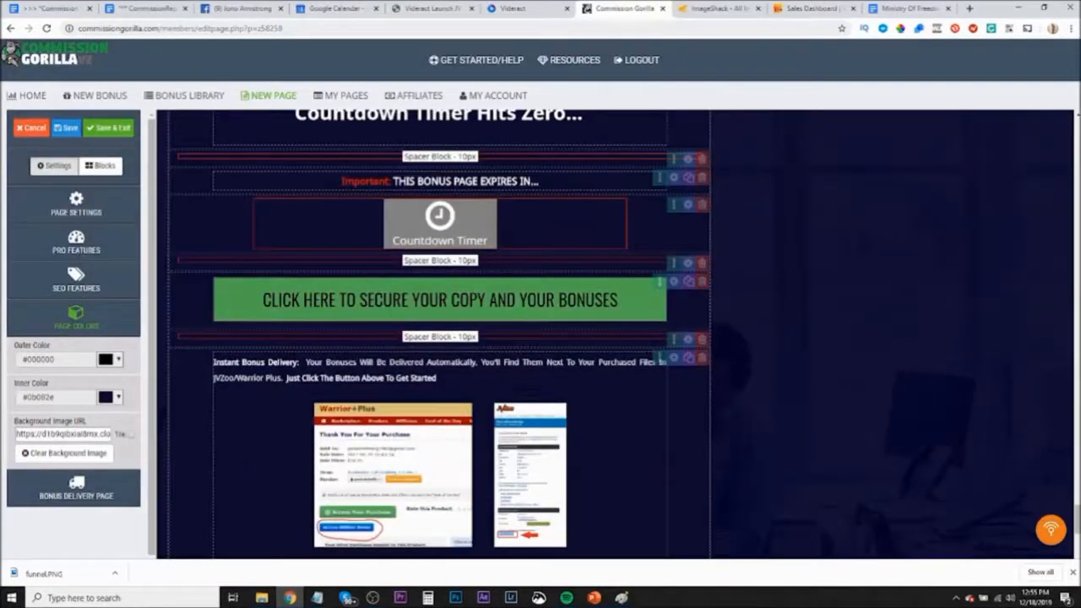
scroll(810, 381, "up", 15)
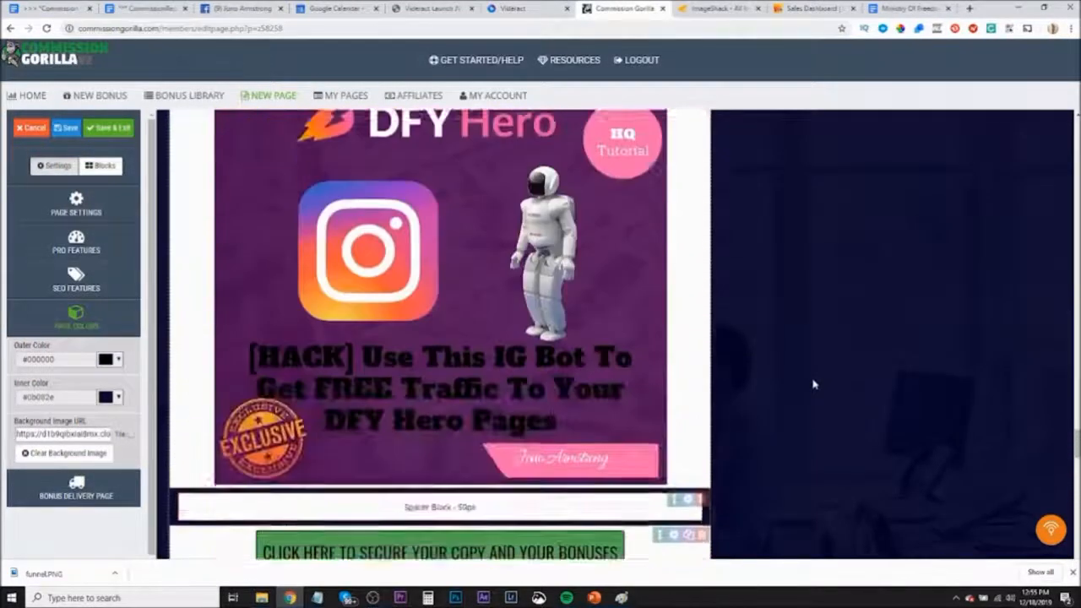
left_click(338, 10)
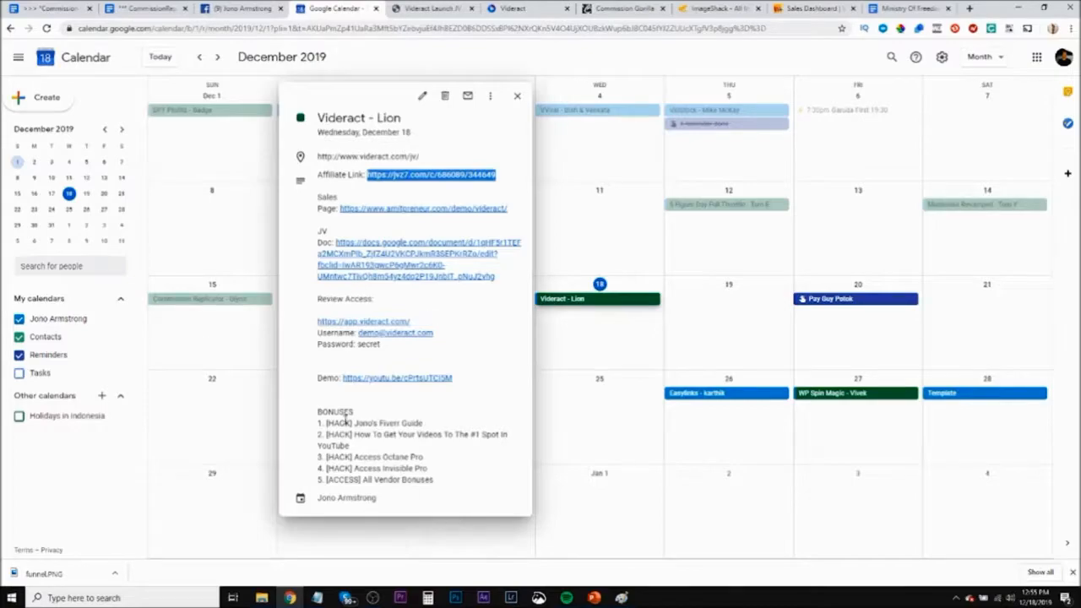
left_click(635, 15)
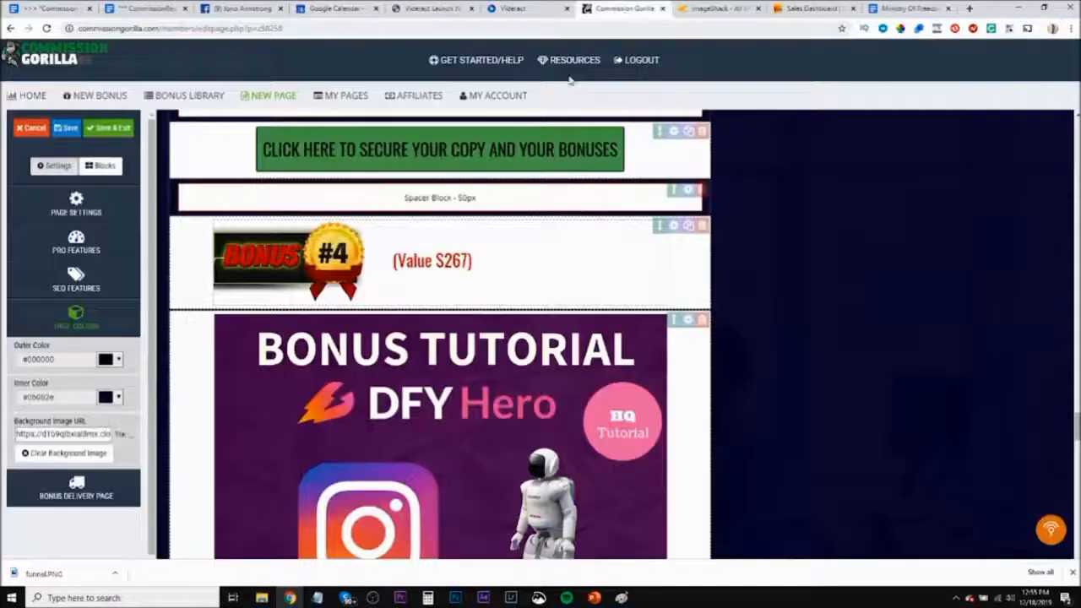
scroll(513, 455, "down", 10)
scroll(512, 454, "down", 15)
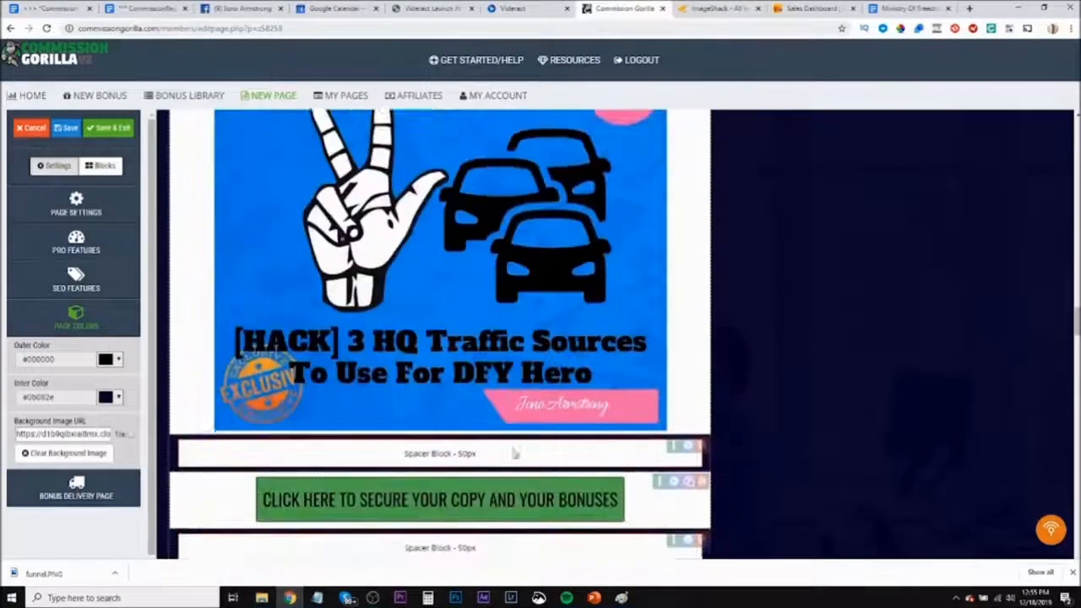
scroll(515, 393, "up", 20)
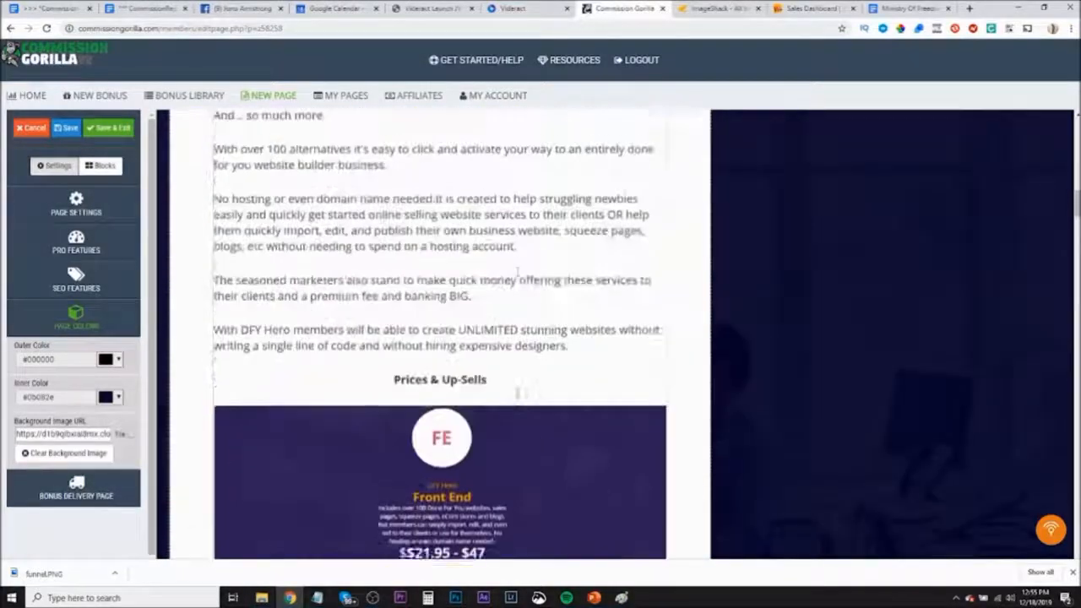
scroll(511, 391, "up", 1)
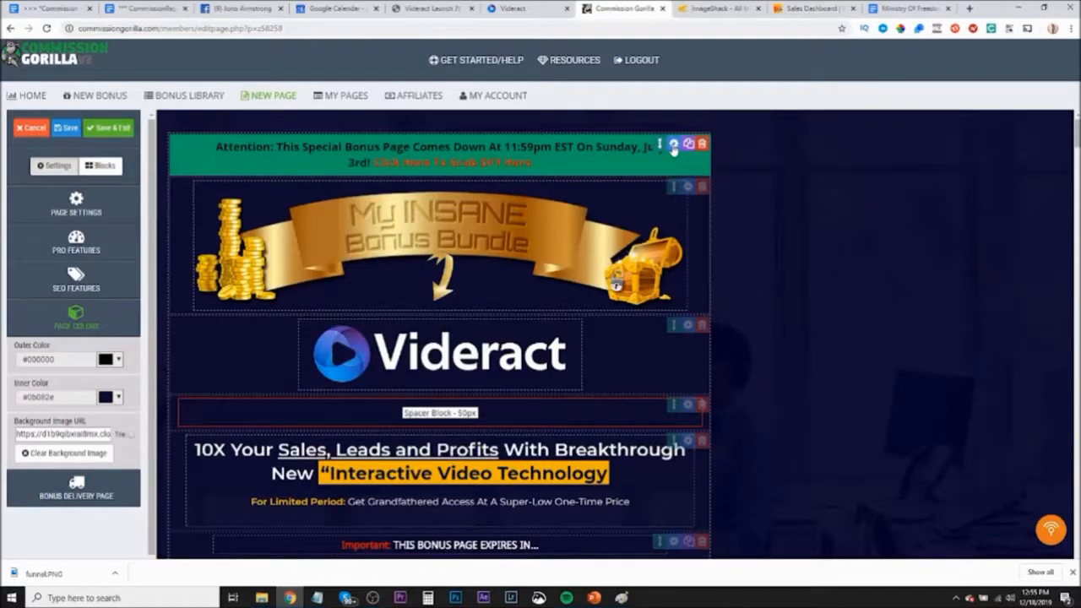
scroll(461, 307, "down", 5)
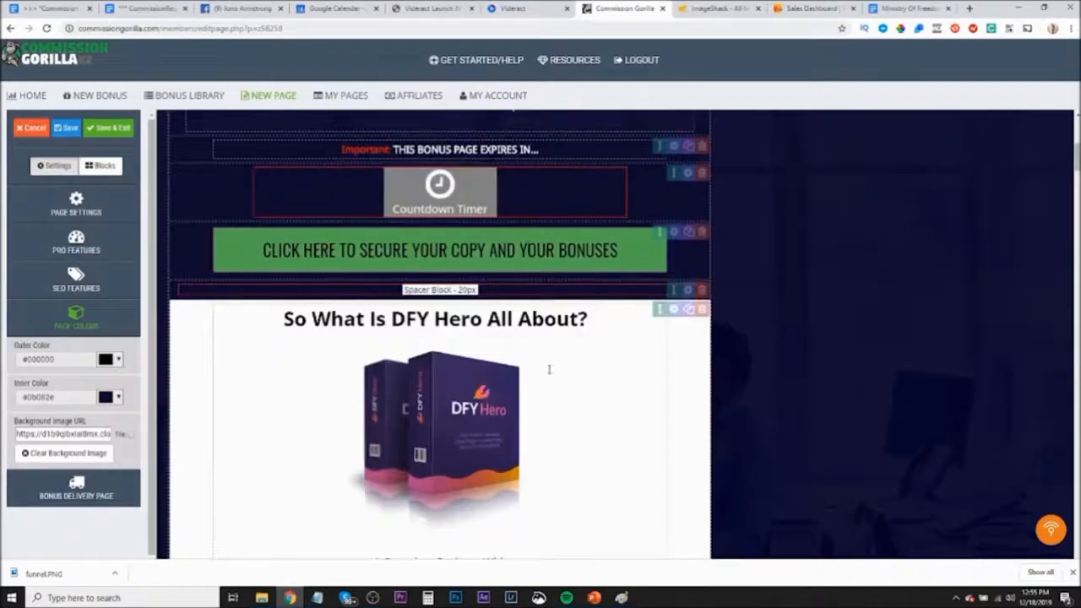
scroll(549, 369, "up", 5)
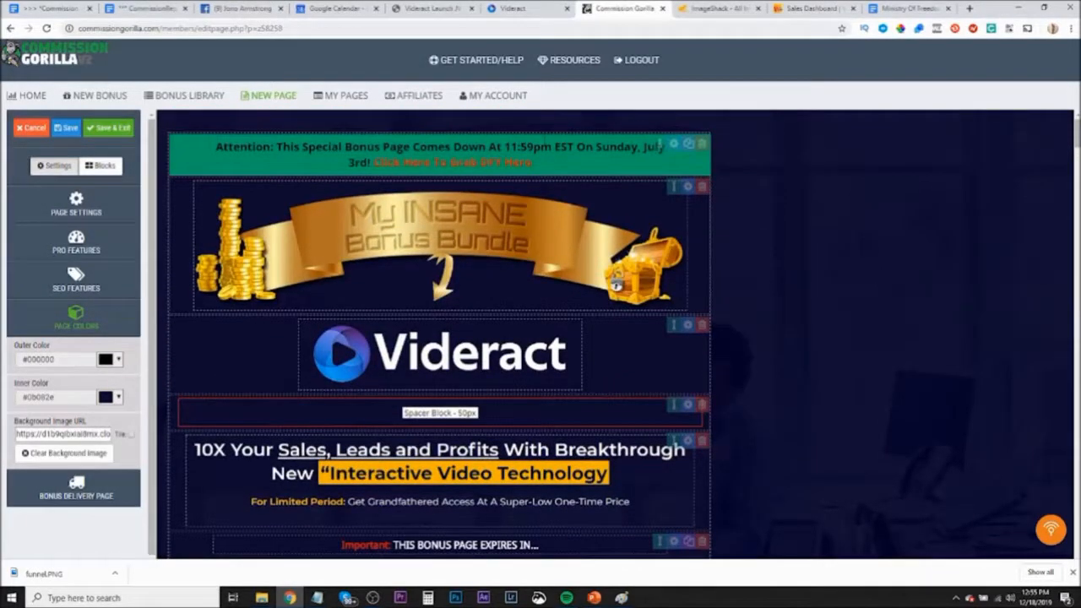
Set the block color of the Attention text bar at the head of the page to #5cb85c
left_click(687, 144)
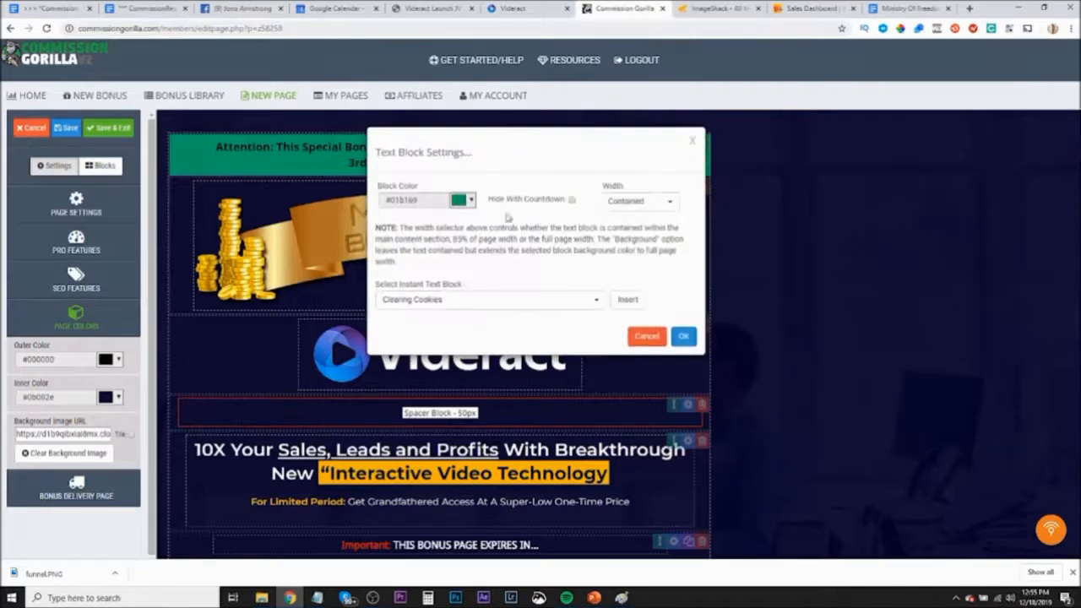
left_click(469, 200)
left_click(536, 333)
left_click_drag(596, 304, 551, 309)
type("#5cb85c")
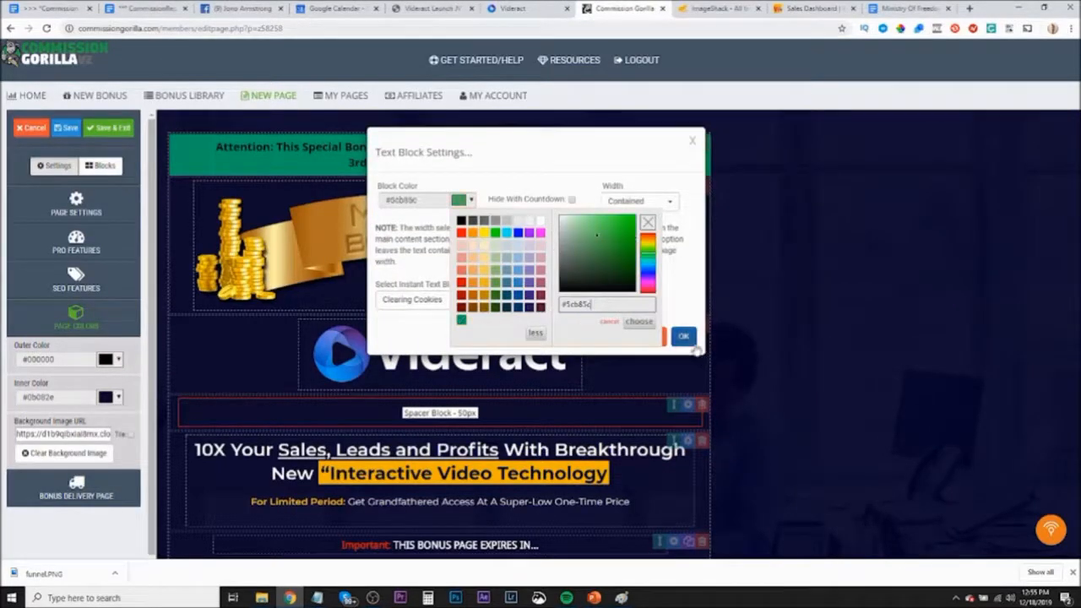
left_click(640, 322)
left_click(683, 337)
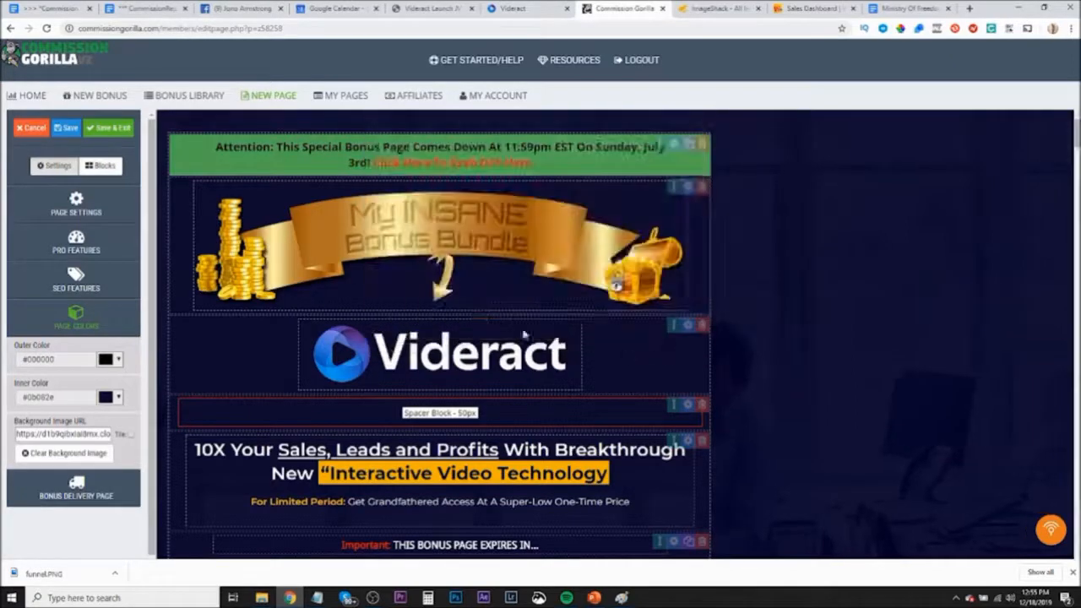
Set the countdown timer's digit color to #5cb85c in the countdown settings
scroll(304, 271, "down", 3)
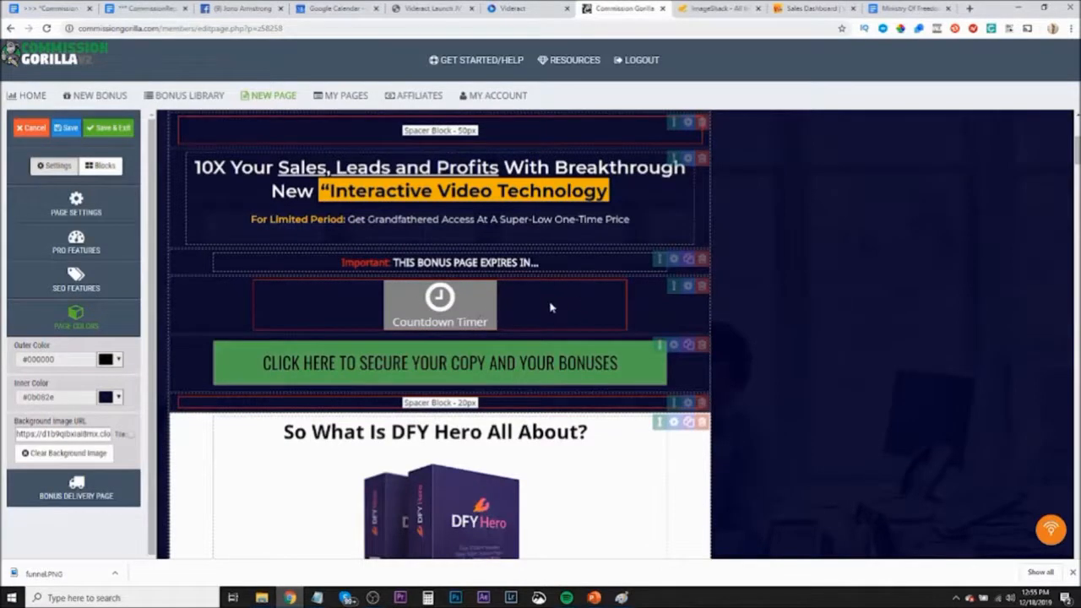
left_click(549, 307)
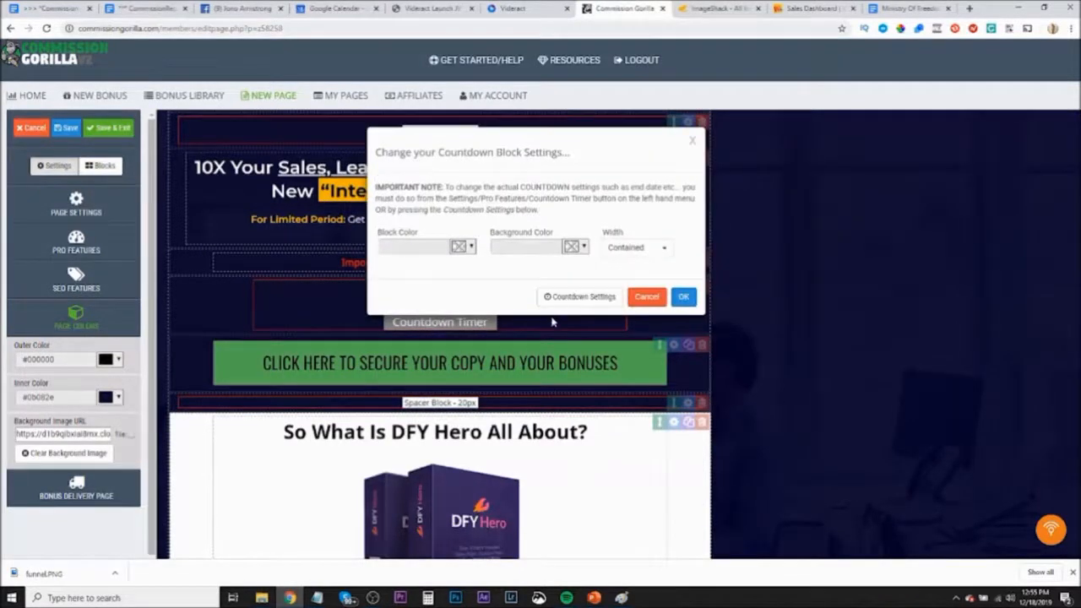
left_click(682, 297)
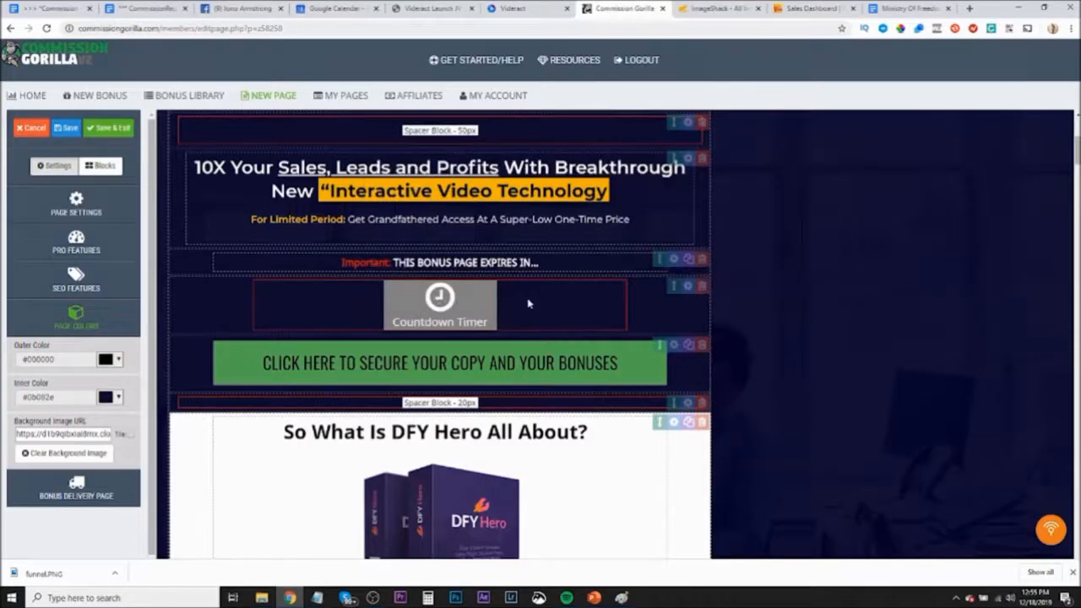
left_click(525, 308)
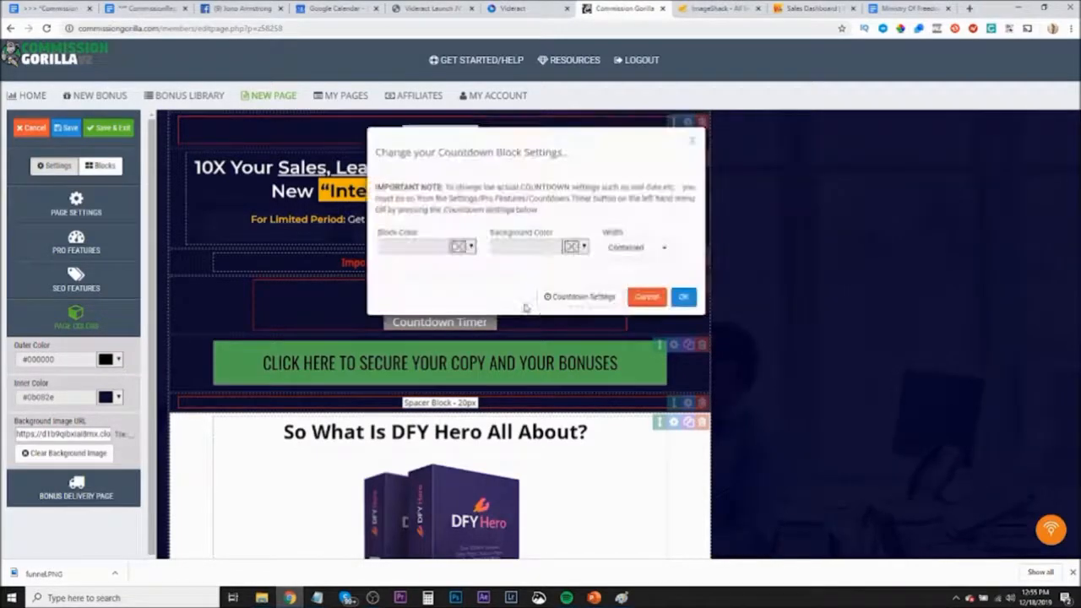
left_click(591, 300)
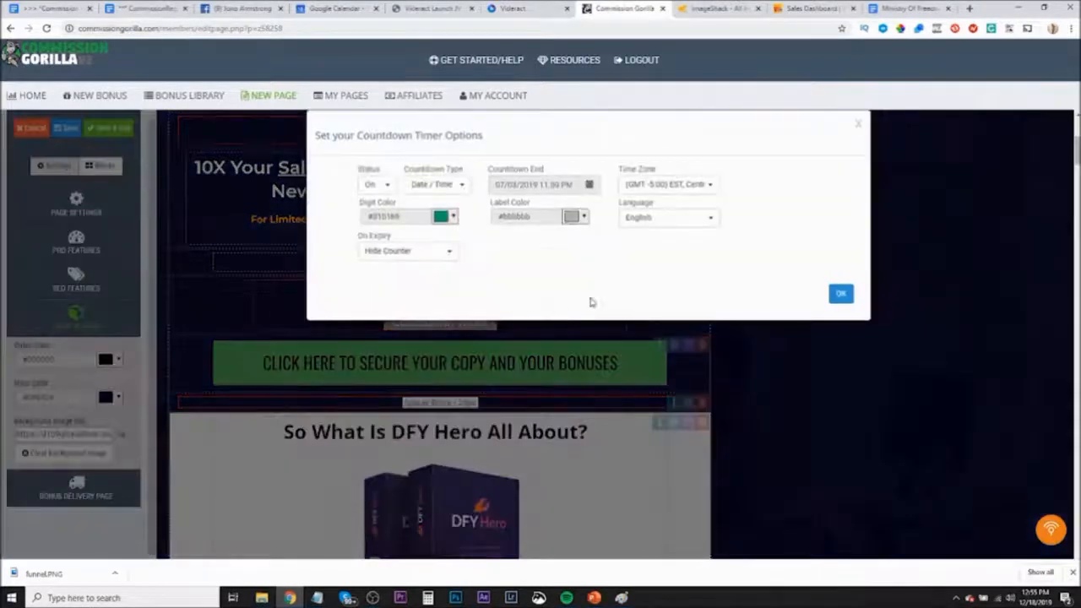
left_click(442, 216)
left_click(518, 350)
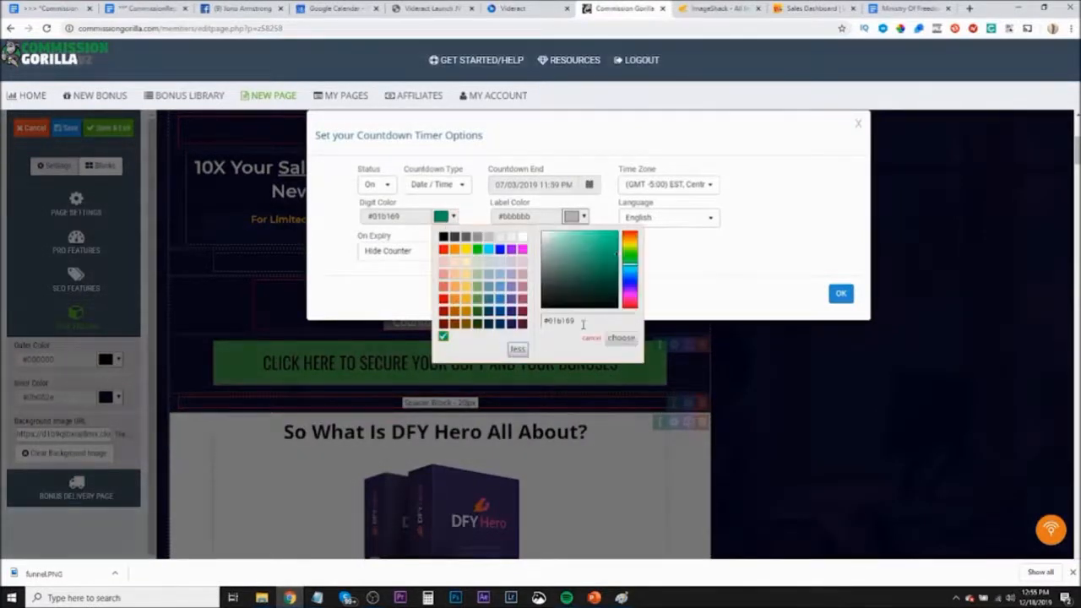
left_click_drag(583, 321, 532, 321)
type("#5cb85c")
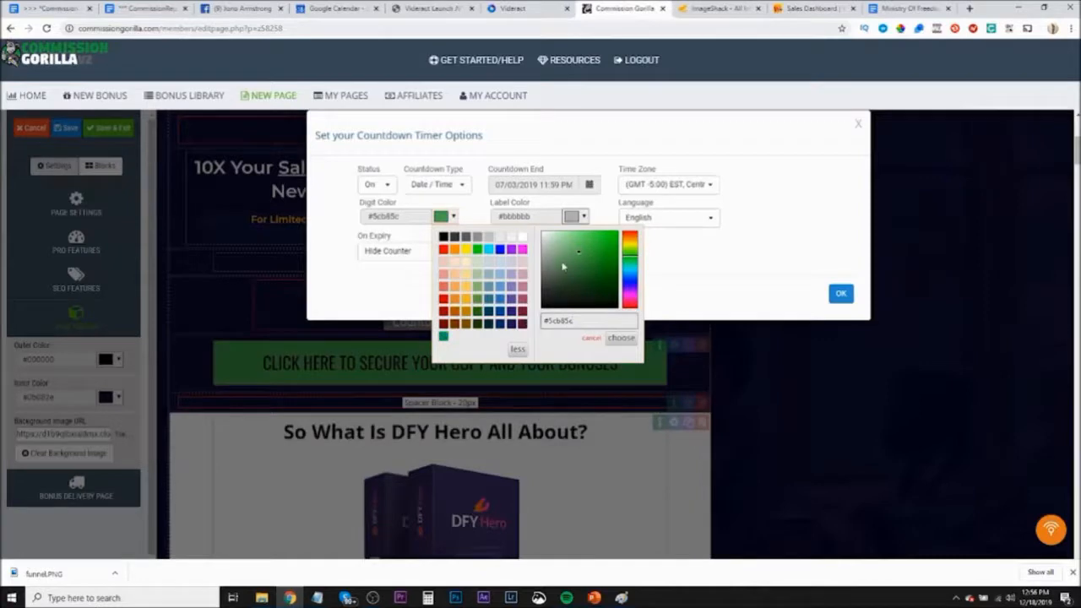
left_click(622, 337)
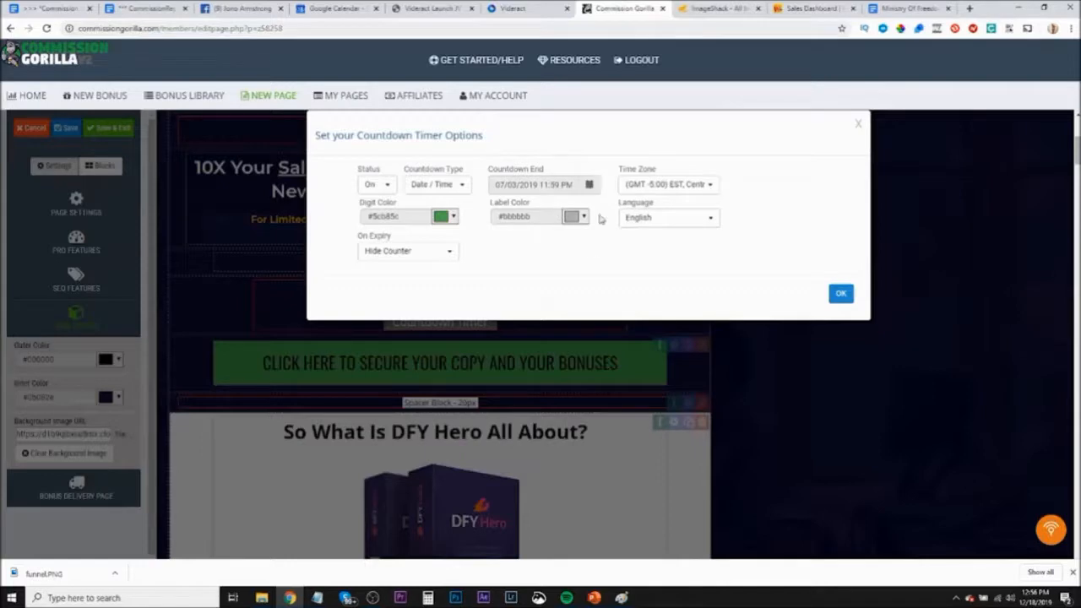
Consult the December 2019 schedule in Google Calendar, and set the countdown timer's end date to 12/20/2019 in Commission Gorilla
left_click(336, 8)
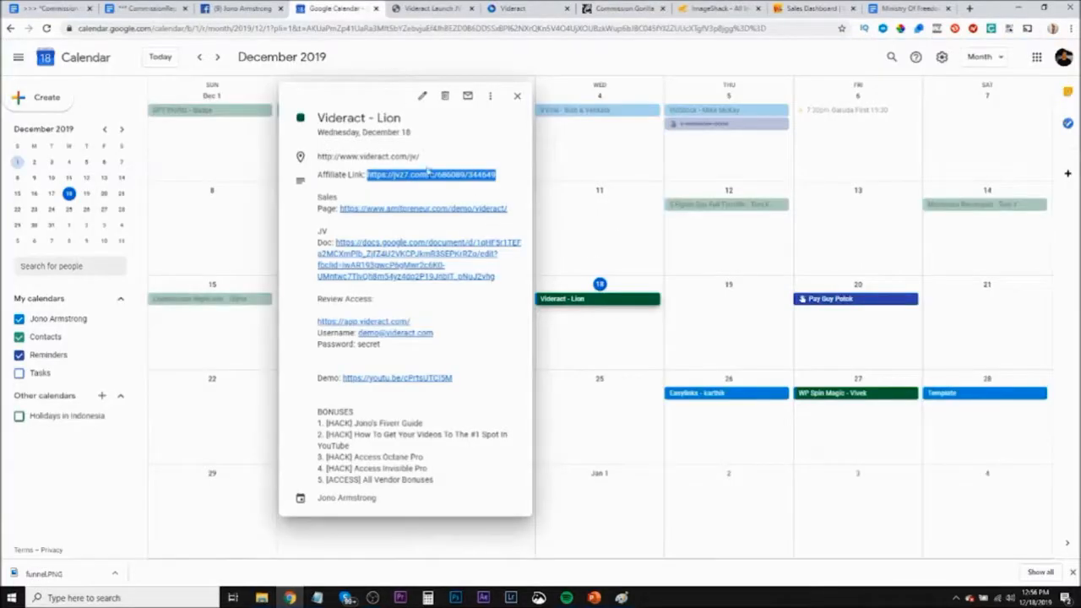
left_click(517, 97)
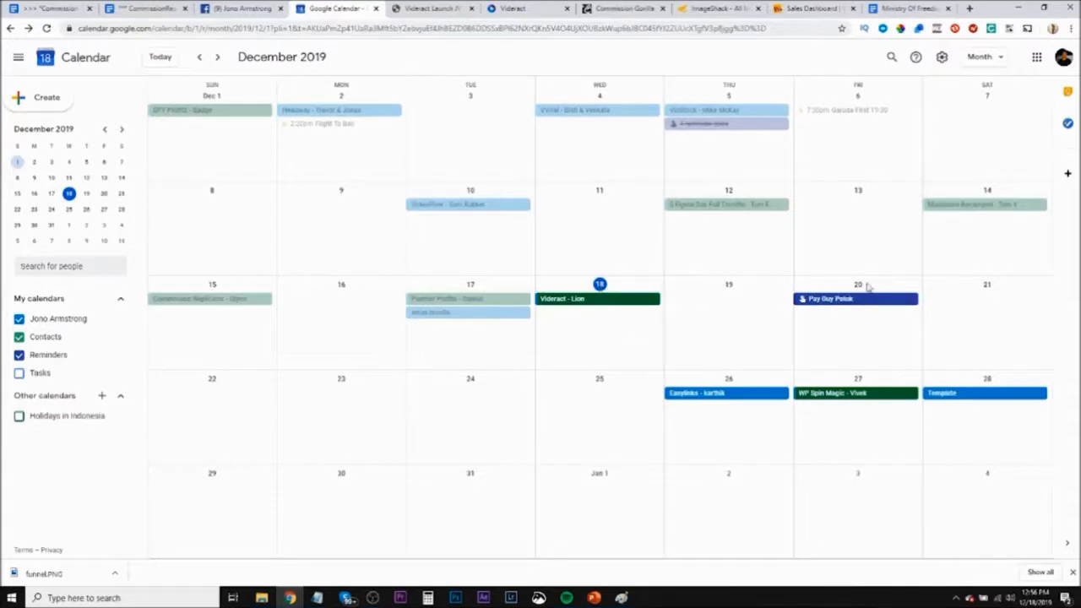
left_click(628, 10)
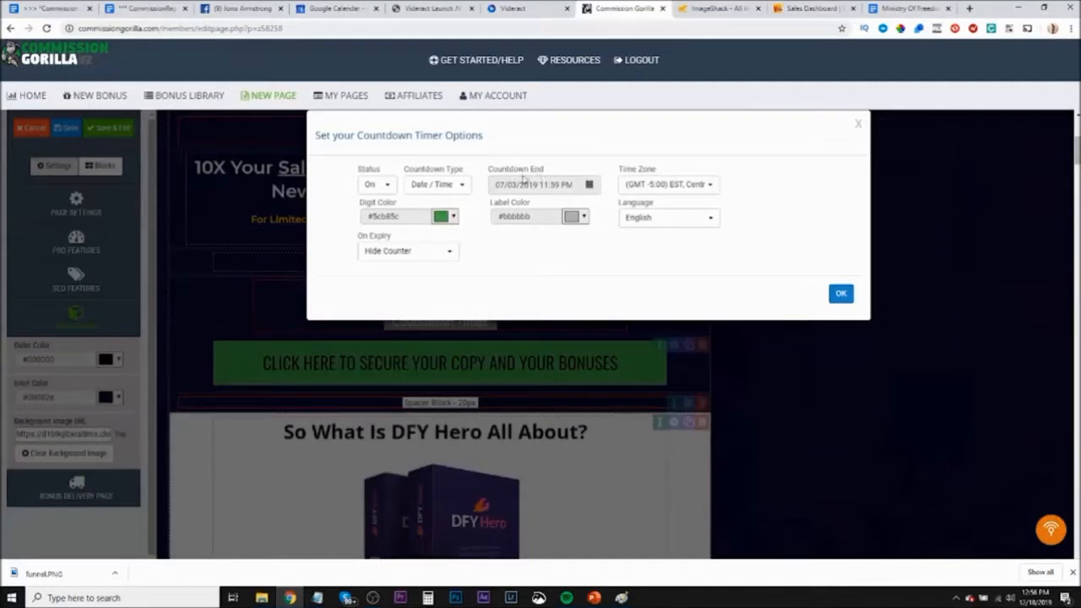
left_click(588, 185)
left_click(625, 207)
left_click(625, 207)
left_click(625, 207)
left_click(625, 207)
left_click(626, 207)
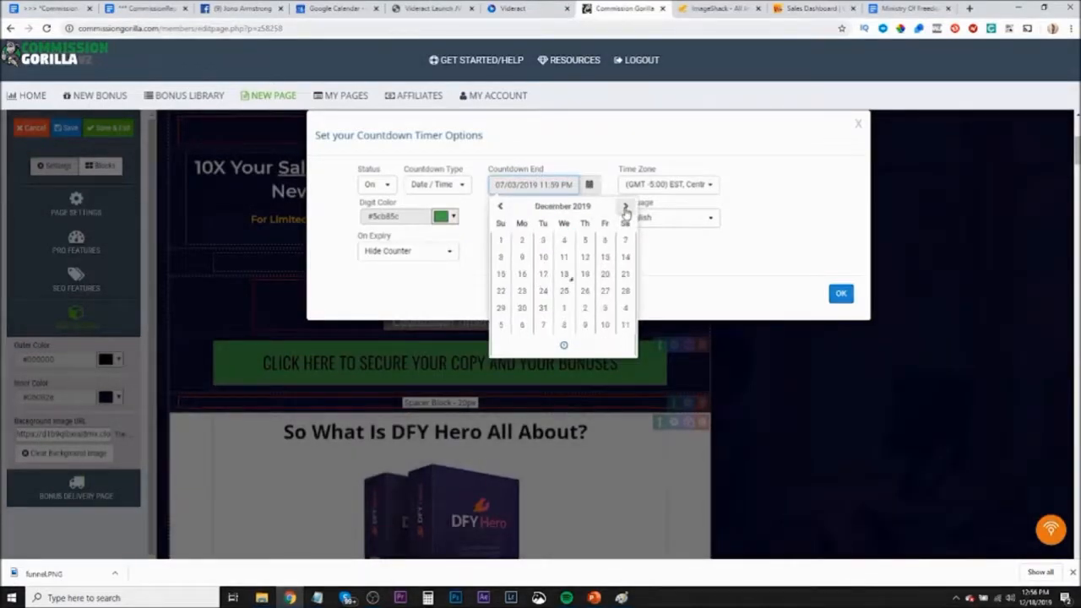
left_click(605, 273)
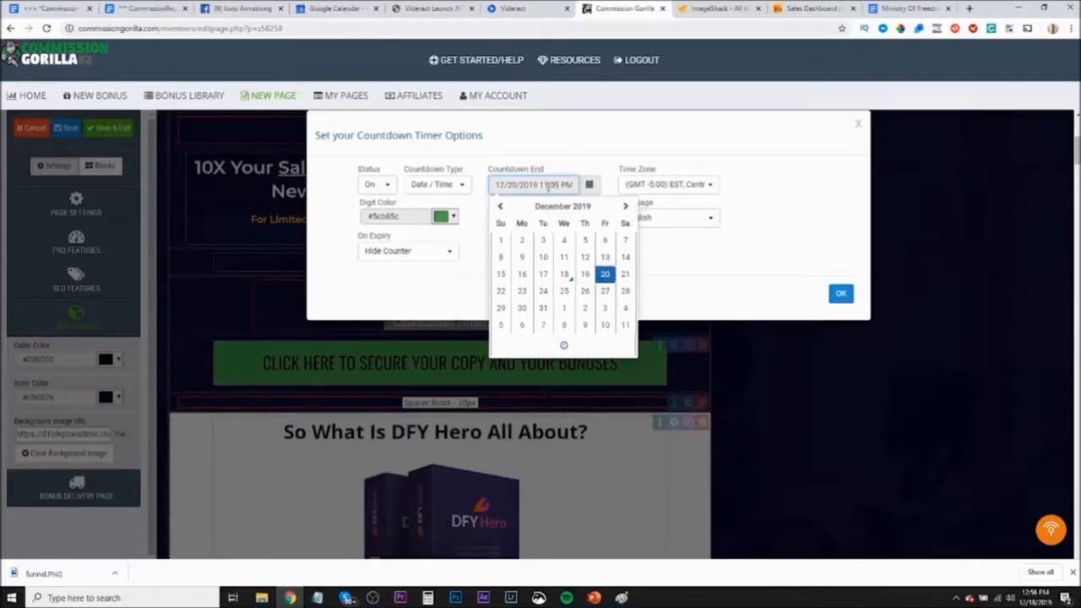
left_click(760, 229)
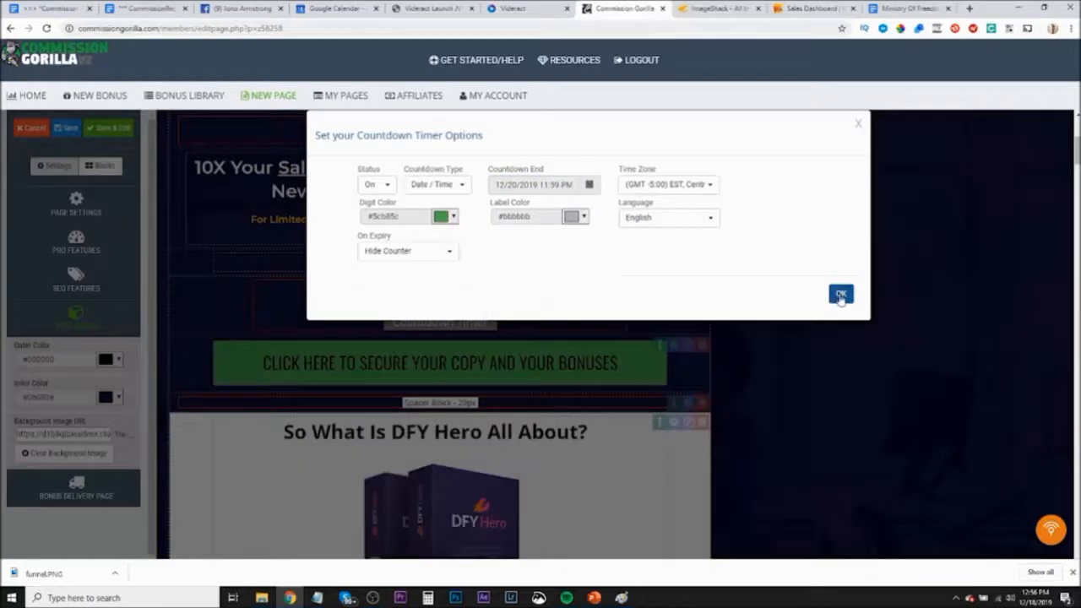
left_click(840, 293)
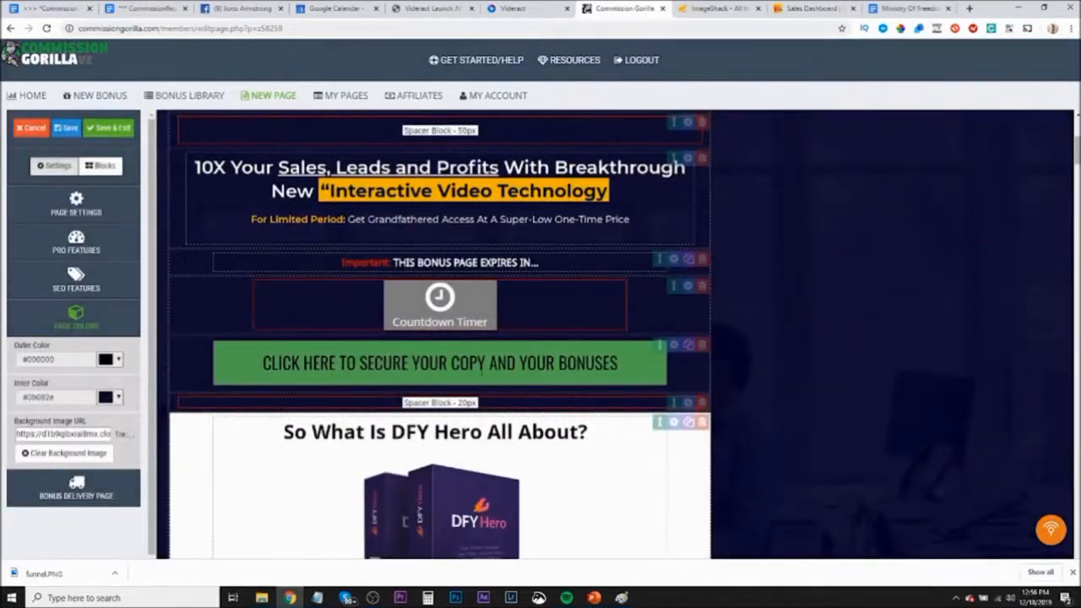
Copy the affiliate link from the bonus page's settings
scroll(481, 365, "up", 4)
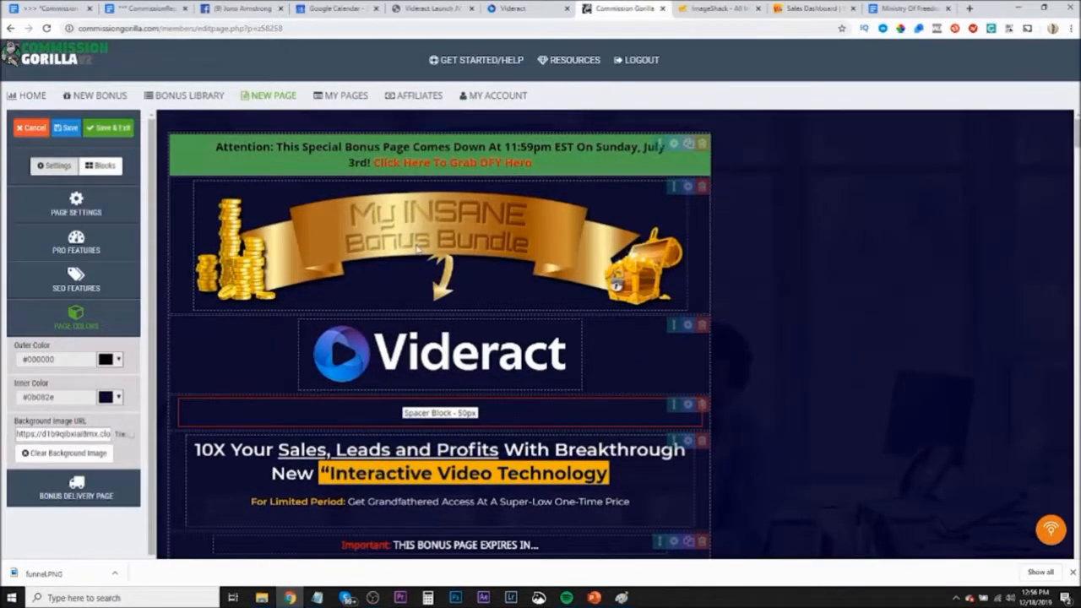
left_click(111, 316)
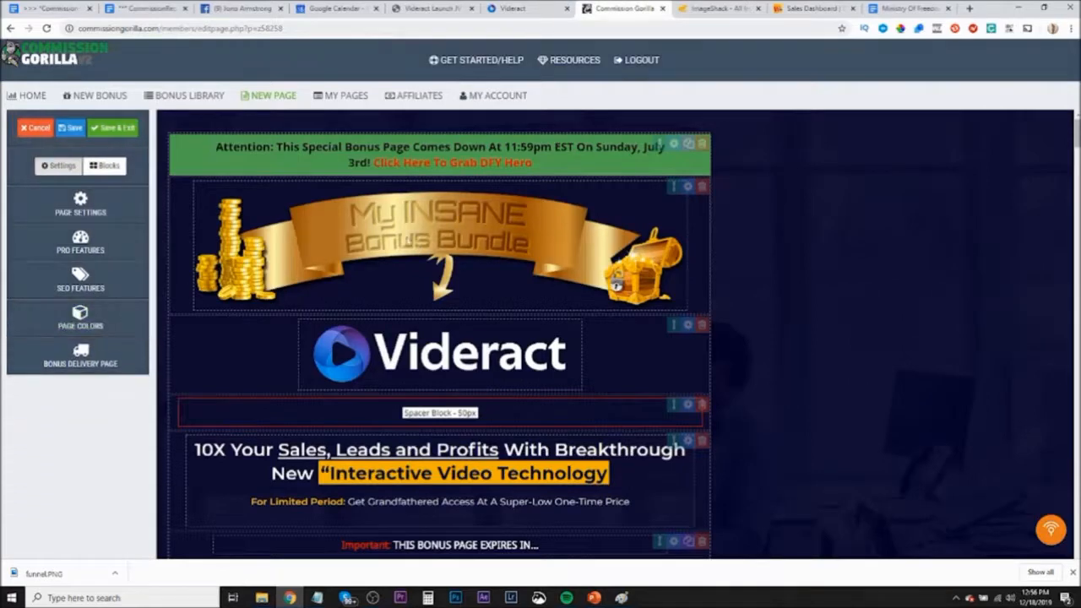
left_click(88, 205)
triple_click(63, 285)
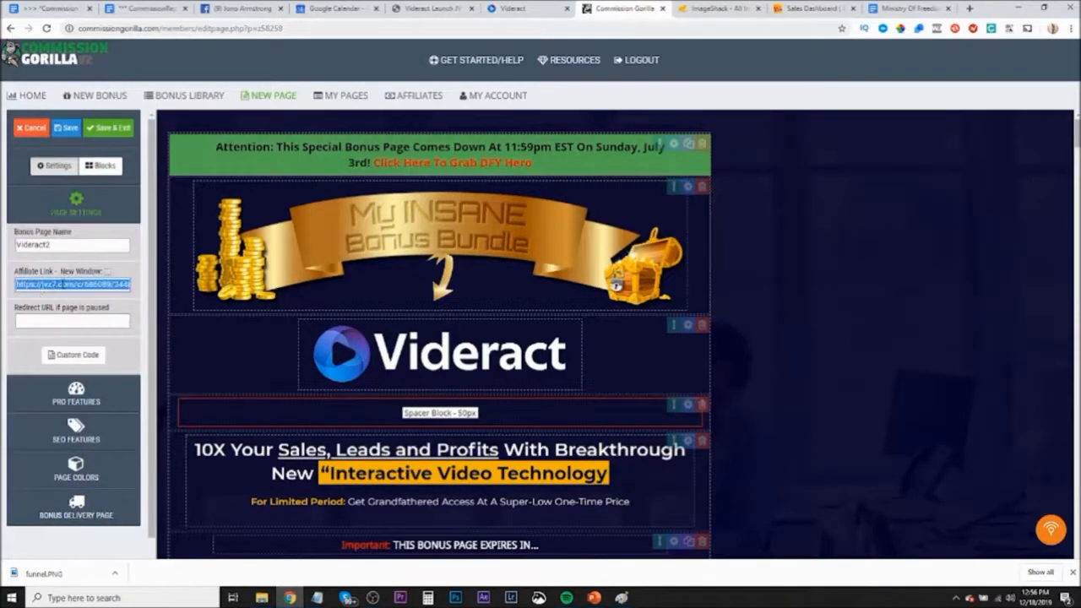
right_click(64, 284)
left_click(93, 326)
left_click(106, 320)
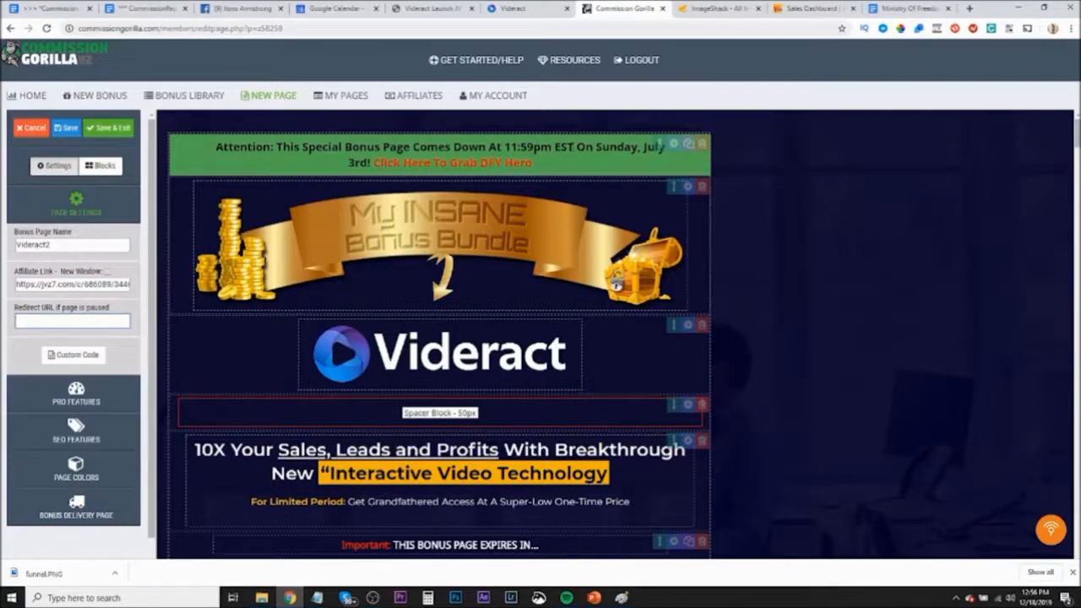
Consult the launch schedule in Google Calendar, and change the Attention bar's deadline date in Commission Gorilla to "Friday December 20th"
left_click(575, 147)
left_click(582, 165)
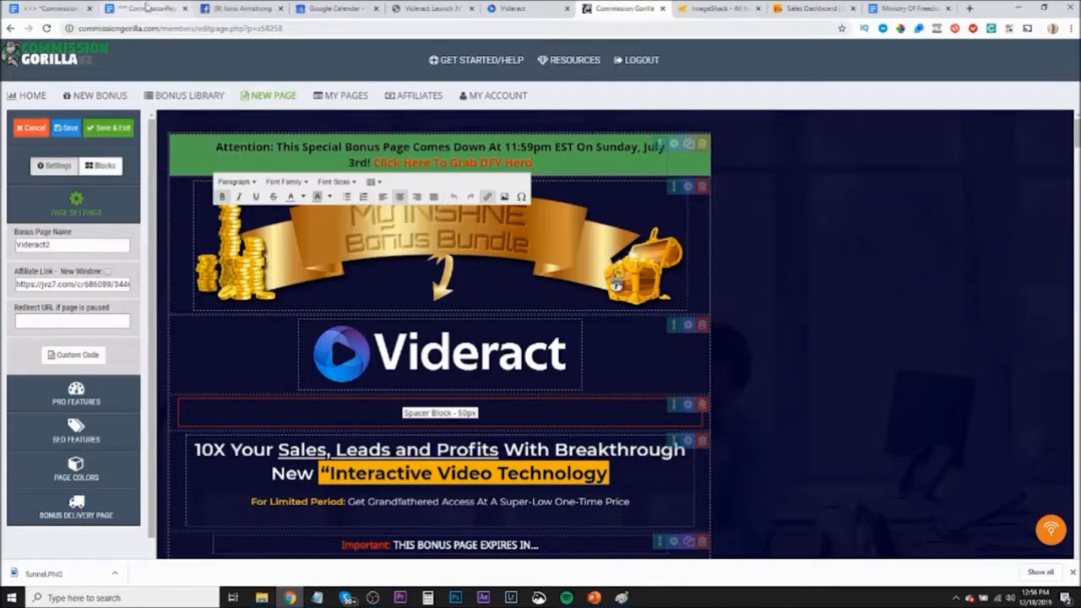
left_click(324, 10)
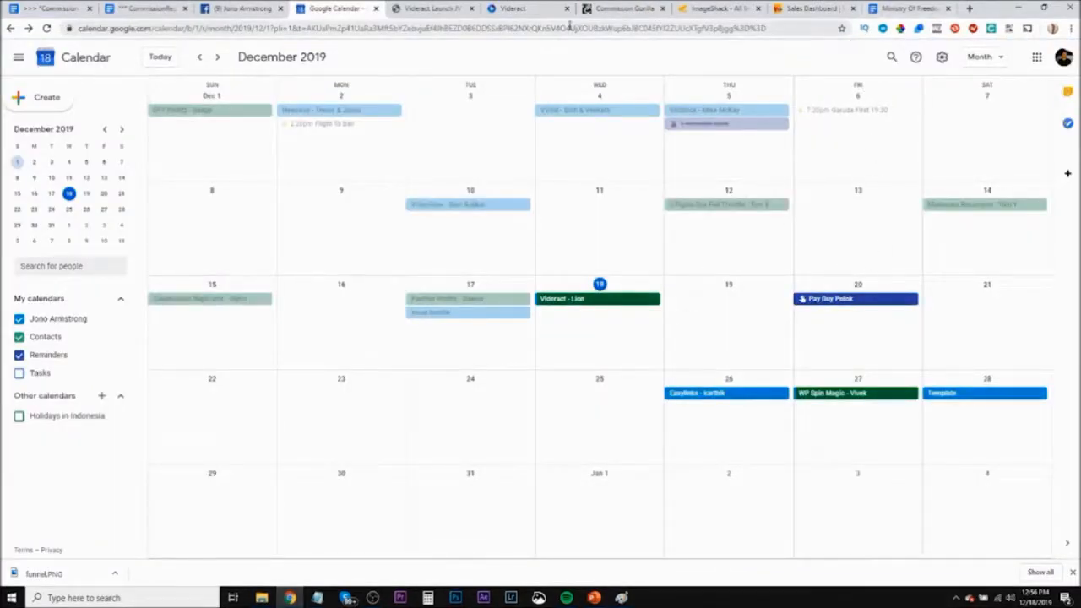
left_click(613, 12)
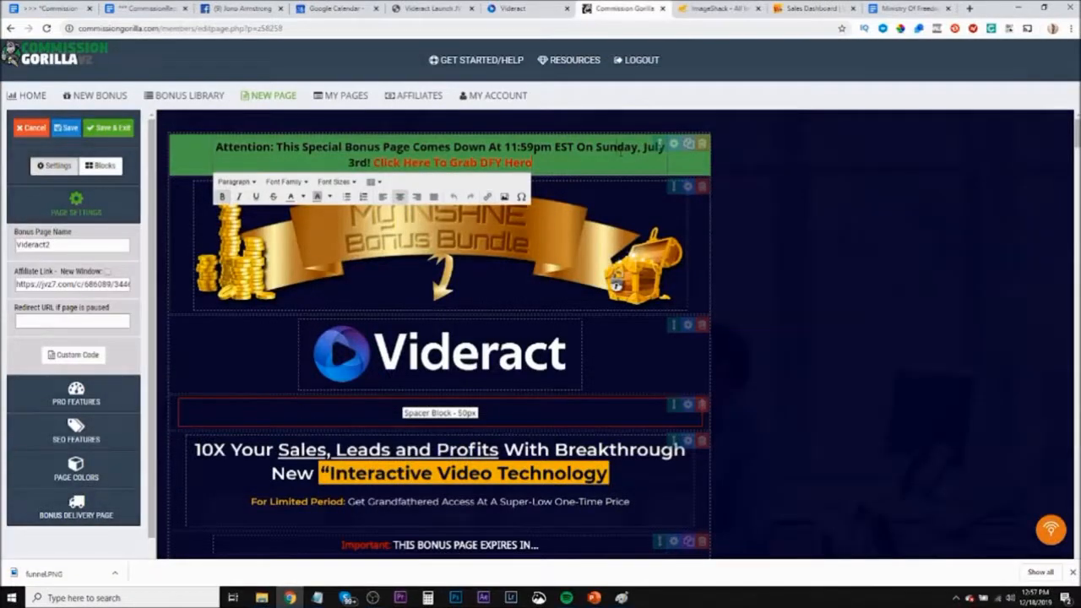
left_click_drag(595, 146, 371, 162)
type("Friday December 20th")
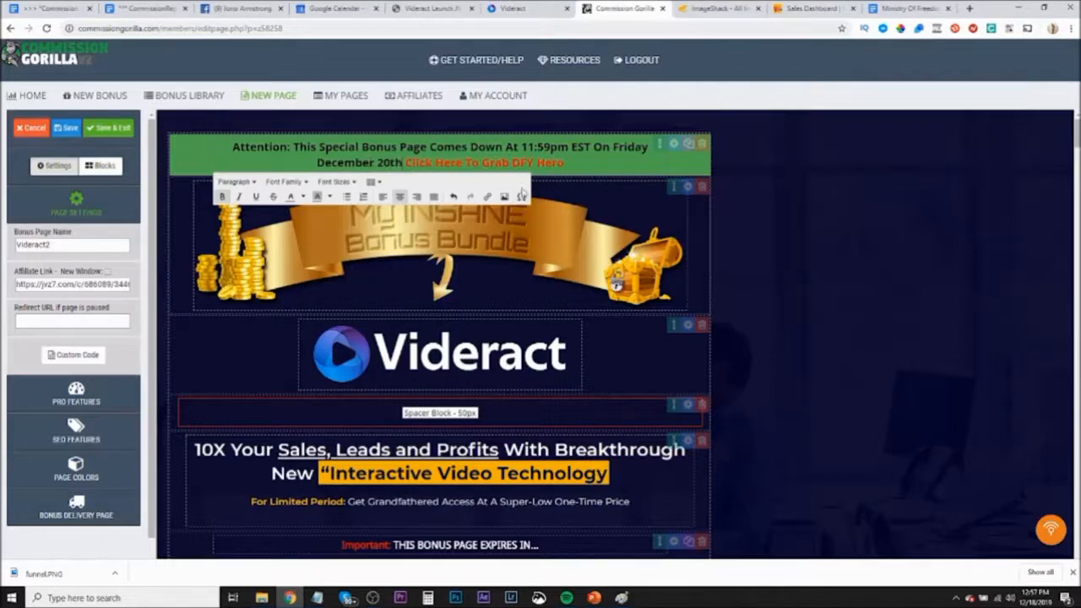
Point the Attention bar's "Click Here To Grab" link to the copied affiliate link and replace DFY Hero with "VideReact" in its display text
left_click_drag(565, 163, 415, 162)
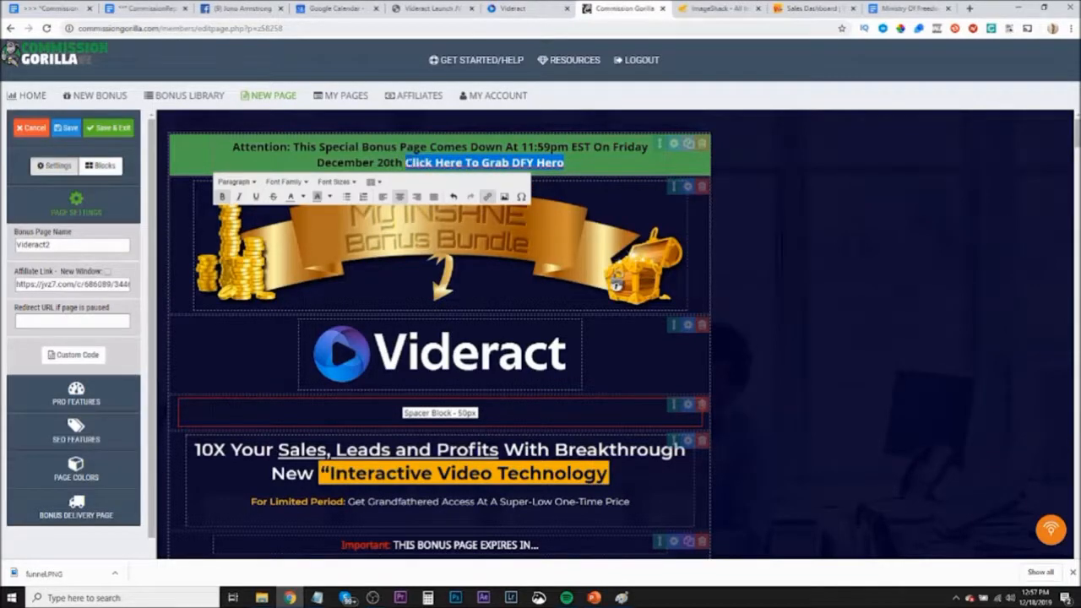
left_click(489, 197)
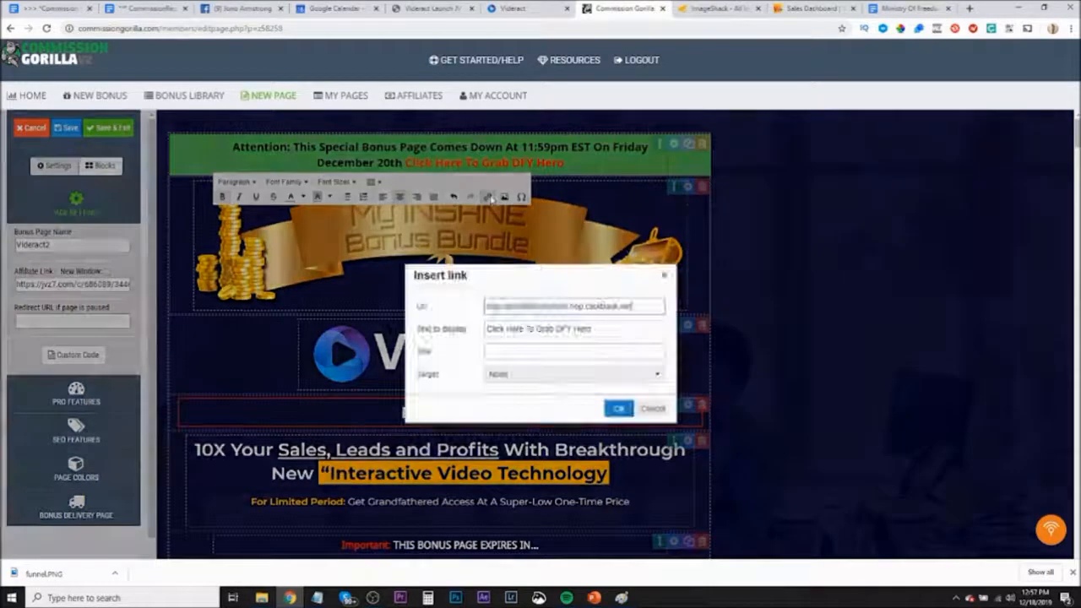
left_click_drag(643, 307, 489, 293)
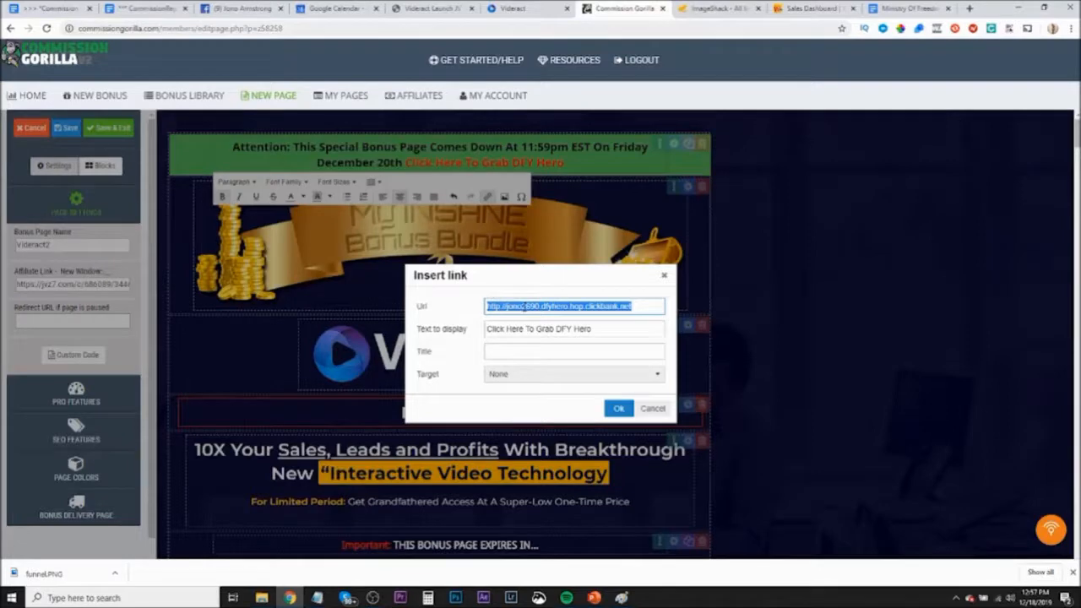
type("https://jvz7.com/c/686089/344645")
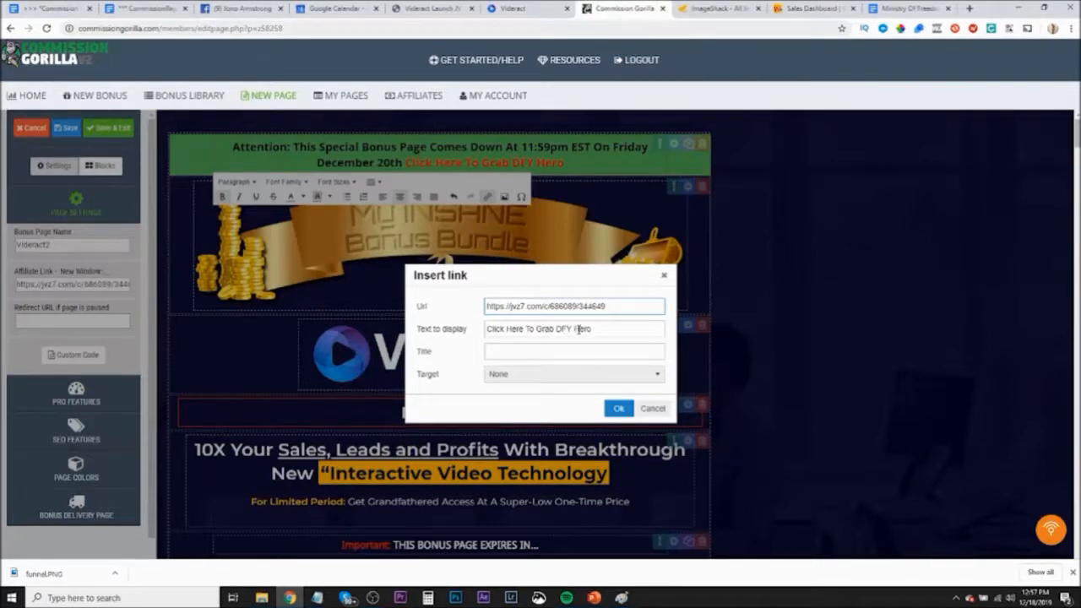
left_click_drag(595, 330, 557, 332)
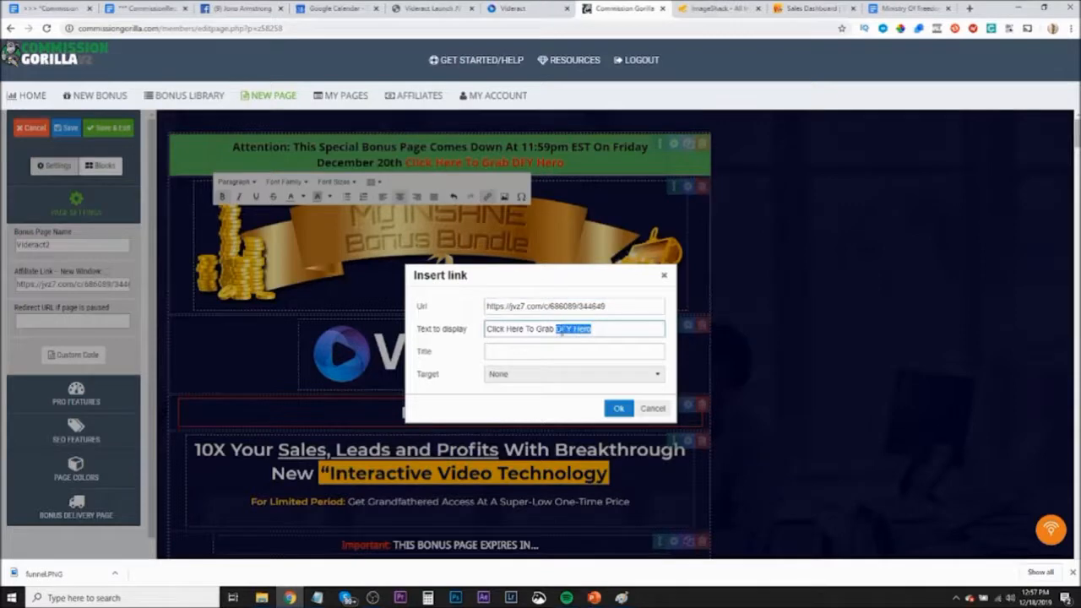
type("VideReact")
left_click(623, 408)
left_click(836, 269)
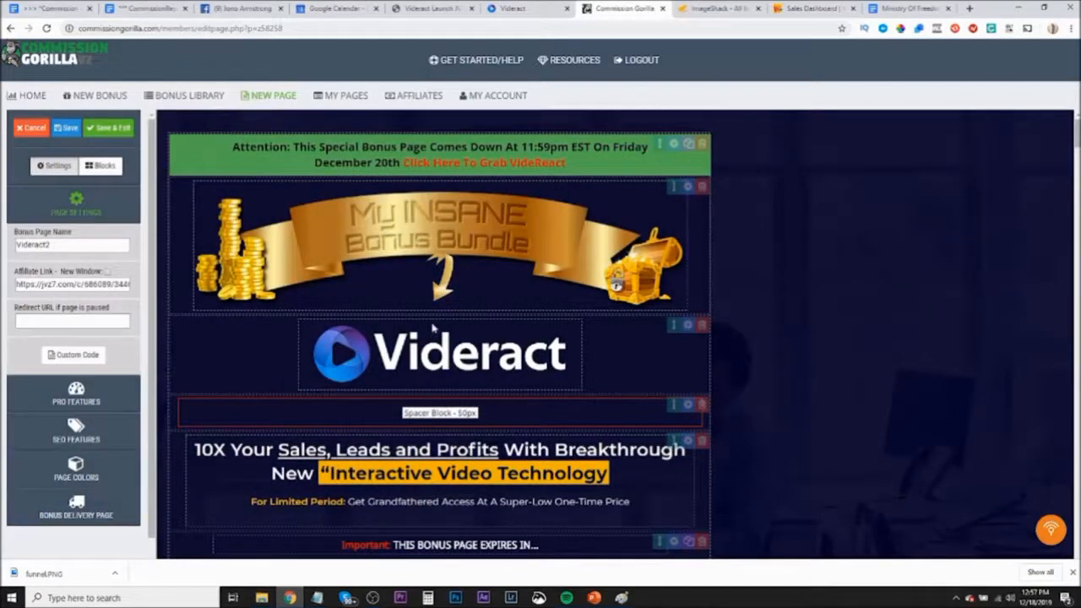
Examine the "So What Is DFY Hero All About?" section and compare it with the Videract launch page for replacement content
scroll(435, 331, "down", 2)
scroll(473, 365, "down", 3)
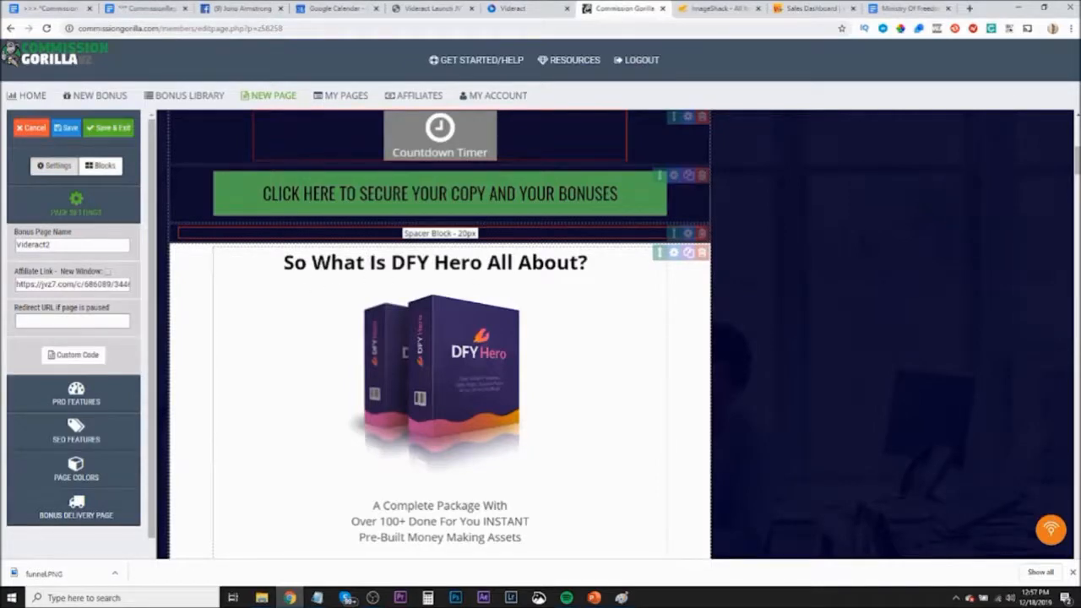
scroll(440, 334, "down", 1)
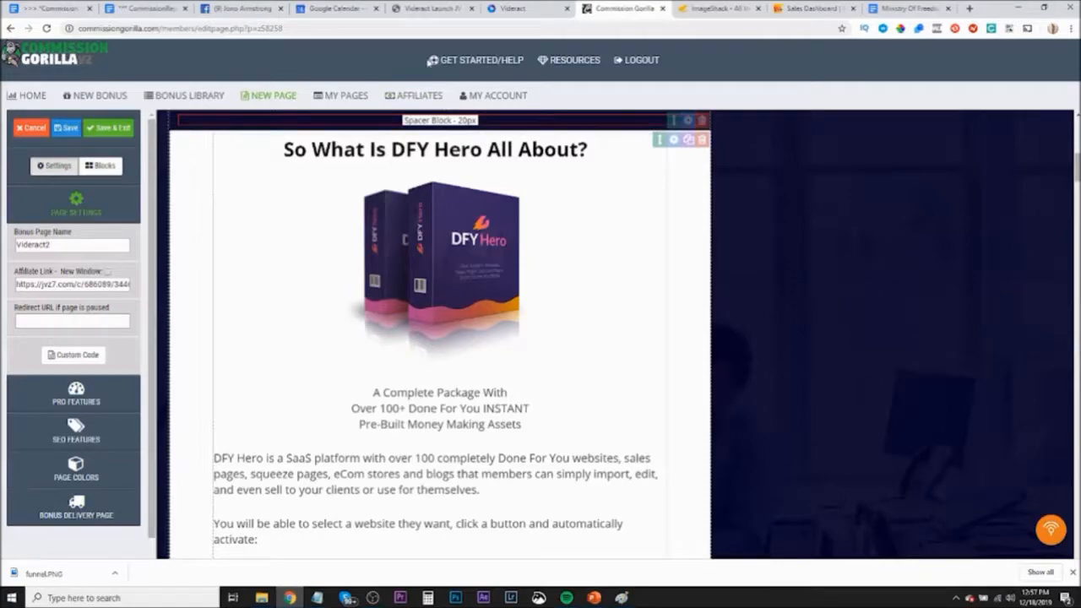
left_click(432, 10)
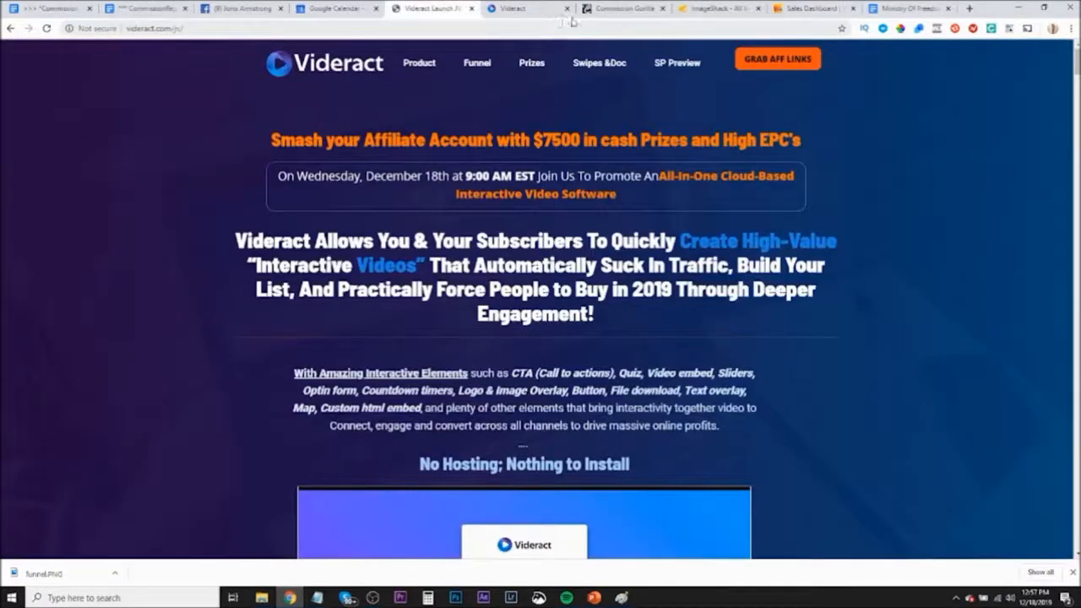
left_click(615, 10)
scroll(453, 380, "down", 4)
scroll(454, 393, "up", 3)
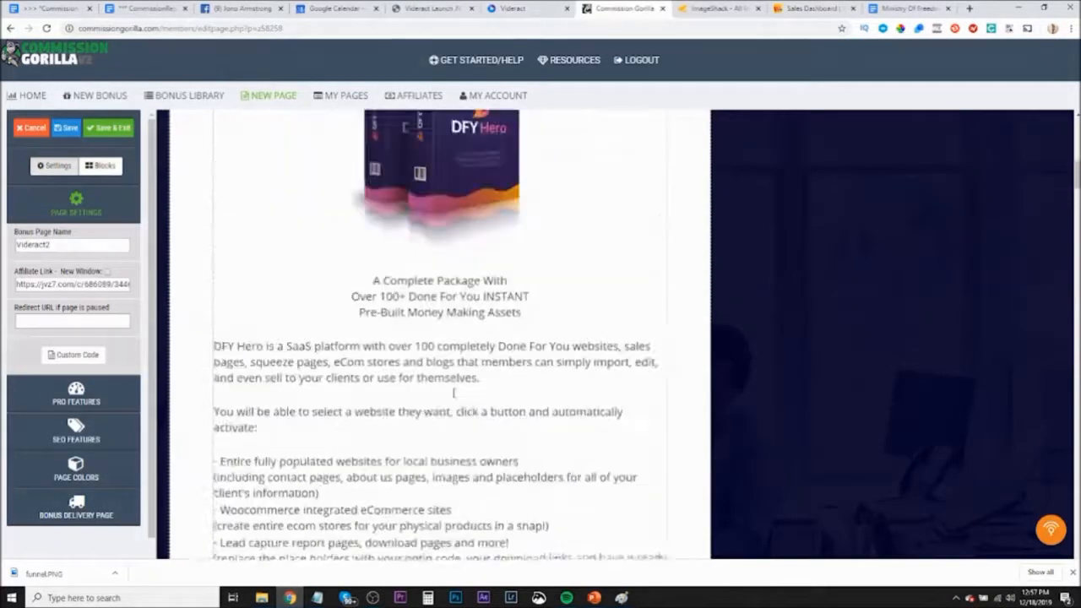
scroll(454, 393, "up", 2)
left_click(429, 8)
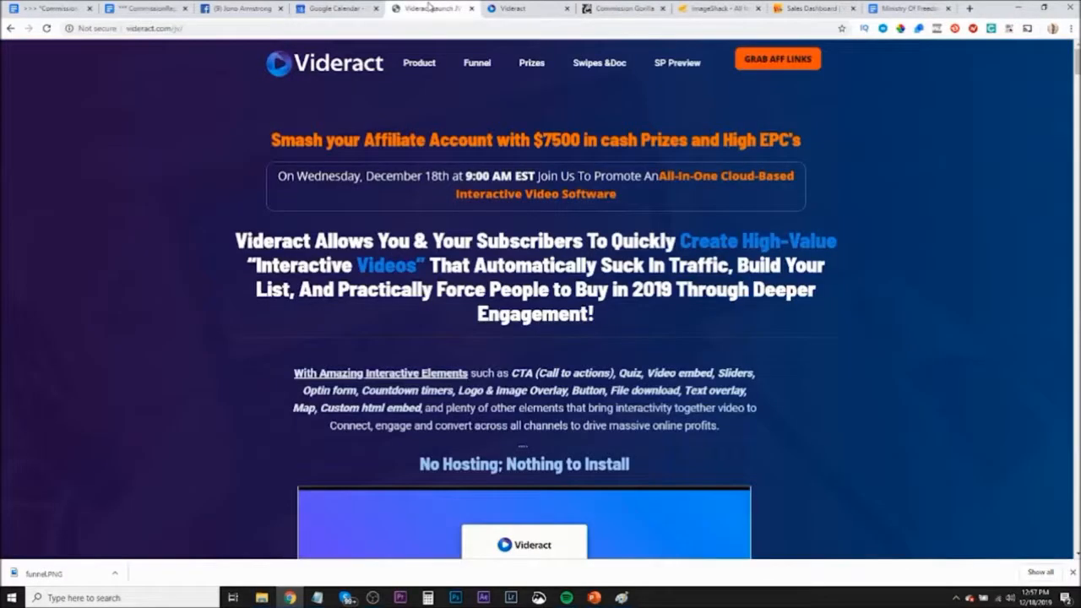
left_click(623, 8)
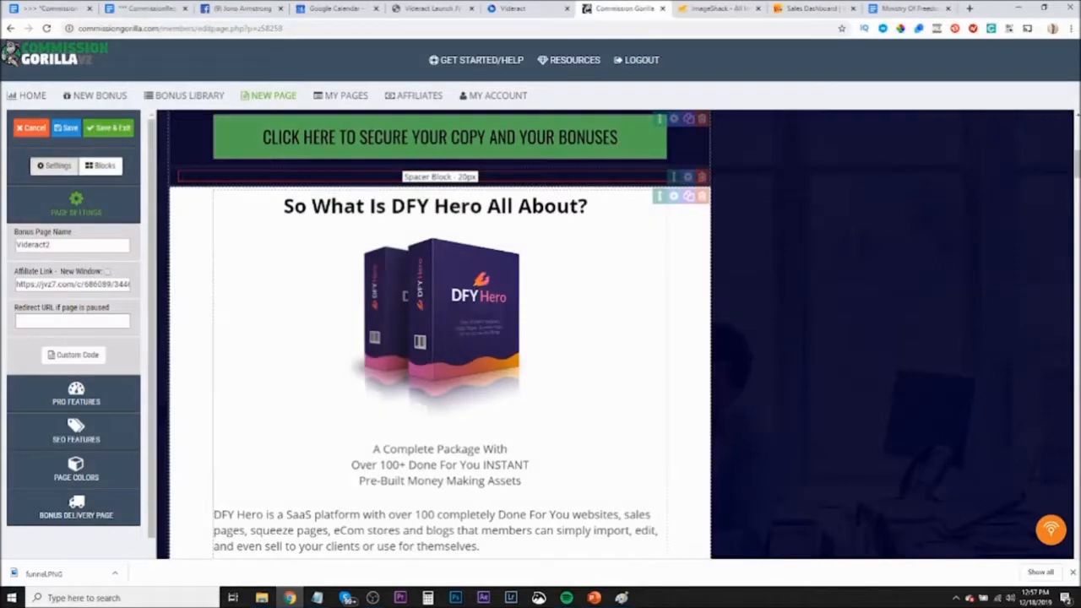
Find the Videract product box image on the Videract launch page and copy its image address
left_click(431, 9)
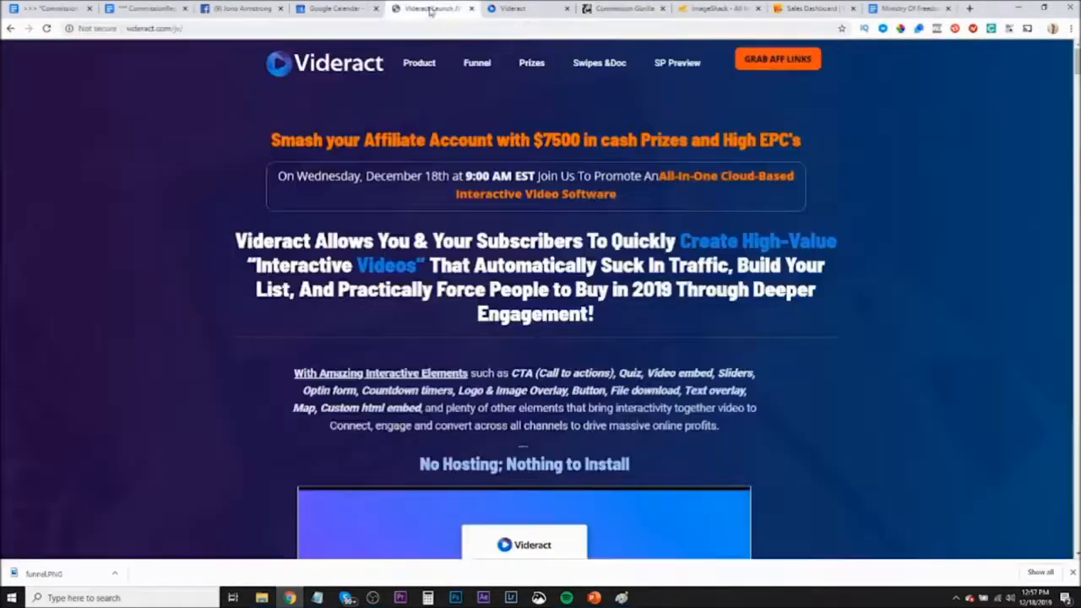
scroll(505, 360, "down", 5)
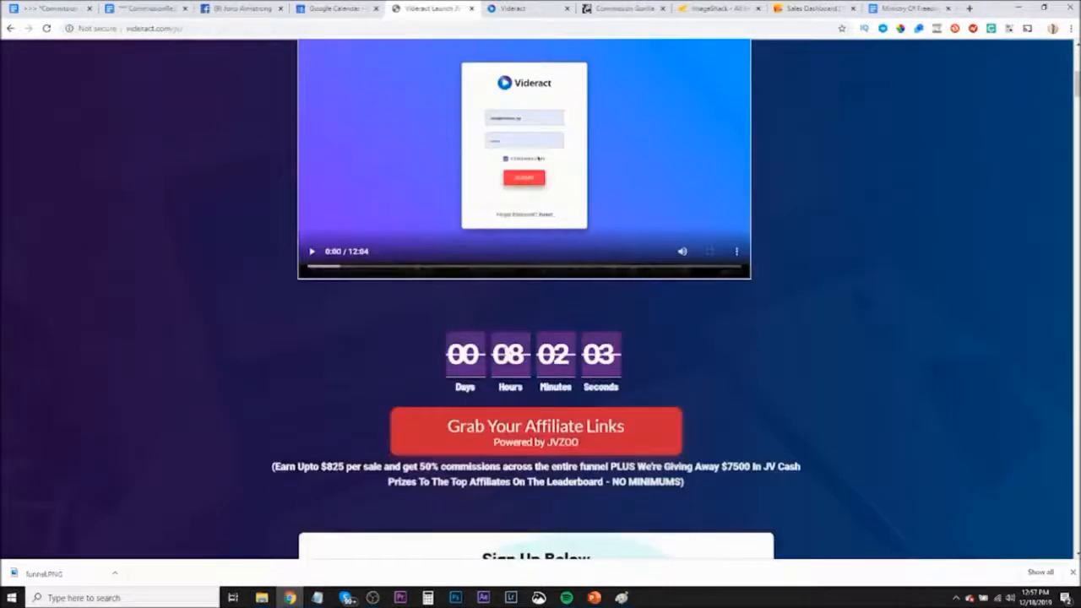
scroll(509, 349, "down", 10)
scroll(508, 348, "down", 3)
scroll(507, 348, "up", 3)
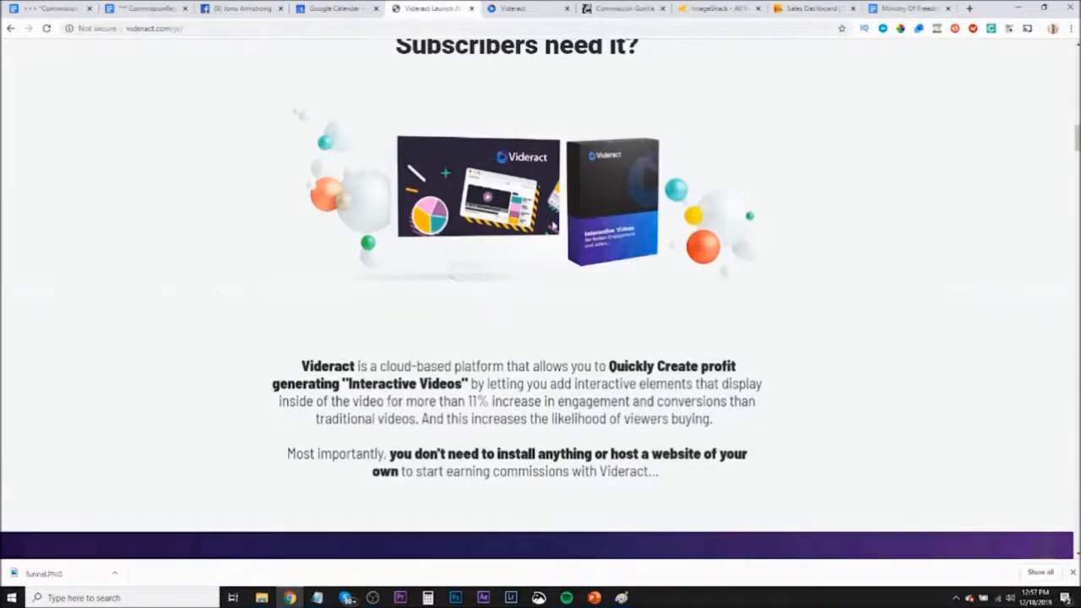
right_click(617, 180)
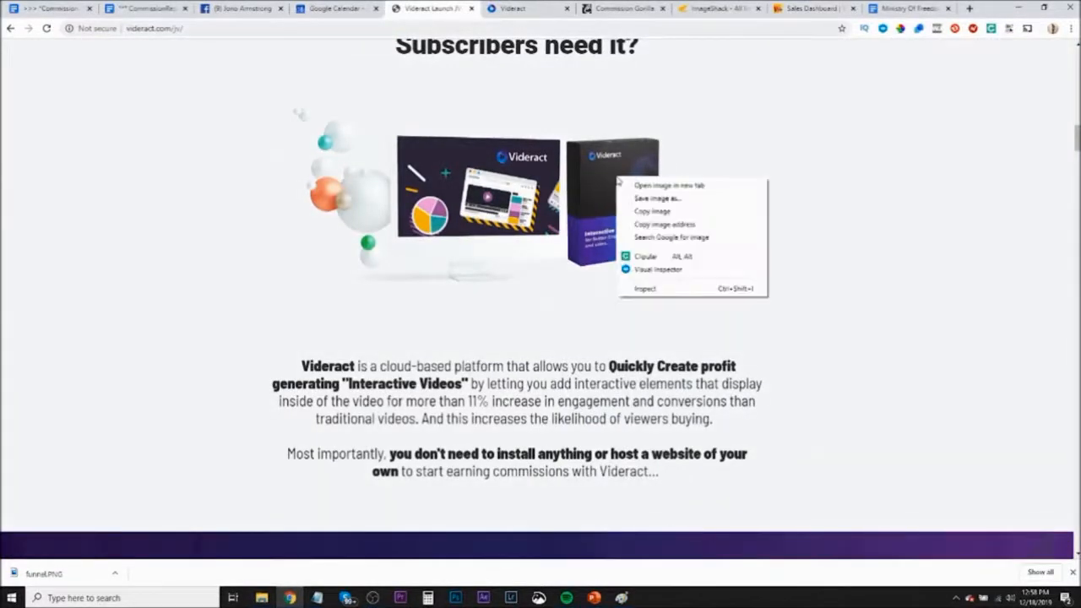
left_click(674, 226)
Switch to Commission Gorilla and delete the DFY Hero product box image under the "So What Is DFY Hero All About?" heading
left_click(610, 8)
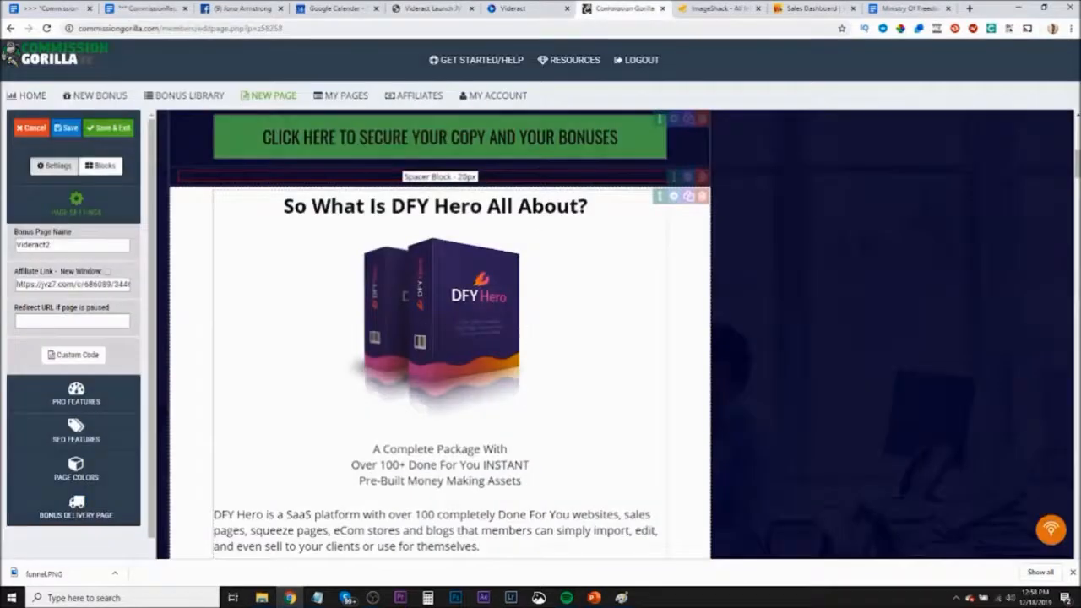
left_click(531, 336)
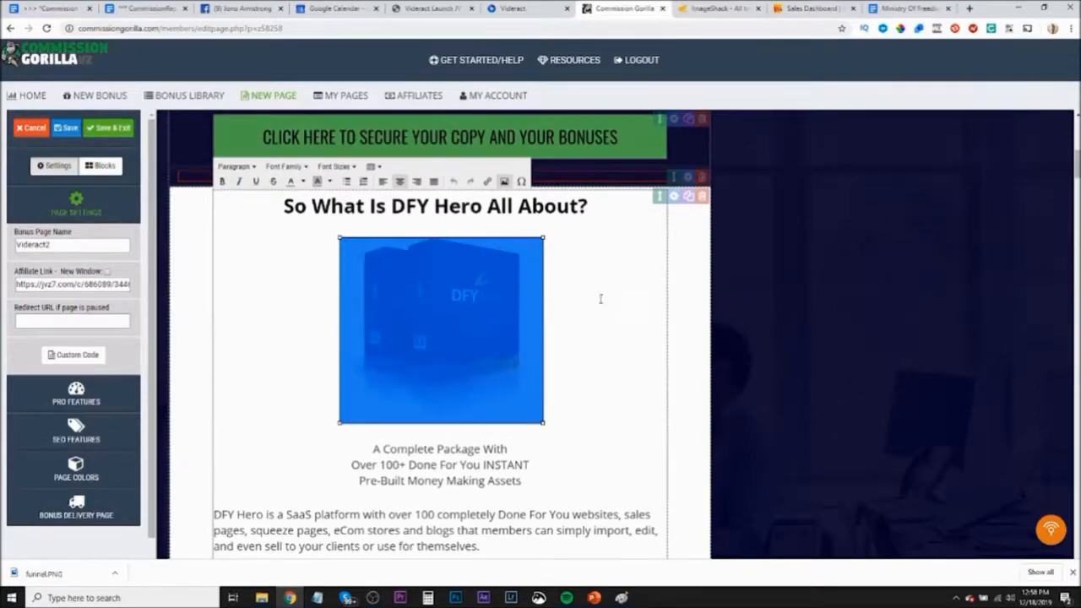
left_click(620, 354)
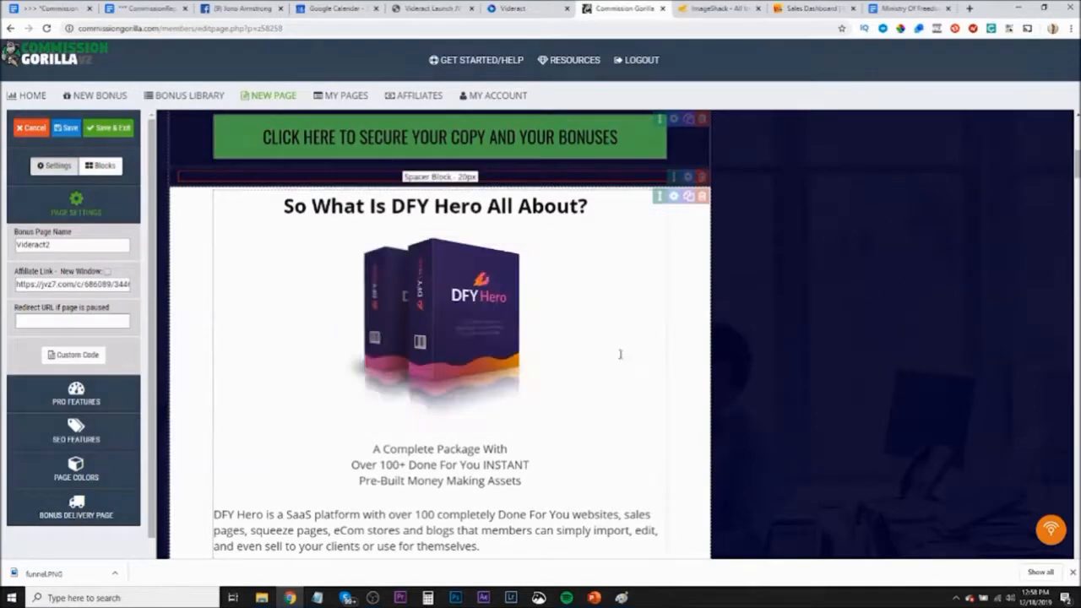
left_click(548, 373)
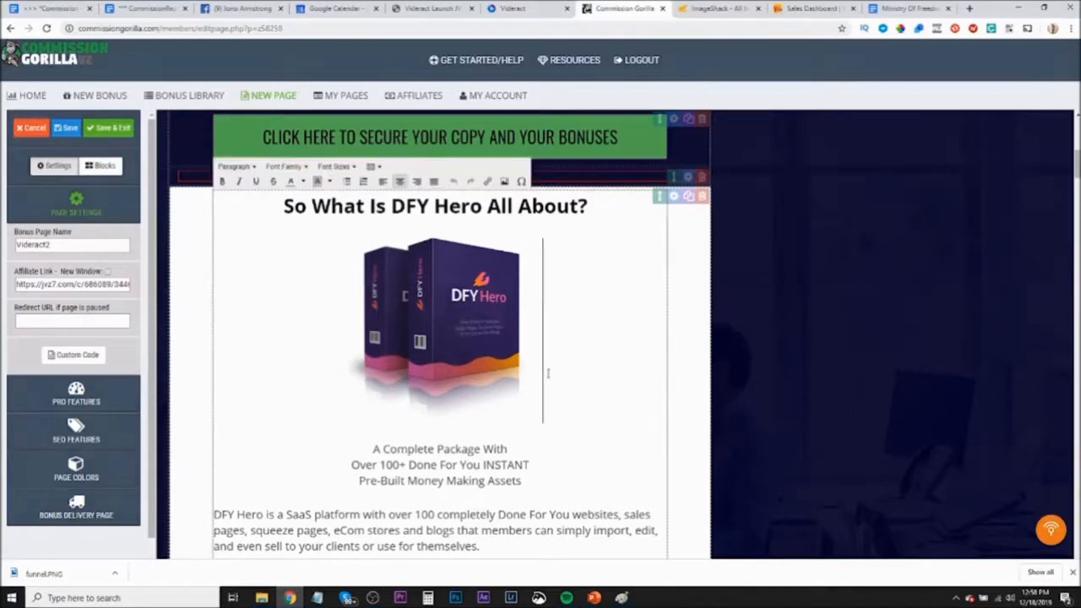
left_click_drag(544, 374, 334, 344)
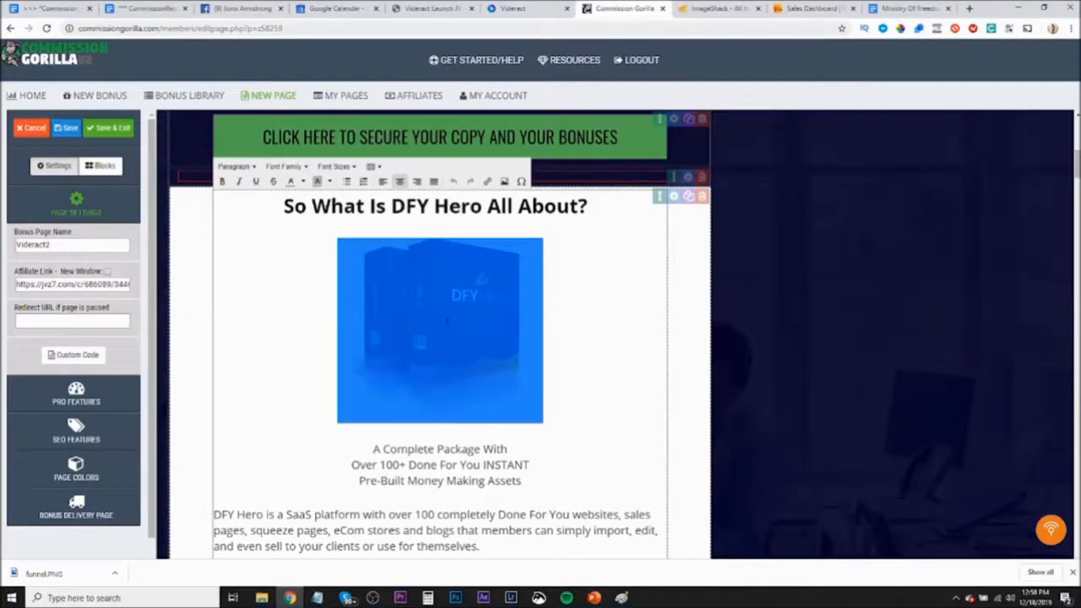
key("Delete")
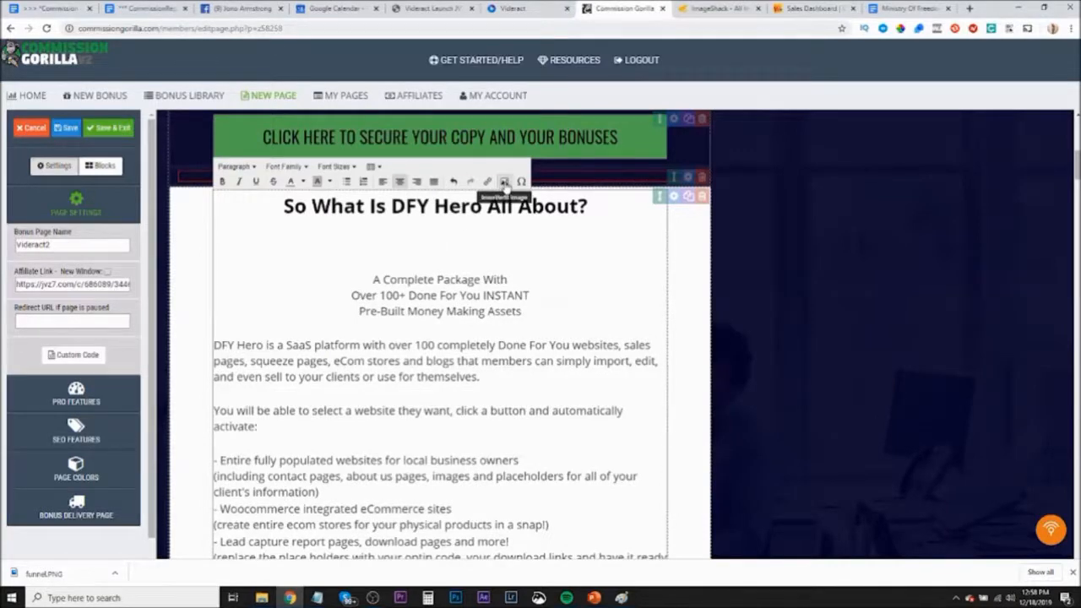
Insert the Videract product image from the copied address under the section heading and shrink it to fit within the text column
left_click(504, 182)
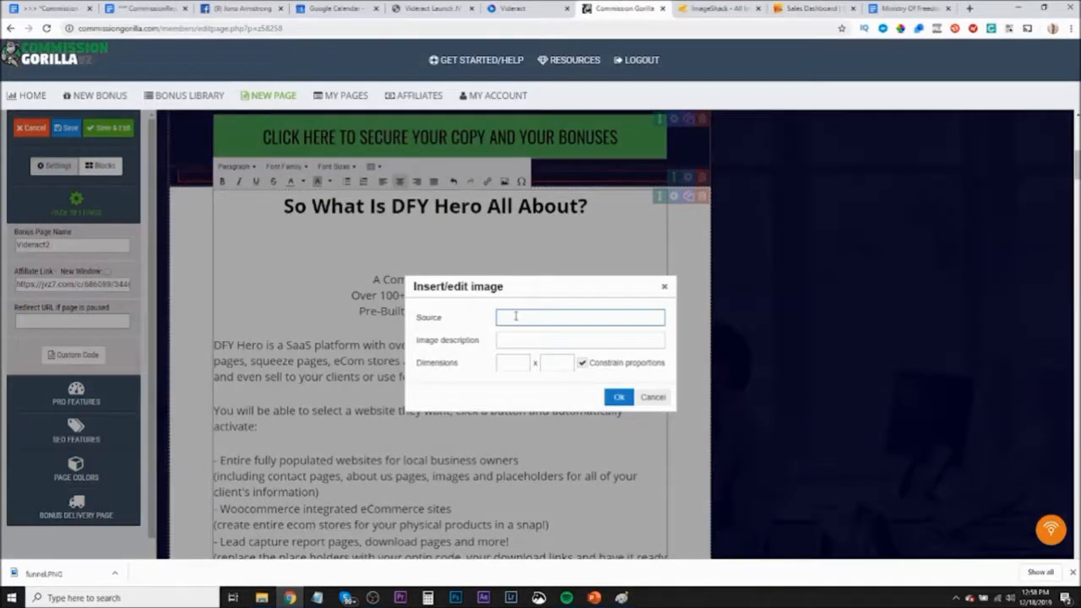
right_click(516, 315)
left_click(544, 404)
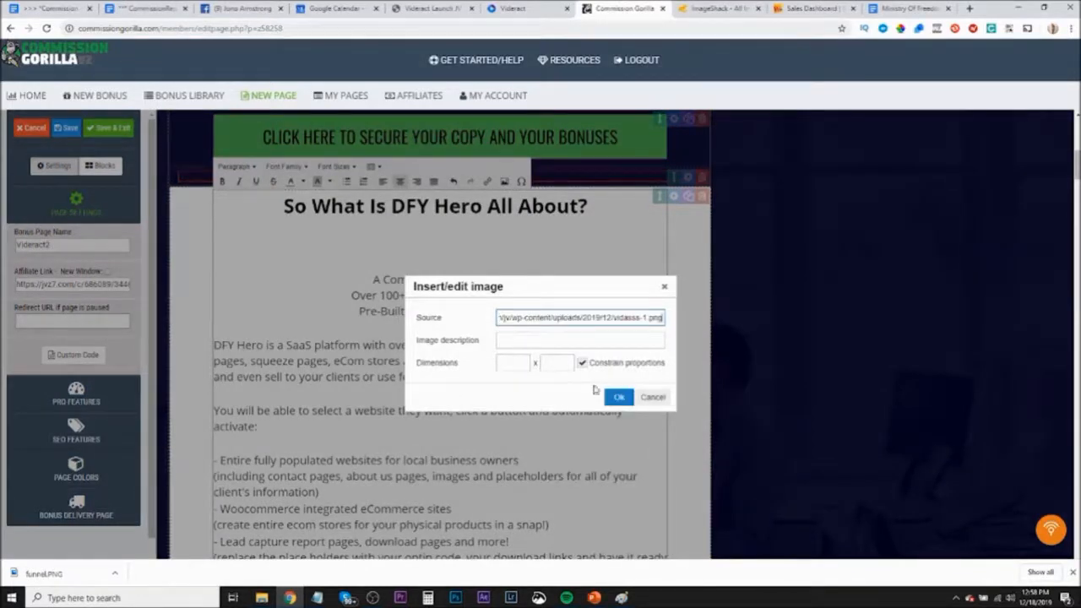
left_click(618, 397)
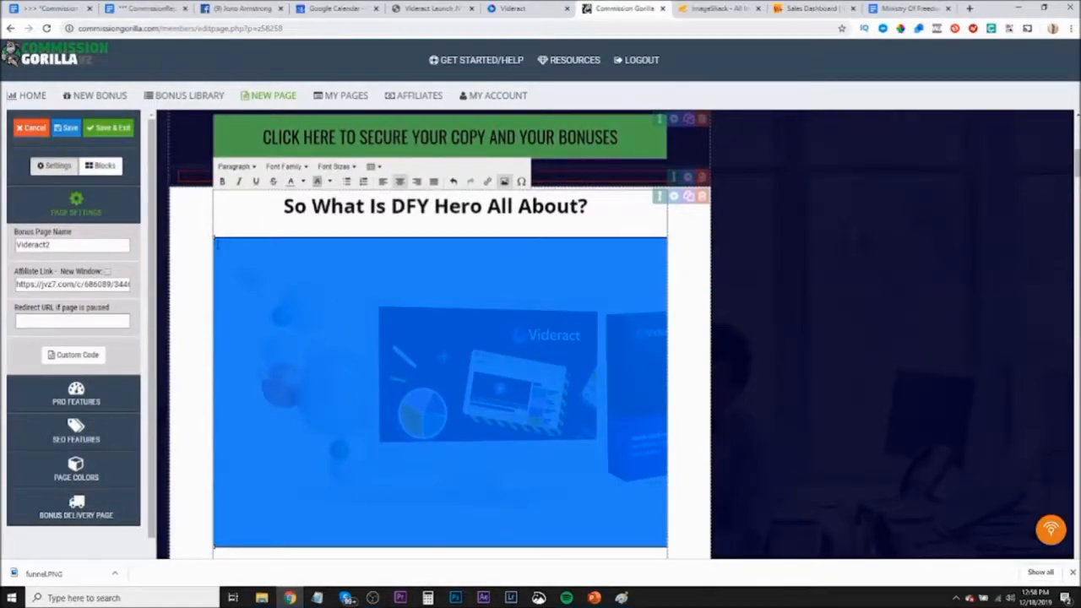
left_click_drag(212, 236, 514, 408)
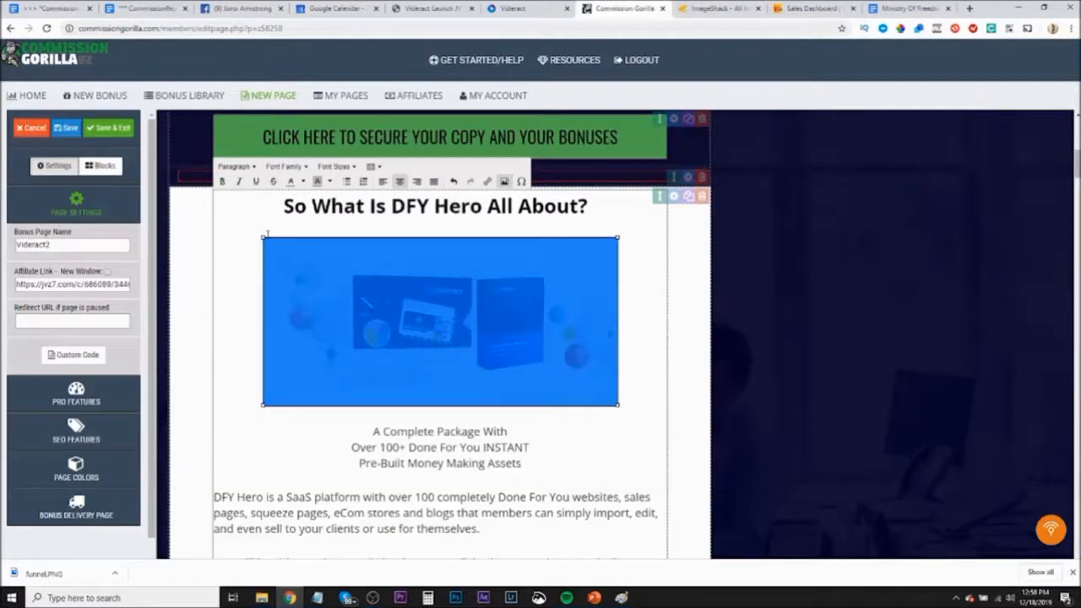
left_click_drag(262, 237, 272, 237)
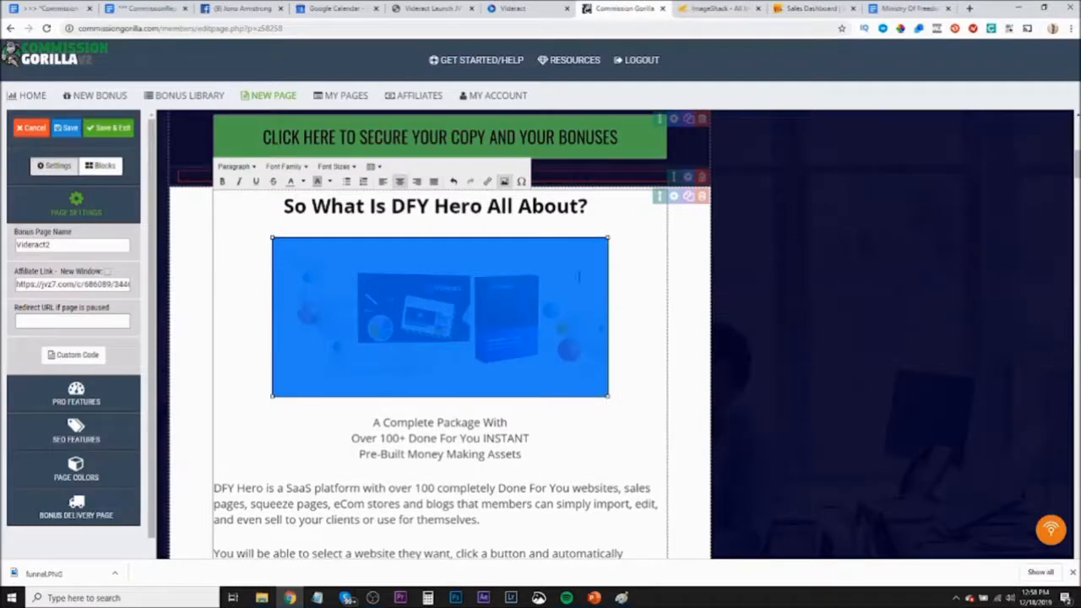
Replace "DFY Hero" with "VidReact" in the "So What Is DFY Hero All About?" heading and copy the new name
left_click(613, 280)
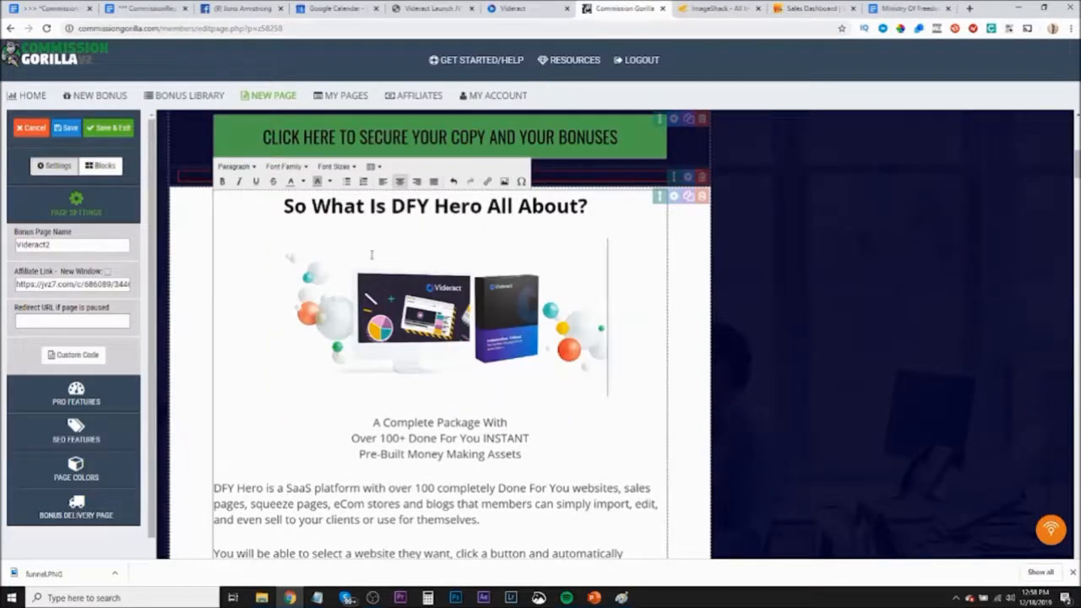
left_click_drag(391, 206, 482, 206)
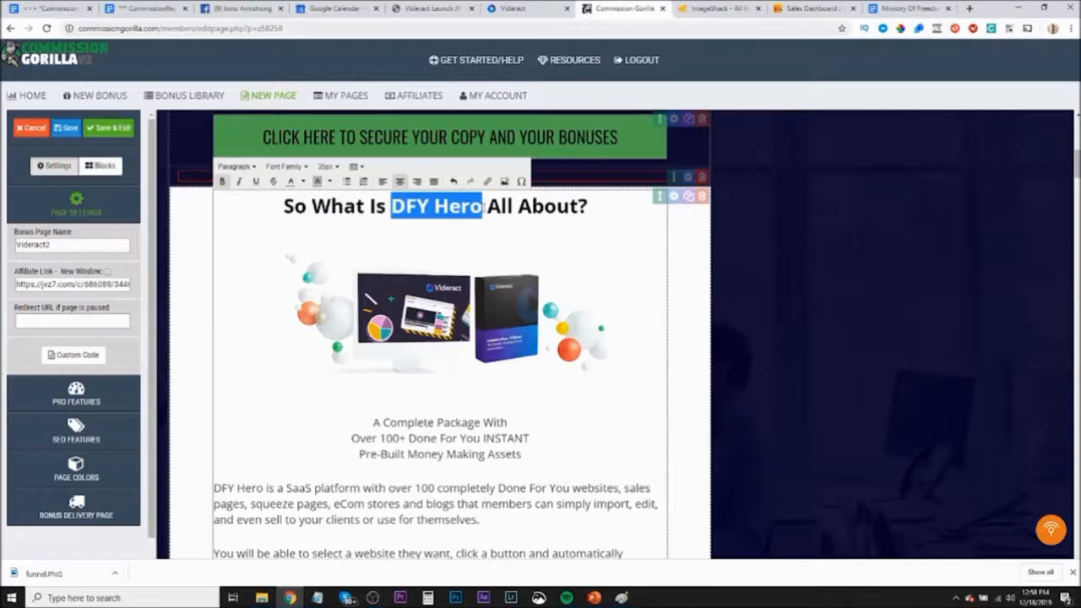
type("VidReact")
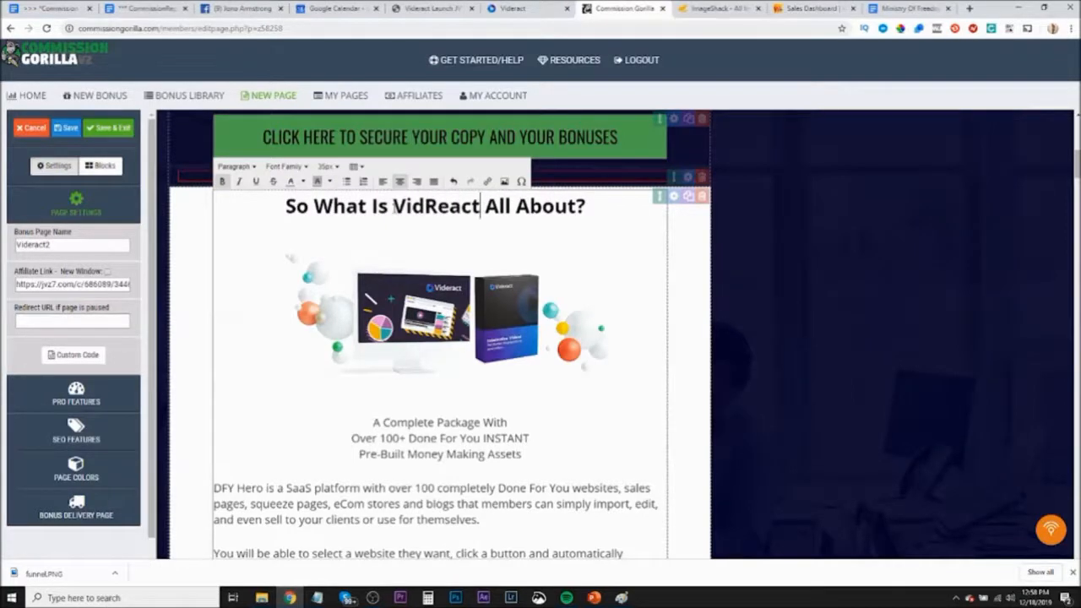
left_click_drag(392, 206, 481, 210)
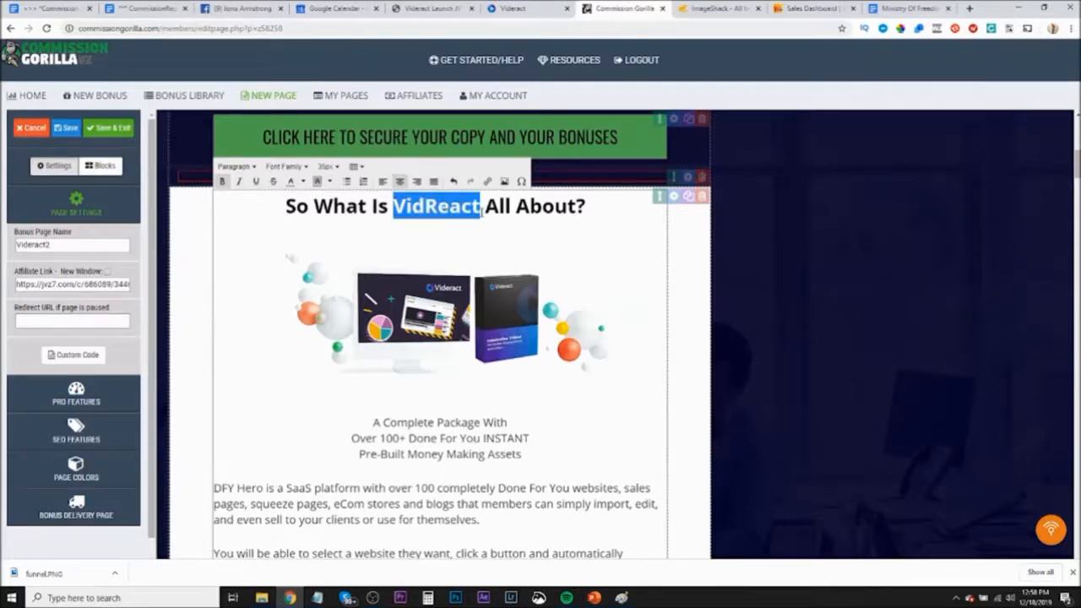
right_click(481, 210)
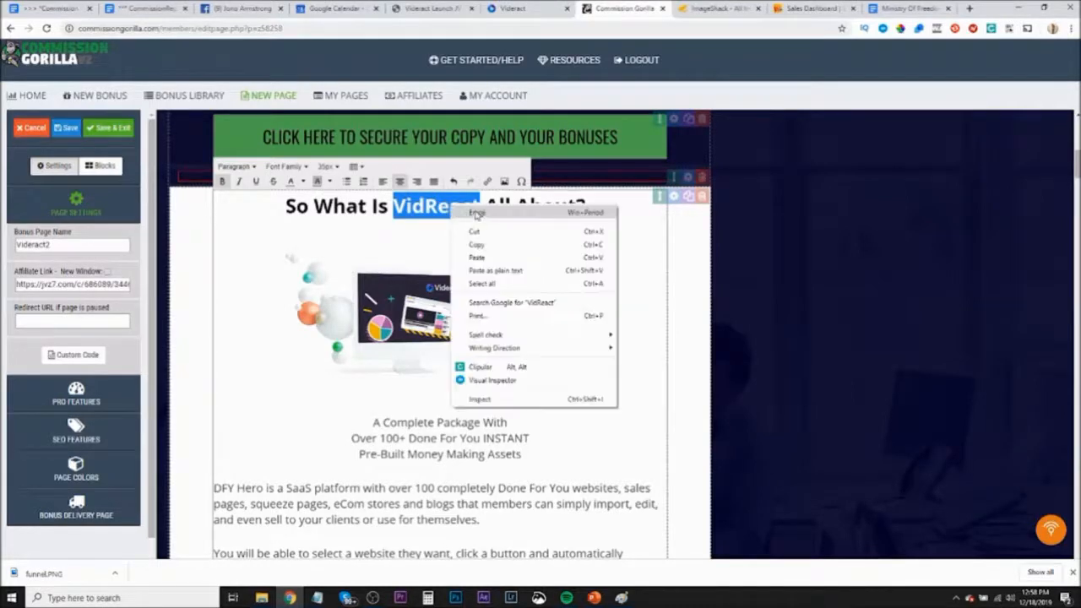
left_click(490, 246)
Replace "DFY Hero" with "VidReact" in the heading above the demo video
scroll(416, 346, "down", 4)
scroll(415, 346, "down", 15)
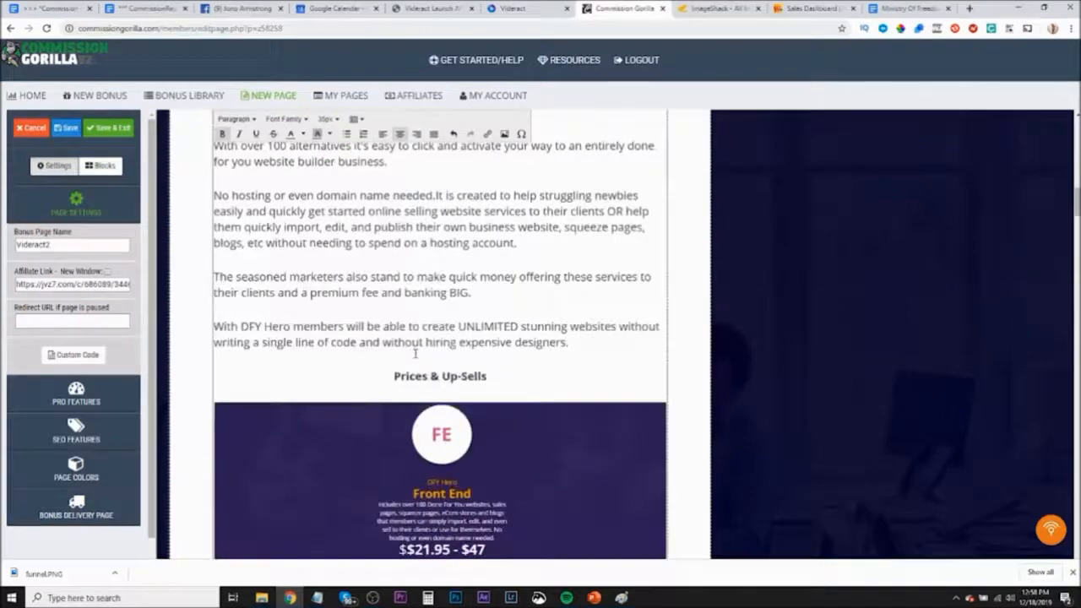
scroll(416, 346, "down", 1)
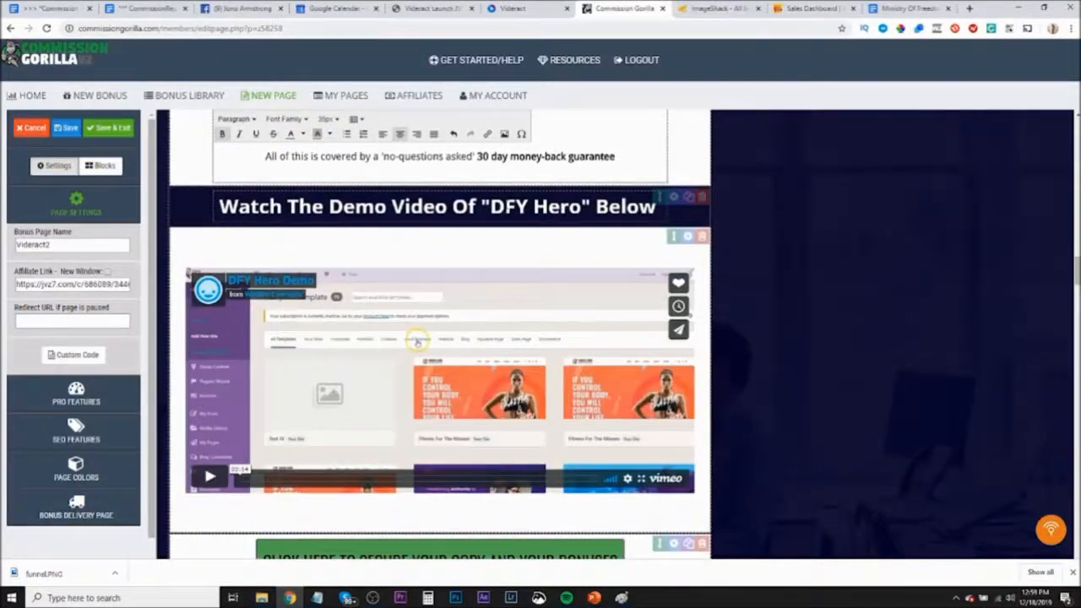
left_click_drag(492, 204, 578, 206)
type("VidReacto")
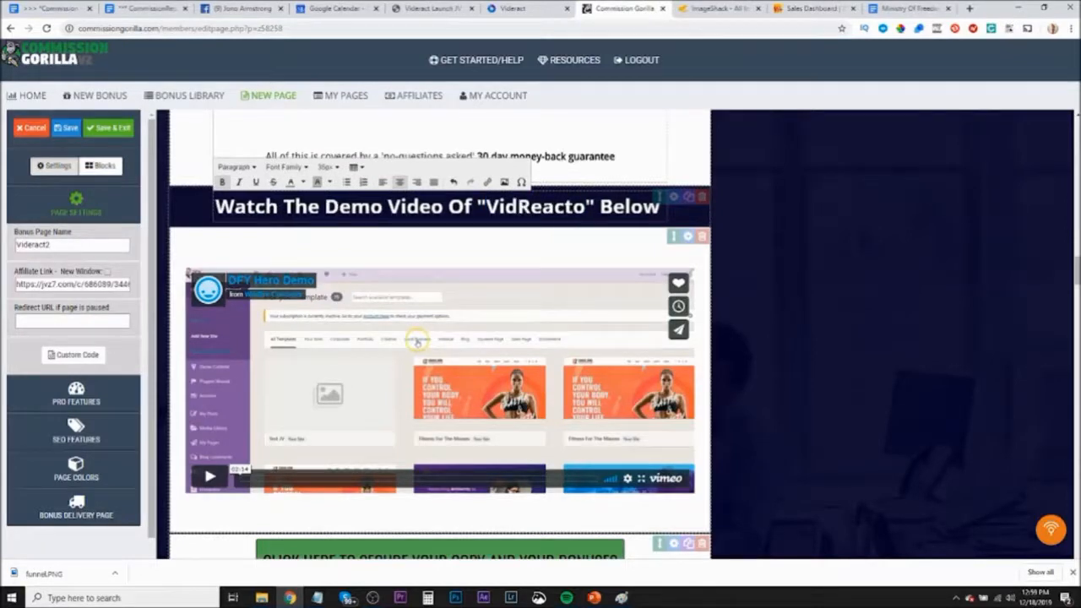
key("BackSpace")
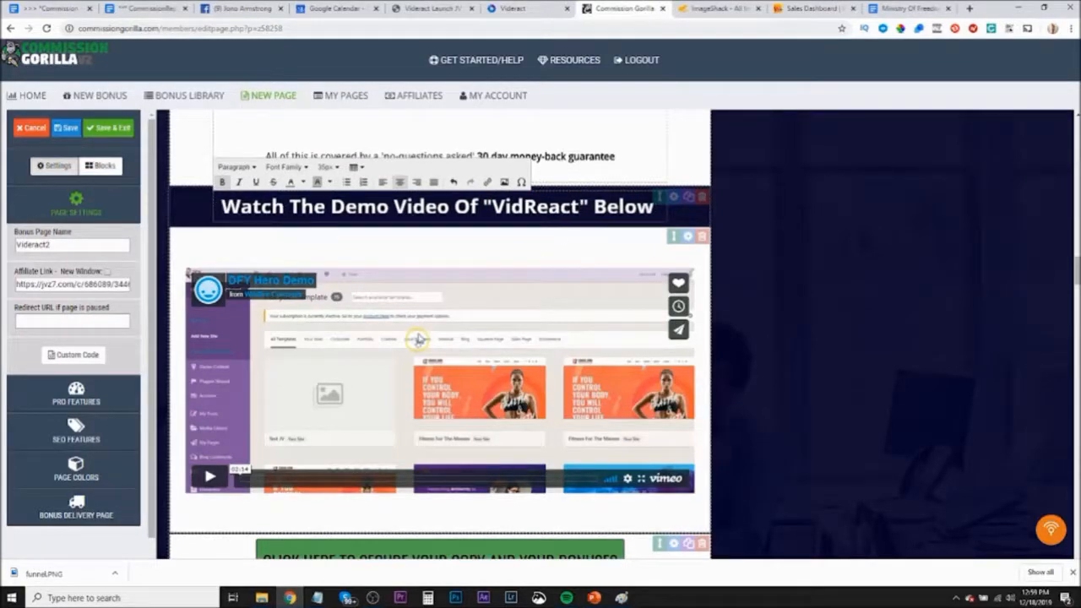
Replace "DFY Hero" with the copied product name in the "Get DFY Hero Now And Get All The Bonuses Below:" heading
scroll(420, 336, "down", 4)
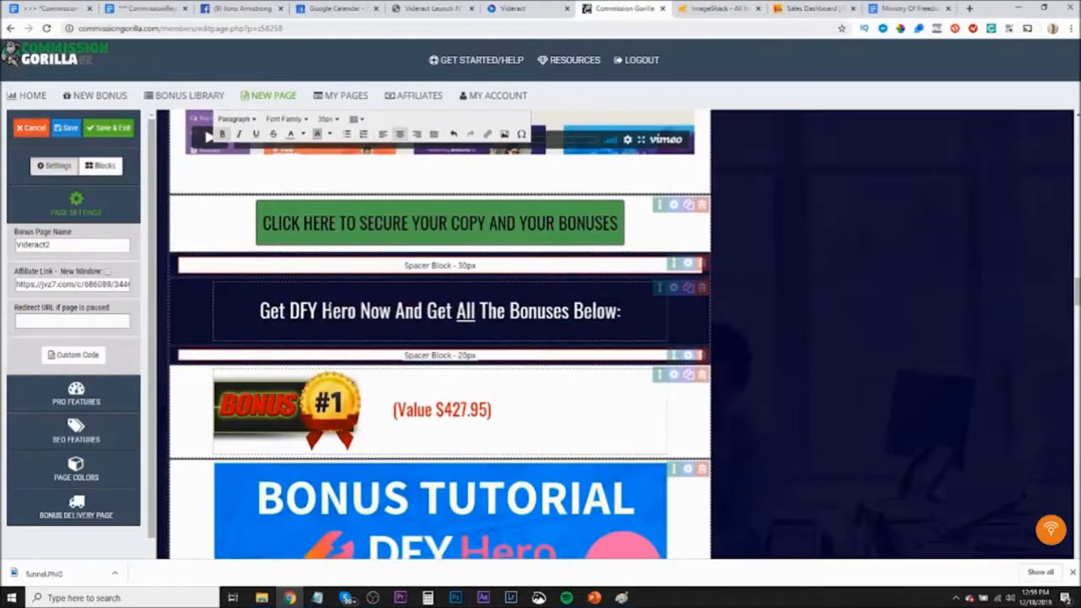
left_click_drag(355, 311, 290, 311)
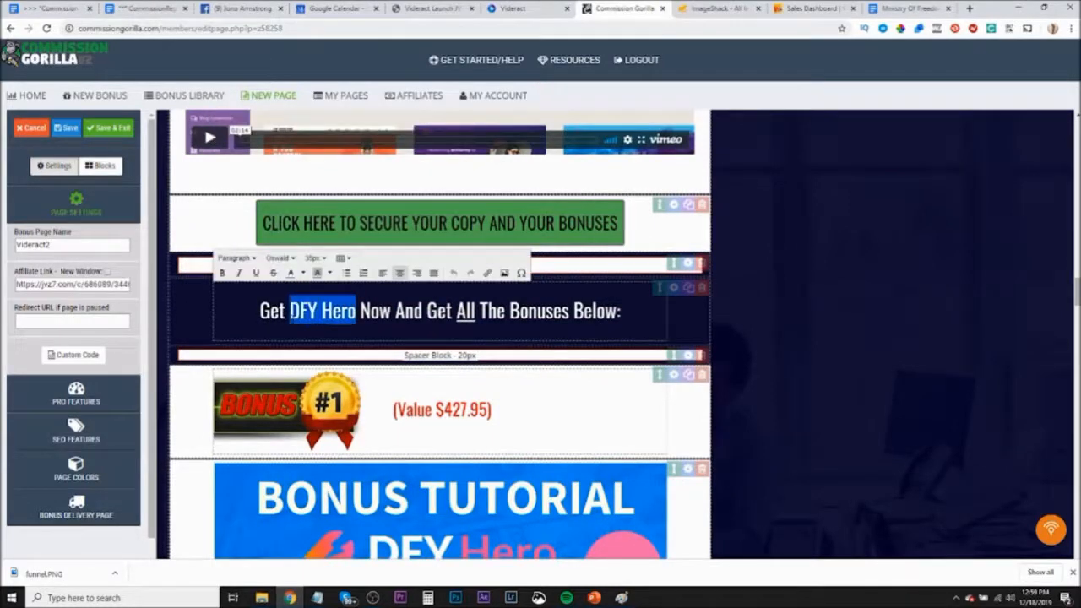
key("ctrl+v")
Find and select the three centered lines beginning "A Complete Package With" beneath the Videract product image
scroll(816, 376, "up", 15)
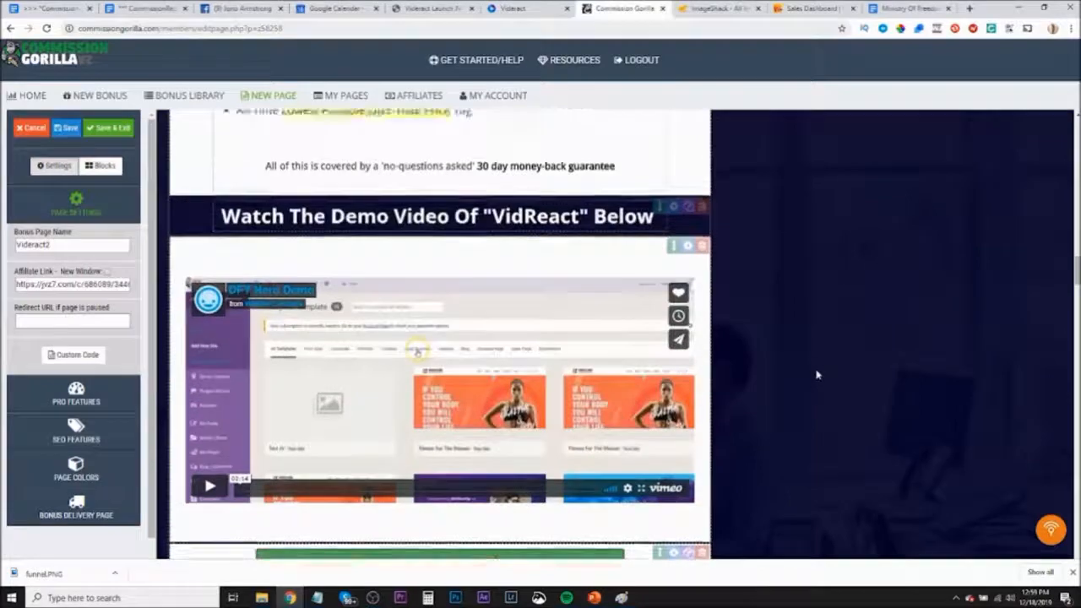
scroll(417, 399, "up", 8)
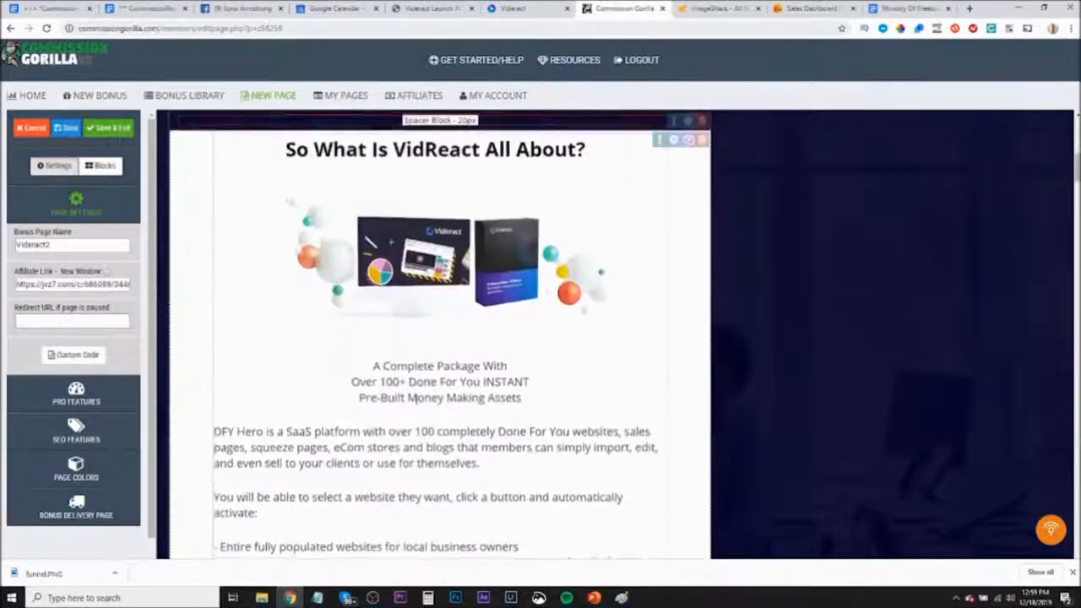
scroll(409, 411, "down", 3)
left_click(439, 461)
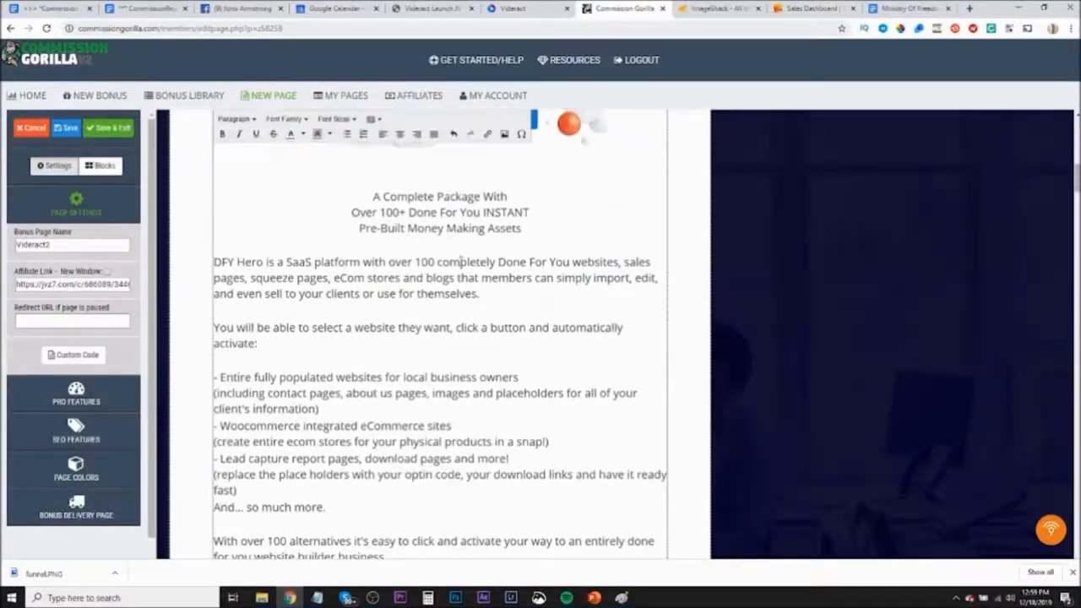
left_click_drag(372, 196, 527, 228)
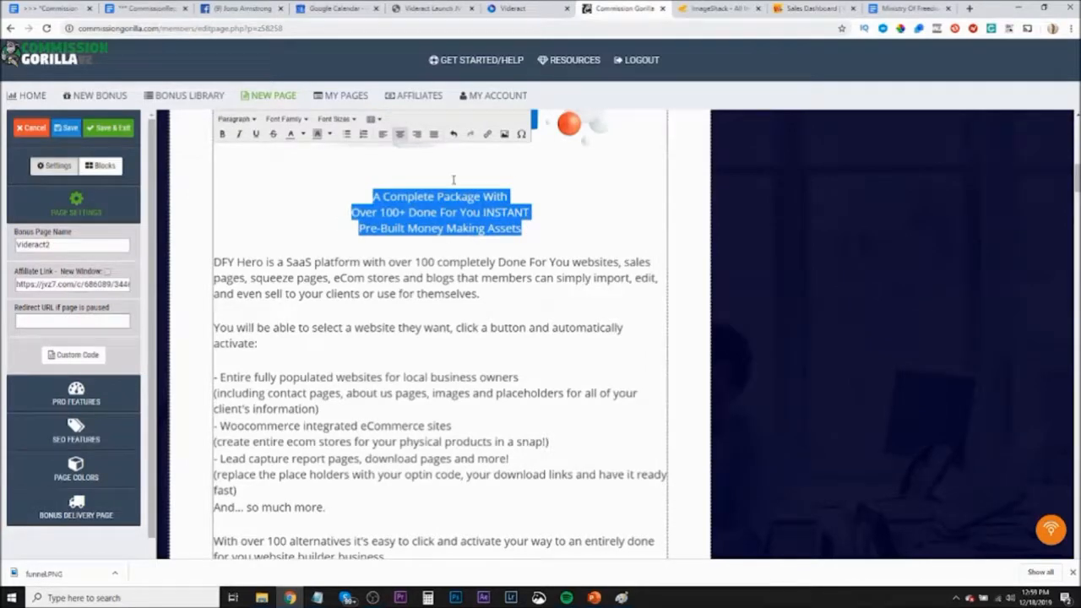
Switch to the Videract sales page and copy the benefits from "Powerful Call-To-Action Videos" through "affiliate commissions generator"
left_click(512, 8)
scroll(777, 270, "up", 5)
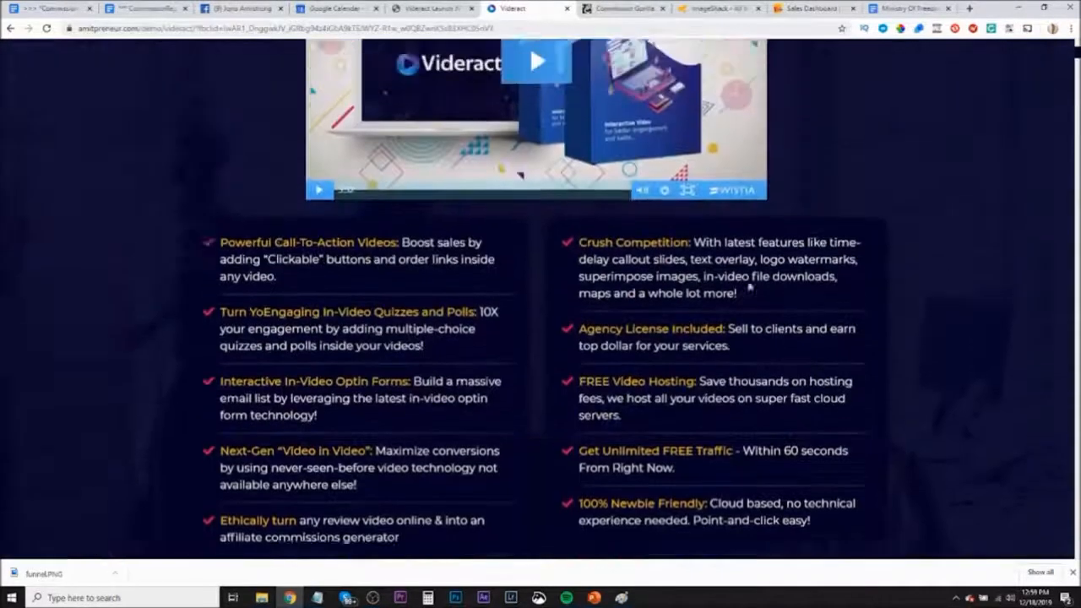
scroll(529, 380, "up", 4)
scroll(529, 380, "down", 5)
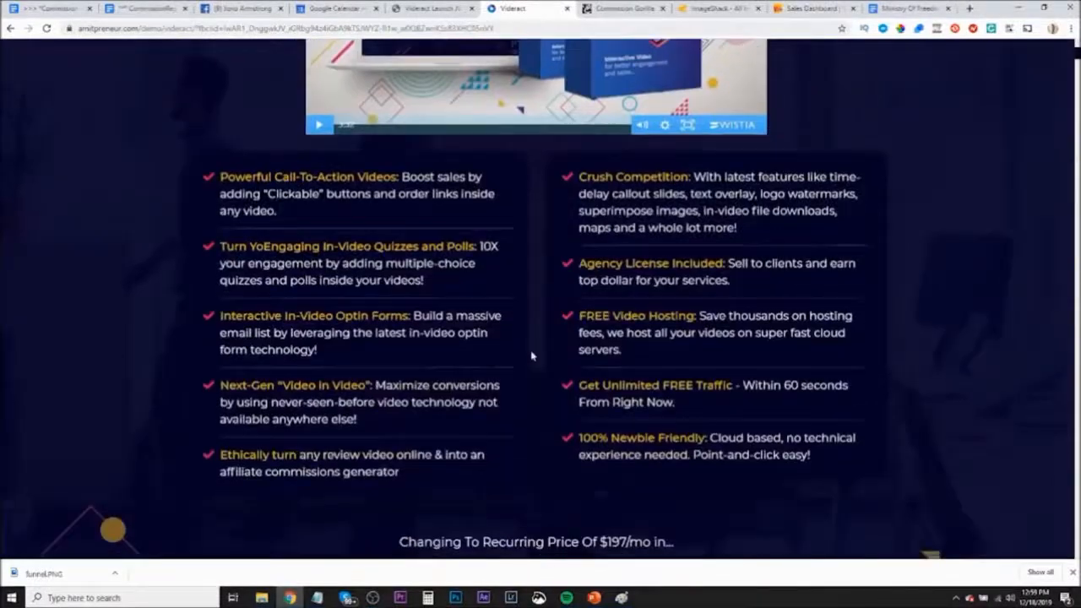
scroll(531, 355, "down", 1)
left_click_drag(221, 126, 405, 426)
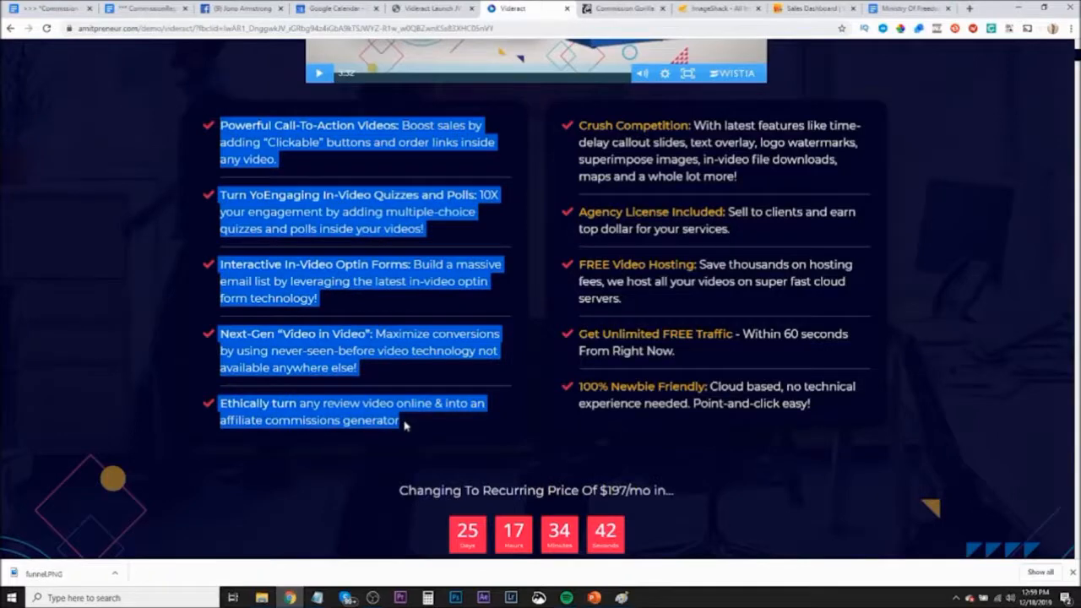
right_click(256, 143)
left_click(272, 149)
Open Notepad, paste the copied Videract benefits as plain text and reposition the window
left_click(151, 600)
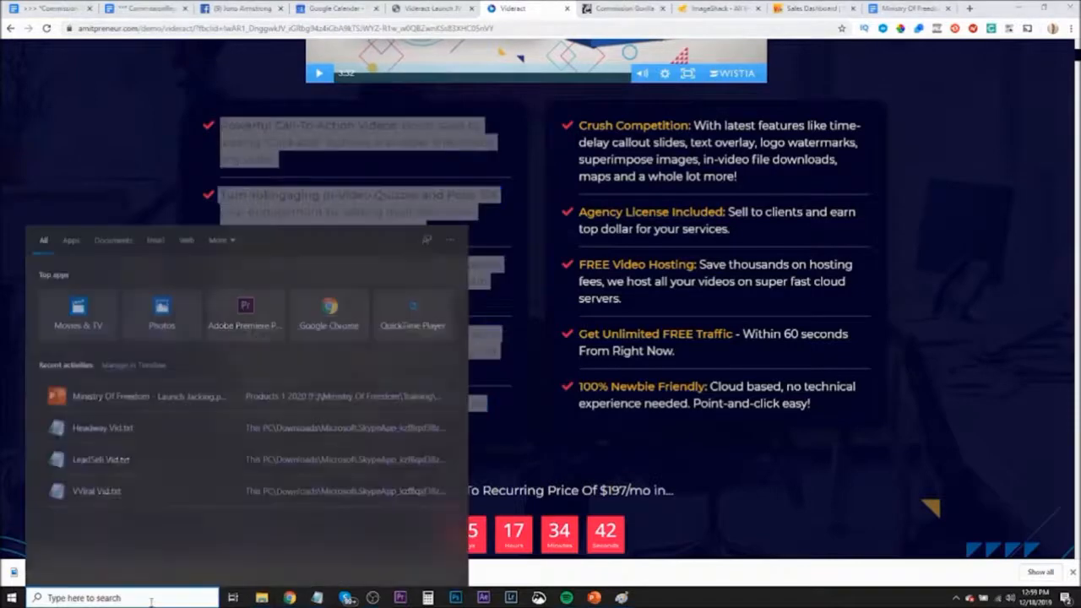
type("notepad")
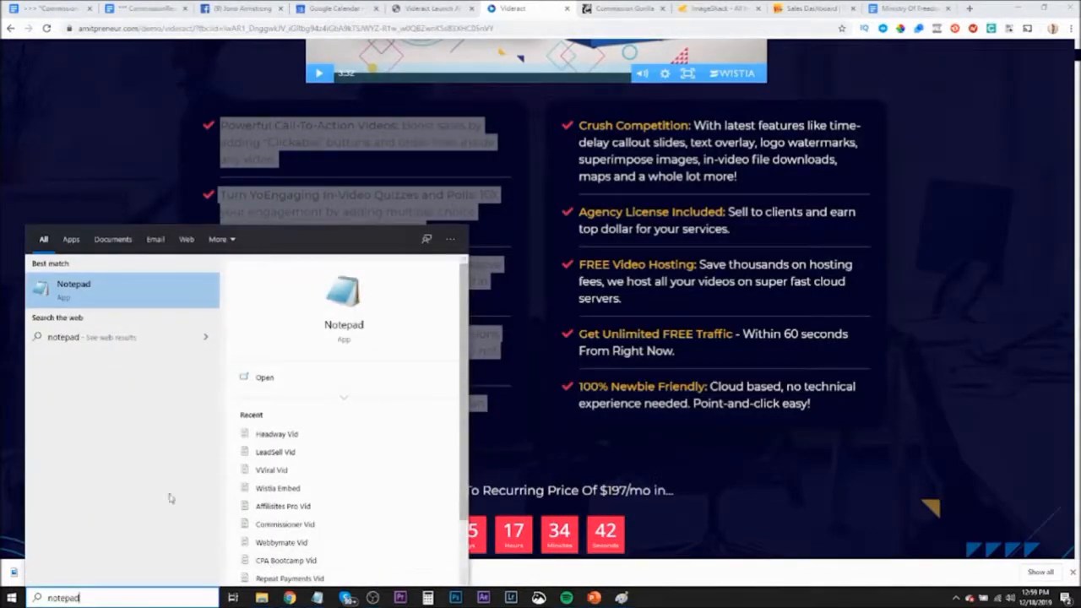
left_click(68, 295)
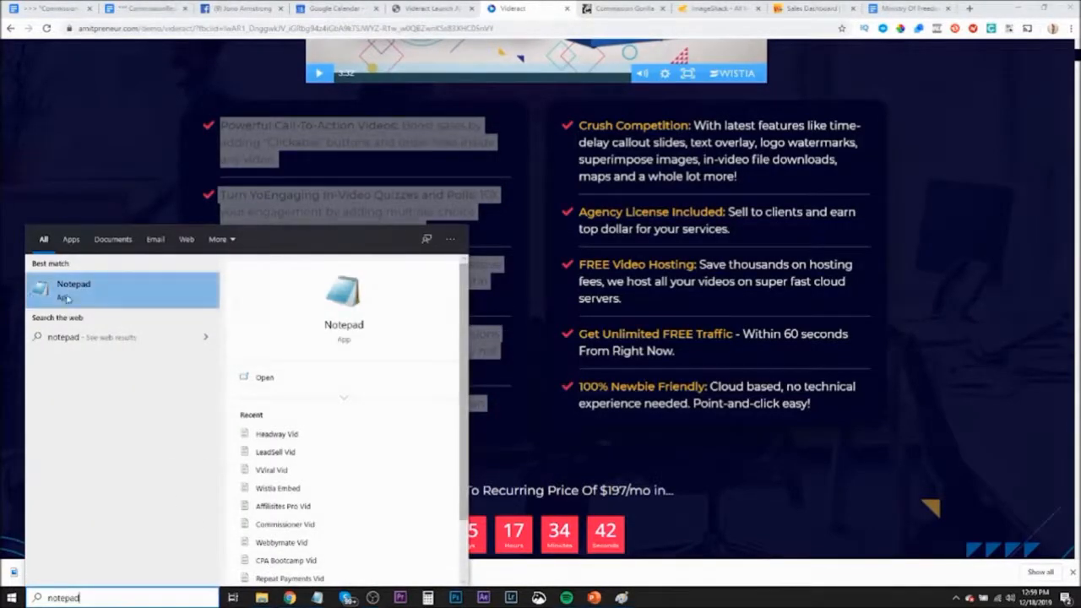
key("ctrl+v")
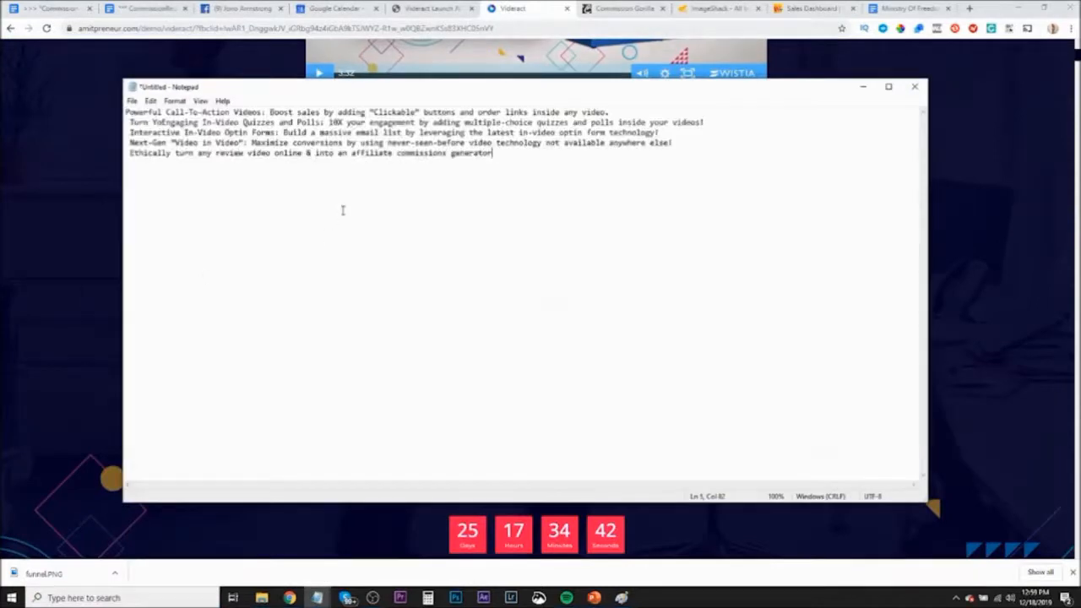
left_click_drag(340, 92, 423, 161)
Remove the leading spaces from the second to fifth benefit lines and copy all five lines
left_click(213, 184)
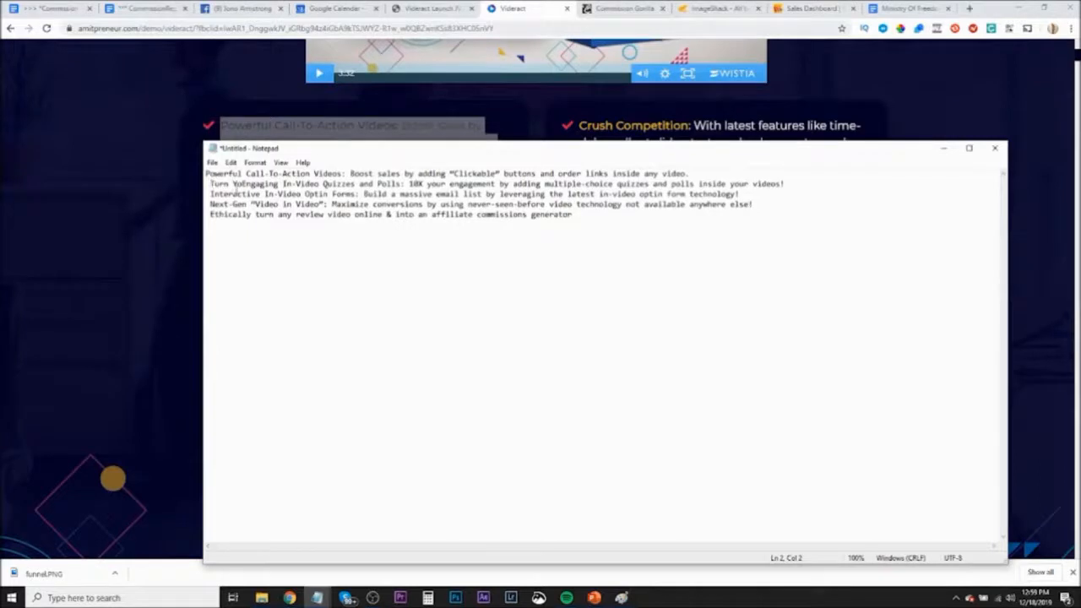
key("BackSpace")
left_click(211, 195)
key("BackSpace")
left_click(211, 205)
key("BackSpace")
key("BackSpace")
left_click_drag(577, 218, 206, 173)
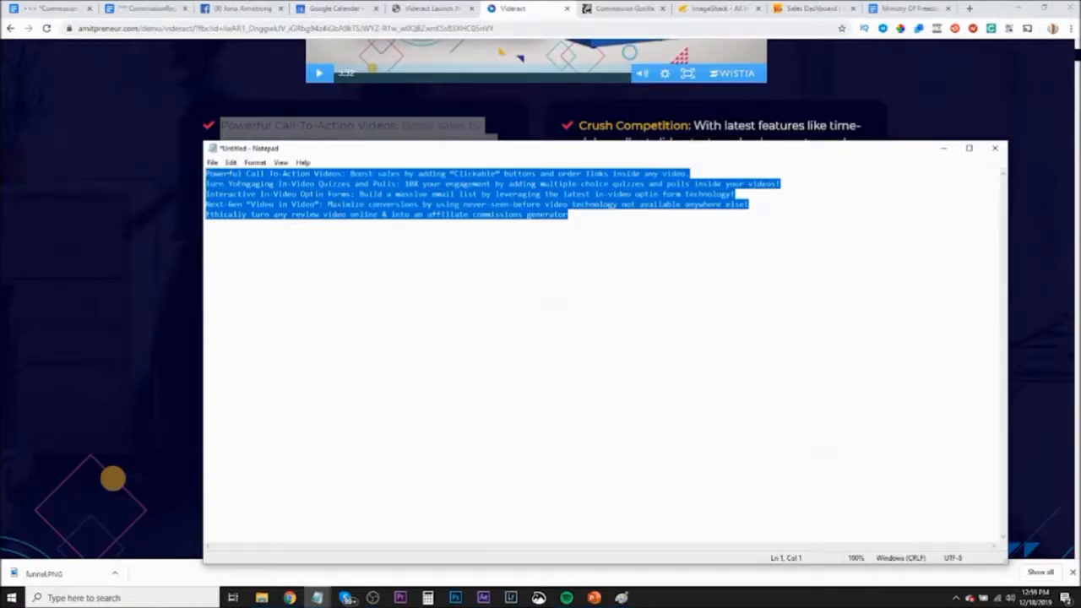
Return to the Commission Gorilla page and replace the three "A Complete Package With" lines with the cleaned Videract benefits
left_click(943, 148)
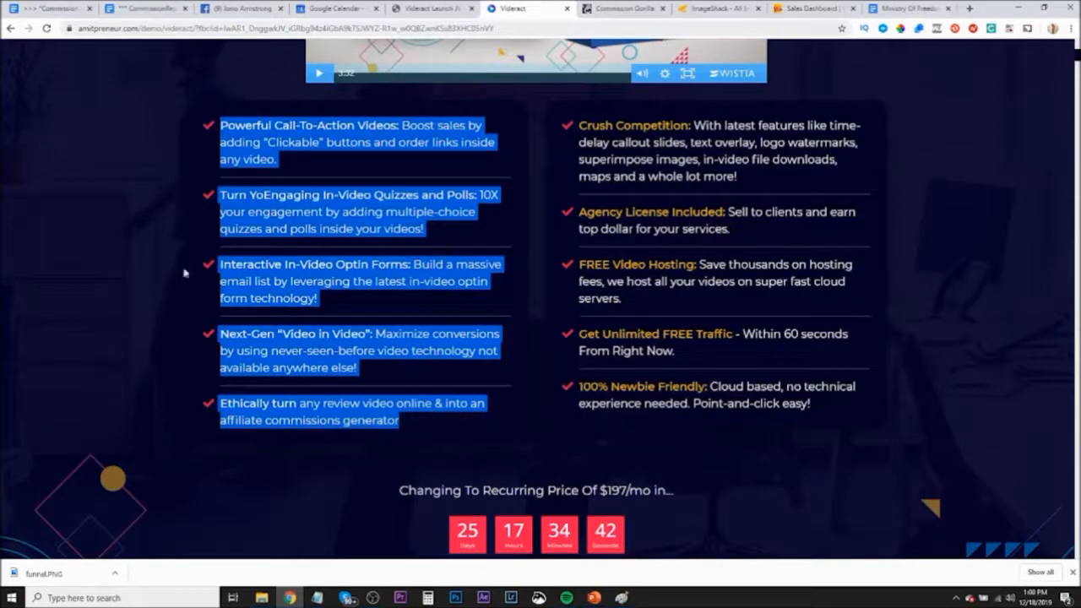
left_click(620, 9)
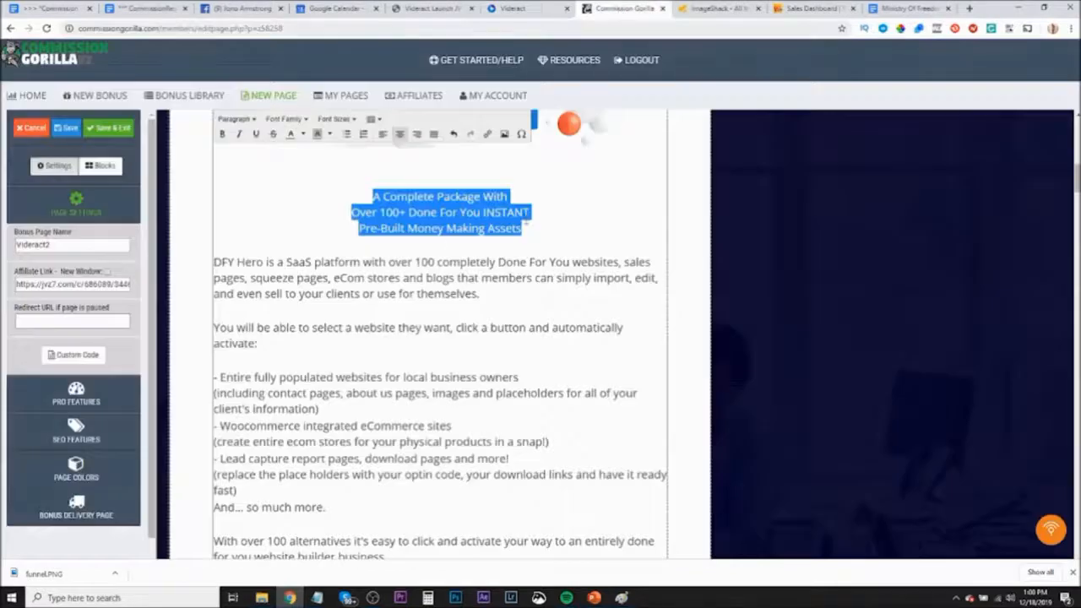
left_click(556, 229)
left_click_drag(524, 228, 372, 191)
key("ctrl+v")
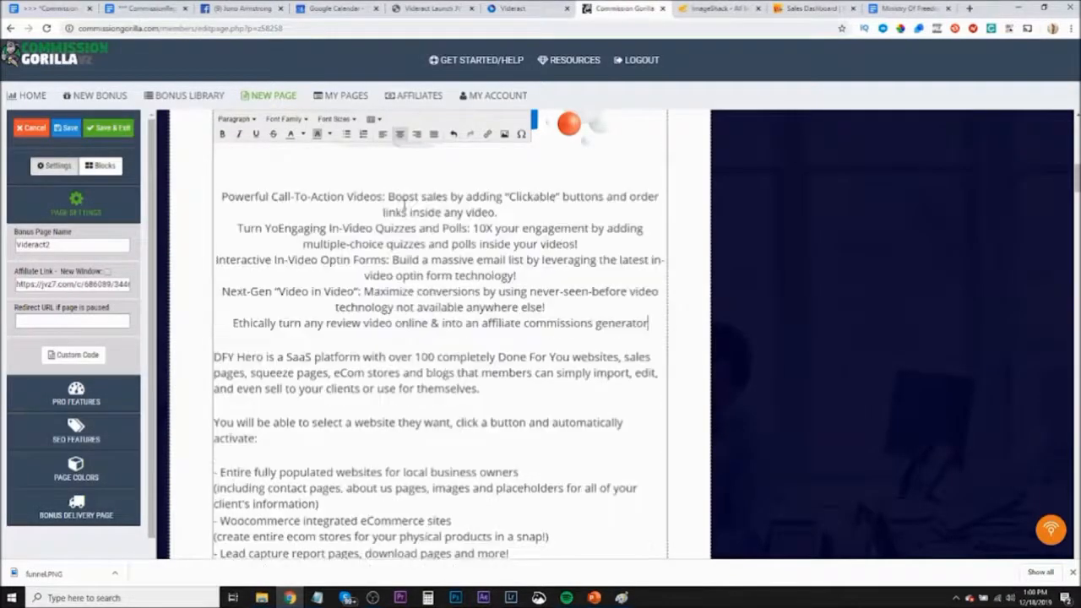
Format the five pasted Videract benefit lines as a bulleted list
left_click_drag(648, 324, 224, 187)
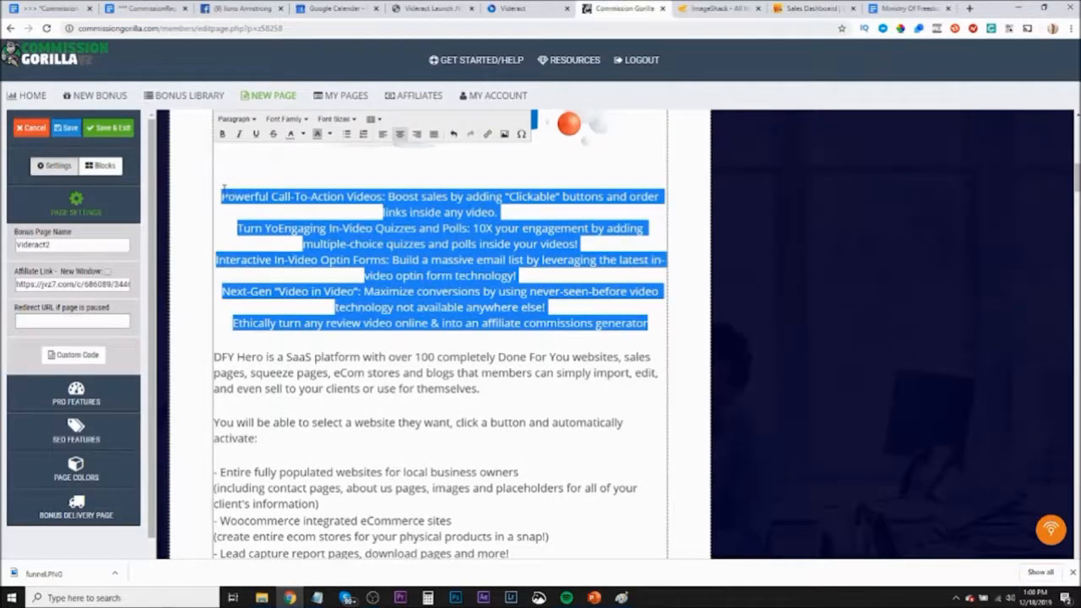
left_click(346, 133)
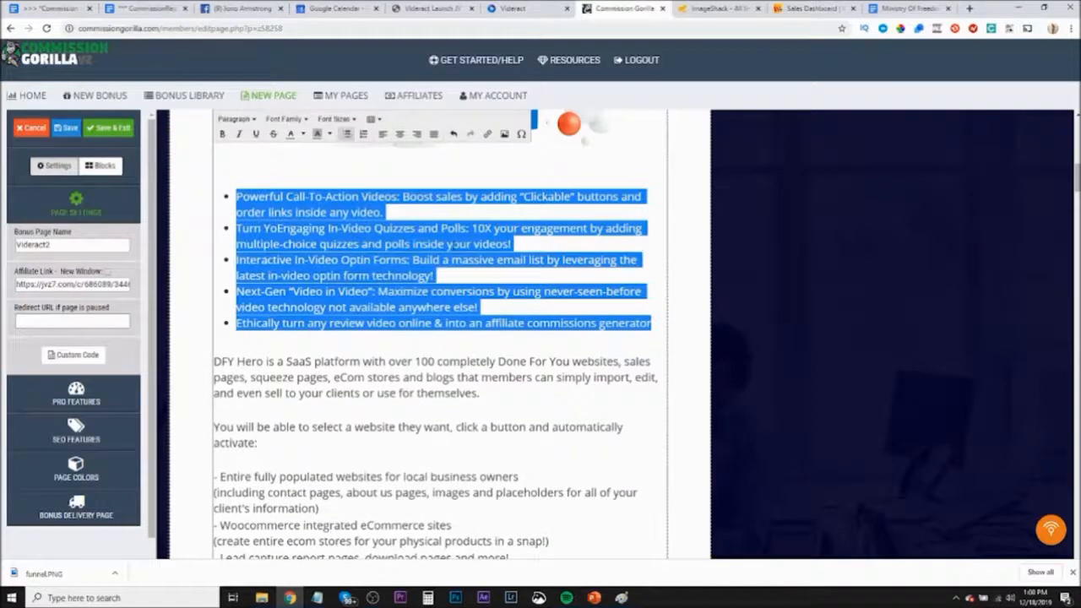
left_click(452, 244)
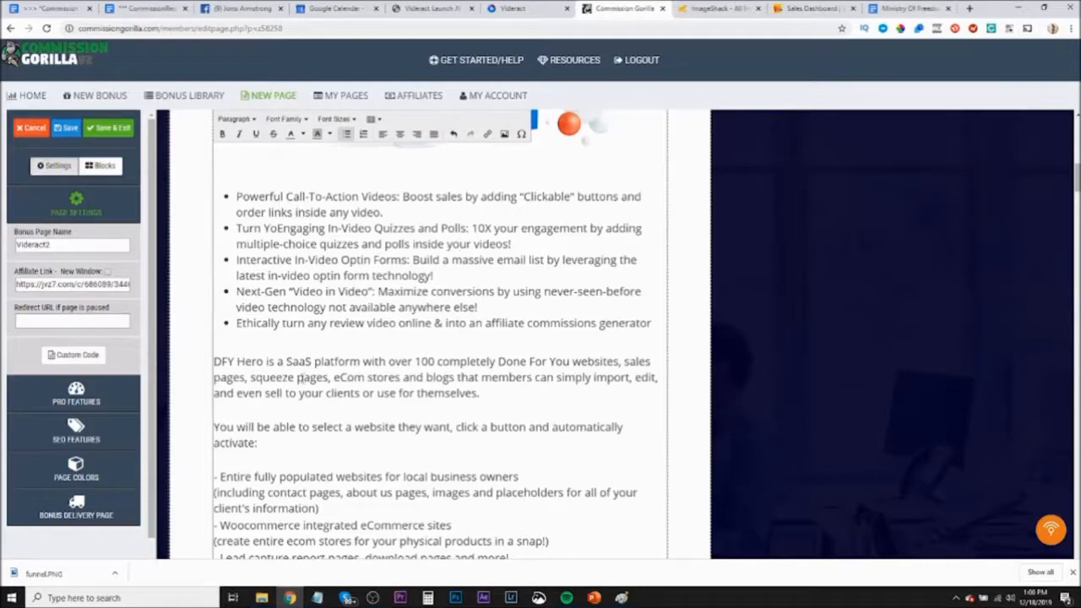
On the Videract launch page, copy the two paragraphs from "Videract is a cloud-based platform" through "earning commissions with Videract…"
left_click(338, 346)
scroll(433, 380, "down", 3)
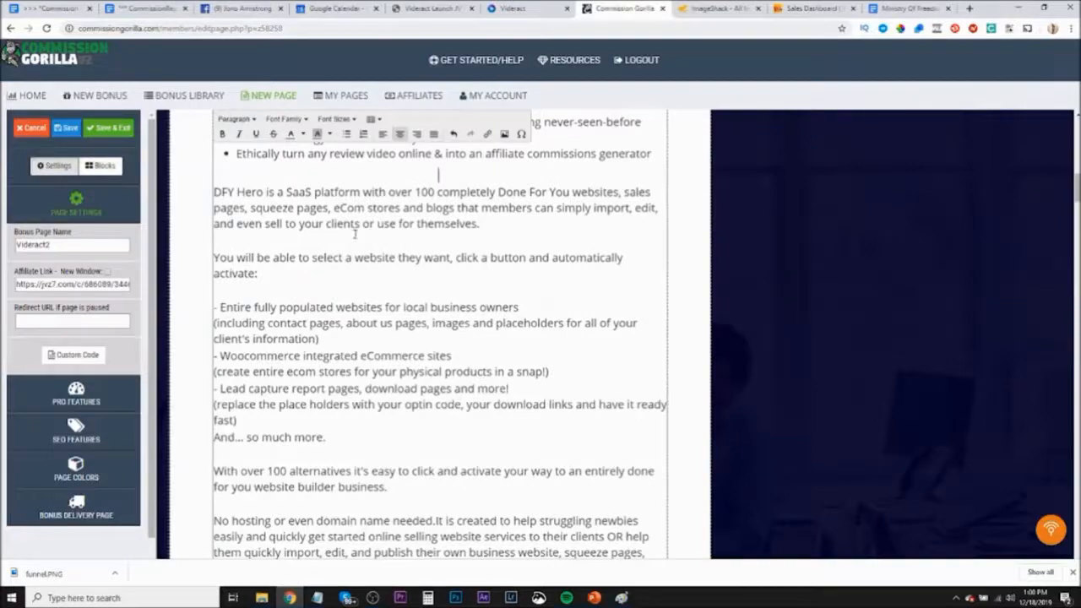
left_click(436, 10)
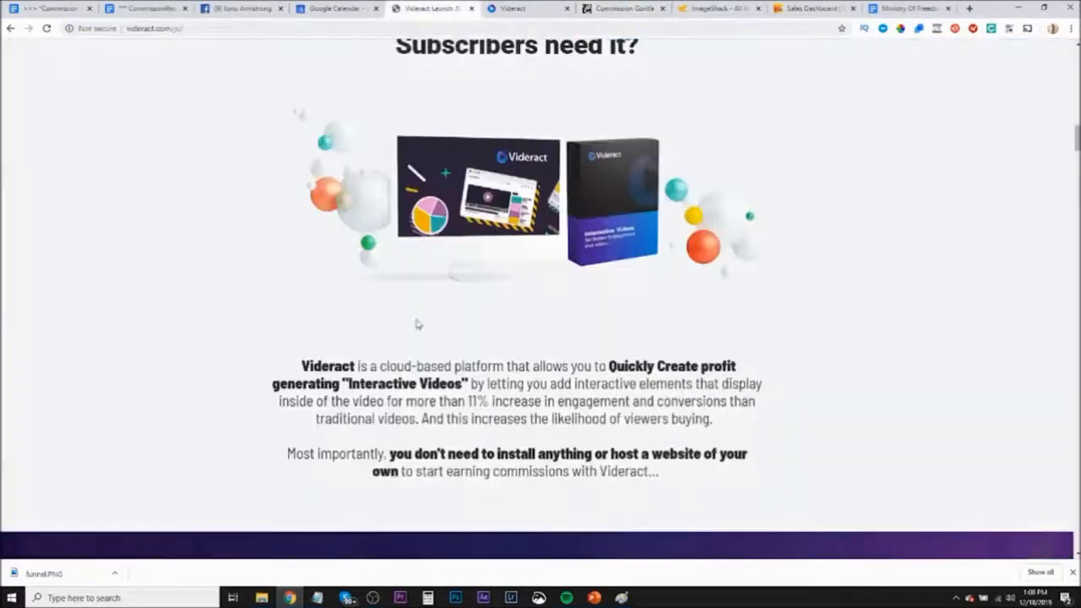
scroll(486, 359, "up", 8)
scroll(486, 359, "down", 7)
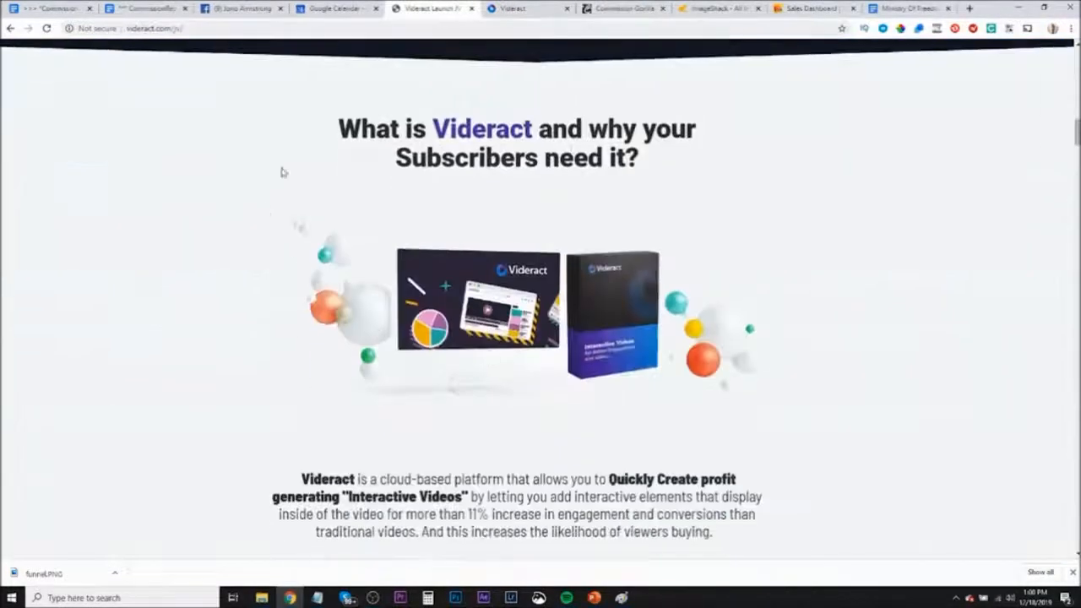
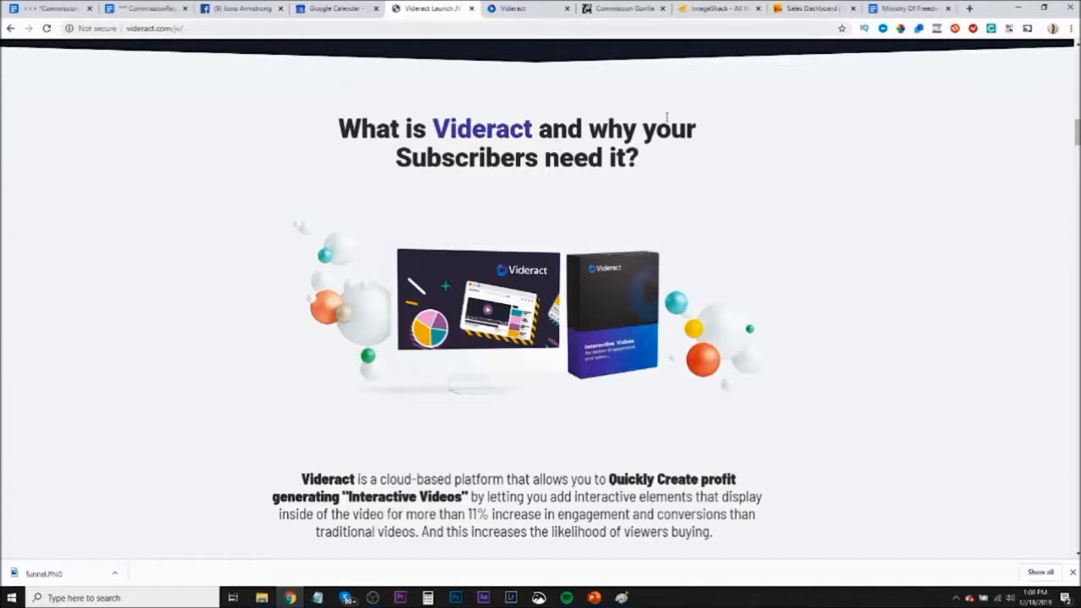
scroll(531, 227, "down", 4)
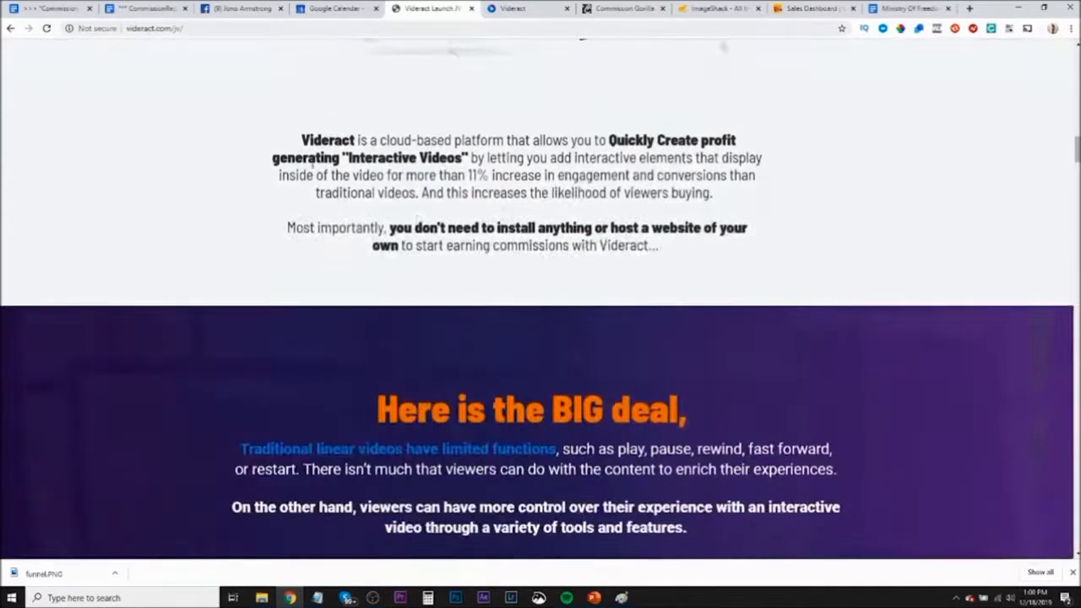
left_click_drag(500, 192, 518, 208)
right_click(524, 169)
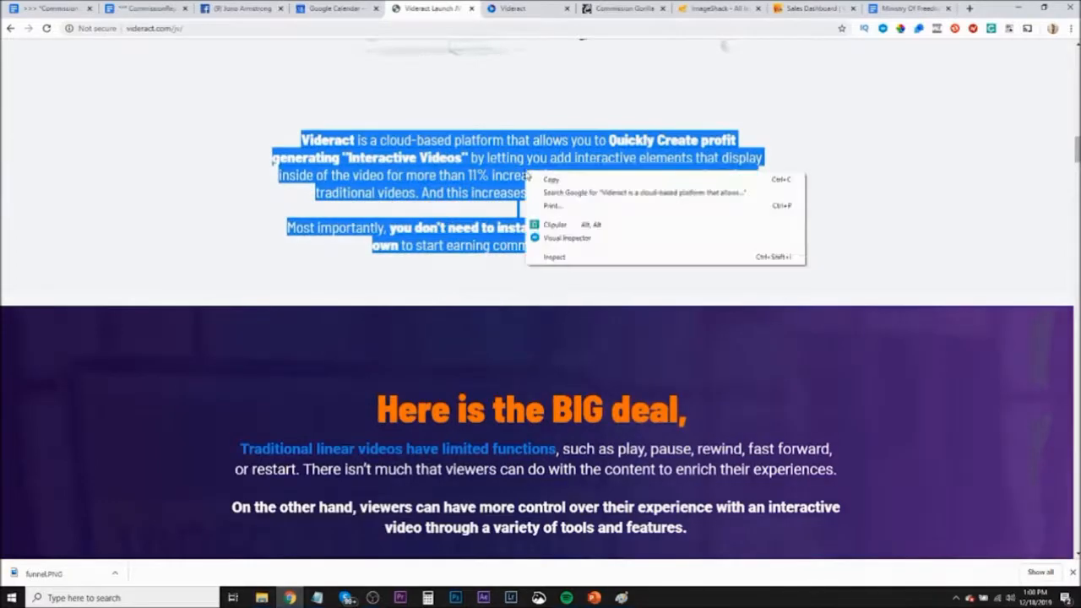
left_click(549, 177)
Replace the old Notepad text with the copied Videract description, remove the blank lines between the two paragraphs and copy them
mouse_move(317, 598)
left_click(376, 546)
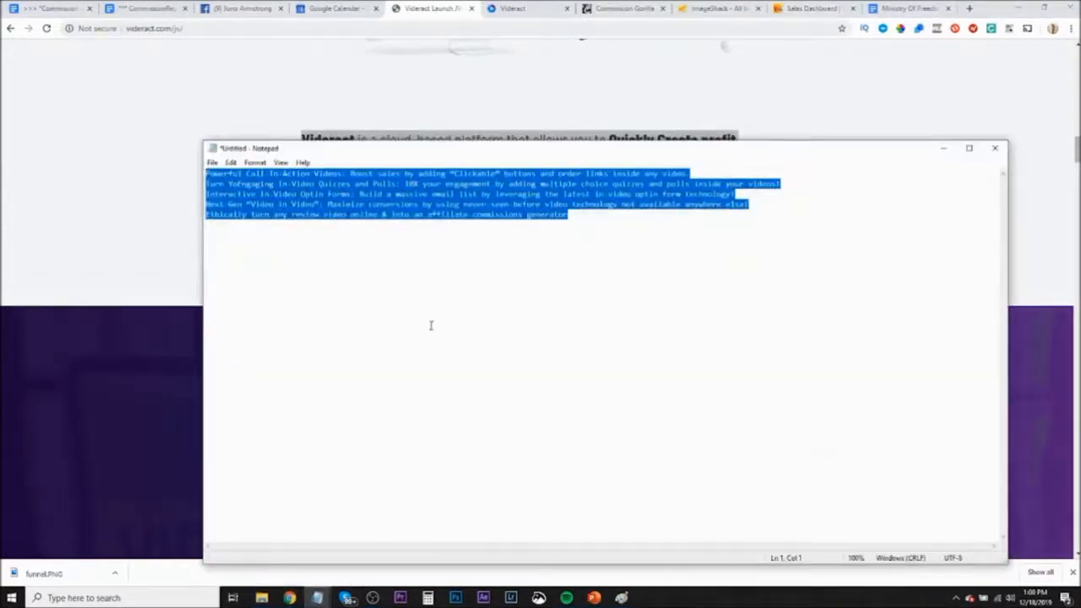
key("Delete")
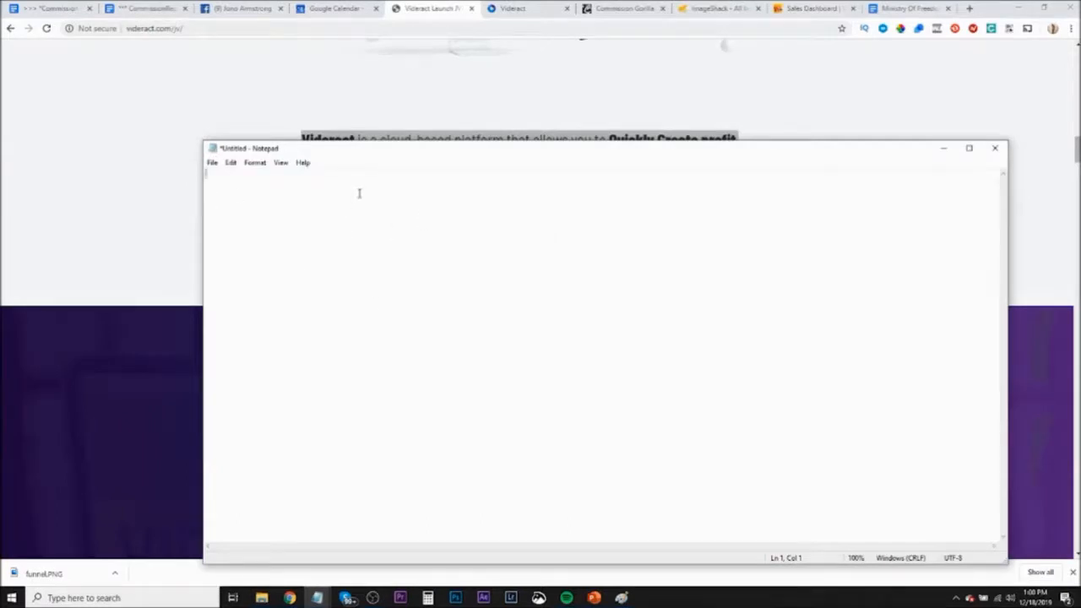
key("ctrl+v")
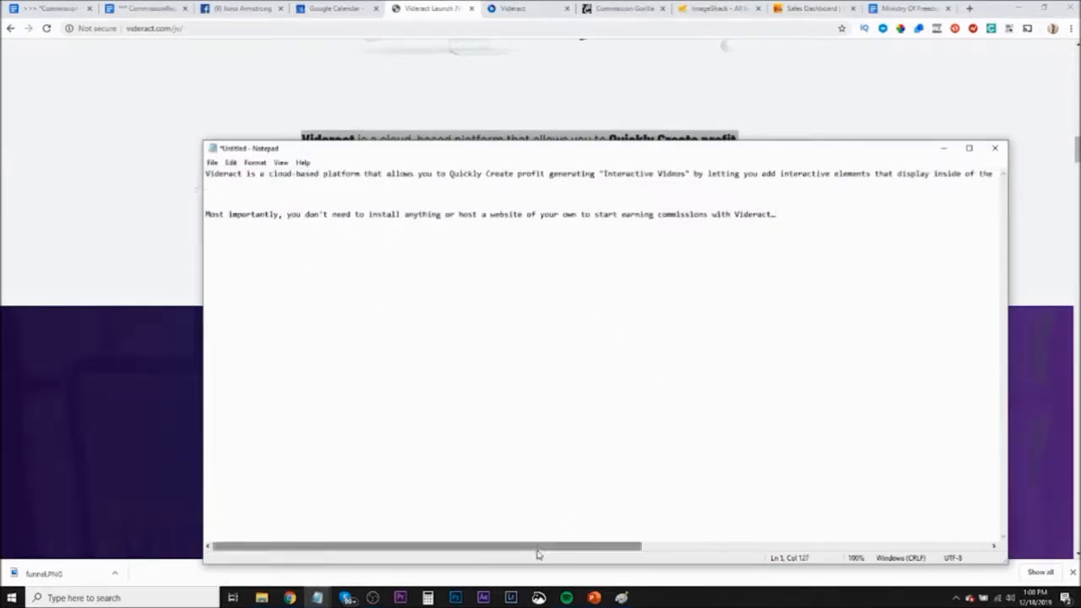
left_click(206, 215)
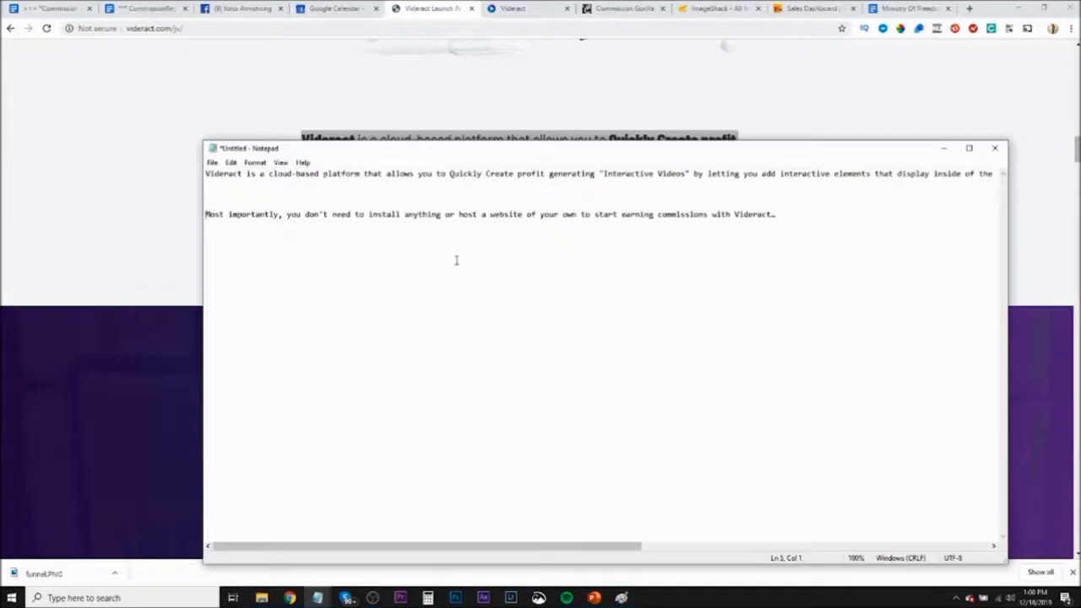
key("BackSpace")
key("BackSpace")
key("BackSpace")
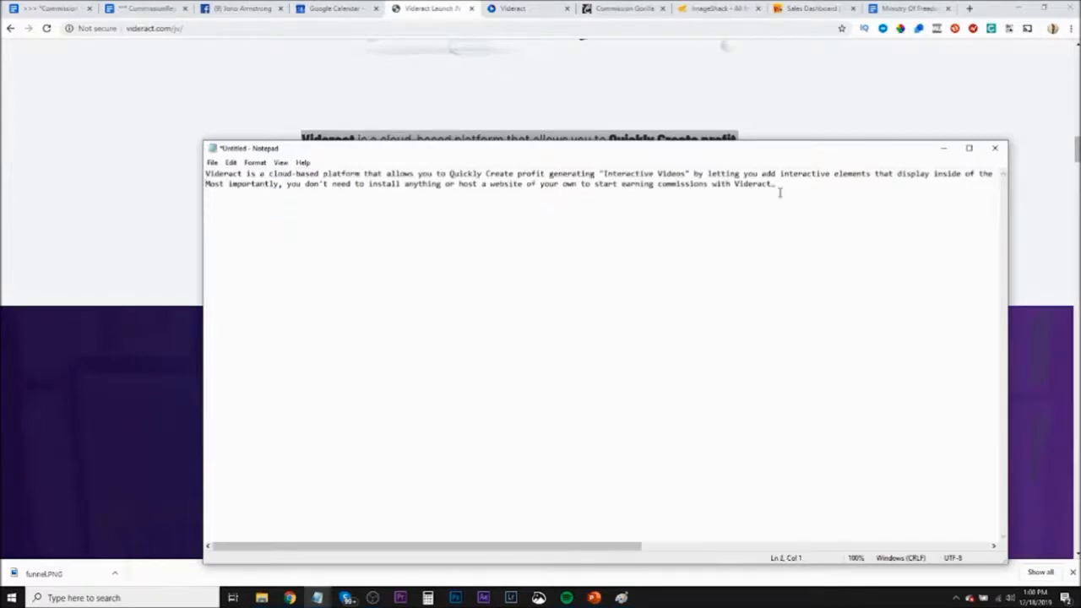
left_click_drag(794, 187, 202, 174)
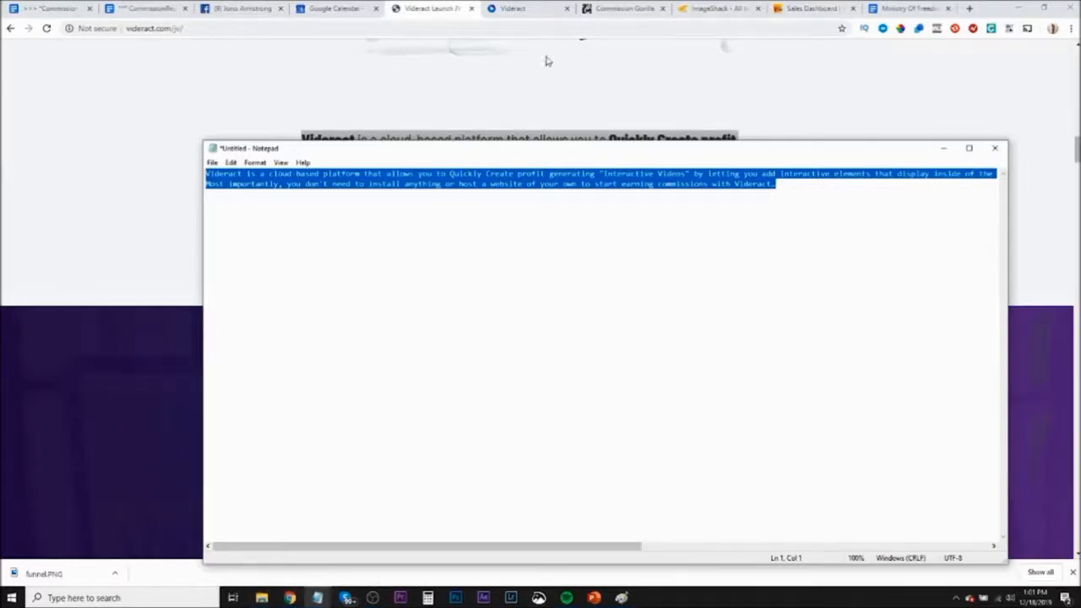
Return to the Commission Gorilla page and replace all DFY Hero description text above "Prices & Up-Sells" with the Videract paragraphs
left_click(611, 9)
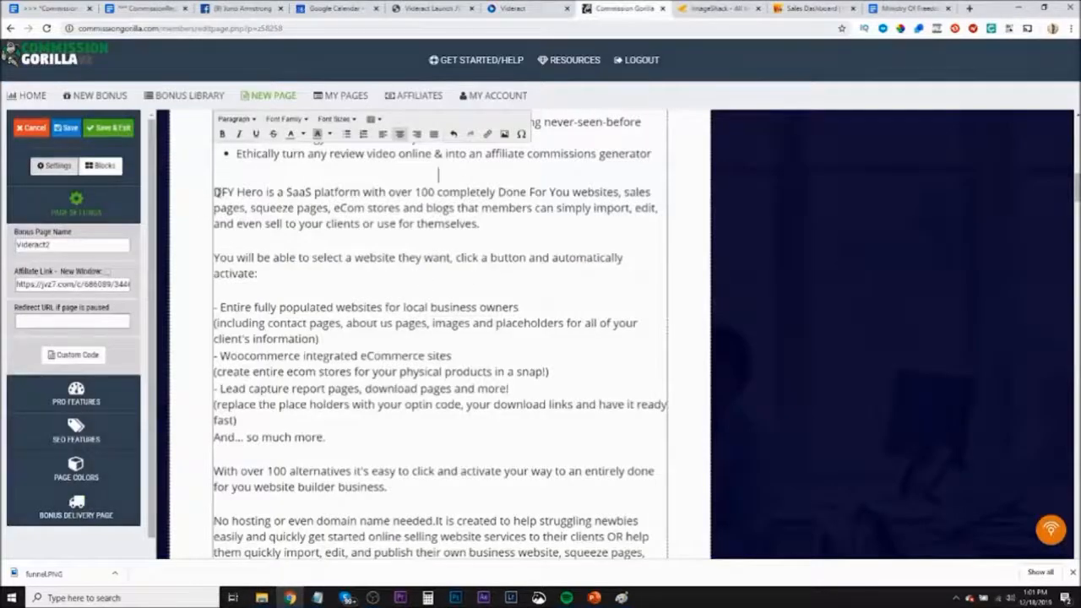
left_click_drag(213, 193, 574, 391)
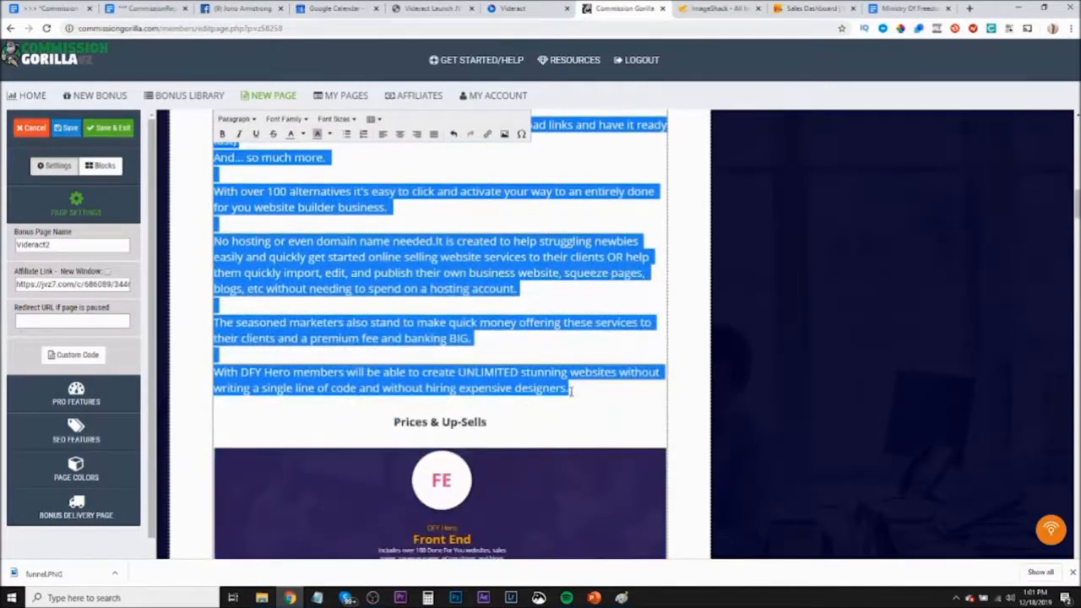
key("Delete")
scroll(477, 381, "up", 5)
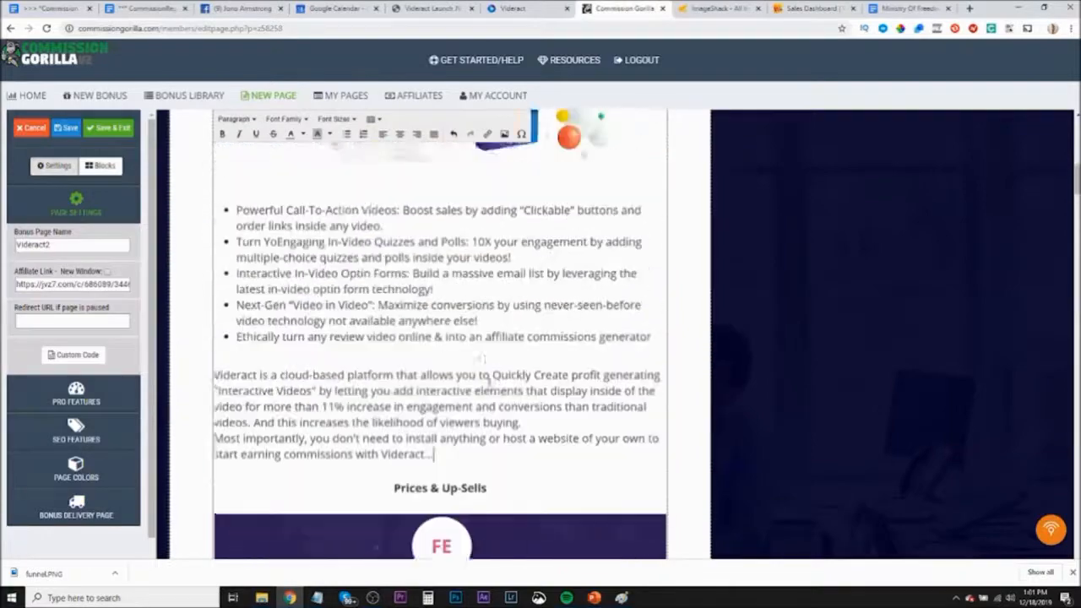
Review the updated Videract section, from its heading and product image down to "Prices & Up-Sells"
scroll(463, 412, "down", 4)
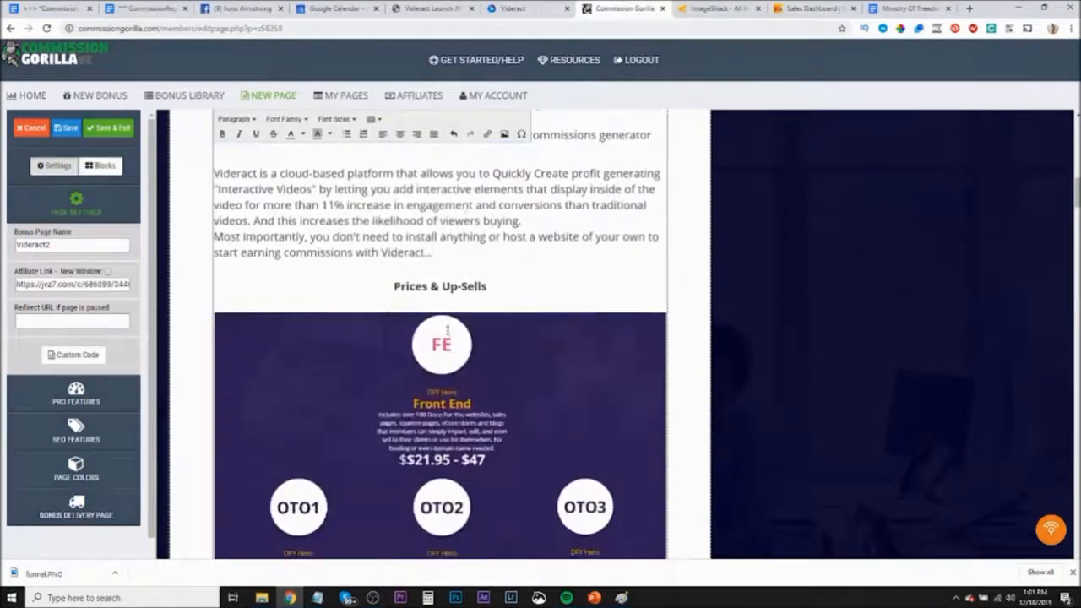
scroll(477, 279, "down", 1)
scroll(439, 380, "up", 3)
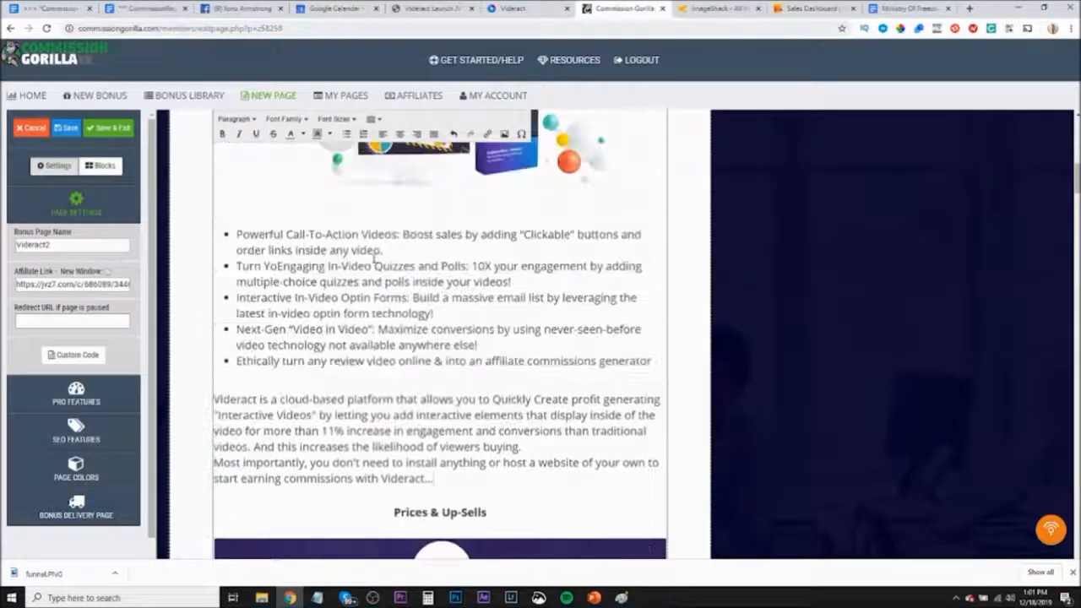
scroll(439, 380, "up", 3)
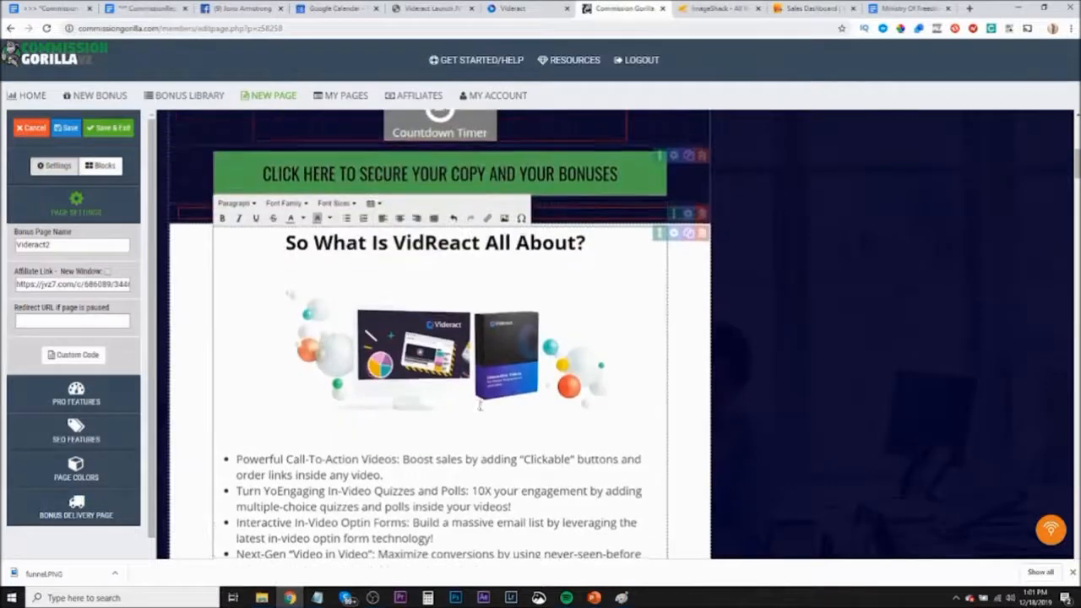
scroll(477, 400, "down", 3)
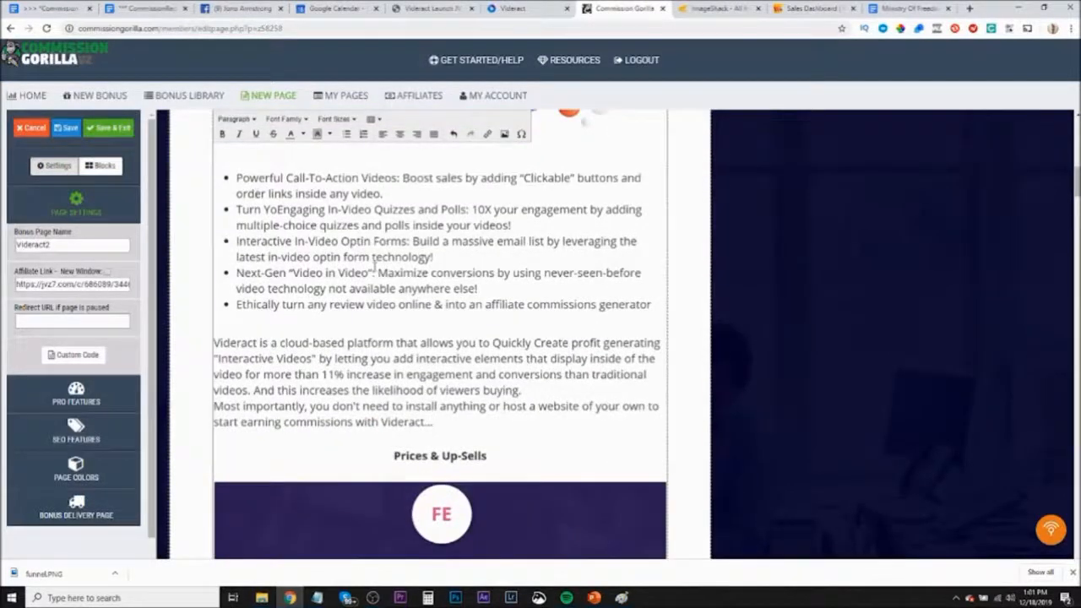
scroll(370, 372, "up", 4)
scroll(370, 372, "down", 2)
Delete the DFY Hero pricing image under the "Prices & Up-Sells" heading
scroll(369, 372, "down", 4)
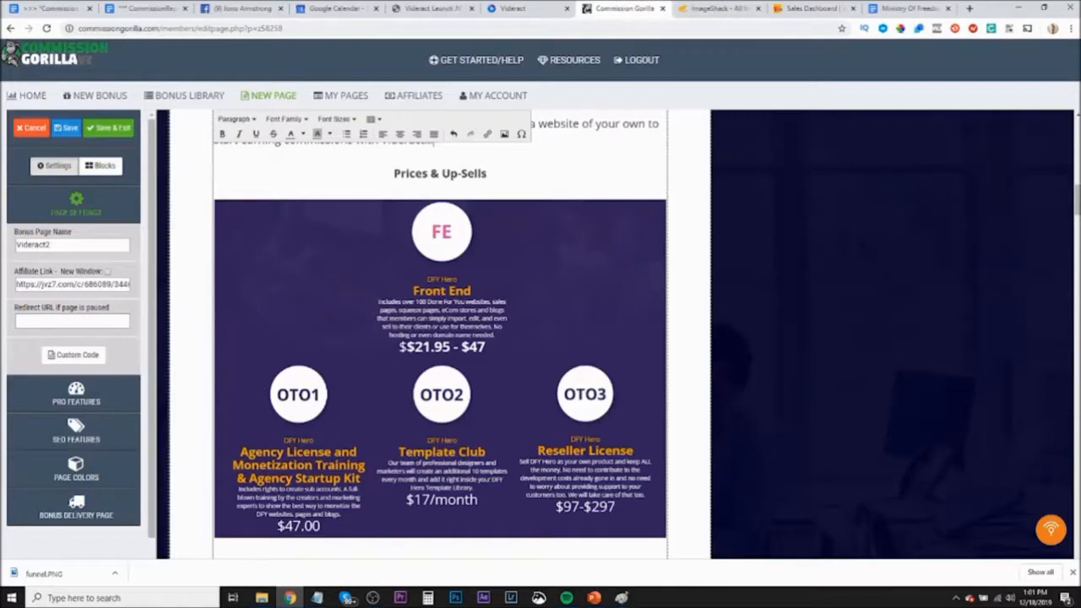
left_click_drag(471, 313, 420, 321)
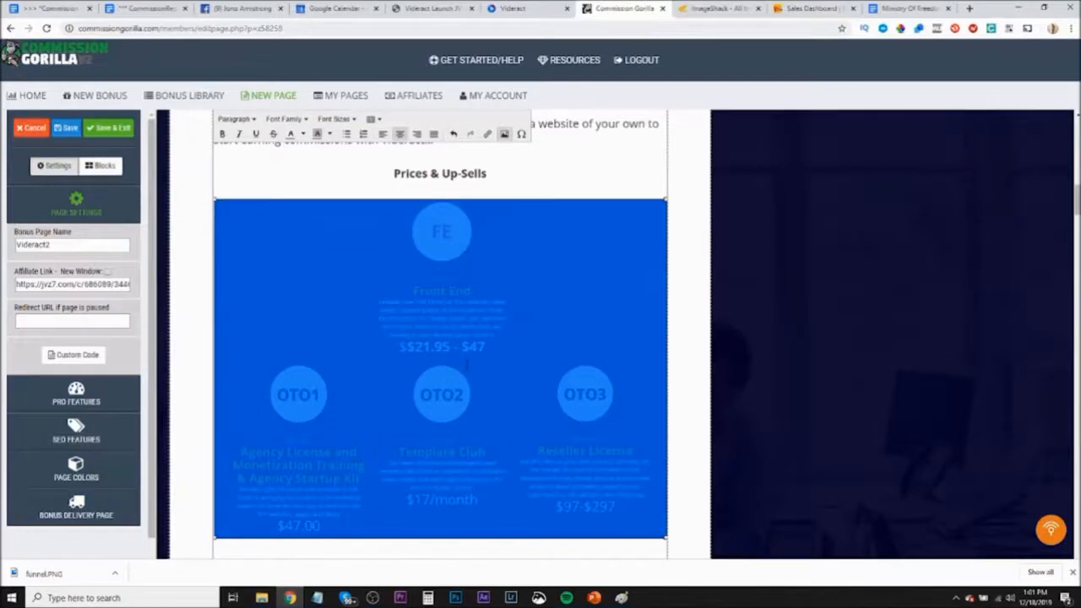
key("Delete")
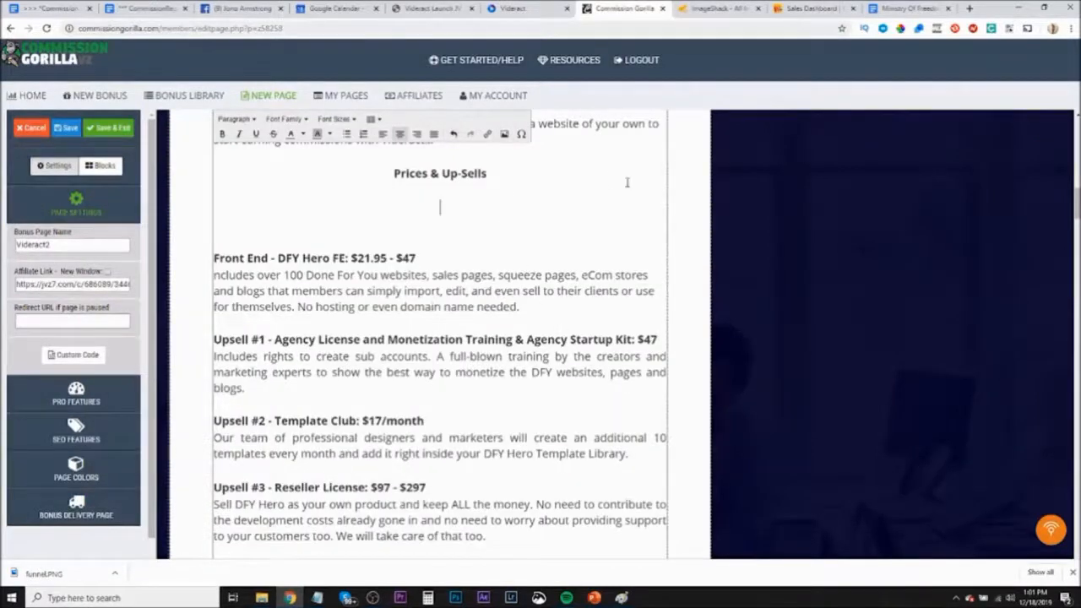
Switch to ImageShack and copy the first direct link, which belongs to the uploaded funnel image
left_click(726, 8)
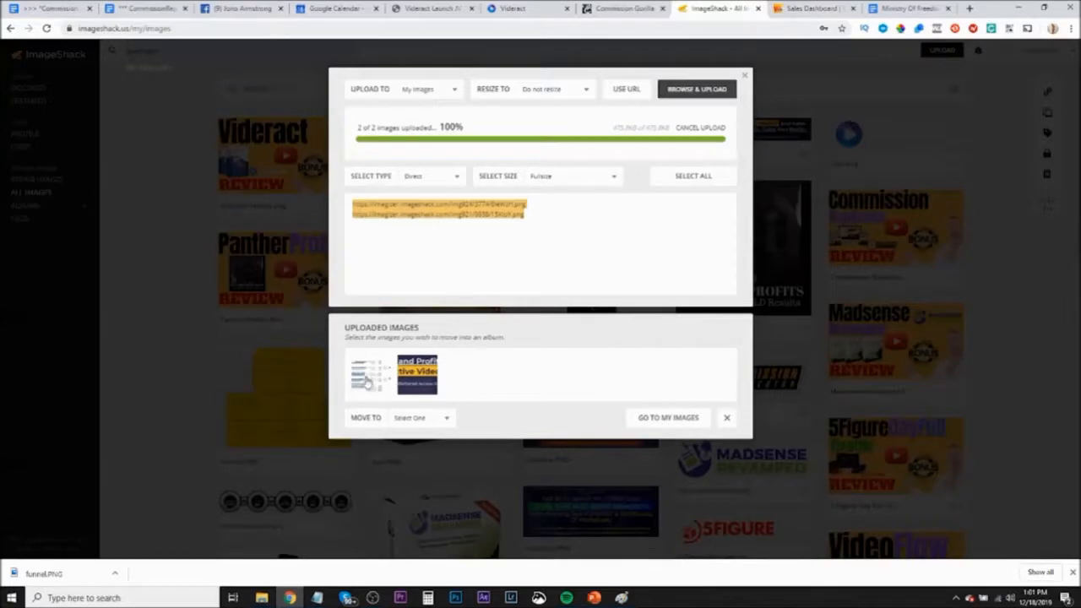
left_click(530, 212)
left_click_drag(527, 205, 353, 204)
right_click(384, 204)
left_click(402, 216)
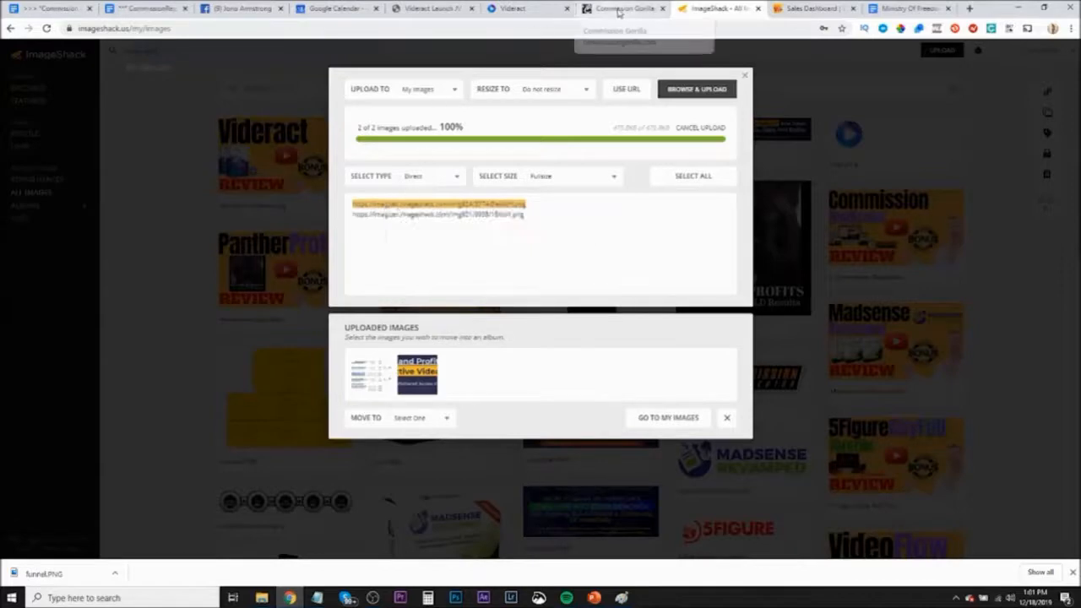
Return to the Commission Gorilla page and insert the funnel image from the copied link under "Prices & Up-Sells"
left_click(619, 10)
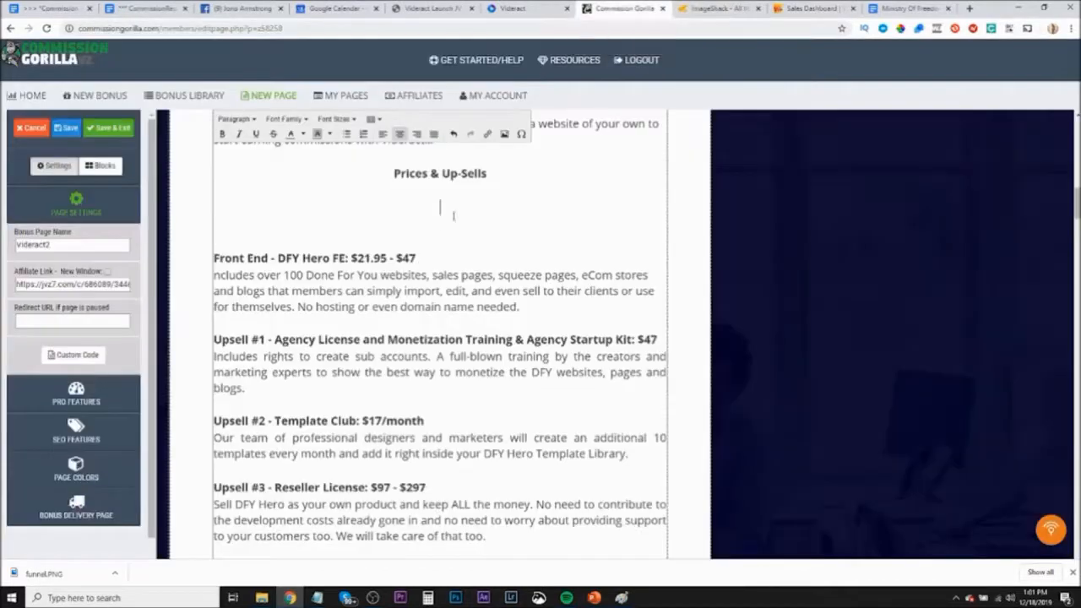
left_click(504, 135)
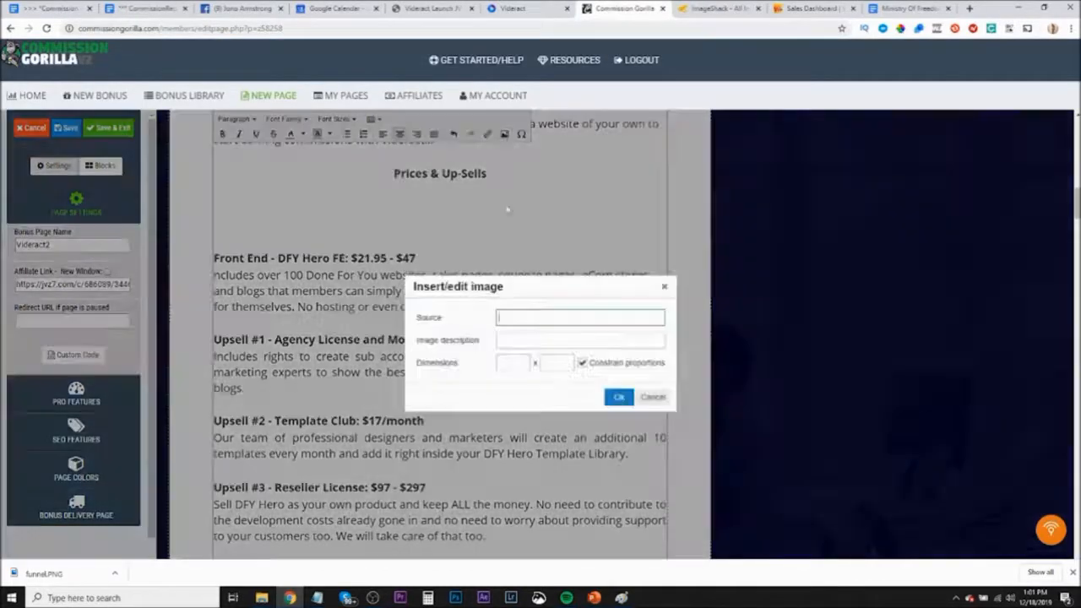
key("ctrl+v")
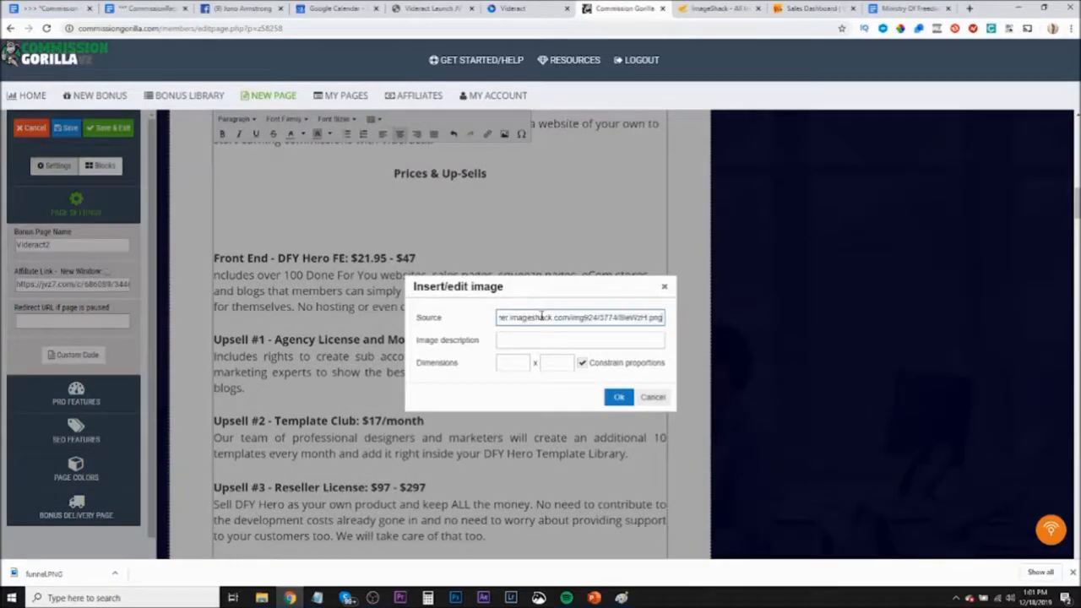
left_click(618, 397)
scroll(451, 404, "down", 8)
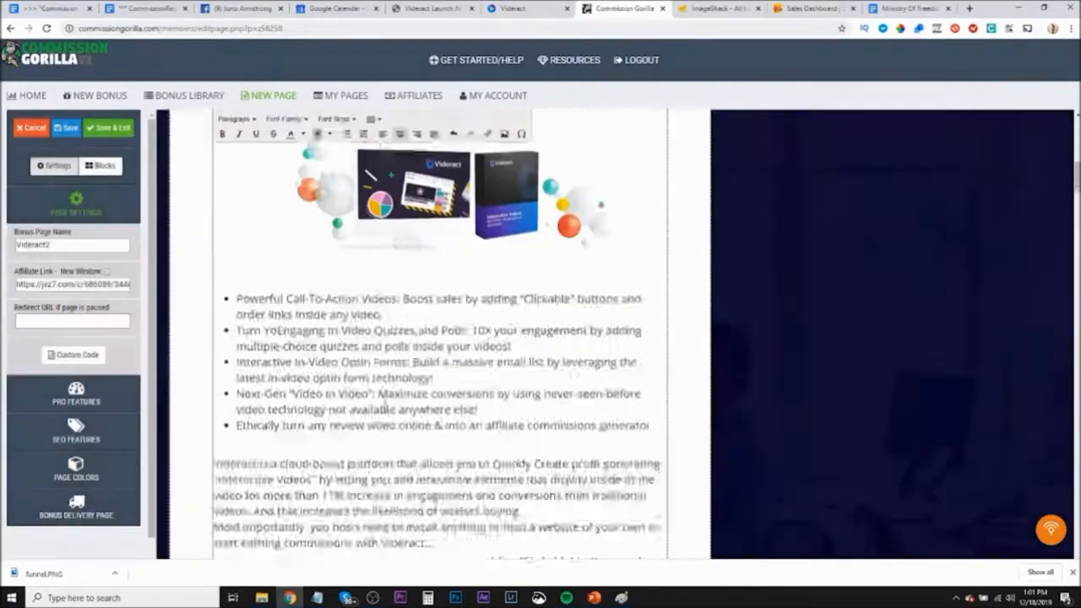
scroll(476, 340, "up", 2)
key("ctrl+v")
scroll(439, 338, "down", 3)
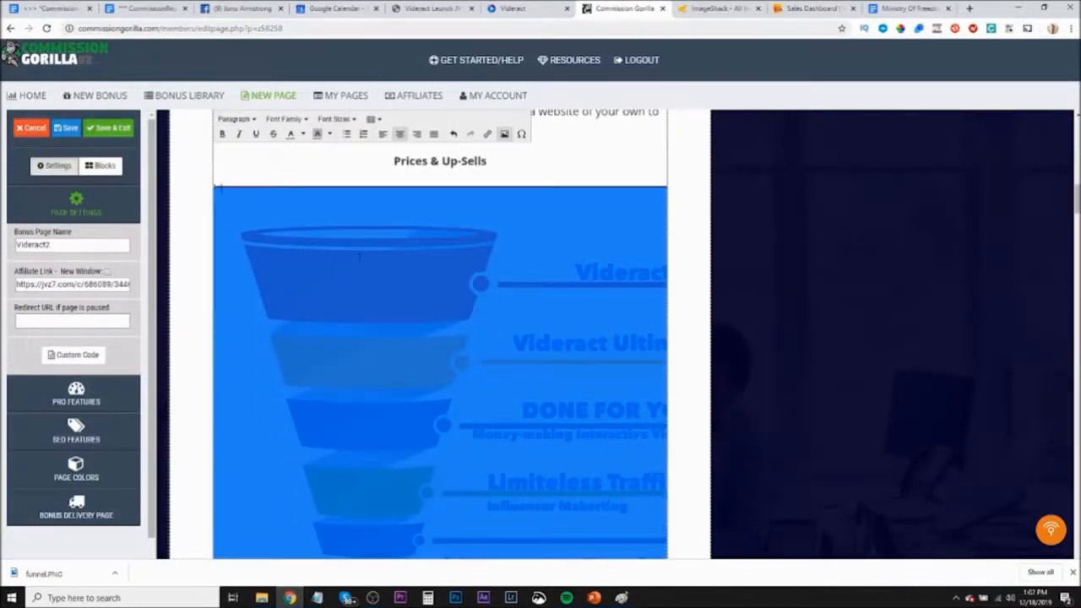
Scale down the Videract funnel image until its full width fits inside the text column
left_click_drag(212, 184, 374, 238)
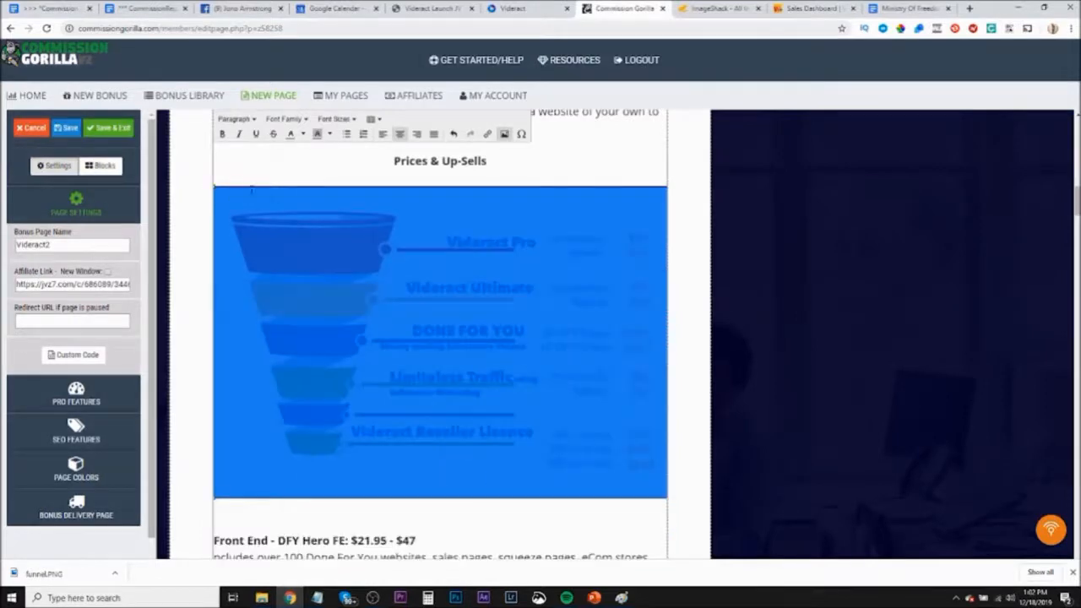
left_click_drag(213, 187, 308, 253)
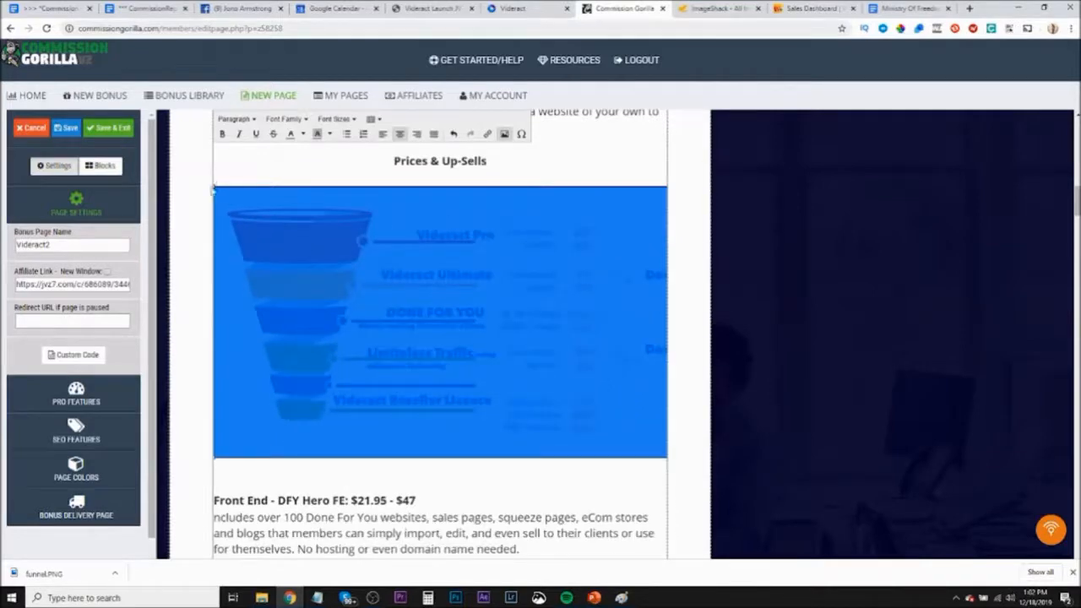
left_click_drag(212, 183, 380, 297)
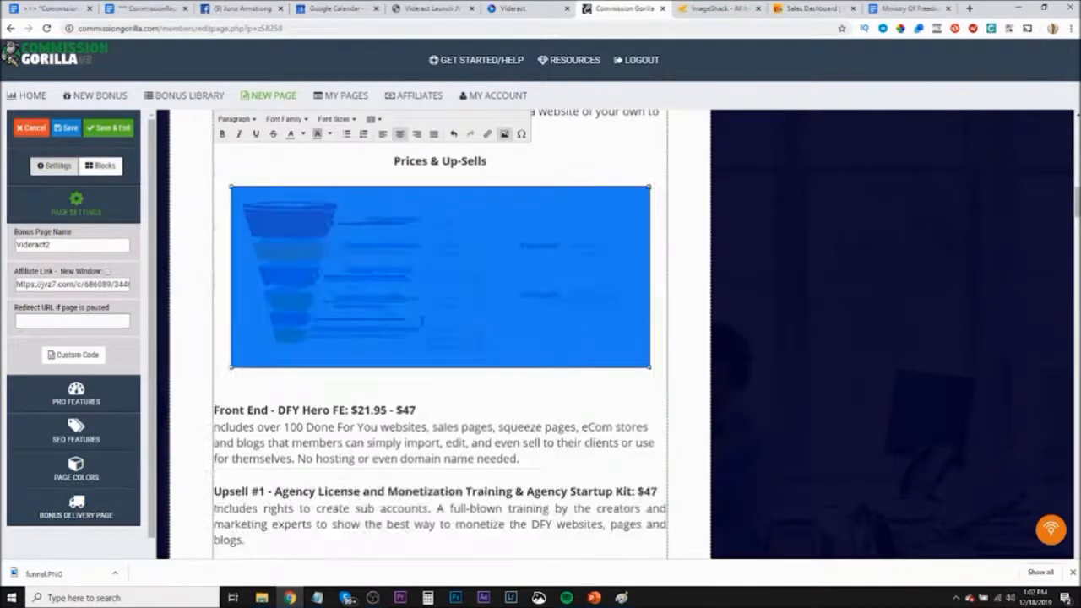
left_click(548, 168)
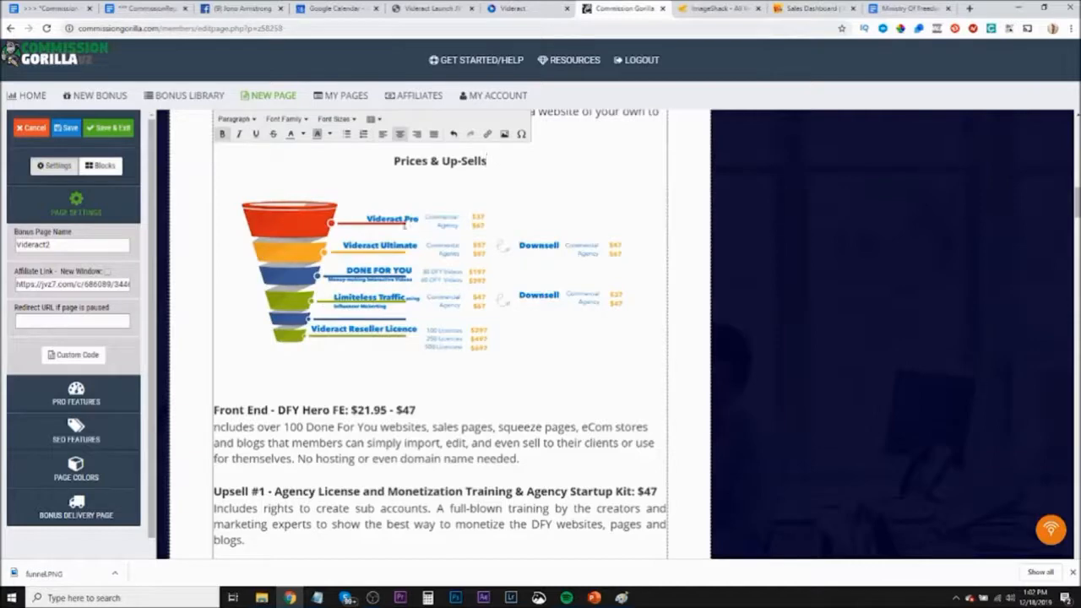
Save the bonus page and go back to the DFY Hero price descriptions below the funnel image
left_click(568, 372)
left_click(66, 132)
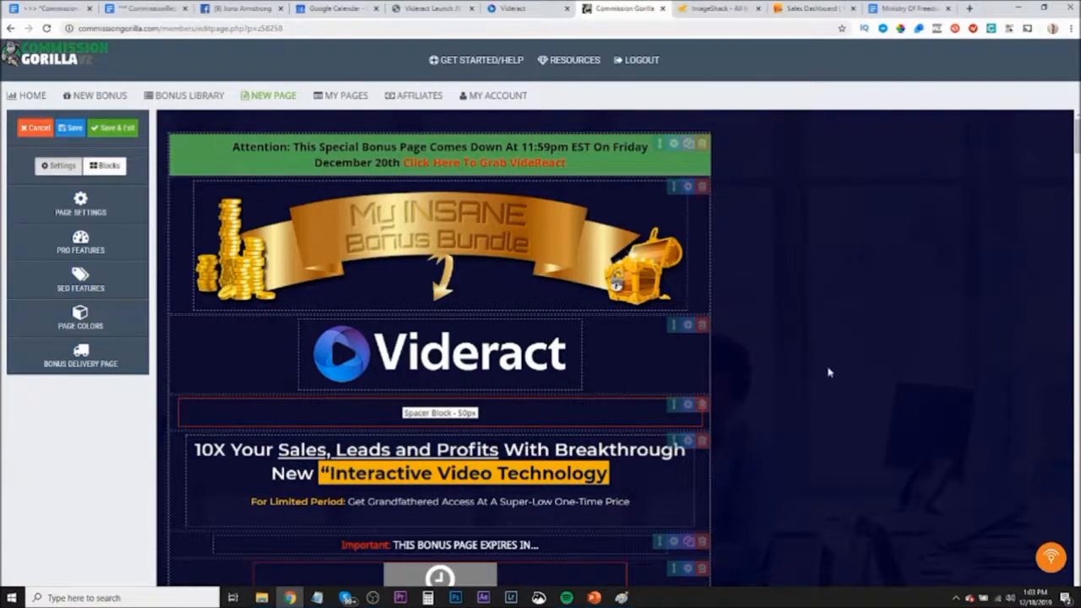
scroll(826, 369, "down", 15)
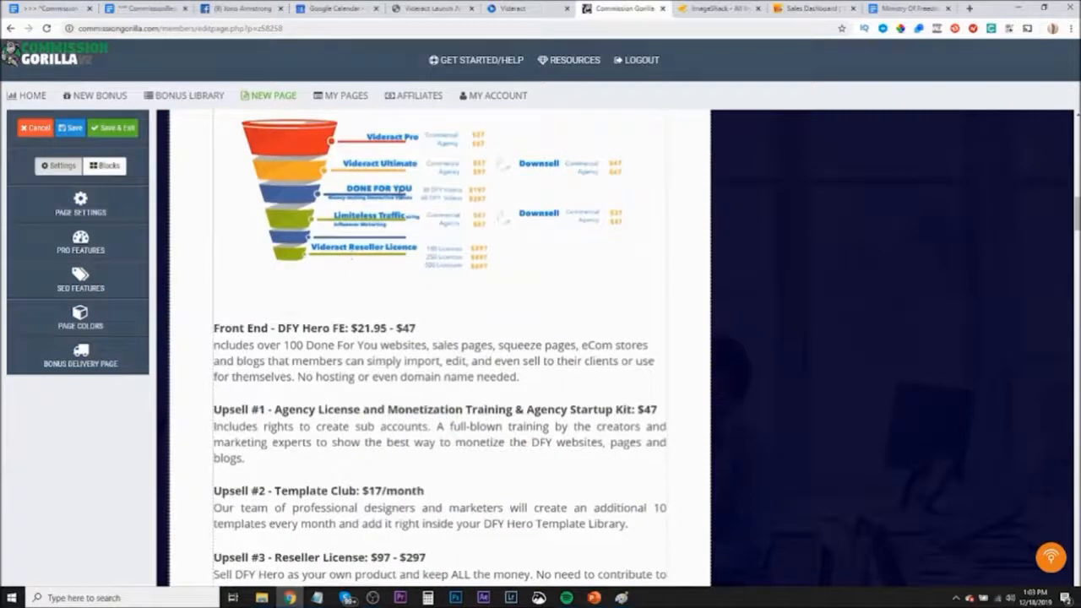
Switch to the Videract launch page and look through it for its funnel section with the product names and prices
scroll(284, 244, "down", 2)
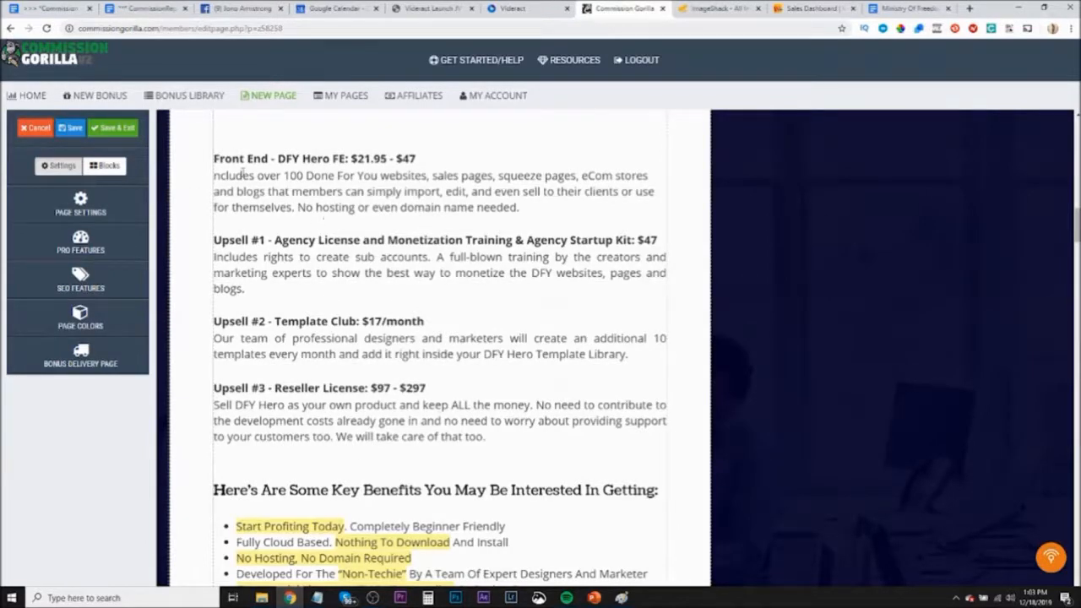
left_click(445, 13)
left_click(554, 381)
scroll(549, 384, "down", 5)
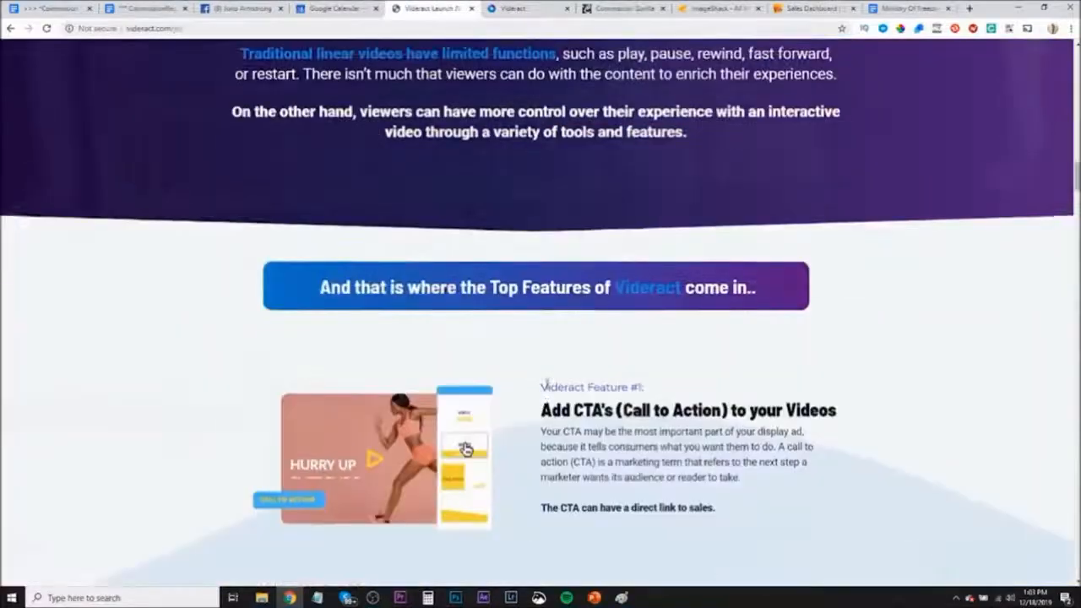
scroll(550, 384, "down", 20)
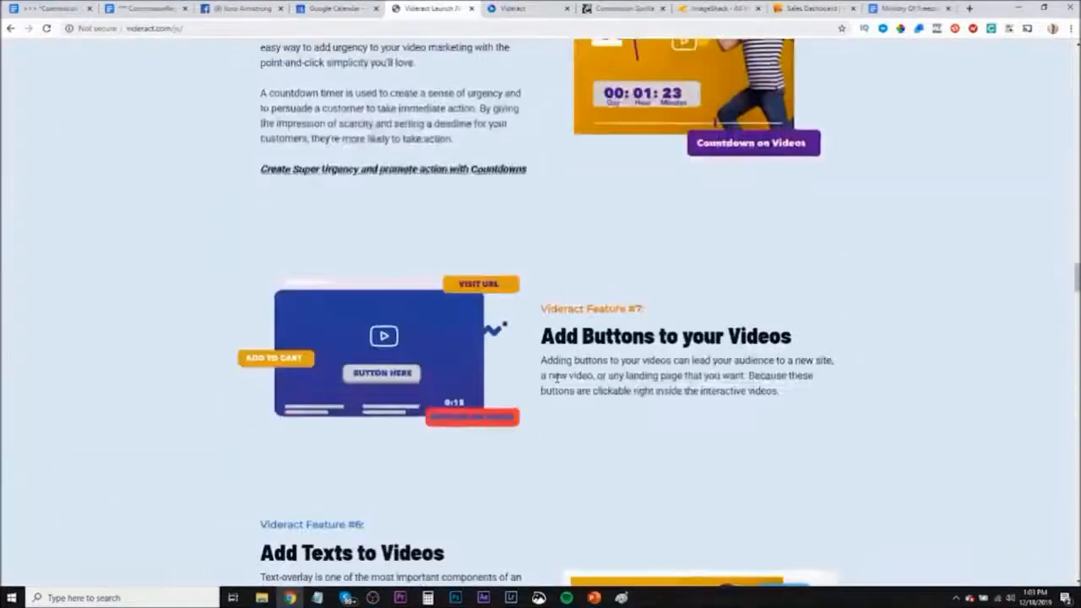
scroll(556, 378, "down", 20)
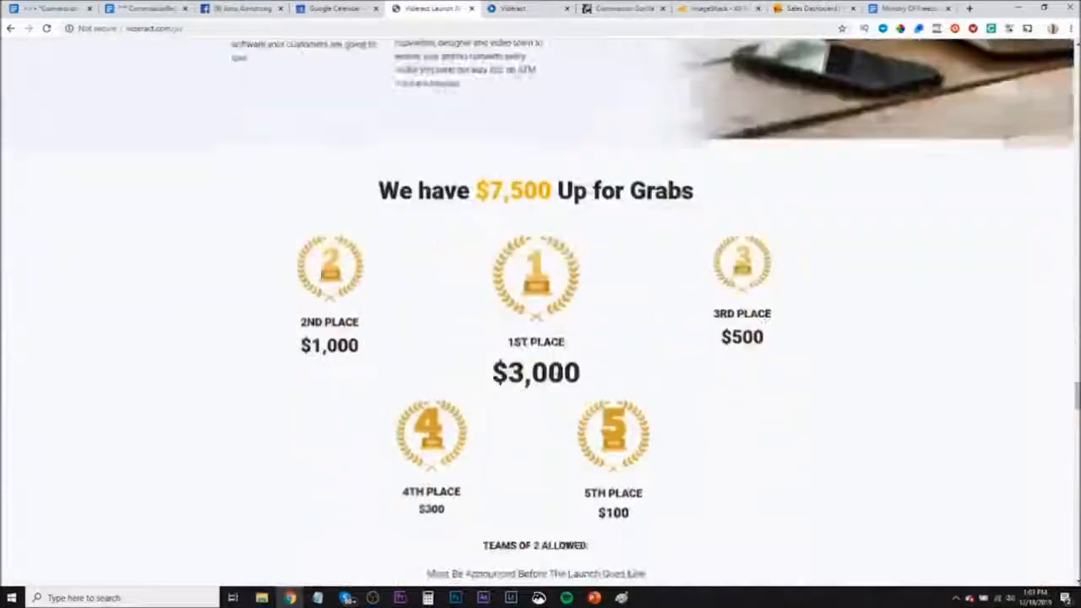
scroll(555, 376, "down", 20)
scroll(557, 382, "down", 5)
scroll(549, 382, "up", 12)
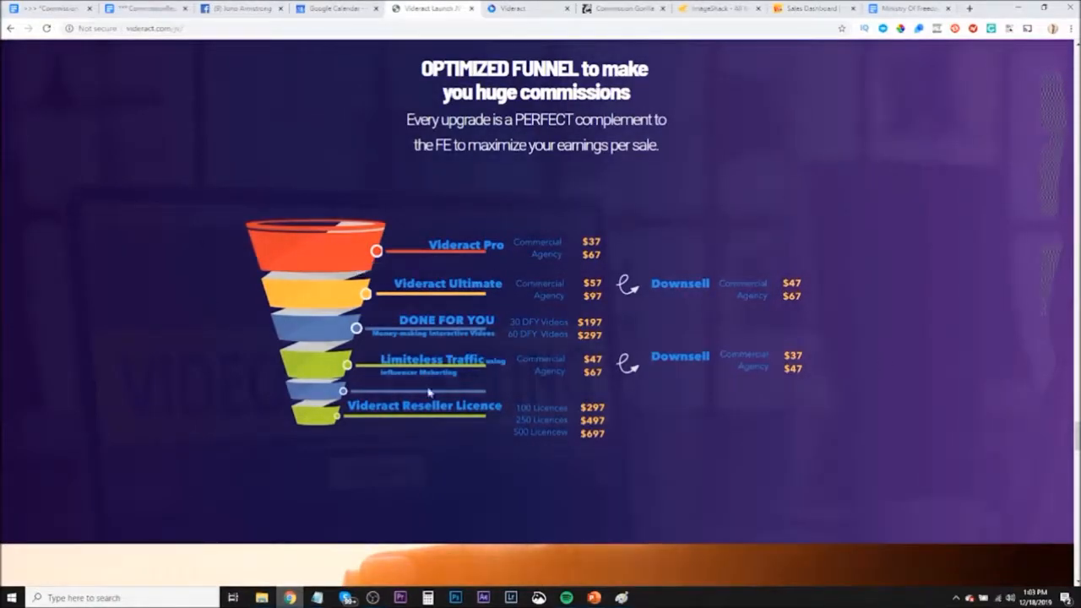
Close the two leftover Commission document tabs and open the JV doc linked in Google Calendar's "Videract - Lion" event
left_click(185, 8)
left_click(90, 9)
left_click(191, 9)
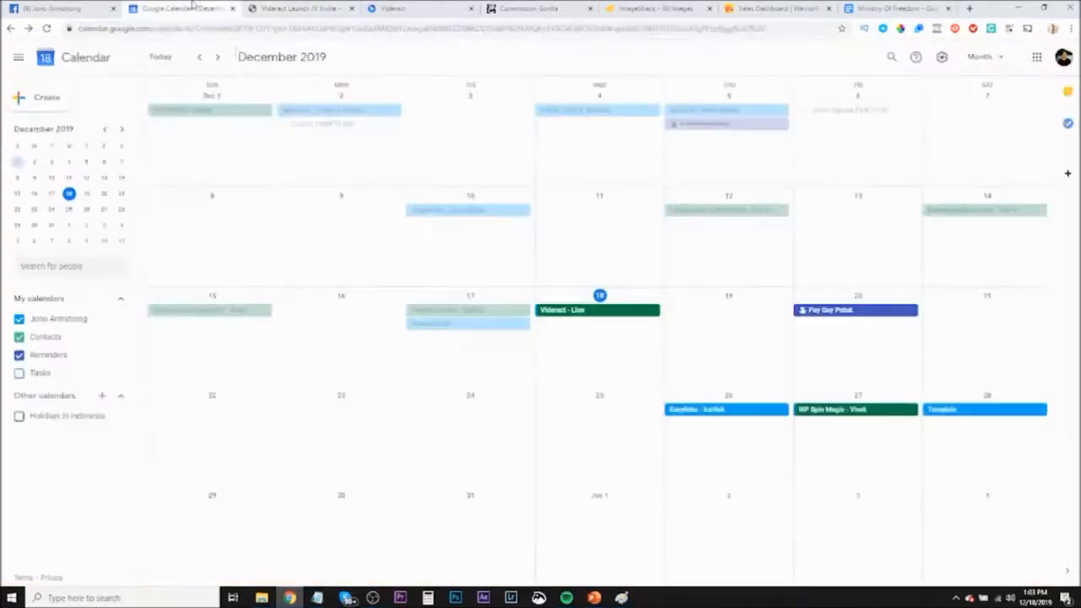
left_click(618, 312)
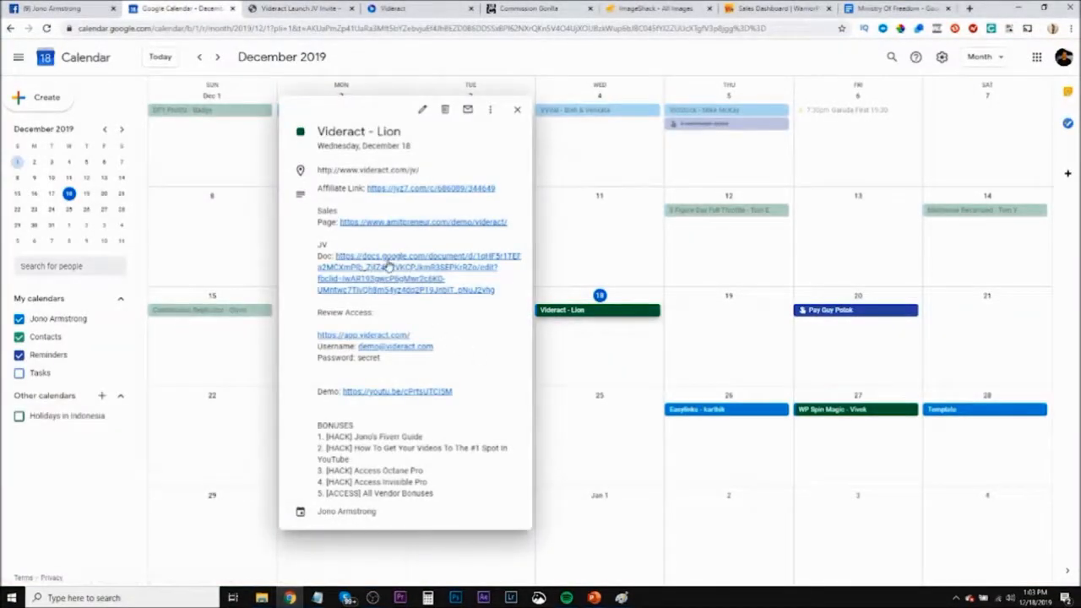
left_click(389, 262)
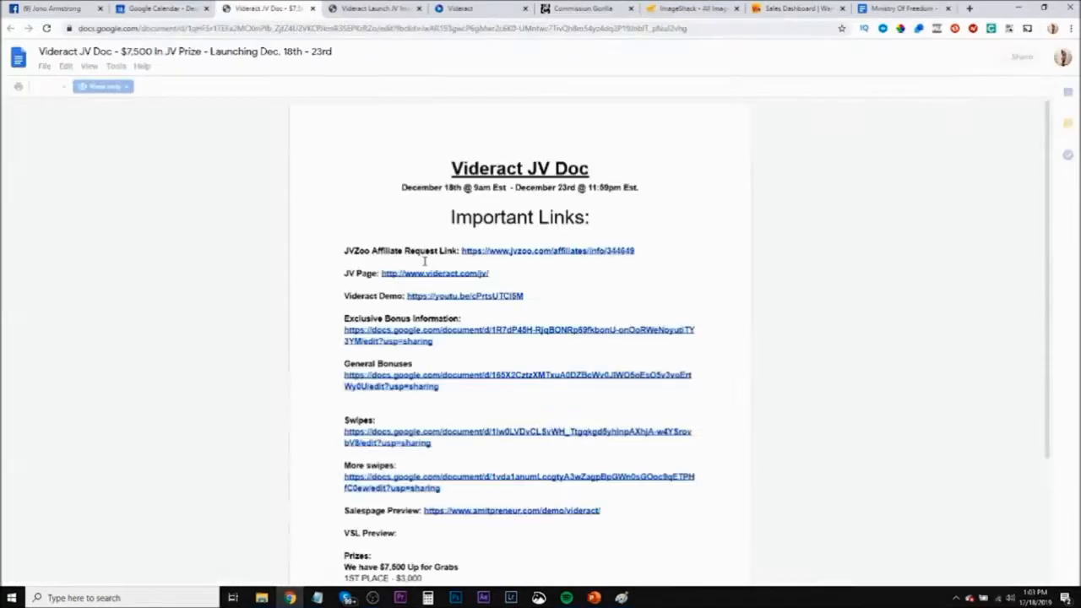
Examine the Videract JV Doc, especially "Funnel Information and Listing Link", for the front-end and OTO names, descriptions and prices
scroll(447, 270, "down", 5)
scroll(446, 269, "down", 8)
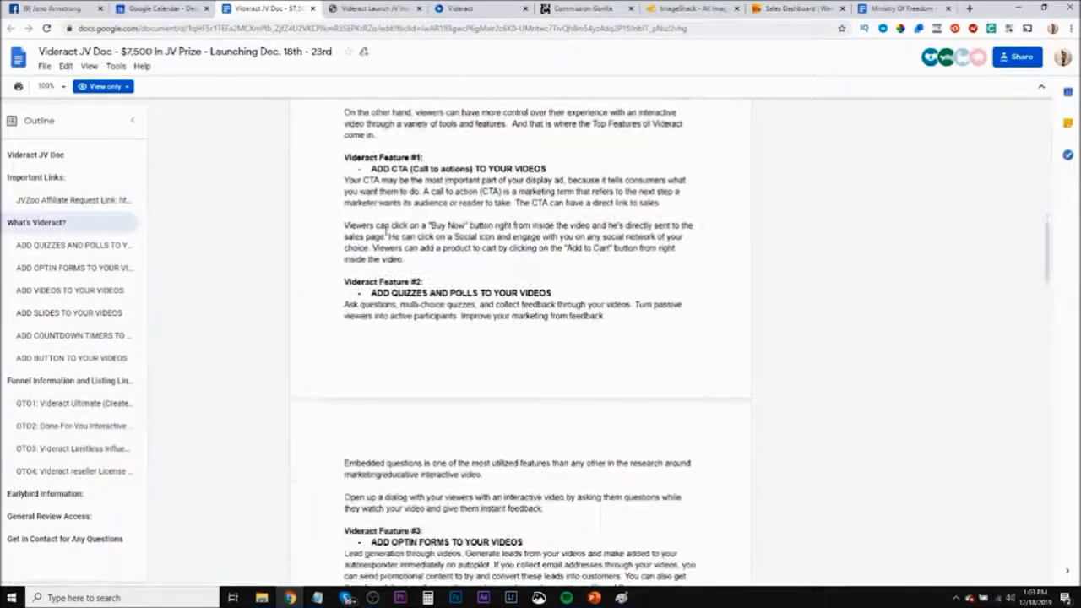
scroll(378, 237, "down", 5)
scroll(379, 238, "down", 10)
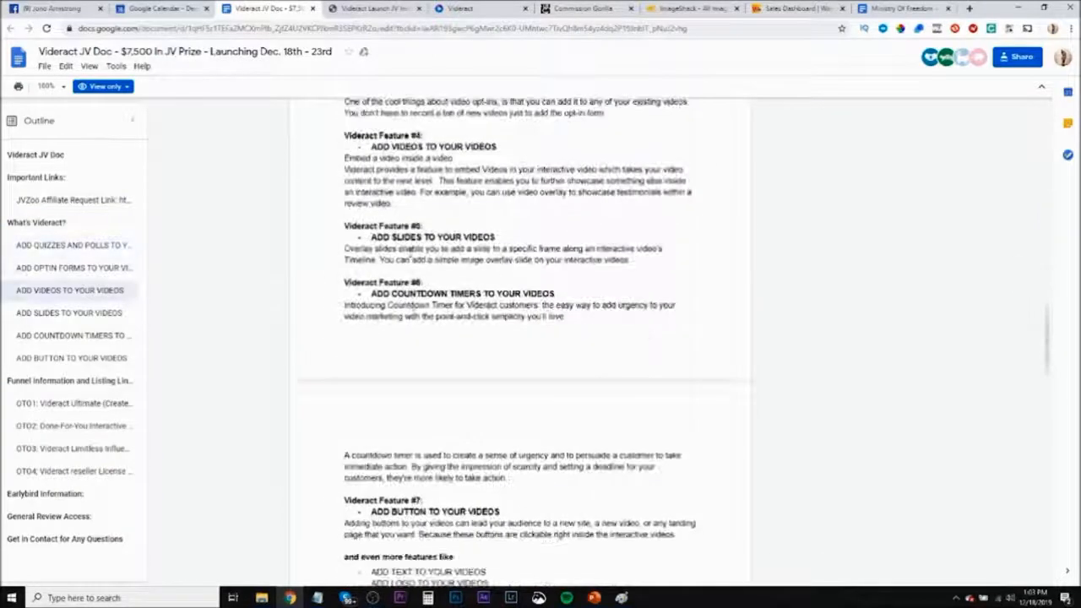
scroll(411, 290, "down", 8)
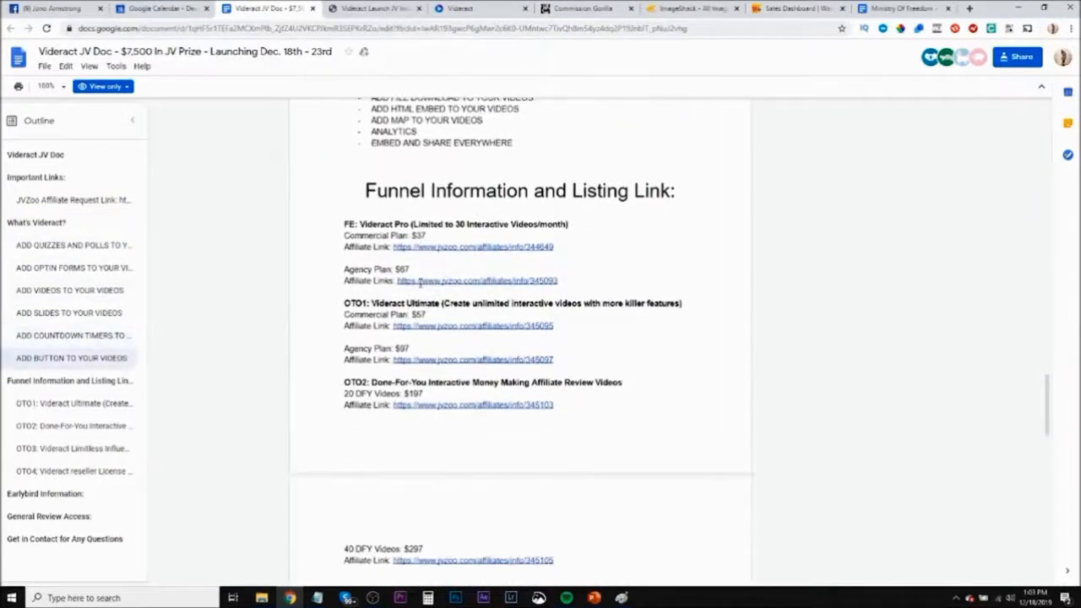
scroll(411, 290, "down", 5)
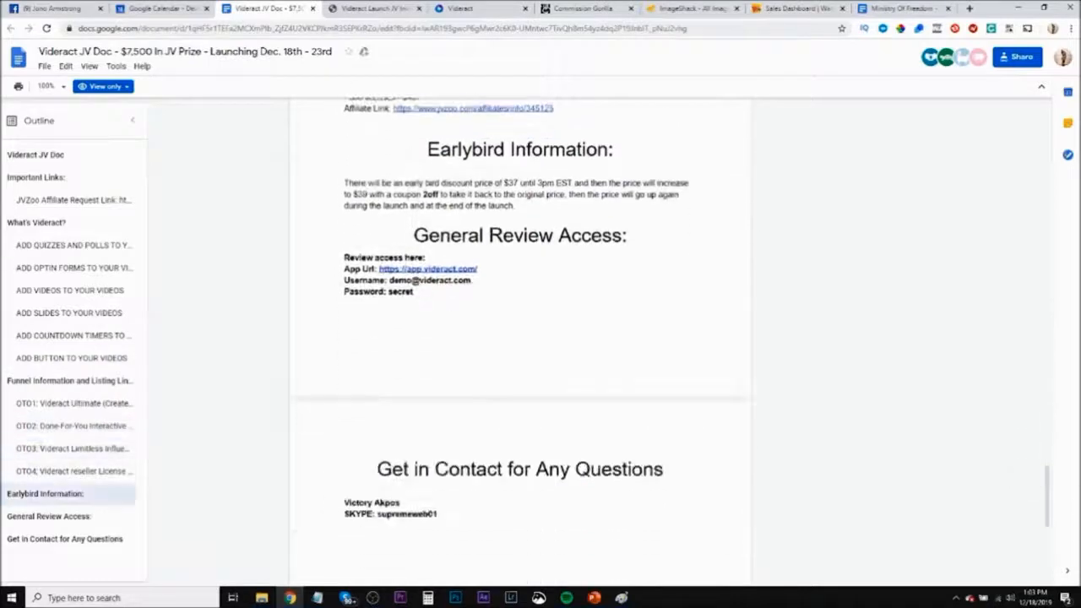
scroll(451, 307, "up", 8)
scroll(393, 302, "up", 6)
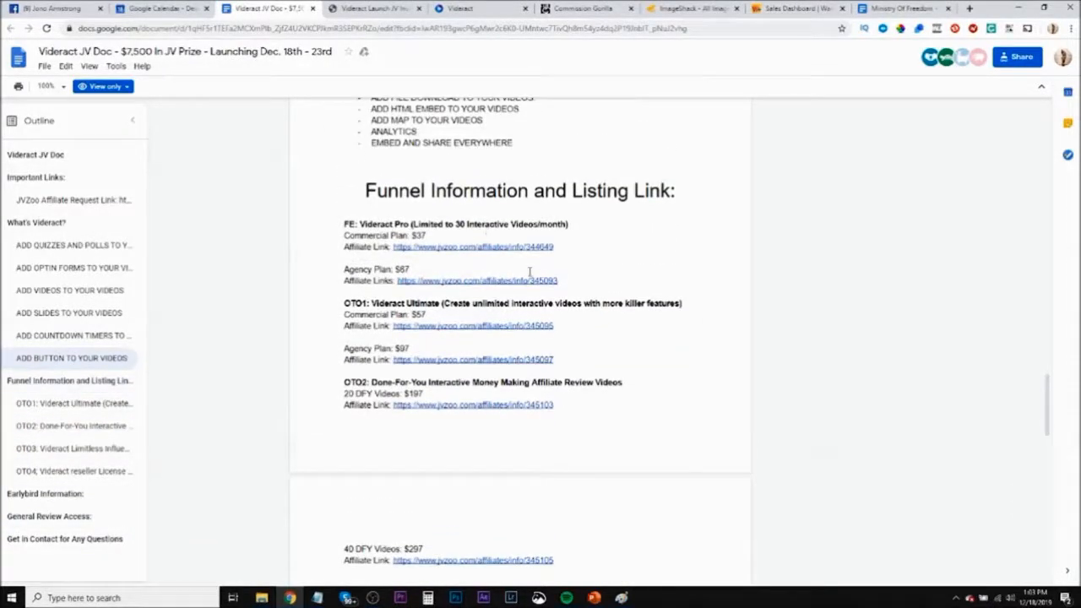
scroll(395, 244, "up", 2)
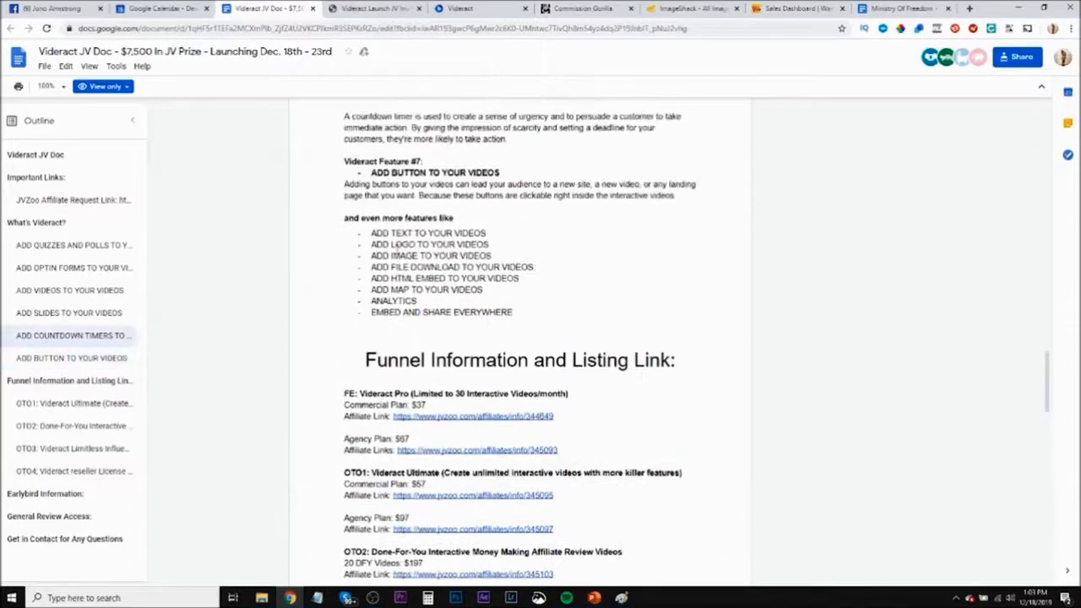
scroll(416, 244, "down", 2)
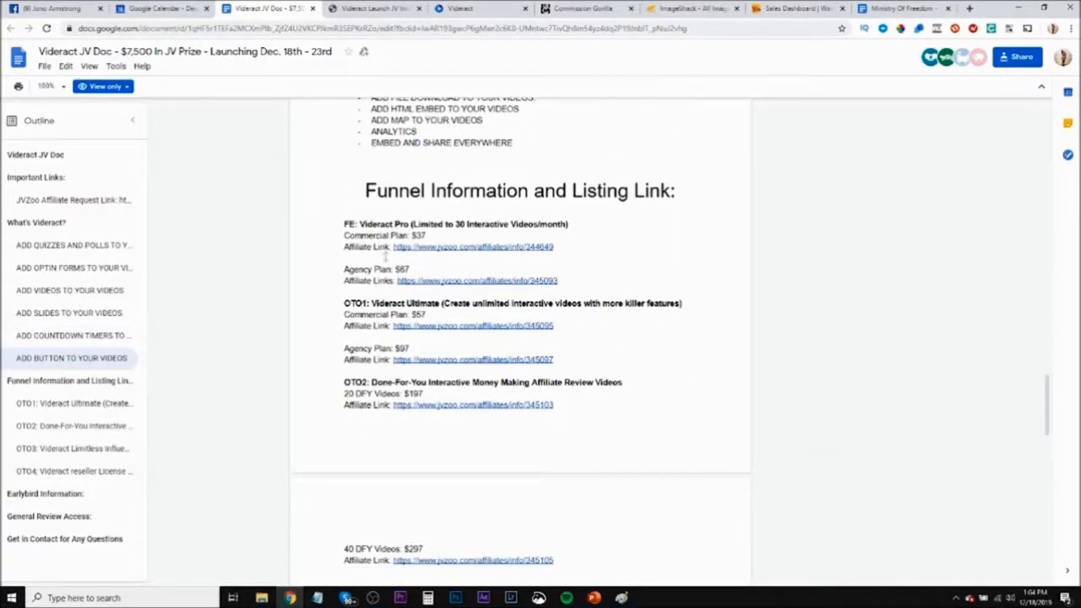
scroll(438, 348, "down", 1)
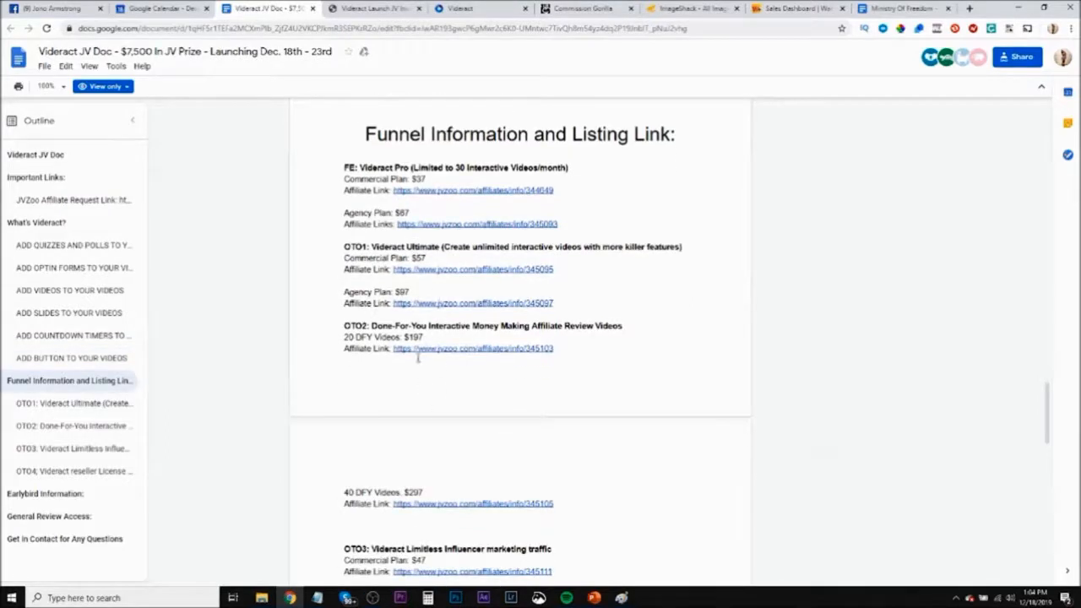
scroll(417, 357, "down", 2)
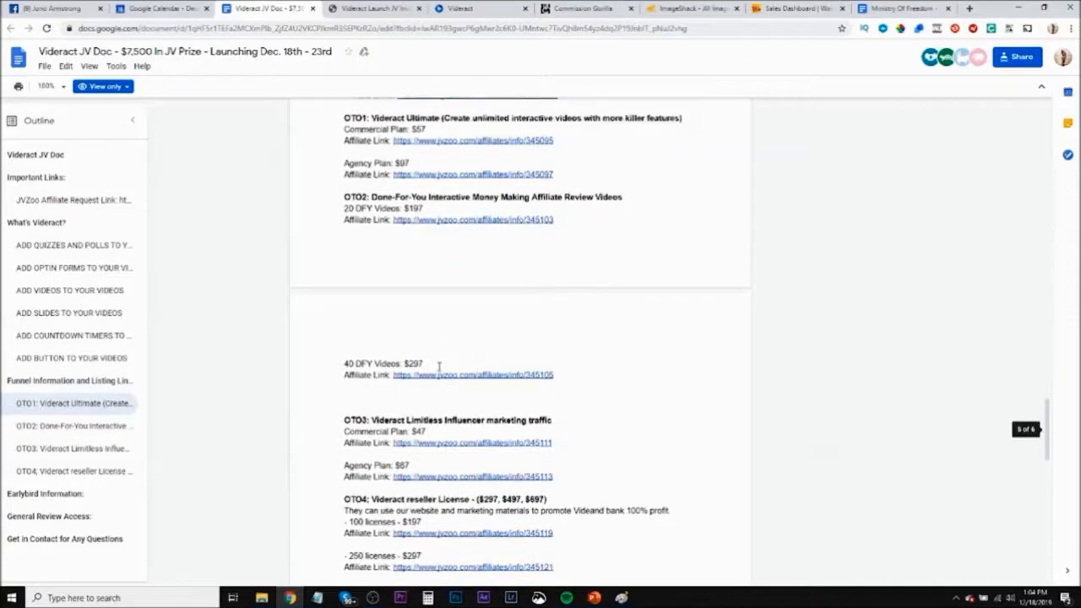
scroll(438, 366, "down", 5)
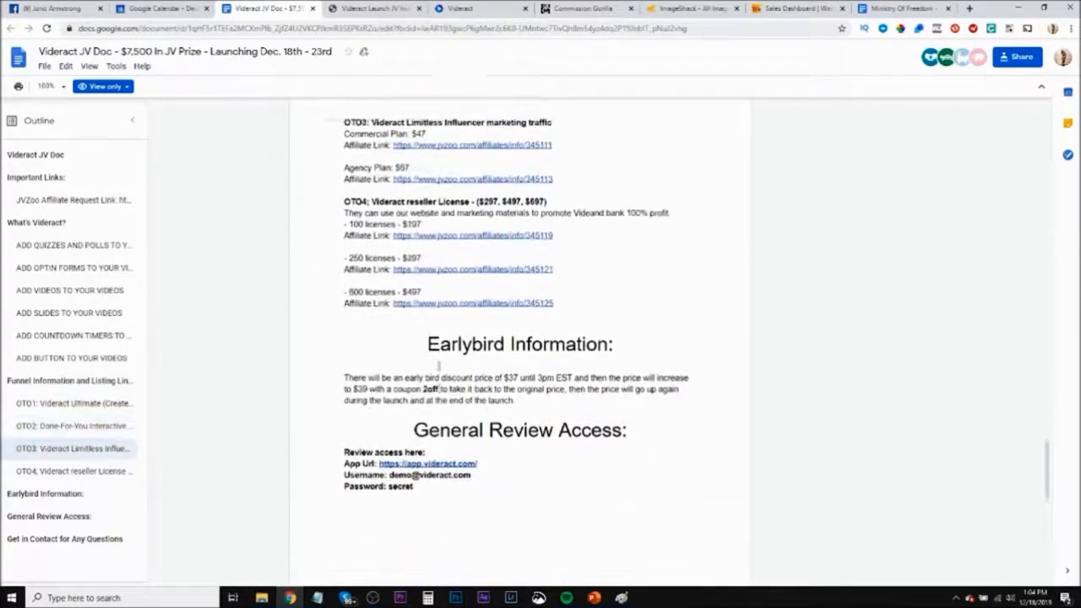
scroll(438, 366, "up", 9)
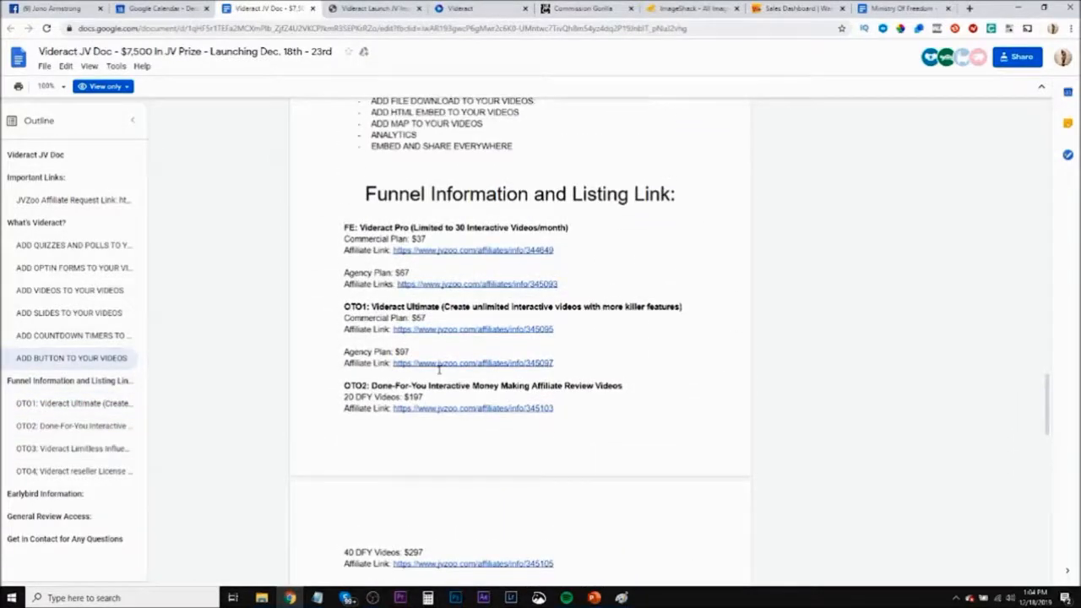
scroll(430, 297, "up", 1)
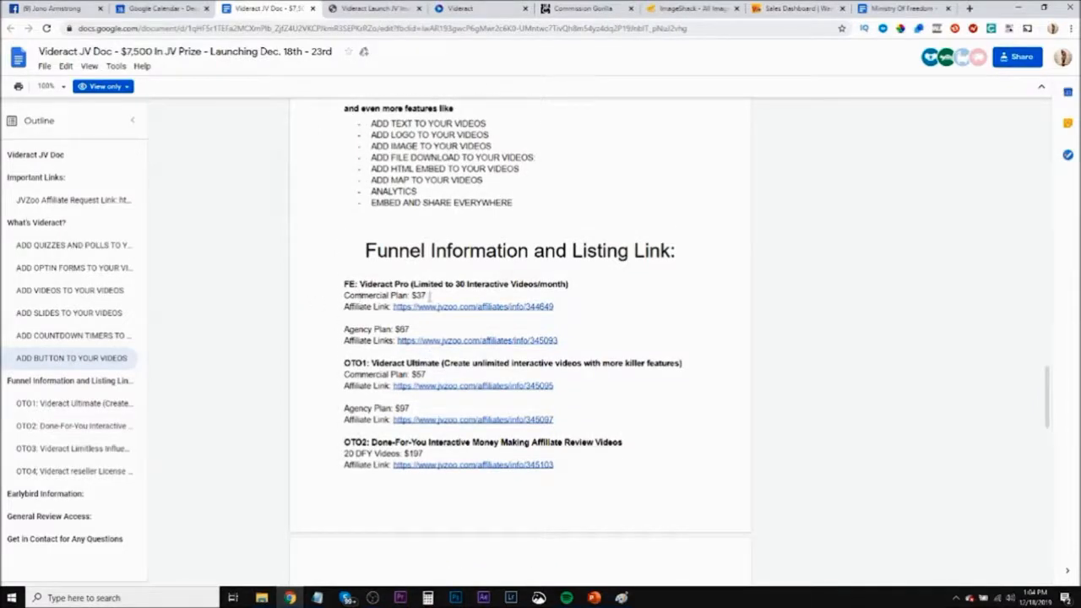
Replace "DFY Hero FE" in the bonus page's Front End heading with "Videract Pro" copied from the JV doc
left_click(575, 11)
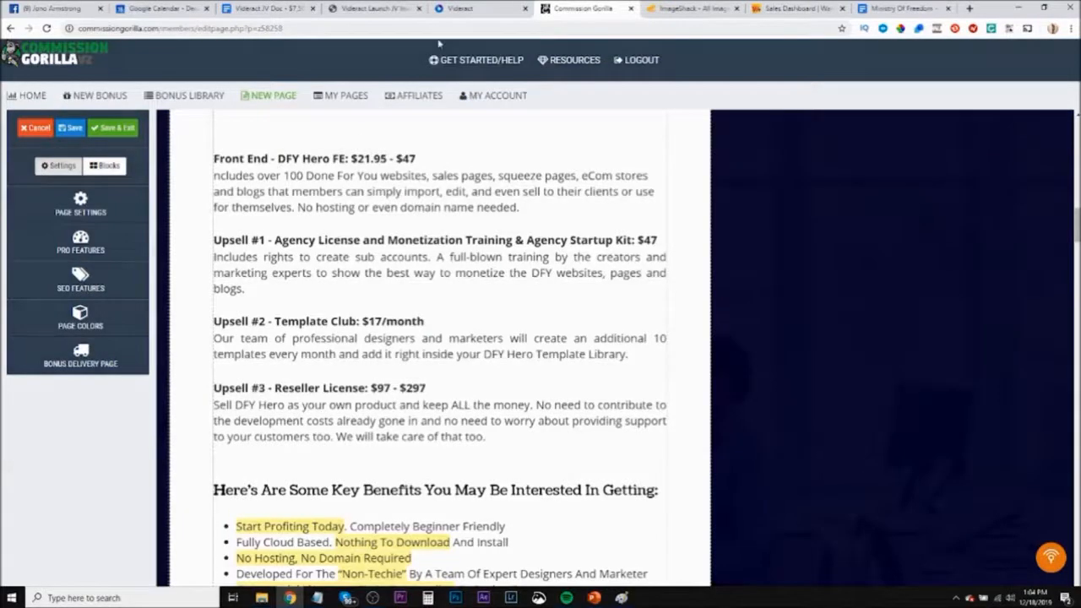
left_click(270, 9)
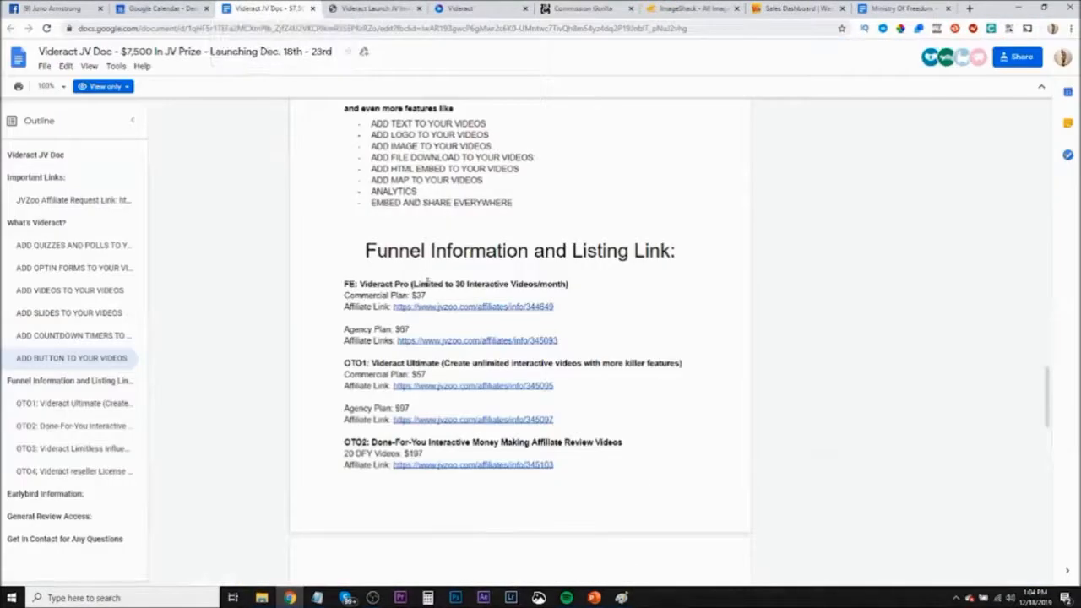
left_click_drag(361, 284, 409, 287)
key("ctrl+c")
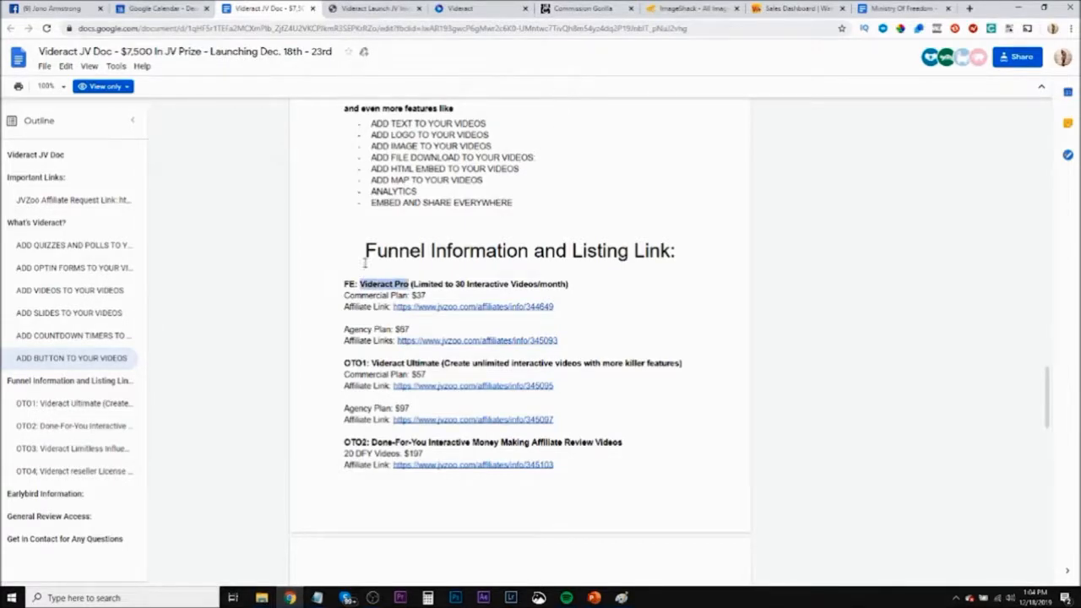
left_click(573, 14)
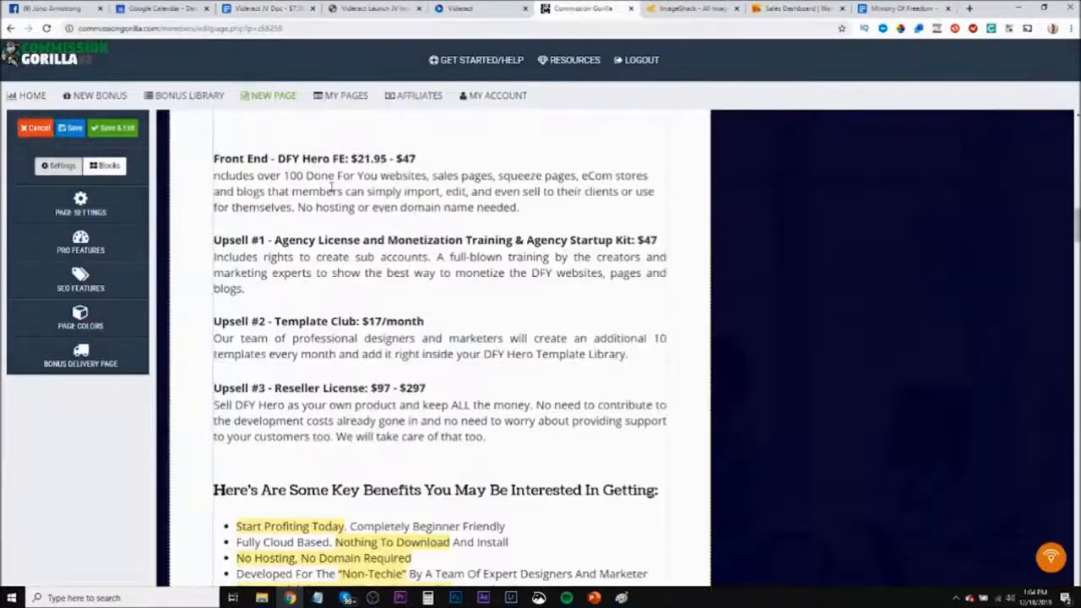
left_click_drag(344, 158, 278, 158)
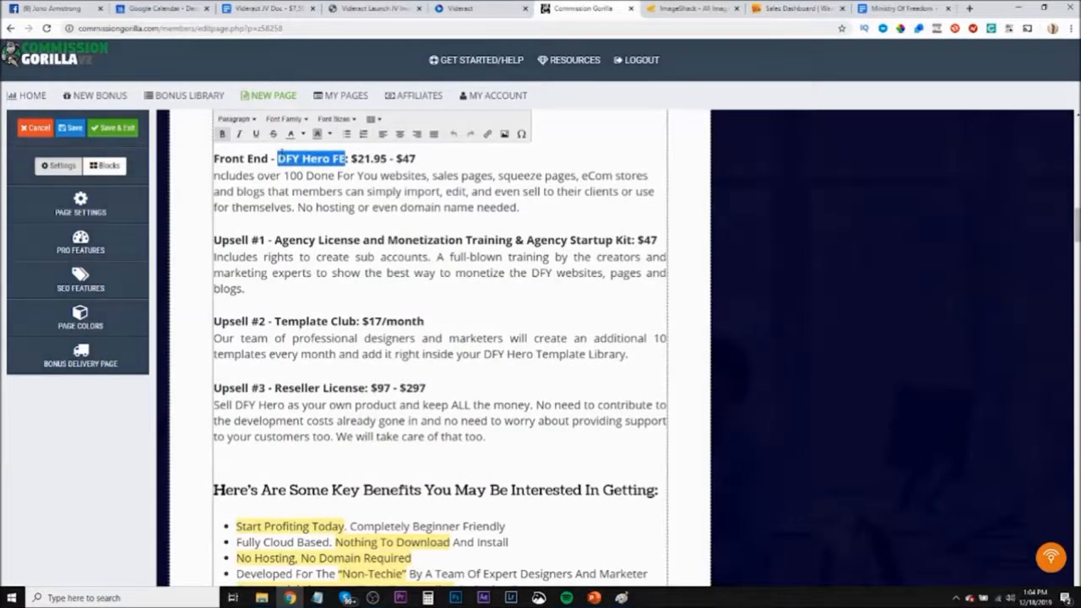
key("ctrl+v")
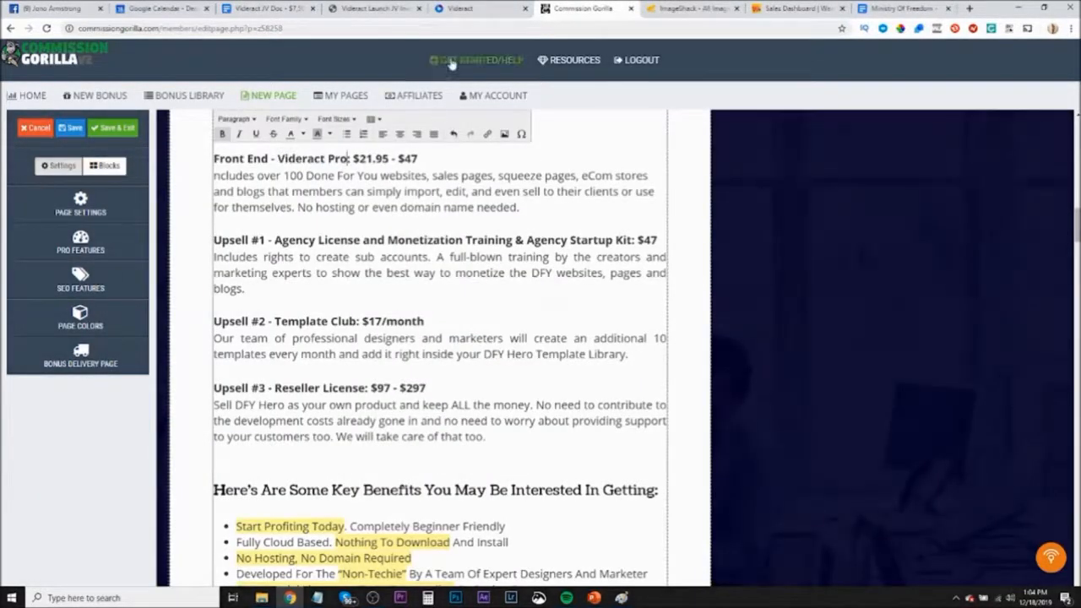
Move the Videract JV Doc tab directly beside the Commission Gorilla tab in the browser
left_click(483, 11)
left_click(565, 10)
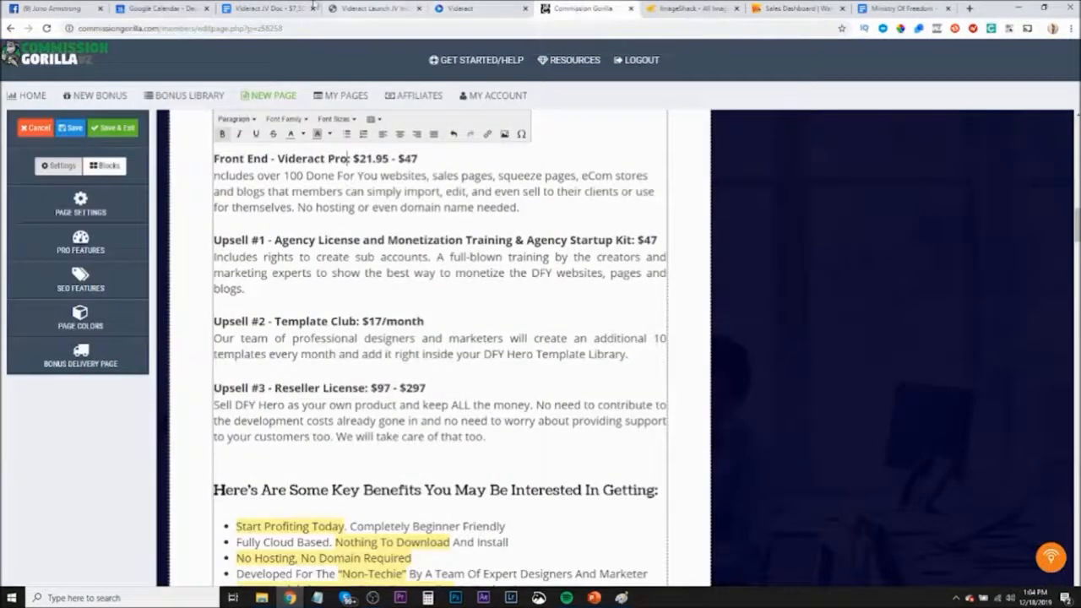
left_click(270, 8)
left_click_drag(270, 8, 453, 26)
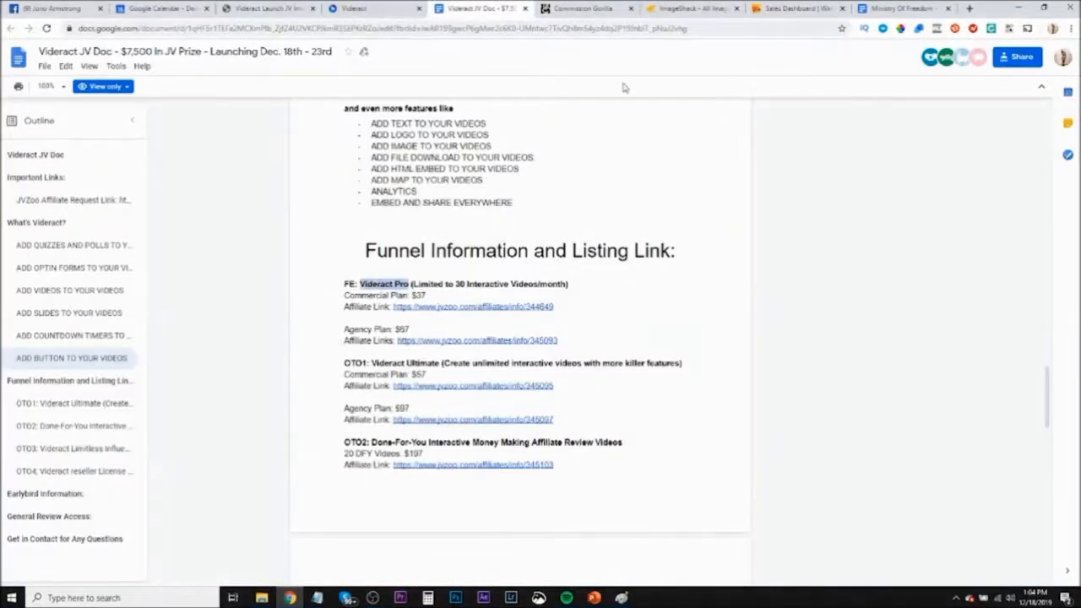
Return to the bonus page and set the Front End - Videract Pro price to $37
left_click(583, 8)
left_click_drag(413, 158, 358, 158)
type("37")
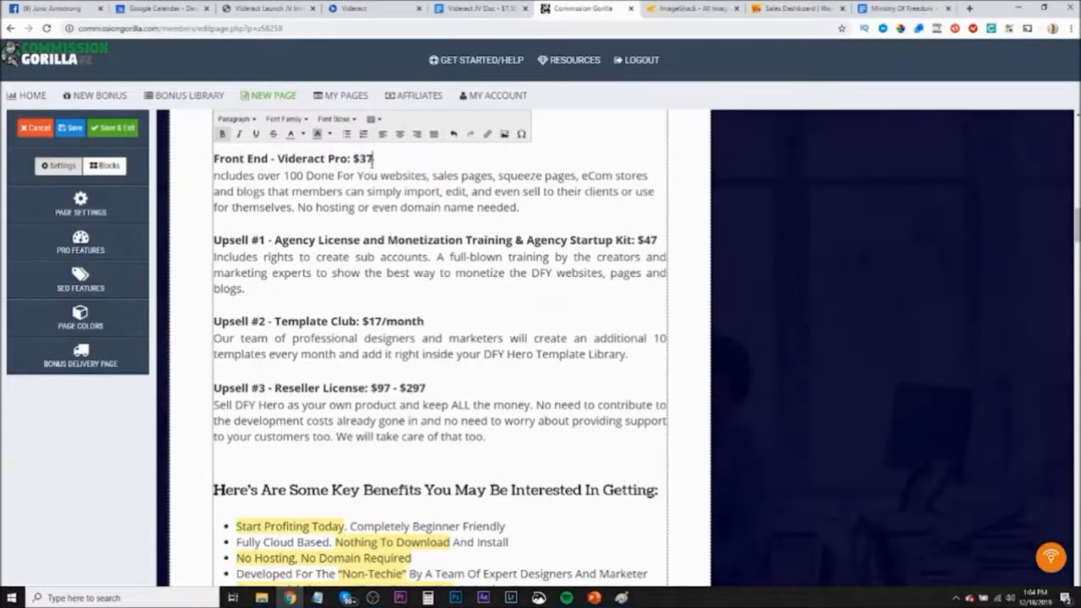
left_click(367, 192)
Open the JV doc linked in Google Calendar's December 15 Commission Replicator event and look through its launch information
left_click(162, 8)
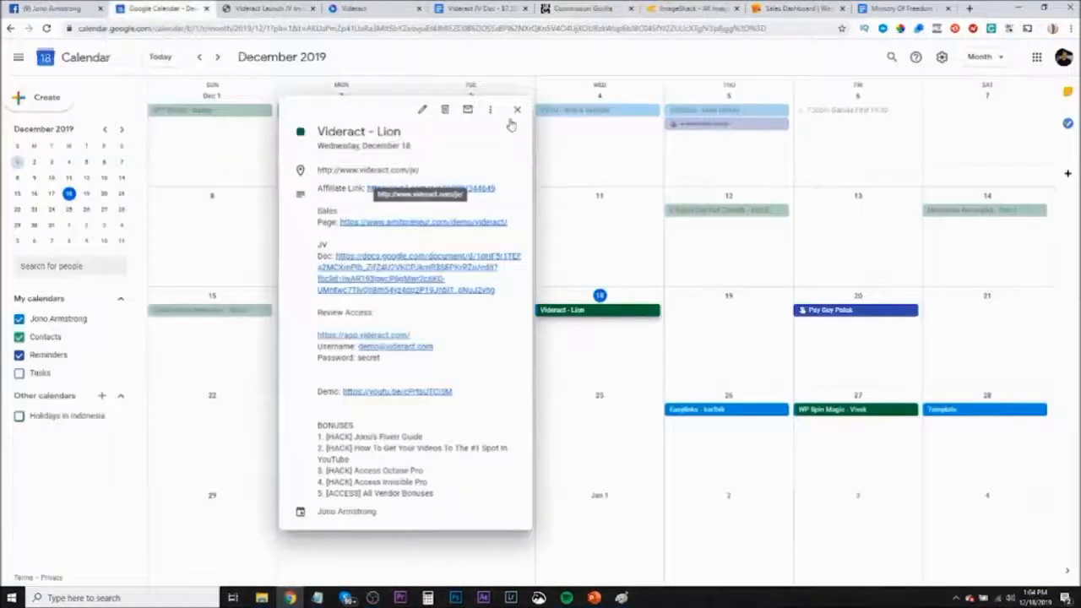
left_click(517, 114)
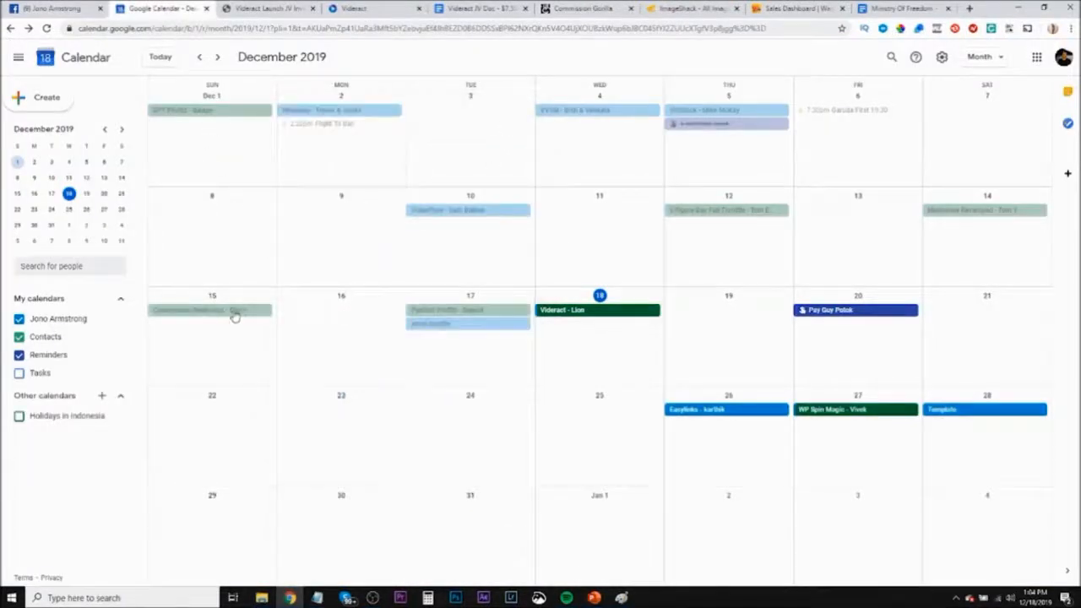
left_click(234, 311)
left_click(394, 237)
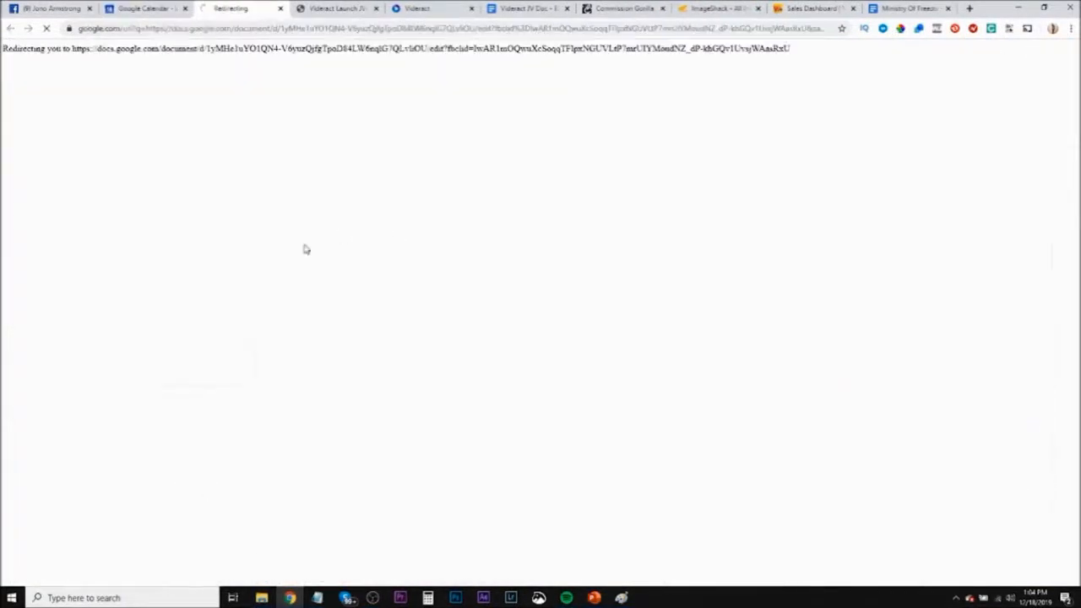
scroll(473, 286, "down", 2)
scroll(477, 274, "down", 15)
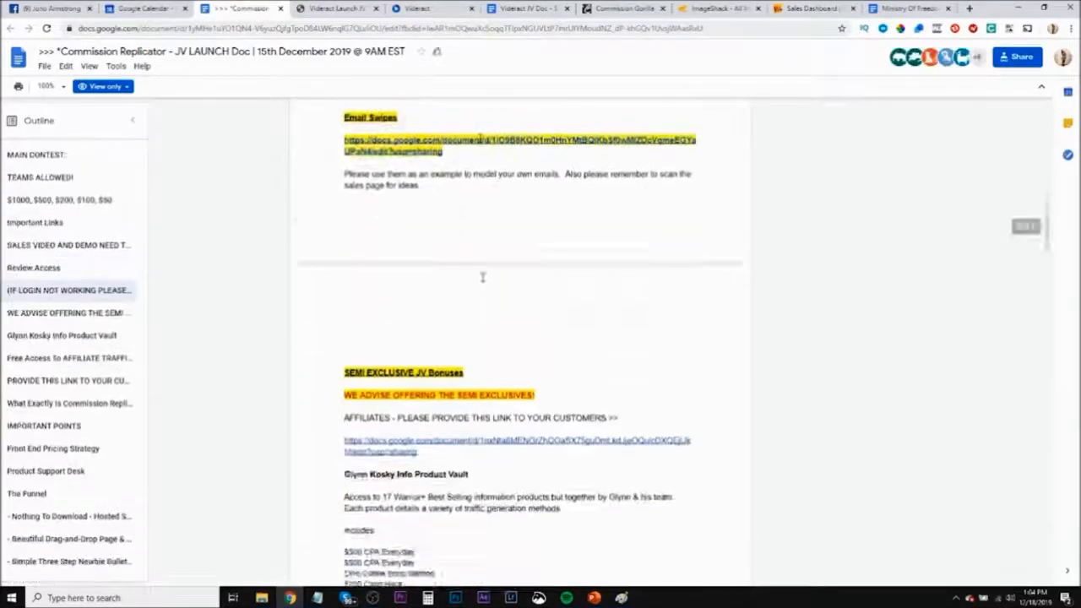
Examine the Commission Replicator JV doc for its bonuses, selling points, pricing and upsell funnel
scroll(484, 274, "down", 3)
scroll(484, 274, "up", 2)
scroll(484, 277, "down", 5)
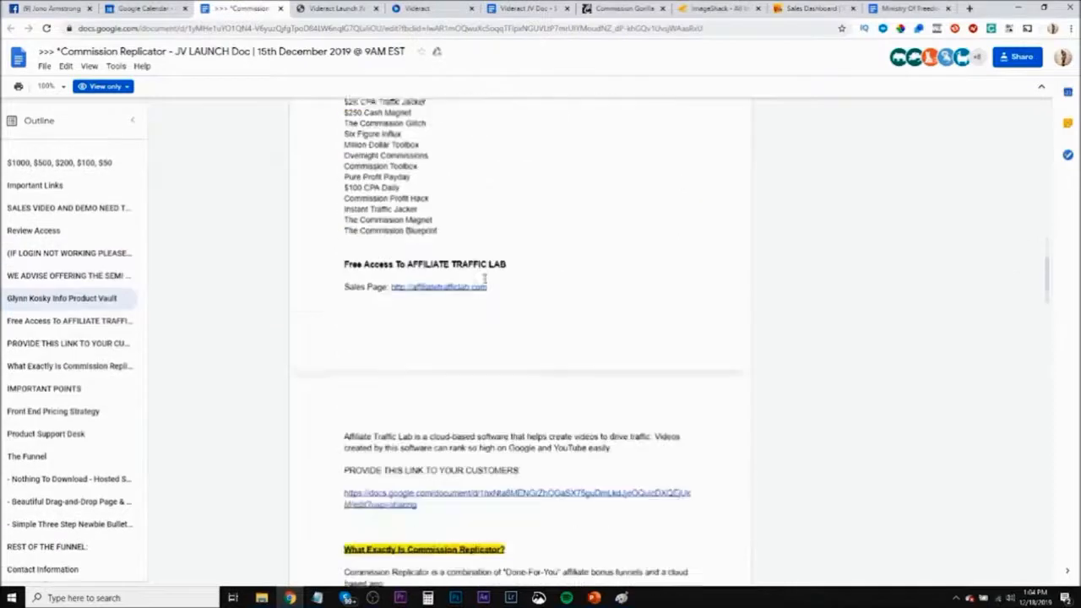
scroll(485, 278, "down", 10)
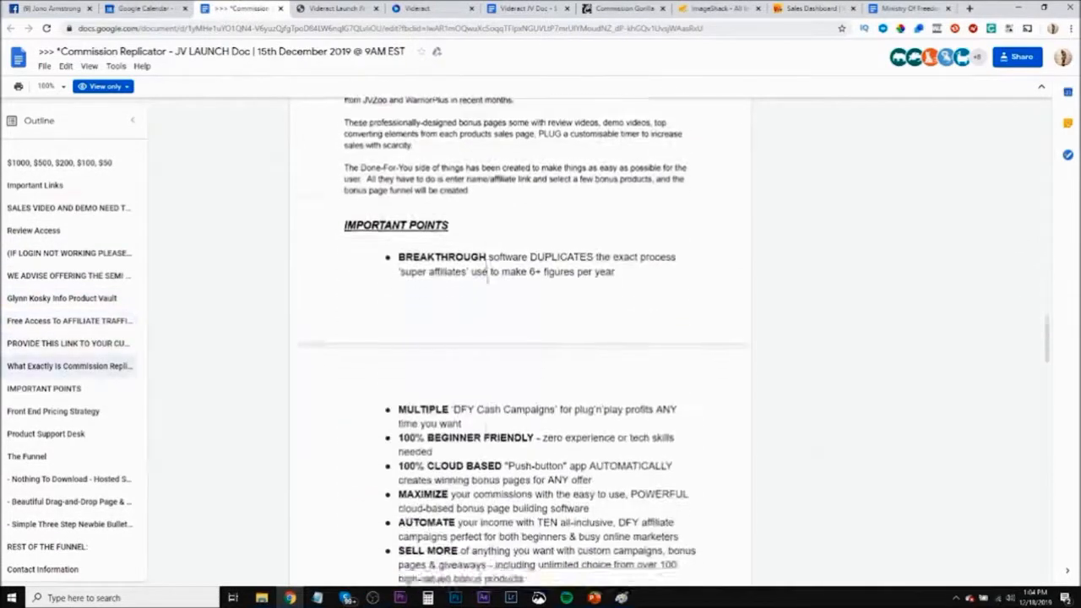
scroll(487, 283, "down", 10)
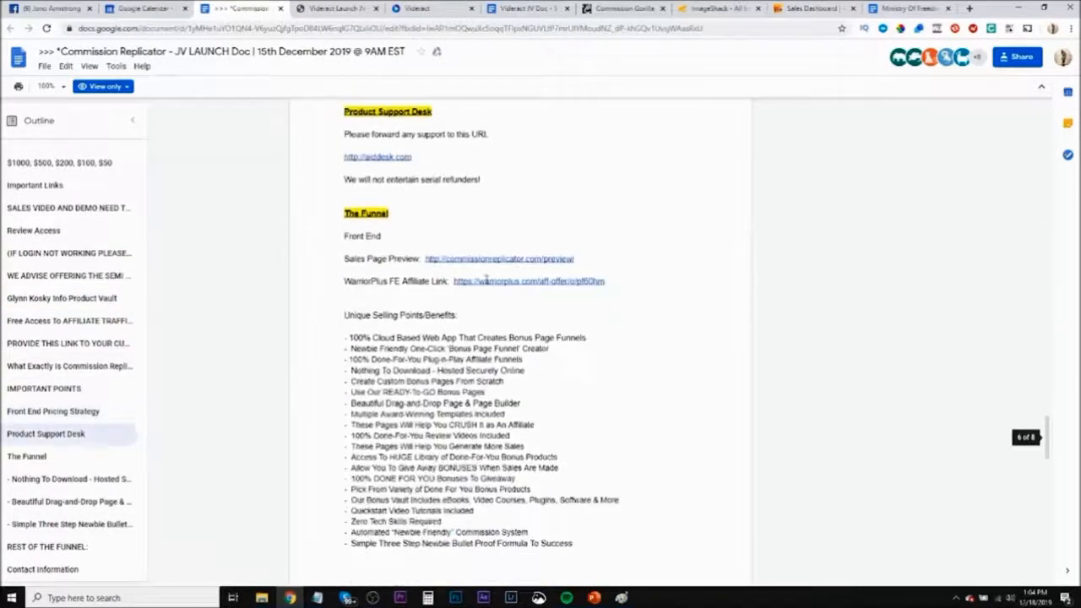
scroll(486, 283, "down", 1)
scroll(398, 222, "up", 2)
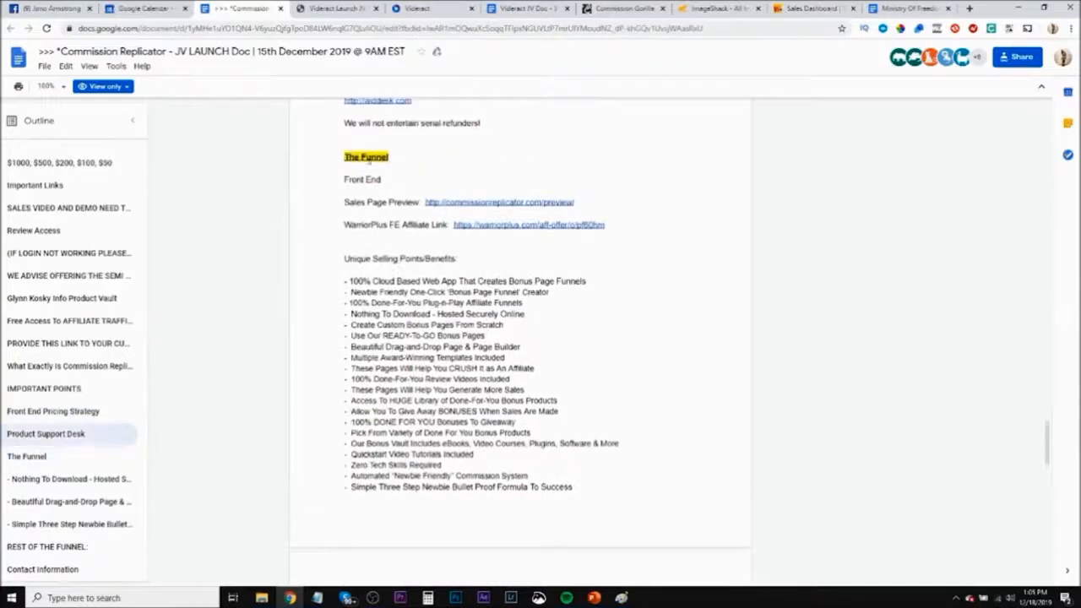
scroll(413, 255, "down", 6)
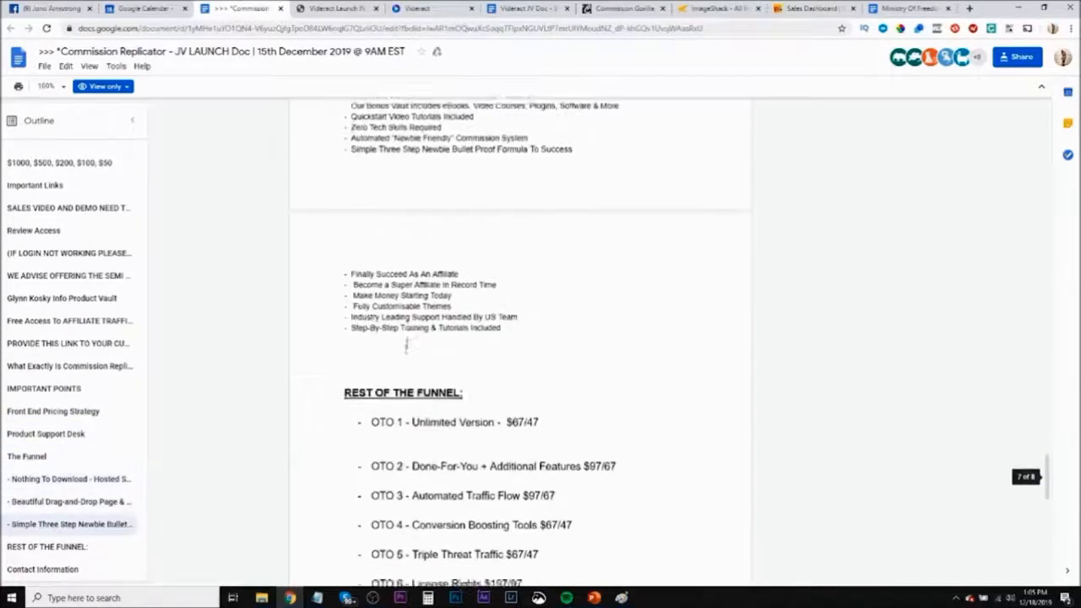
scroll(400, 325, "down", 5)
scroll(405, 326, "up", 5)
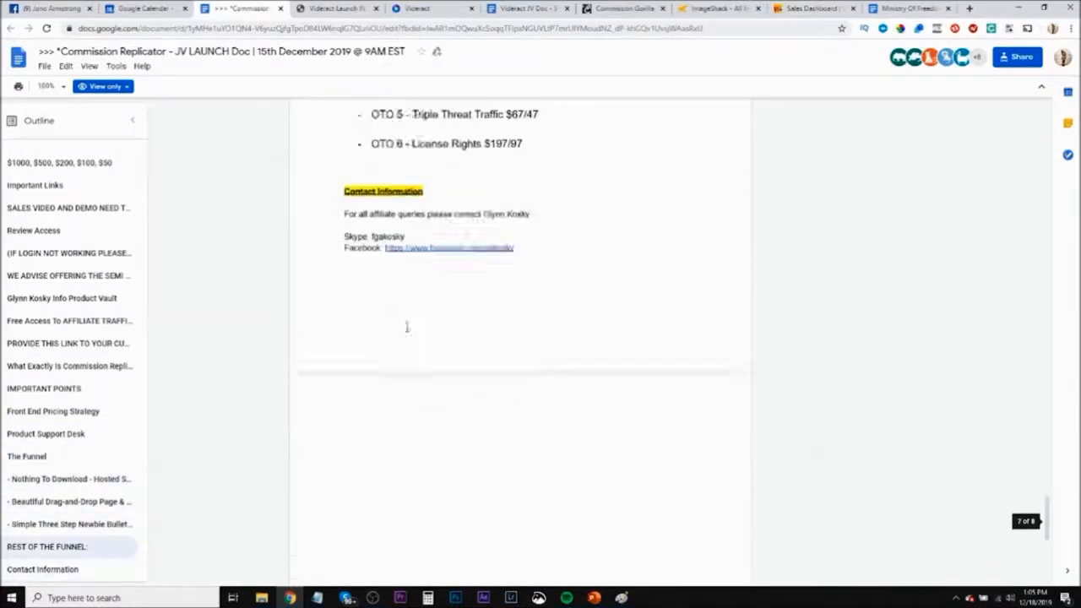
scroll(439, 337, "up", 10)
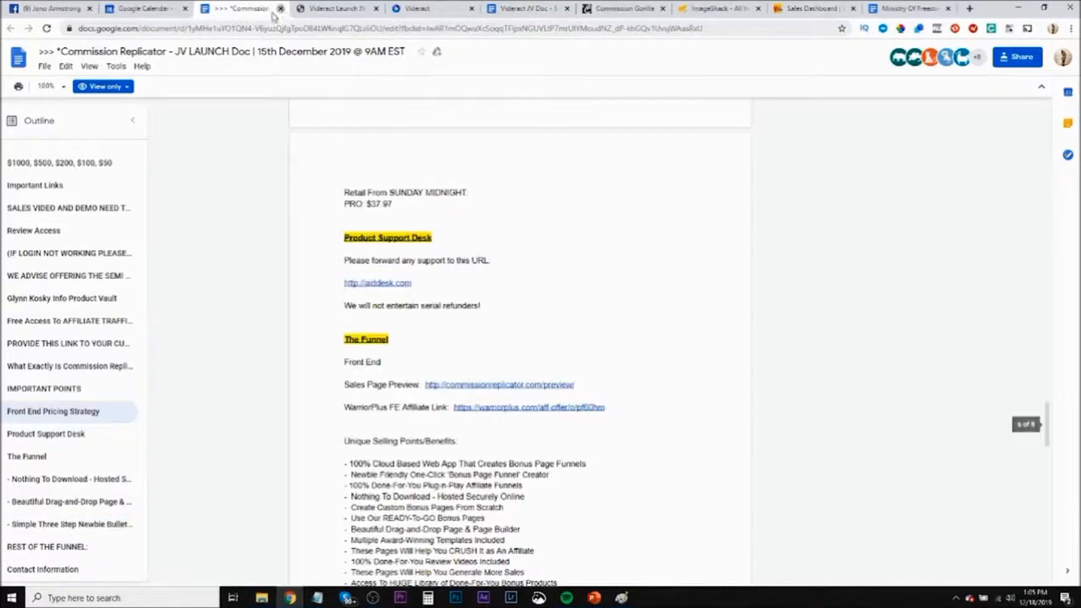
Open the JV doc from the DFY Profitz event in Google Calendar and review its contents
left_click(169, 8)
key("Escape")
left_click(241, 113)
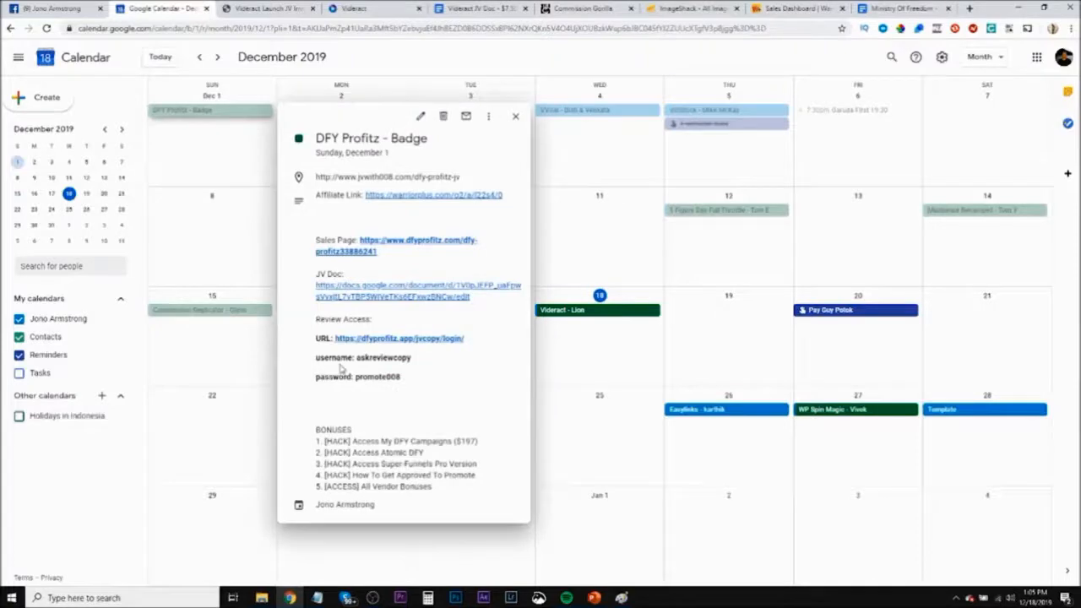
left_click(374, 290)
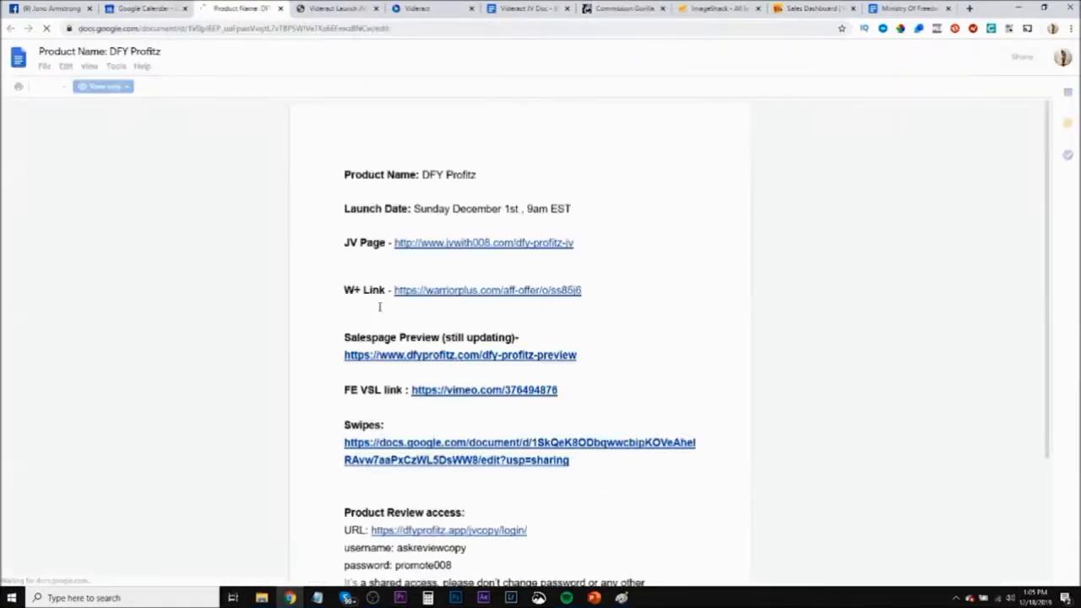
scroll(380, 306, "down", 12)
scroll(385, 297, "down", 15)
scroll(389, 293, "down", 2)
scroll(390, 293, "up", 15)
scroll(390, 299, "up", 10)
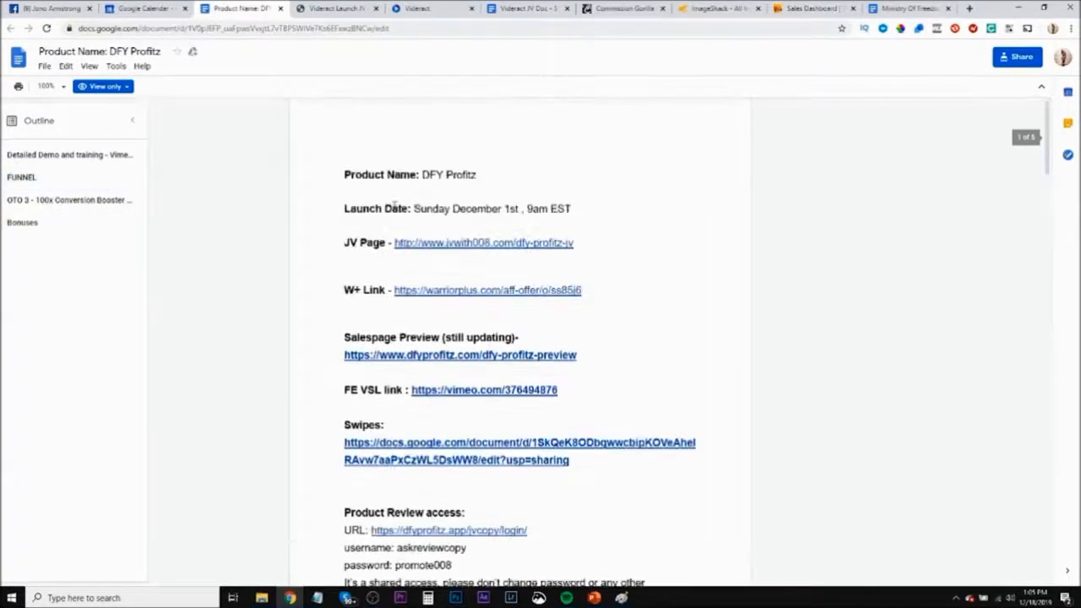
Open the DFY Profitz JV page from the doc, examine its product and upsell descriptions, and close the page
left_click(450, 243)
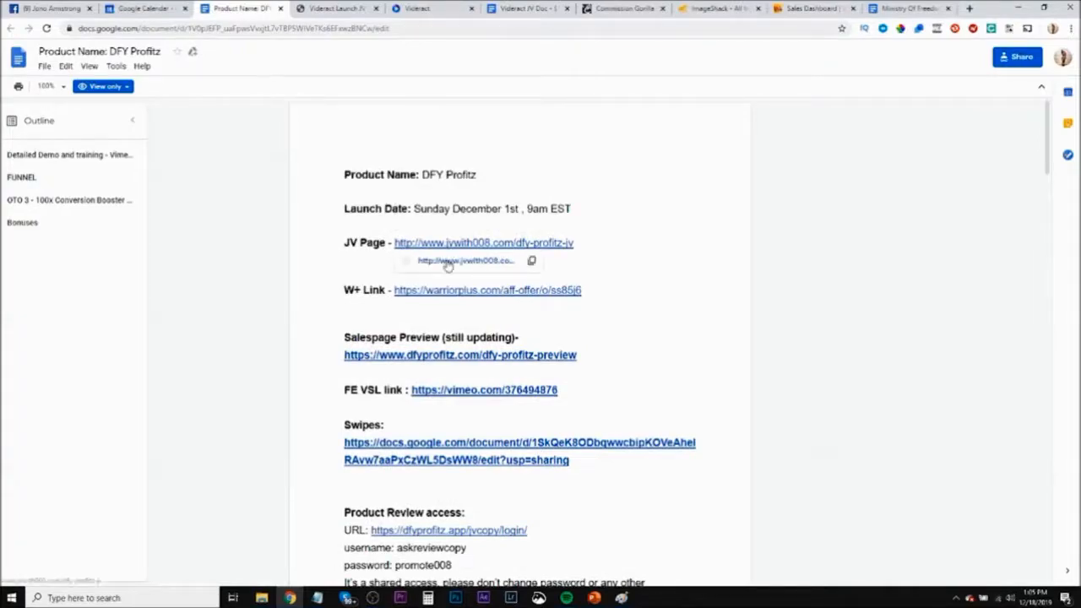
left_click(446, 260)
left_click(255, 9)
scroll(395, 351, "down", 6)
scroll(391, 347, "down", 15)
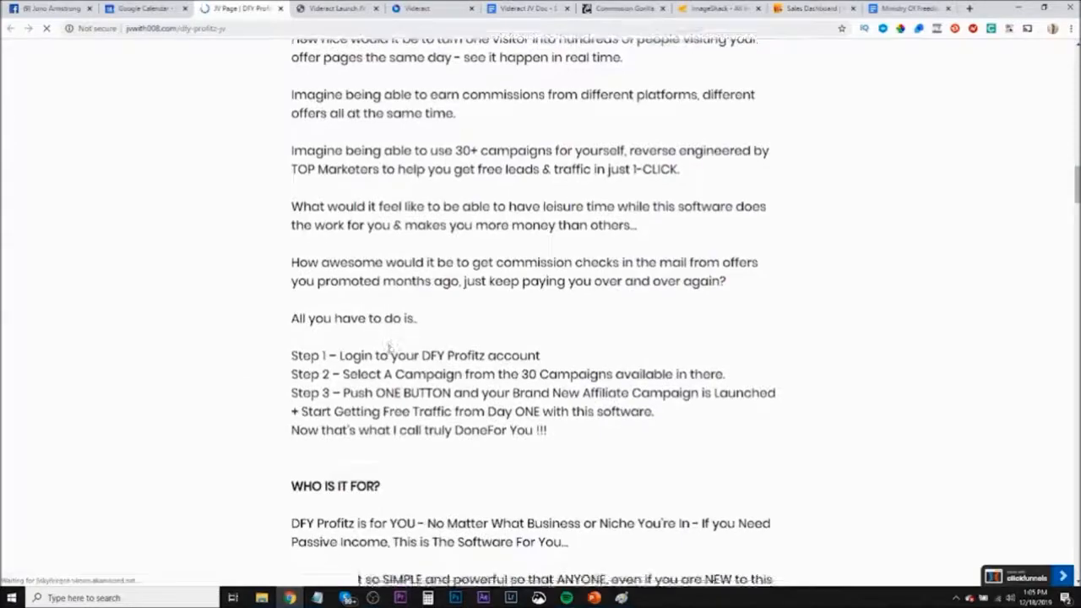
scroll(390, 349, "down", 5)
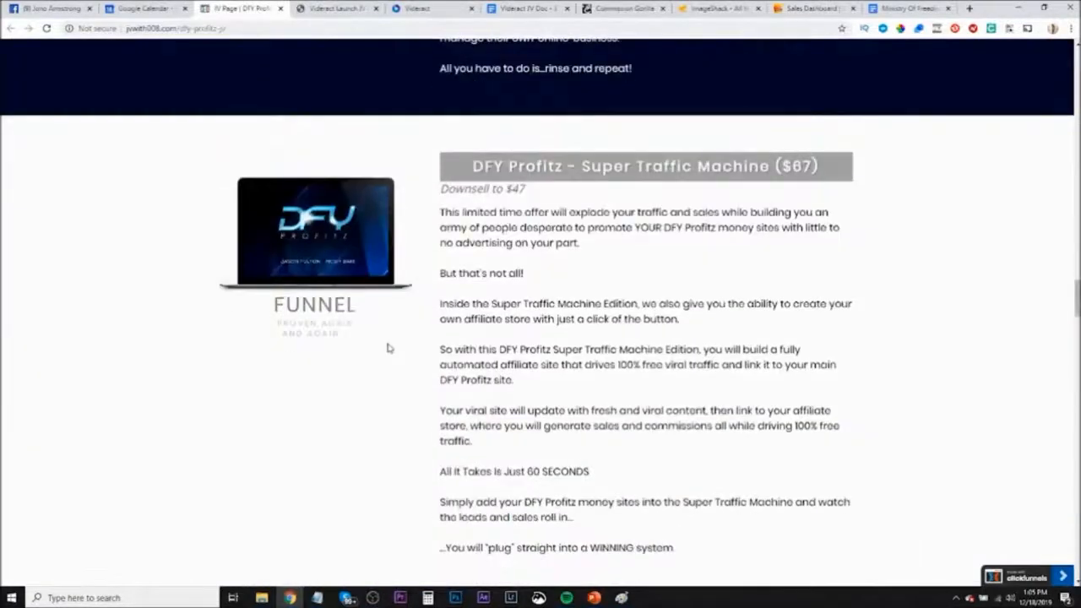
scroll(389, 348, "up", 9)
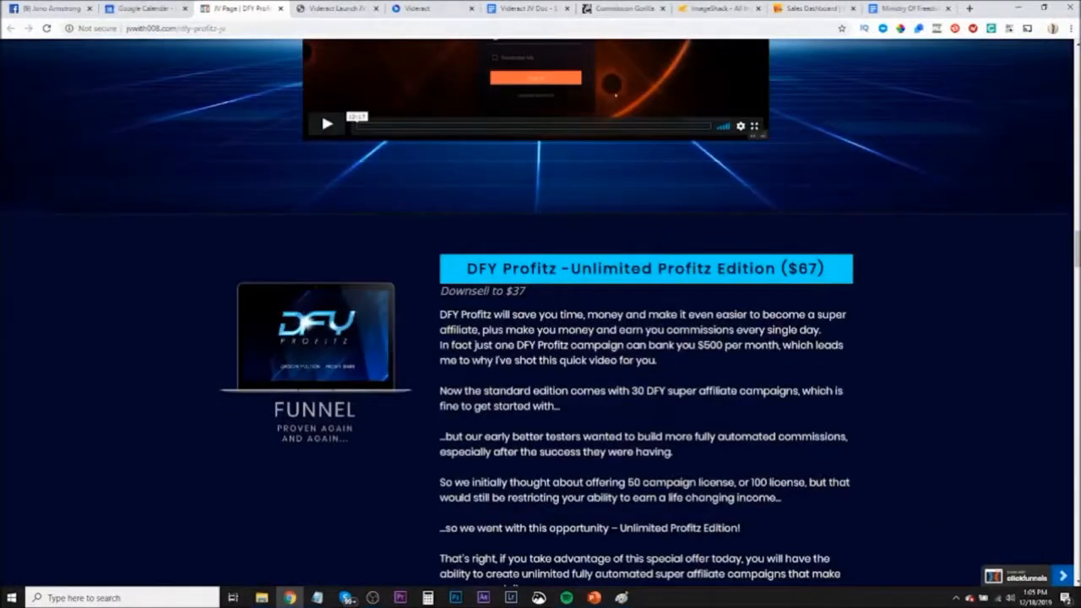
scroll(321, 111, "up", 10)
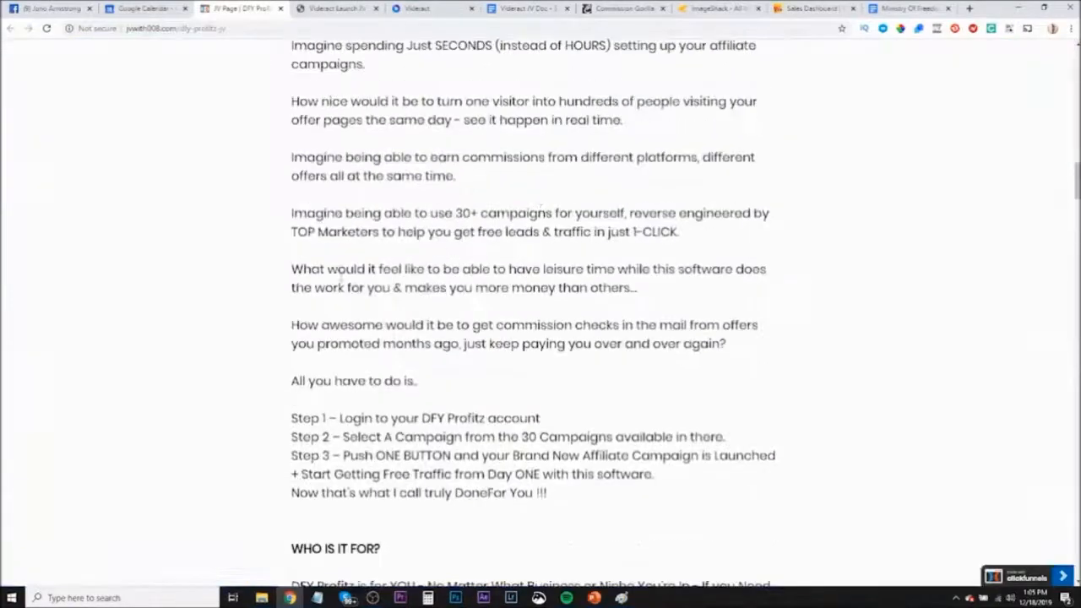
scroll(341, 279, "down", 12)
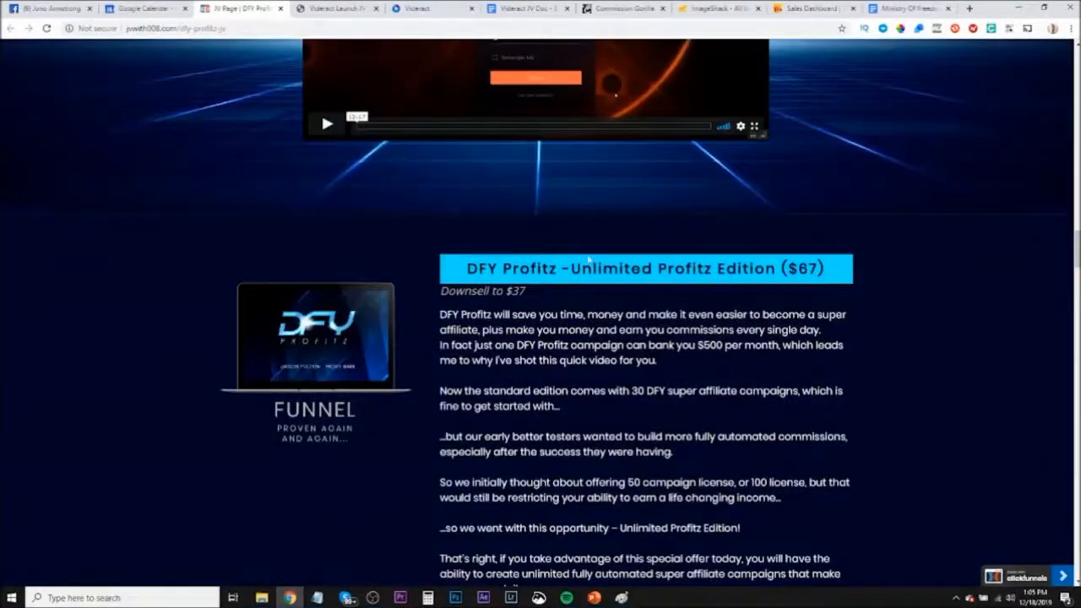
scroll(560, 235, "down", 3)
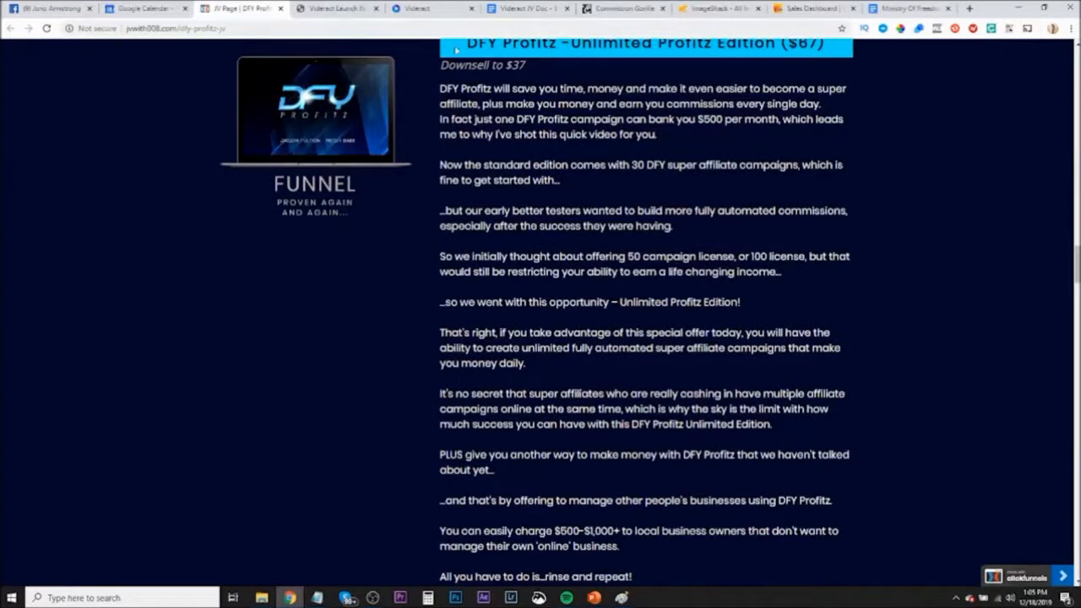
left_click(281, 9)
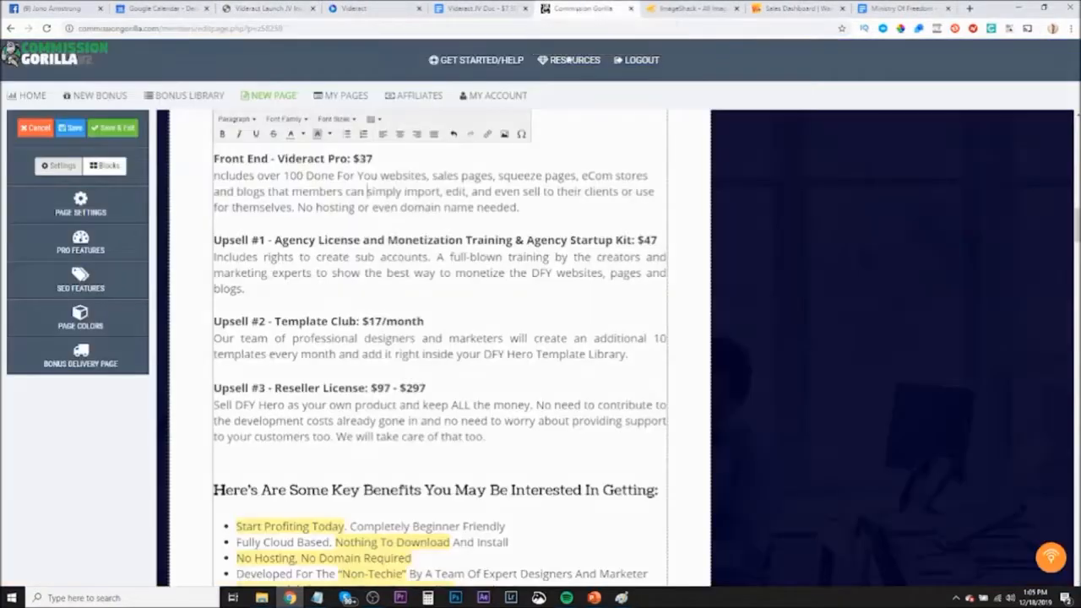
Replace the Front End description on the Commission Gorilla bonus page with "Limited to 30 Interactive Videos/month" from the Videract JV doc
left_click(581, 8)
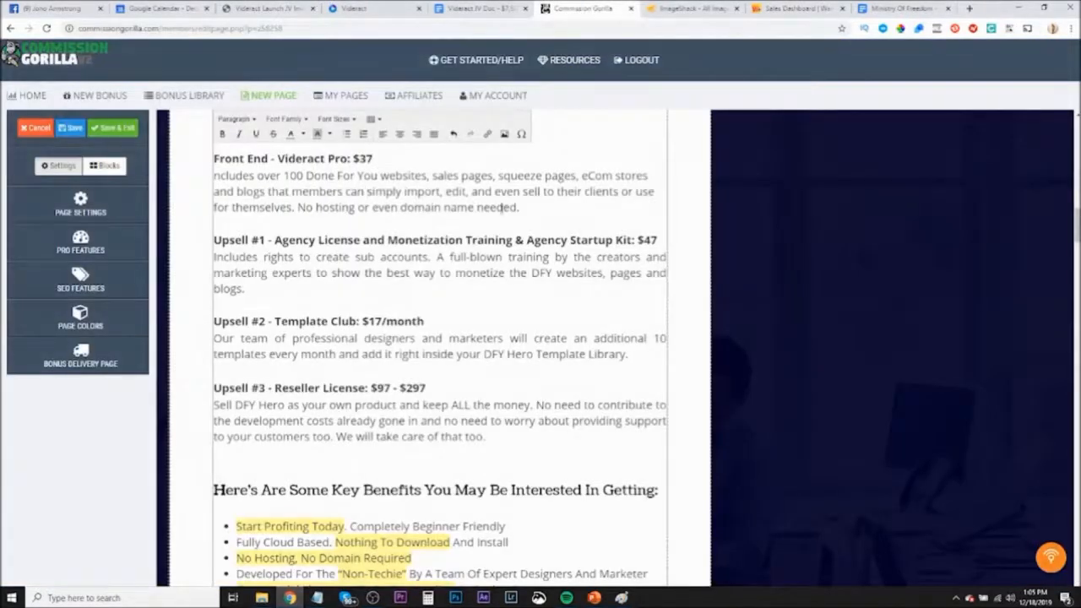
left_click_drag(522, 209, 214, 169)
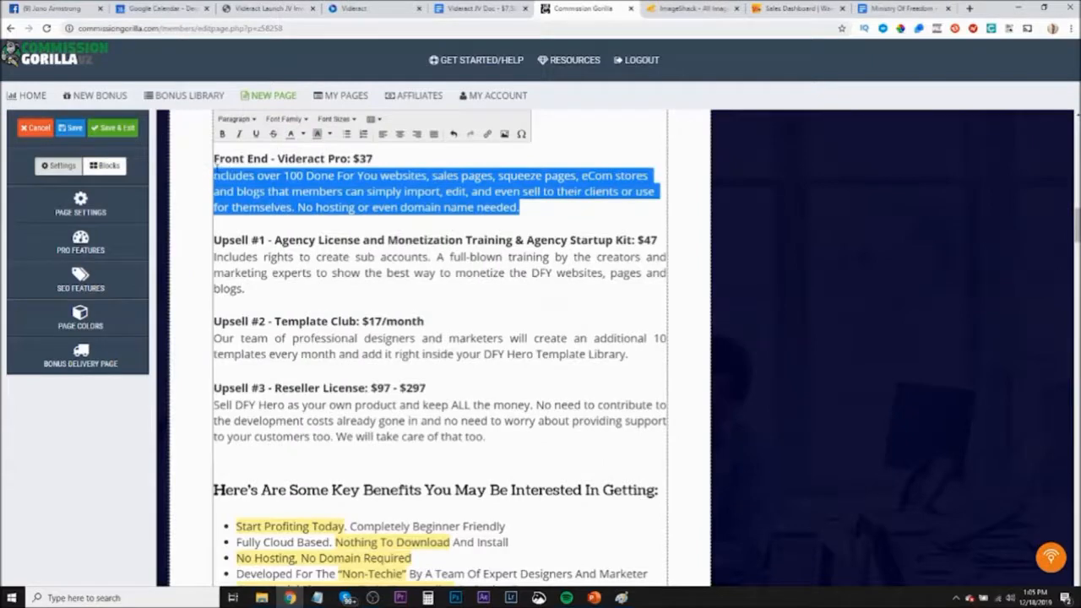
left_click(478, 8)
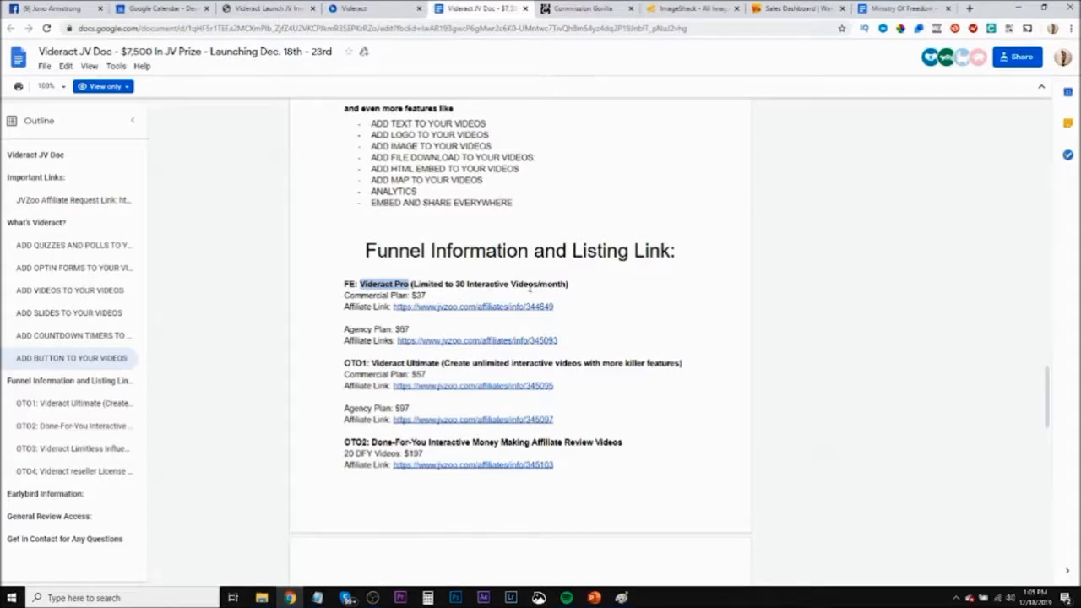
left_click_drag(568, 286, 420, 284)
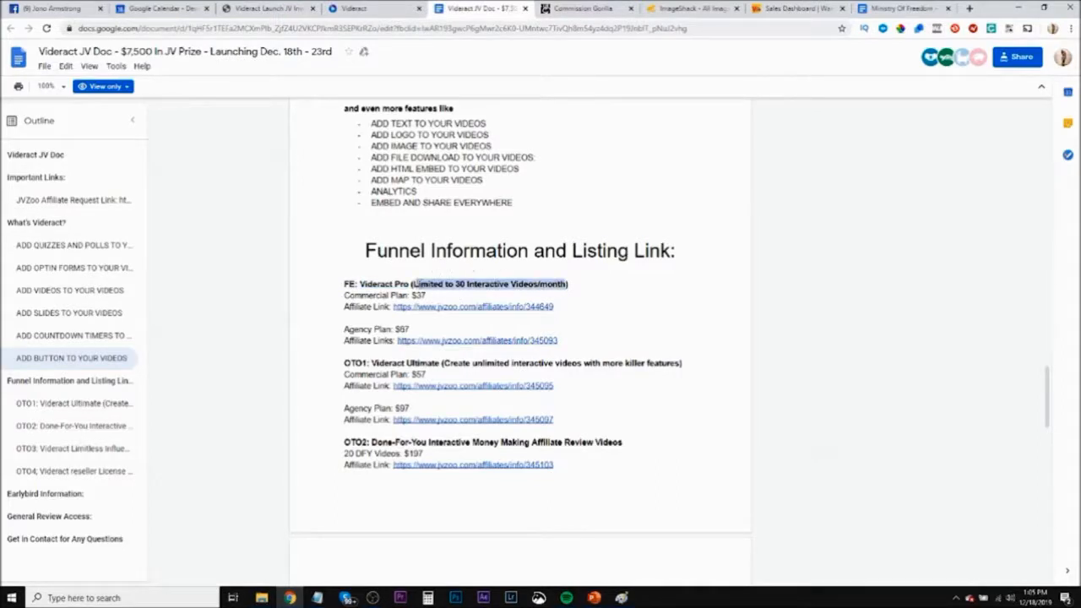
left_click(591, 10)
type("Limited to 30 Interactive Videos/month")
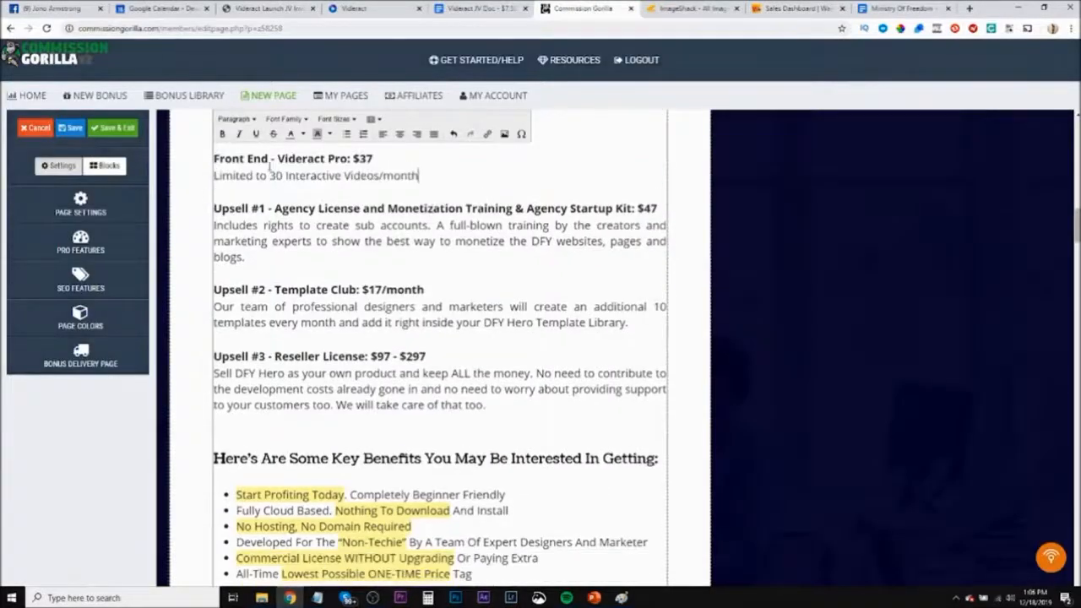
Look up the front-end plan prices in the Videract JV doc and add "($67 Agency Plan)" to the bonus page's Front End heading
left_click(477, 10)
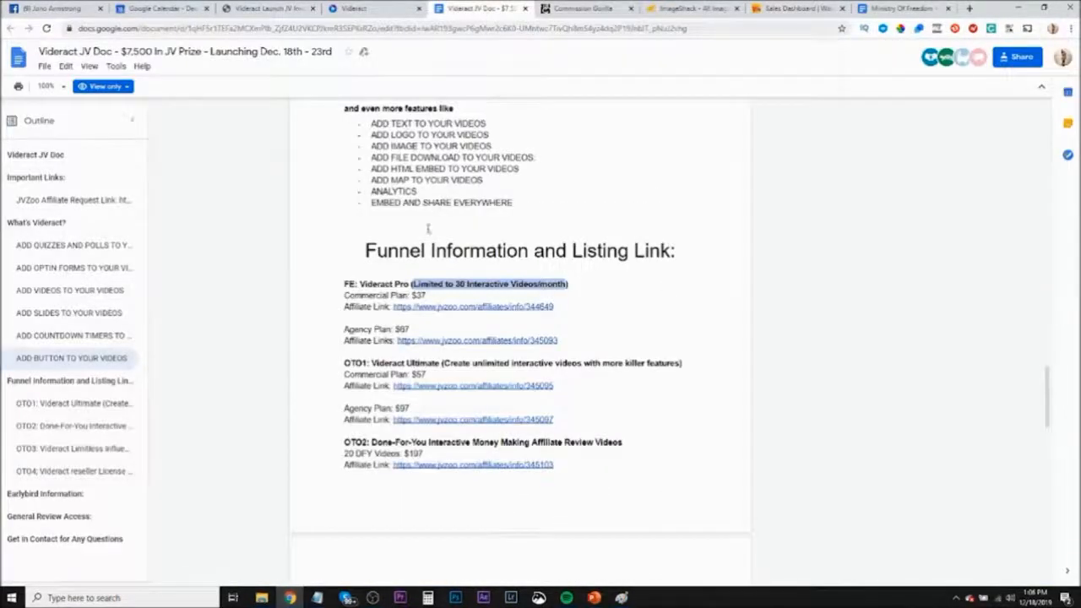
scroll(413, 297, "down", 1)
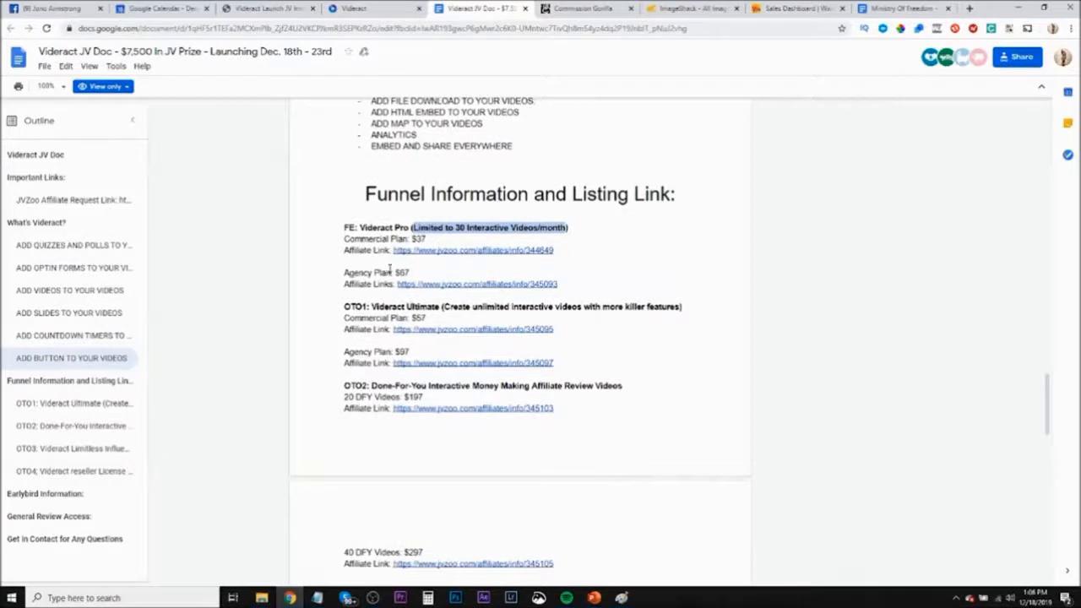
scroll(389, 271, "down", 1)
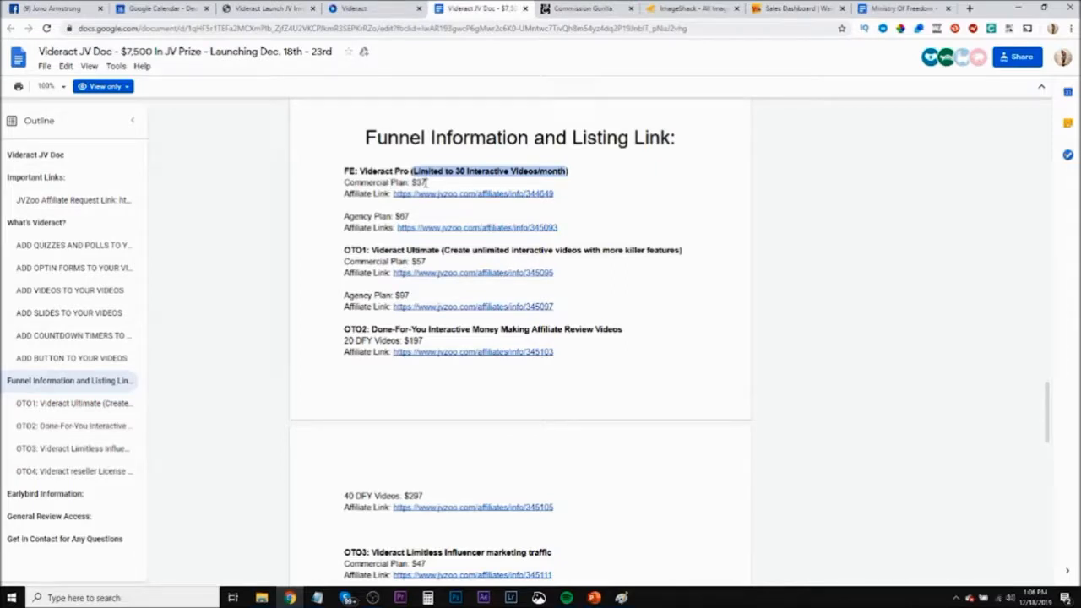
left_click_drag(427, 182, 412, 182)
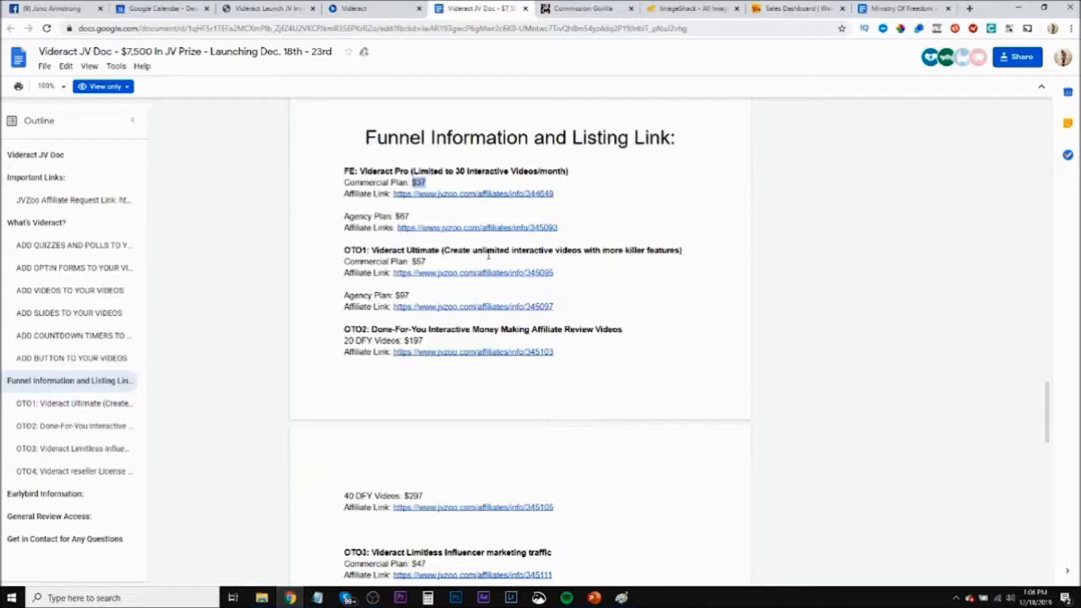
left_click(454, 219)
left_click_drag(410, 215, 402, 216)
left_click(583, 8)
left_click(390, 156)
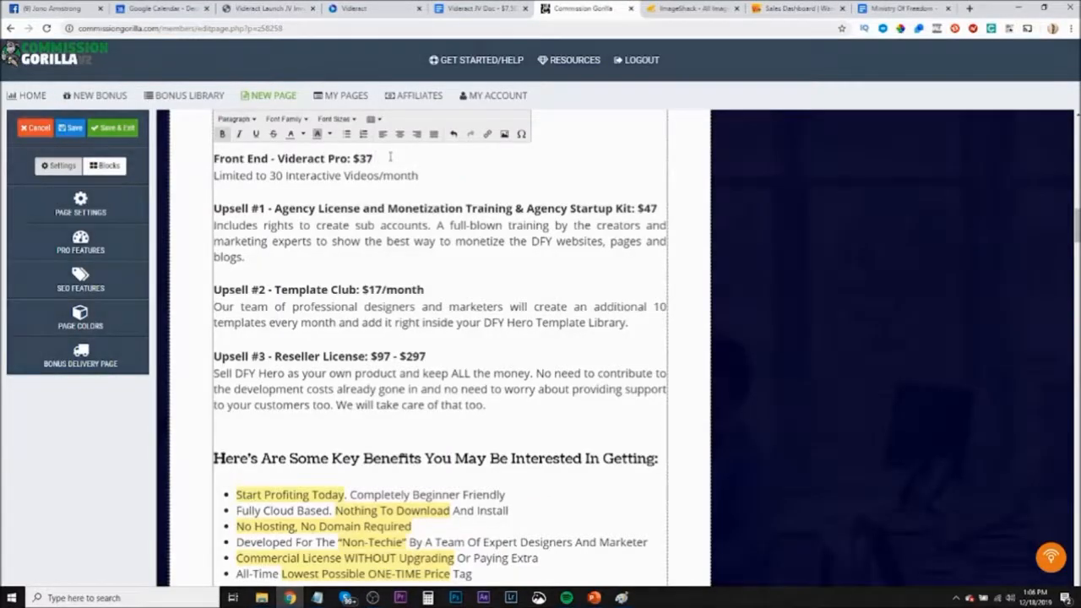
type("($67 Agency Plan")
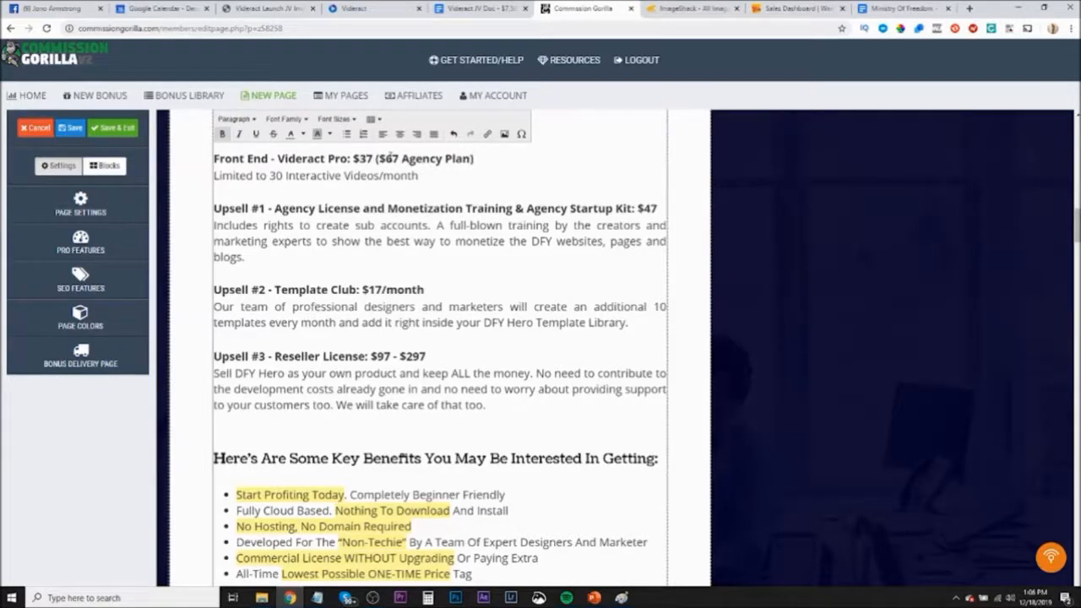
Replace the product name in the bonus page's Upsell #1 heading with "Videract Ultimate" copied from the Videract JV doc
left_click(493, 12)
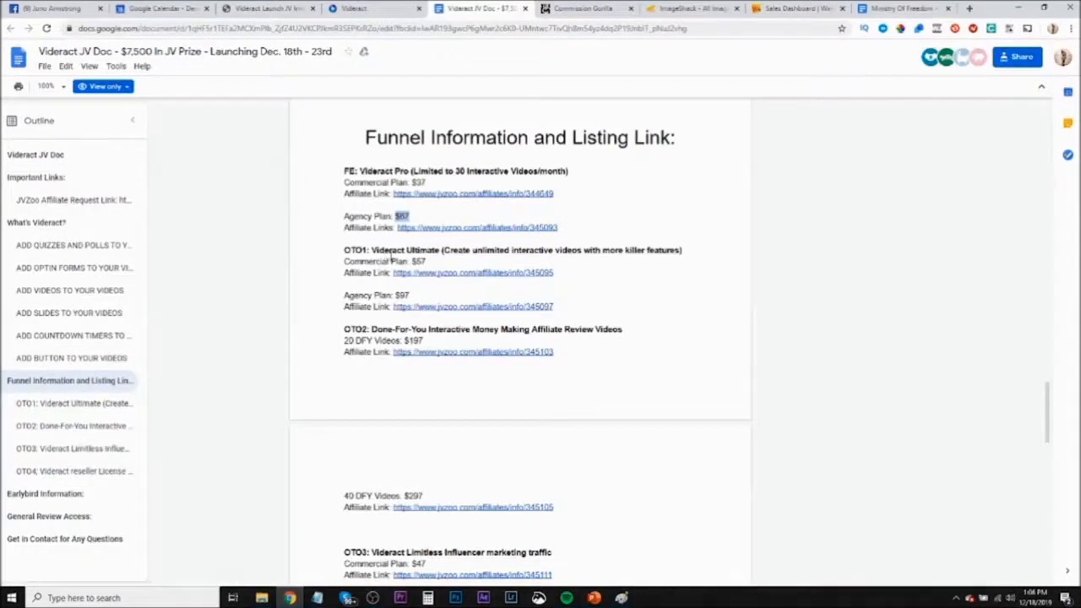
left_click_drag(372, 251, 438, 254)
key("ctrl+c")
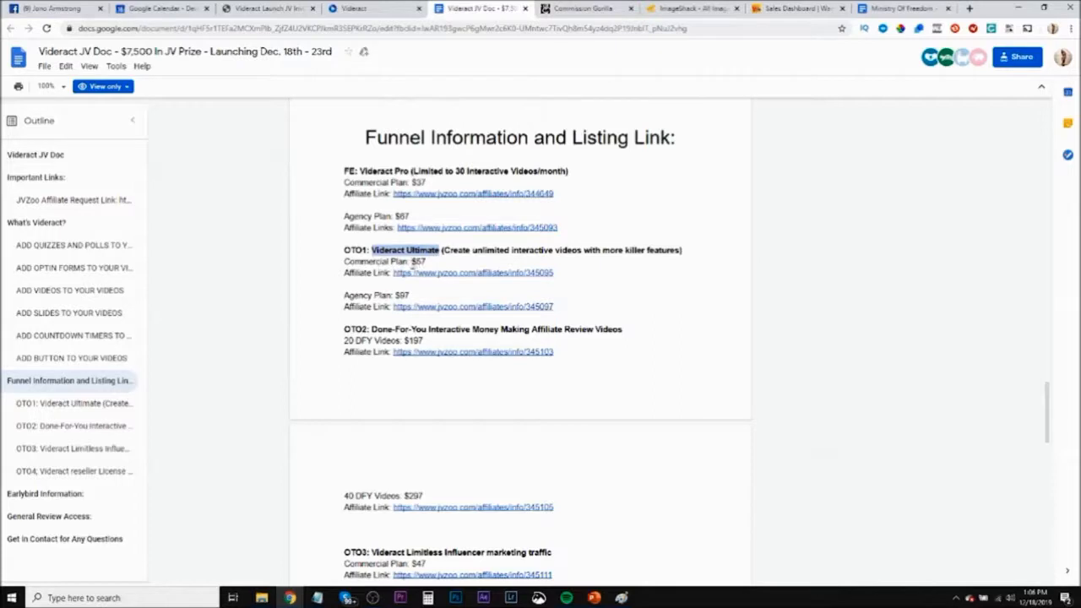
left_click(576, 9)
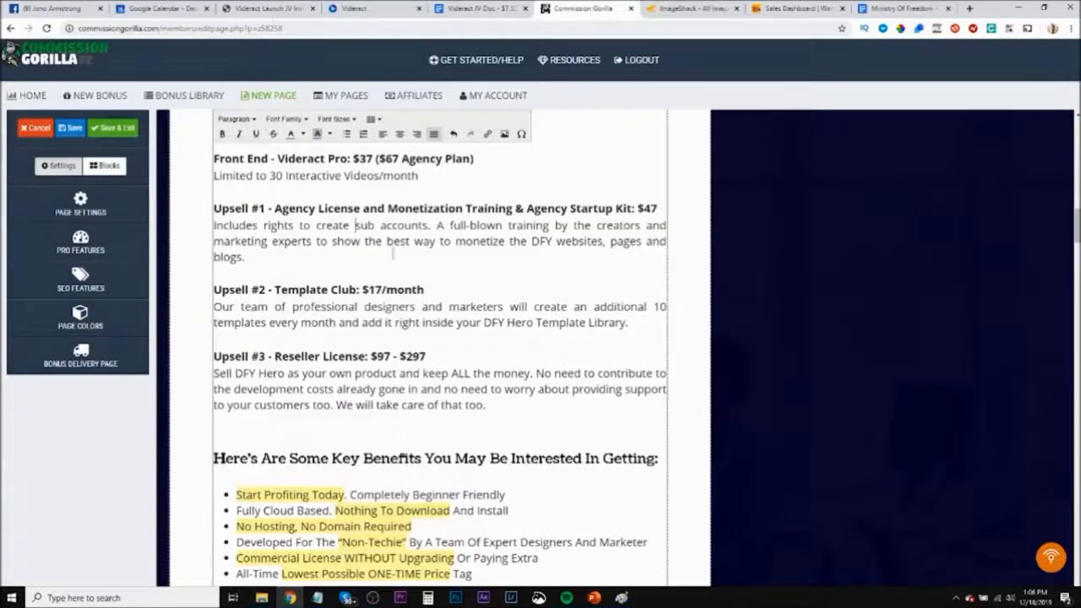
left_click_drag(275, 208, 631, 209)
key("ctrl+v")
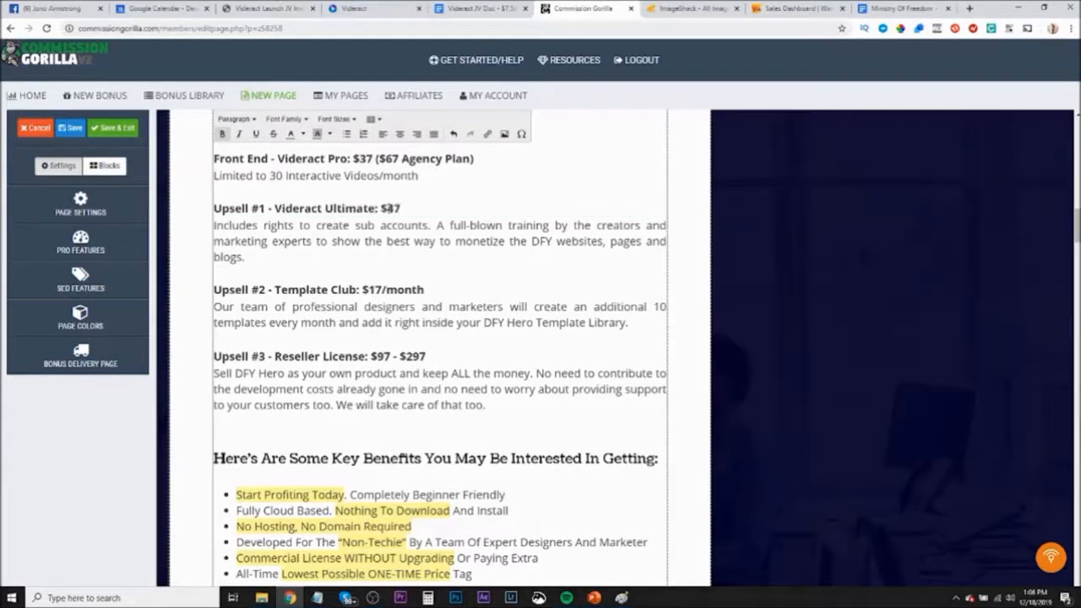
Set the Upsell #1 price to $57 and check the OTO1 plan details in the Videract JV doc
left_click_drag(390, 208, 386, 207)
type("5")
left_click(482, 9)
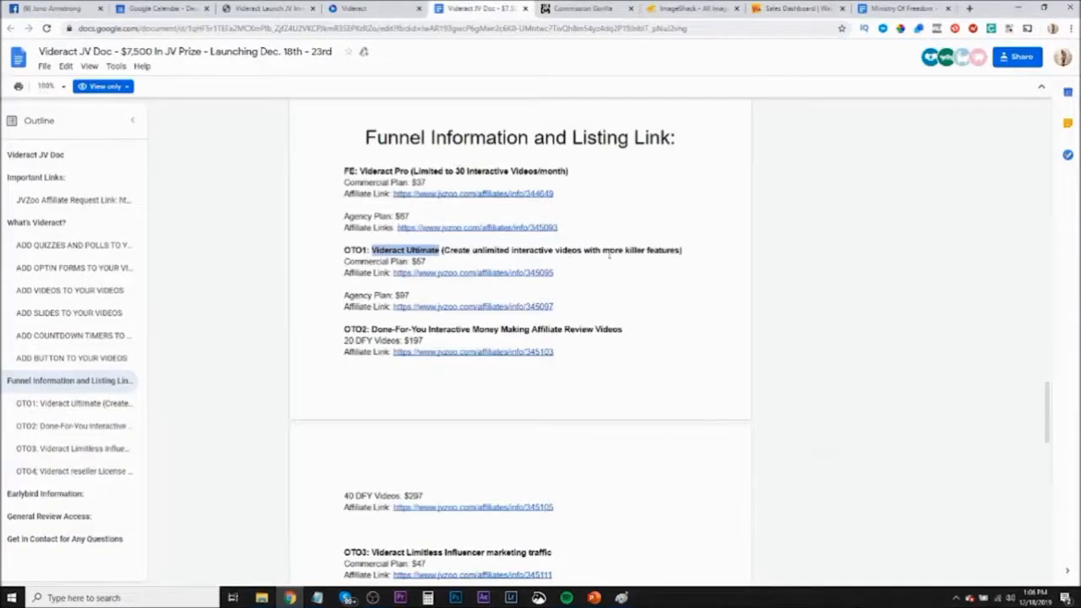
left_click(583, 9)
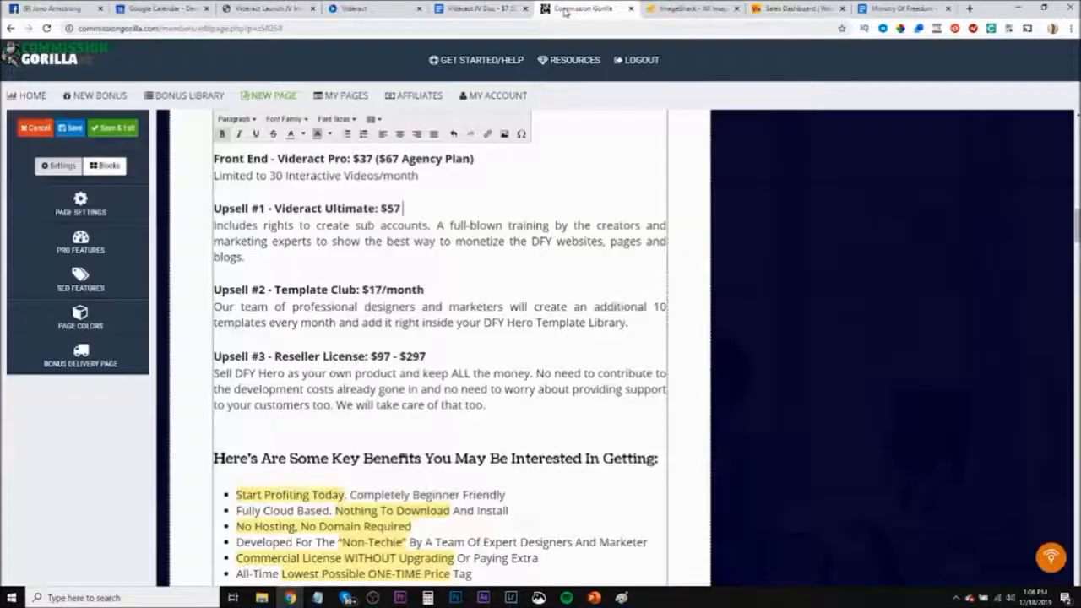
Add "($97 Agency Plan)" after the price in the bonus page's Upsell #1 heading, reusing the Front End heading's agency plan text
left_click_drag(378, 159, 399, 158)
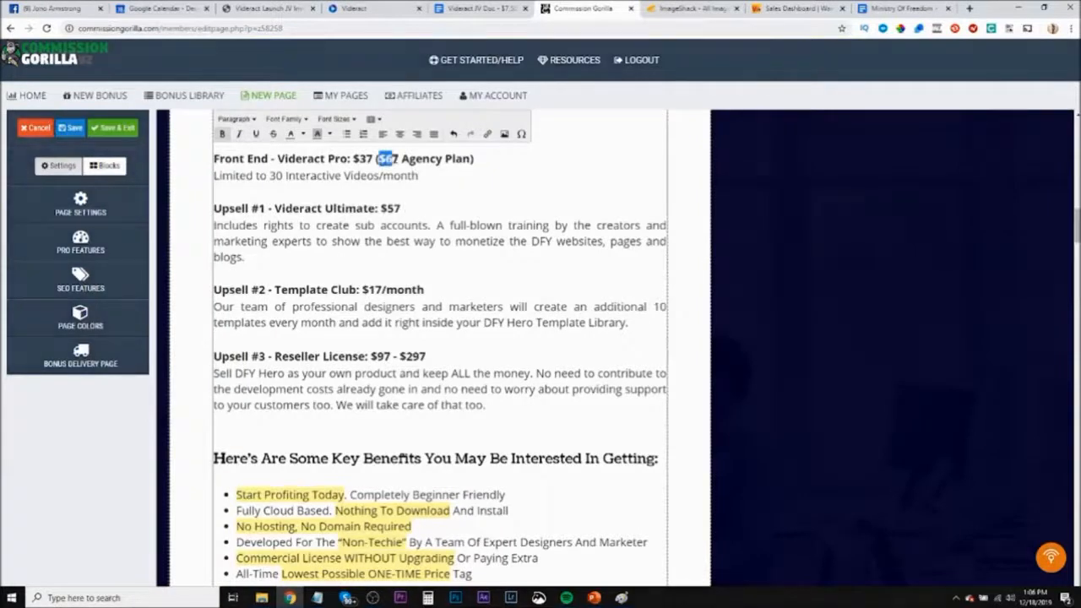
left_click_drag(476, 159, 373, 159)
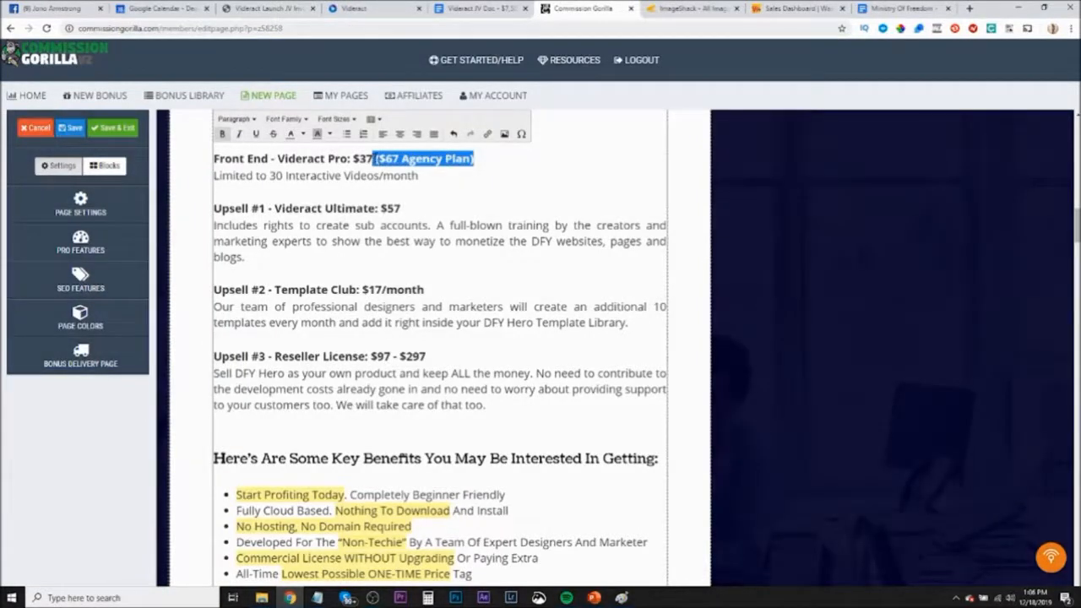
key("ctrl+c")
left_click(418, 204)
key("ctrl+v")
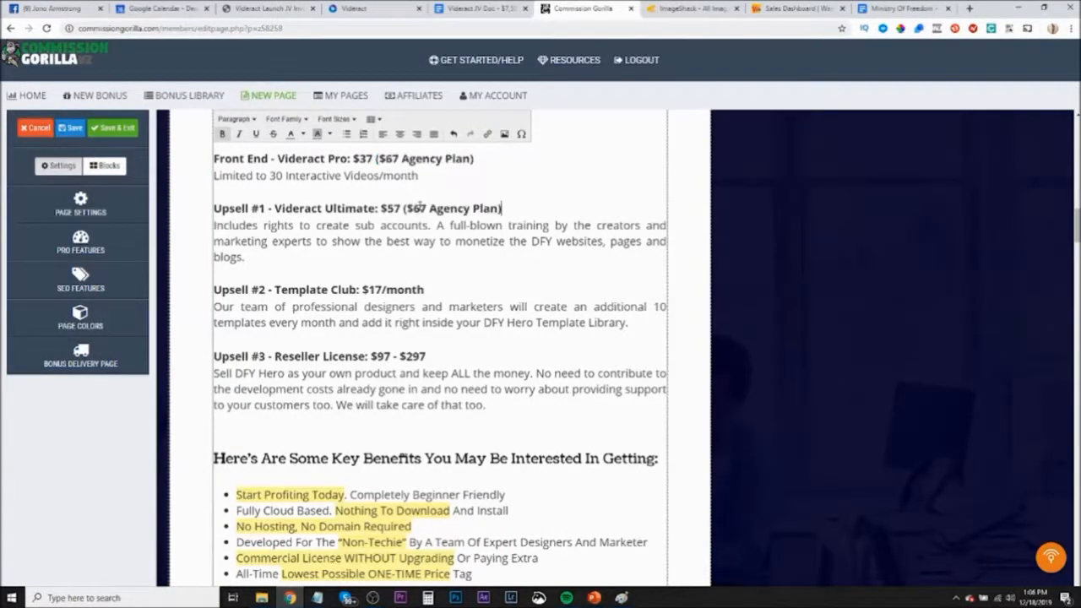
left_click_drag(413, 207, 421, 207)
type("9")
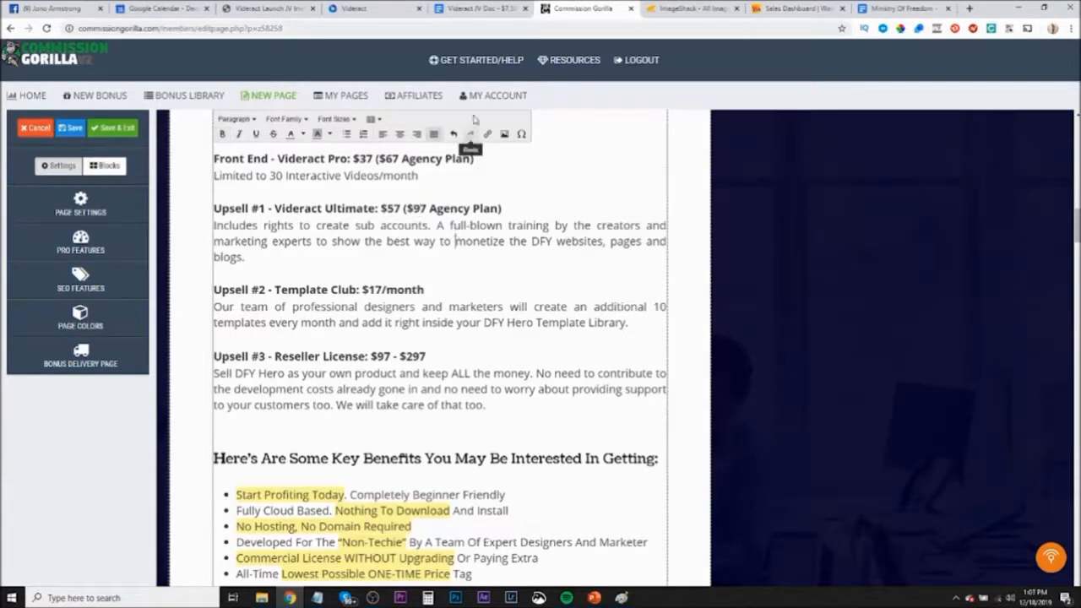
Replace the Upsell #1 description with "Create unlimited interactive videos with more killer features" copied from the Videract JV doc
left_click(477, 8)
left_click_drag(444, 249, 682, 250)
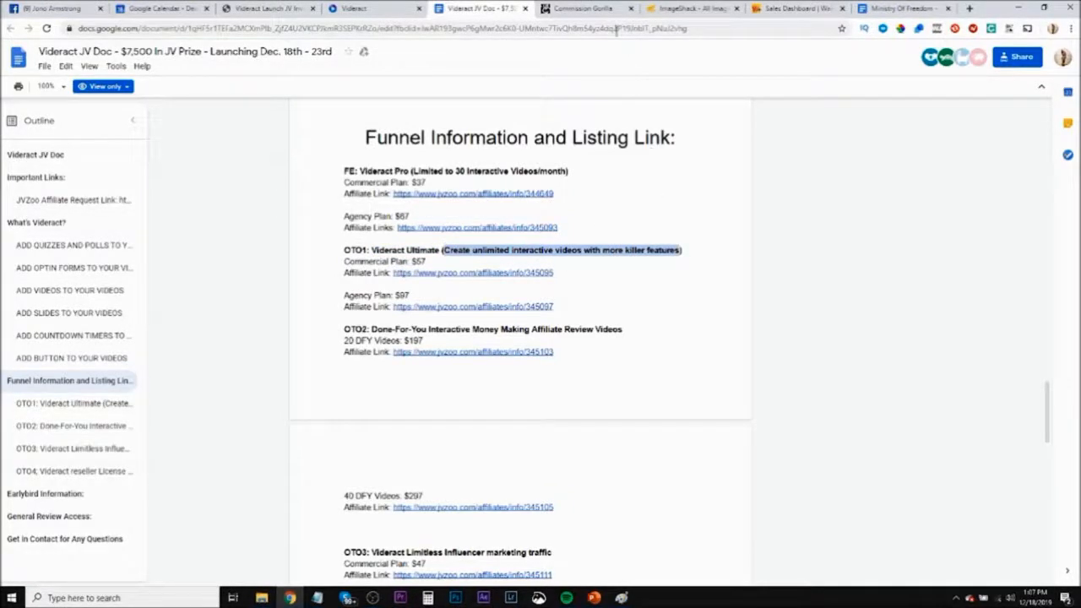
left_click(591, 10)
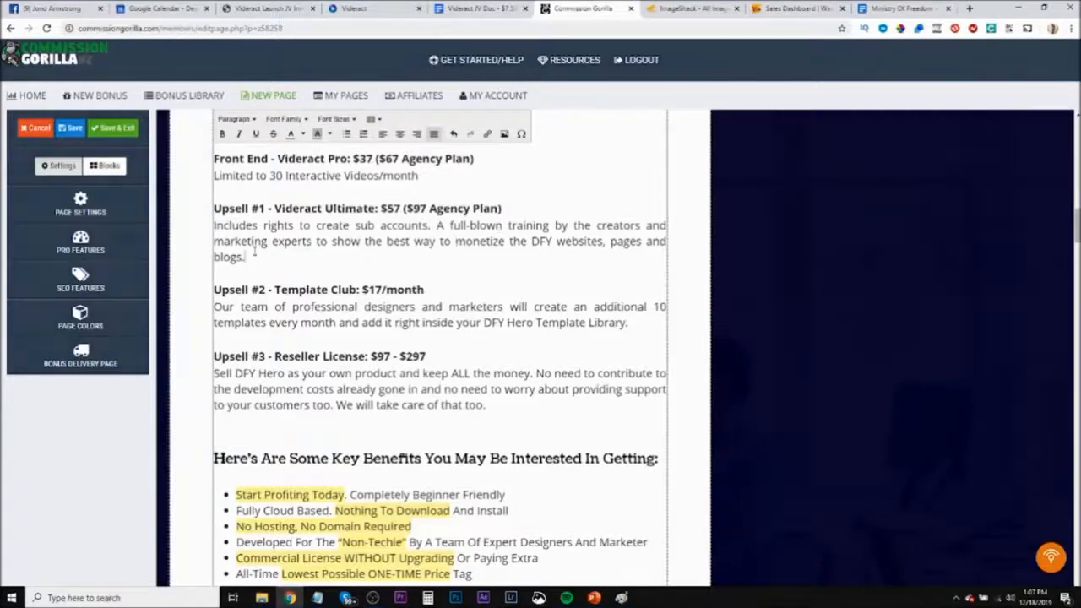
left_click_drag(253, 251, 214, 224)
key("ctrl+v")
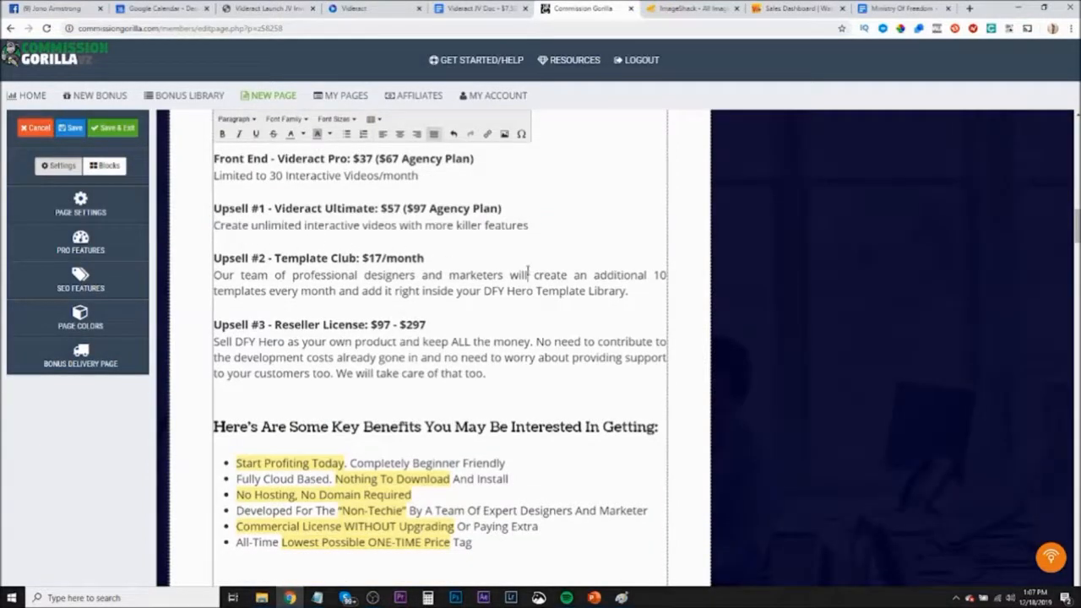
Replace the Upsell #2 name with the JV doc's "Done-For-You Interactive Money Making Affiliate Review Videos" and set its price to $197
left_click(476, 9)
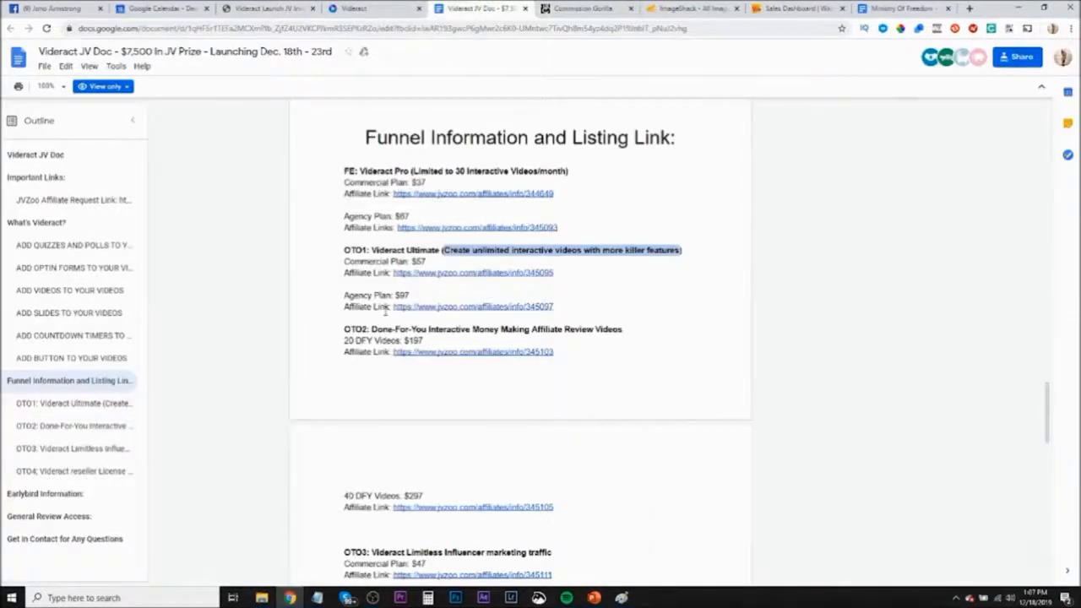
scroll(386, 311, "down", 3)
left_click_drag(373, 216, 623, 217)
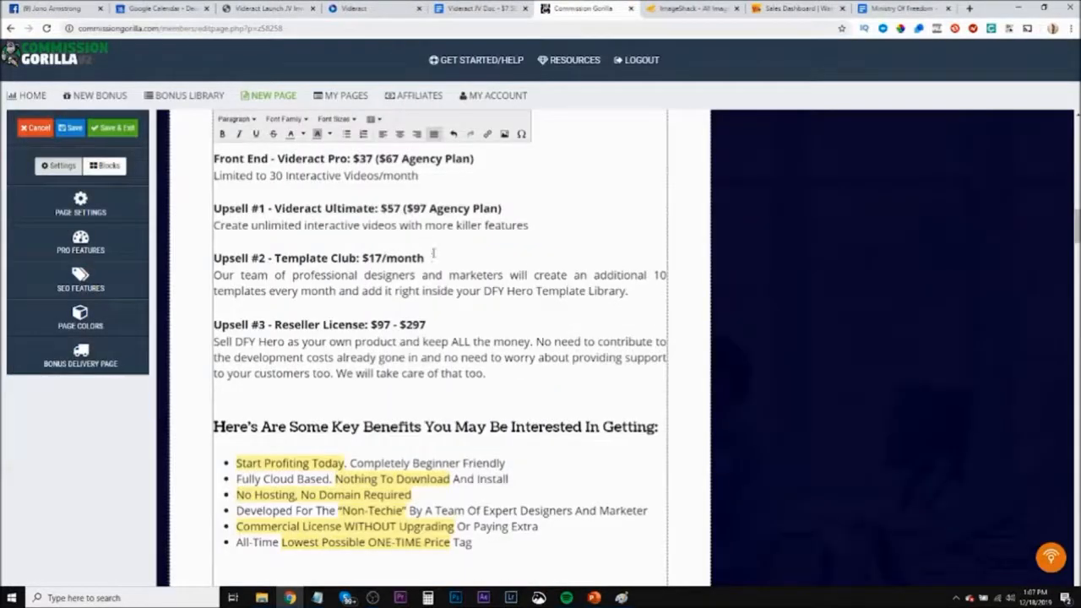
left_click_drag(421, 258, 275, 258)
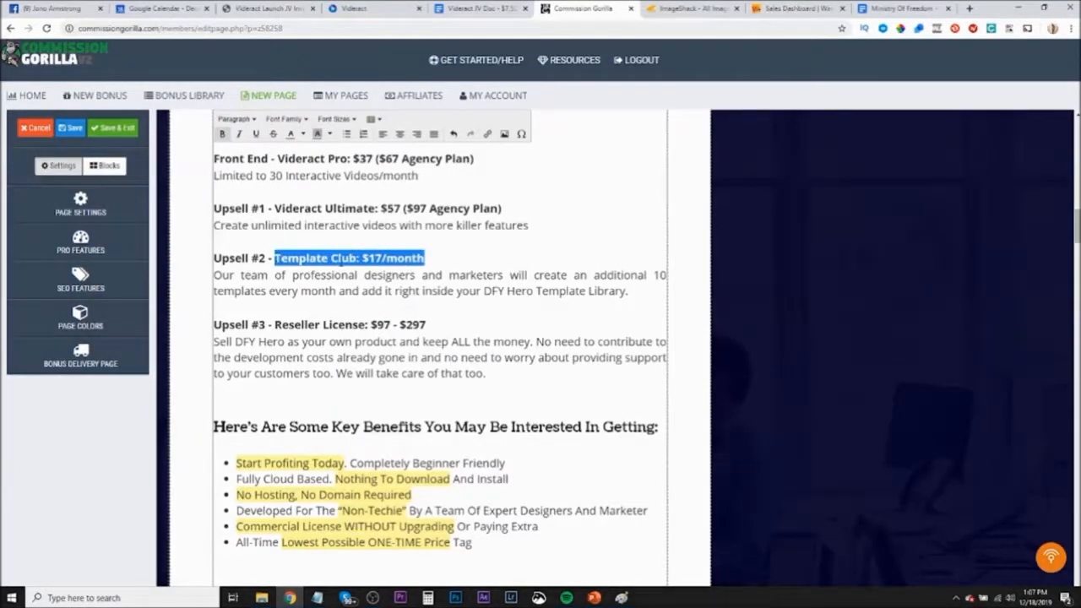
key("ctrl+v")
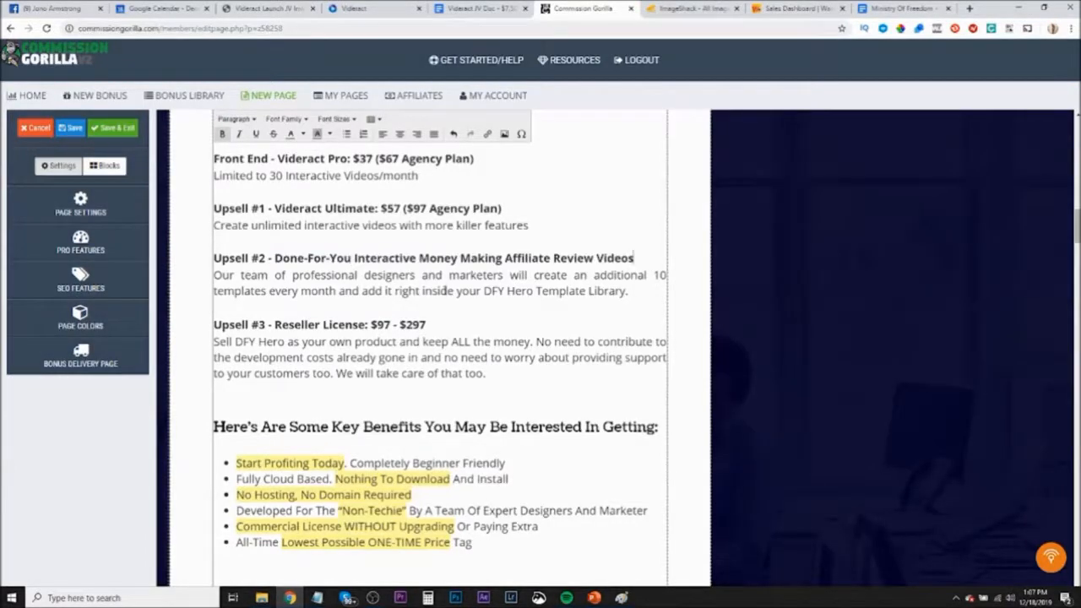
type(": 197")
left_click(643, 257)
type("$")
Replace the Upsell #2 description on the bonus page with "20 DFY Videos" copied from the Videract JV doc
left_click(501, 11)
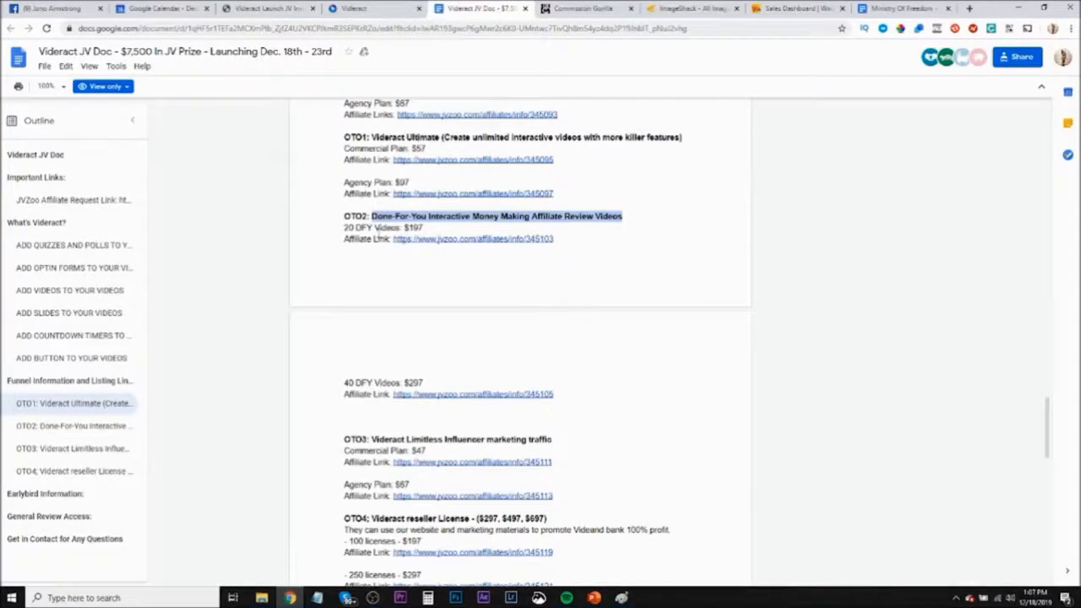
left_click_drag(344, 227, 401, 228)
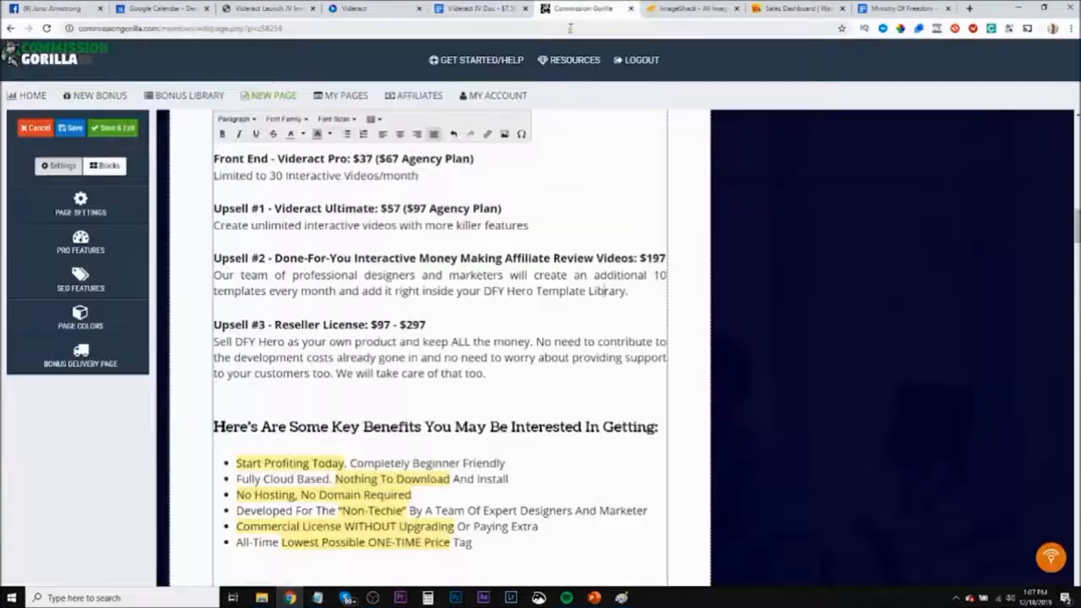
left_click(583, 9)
left_click_drag(630, 291, 213, 275)
key("ctrl+v")
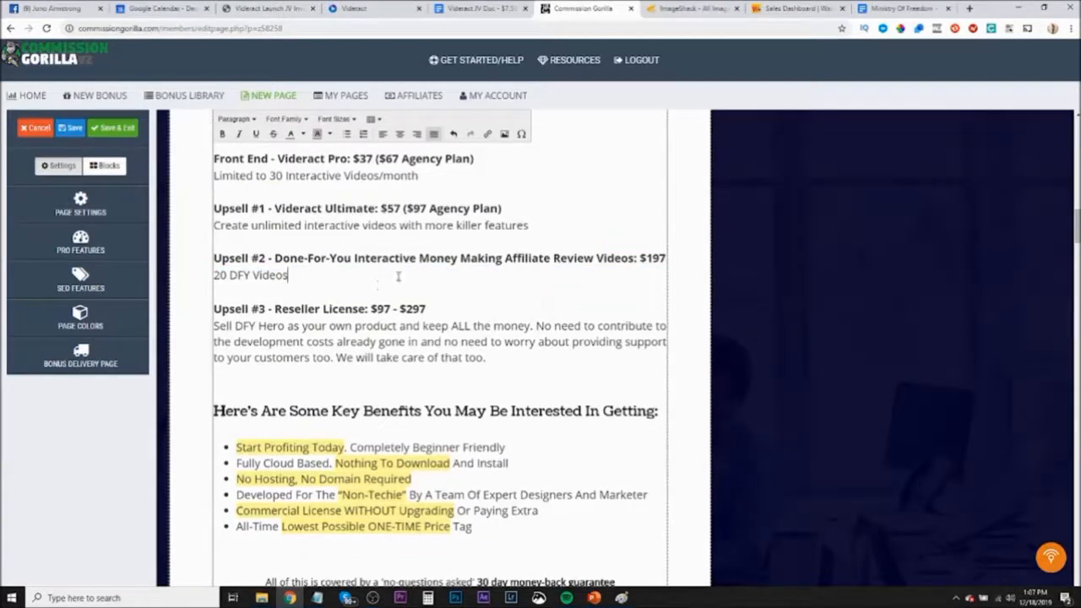
Copy "40 DFY Videos: $297" from the Videract JV doc onto a new line below "20 DFY Videos" in Upsell #2
left_click(464, 11)
scroll(372, 290, "down", 3)
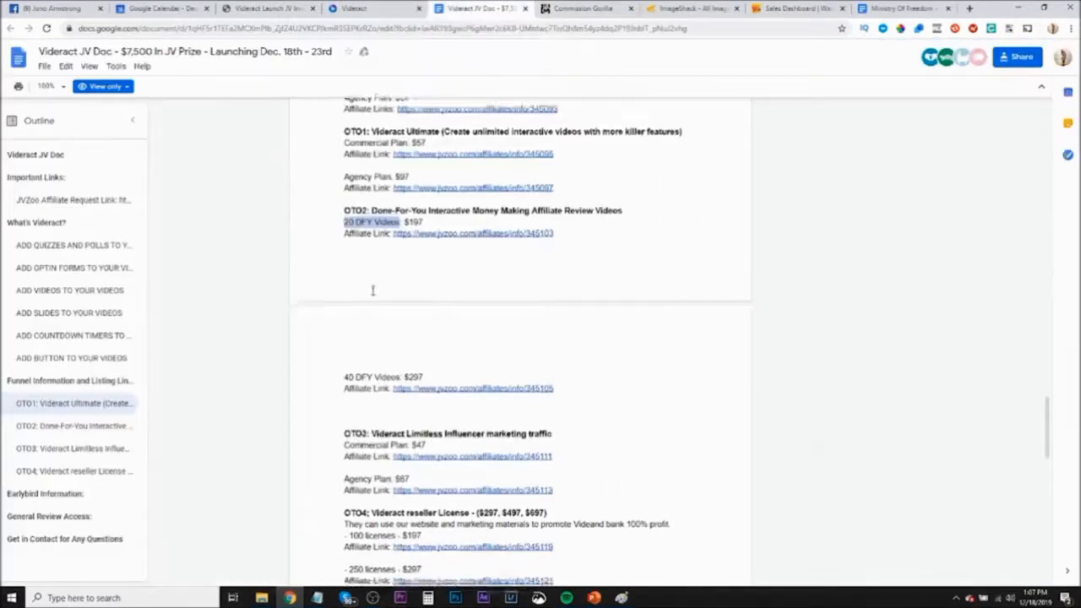
scroll(371, 289, "up", 3)
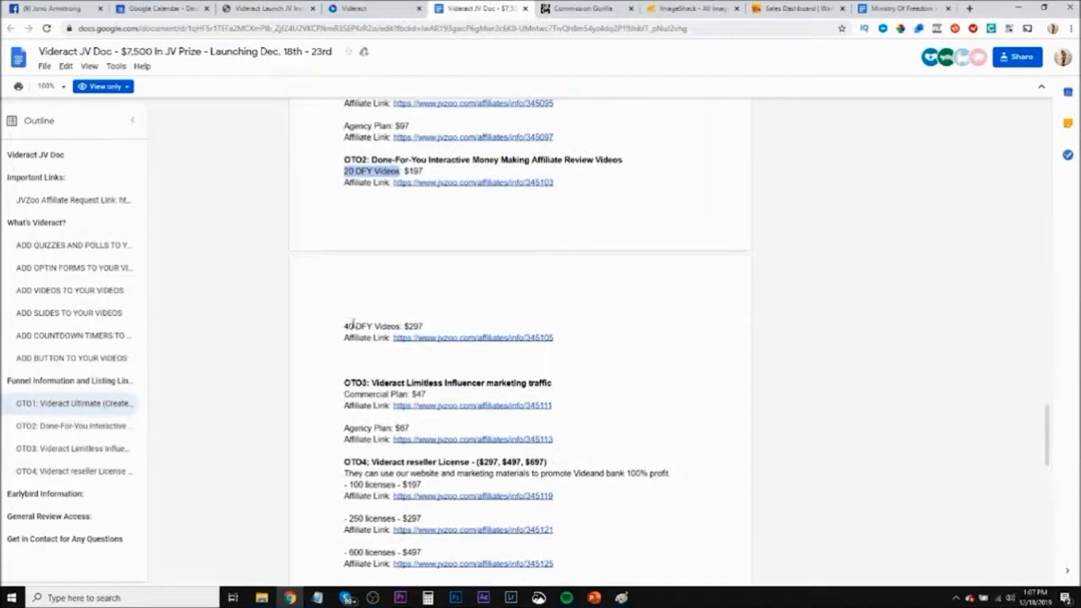
mouse_move(344, 326)
left_mouse_down()
mouse_move(425, 324)
mouse_move(346, 325)
left_mouse_up()
key("ctrl+c")
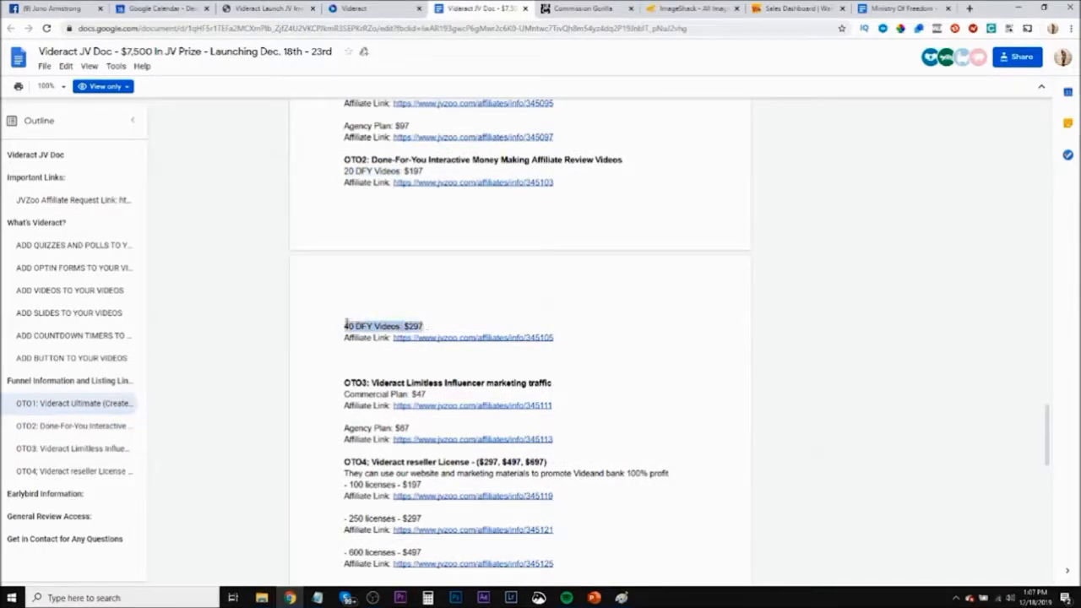
left_click(582, 9)
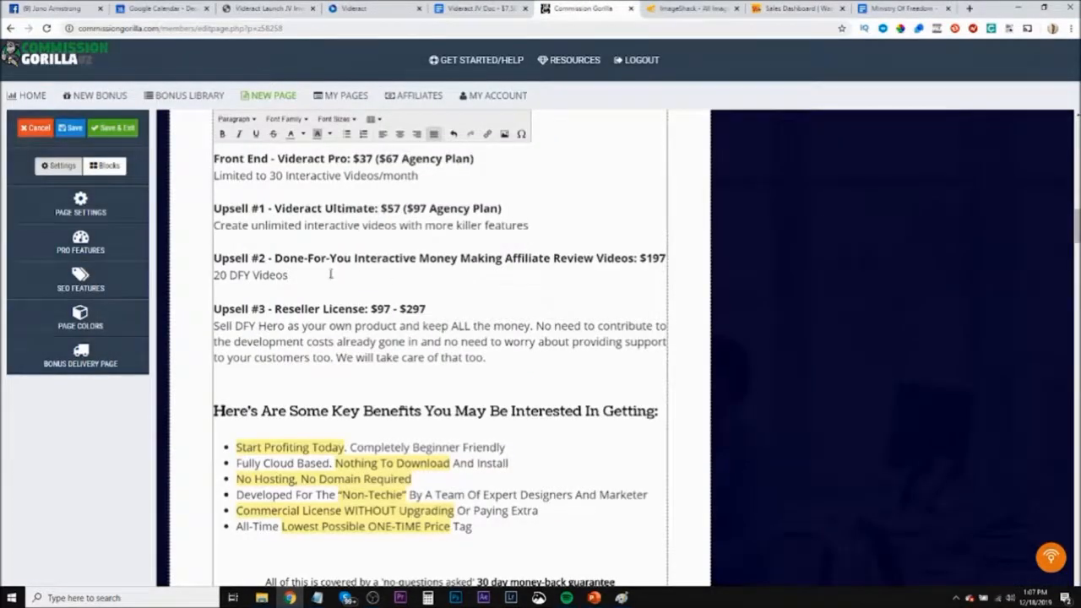
key("Return")
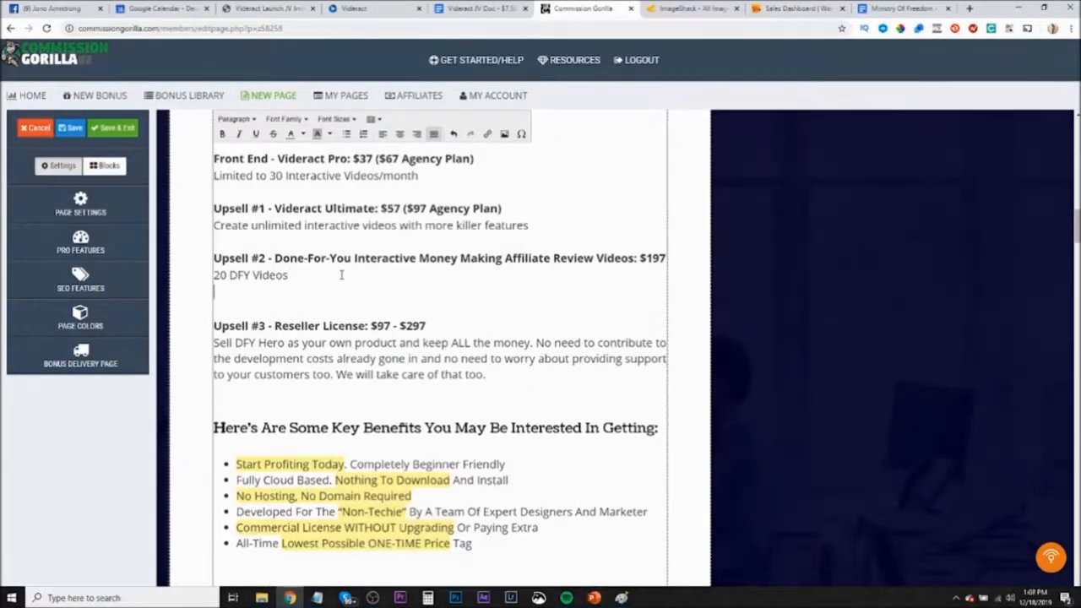
key("ctrl+v")
Replace the Upsell #3 name with "Videract Limitless Influencer marketing traffic" from the Videract JV doc and set its price to $47
key("ctrl+shift+Tab")
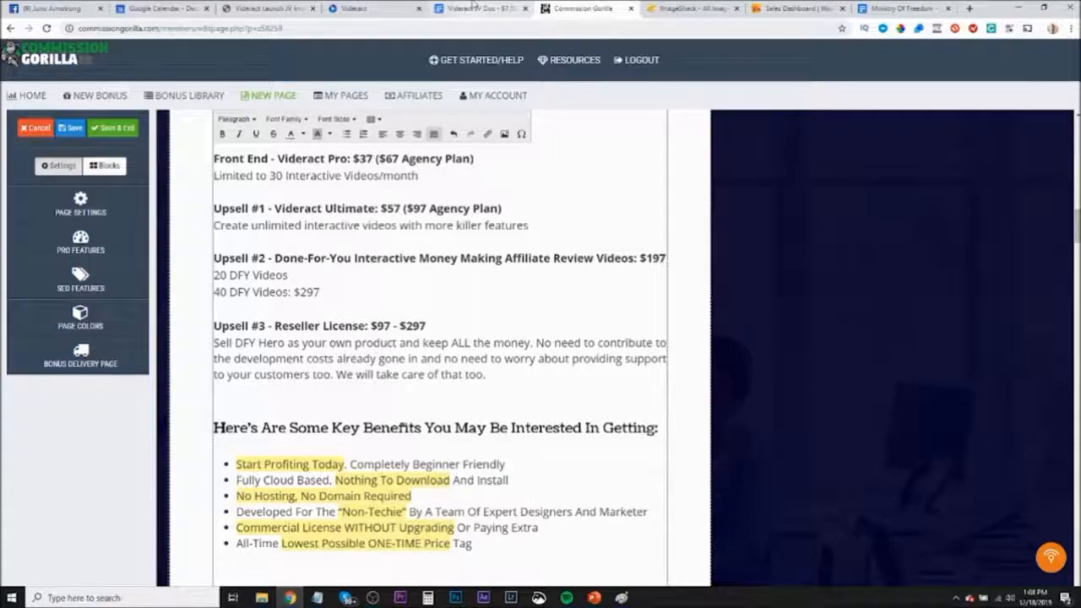
scroll(374, 223, "down", 3)
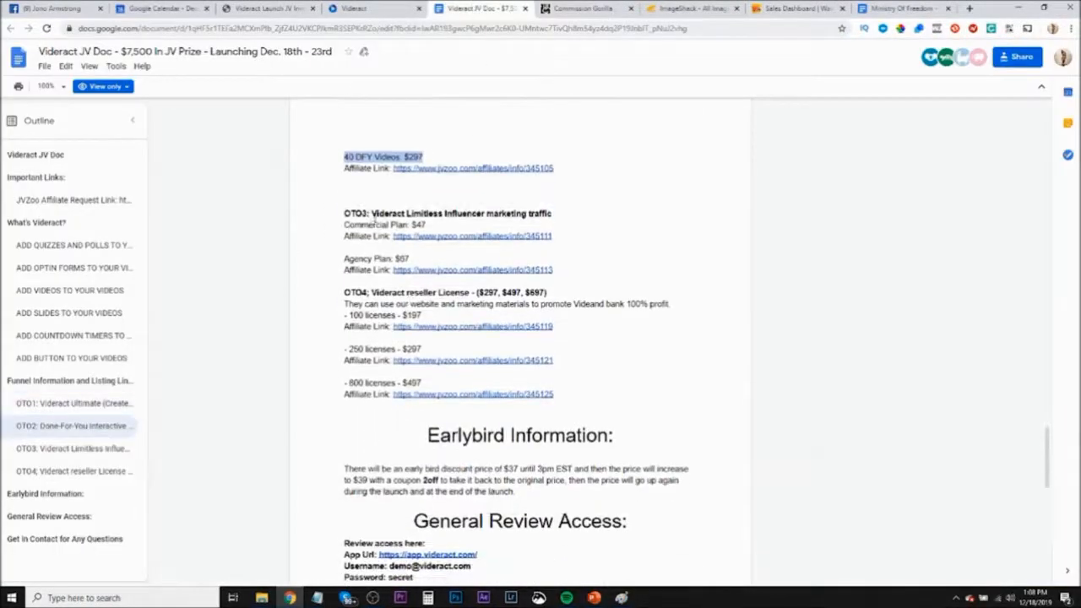
left_click_drag(372, 212, 552, 215)
key("ctrl+c")
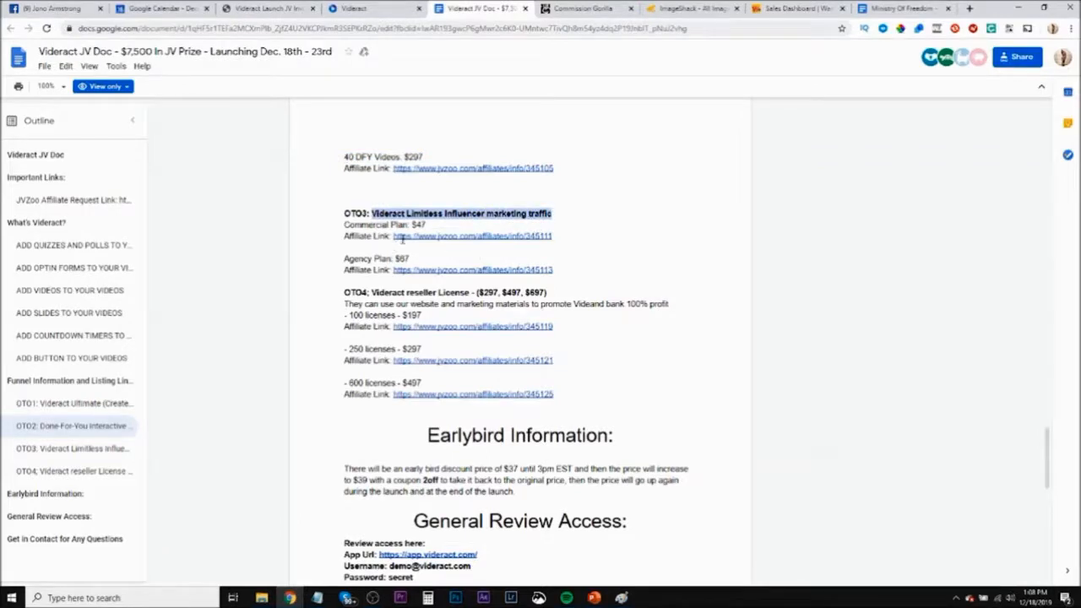
left_click(574, 10)
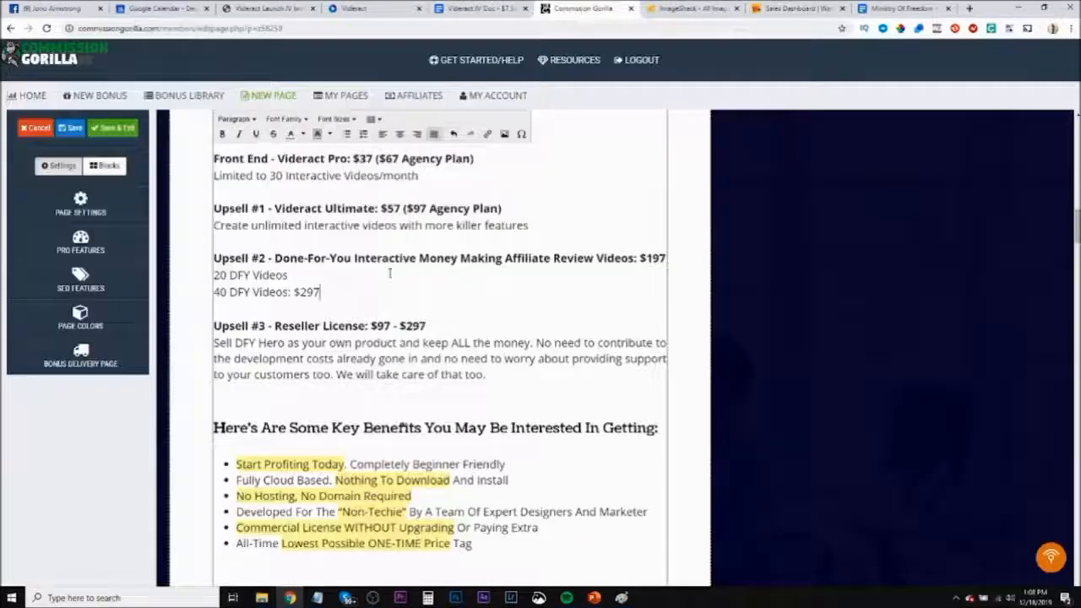
left_click_drag(366, 326, 273, 326)
key("ctrl+v")
left_click_drag(601, 328, 548, 326)
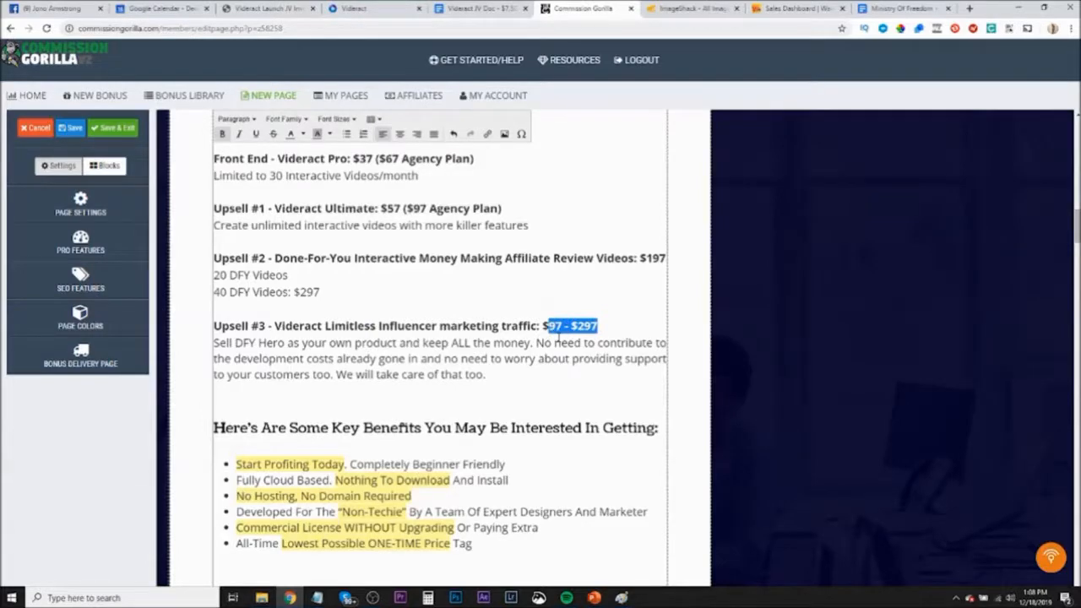
type("47")
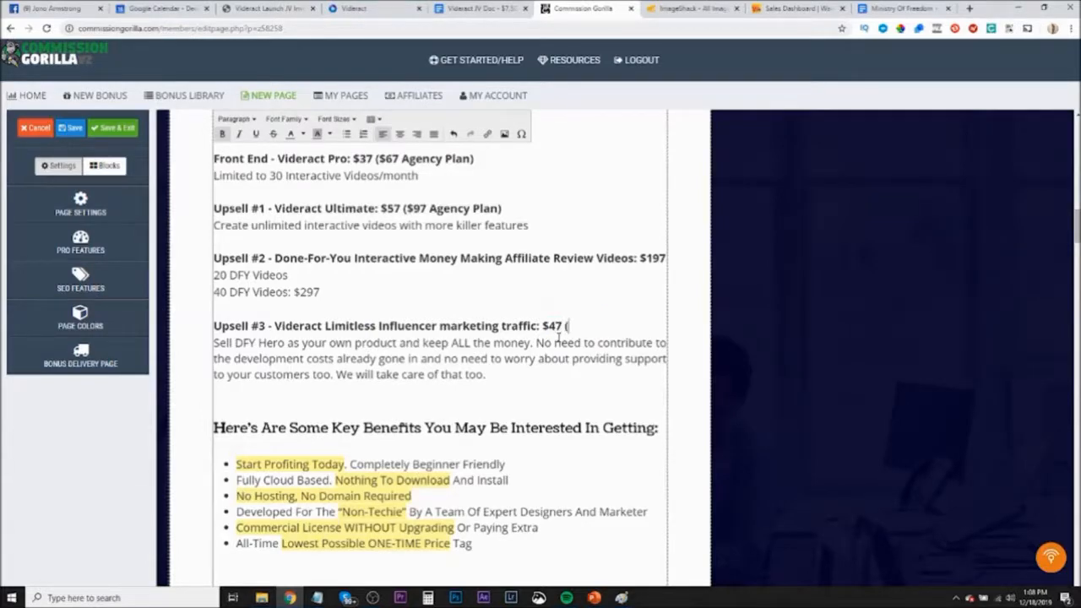
Check the OTO3 agency price in the Videract JV doc and add "($67 Agency Plan)" to the bonus page's Upsell #3 heading
left_click(483, 10)
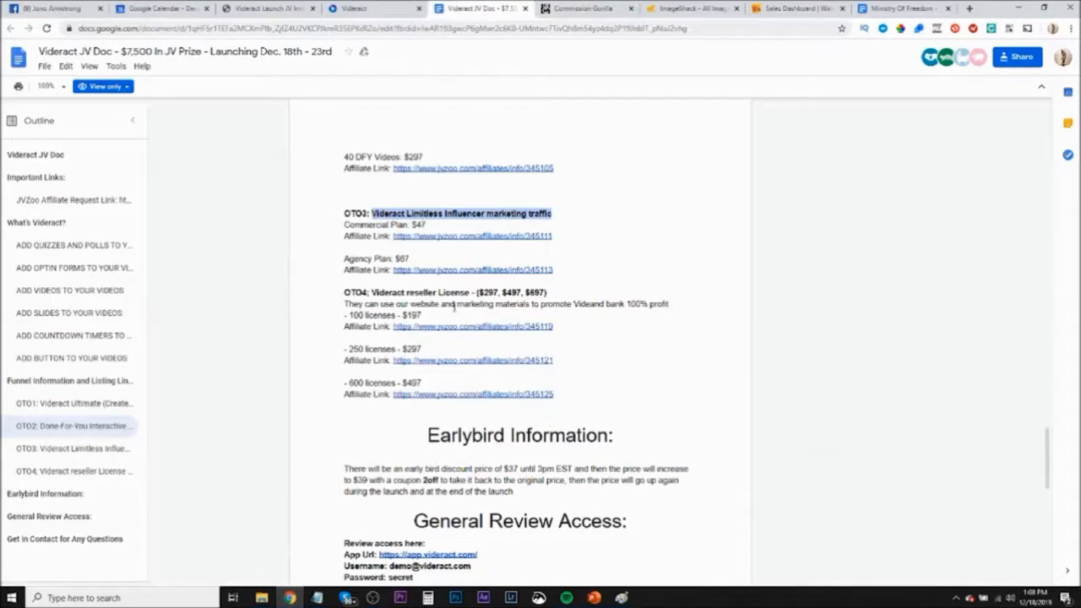
left_click(412, 258)
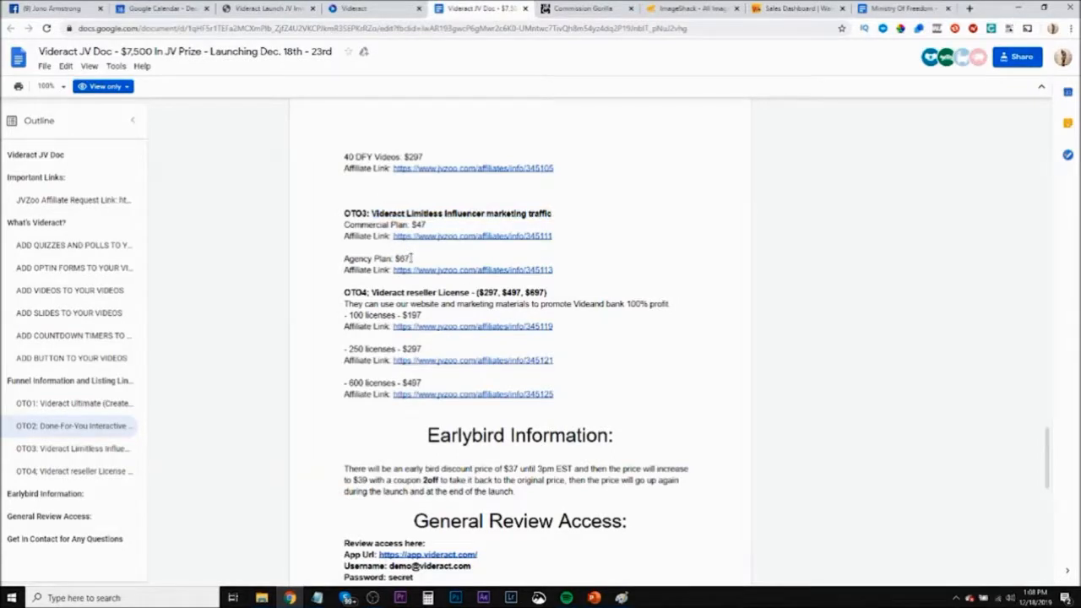
left_click(558, 10)
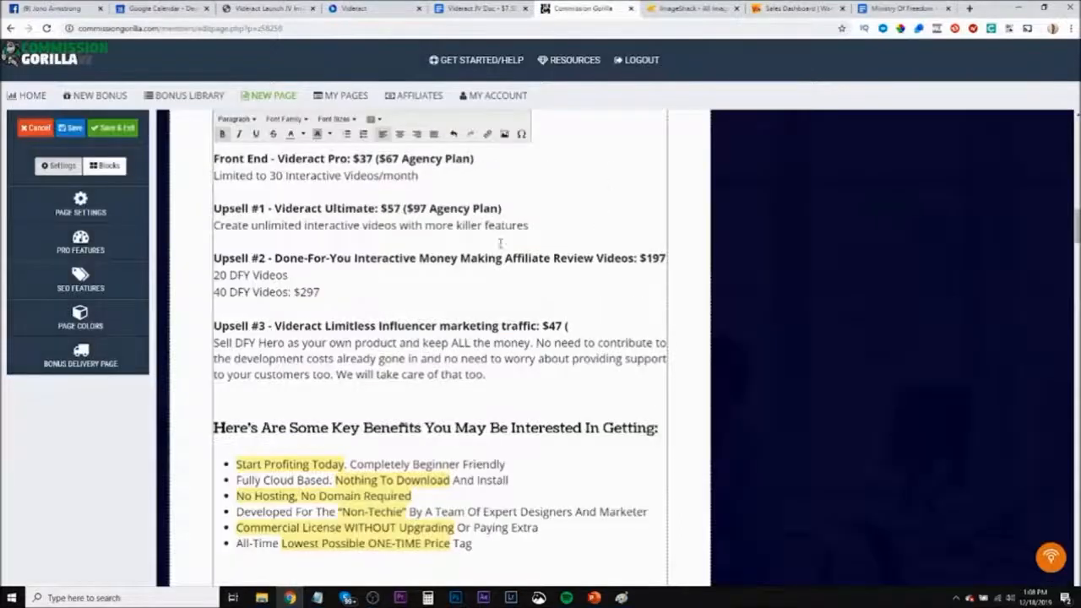
left_click_drag(502, 209, 403, 201)
key("ctrl+c")
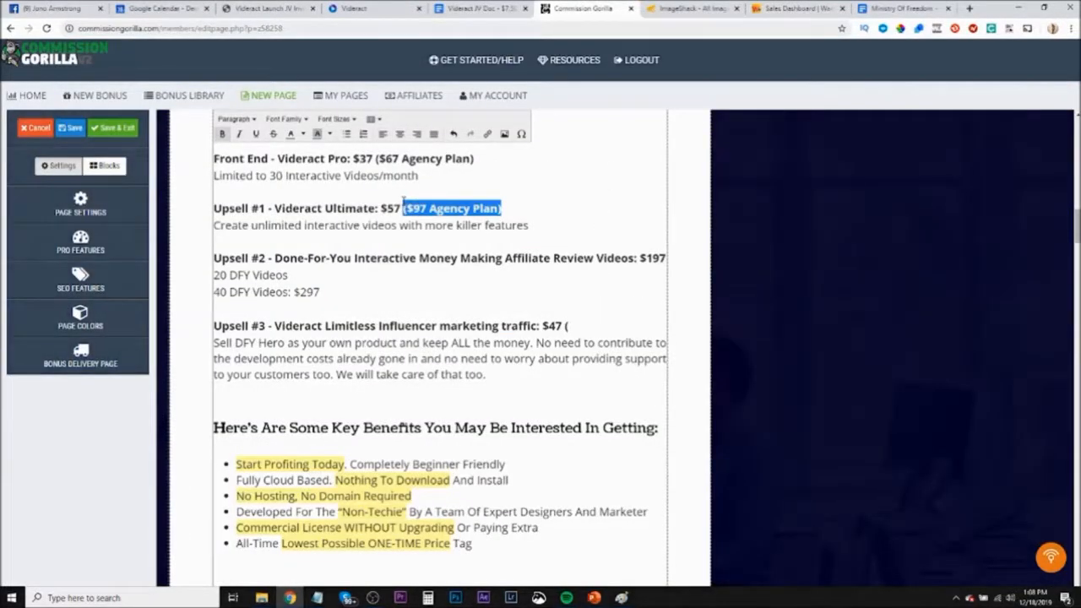
left_click(569, 325)
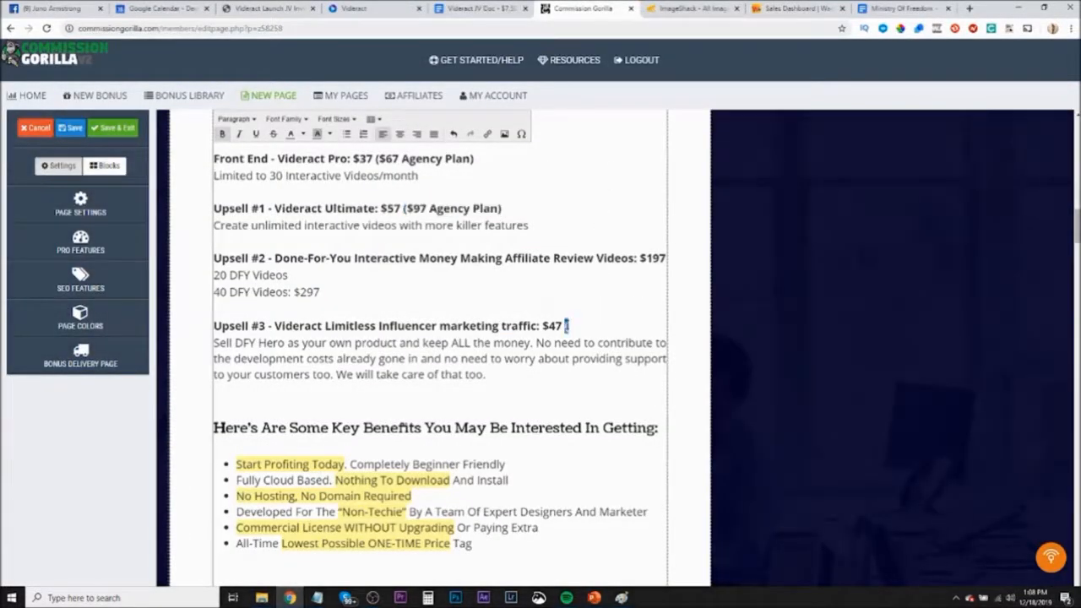
key("ctrl+v")
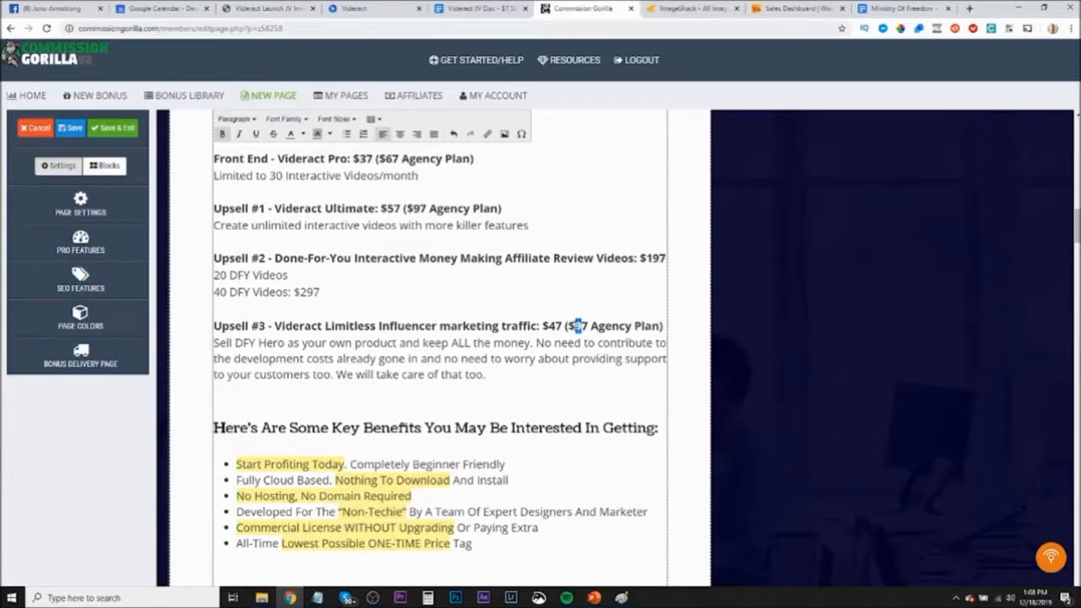
type("6")
Replace the Upsell #3 description with the OTO4 heading "Videract reseller License - ($297, $497, $697)" from the Videract JV doc, below a blank line
left_click(477, 8)
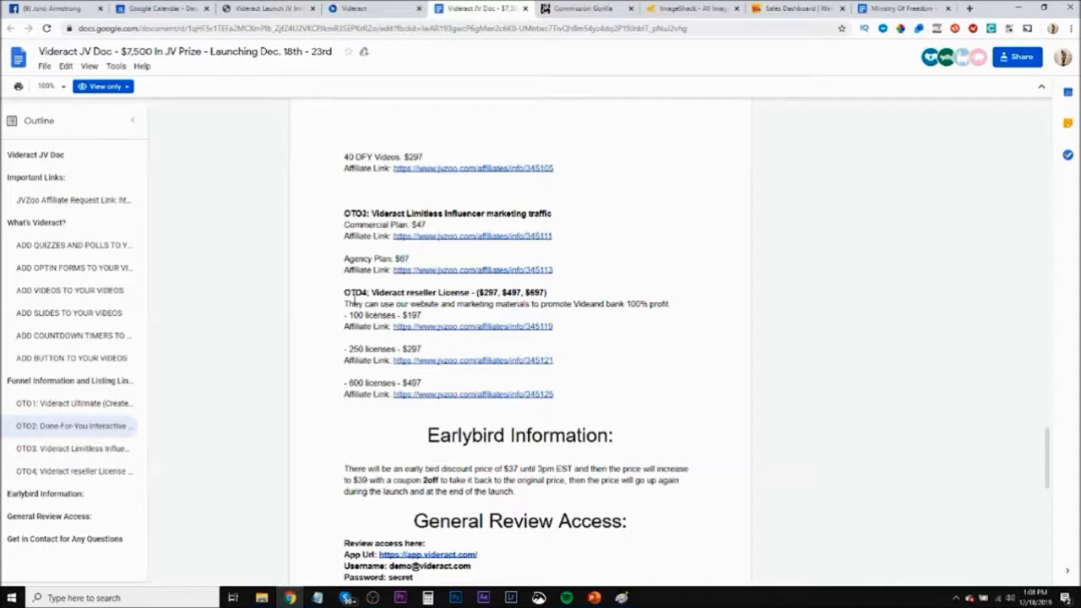
left_click_drag(471, 292, 369, 292)
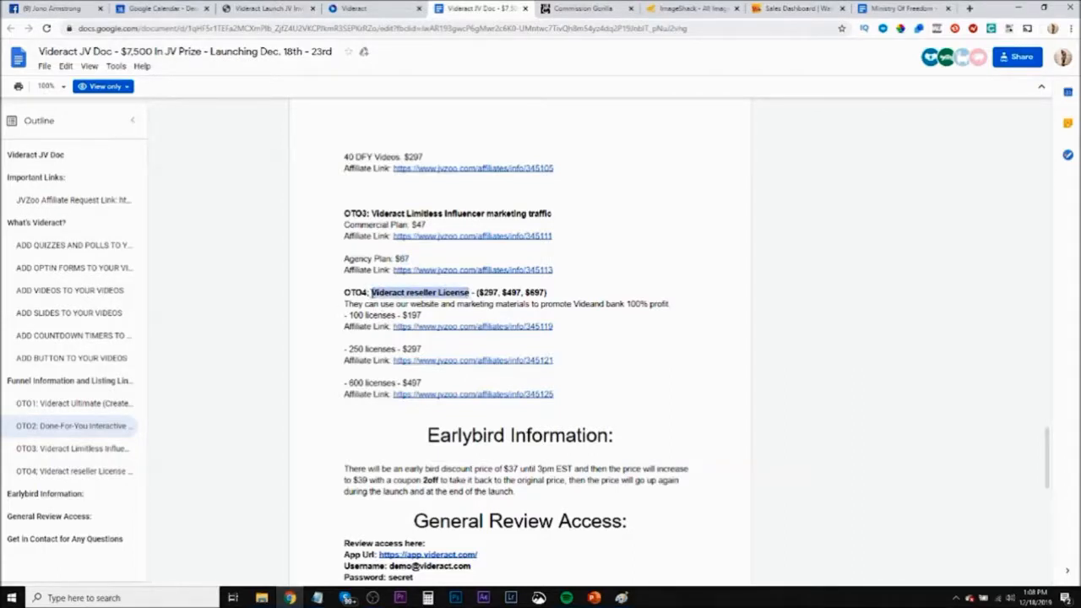
left_click_drag(551, 293, 373, 293)
key("ctrl+c")
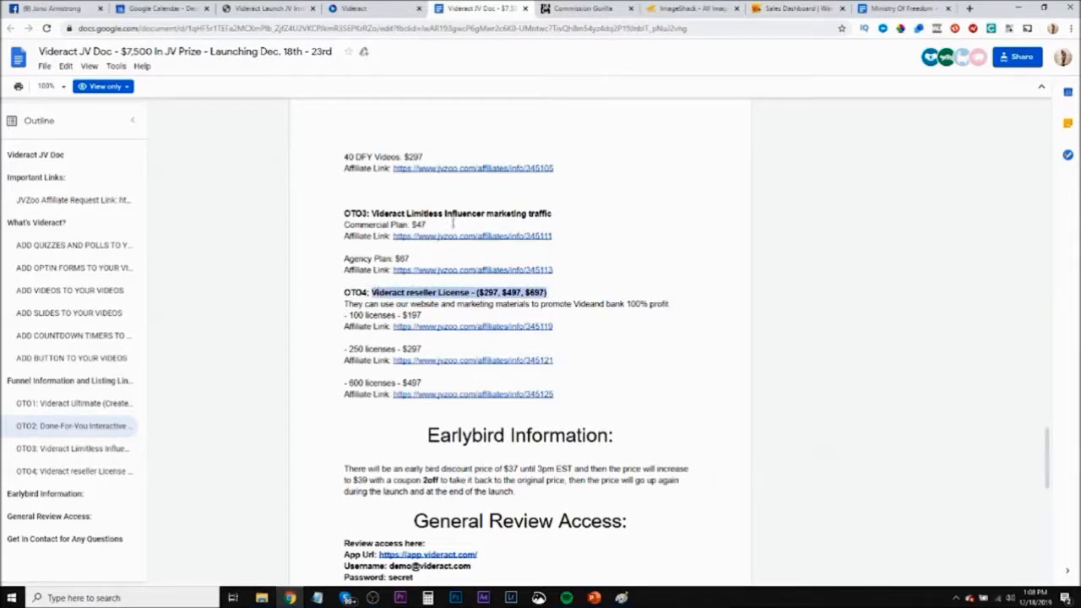
left_click(579, 10)
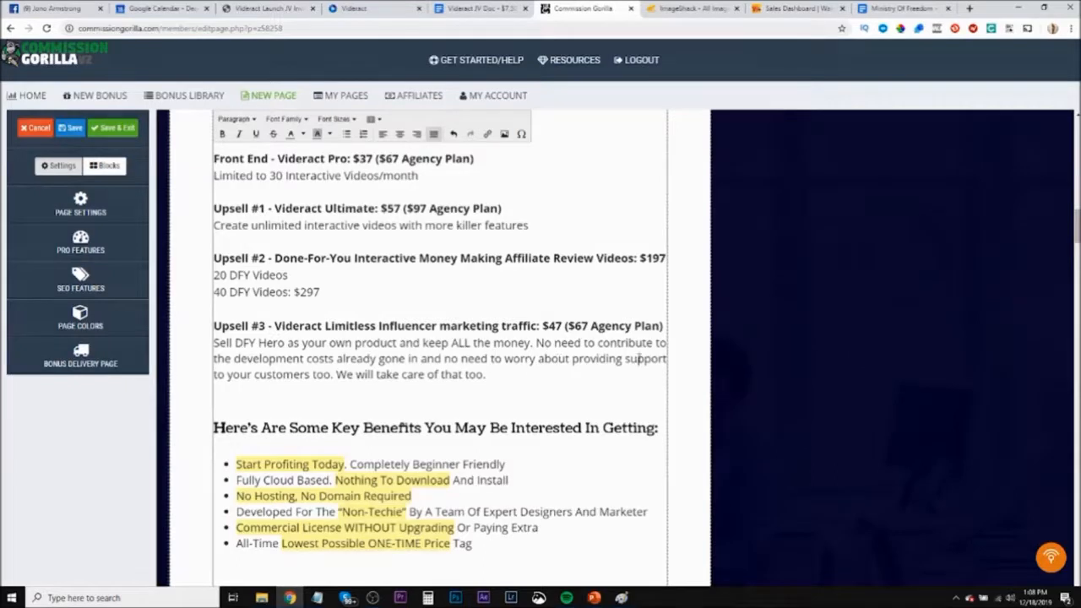
left_click_drag(487, 374, 211, 342)
key("BackSpace")
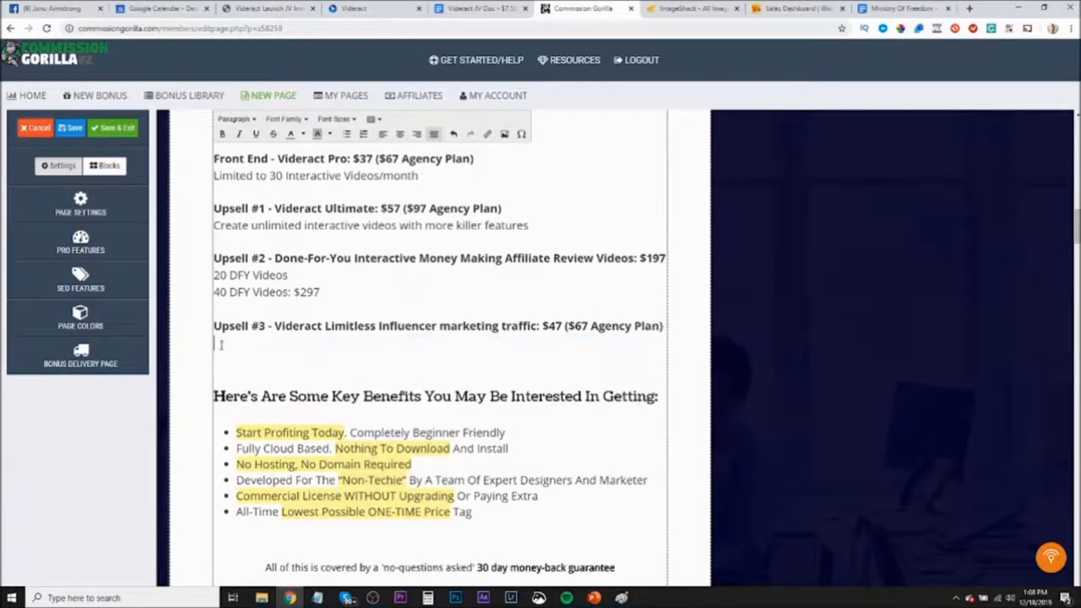
key("Return")
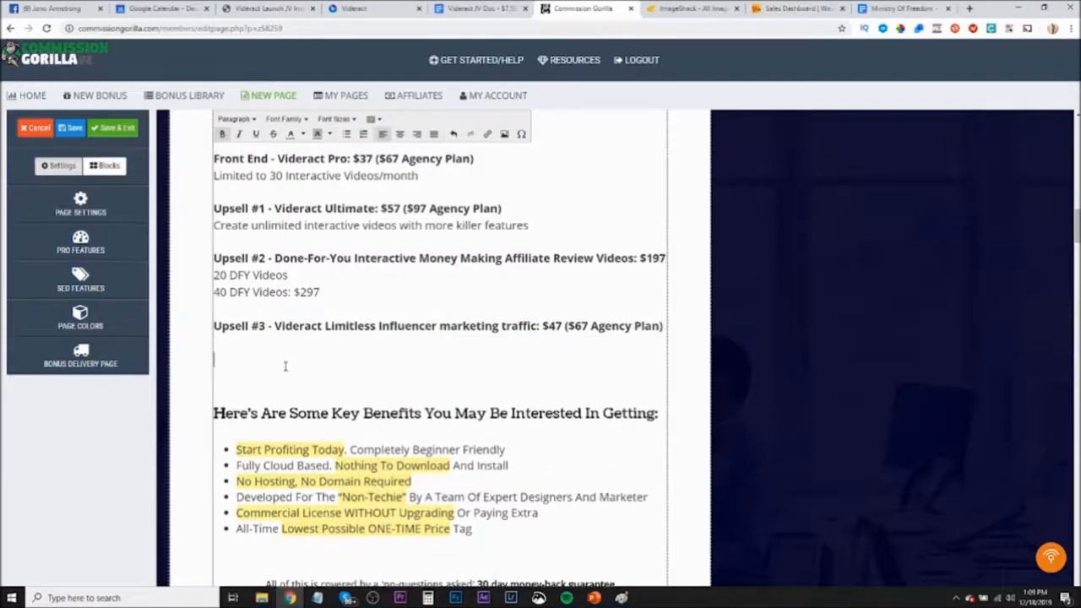
key("ctrl+v")
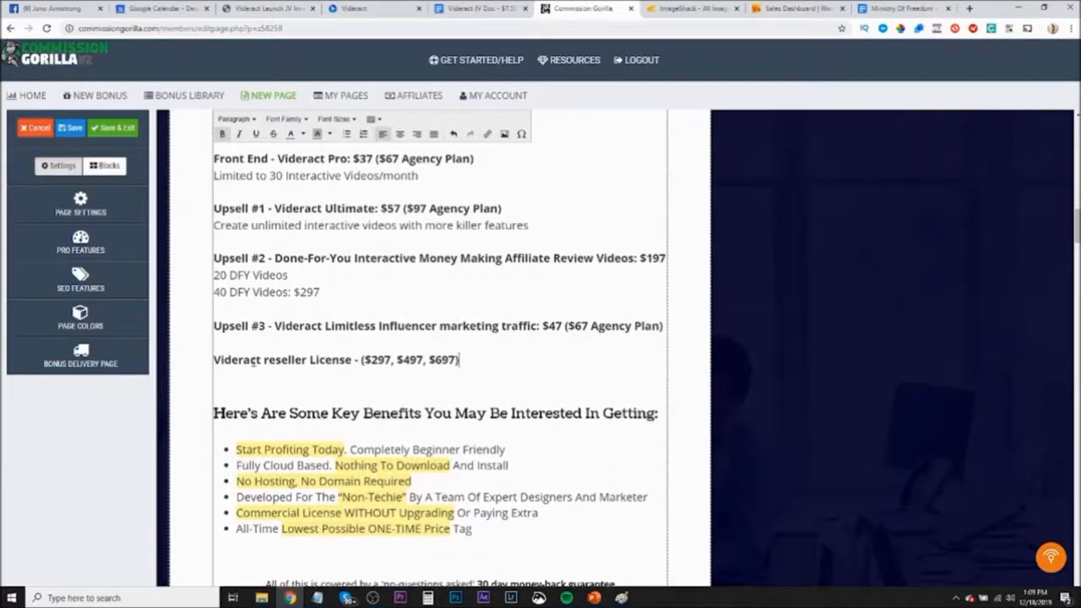
Prefix the reseller license heading with "Upsell #4 -", reusing the label from the Upsell #3 heading
left_click_drag(265, 325, 214, 326)
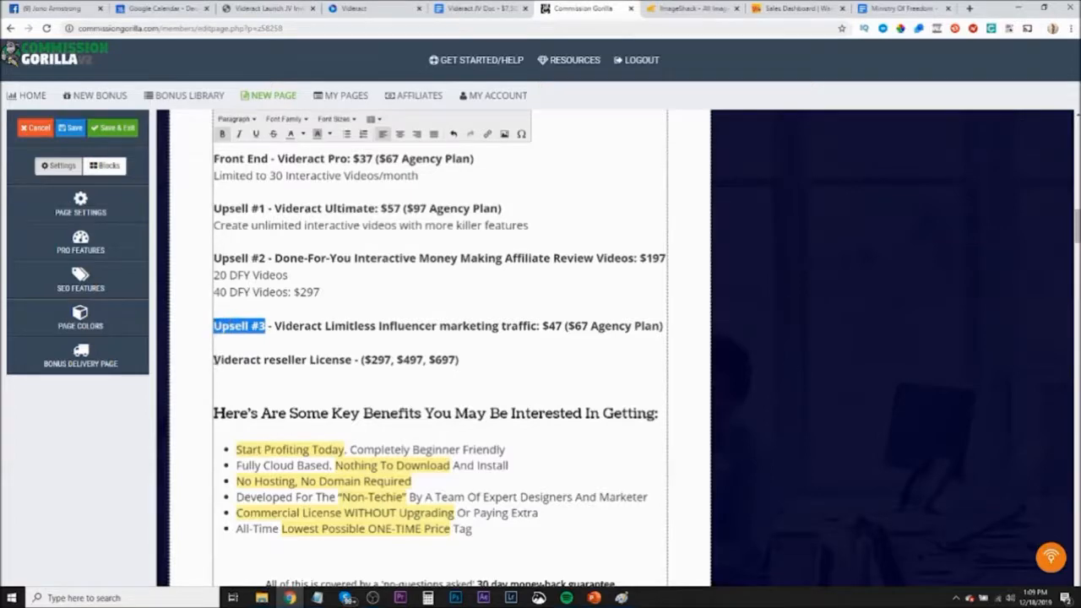
key("ctrl+c")
left_click(214, 359)
key("ctrl+v")
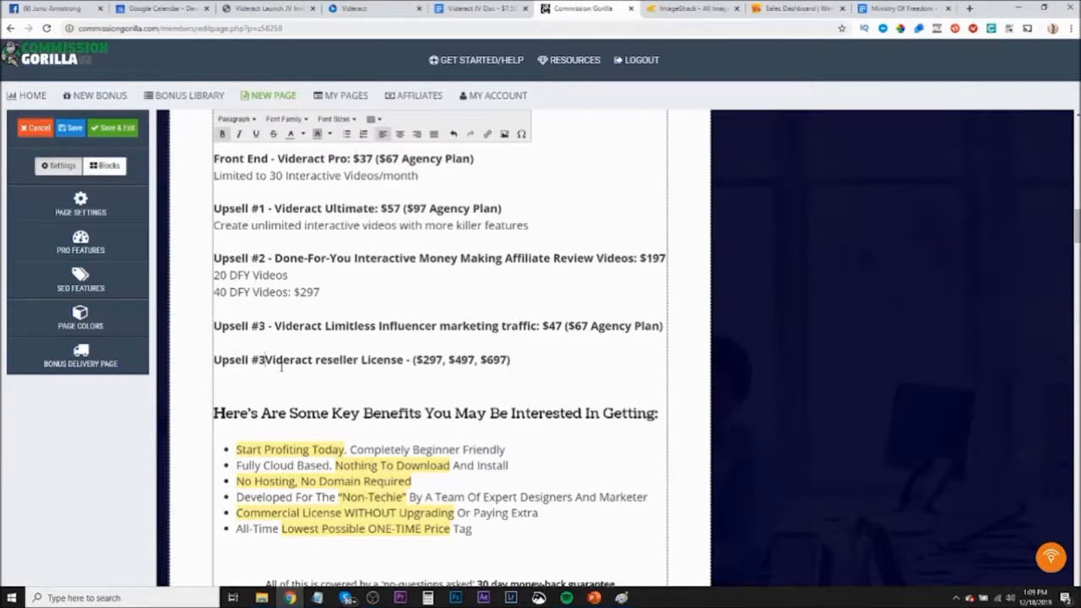
key("BackSpace")
type("4 -")
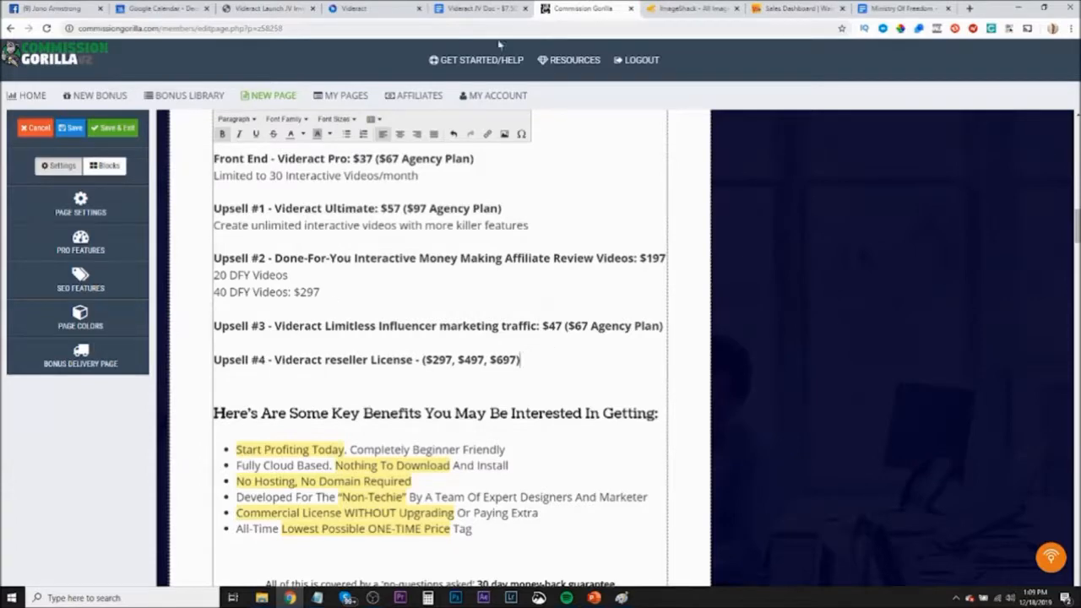
Copy the OTO4 100, 250 and 600 license price lines from the Videract JV doc onto a new line under the Upsell #4 heading
left_click(485, 10)
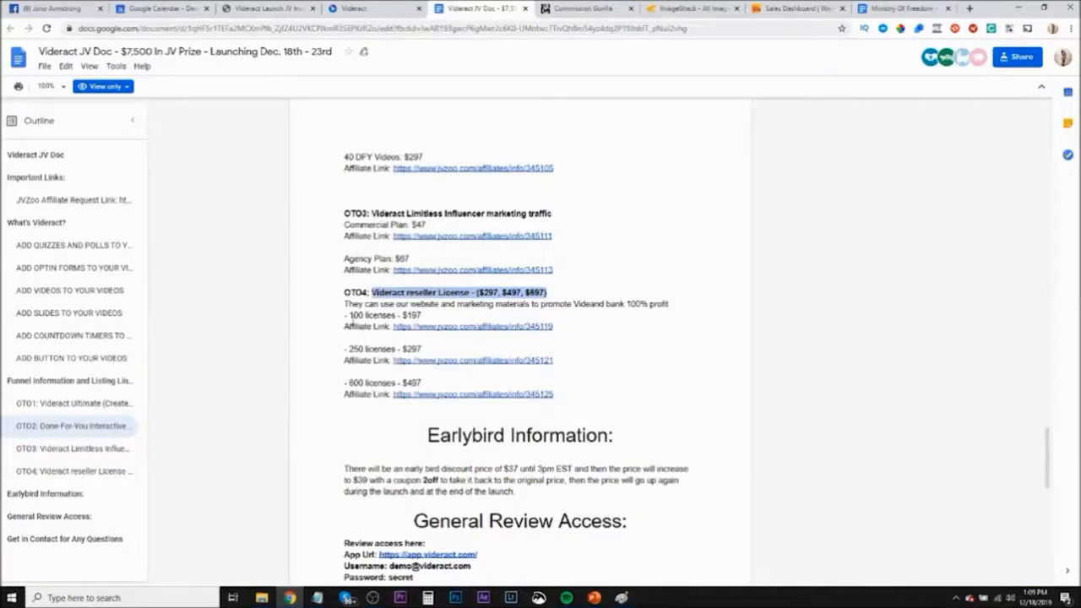
left_click(347, 315)
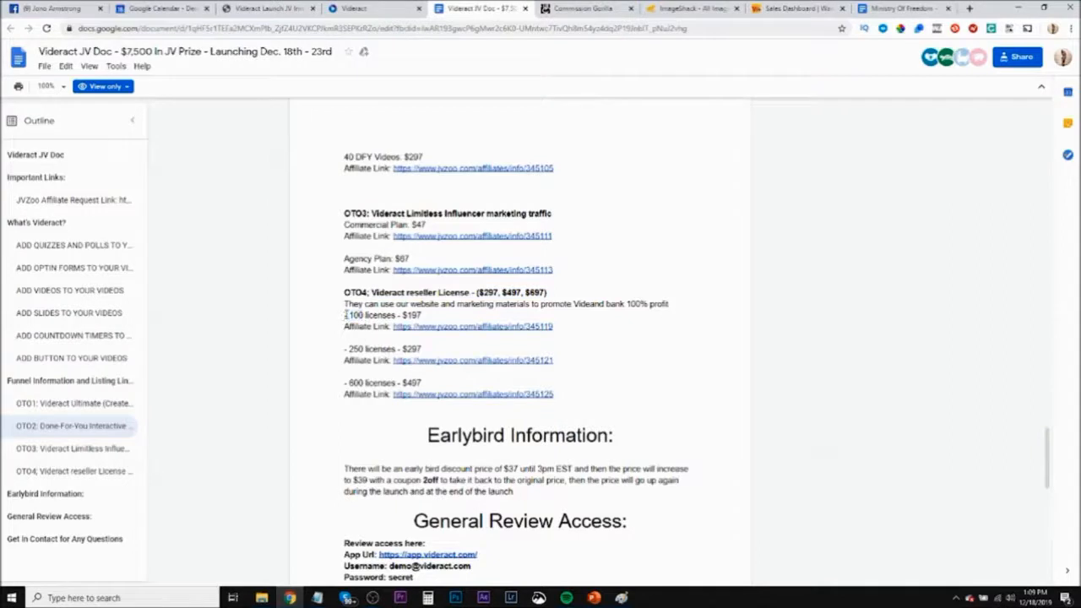
left_click_drag(344, 314, 555, 396)
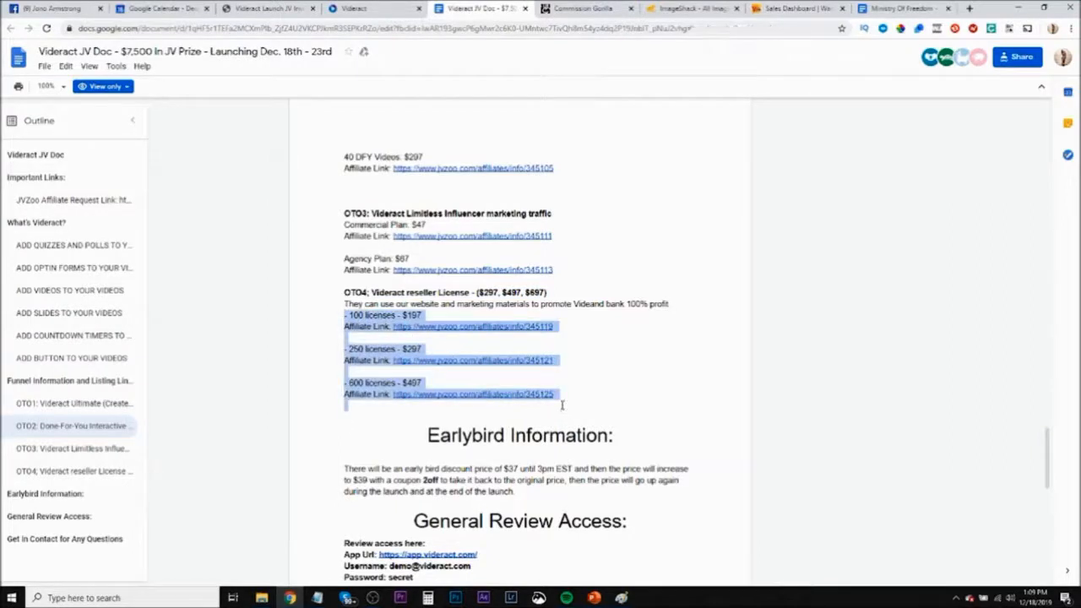
left_click(582, 9)
key("Return")
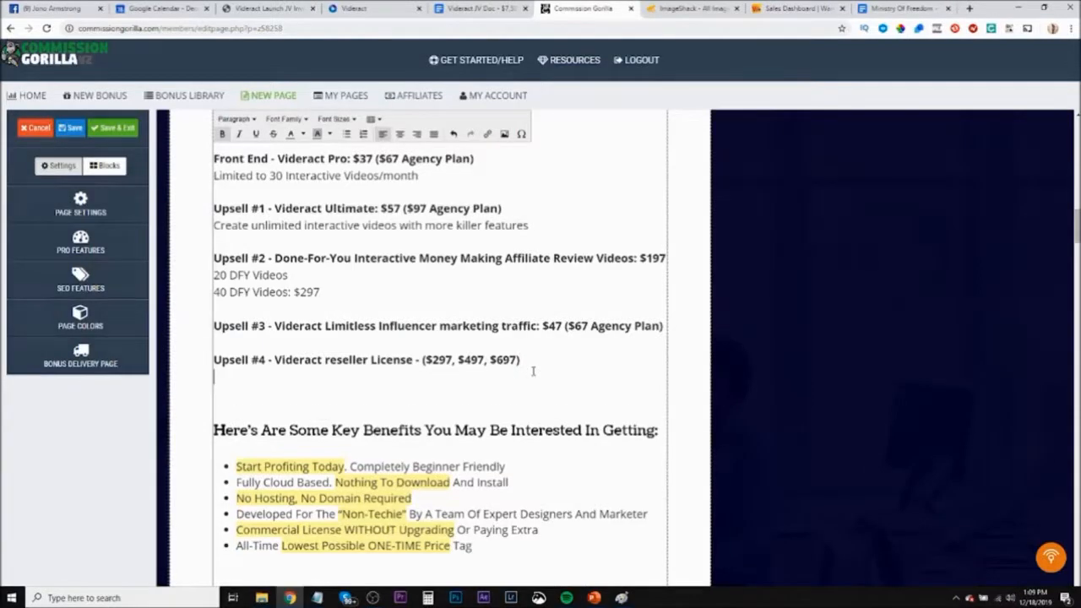
key("ctrl+v")
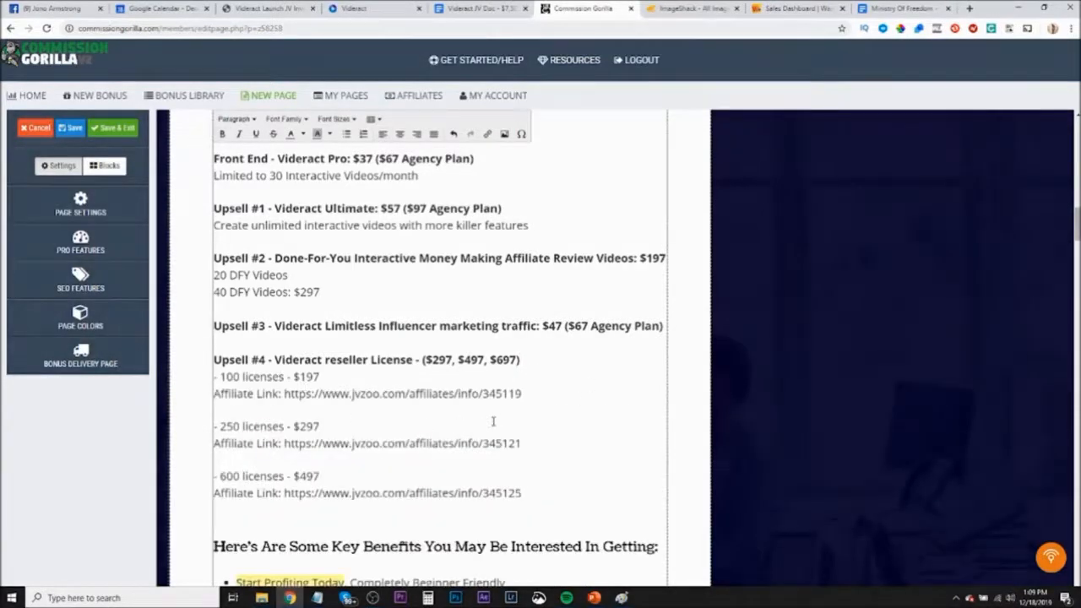
Remove the affiliate link lines and blank lines between the 100, 250 and 600 license prices under Upsell #4
left_click_drag(524, 397, 192, 394)
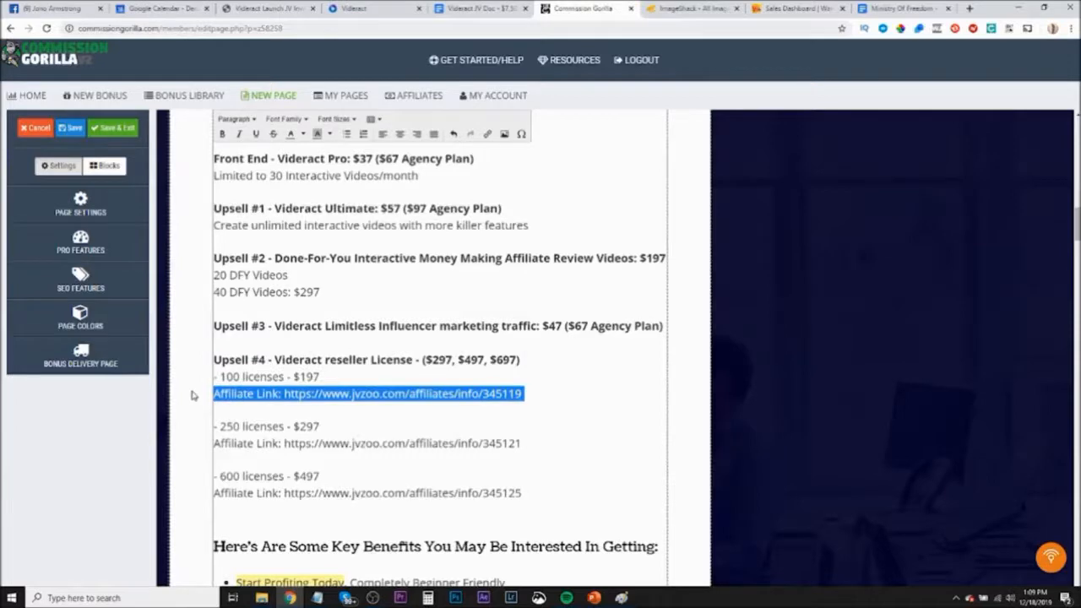
key("ctrl+x")
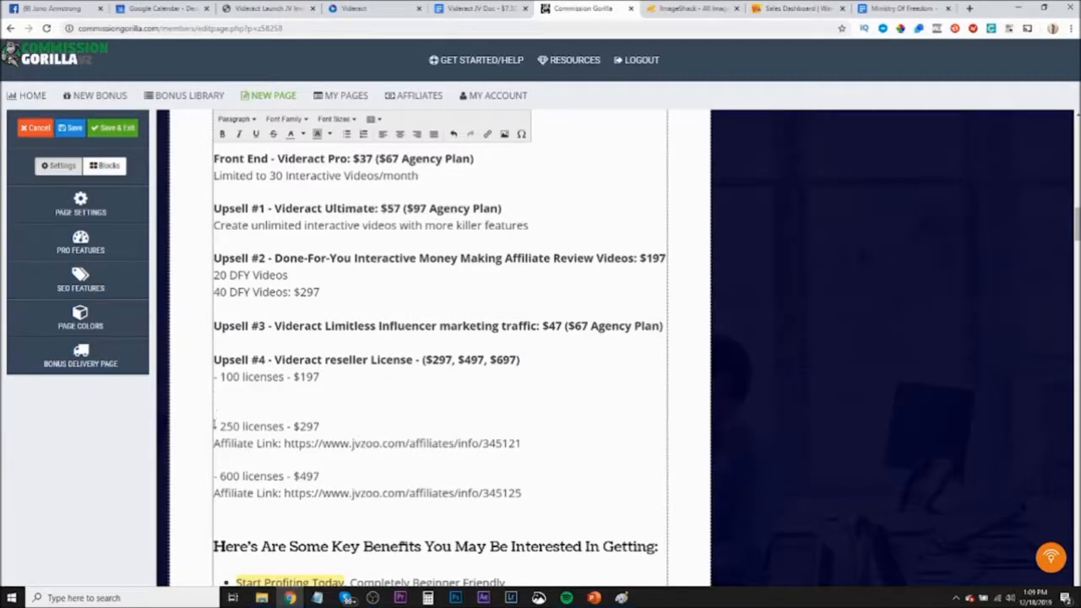
key("BackSpace")
key("BackSpace")
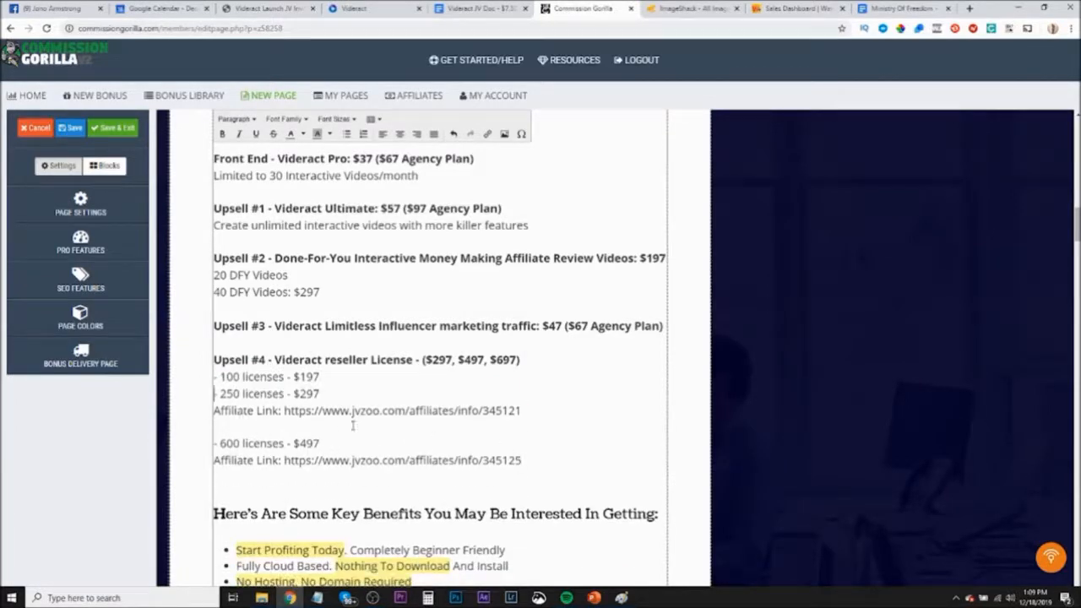
left_click_drag(207, 424, 208, 408)
key("BackSpace")
left_click_drag(521, 428, 212, 428)
key("BackSpace")
key("BackSpace")
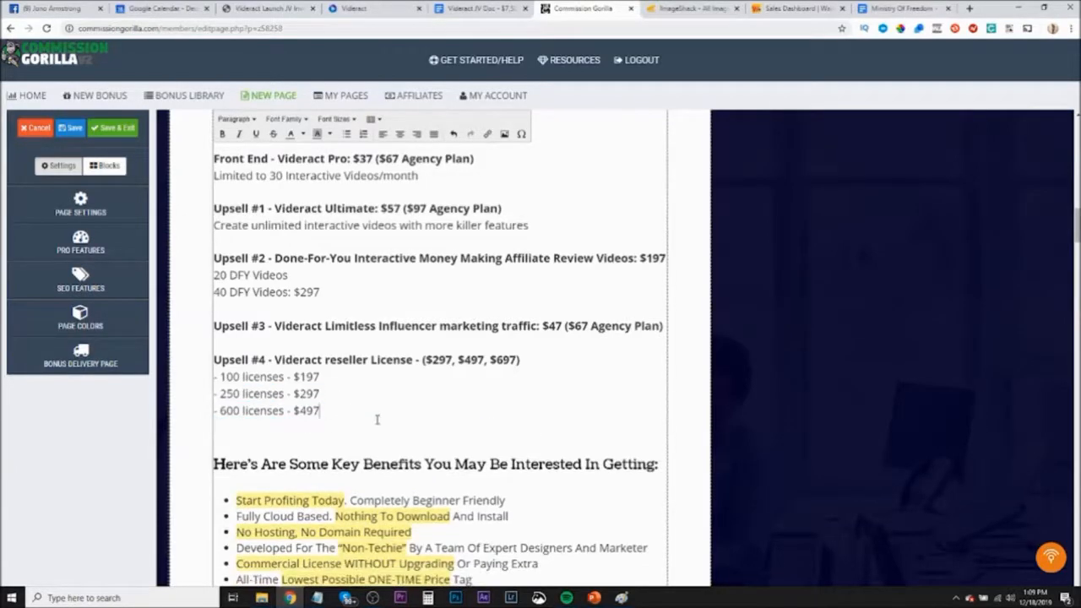
Copy the benefits from "Crush Competition" to "100% Newbie Friendly" on the Videract sales page into Notepad
scroll(440, 420, "down", 1)
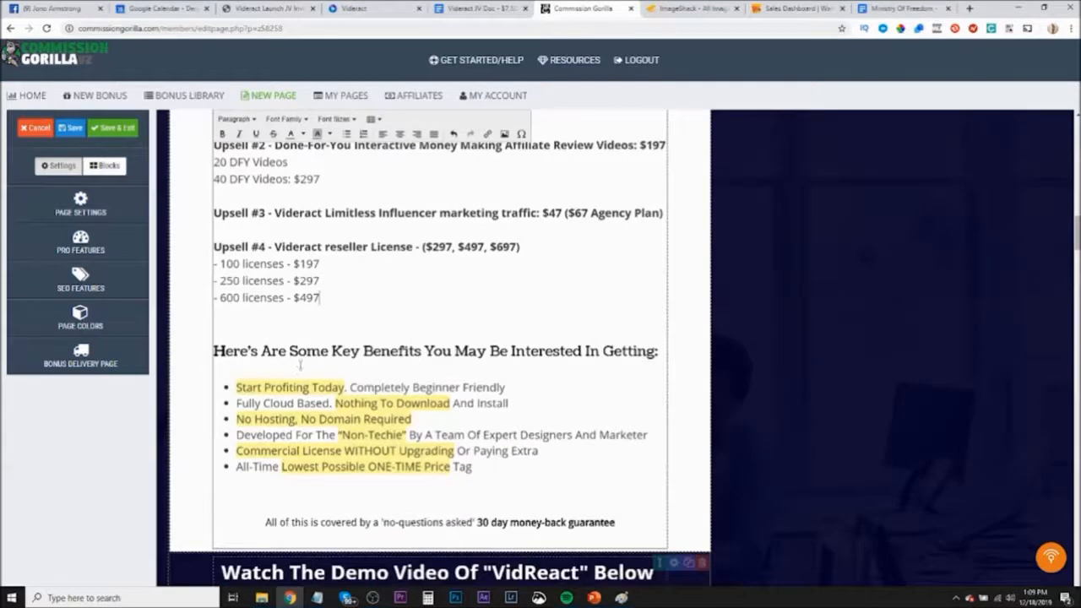
left_click(372, 9)
left_click_drag(581, 127, 817, 410)
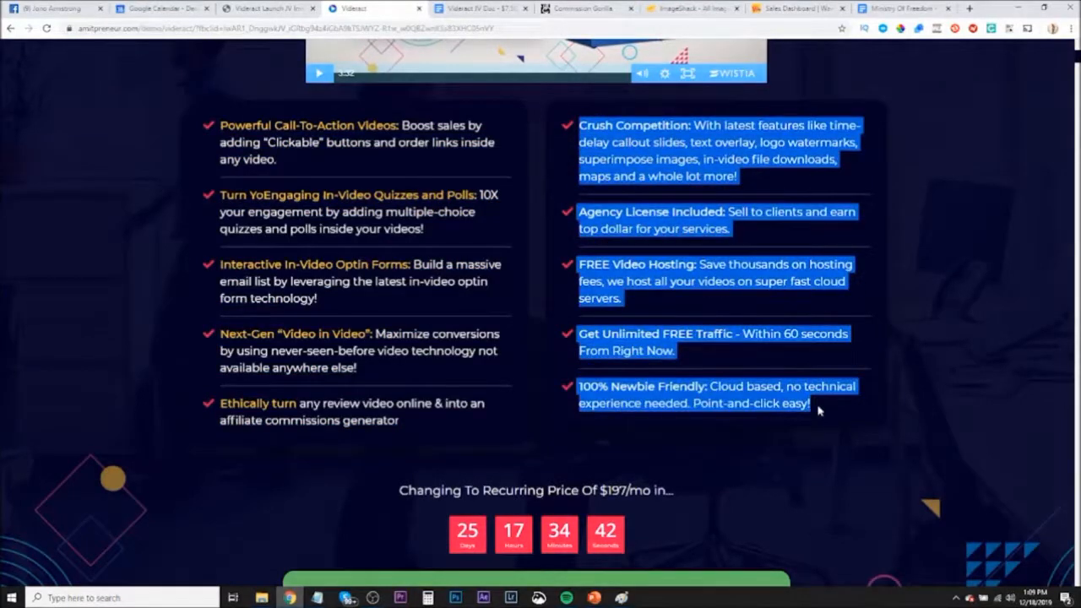
left_click(317, 597)
left_click(377, 544)
key("ctrl+v")
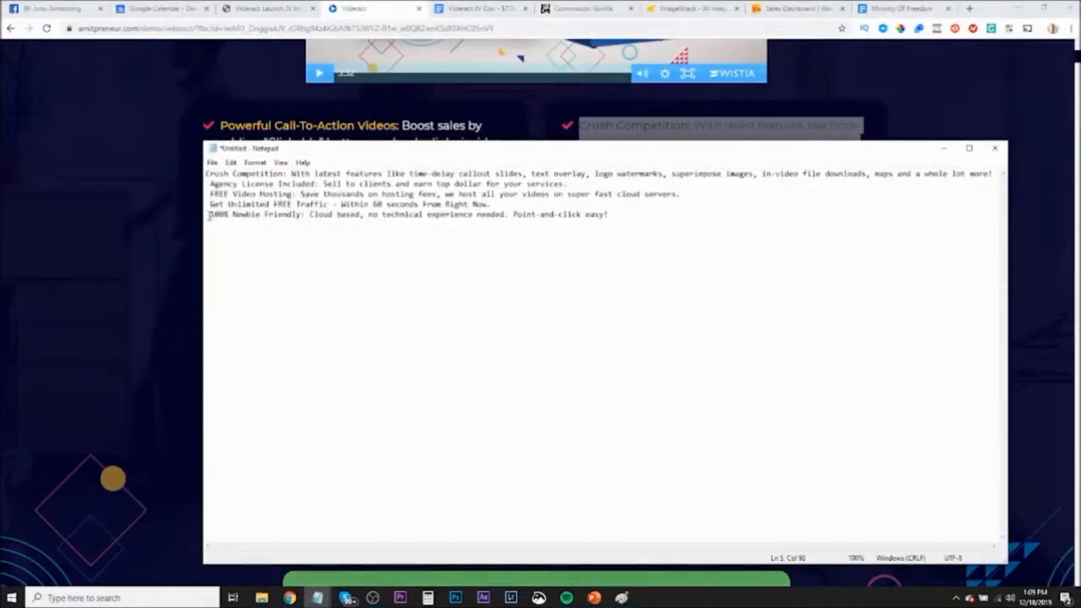
Remove the leading spaces from the second to fifth benefit lines in Notepad
key("BackSpace")
left_click(208, 203)
key("BackSpace")
left_click(207, 194)
key("BackSpace")
left_click(210, 185)
key("BackSpace")
Replace the old key benefits list on the Commission Gorilla bonus page with the cleaned Videract benefits from Notepad
left_click_drag(606, 217, 206, 171)
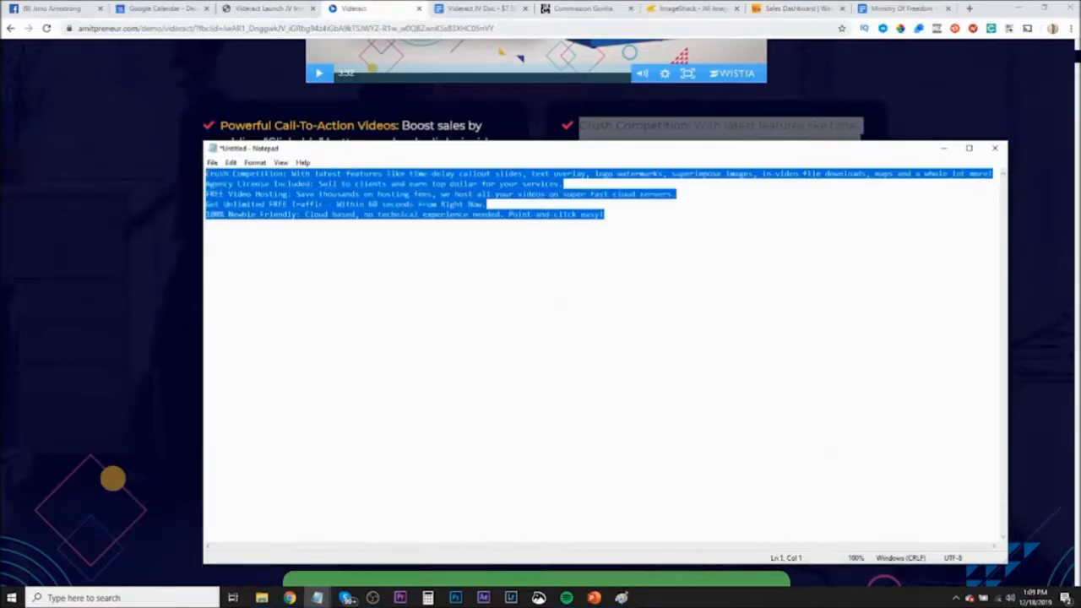
left_click(597, 17)
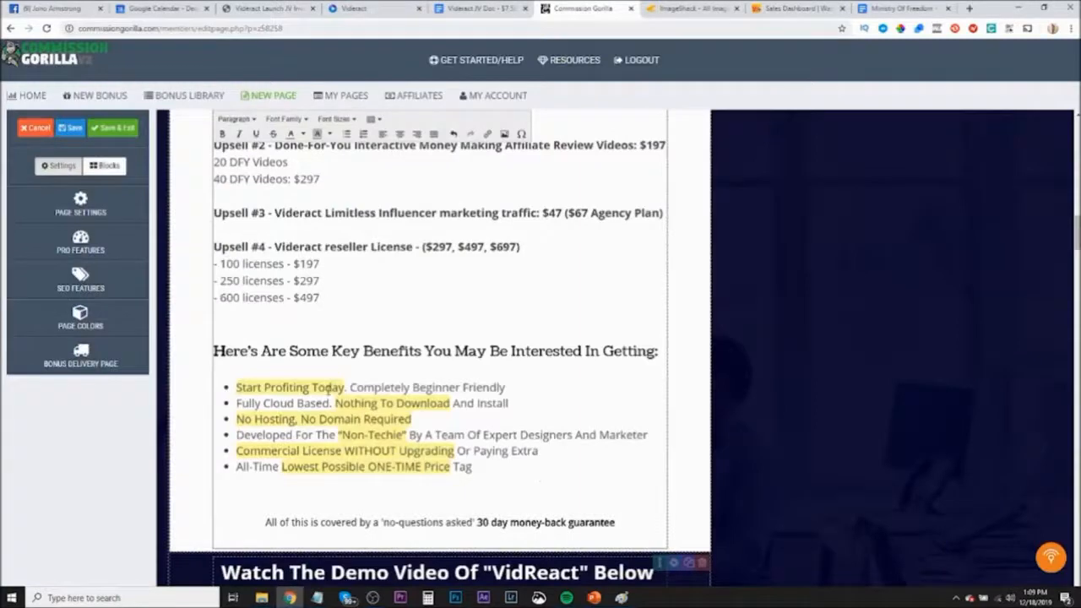
left_click_drag(496, 468, 229, 386)
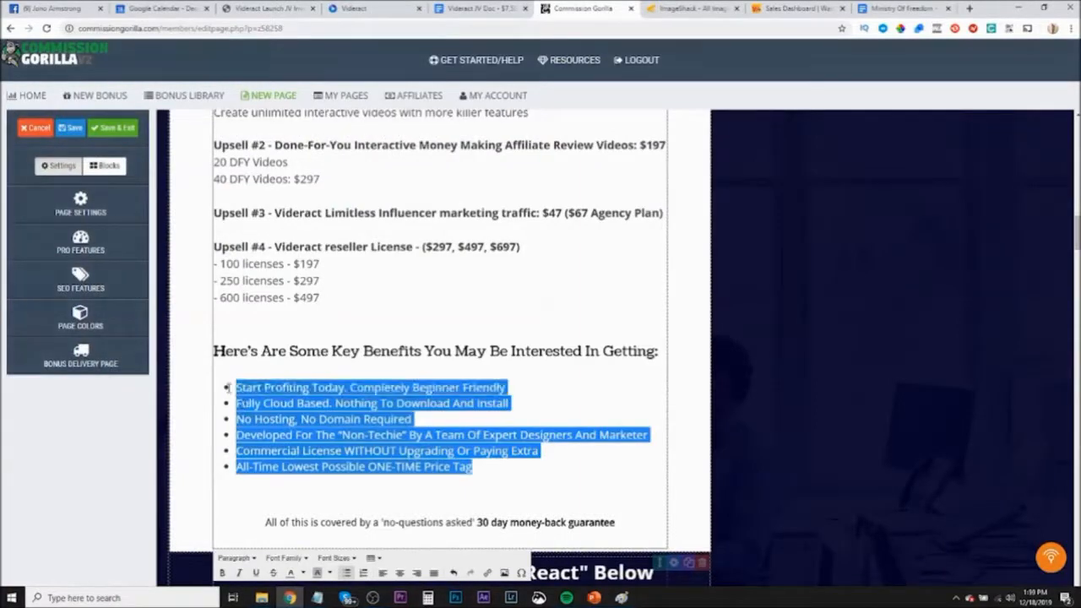
key("BackSpace")
key("BackSpace")
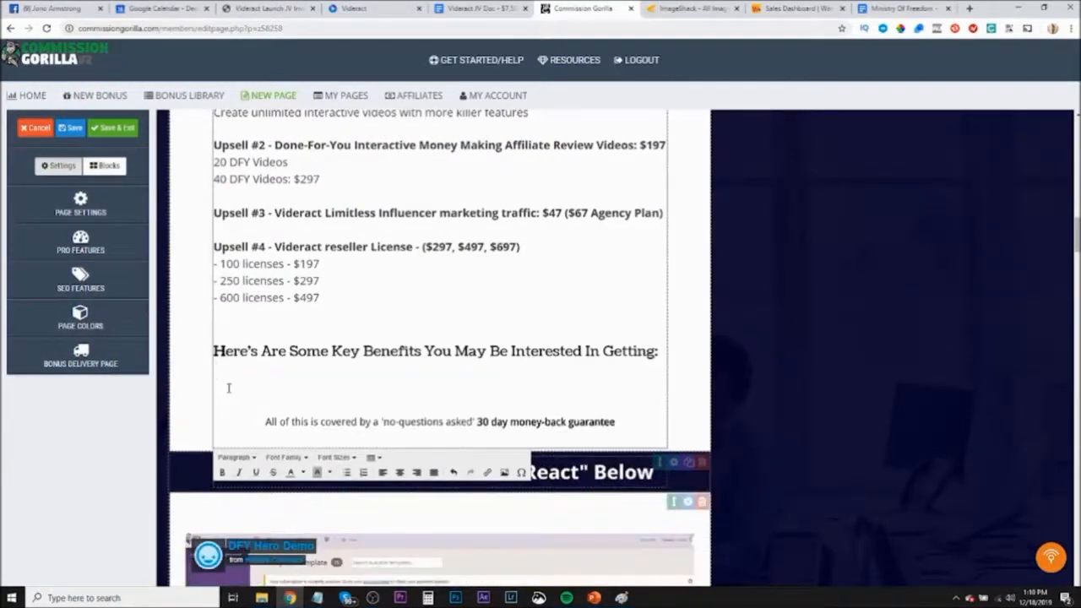
key("ctrl+v")
Format the five pasted Videract benefits as a bulleted list
left_click_drag(241, 514, 211, 387)
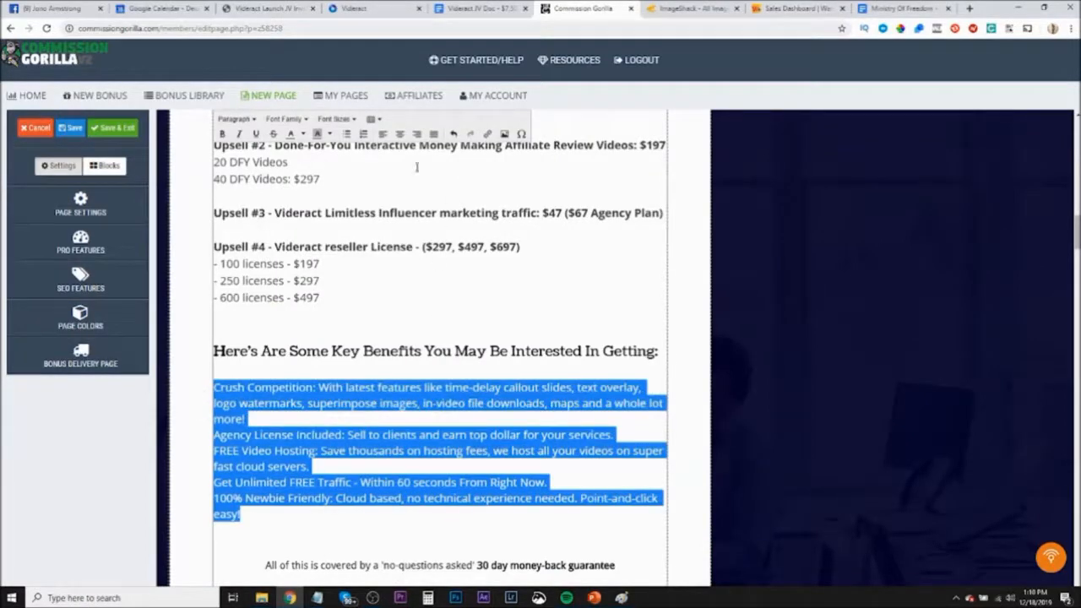
left_click(346, 134)
left_click(410, 435)
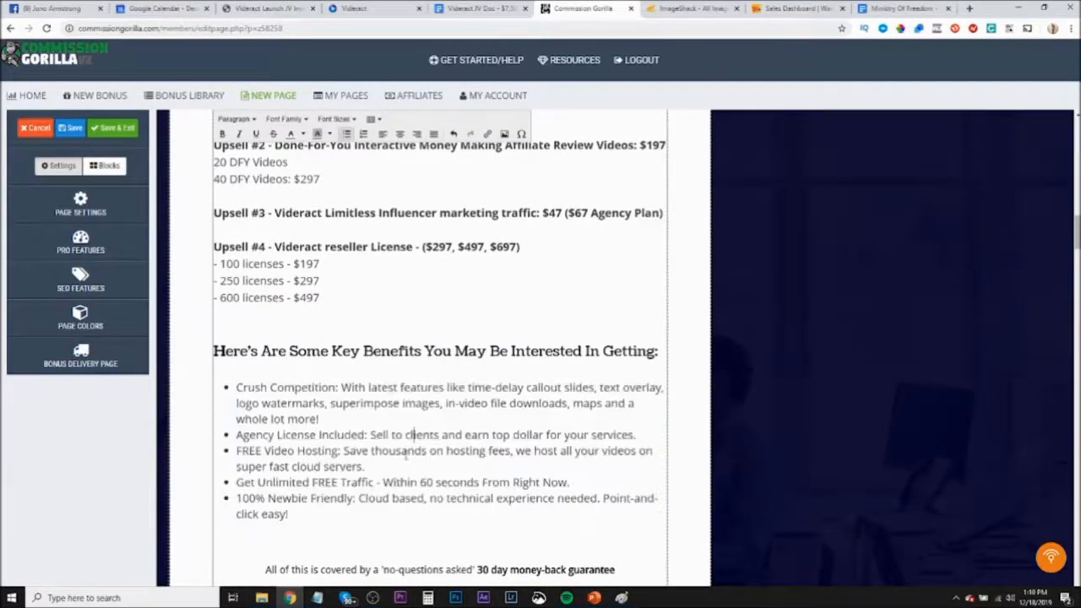
Highlight "Crush Competition" in the key benefits list with a light yellow background
scroll(432, 372, "down", 1)
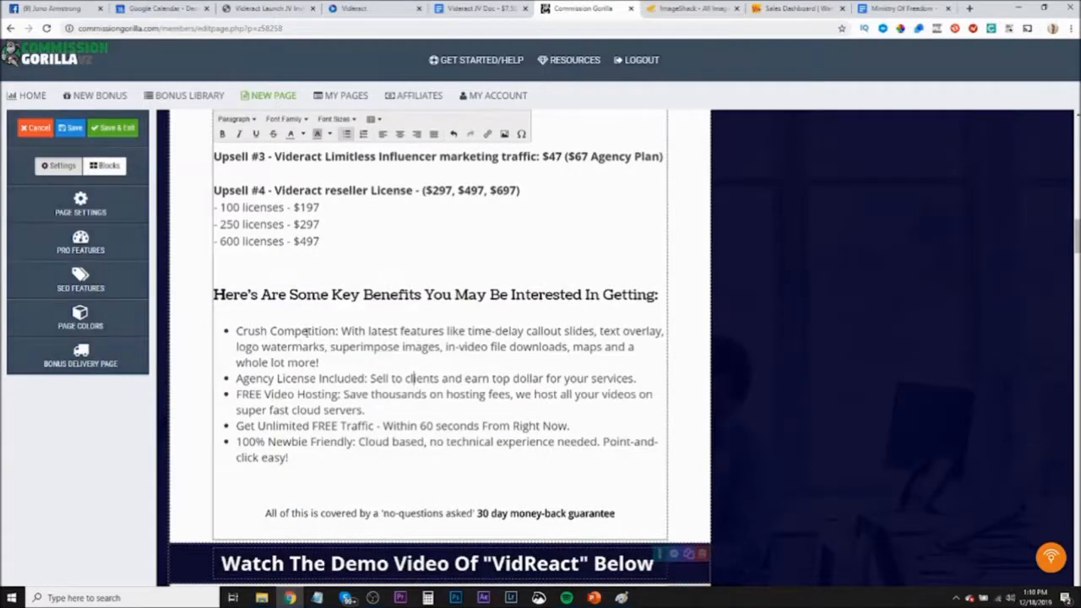
left_click_drag(237, 330, 336, 330)
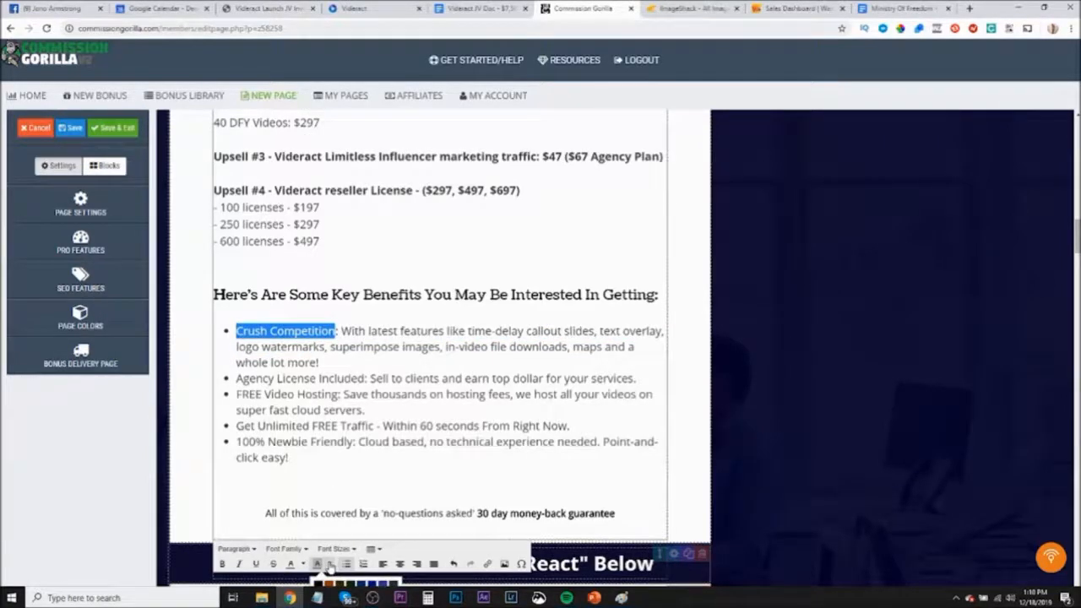
left_click(330, 565)
left_click(342, 577)
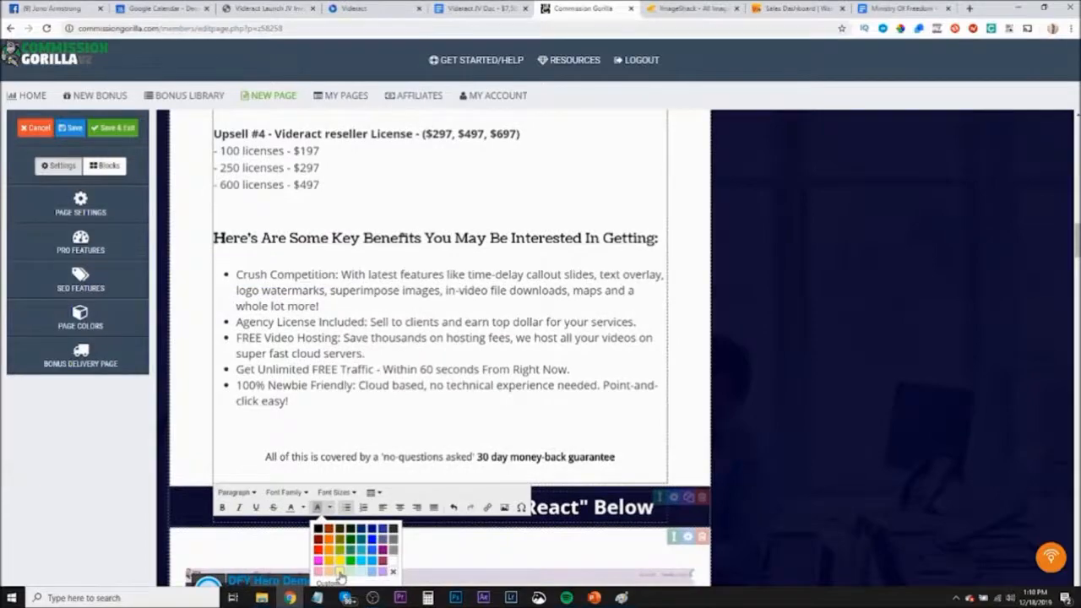
scroll(312, 268, "down", 10)
scroll(312, 269, "down", 5)
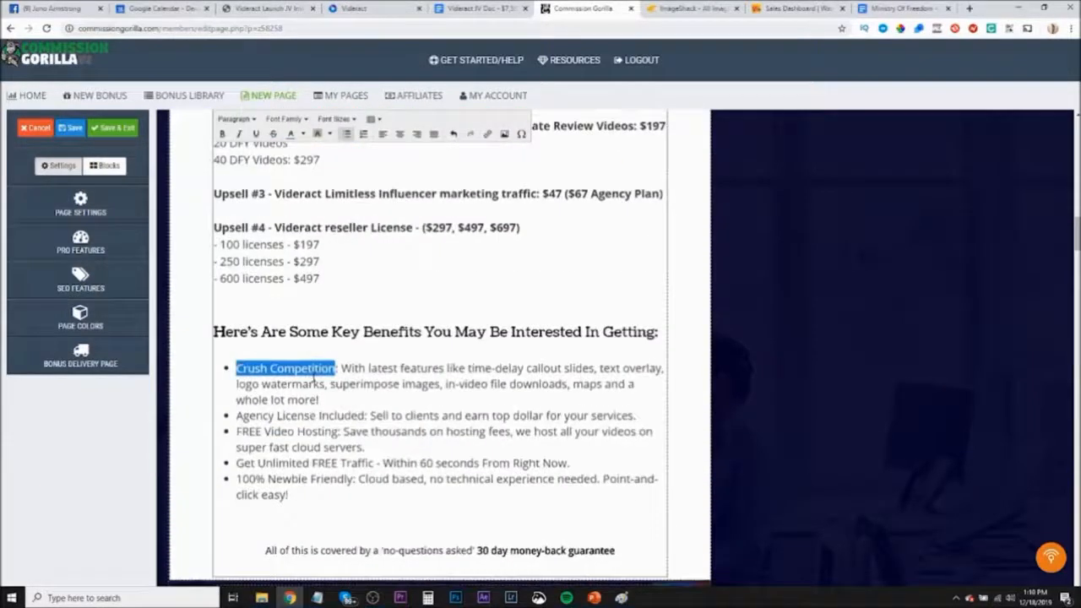
Highlight the opening phrases of the remaining four key benefits in the same light yellow and save the page
left_click_drag(237, 304, 366, 304)
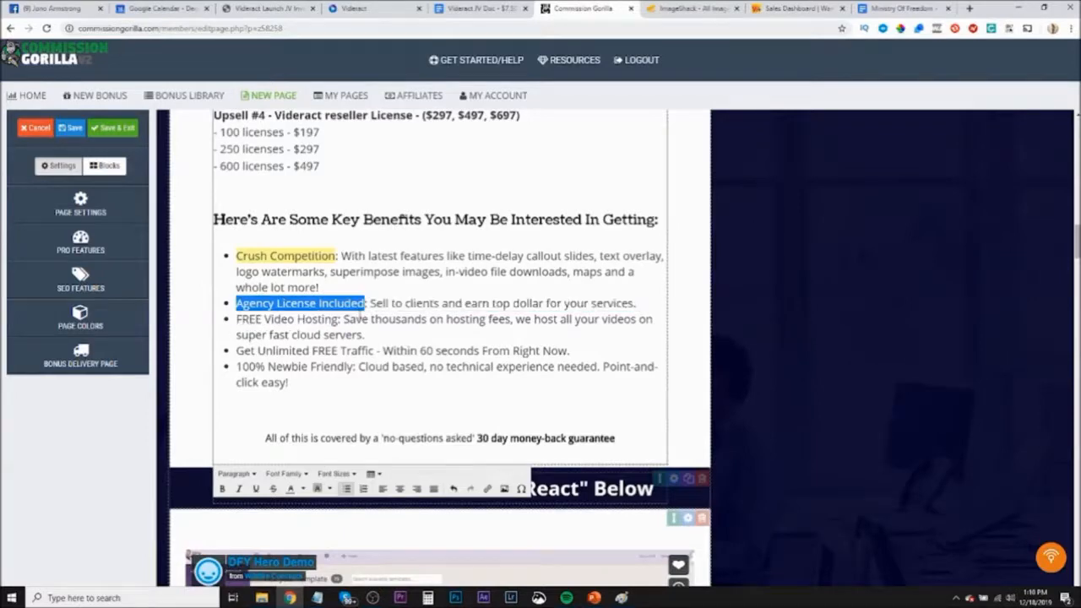
left_click(317, 488)
left_click(280, 333)
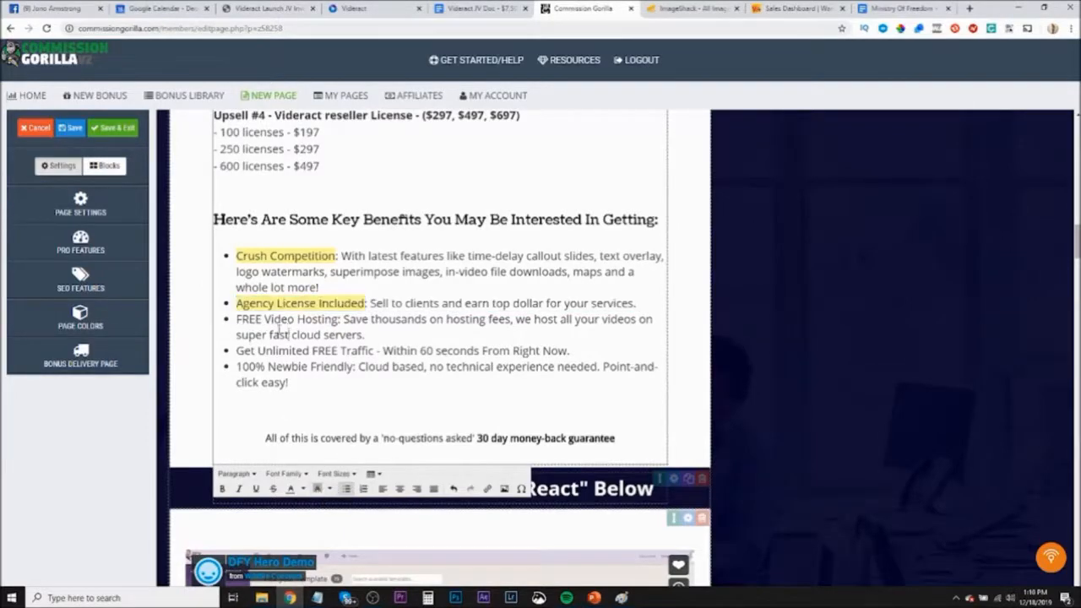
left_click_drag(236, 320, 339, 320)
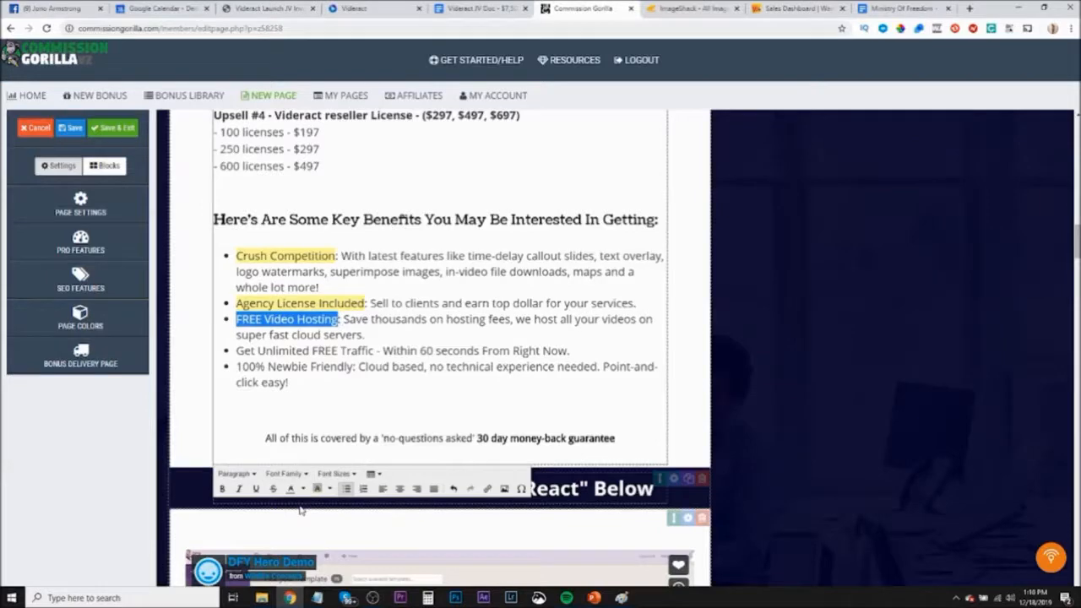
left_click_drag(240, 352, 376, 351)
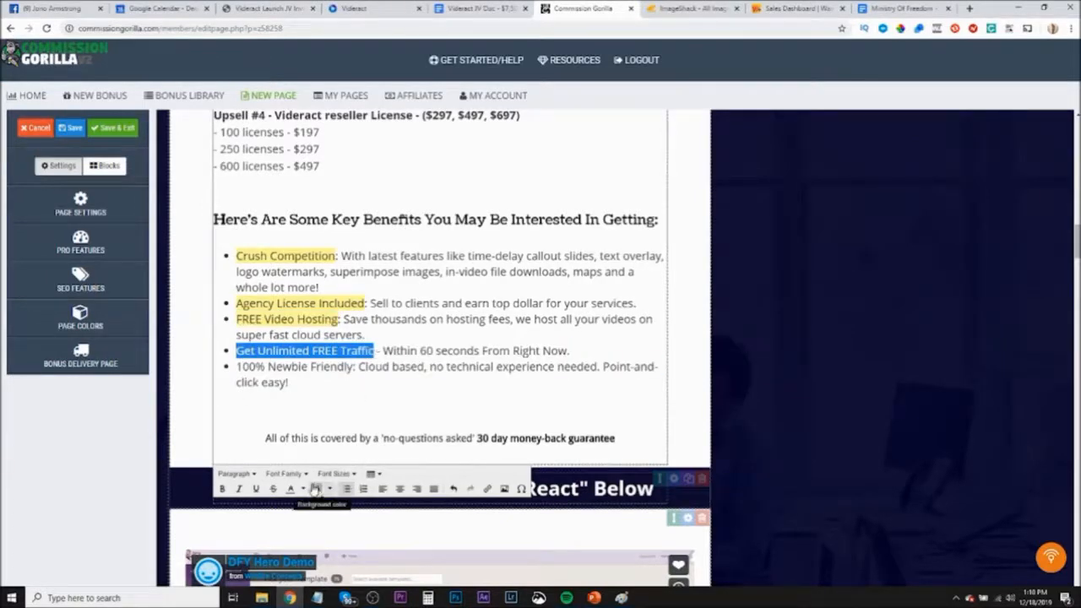
left_click_drag(238, 366, 354, 367)
left_click(317, 488)
left_click(288, 381)
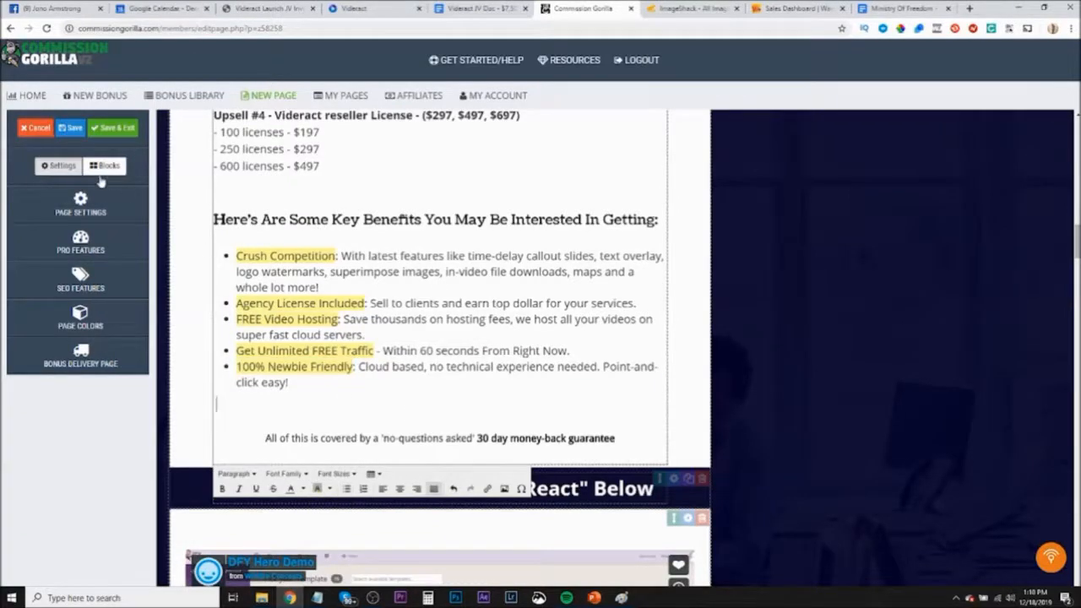
left_click(72, 131)
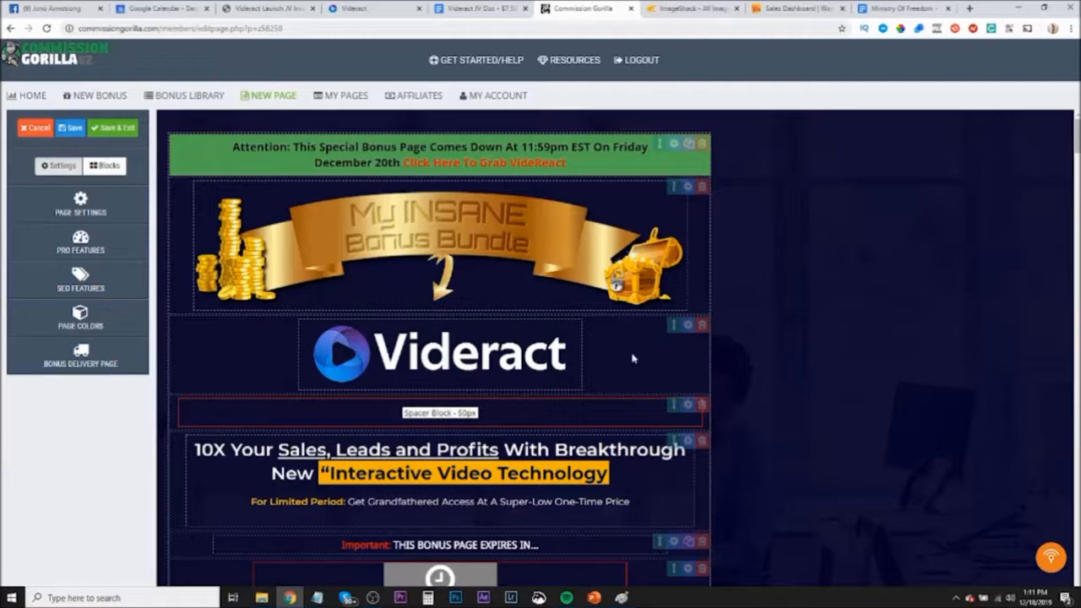
Replace the DFY Hero tutorial under Bonus #1 with "Get Traffic to Your VidReact Videos Using This Und" from the Videract bonus category
scroll(633, 359, "down", 15)
scroll(473, 372, "down", 8)
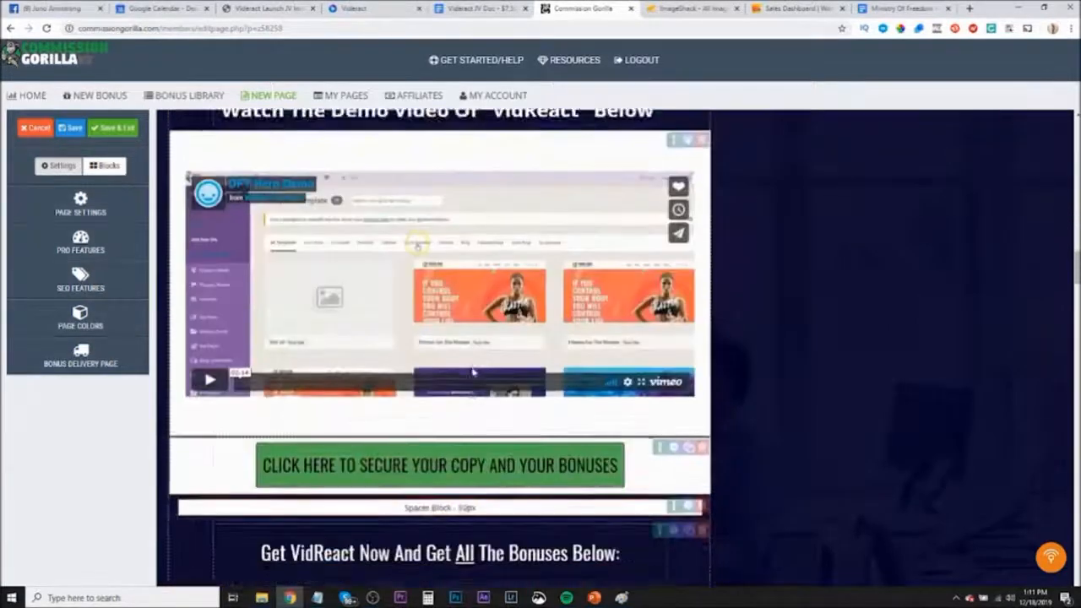
scroll(473, 371, "down", 8)
scroll(301, 260, "up", 3)
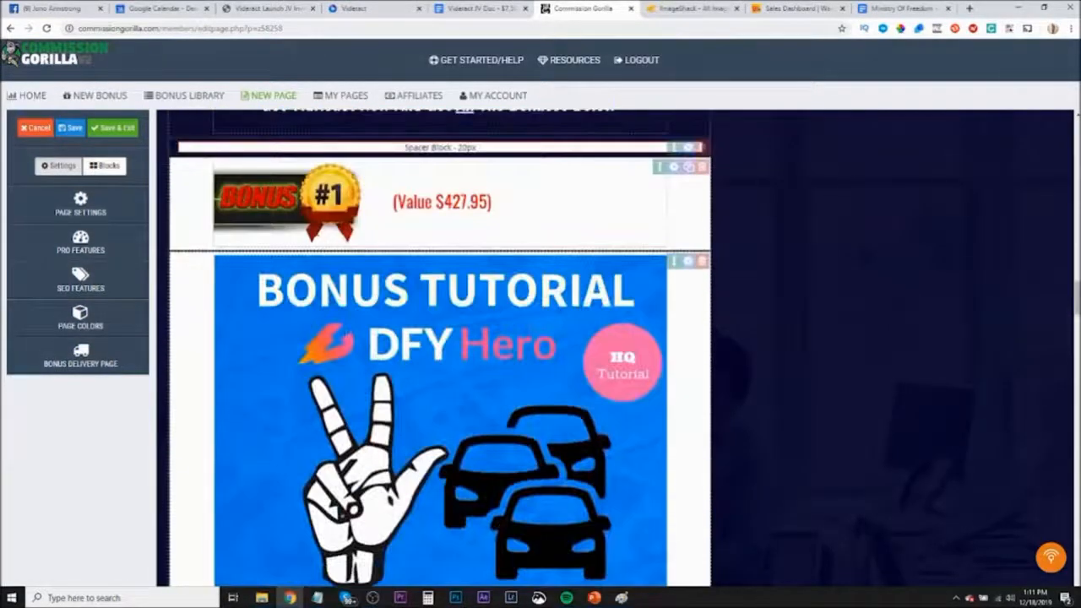
scroll(513, 266, "down", 3)
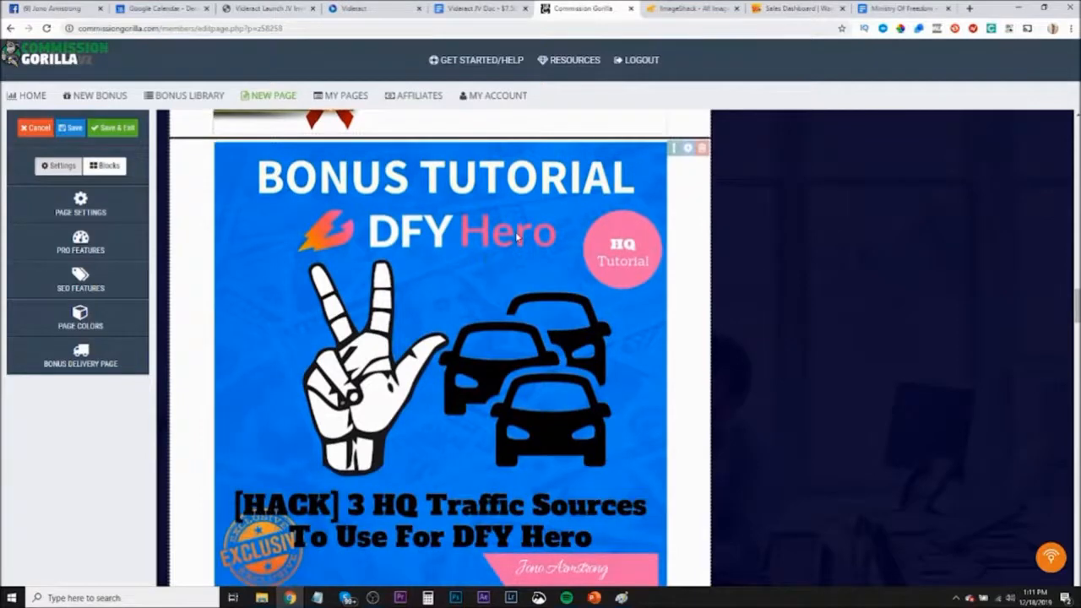
left_click(517, 238)
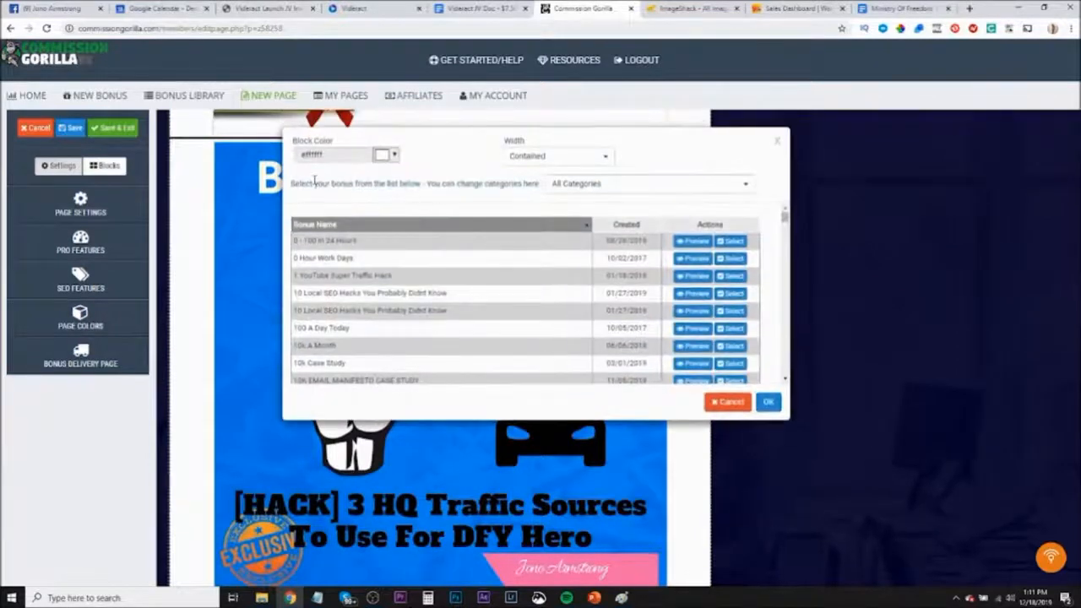
left_click(577, 185)
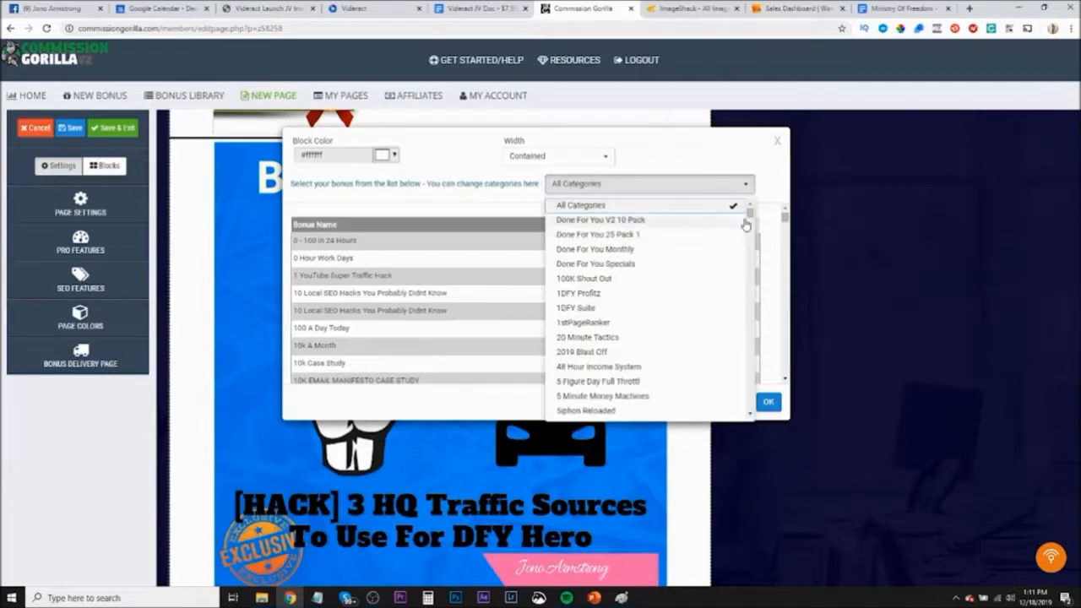
left_click_drag(754, 218, 754, 378)
scroll(644, 355, "down", 5)
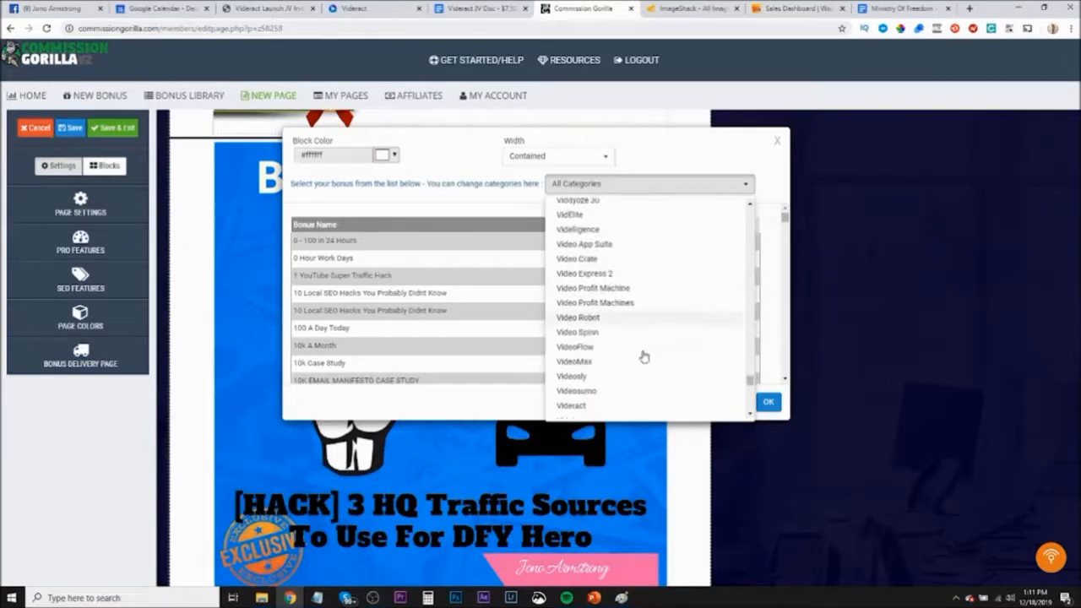
scroll(629, 352, "down", 2)
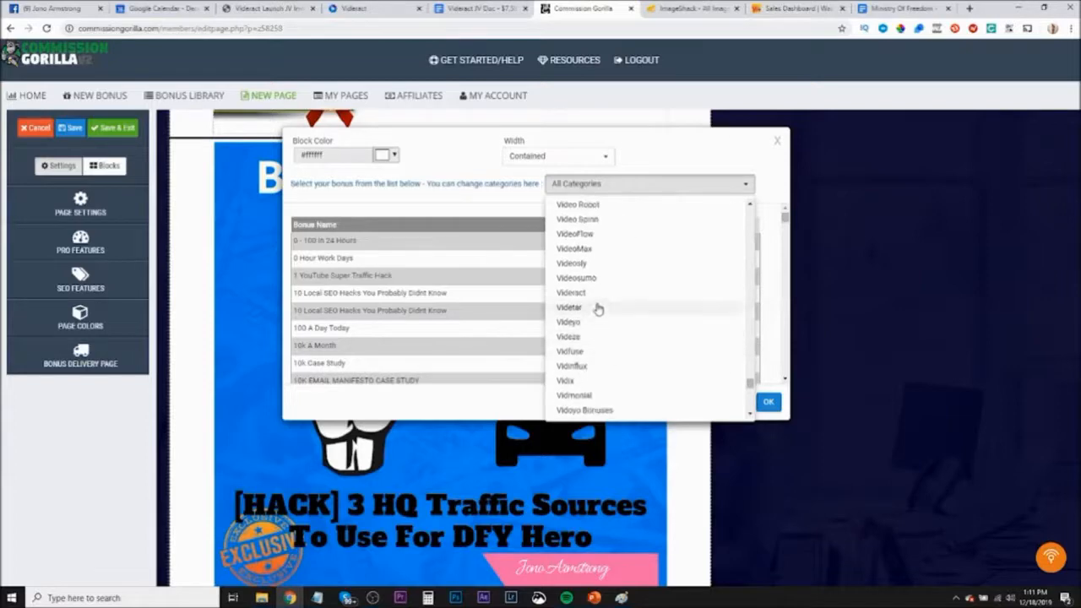
left_click(597, 296)
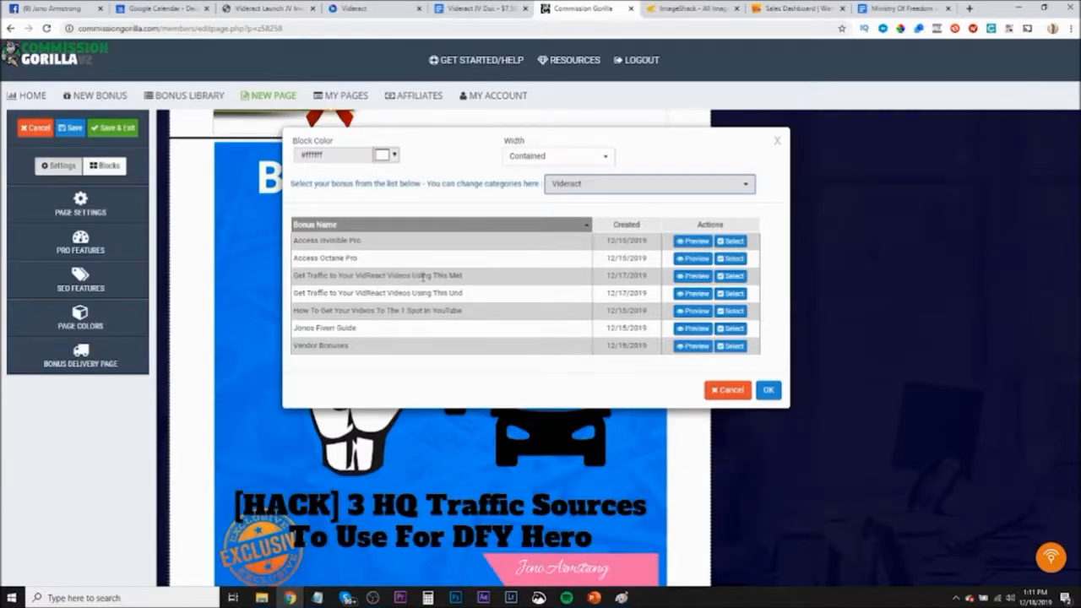
left_click(729, 276)
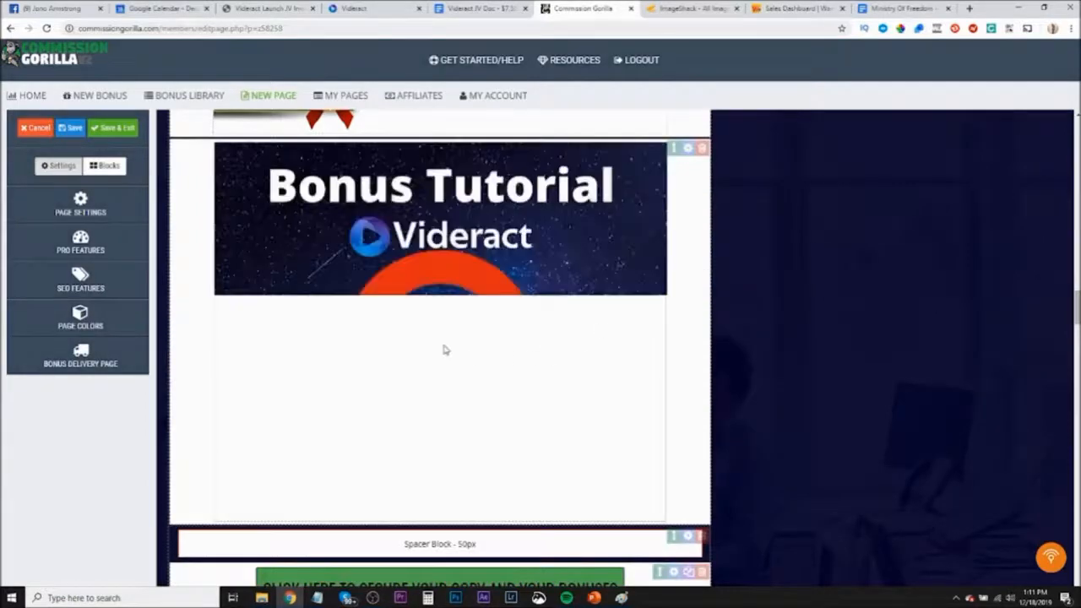
Replace the Fiverr tutorial under Bonus #2 with a Videract bonus, and the Fuego Breakout tutorial below it with Access Invisible Pro
scroll(403, 355, "down", 5)
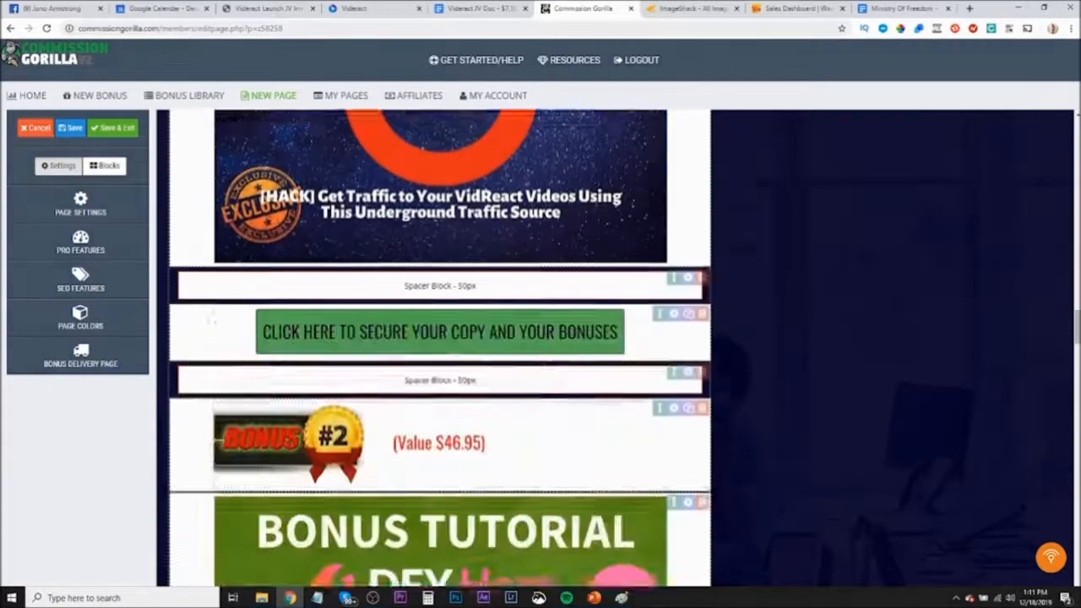
left_click(423, 320)
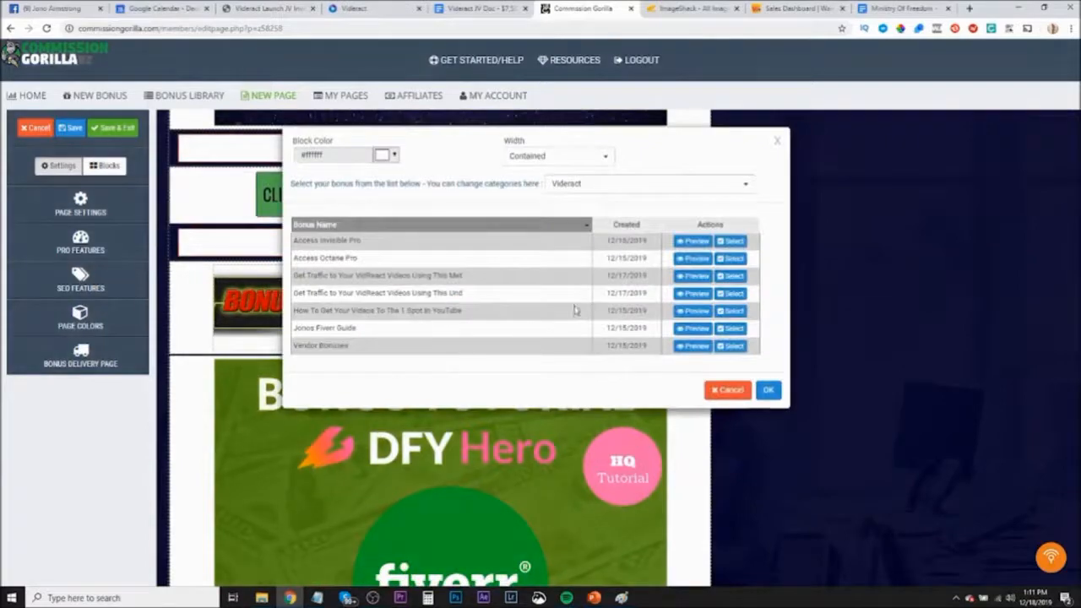
left_click(731, 293)
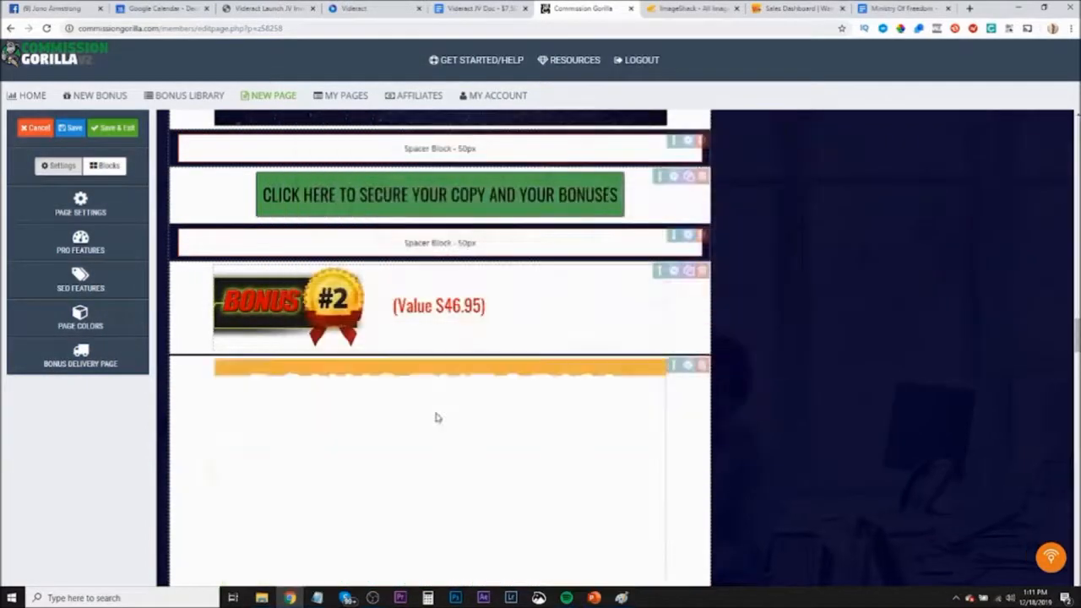
scroll(437, 417, "down", 8)
scroll(437, 424, "down", 2)
left_click(616, 253)
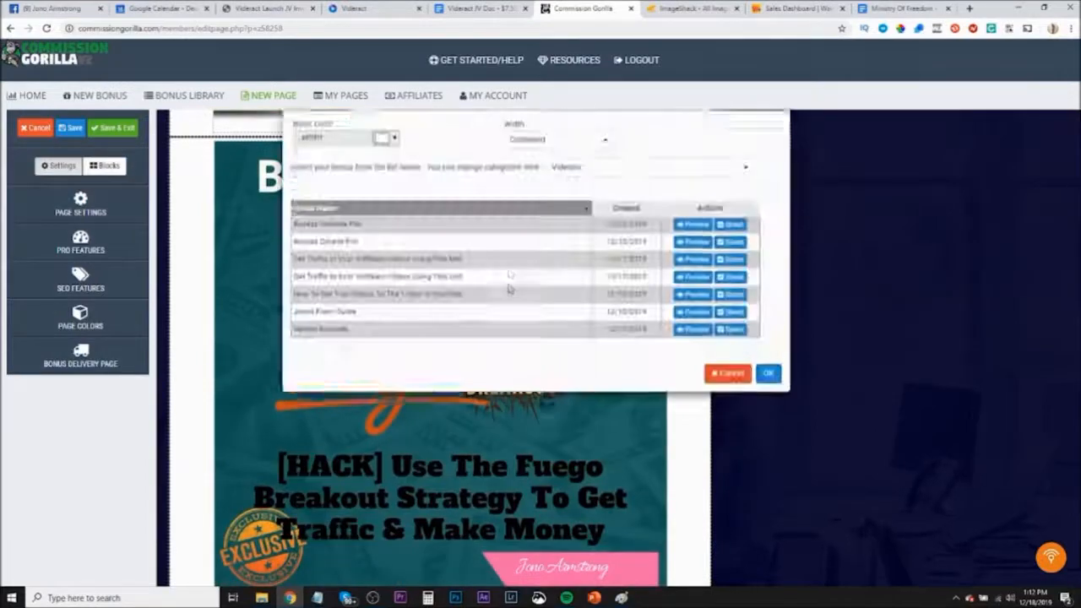
left_click(720, 242)
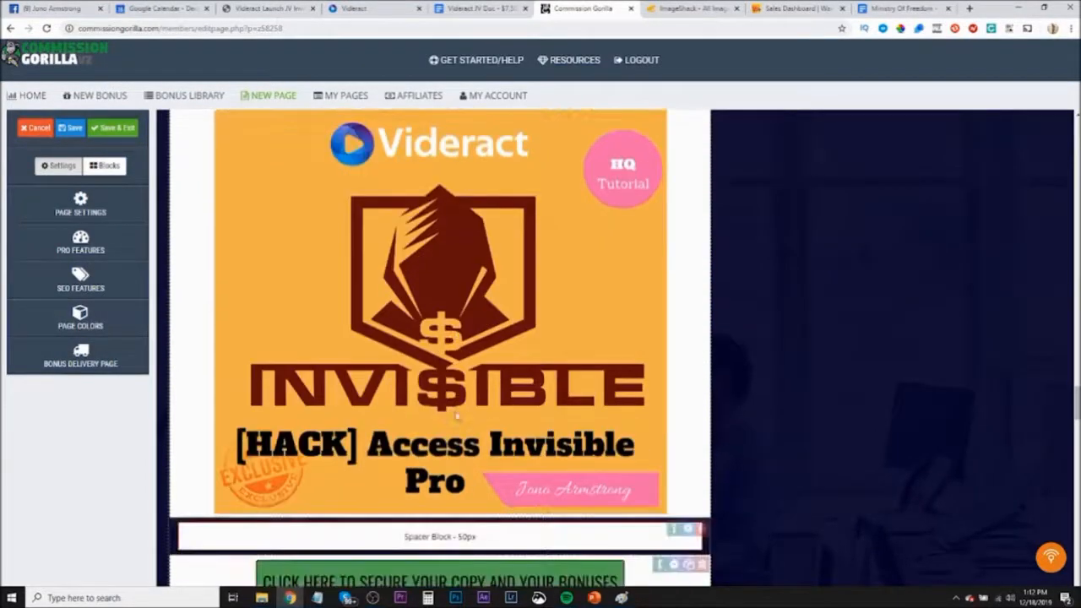
Replace the Instagram bot tutorial with Access Octane Pro and the Bonus #5 DFY Hero tutorial with Vendor Bonuses
scroll(461, 411, "down", 6)
left_click(674, 269)
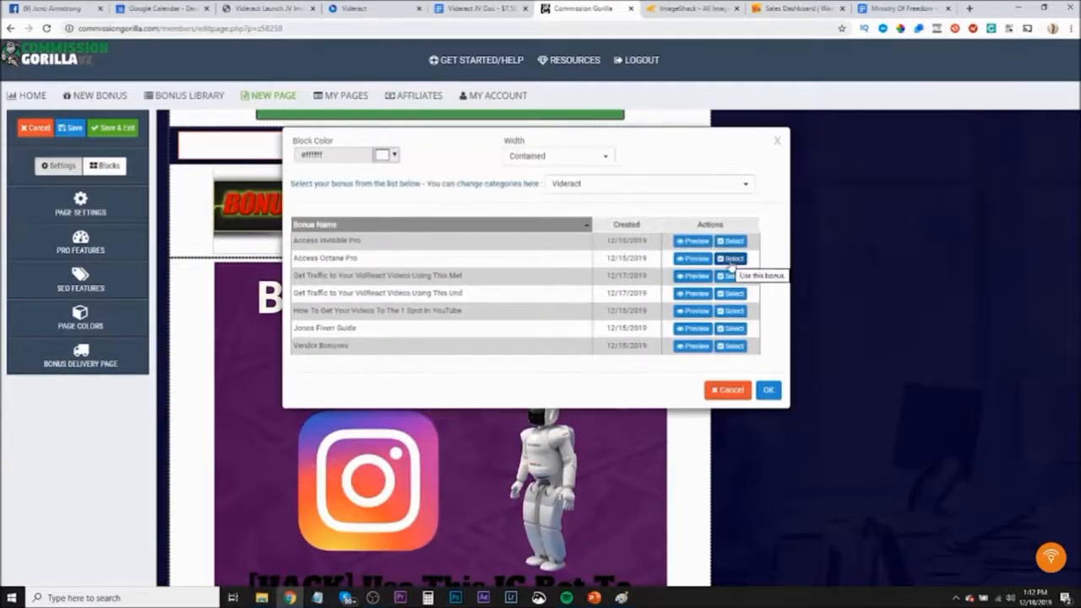
left_click(730, 260)
scroll(376, 430, "down", 10)
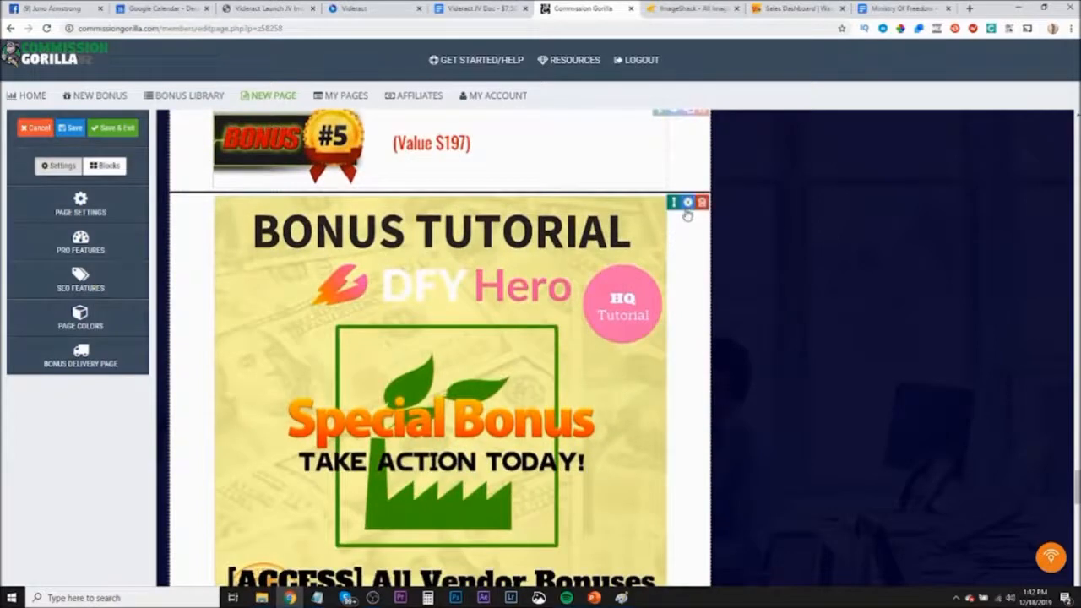
left_click(688, 203)
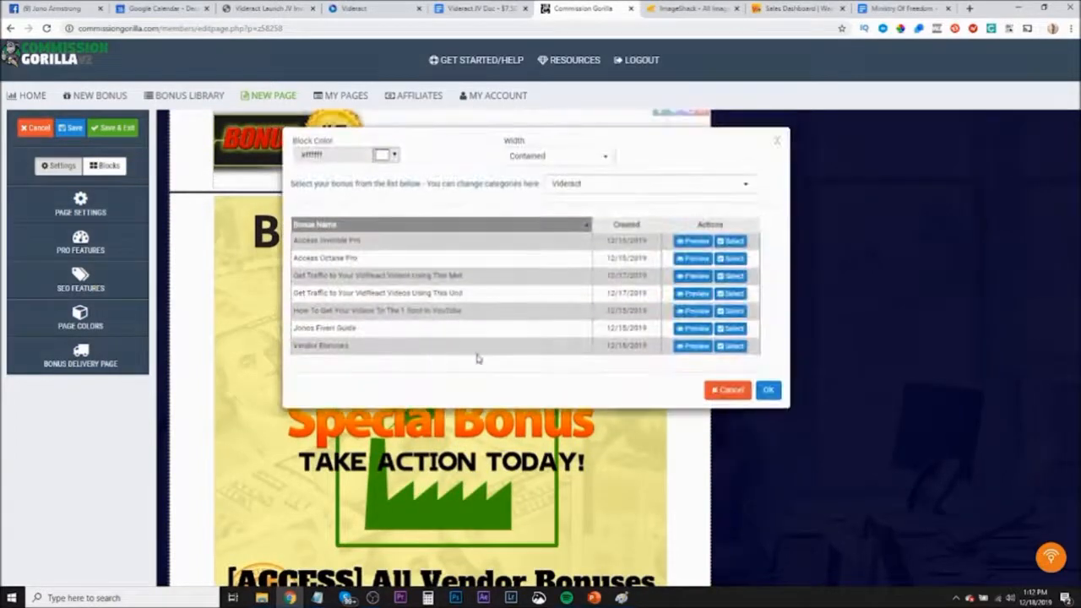
left_click(731, 346)
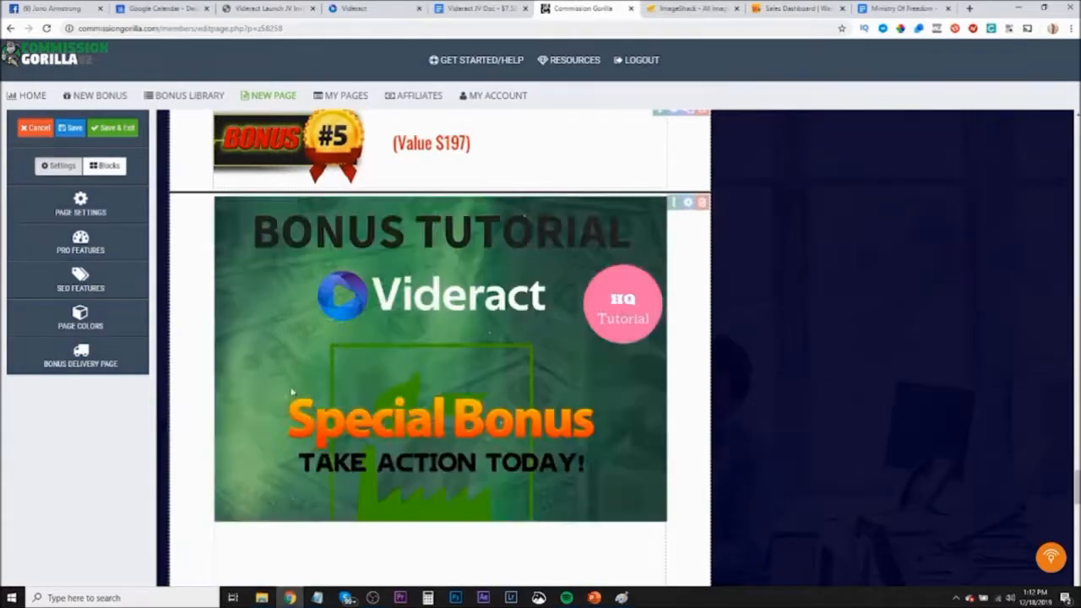
Review the rest of the bonus page down to the affiliate disclaimer, and check the replaced bonus blocks back up to the header
scroll(514, 349, "down", 5)
scroll(514, 349, "down", 3)
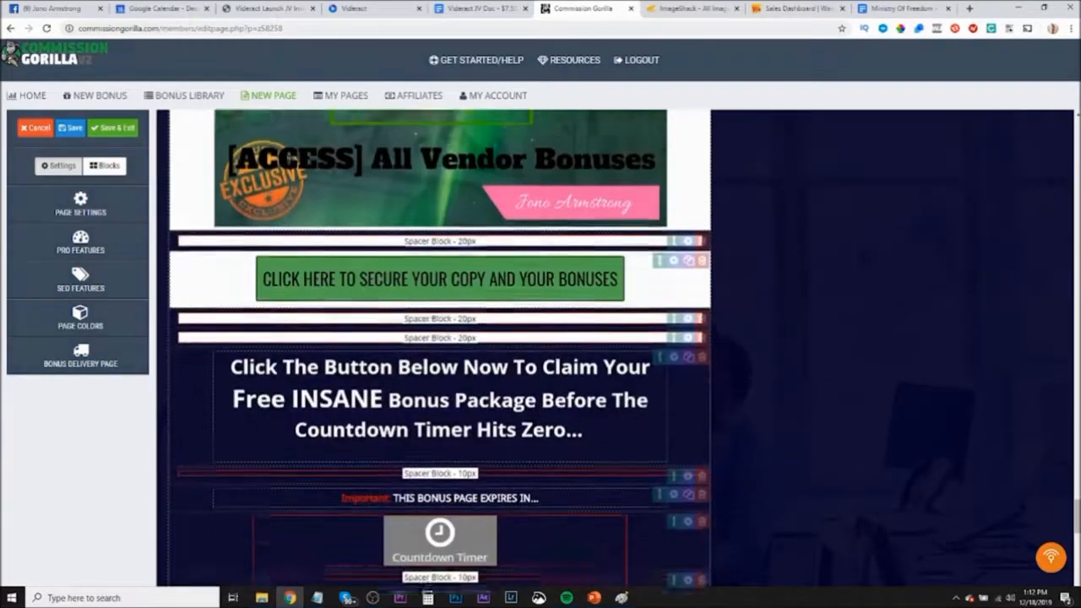
scroll(384, 390, "down", 2)
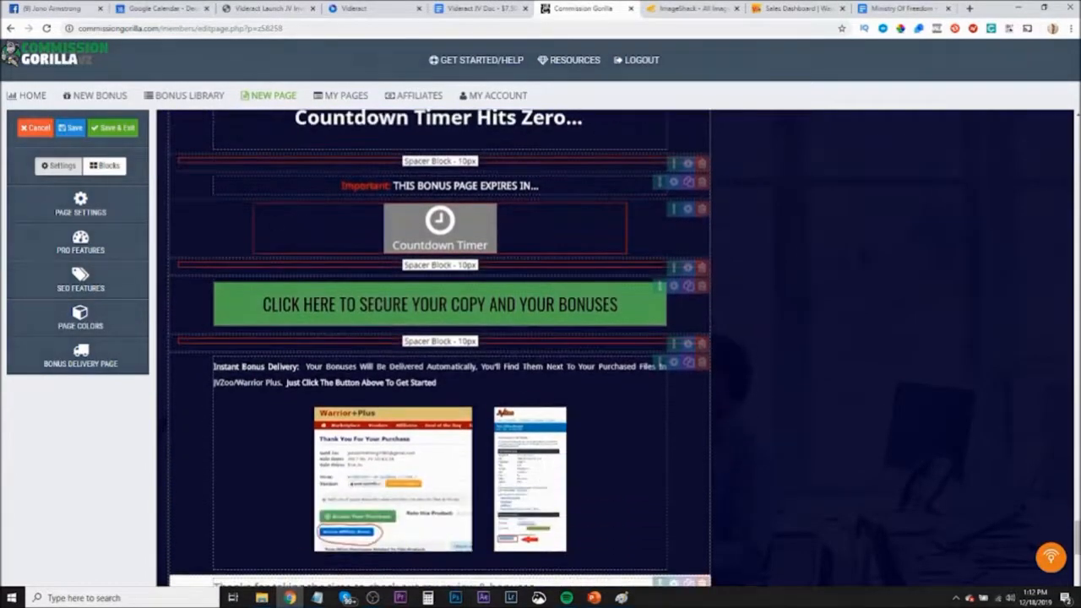
scroll(242, 360, "down", 4)
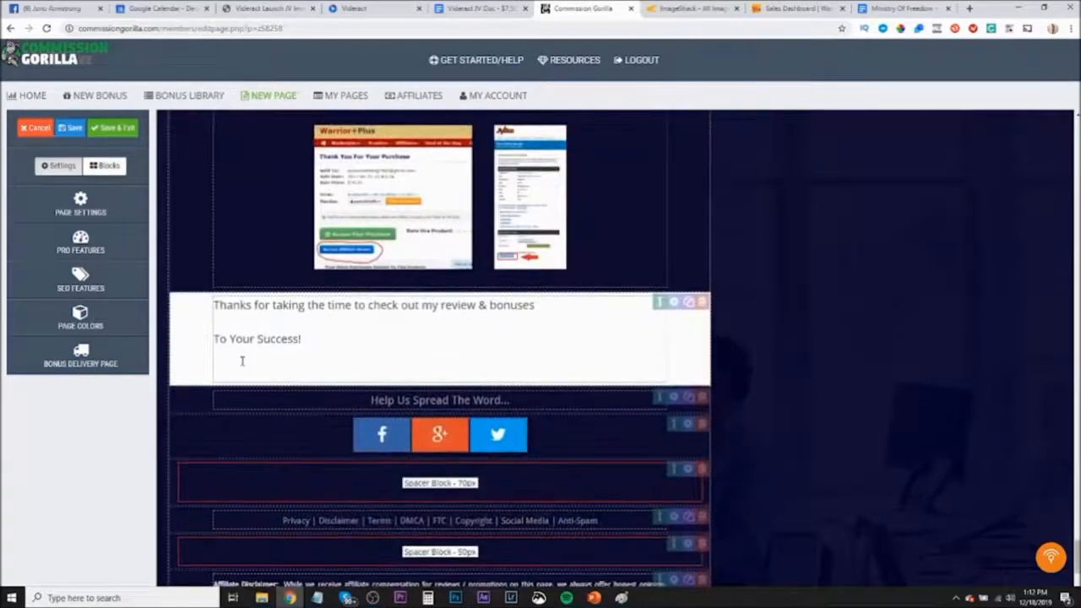
scroll(242, 361, "down", 2)
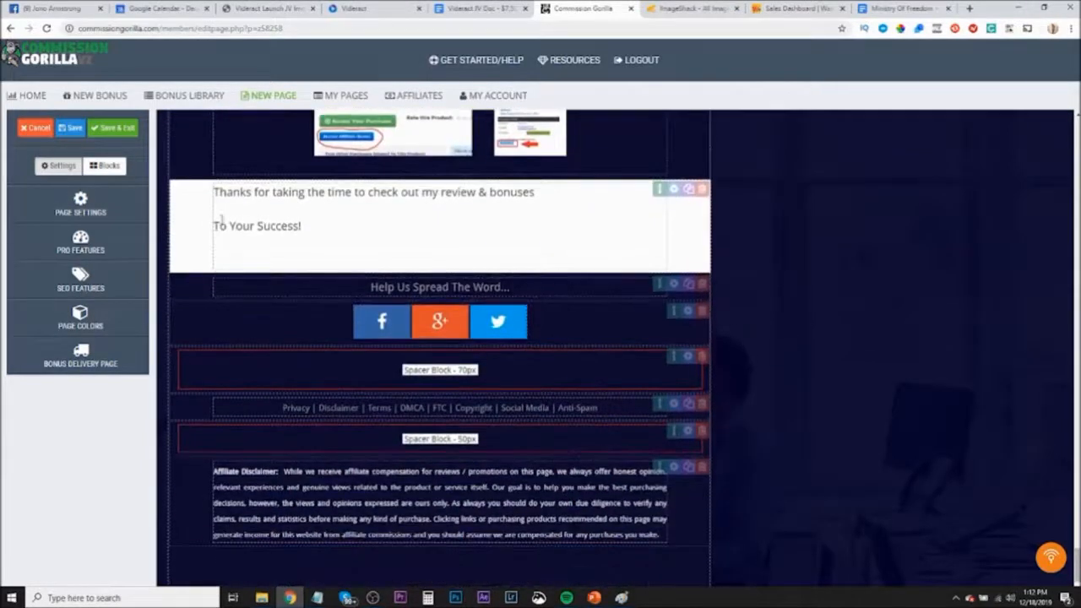
scroll(358, 443, "down", 2)
scroll(345, 490, "up", 11)
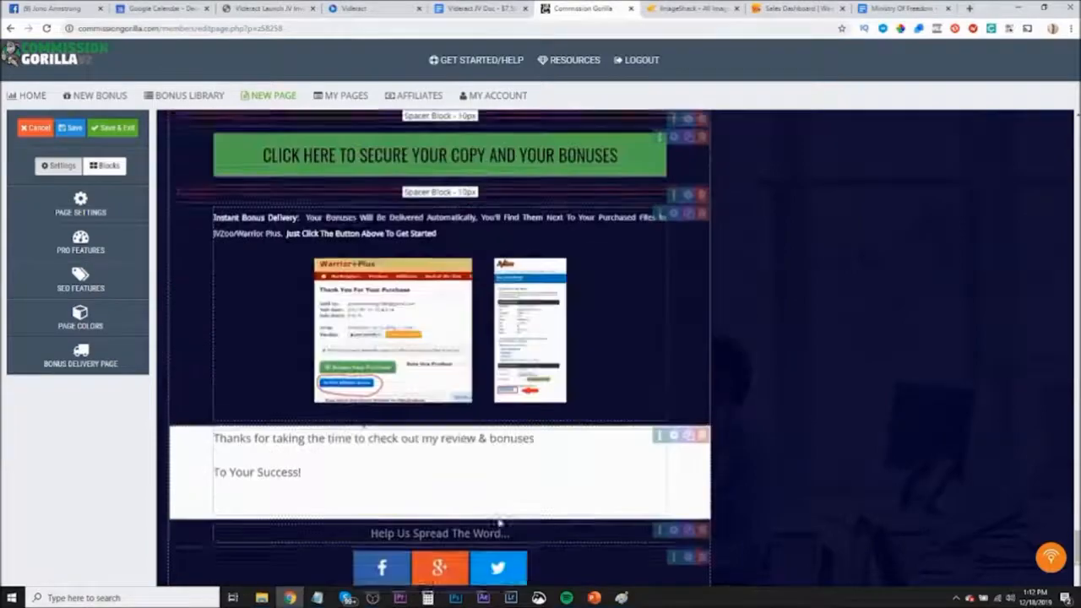
scroll(657, 424, "up", 20)
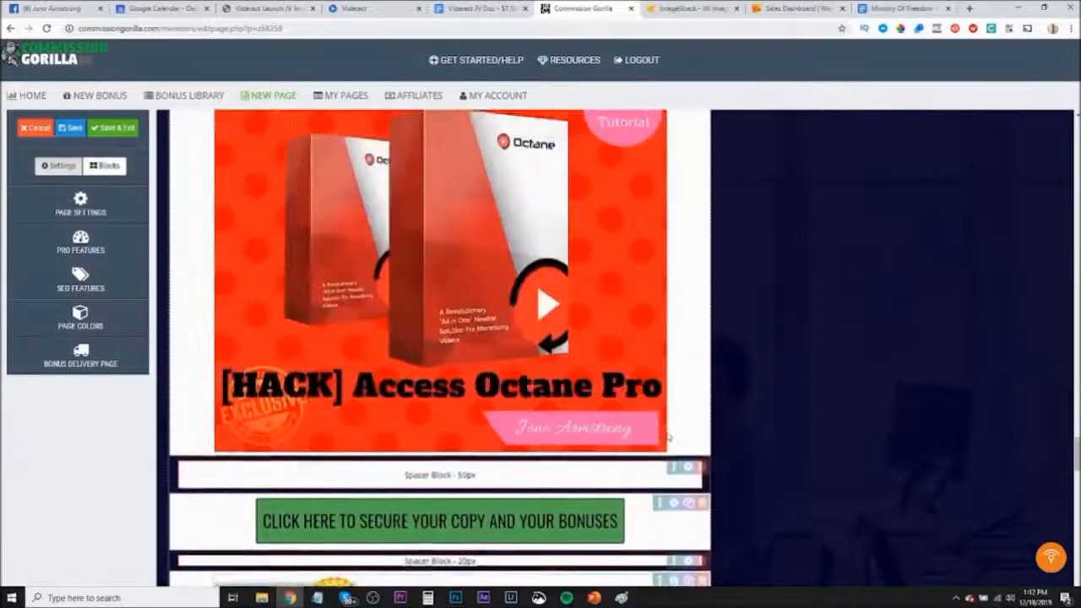
scroll(673, 439, "up", 20)
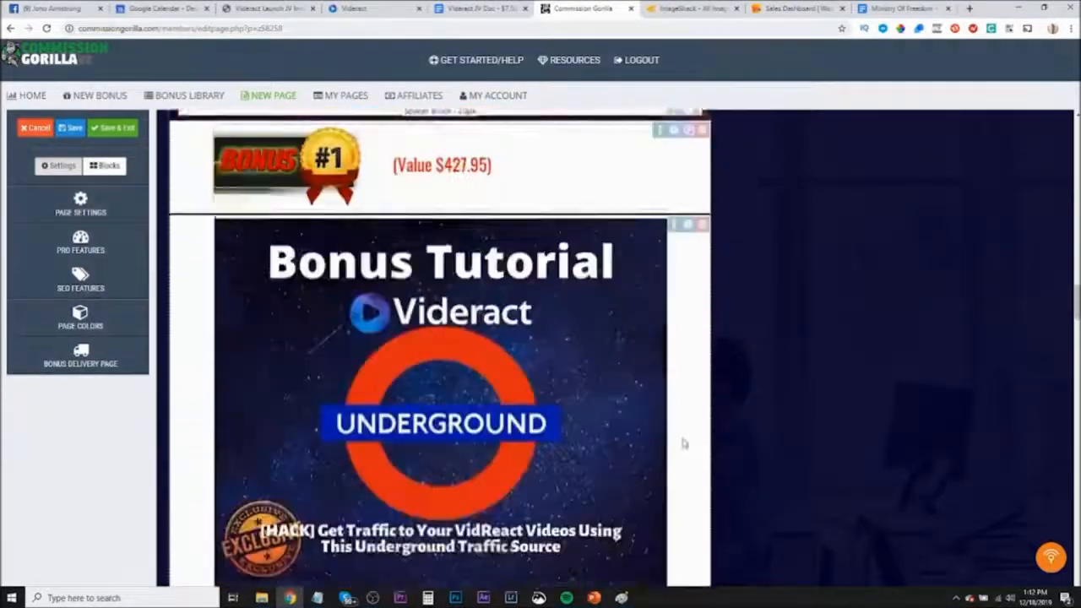
scroll(684, 439, "up", 20)
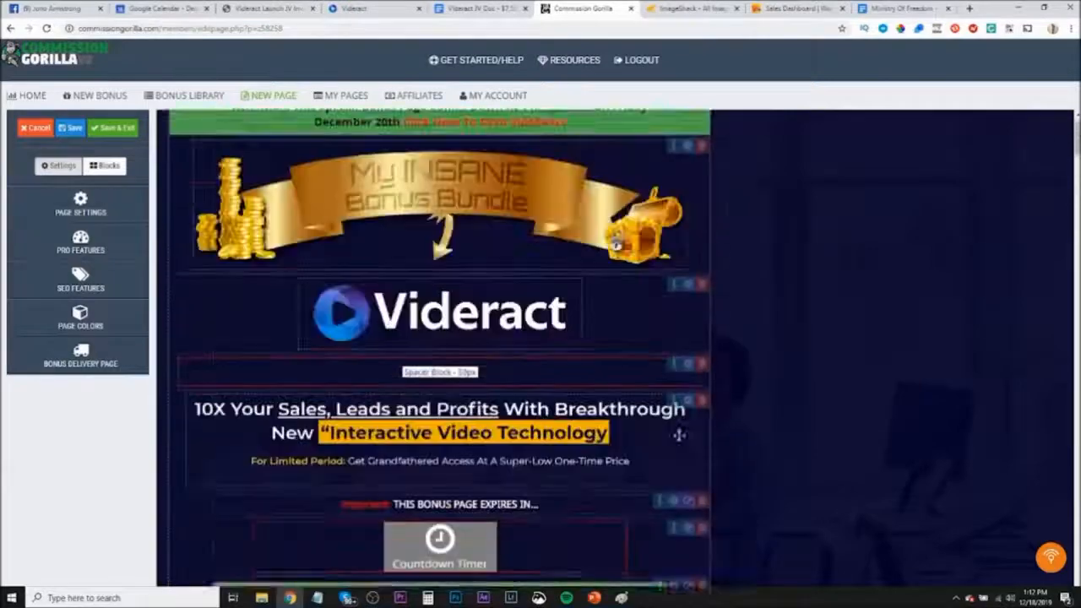
Save and exit the bonus page editor, and copy the URL of the hosted bonus page
left_click(107, 134)
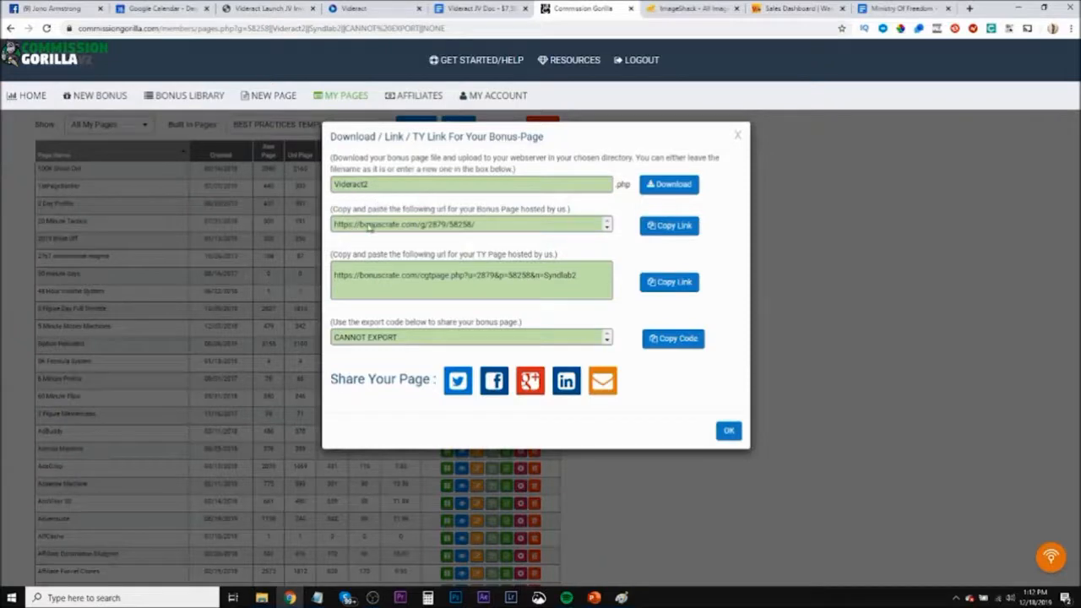
left_click(473, 226)
left_click_drag(498, 227, 332, 226)
key("ctrl+c")
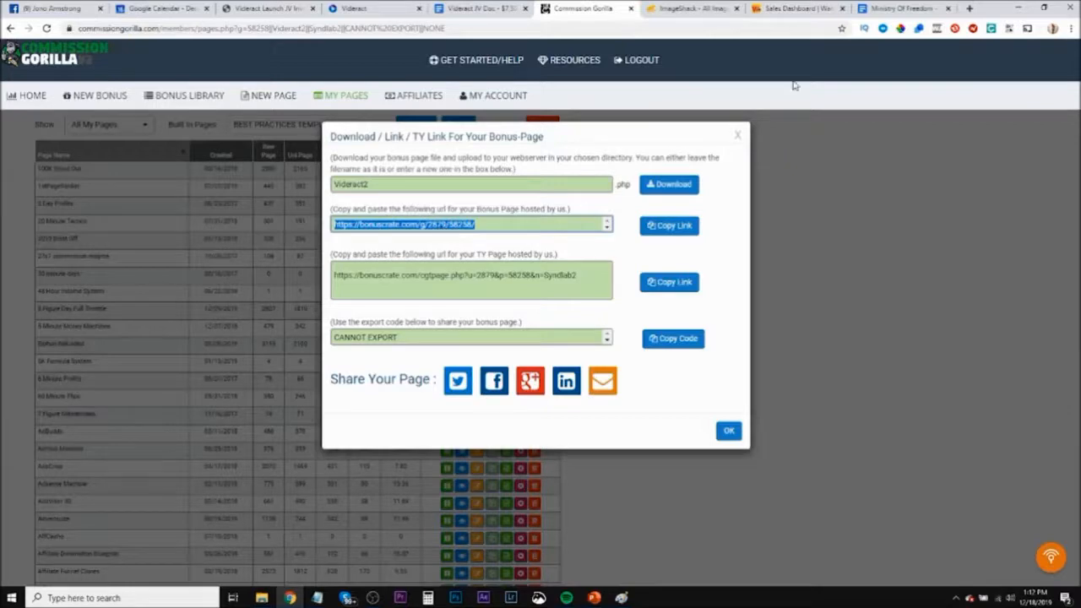
Open the copied bonus page URL in a new browser tab
left_click(969, 7)
key("ctrl+v")
key("Return")
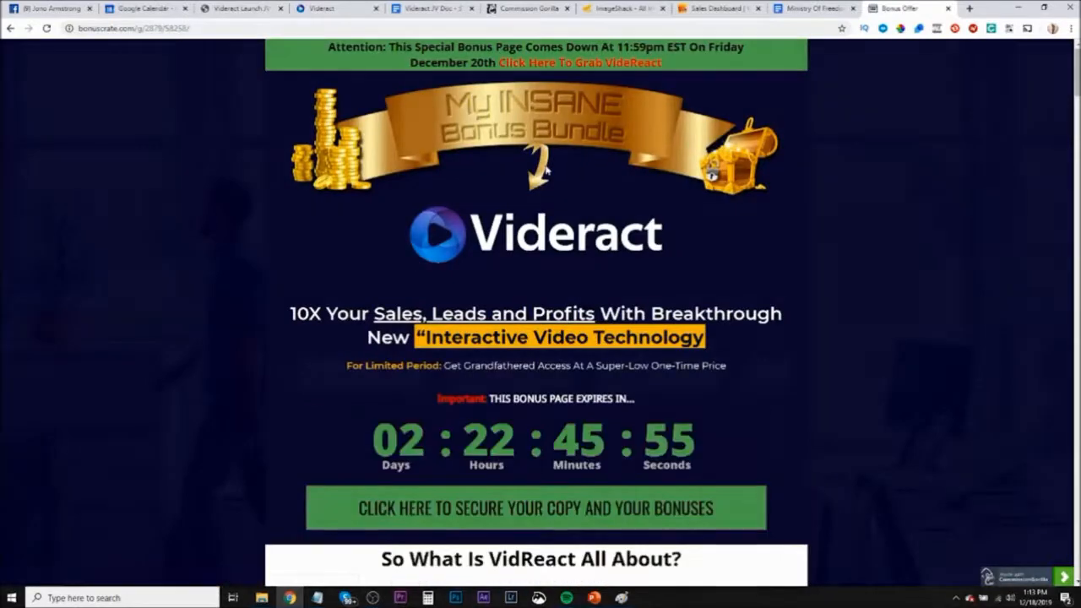
Review the hosted bonus page from the header through the funnel details and benefits to the demo video and Bonus #1
scroll(401, 249, "down", 15)
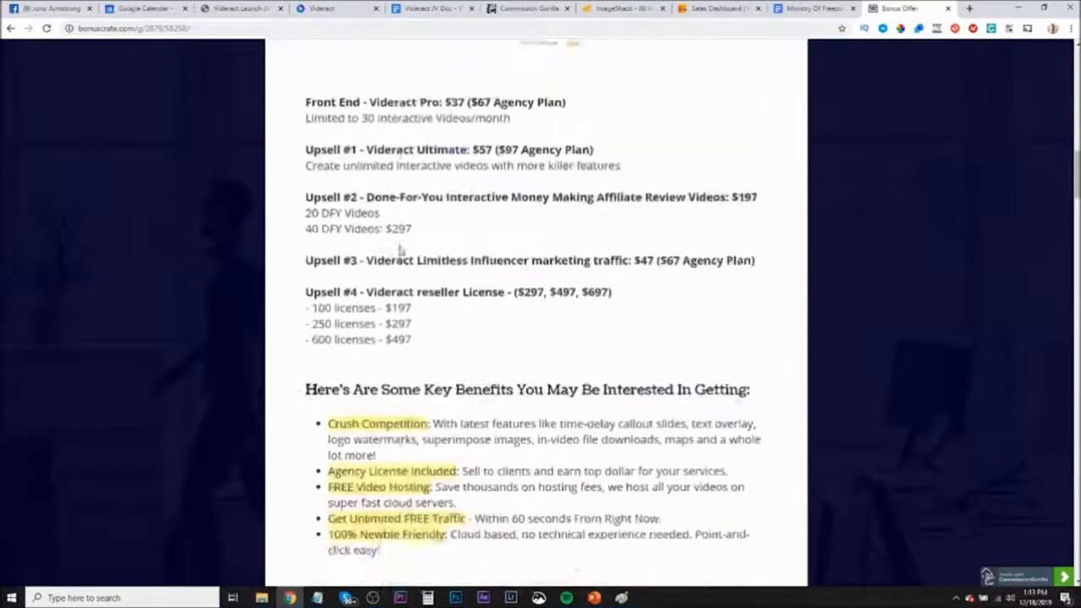
scroll(402, 249, "down", 5)
scroll(338, 253, "up", 1)
scroll(295, 256, "down", 5)
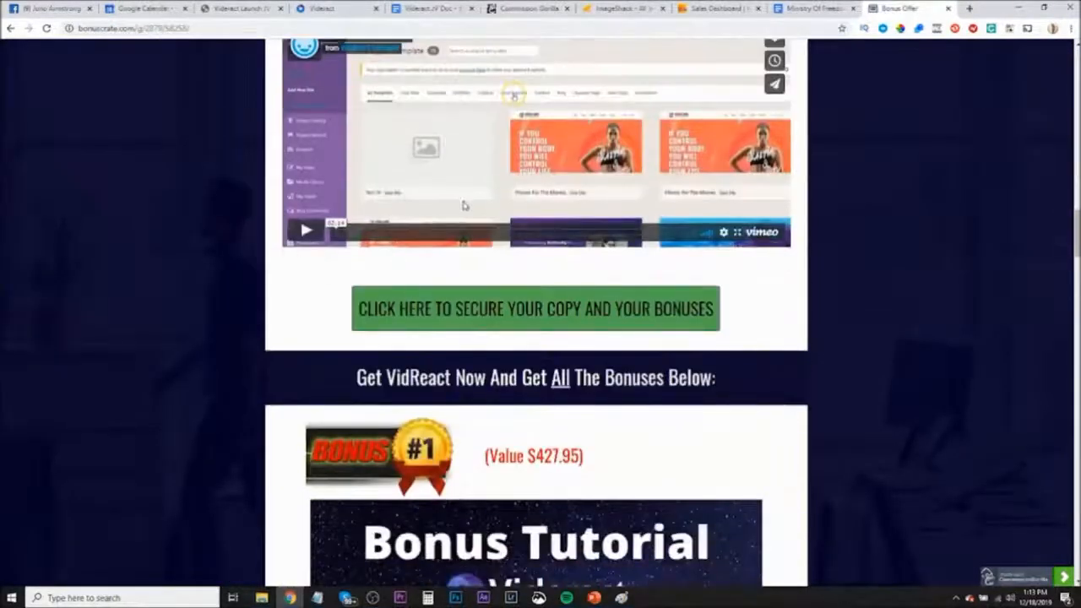
scroll(488, 146, "up", 4)
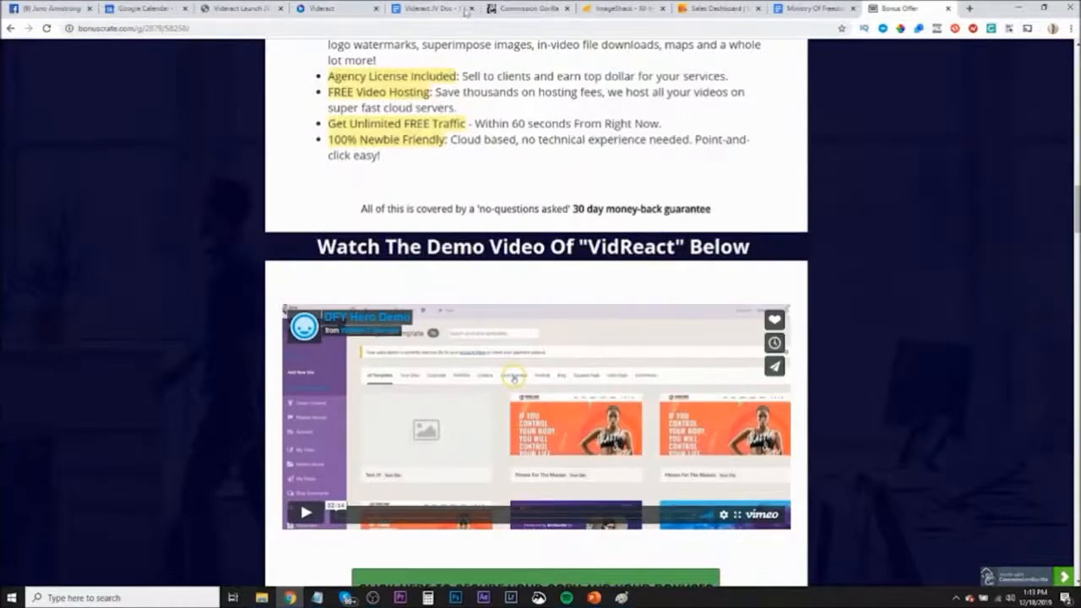
Look through the Videract sales page for a demo video that fits the bonus page
left_click(513, 8)
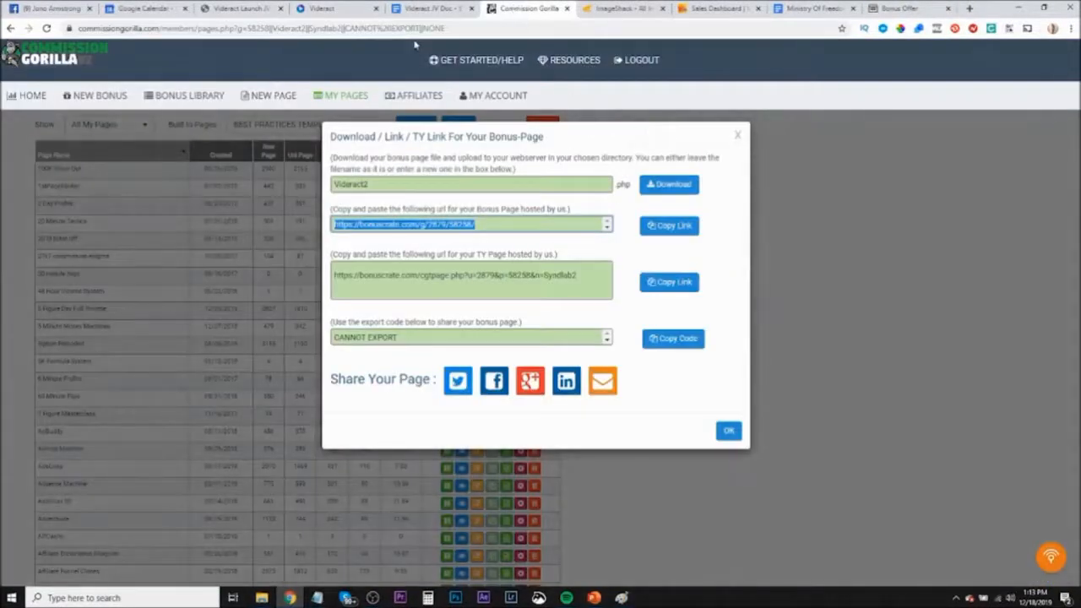
left_click(341, 14)
scroll(205, 278, "up", 4)
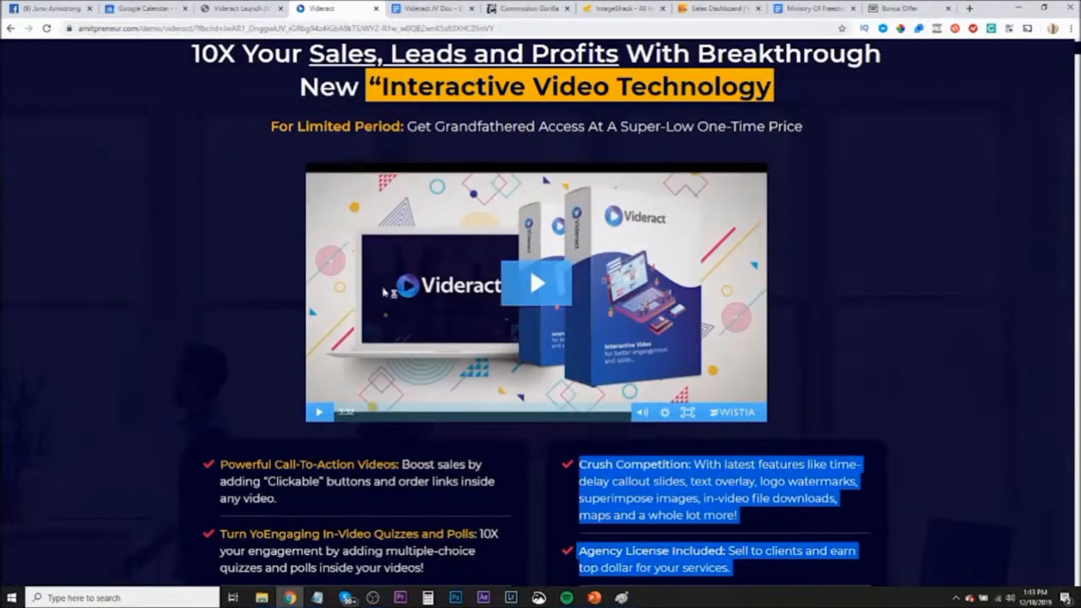
scroll(529, 264, "down", 6)
scroll(529, 264, "down", 8)
scroll(530, 264, "up", 9)
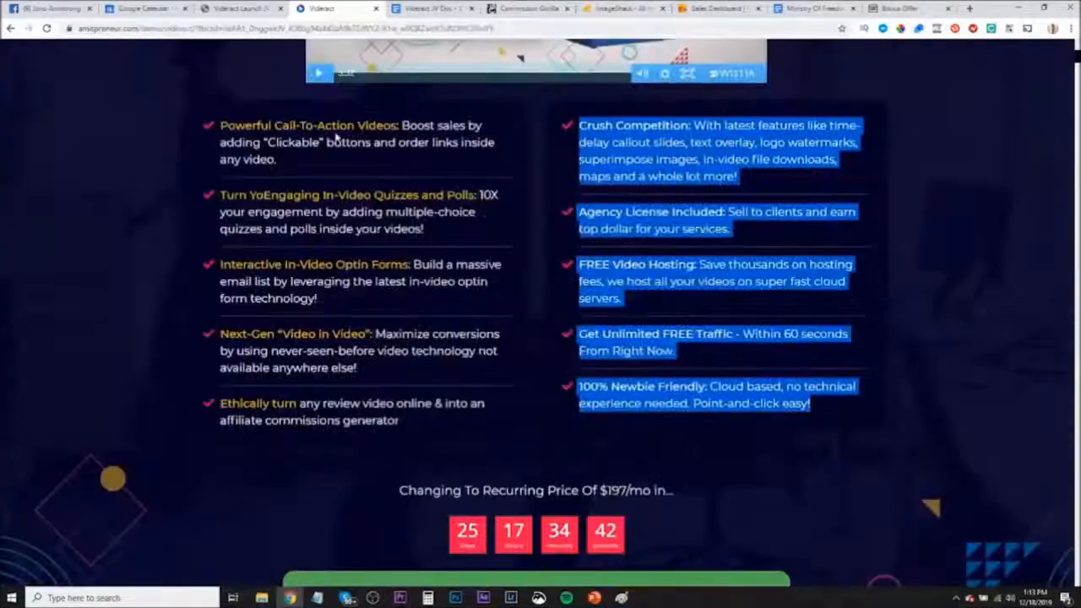
Locate the quick demo video on the Videract launch page and view it briefly in full screen
left_click(242, 8)
scroll(338, 269, "down", 5)
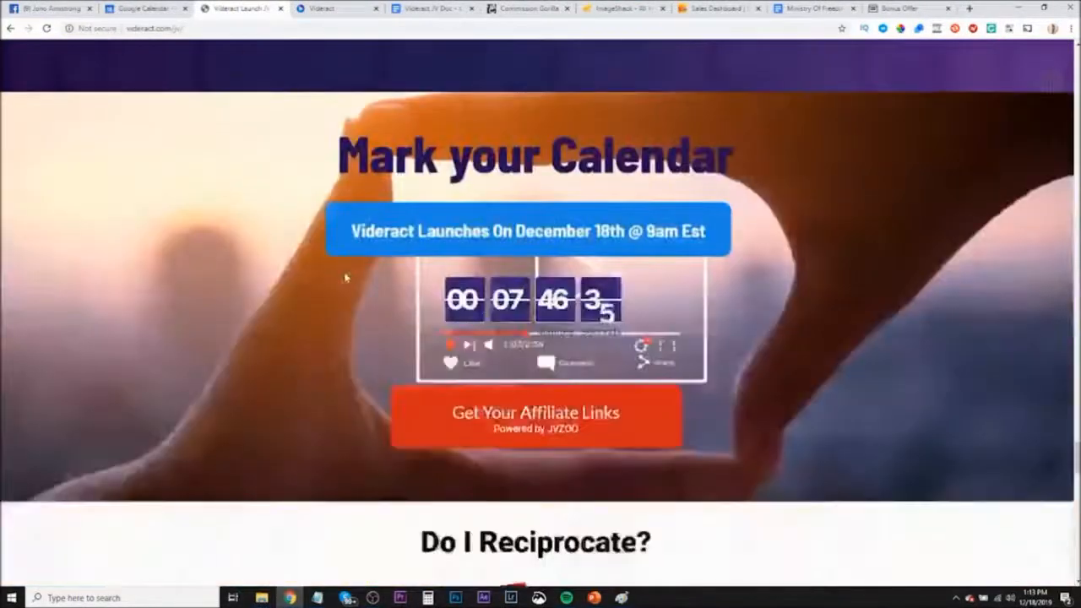
scroll(348, 279, "down", 3)
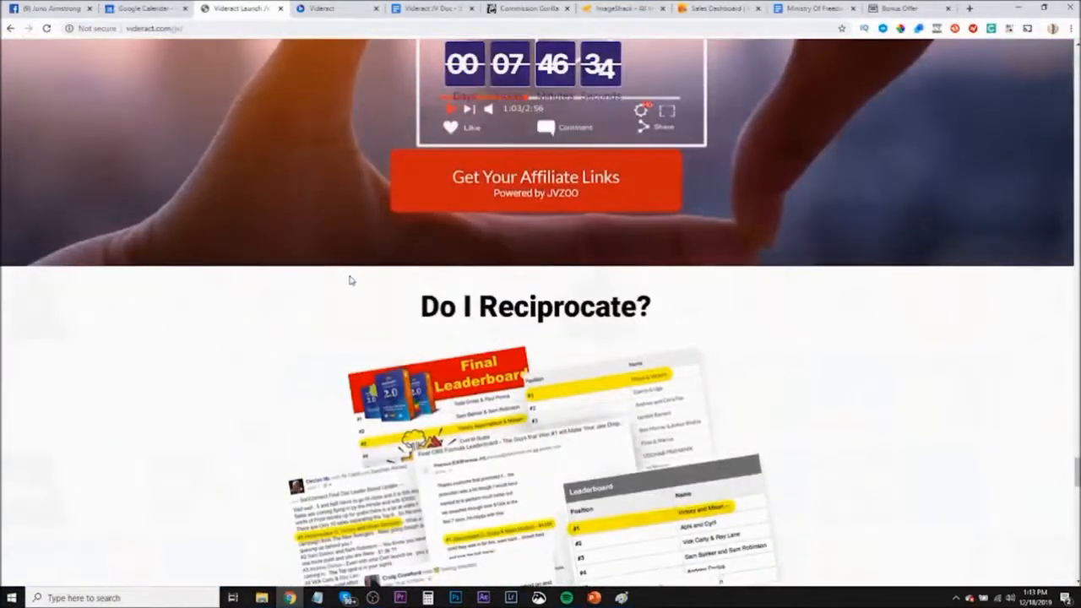
scroll(351, 279, "down", 6)
scroll(423, 218, "up", 1)
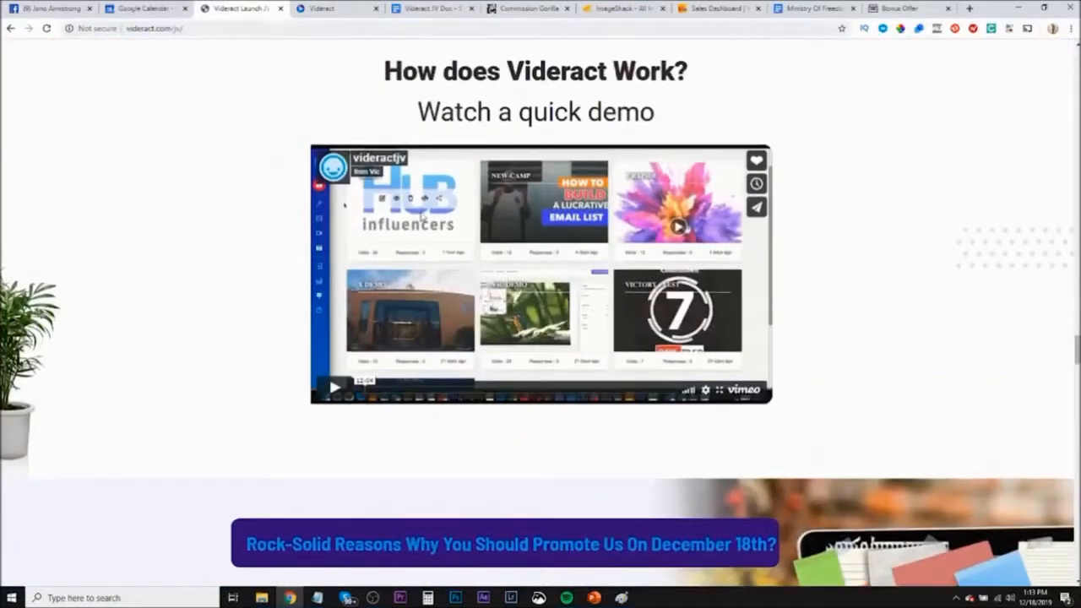
right_click(483, 232)
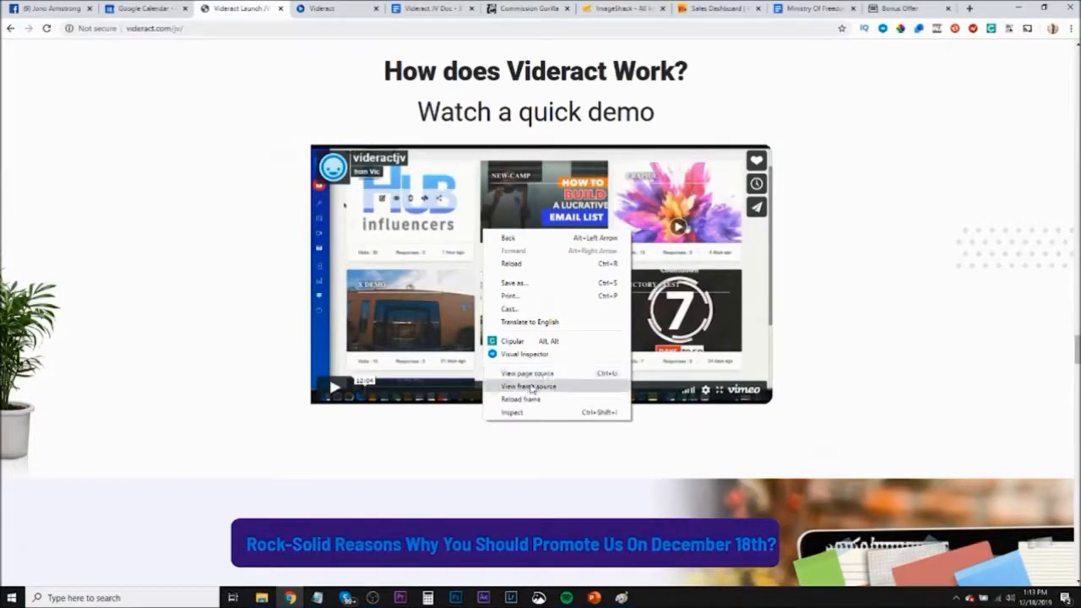
left_click(720, 390)
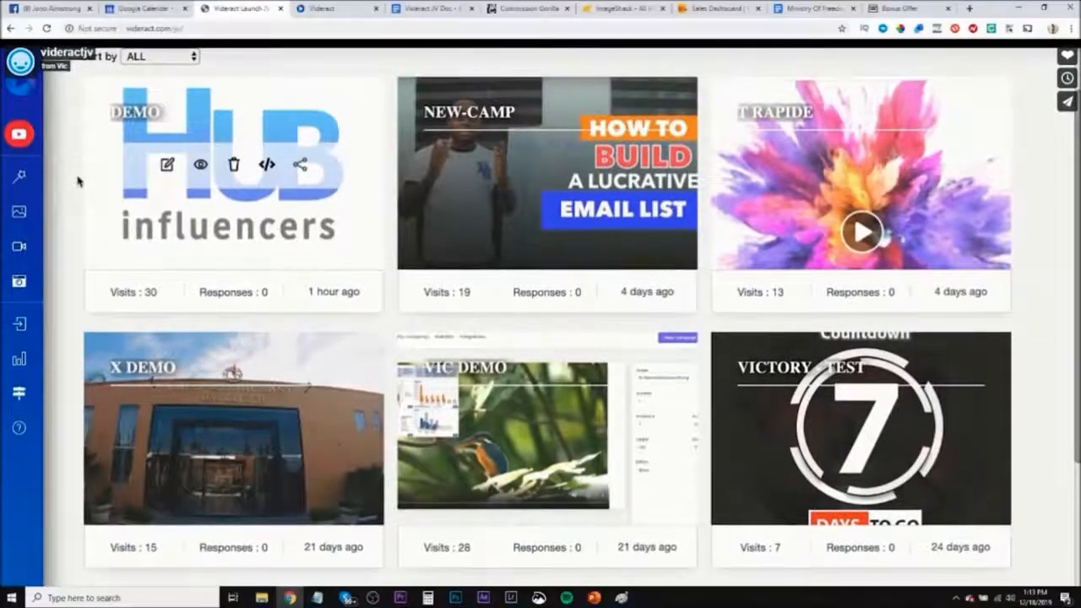
key("Escape")
right_click(636, 243)
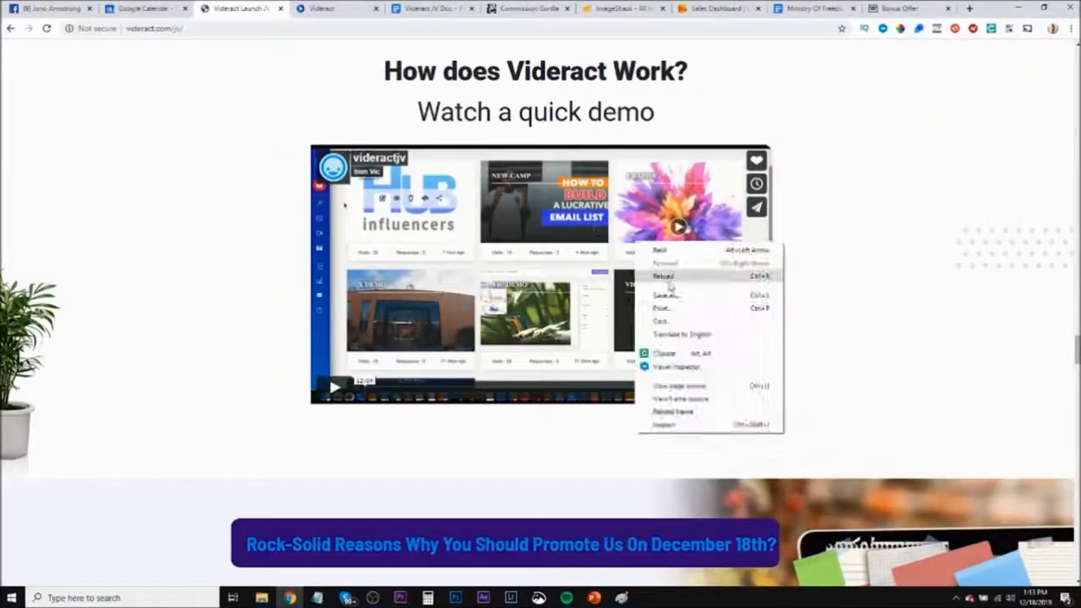
left_click(681, 398)
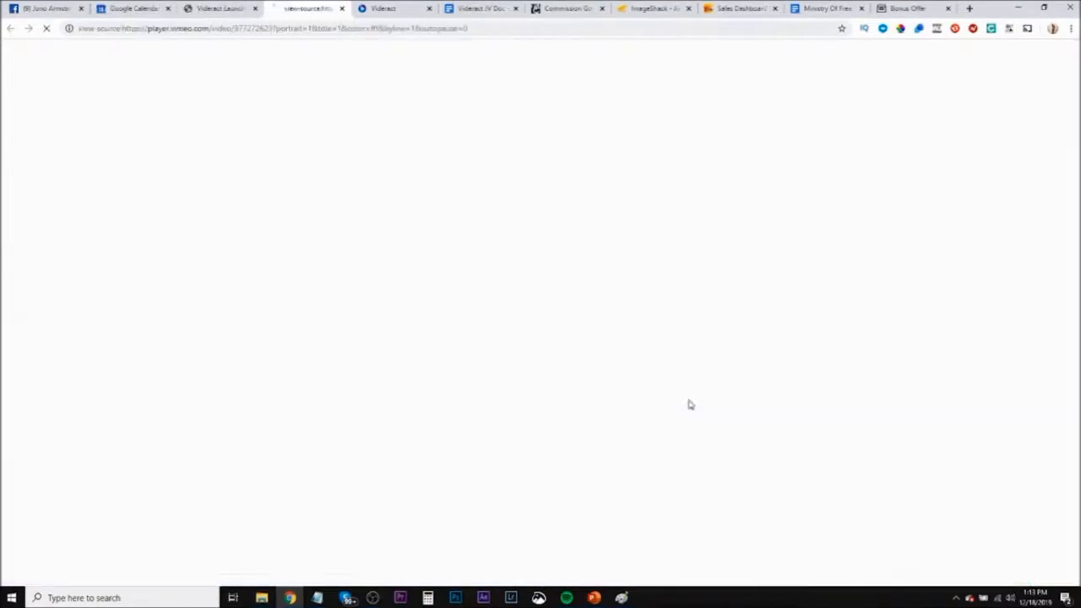
left_click_drag(123, 27, 273, 28)
key("ctrl+c")
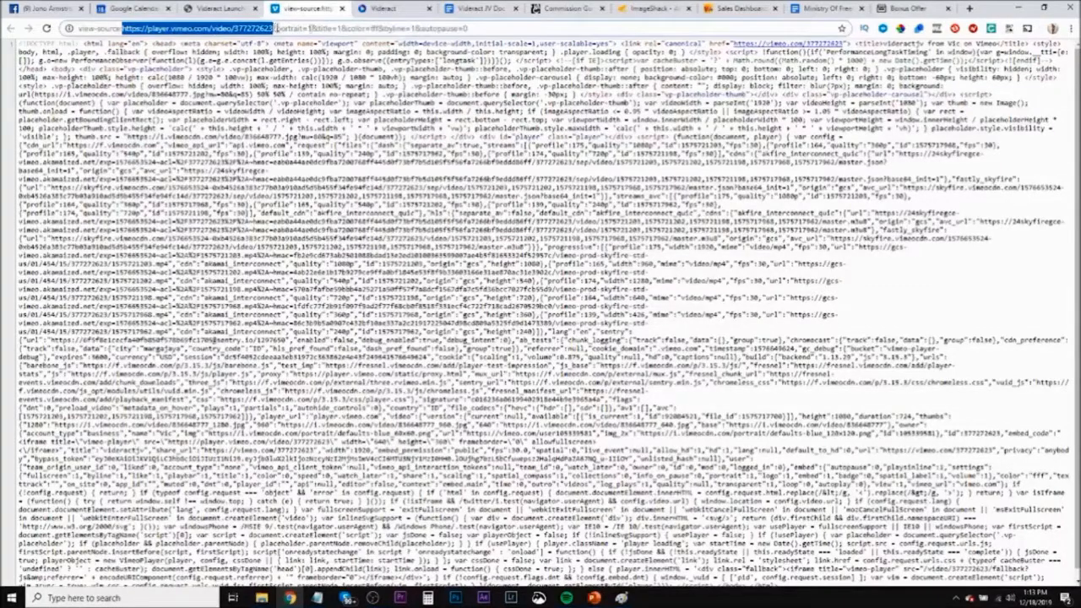
Dismiss the link dialog in Commission Gorilla, find Videract2 among the saved pages and open it for editing
left_click(570, 11)
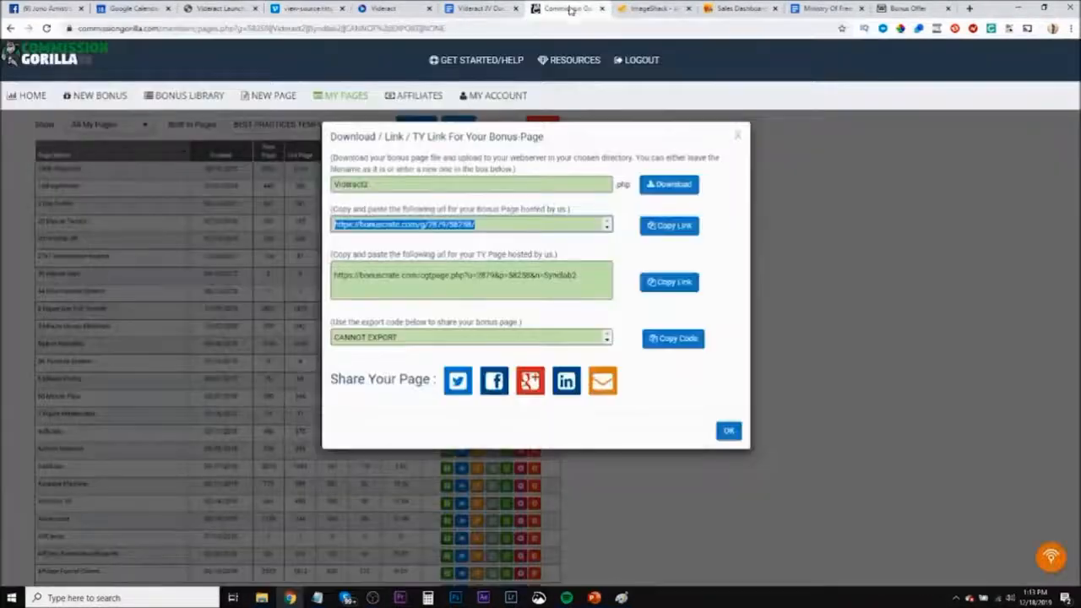
left_click(736, 137)
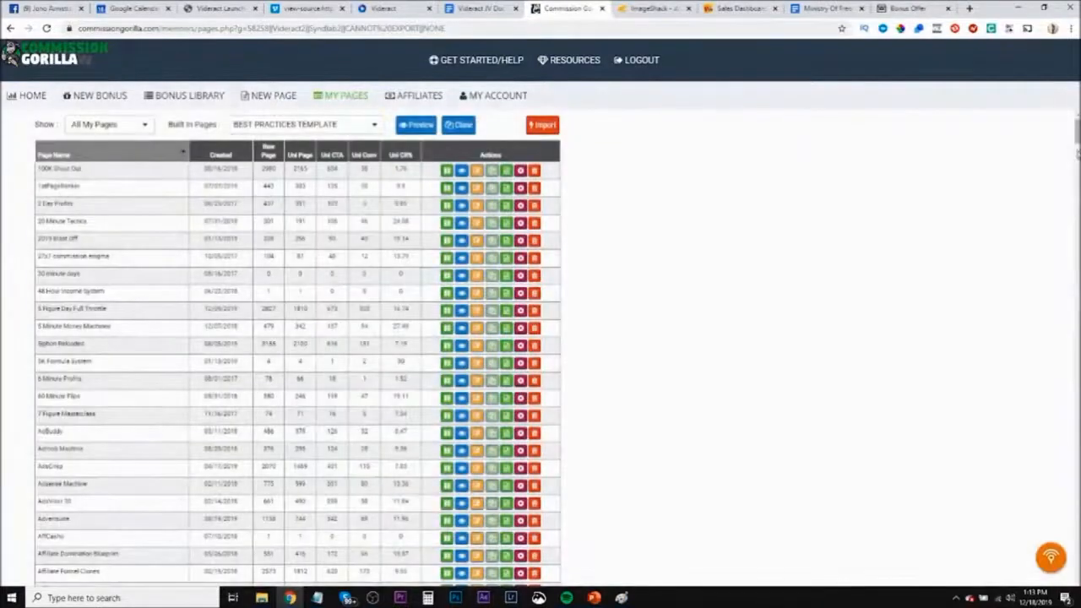
left_click_drag(1076, 143, 1068, 585)
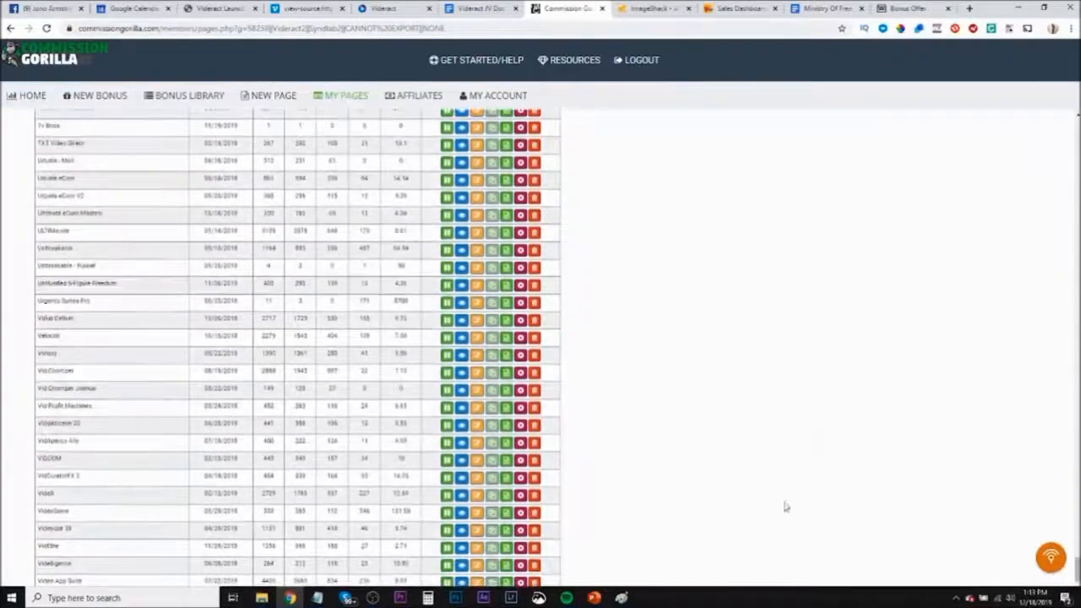
scroll(312, 299, "down", 4)
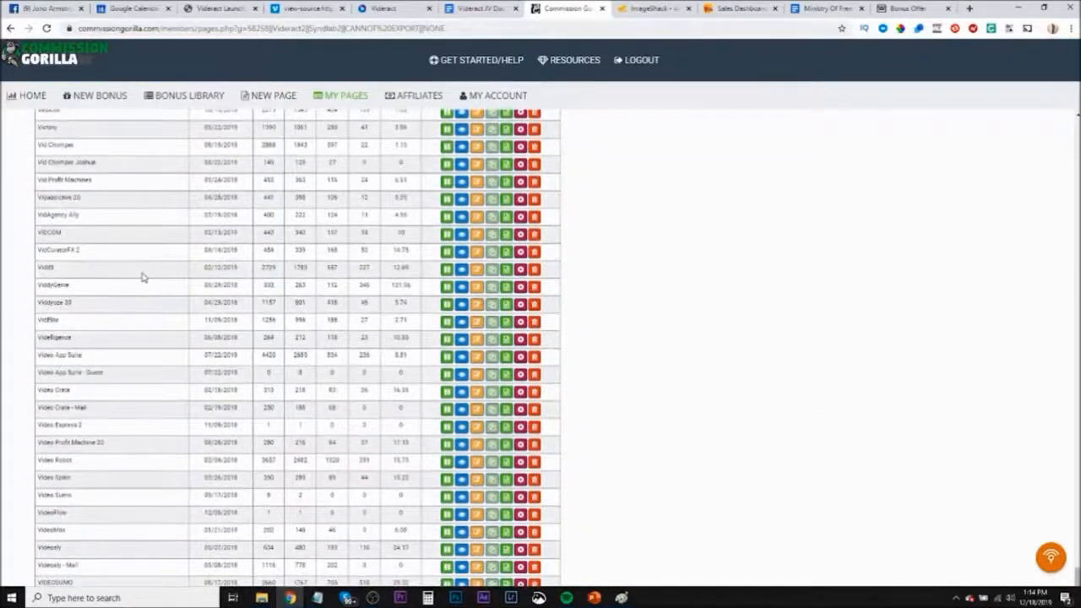
scroll(139, 270, "down", 3)
scroll(111, 260, "down", 2)
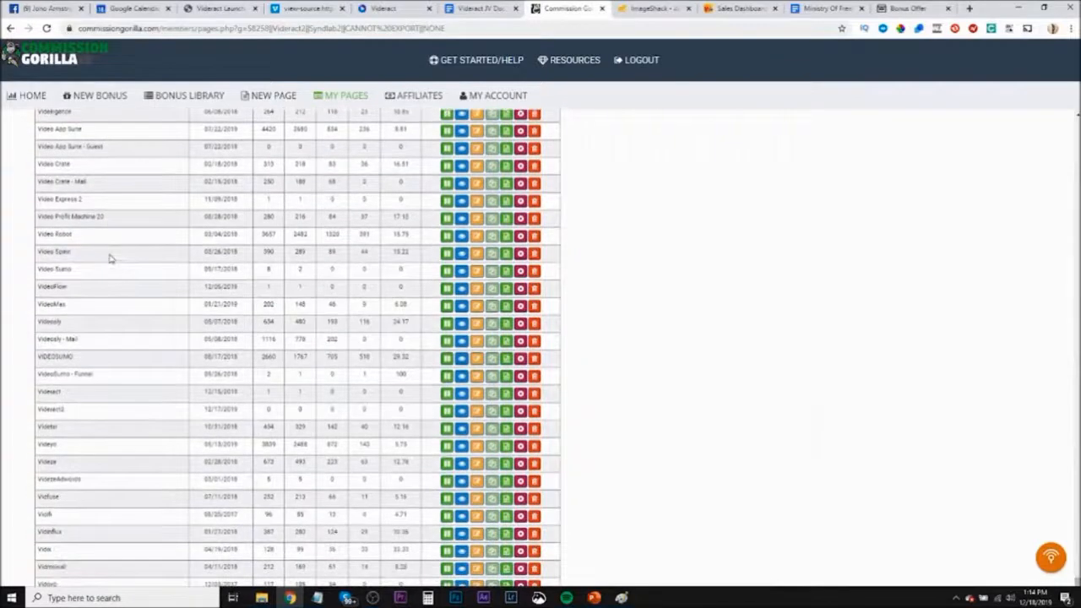
scroll(115, 280, "down", 1)
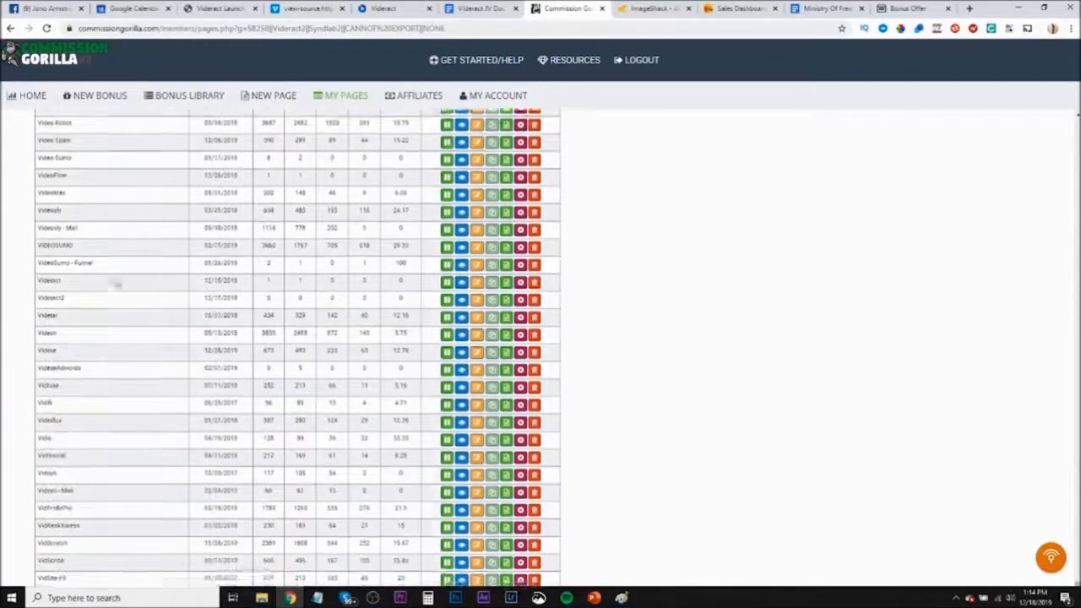
left_click(476, 280)
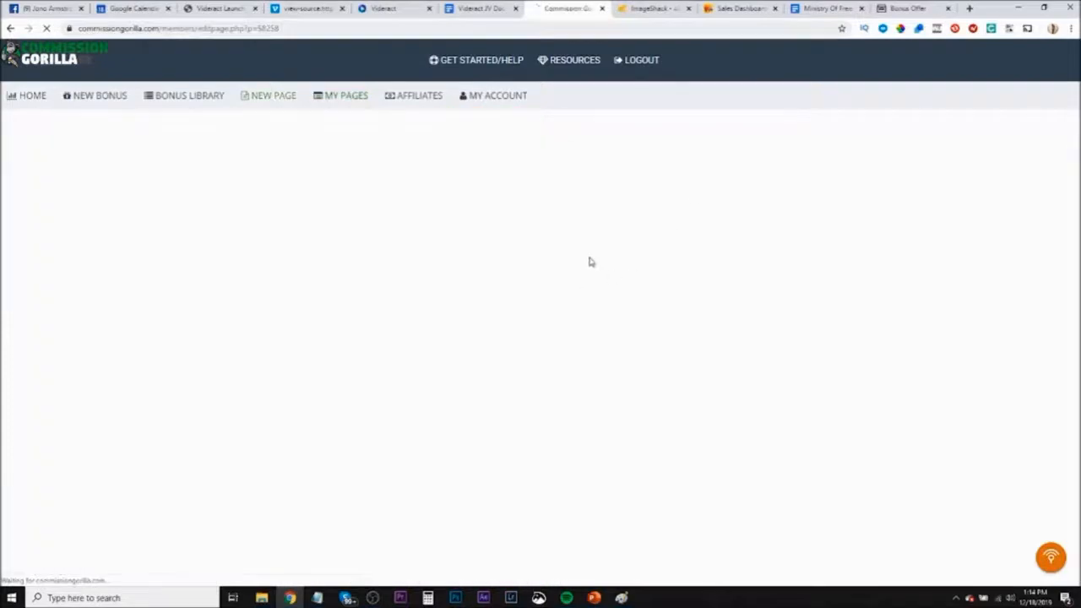
Switch to the untitled Notepad note and paste the copied Vimeo player address, followed by a line break
left_click(414, 12)
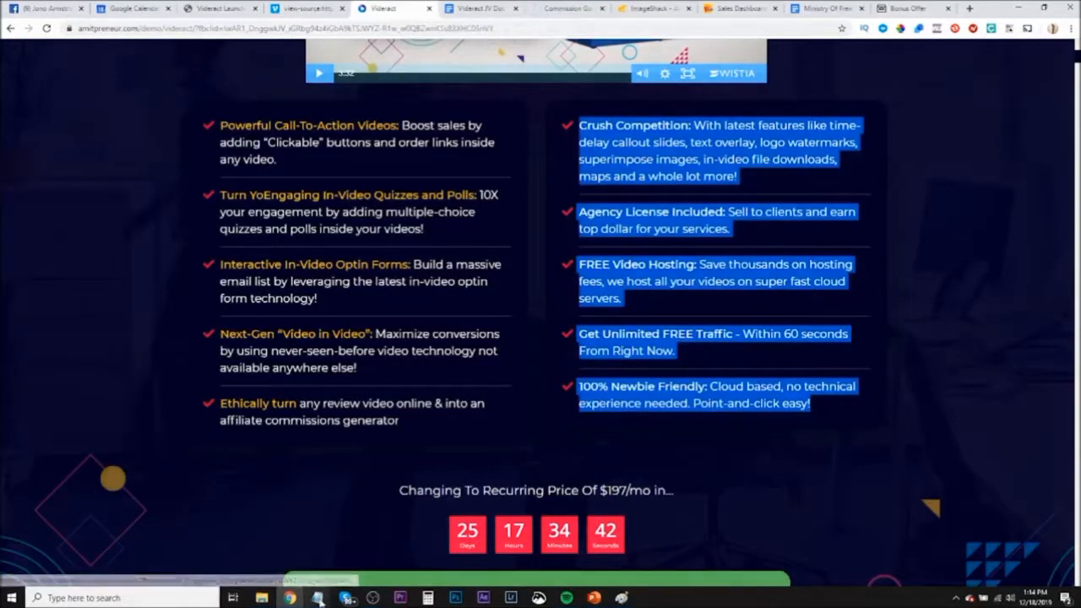
left_click(316, 595)
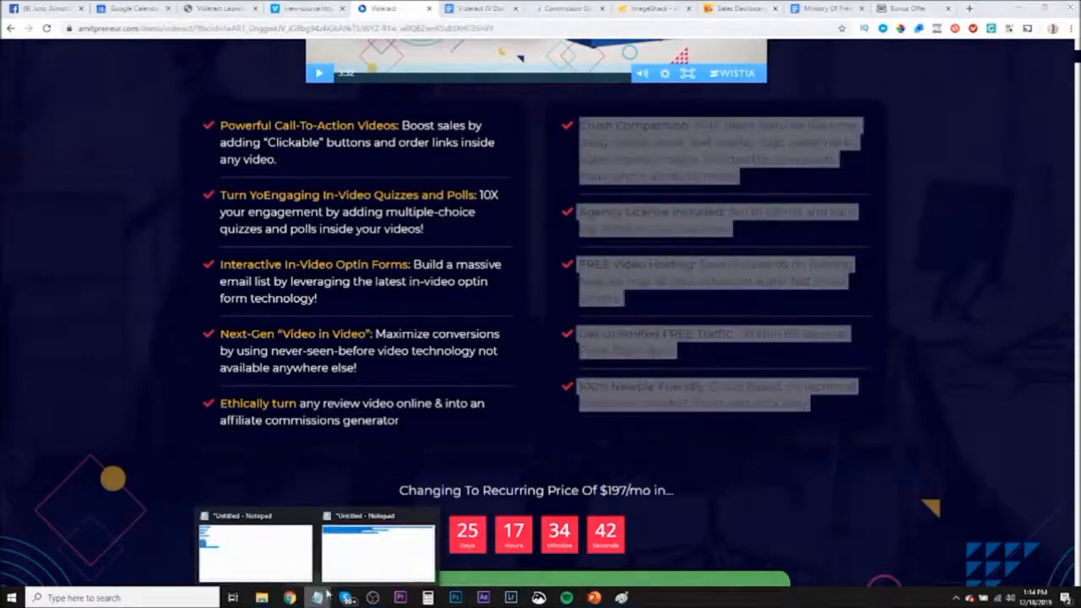
left_click(284, 562)
key("ctrl+v")
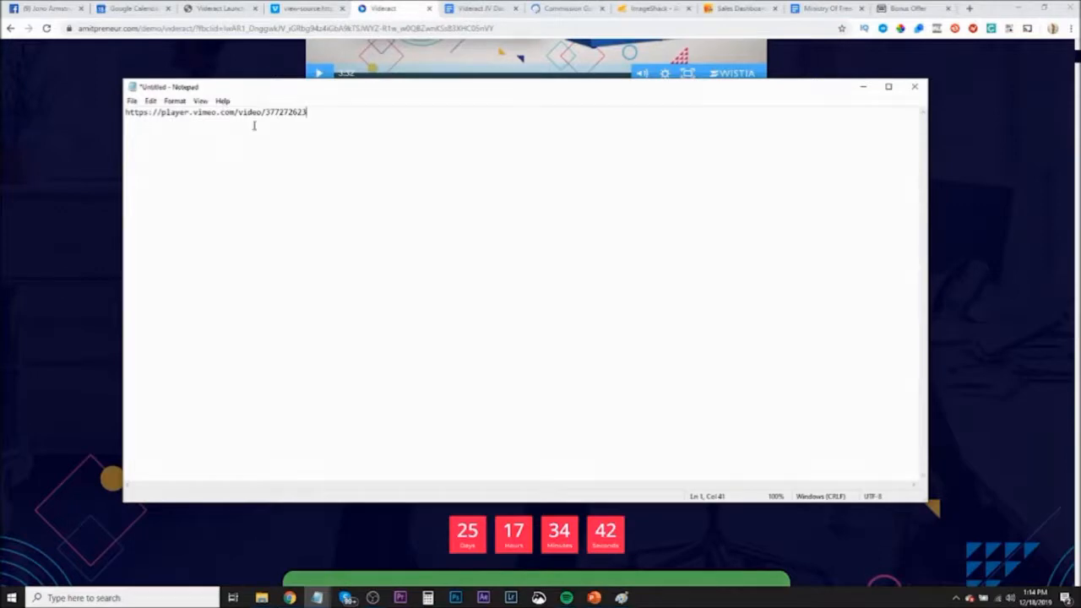
key("Return")
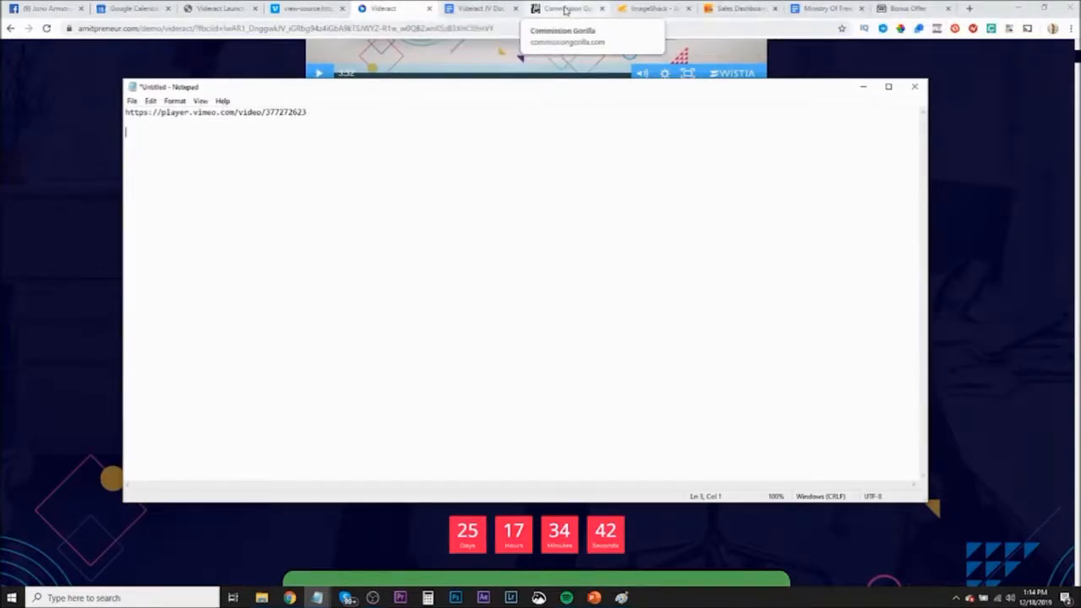
Recheck the demo video's source options on the Videract launch page and close the frame source tab
left_click(302, 8)
left_click(225, 9)
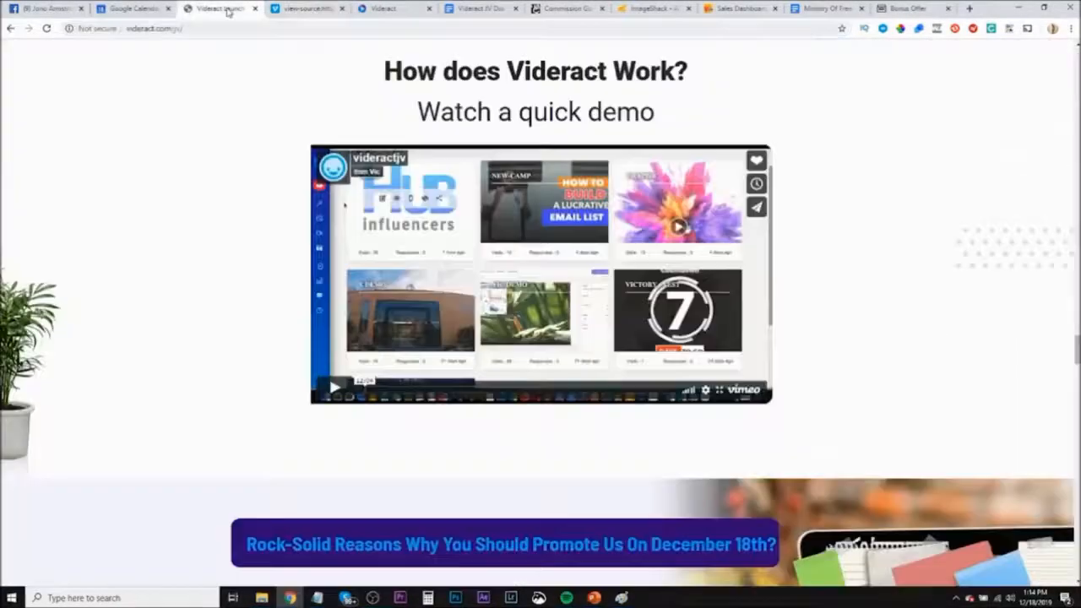
right_click(426, 251)
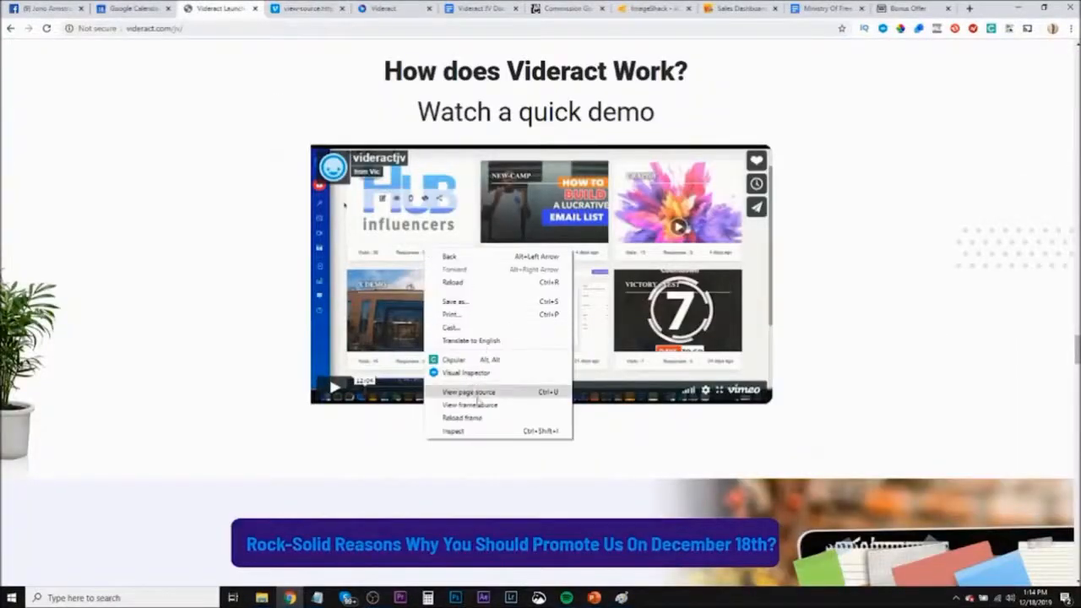
left_click(304, 9)
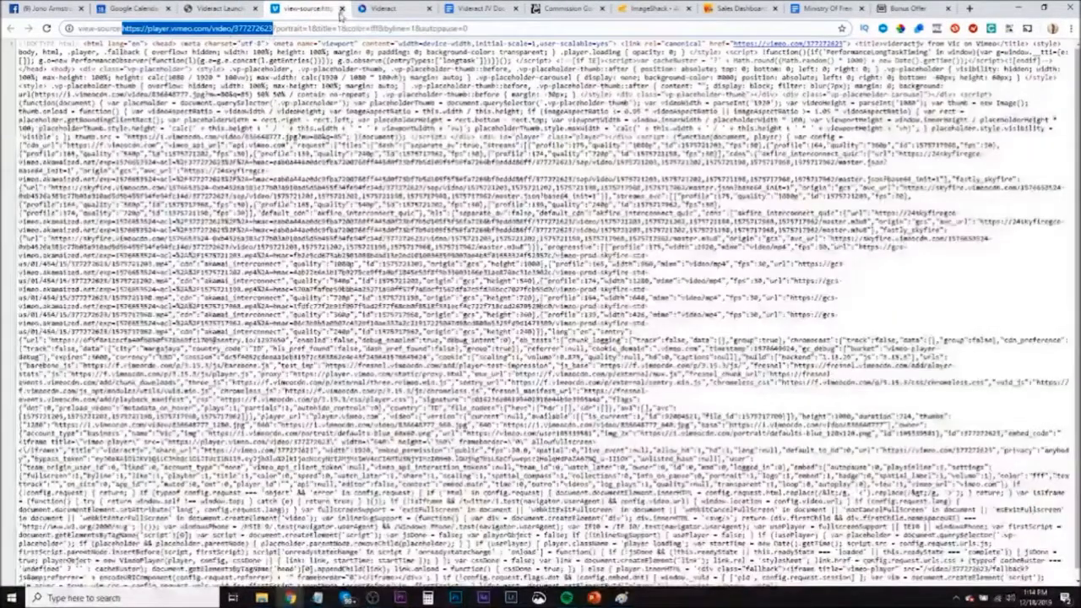
left_click(342, 9)
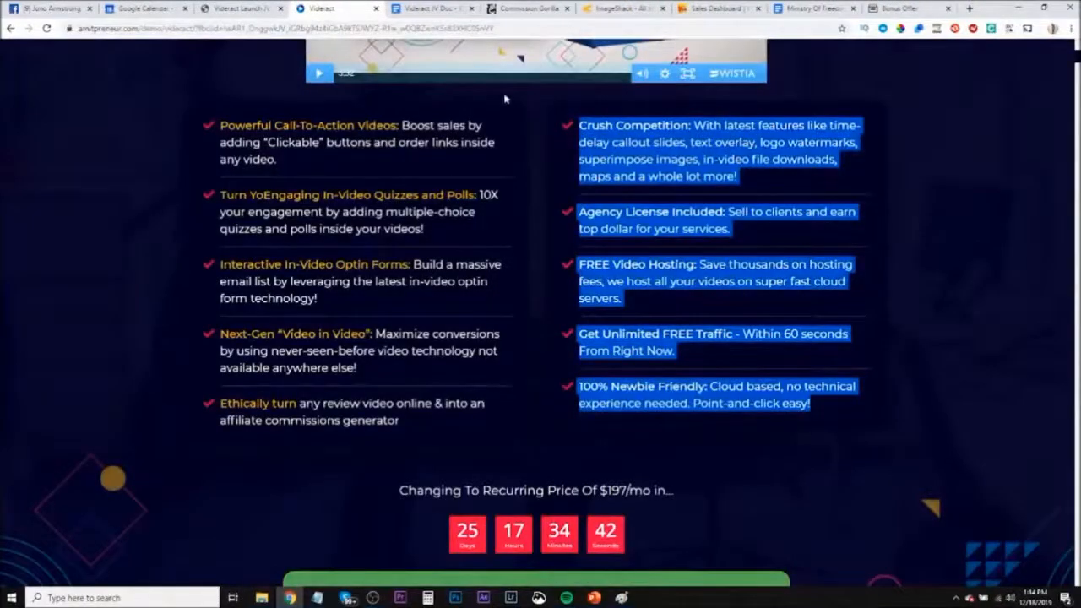
Search Google for "iframe for vimeo video" in a new browser tab
left_click(970, 9)
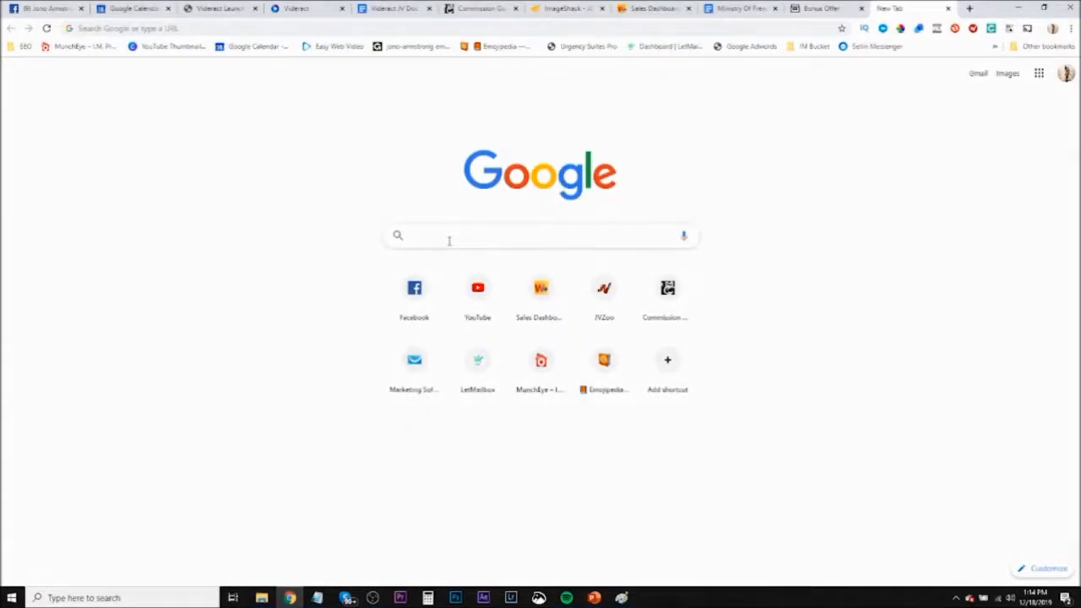
type("iframe for")
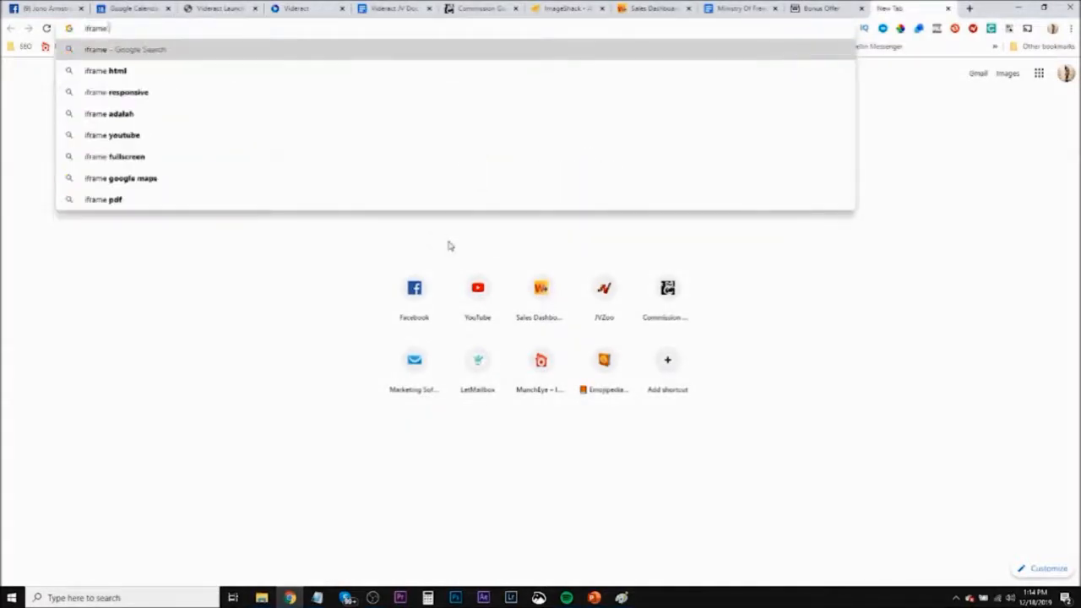
left_click(218, 8)
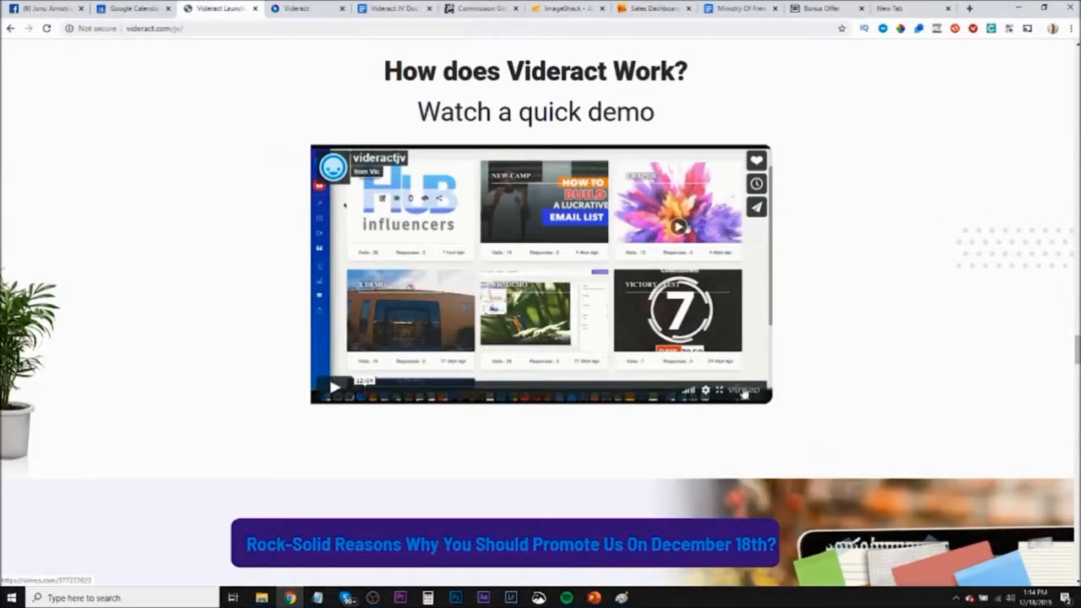
left_click(891, 8)
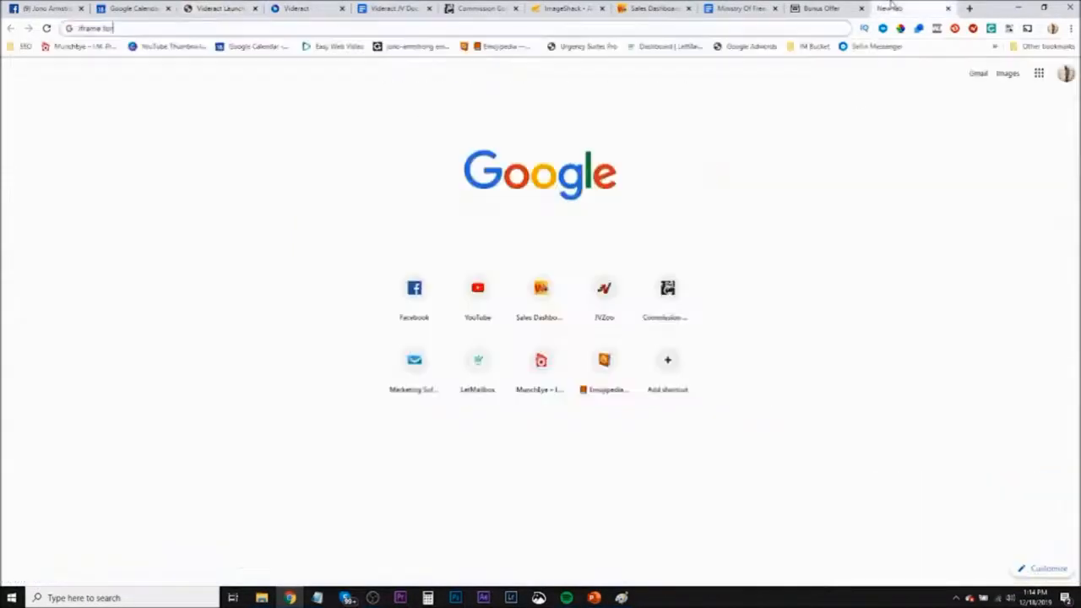
left_click(264, 27)
type("vimeo")
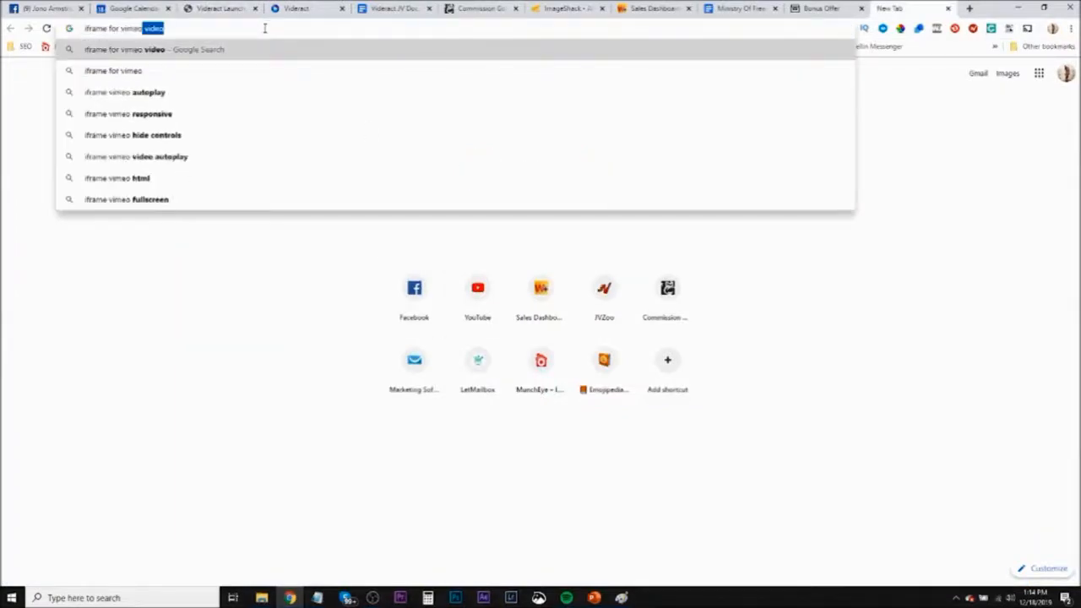
key("Return")
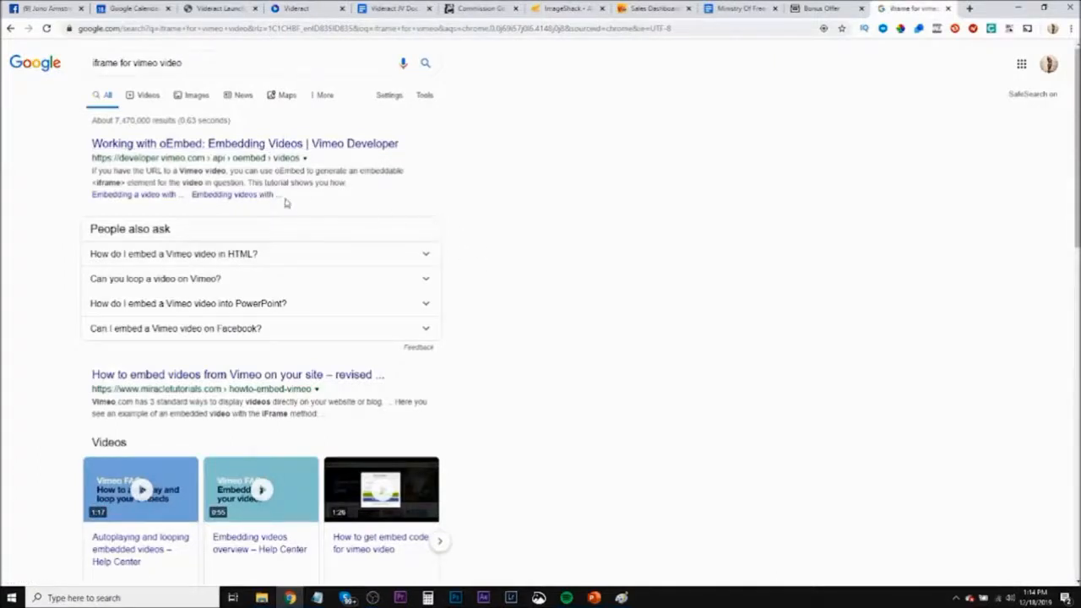
Open Vimeo's "Working with oEmbed: Embedding Videos" guide and copy the iframe element from its "Embed the video" code example
left_click(269, 145)
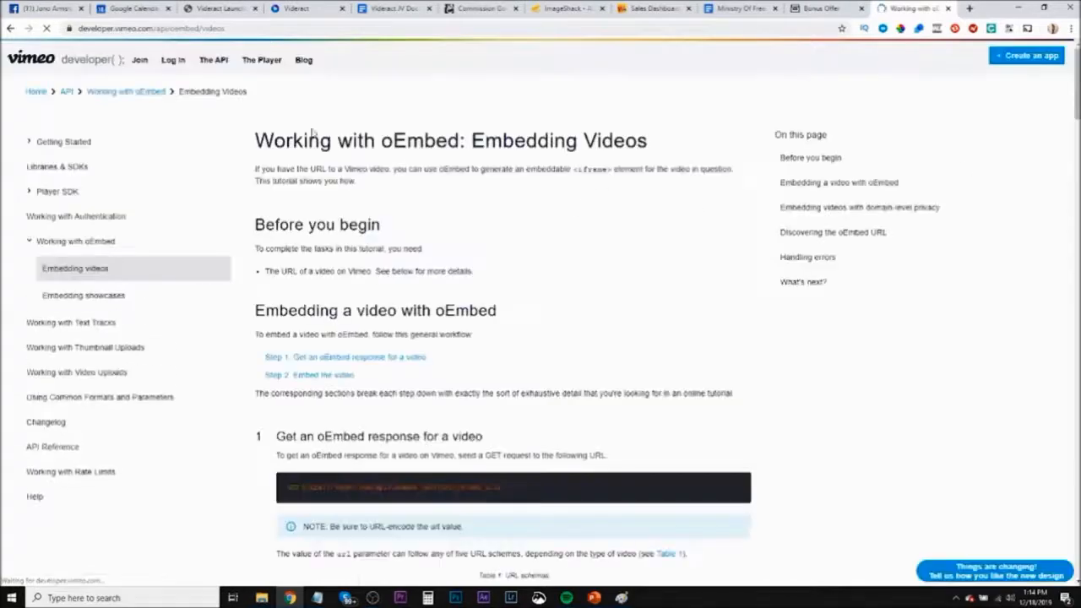
scroll(422, 266, "down", 4)
scroll(413, 265, "down", 10)
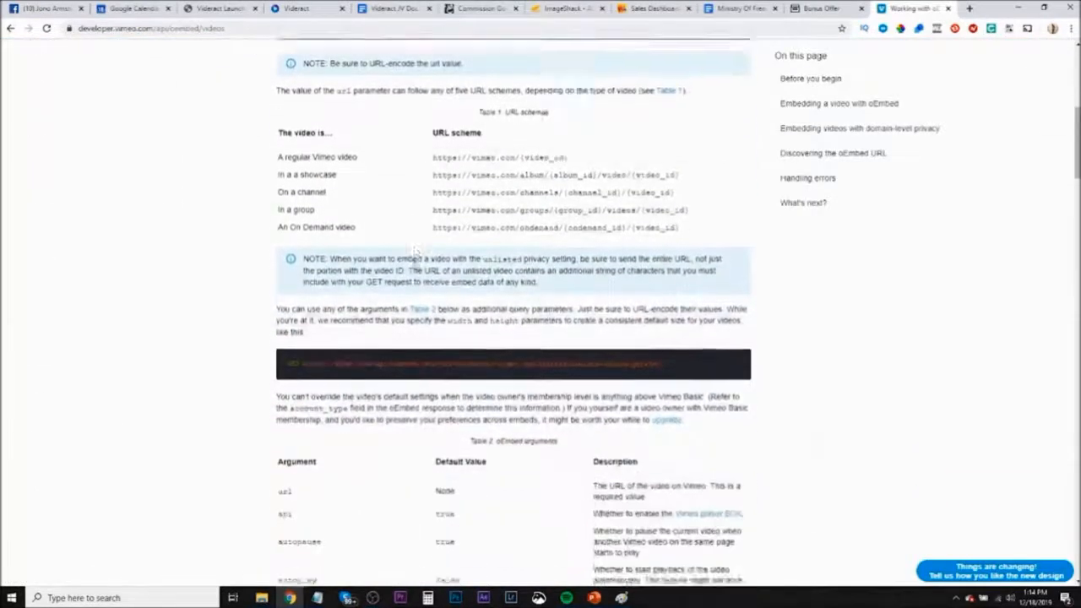
scroll(414, 261, "down", 15)
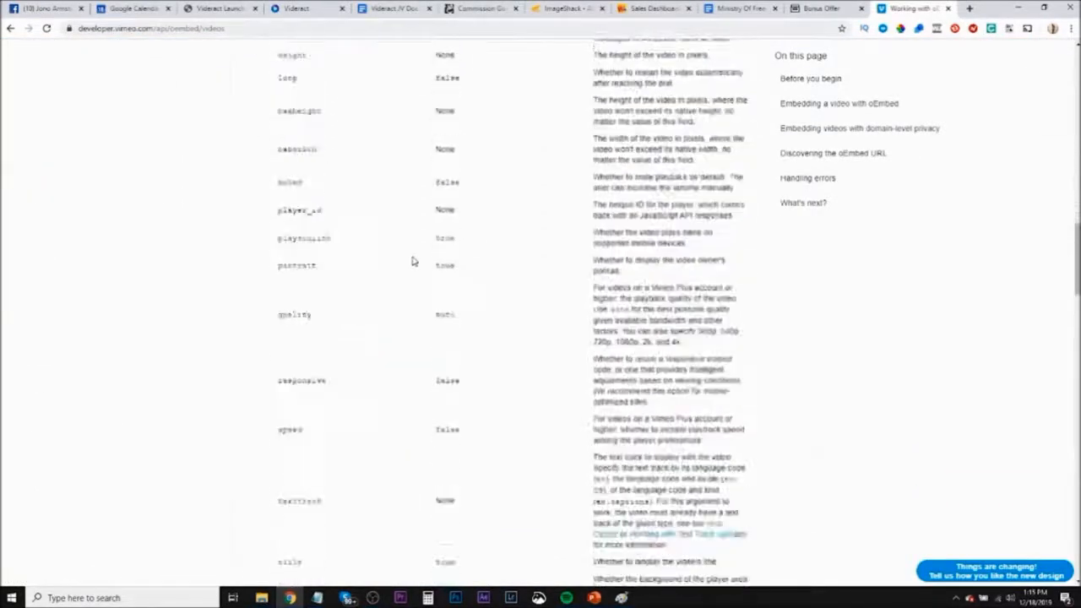
scroll(412, 260, "down", 6)
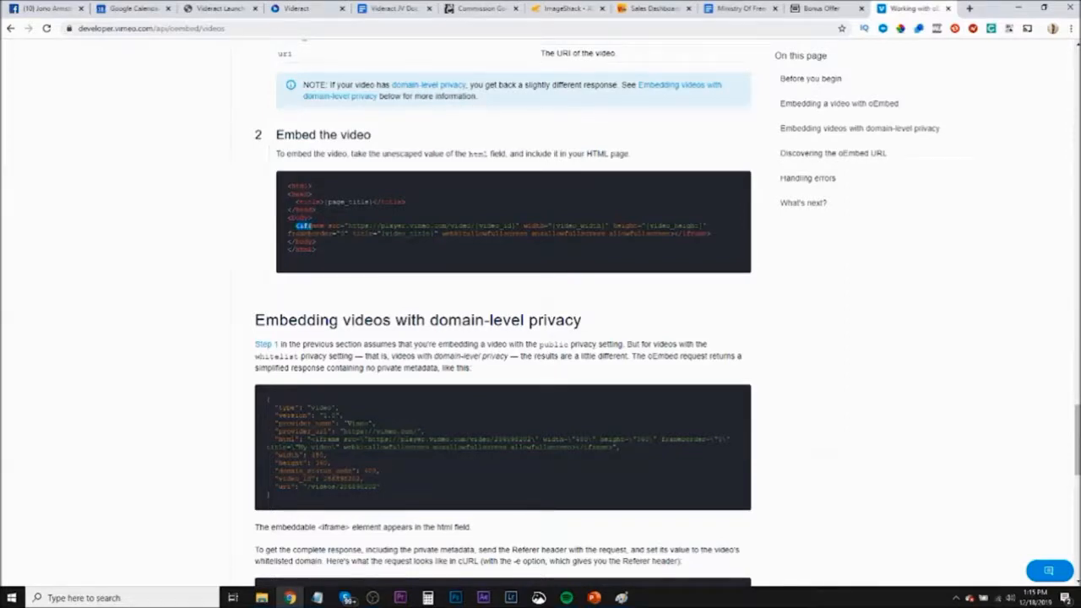
left_click_drag(322, 226, 691, 233)
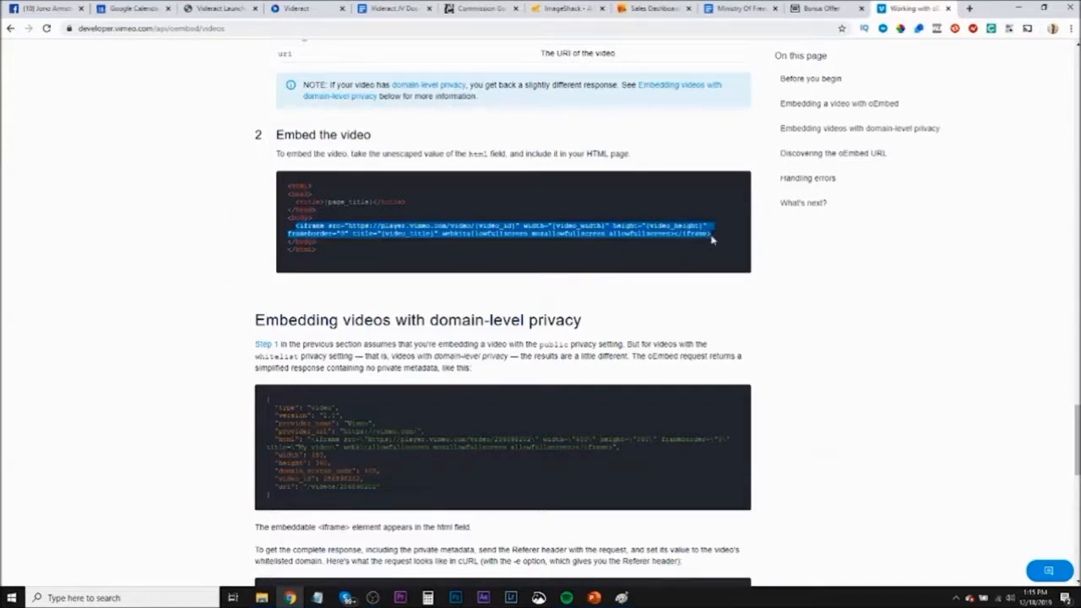
right_click(650, 226)
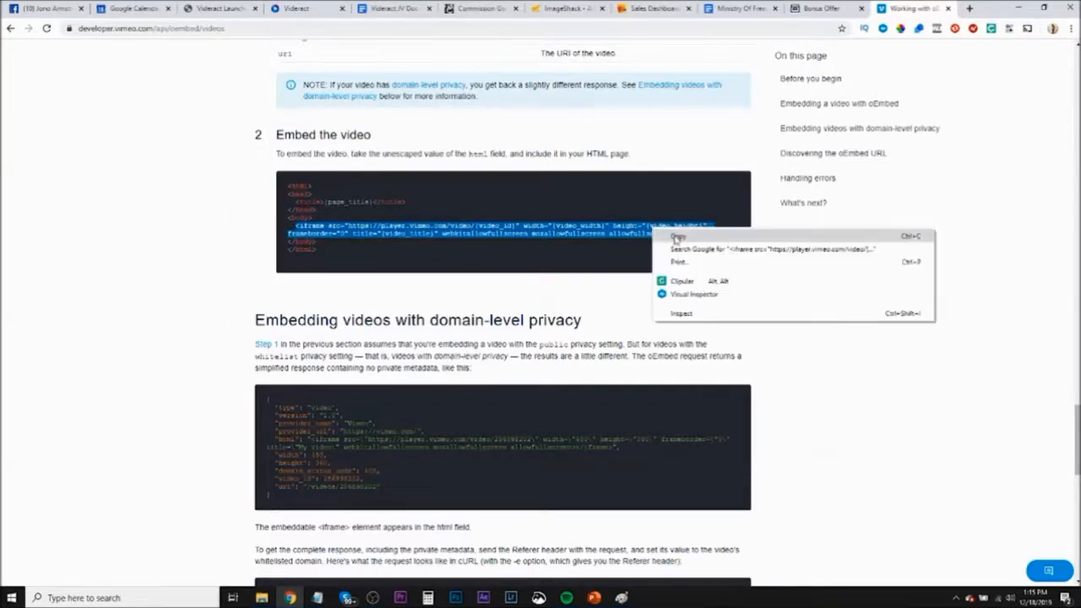
left_click(676, 236)
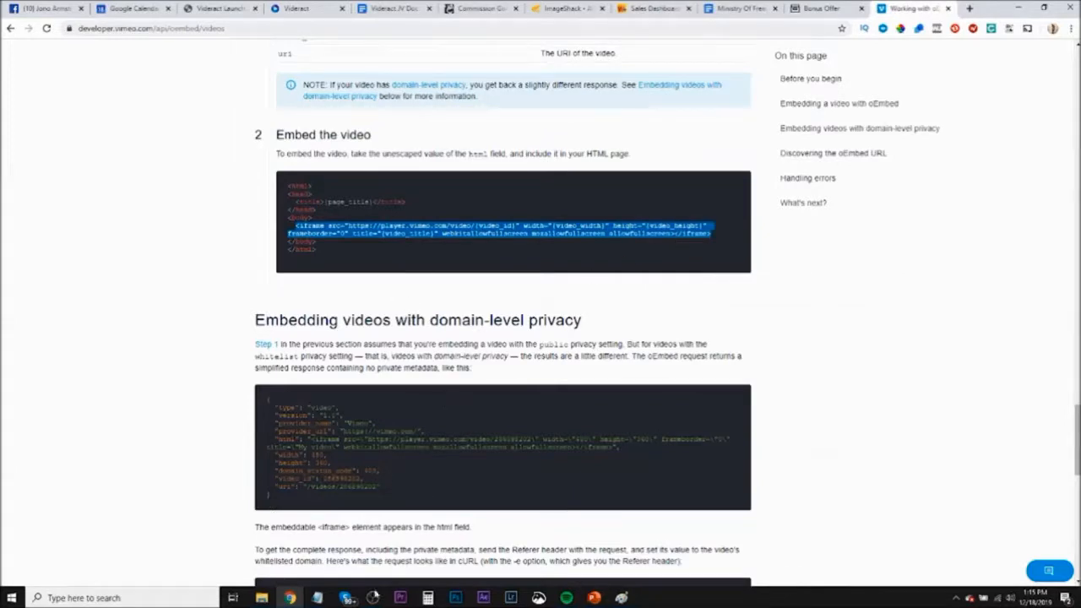
Switch to the untitled Notepad note and paste the copied iframe code below the Vimeo player address
mouse_move(317, 597)
left_click(292, 569)
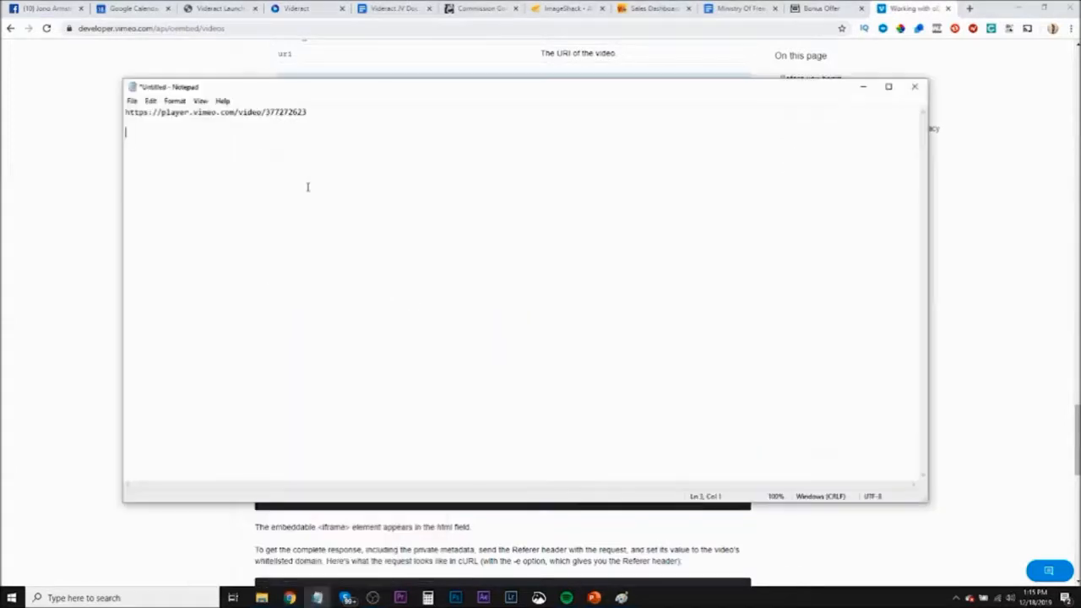
key("ctrl+v")
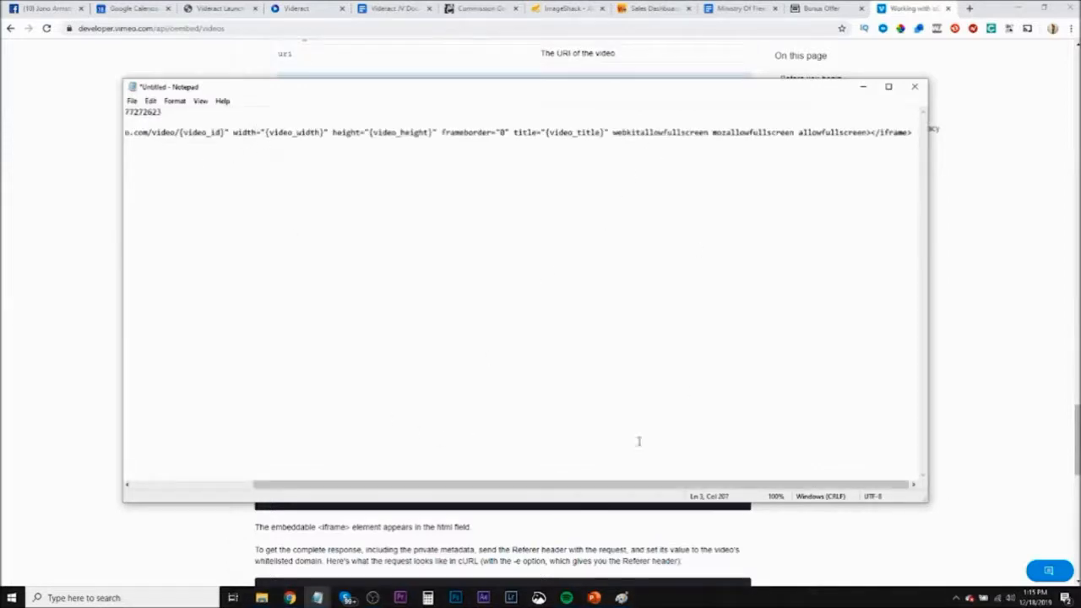
left_click_drag(608, 484, 418, 478)
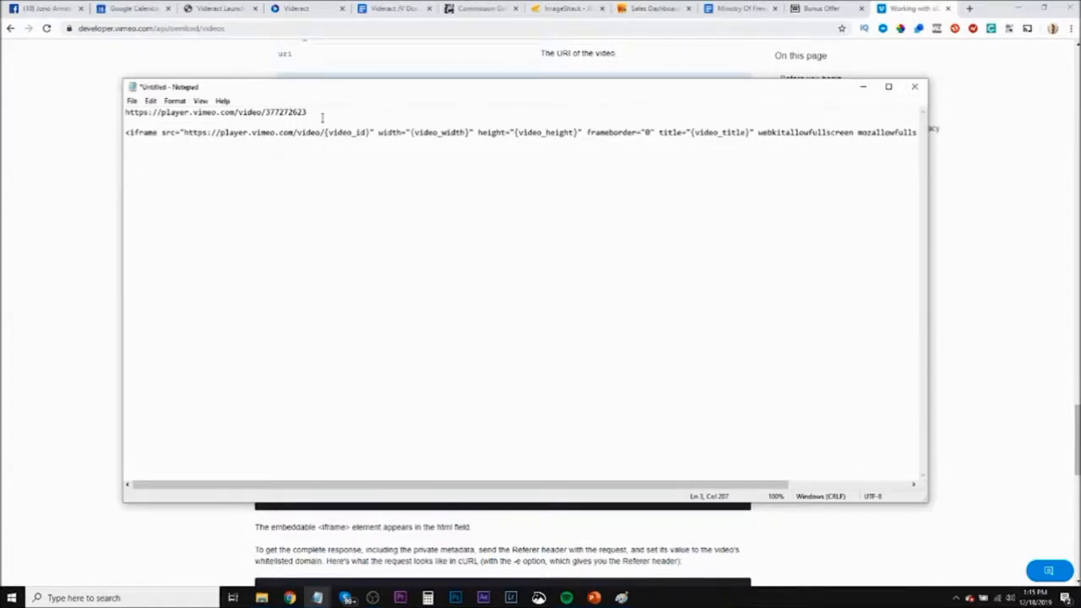
Replace the {video_id} placeholder in the pasted iframe code with 377272623 and select the {video_width} placeholder
left_click_drag(310, 112, 267, 111)
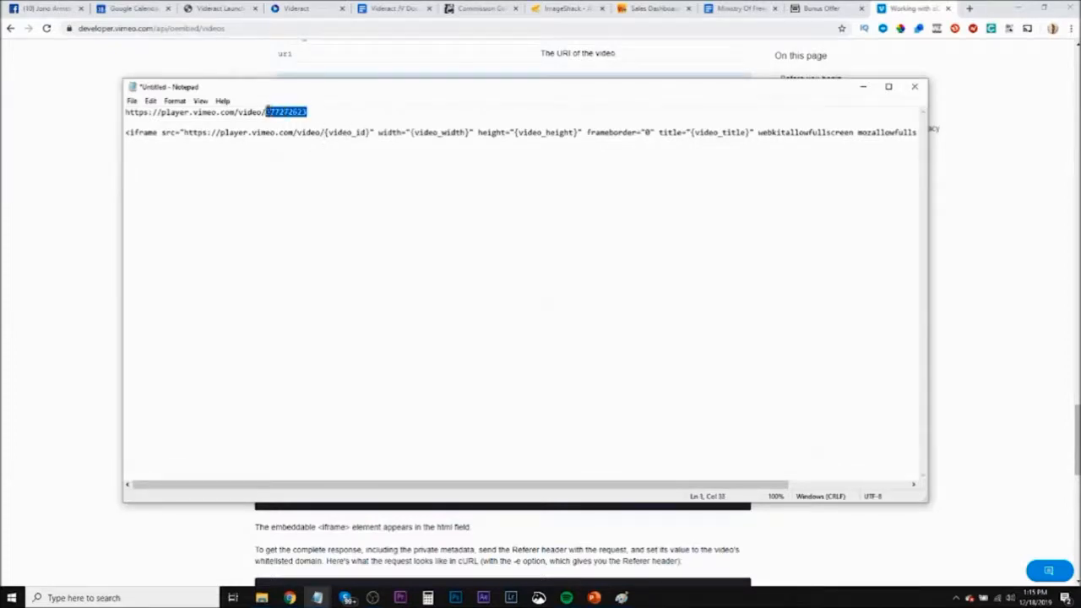
left_click_drag(369, 132, 326, 132)
key("ctrl+v")
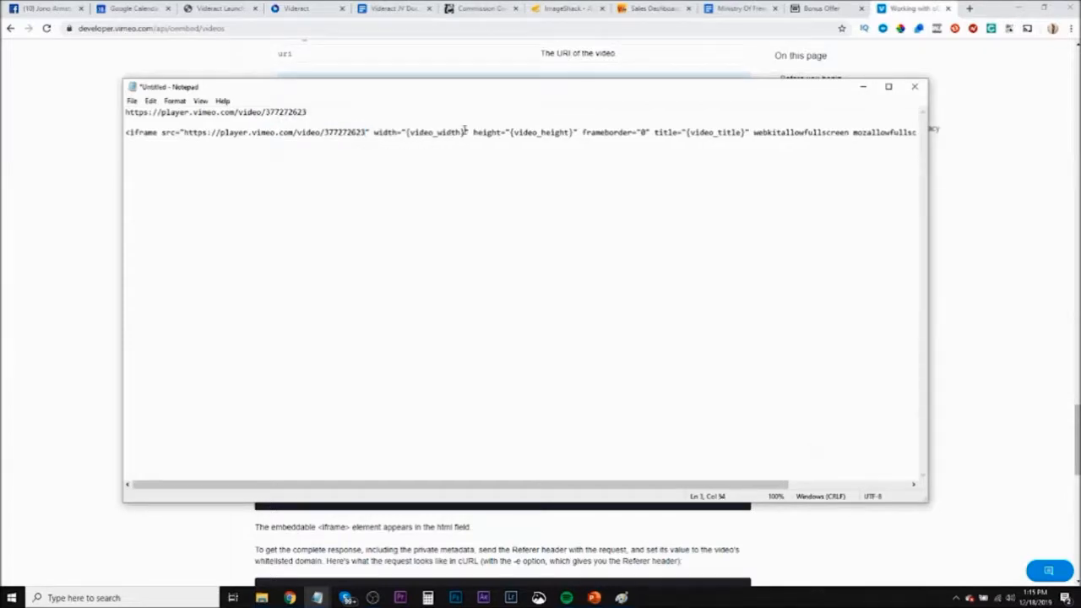
left_click_drag(464, 132, 408, 132)
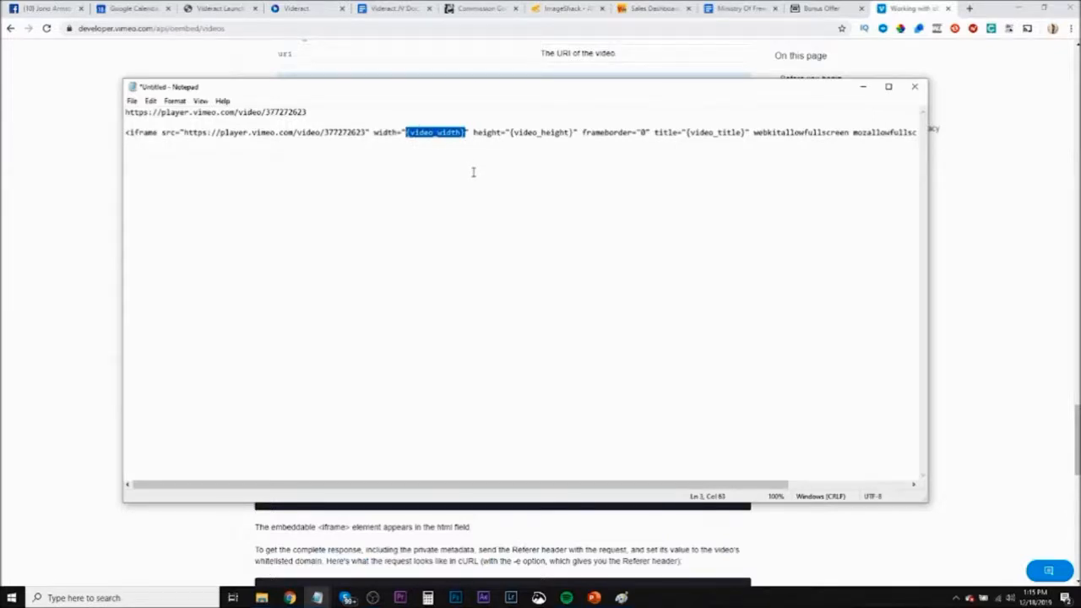
Switch to the Commission Gorilla editor, examine the embed code of the block under the VidReact demo heading, and close it without changes
left_click(486, 8)
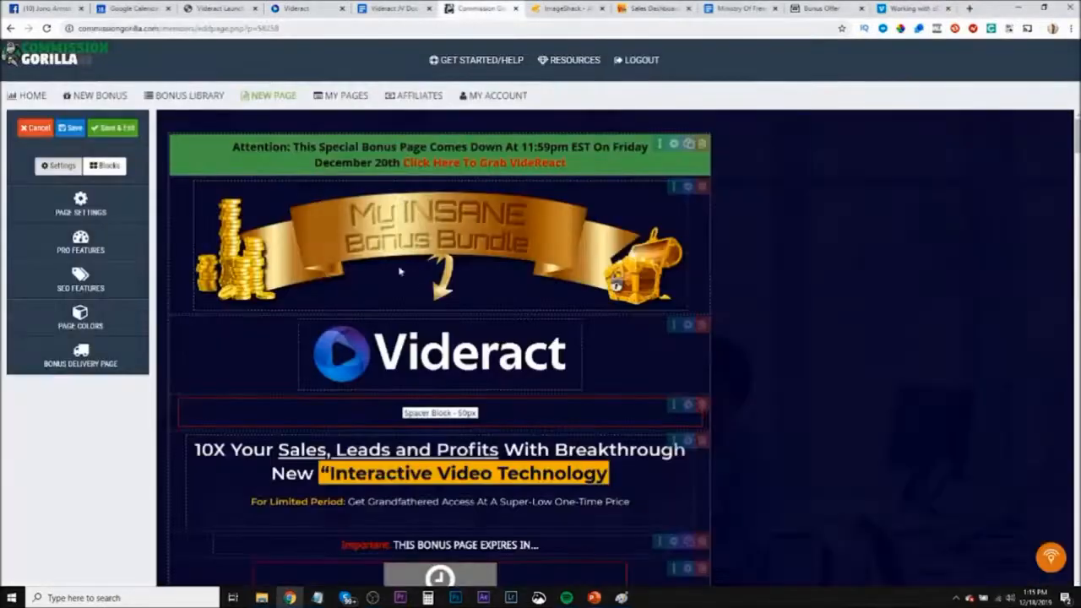
scroll(616, 221, "down", 20)
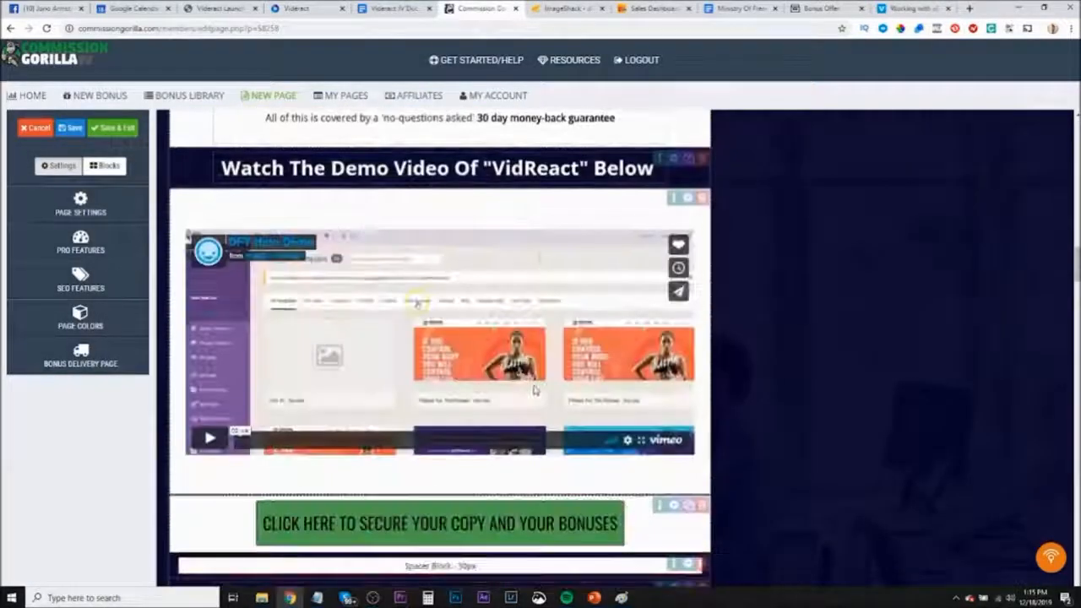
left_click(689, 198)
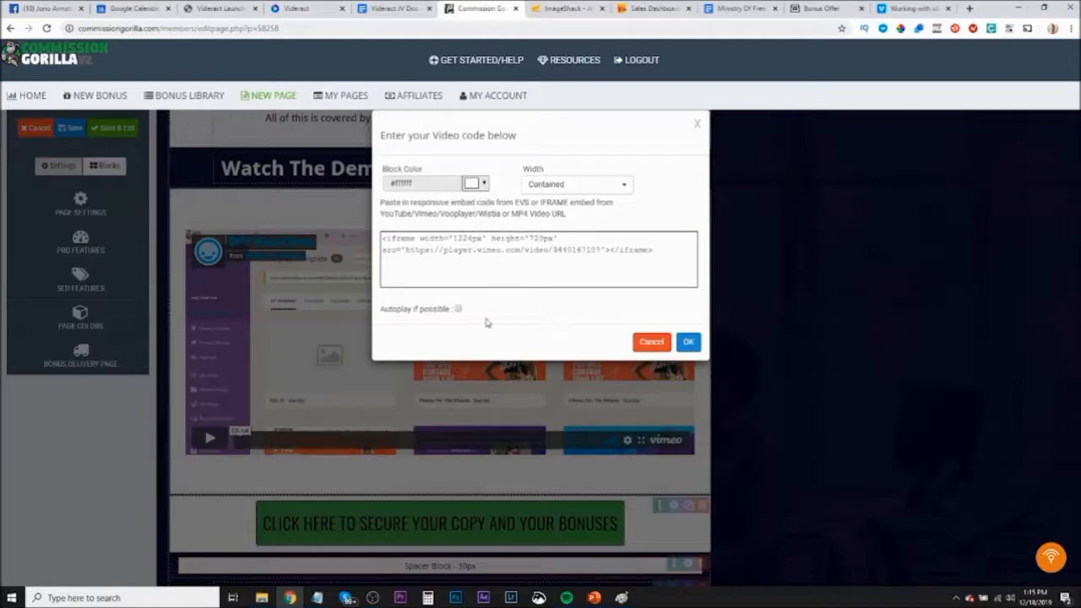
left_click(651, 342)
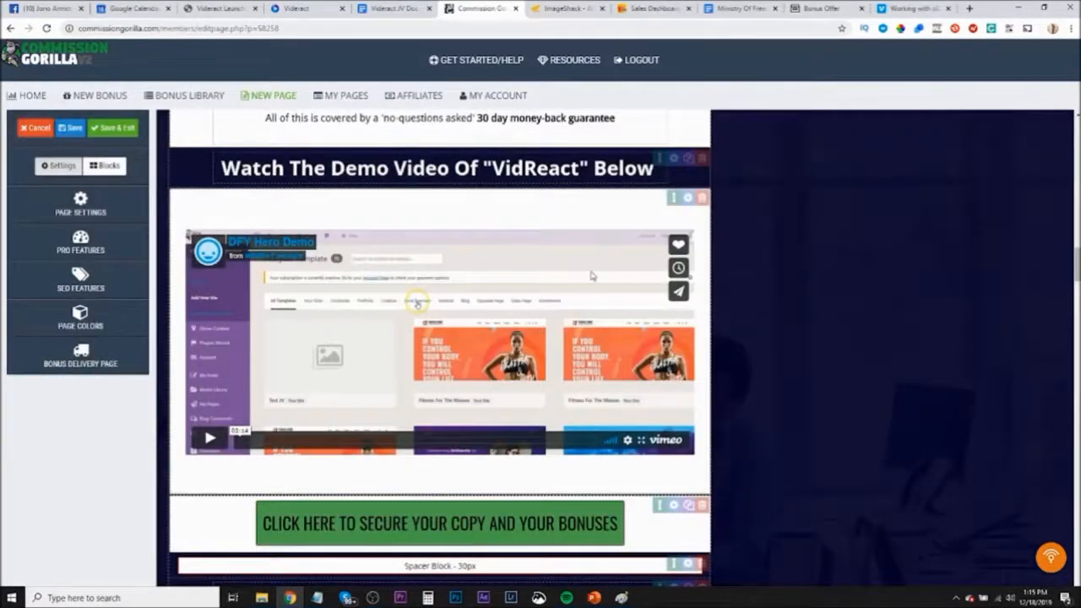
left_click(687, 198)
left_click(647, 333)
scroll(591, 327, "up", 4)
scroll(492, 324, "down", 5)
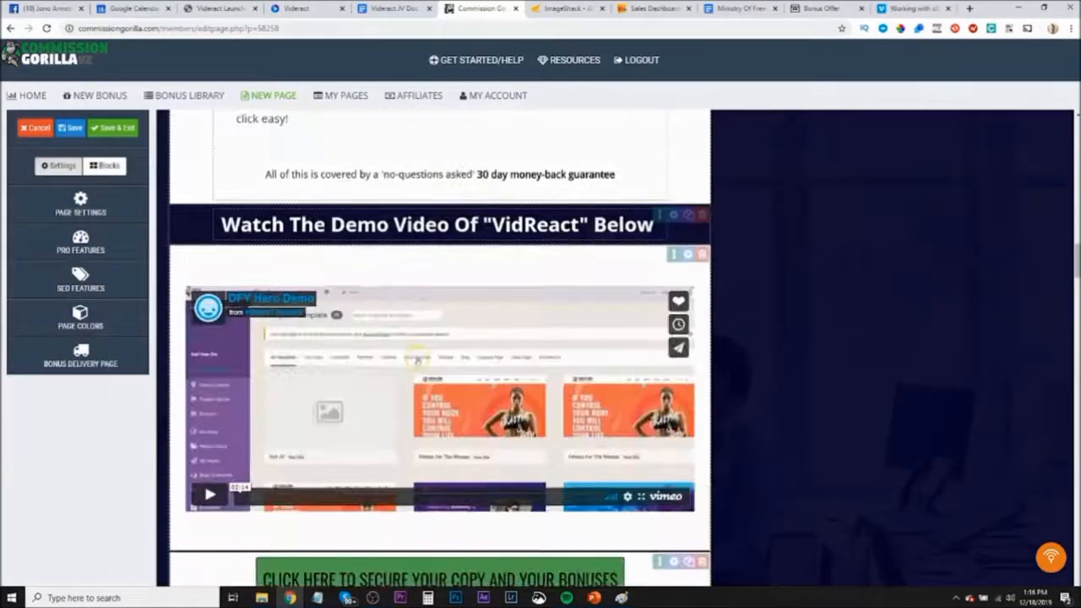
Reopen the demo video block's embed code and copy the full Vimeo player address from the Notepad note
left_click(687, 141)
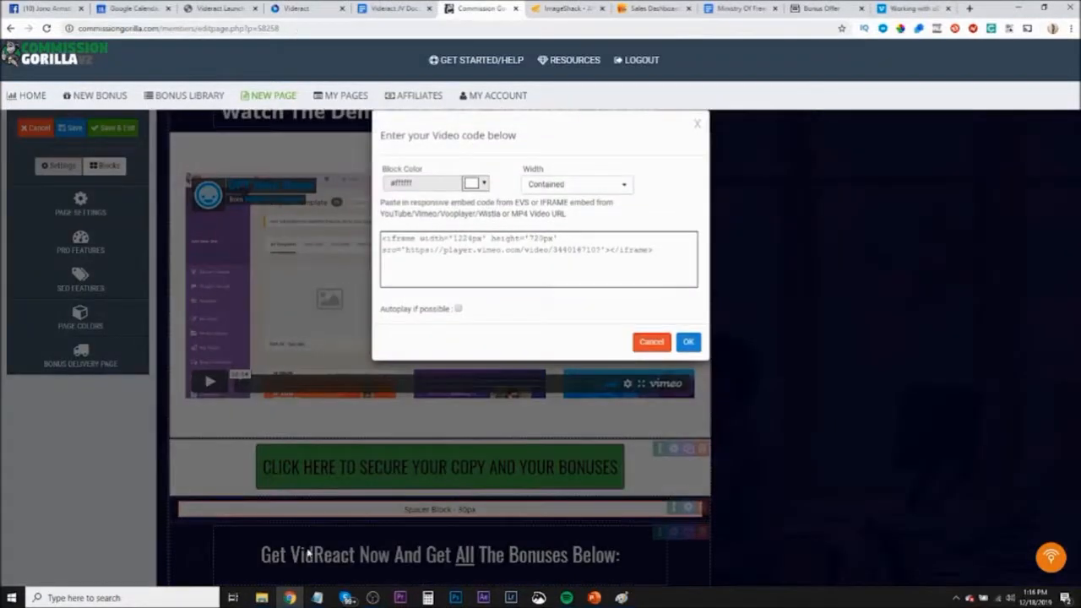
mouse_move(316, 597)
left_click(257, 507)
left_click_drag(308, 113, 125, 112)
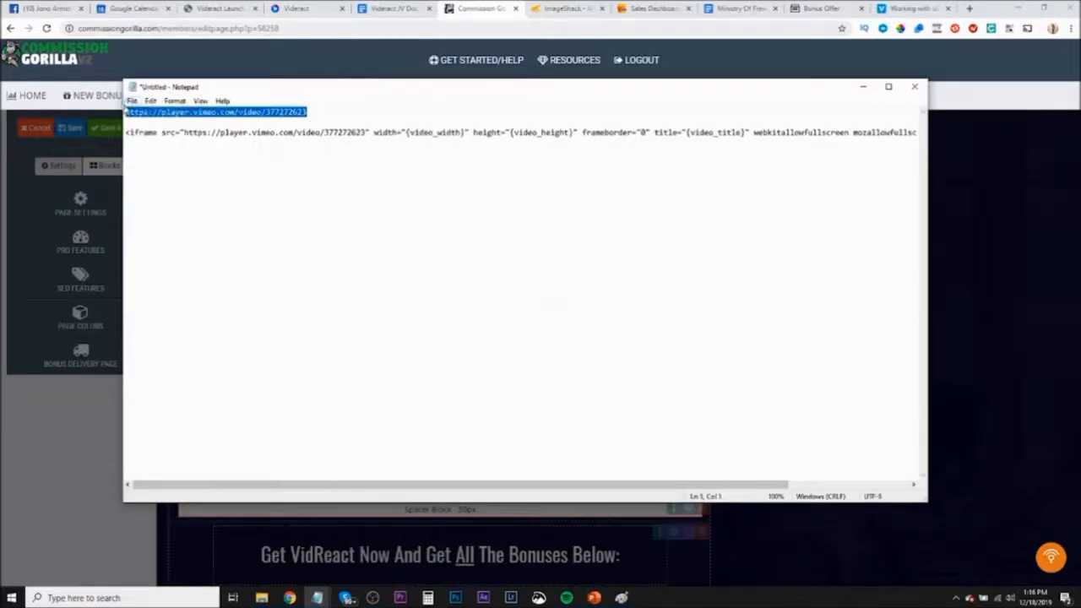
left_click(484, 7)
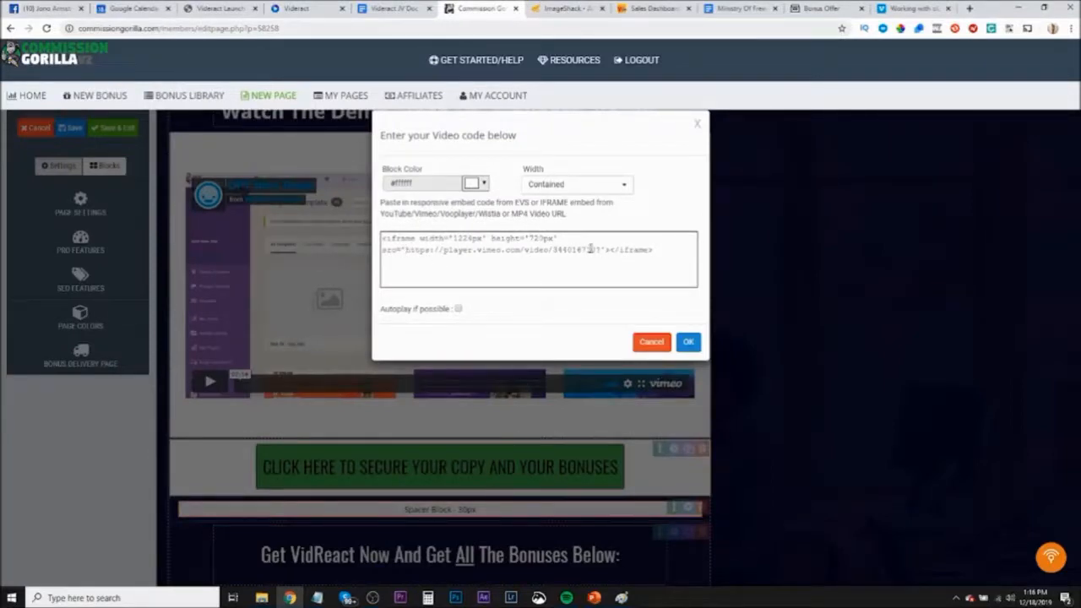
left_click_drag(600, 250, 407, 254)
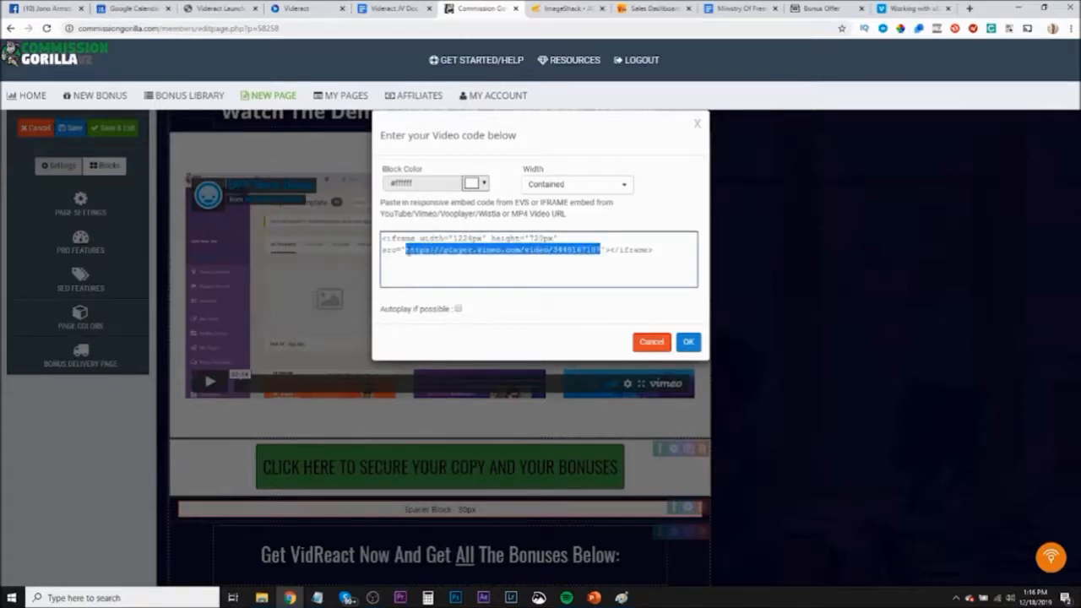
key("ctrl+v")
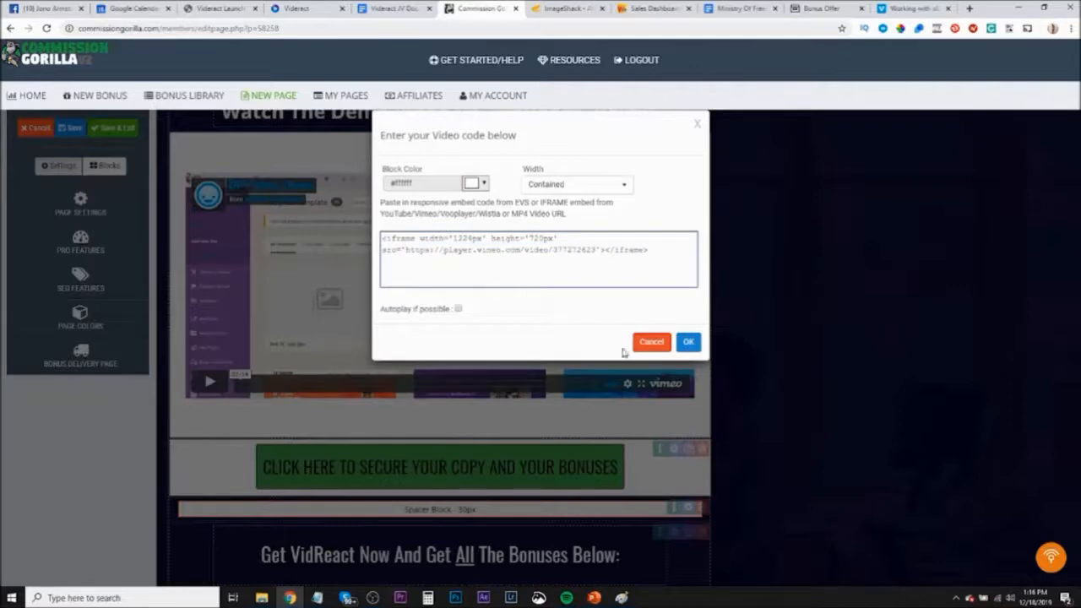
left_click(687, 342)
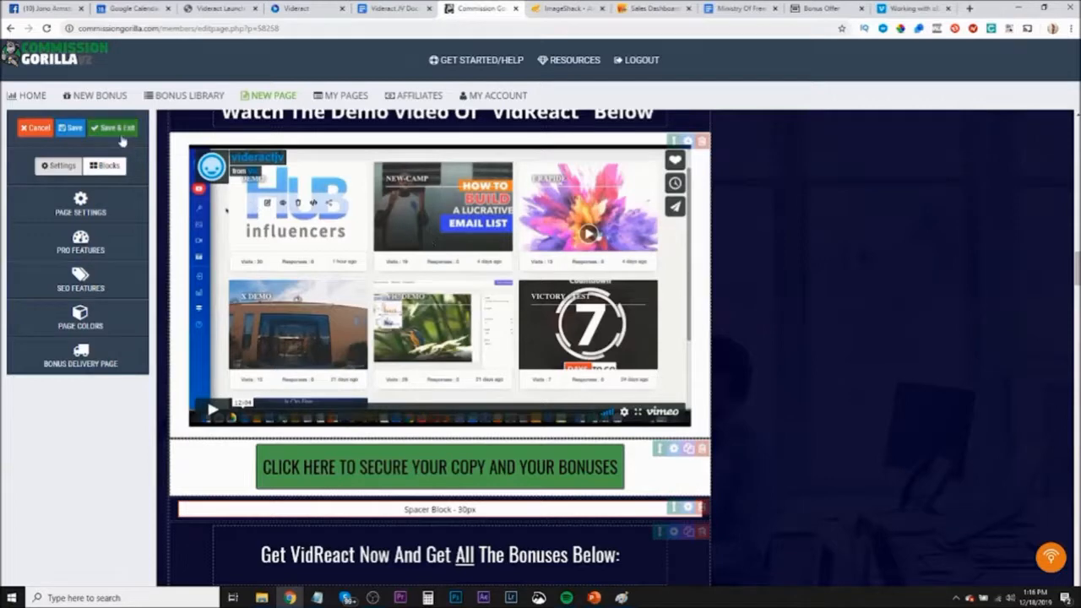
left_click(121, 134)
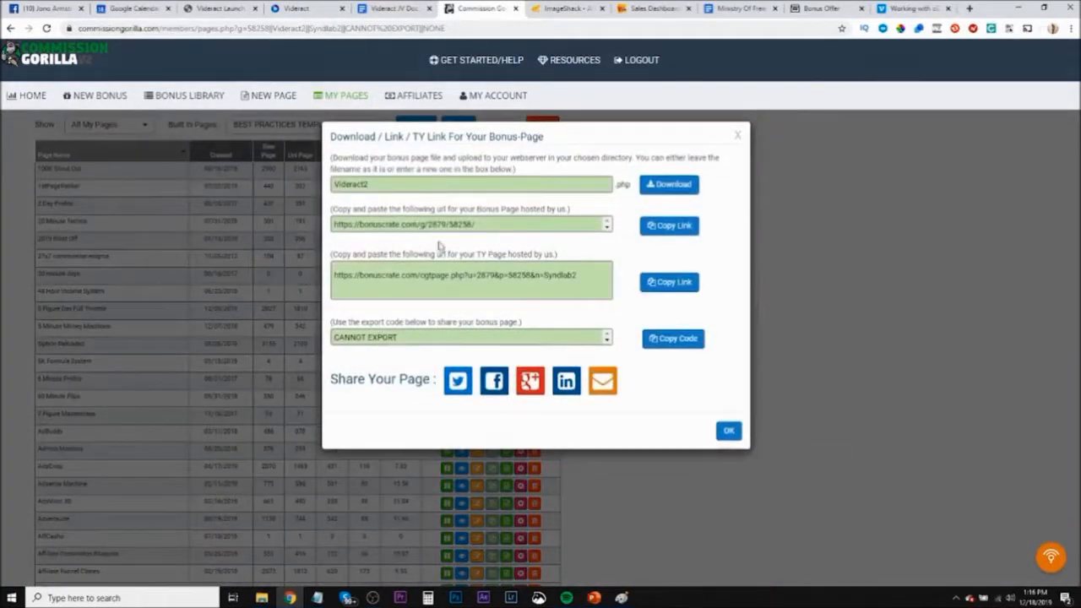
Compare the hosted bonus page link with the open Bonus Offer page's address and look over that page
left_click(419, 228)
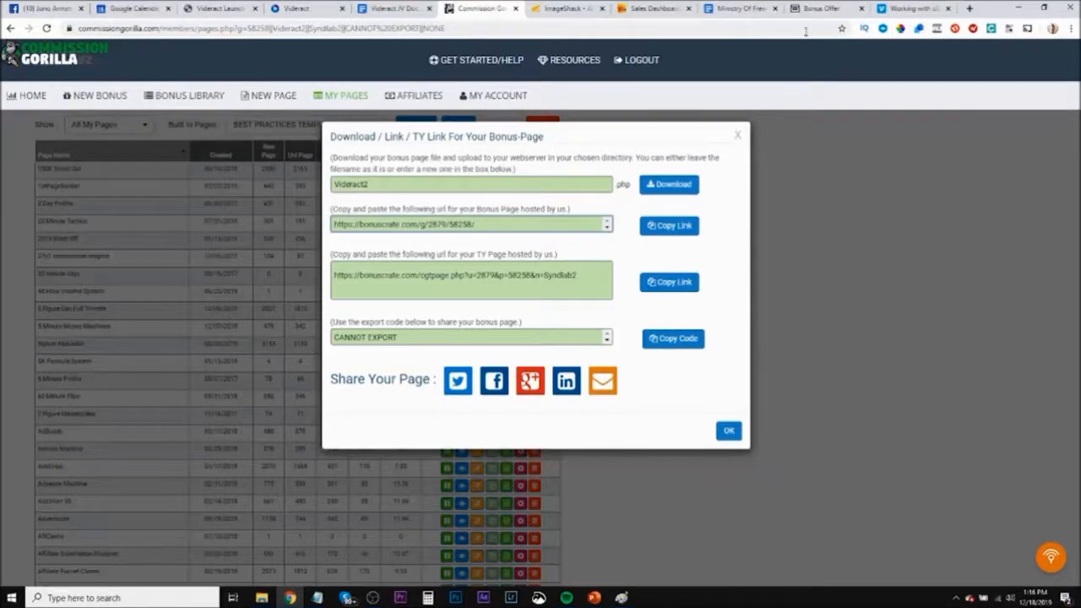
left_click(820, 9)
scroll(663, 296, "down", 5)
scroll(657, 315, "up", 6)
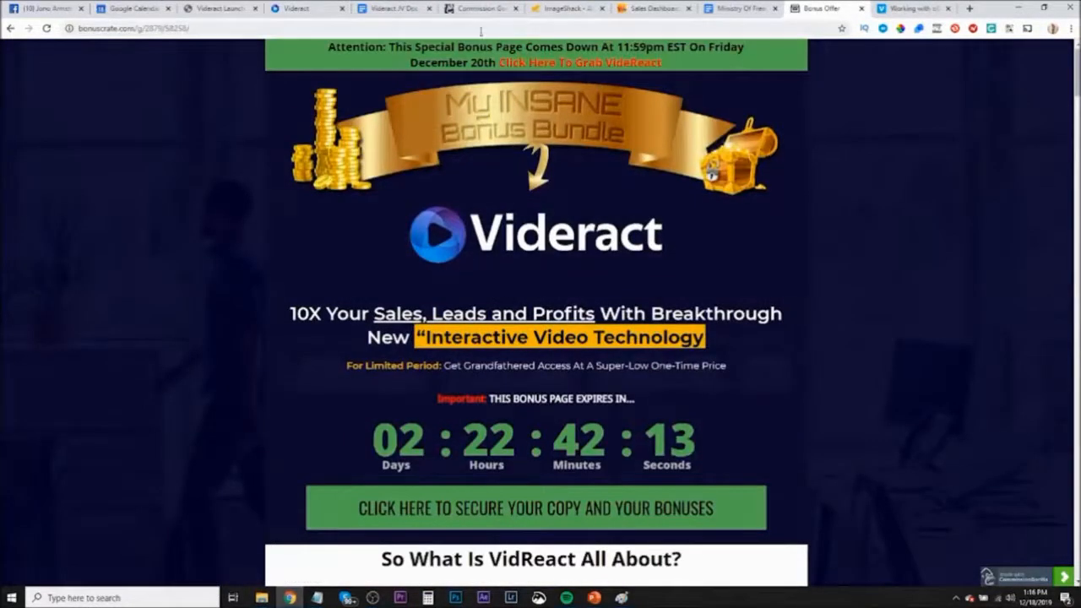
left_click(478, 9)
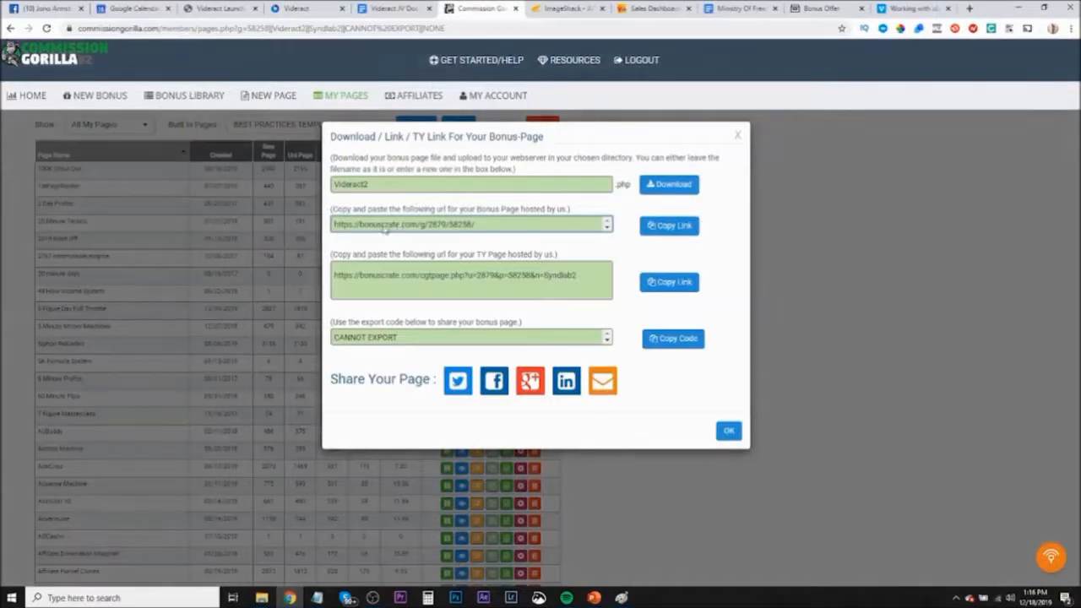
left_click(820, 9)
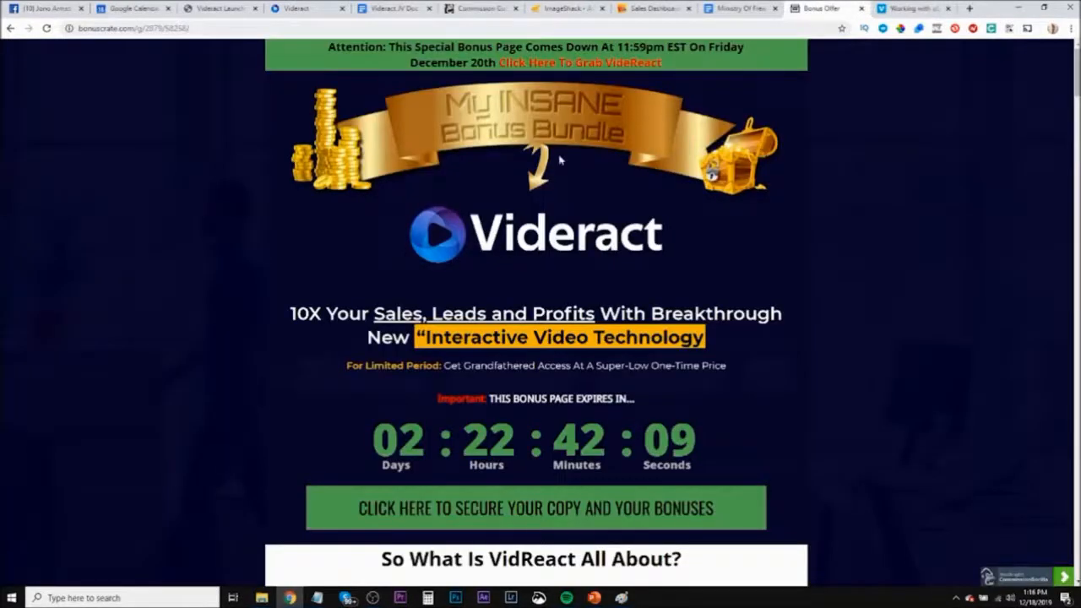
left_click(490, 12)
Copy the hosted thank-you page link, close the Vimeo developer guide, and open the link in a new browser tab
left_click(439, 281)
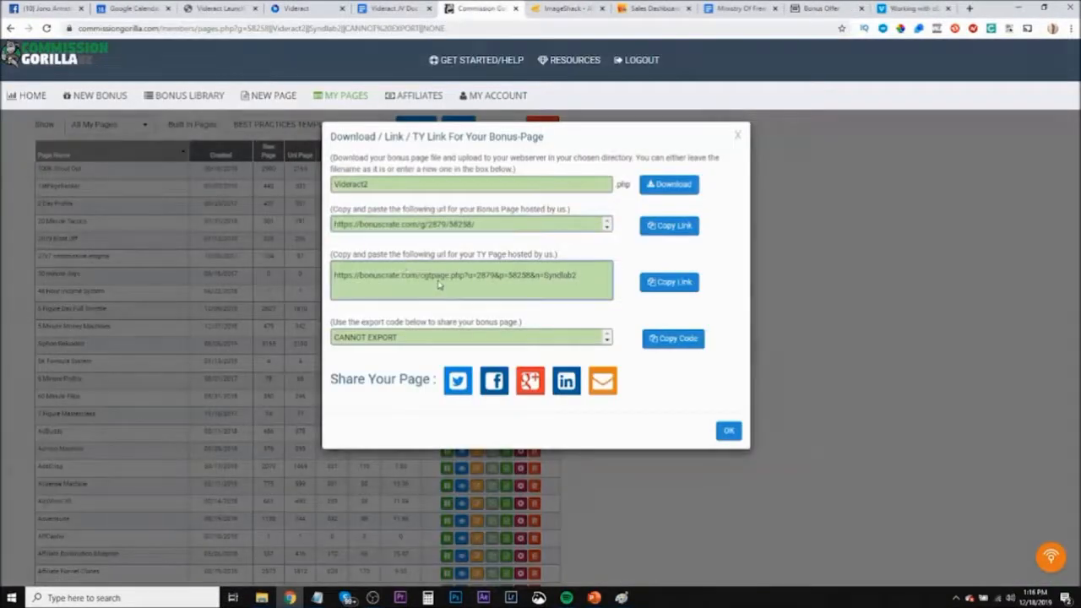
triple_click(439, 281)
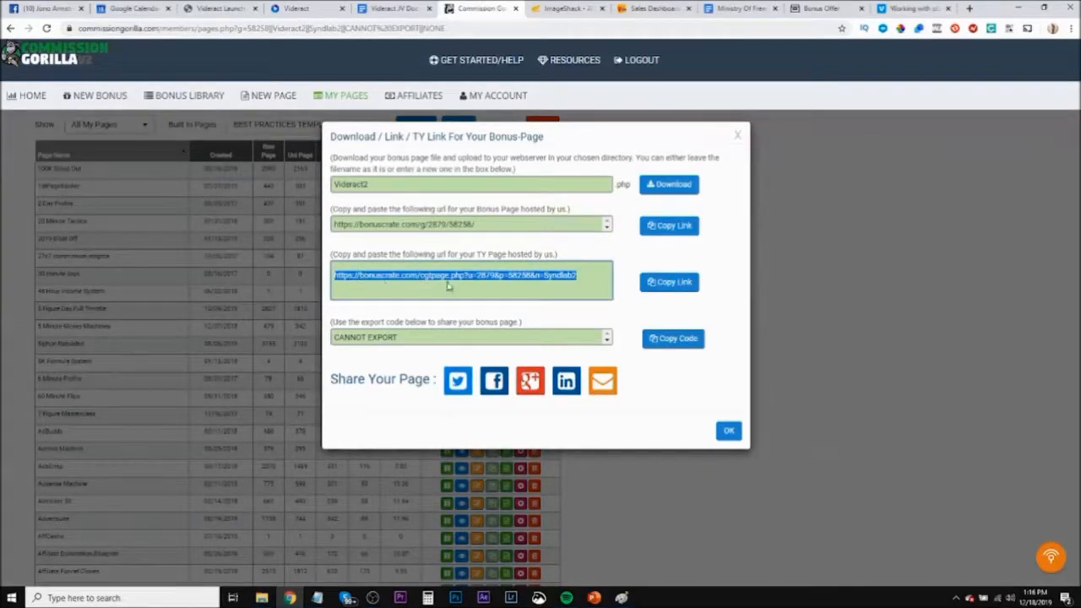
left_click(948, 9)
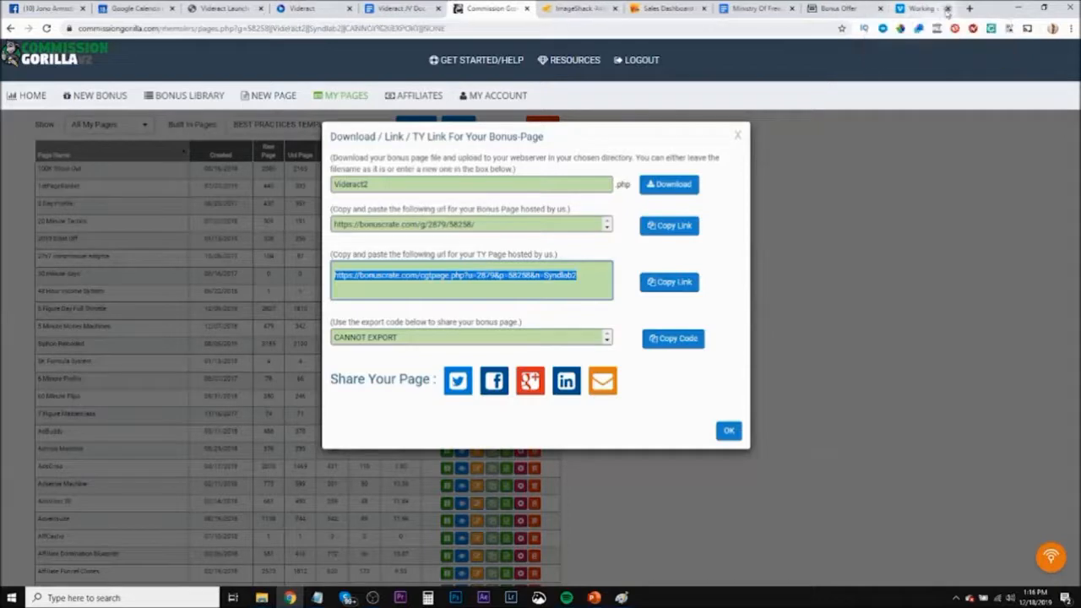
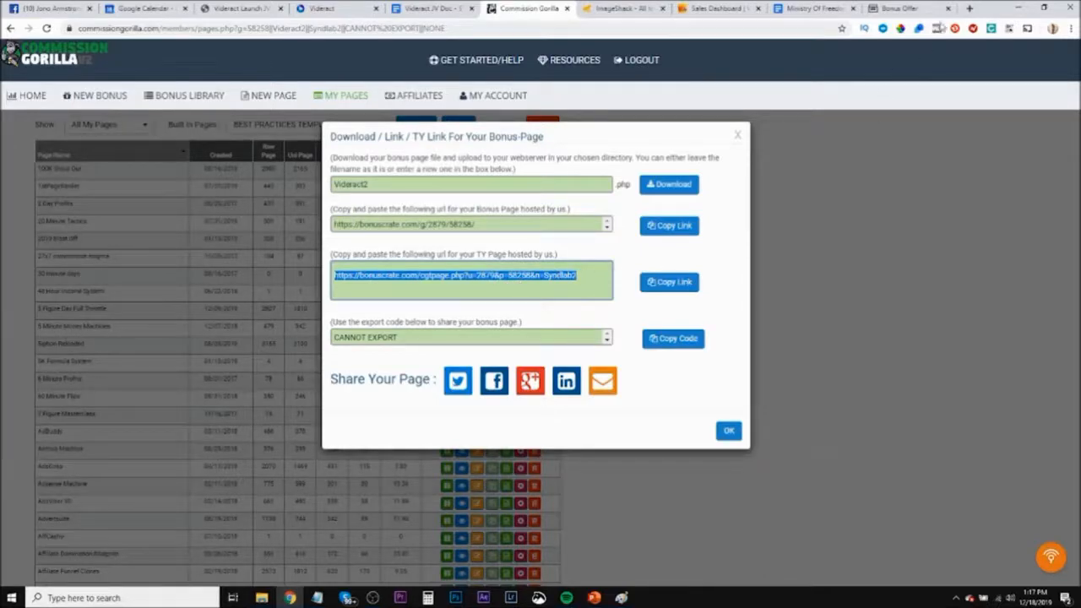
left_click(969, 7)
type("https://bonuscrate.com/cgtpage.php?u=2879&p=58258&m=Syndlab2")
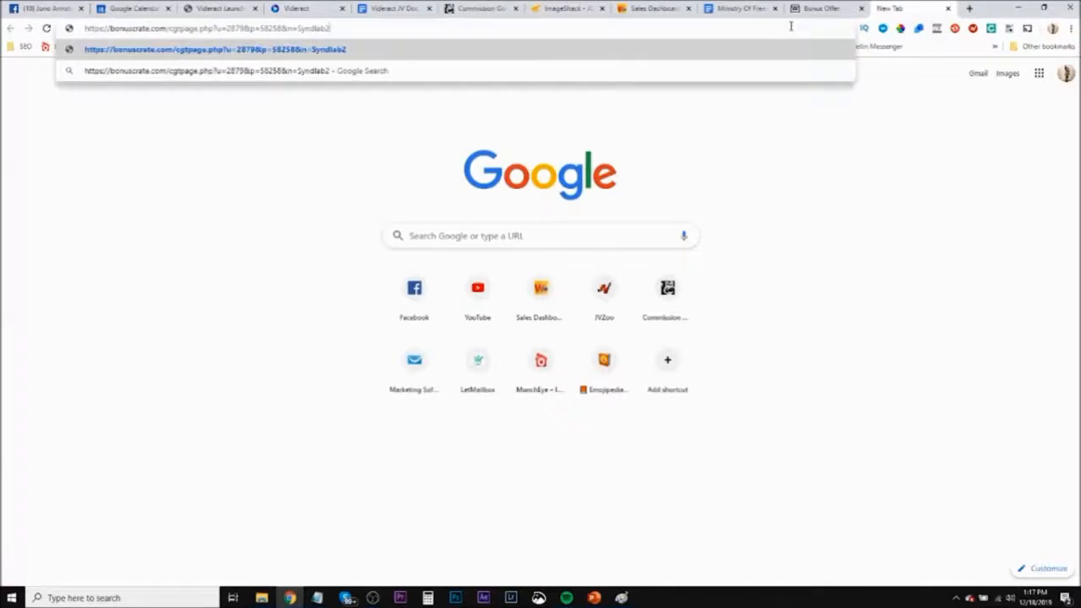
key("Return")
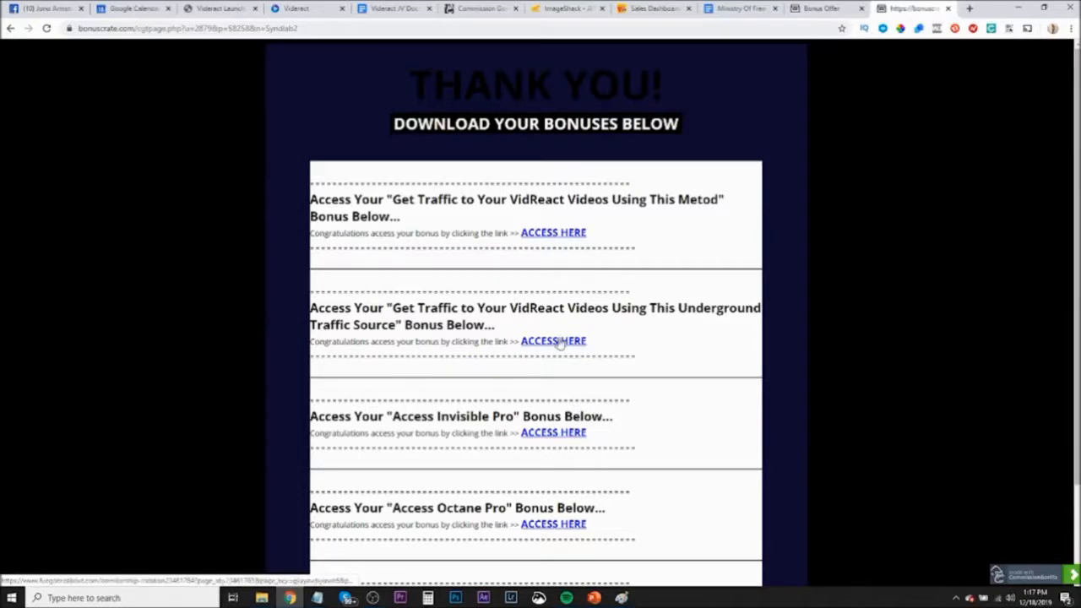
Look over the bonus access links on the thank-you page and log in to GetResponse in a new browser tab
scroll(562, 436, "down", 1)
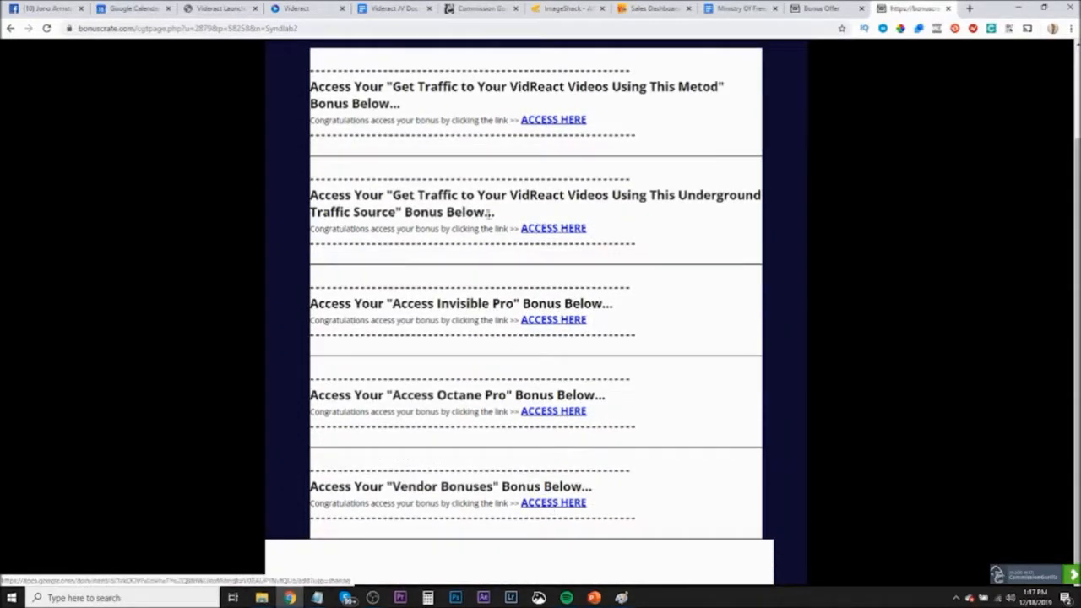
scroll(592, 201, "up", 1)
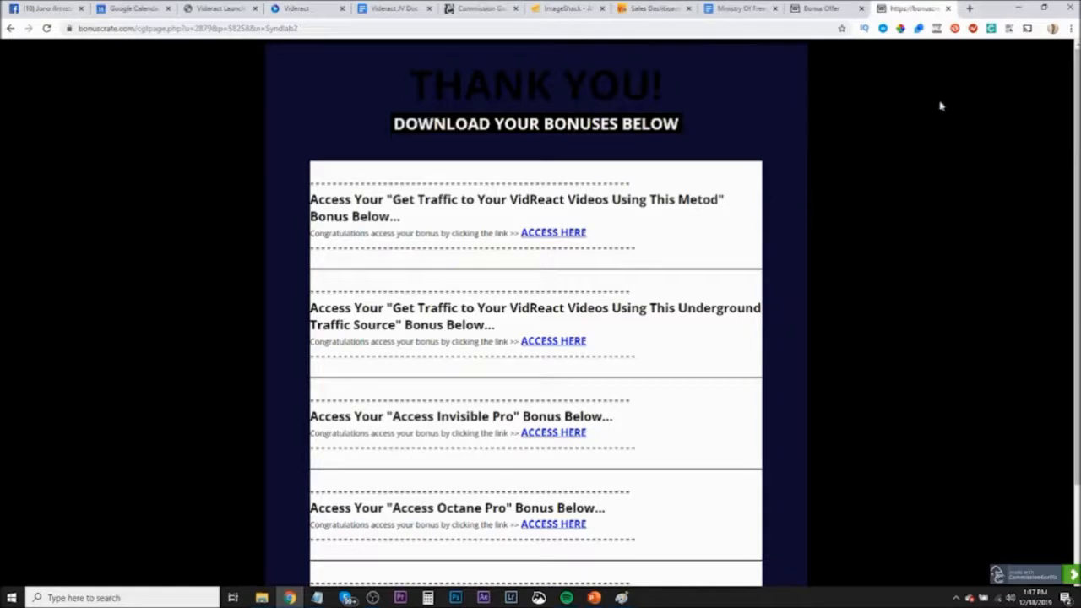
left_click(970, 8)
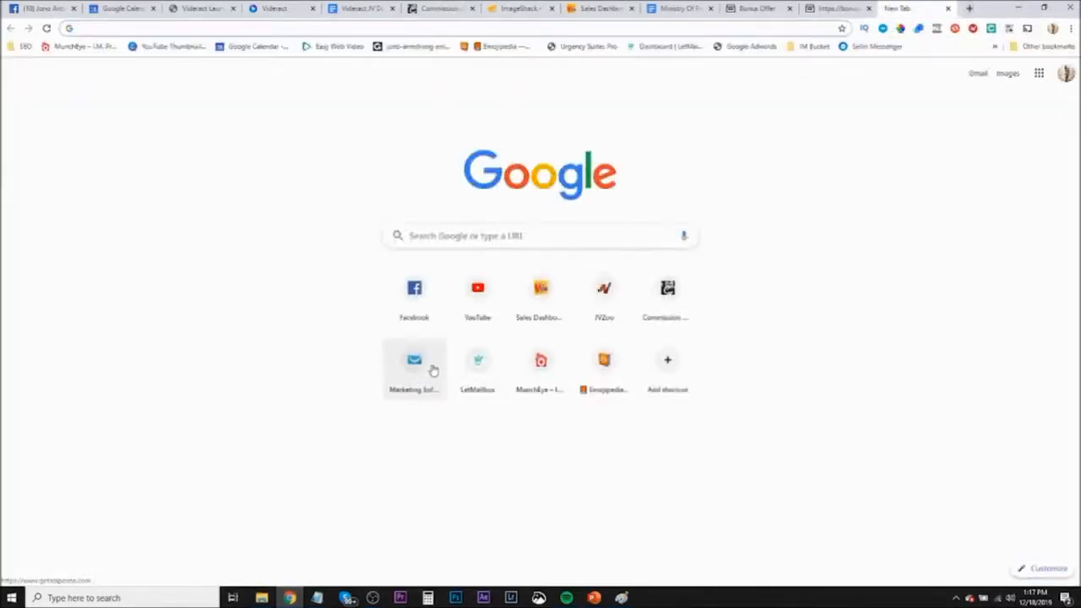
left_click(425, 367)
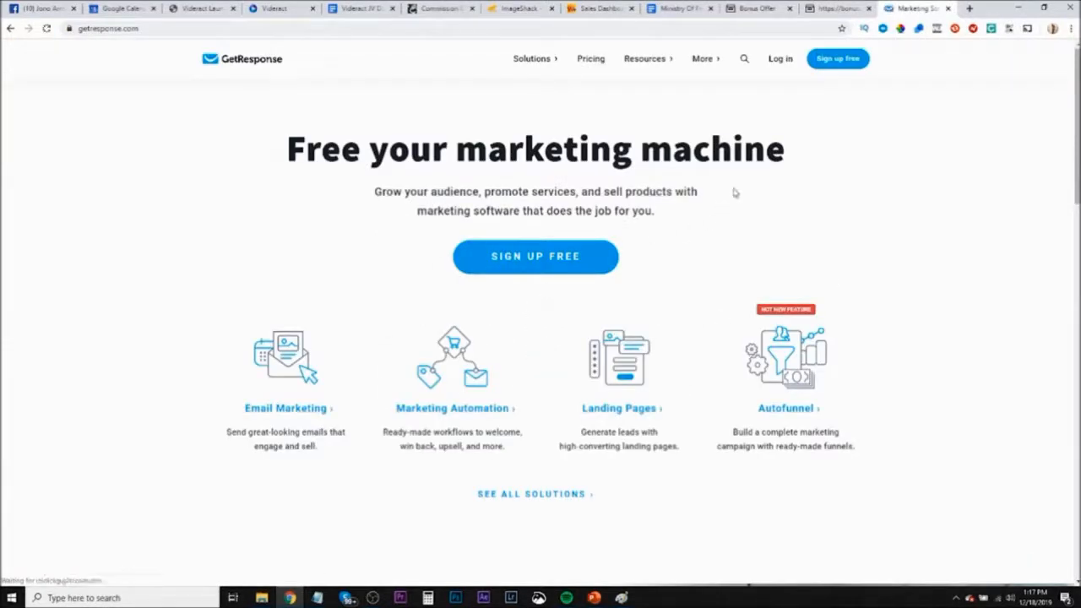
left_click(778, 67)
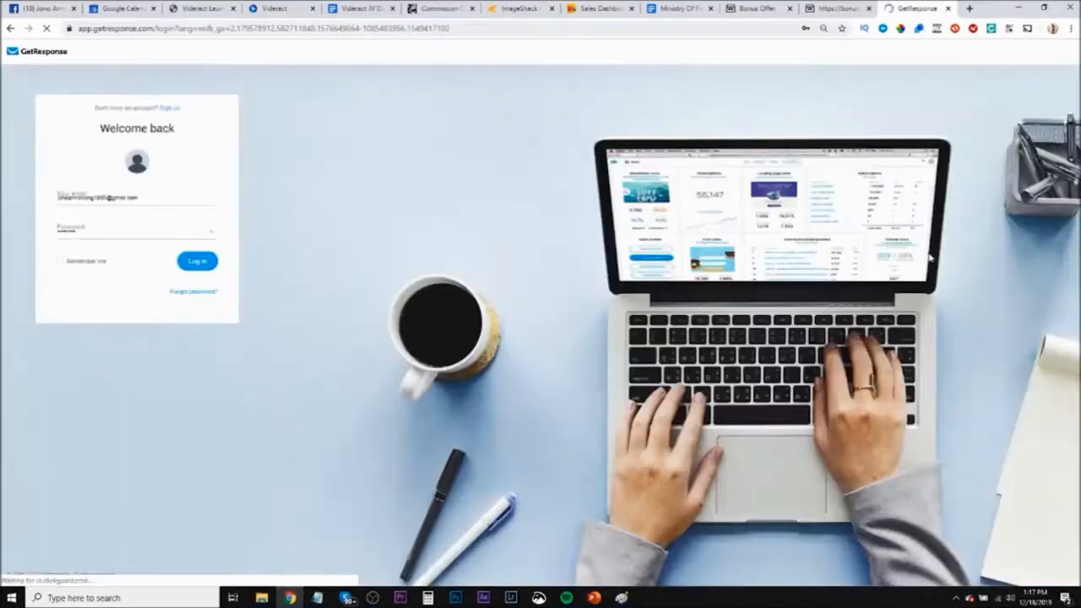
left_click(205, 268)
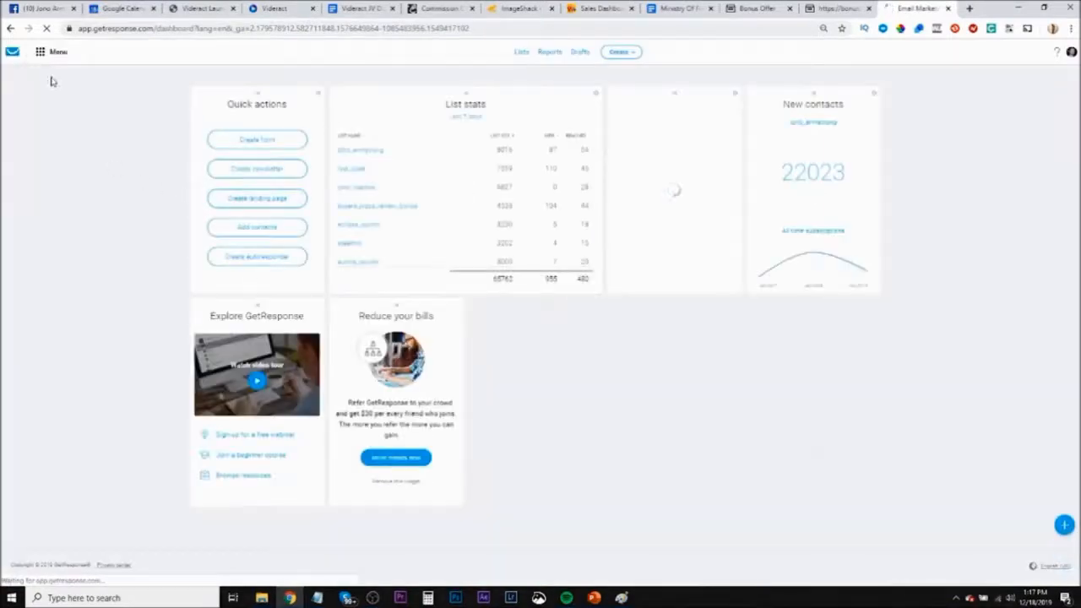
Open the Forms and surveys area and look over the existing published forms
left_click(54, 54)
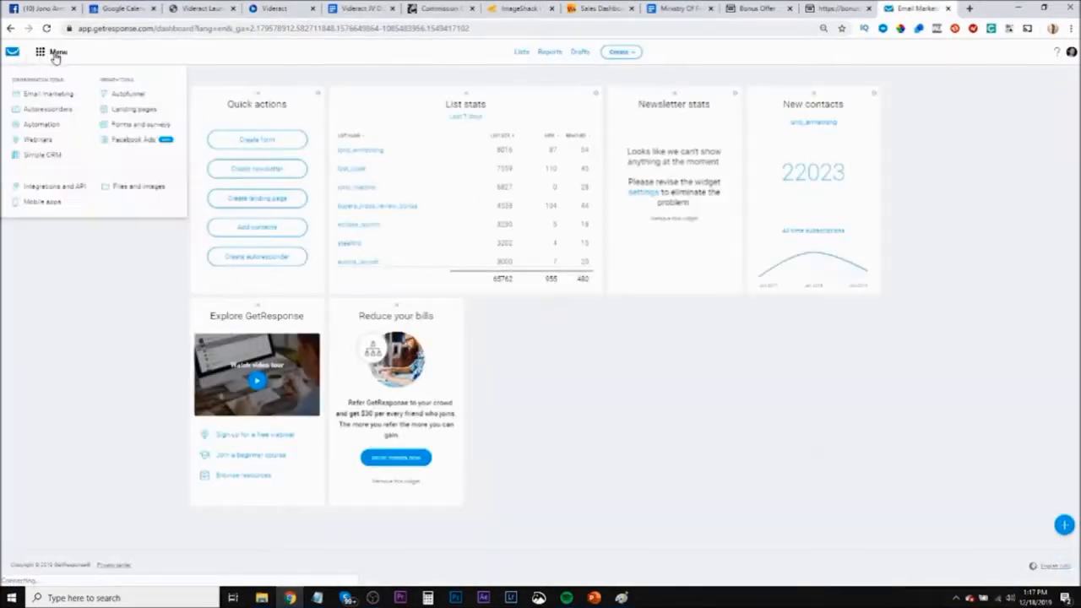
left_click(141, 125)
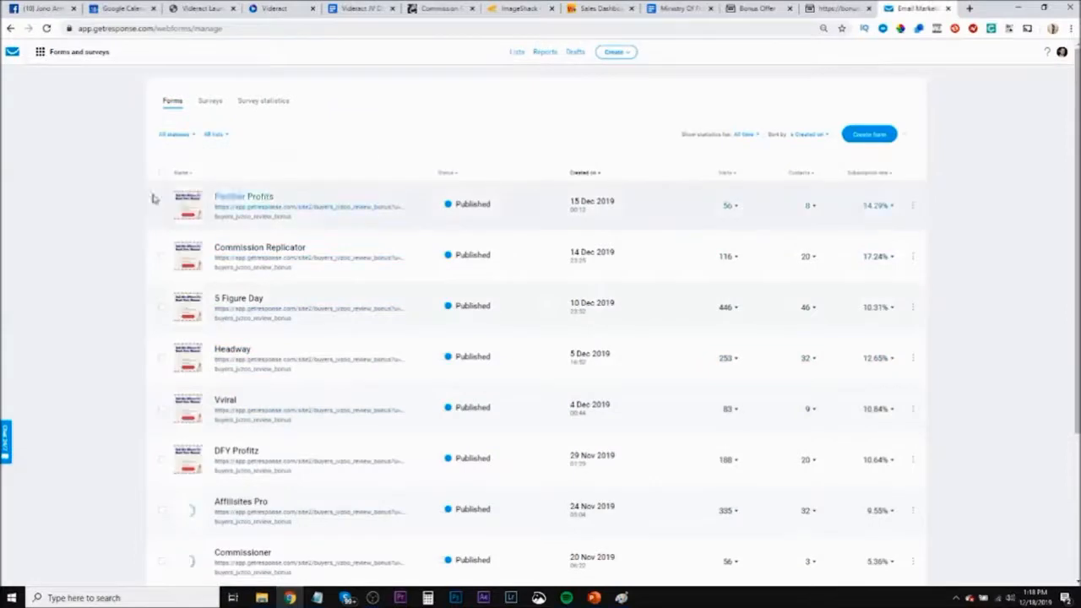
scroll(299, 379, "down", 3)
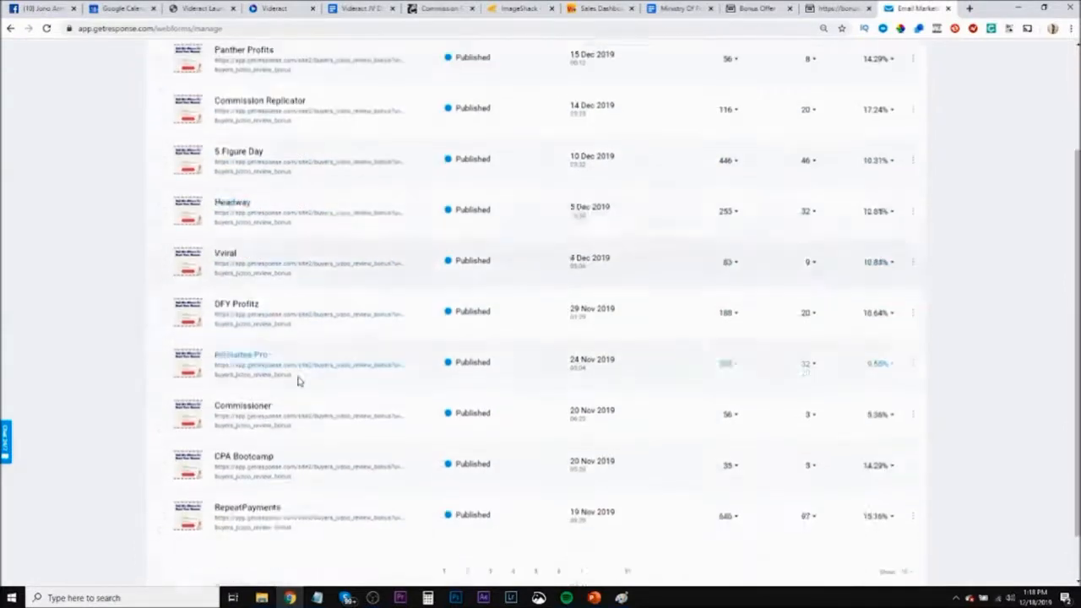
scroll(297, 380, "up", 3)
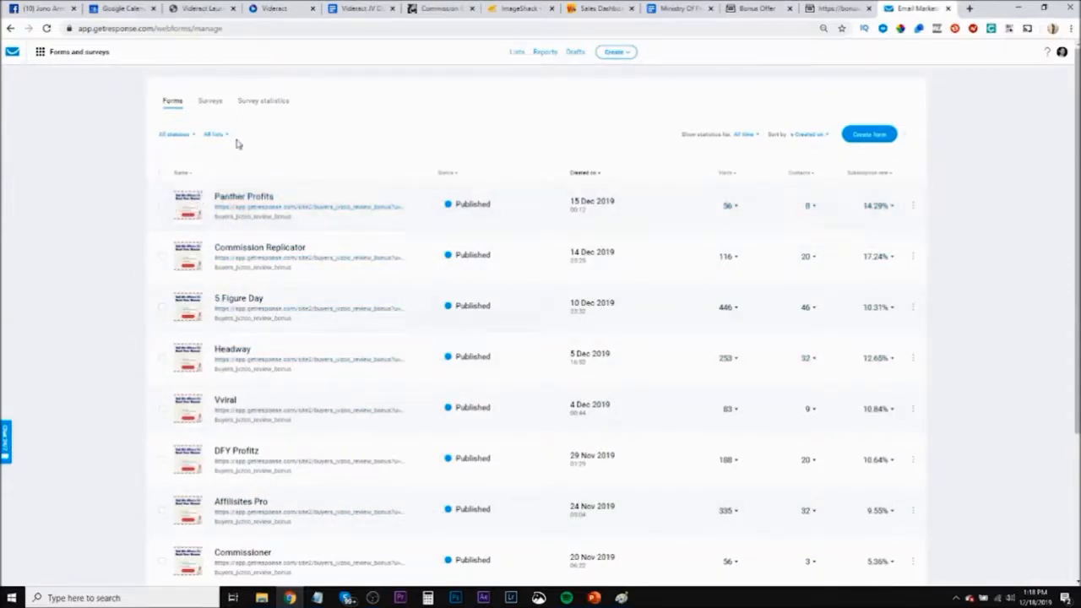
left_click(913, 210)
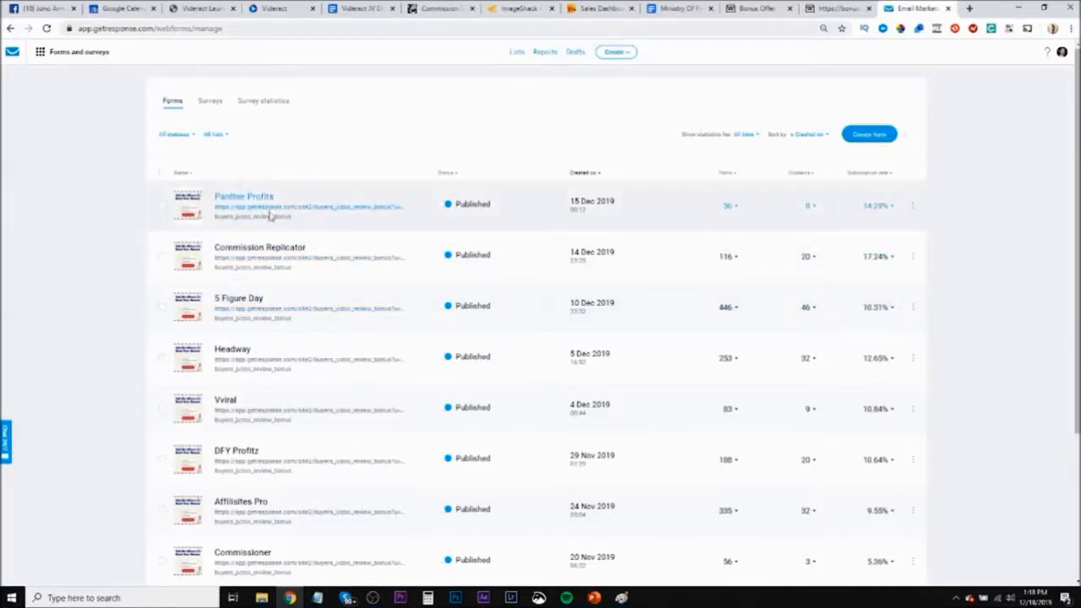
left_click(913, 209)
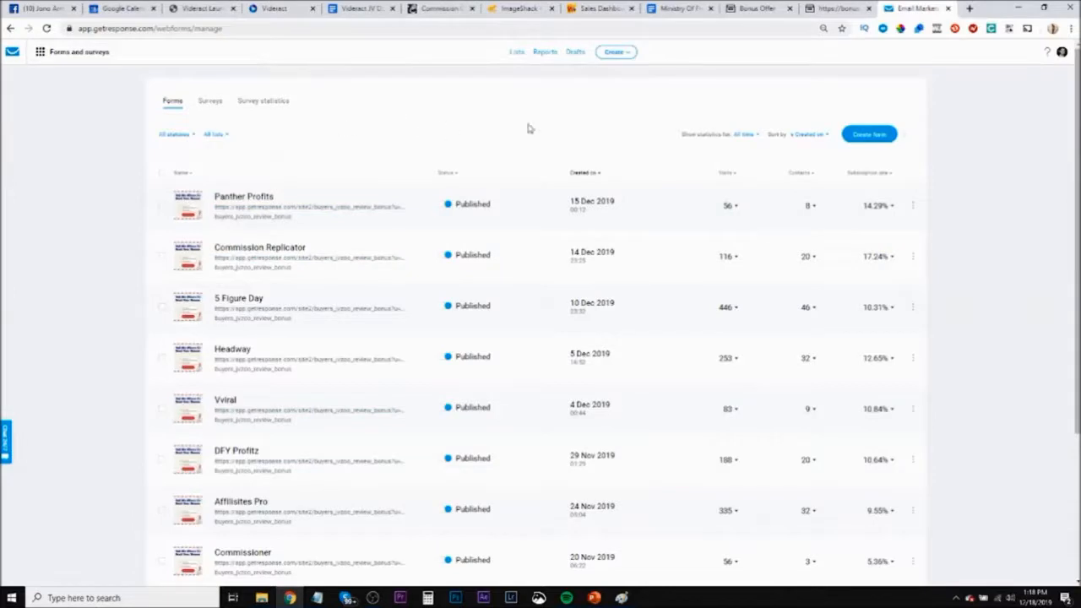
Create a new form from the List Builder Wizard's "Download for Free" e-book template
left_click(869, 137)
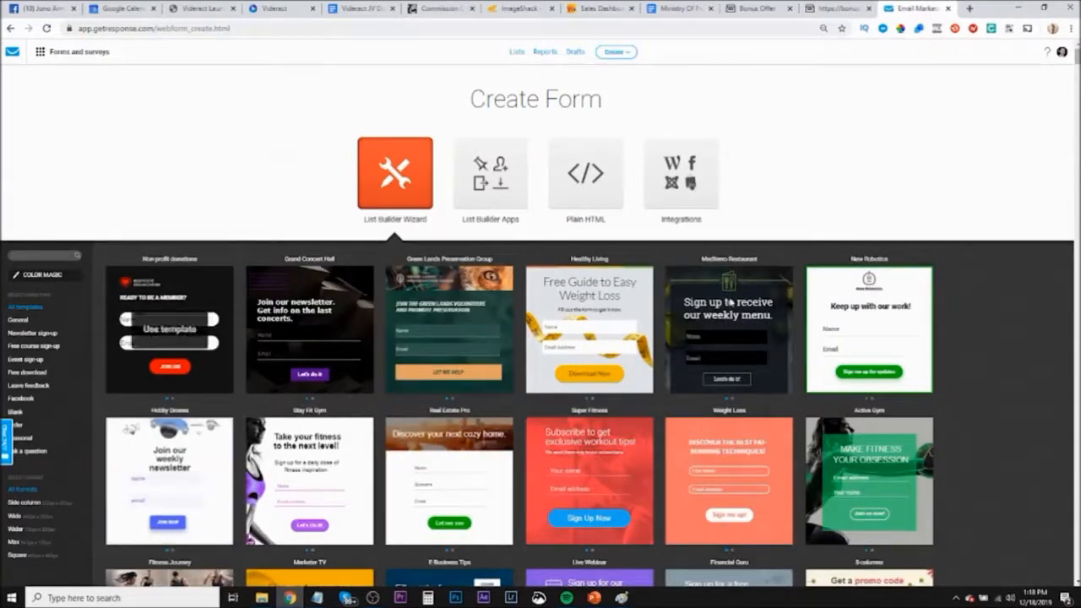
scroll(422, 321, "down", 2)
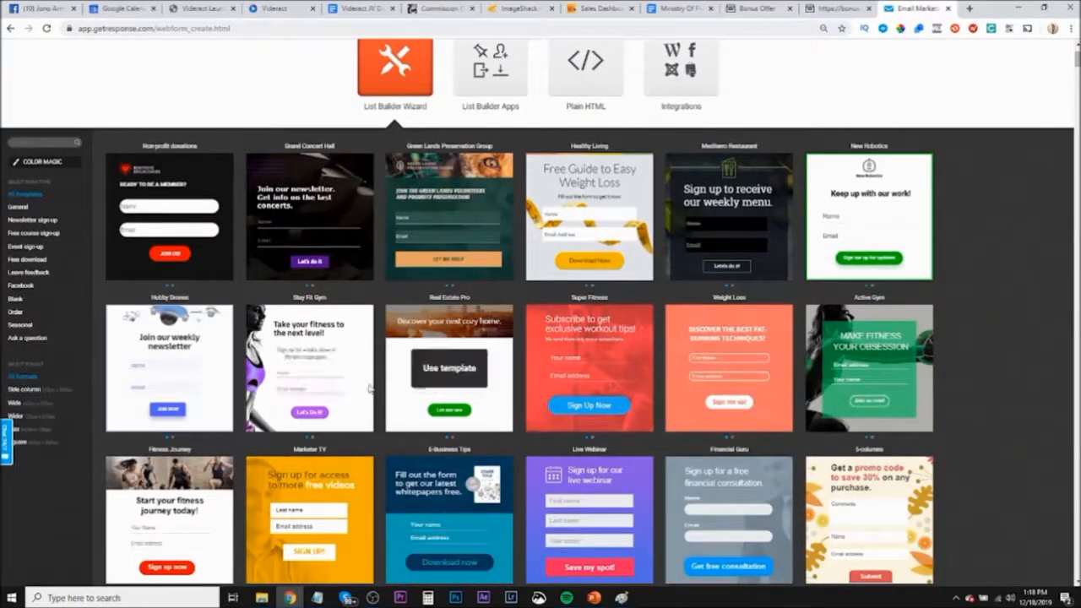
scroll(355, 371, "down", 4)
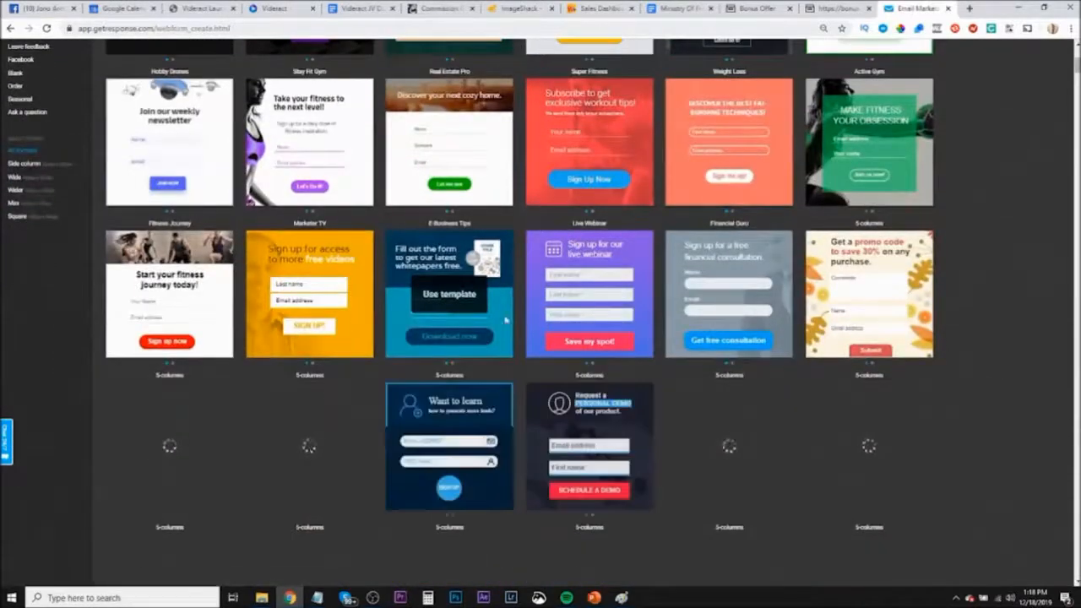
scroll(540, 293, "down", 1)
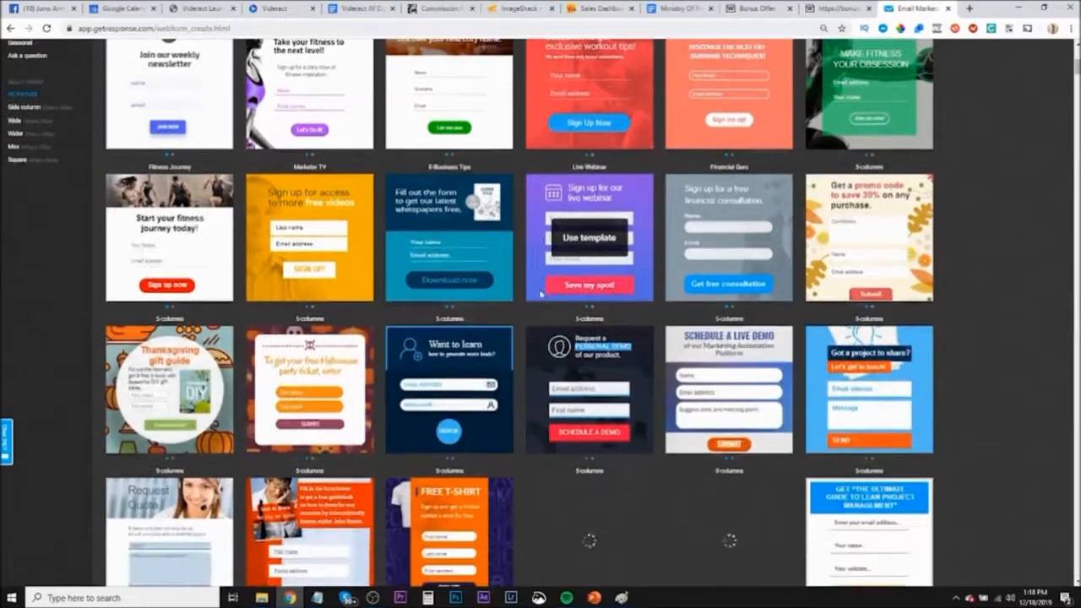
scroll(540, 294, "up", 4)
scroll(541, 295, "down", 2)
scroll(542, 294, "down", 9)
scroll(540, 278, "up", 13)
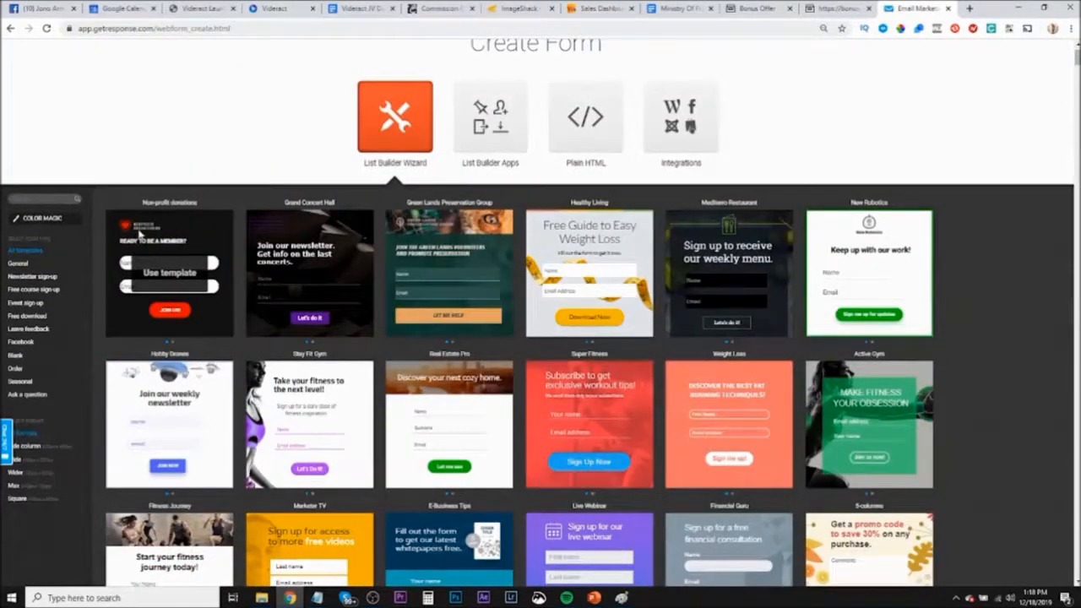
scroll(541, 334, "down", 15)
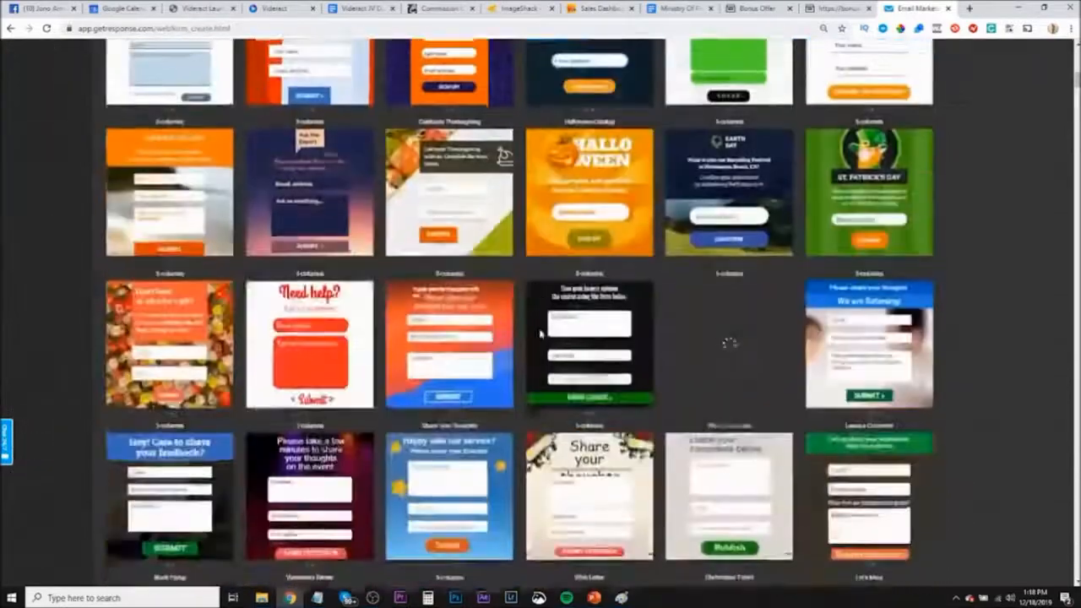
scroll(544, 327, "down", 3)
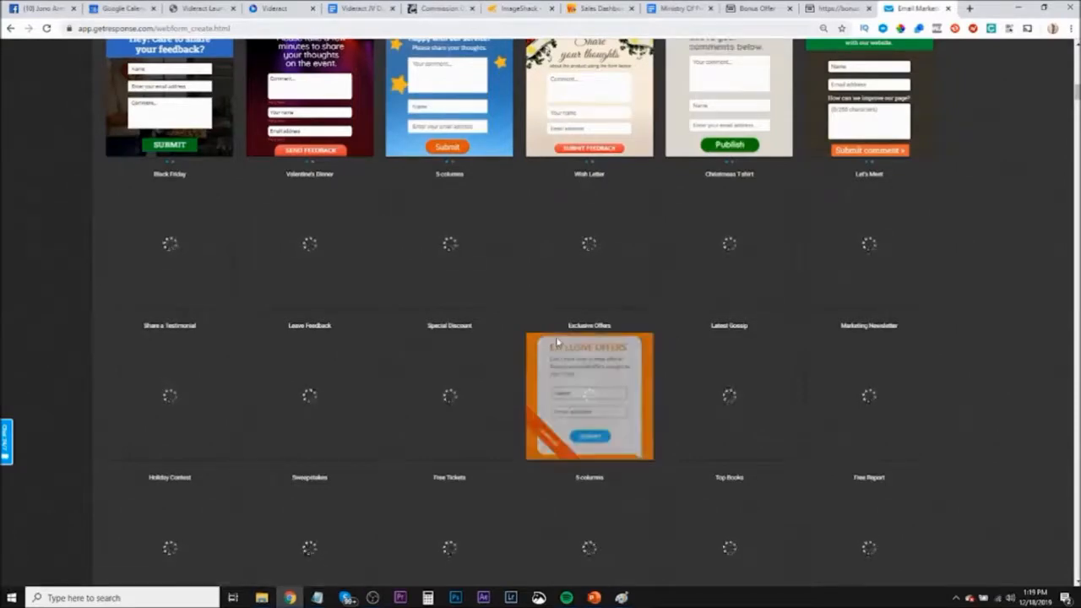
scroll(558, 339, "down", 2)
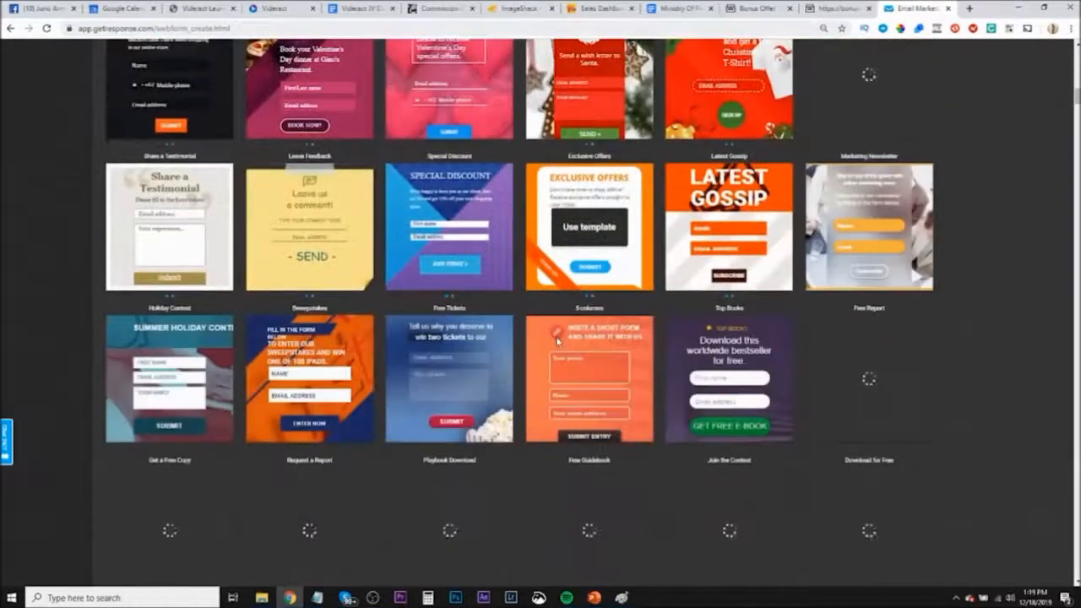
scroll(556, 339, "down", 2)
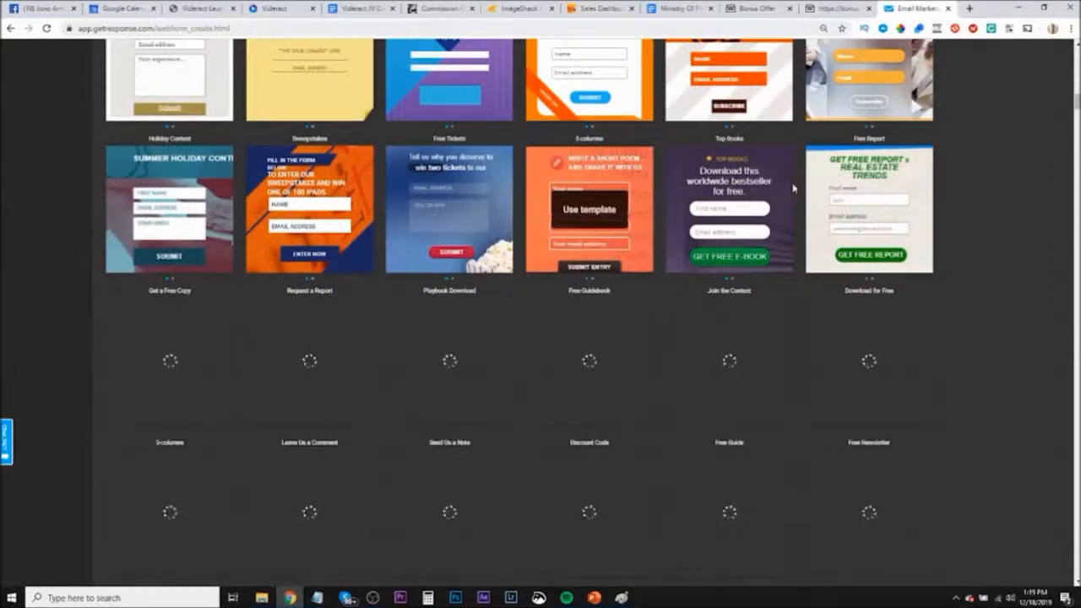
scroll(869, 305, "down", 2)
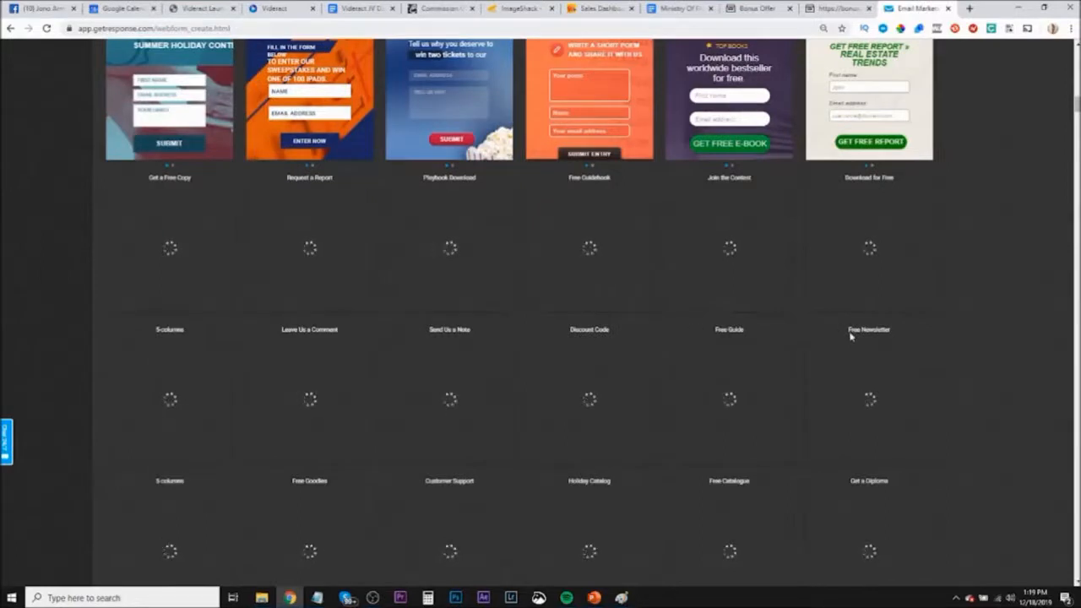
scroll(850, 336, "down", 1)
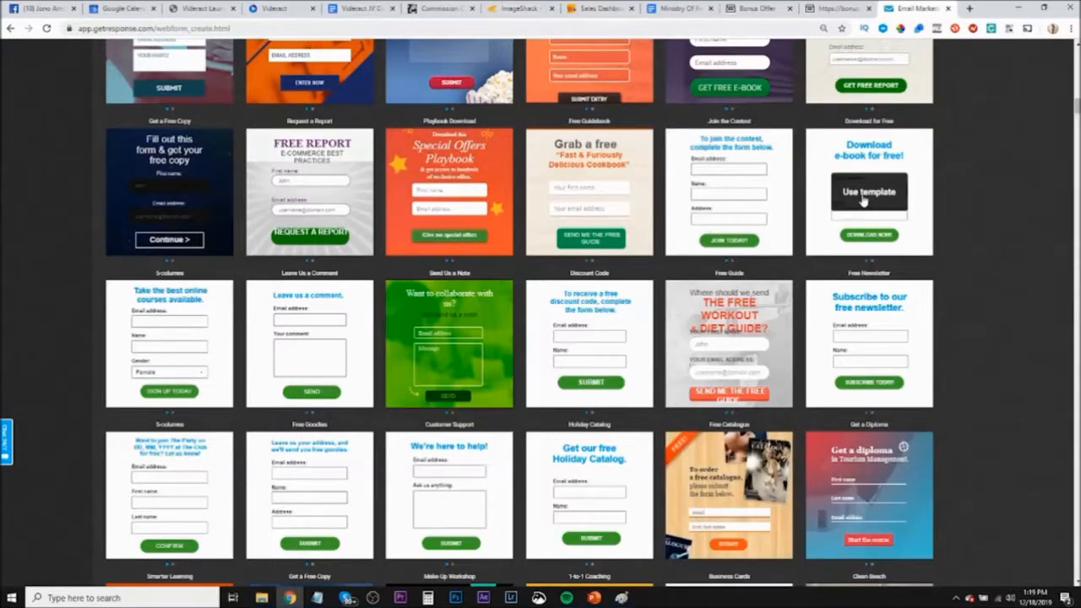
left_click(863, 199)
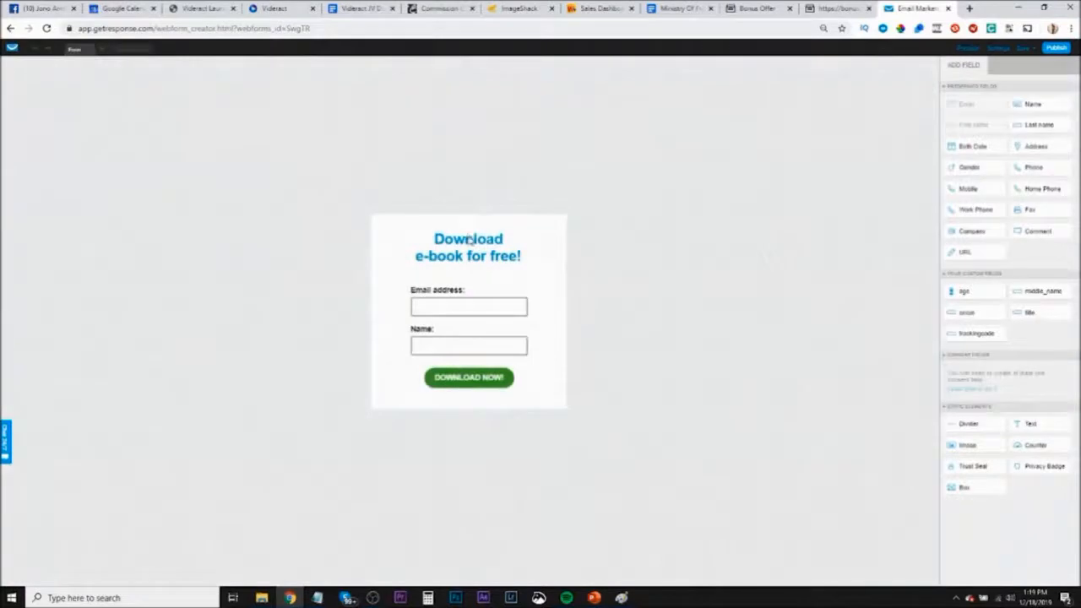
Replace the form's headline with "Where Do I Send Your Bonuses?"
left_click(471, 240)
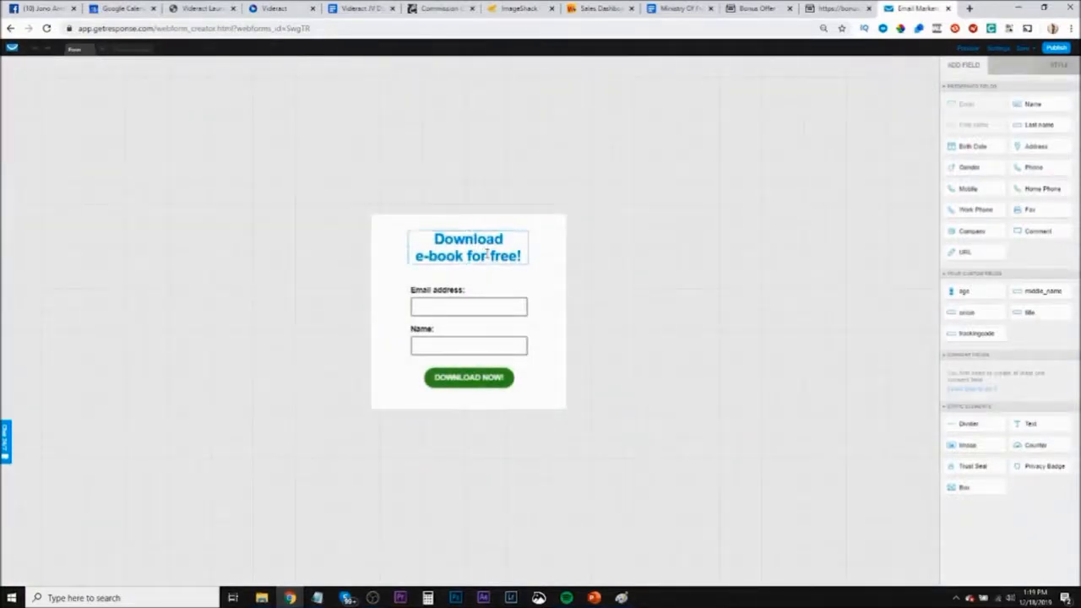
triple_click(487, 254)
left_click(487, 240)
left_click_drag(519, 255, 436, 239)
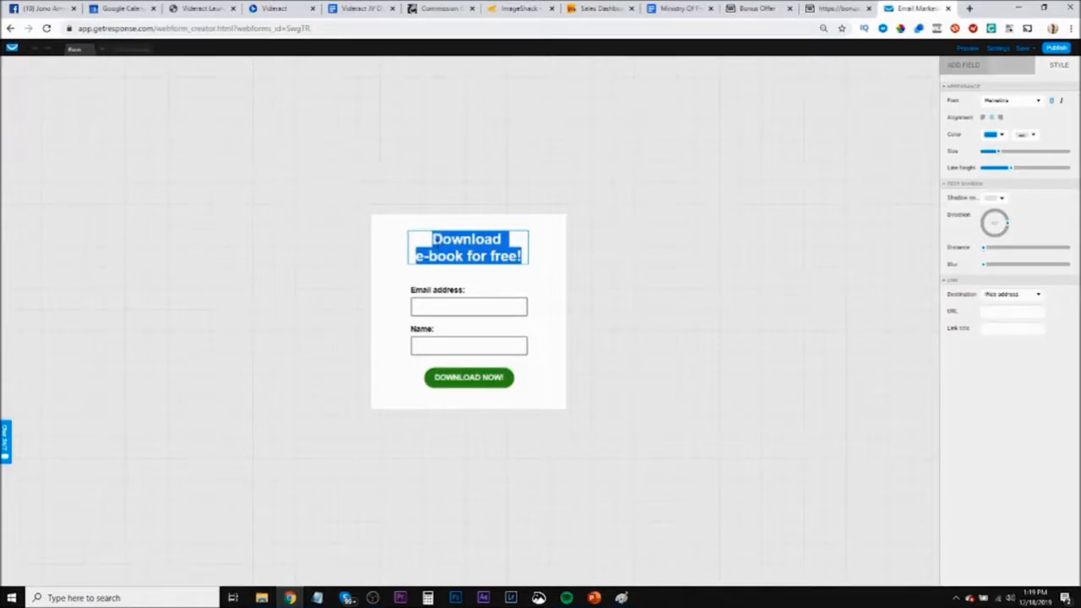
type("Wher")
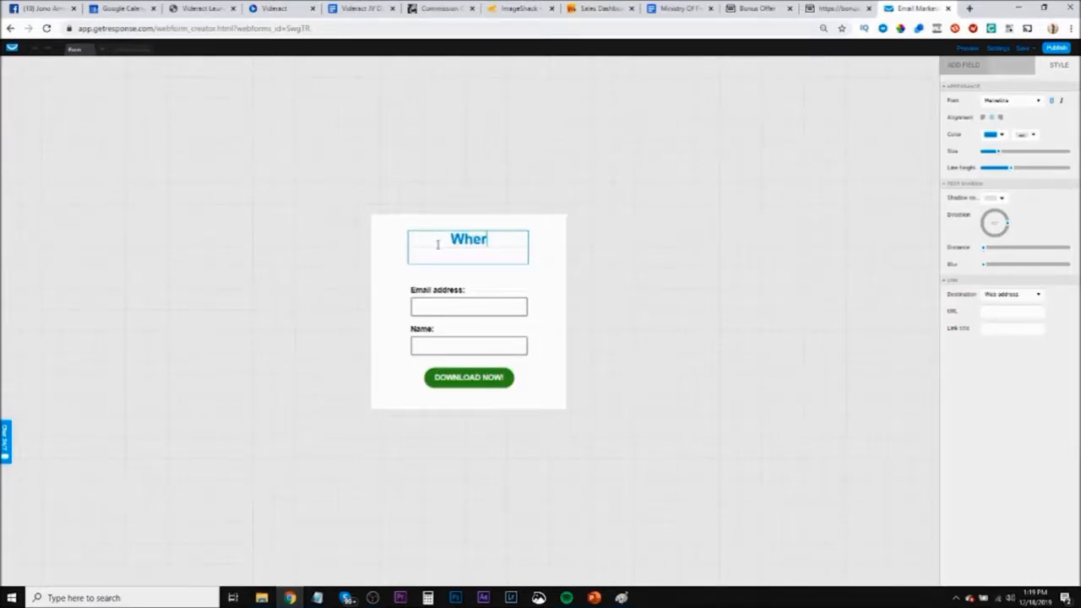
type("e Do I")
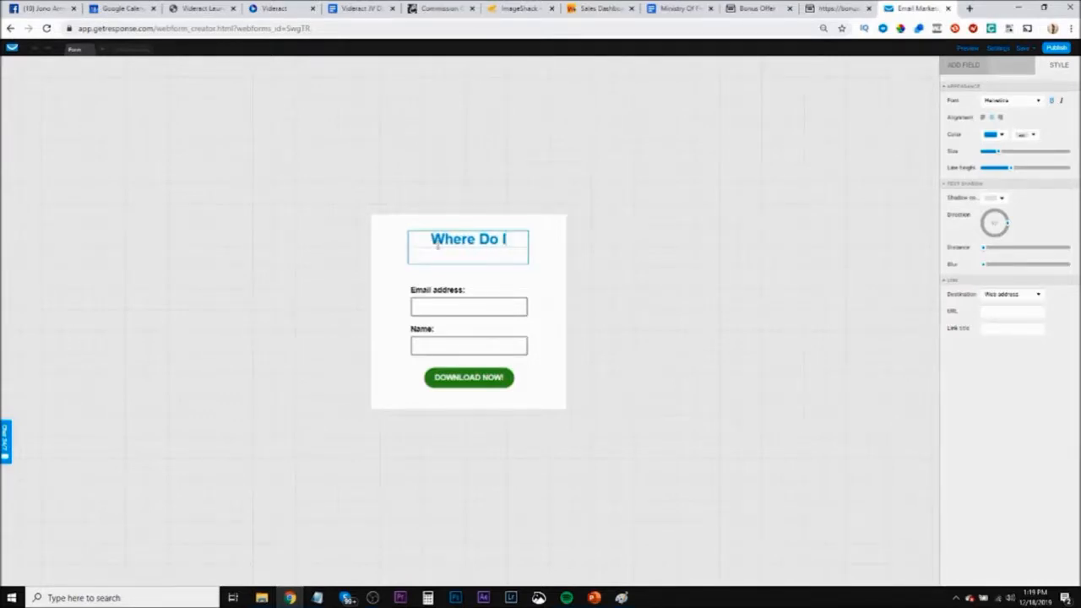
type(" Send You")
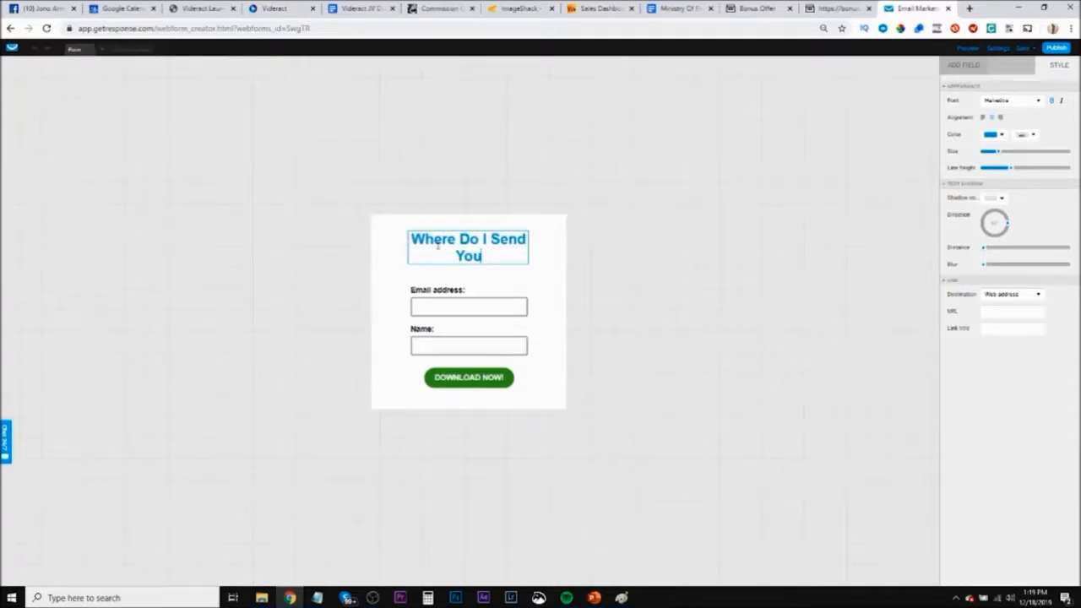
type("r Bonuses?")
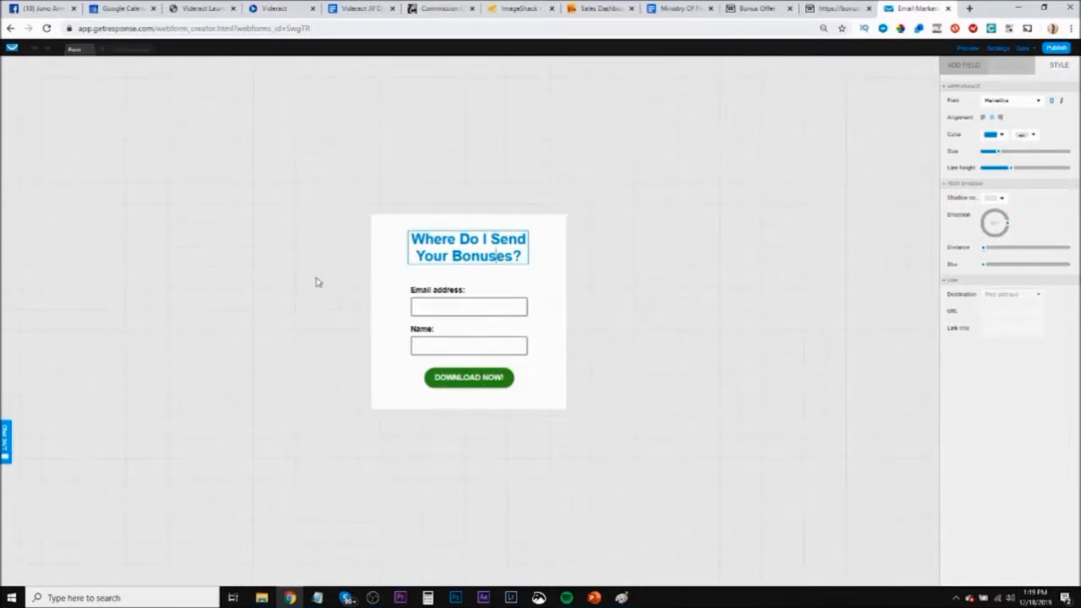
Open the form settings and rename the form "Vidreact"
left_click(999, 51)
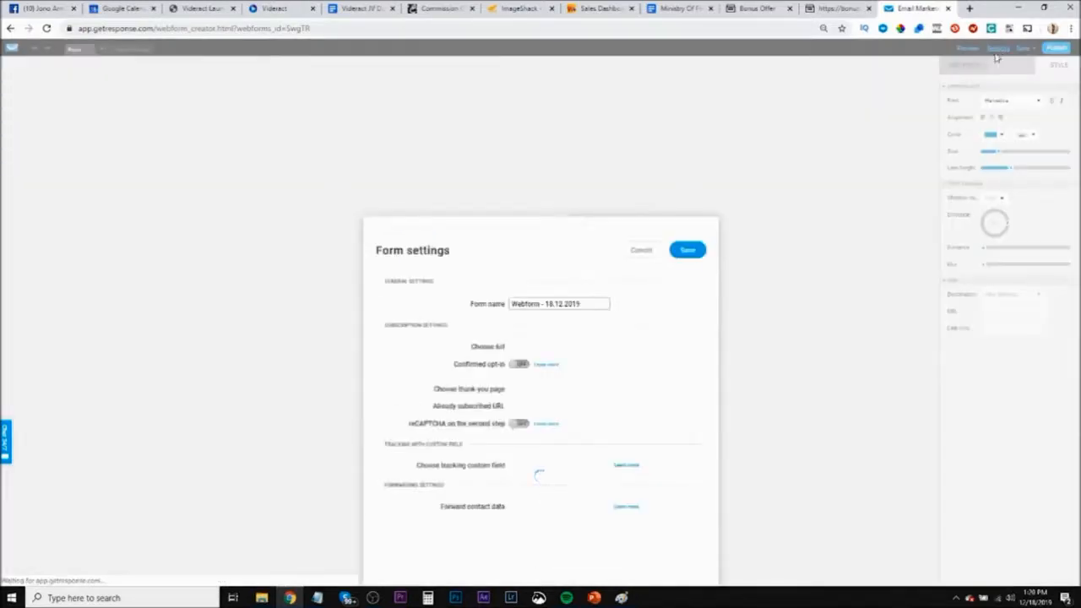
double_click(584, 140)
triple_click(584, 140)
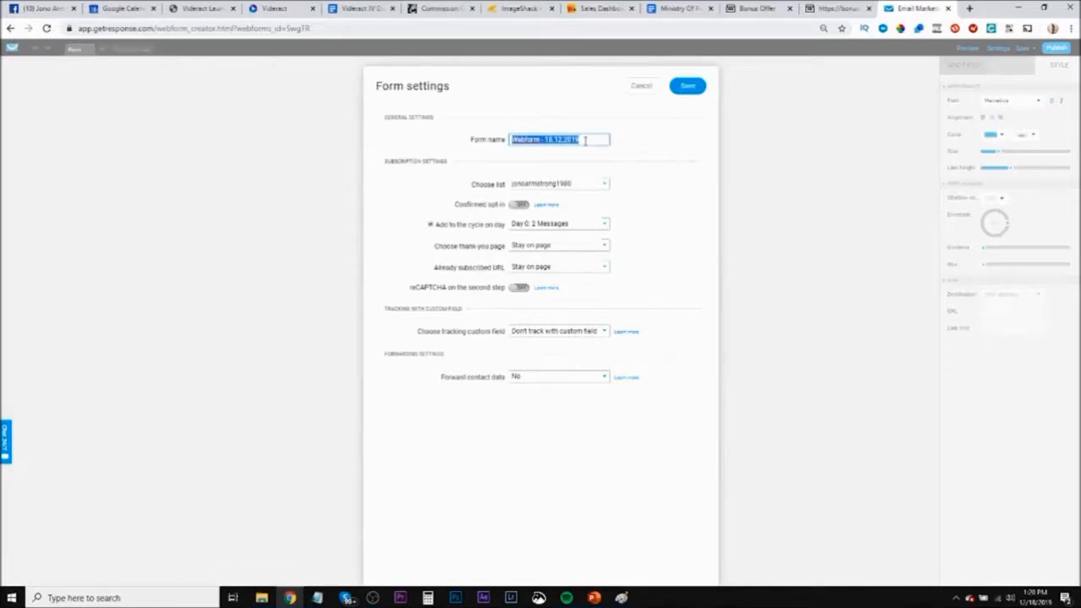
type("Videract")
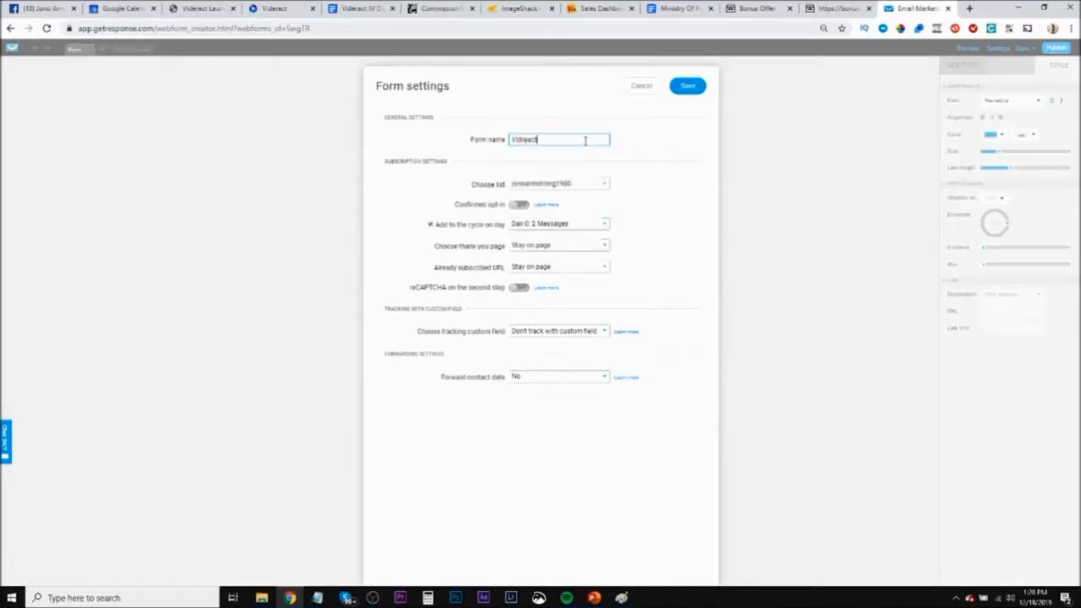
Assign the form to the jvzoo_warriorplus_buyers list and set its thank-you page to Custom
left_click(551, 184)
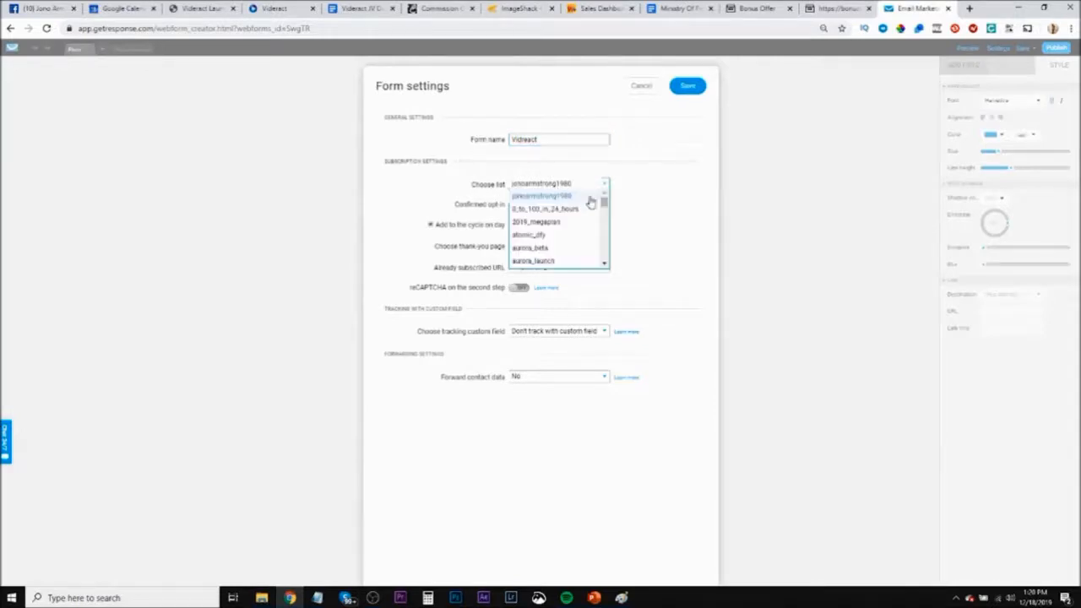
left_click_drag(604, 203, 604, 232)
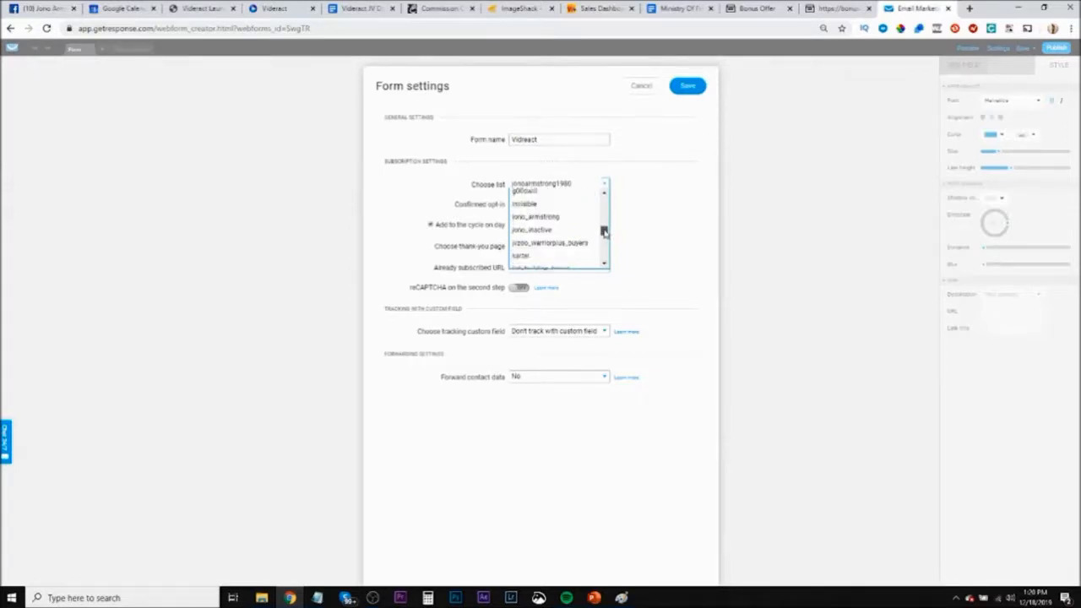
left_click(561, 244)
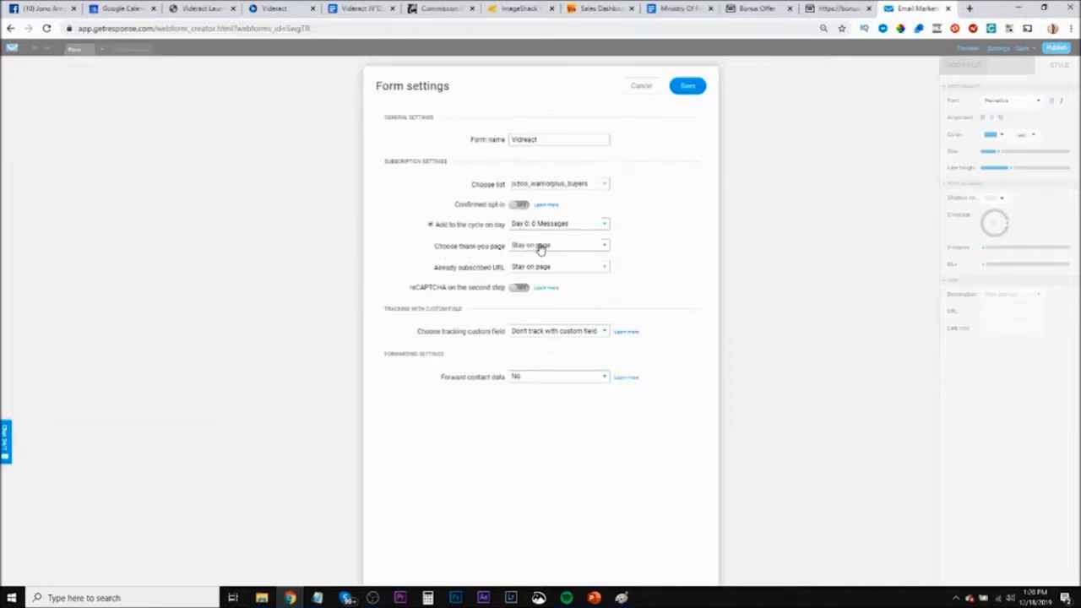
left_click(540, 247)
left_click(535, 286)
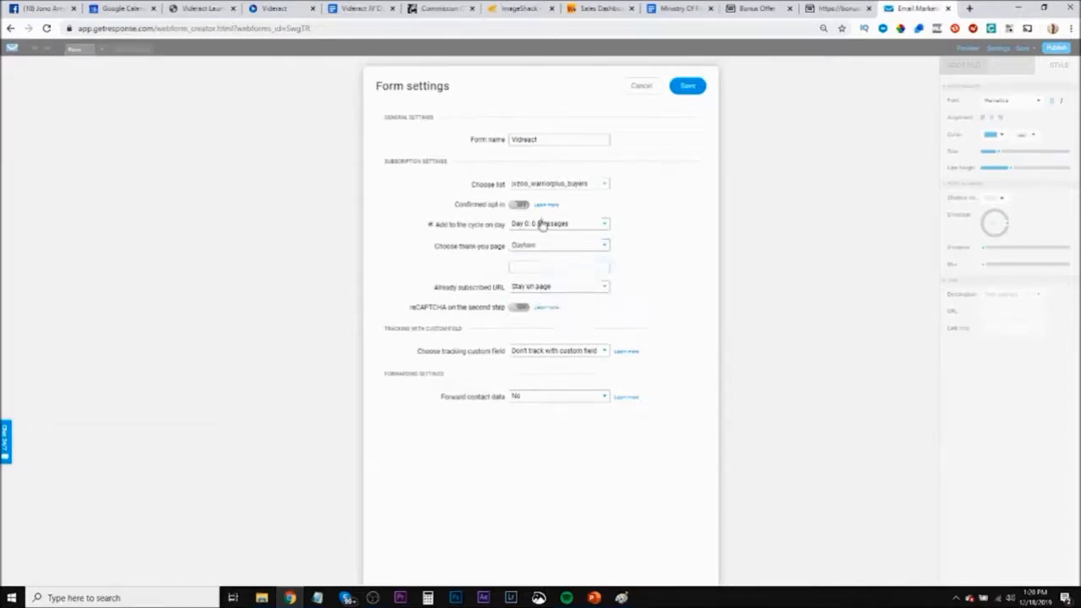
In Commission Gorilla, get the page links for the Videract bonus page and copy its hosted TY page URL
left_click(436, 8)
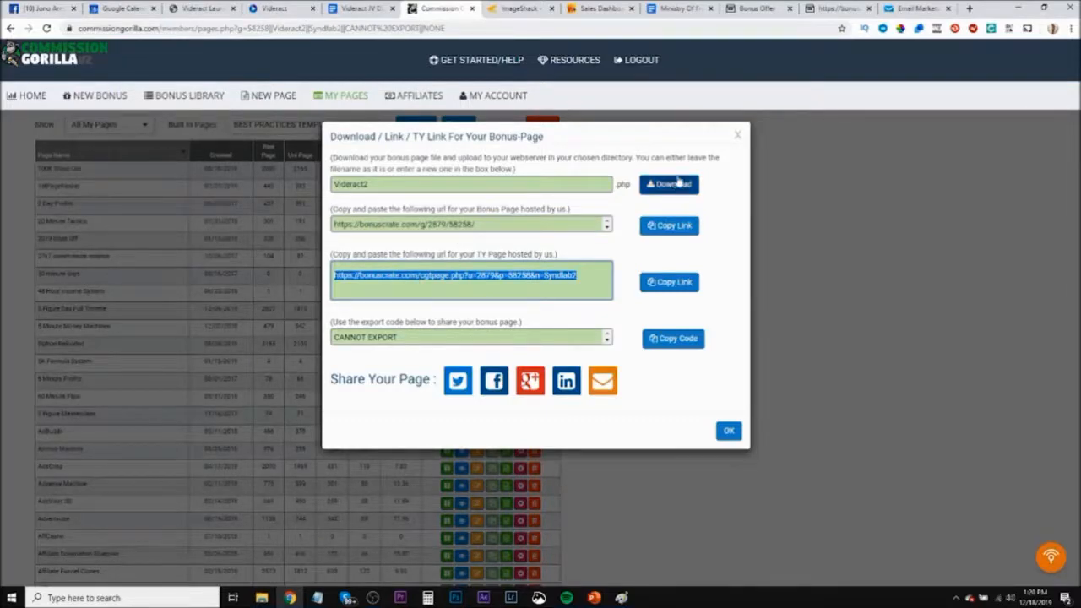
left_click(737, 135)
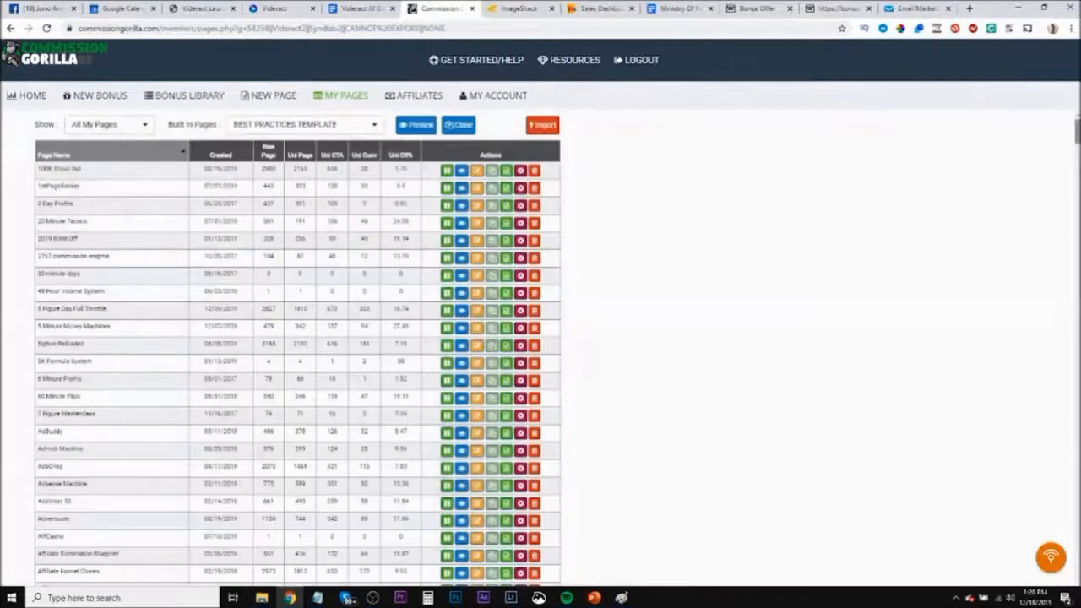
scroll(380, 104, "down", 15)
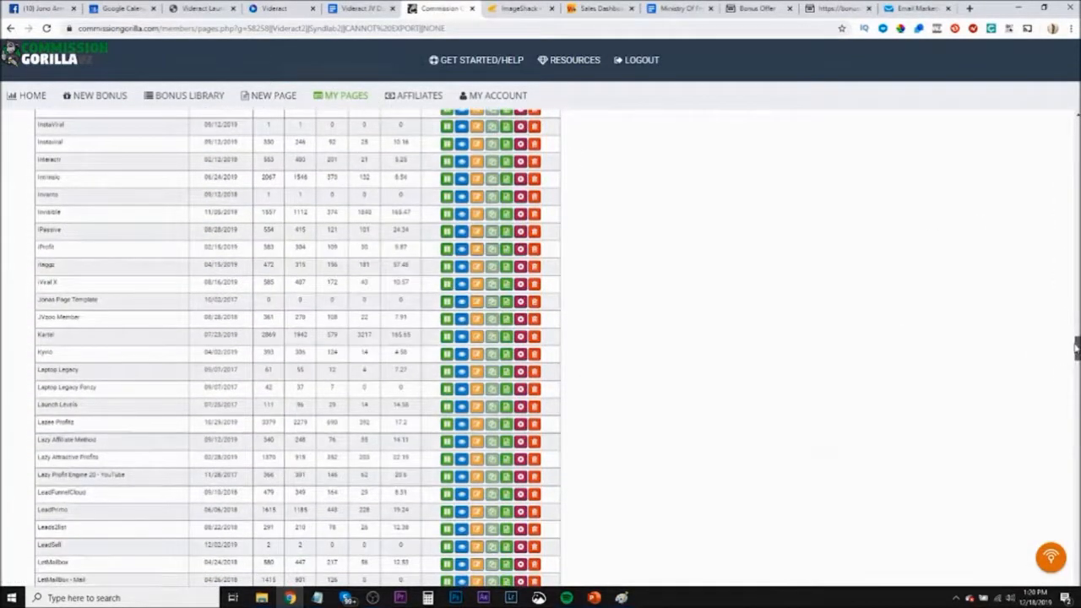
scroll(380, 104, "down", 5)
scroll(298, 351, "down", 15)
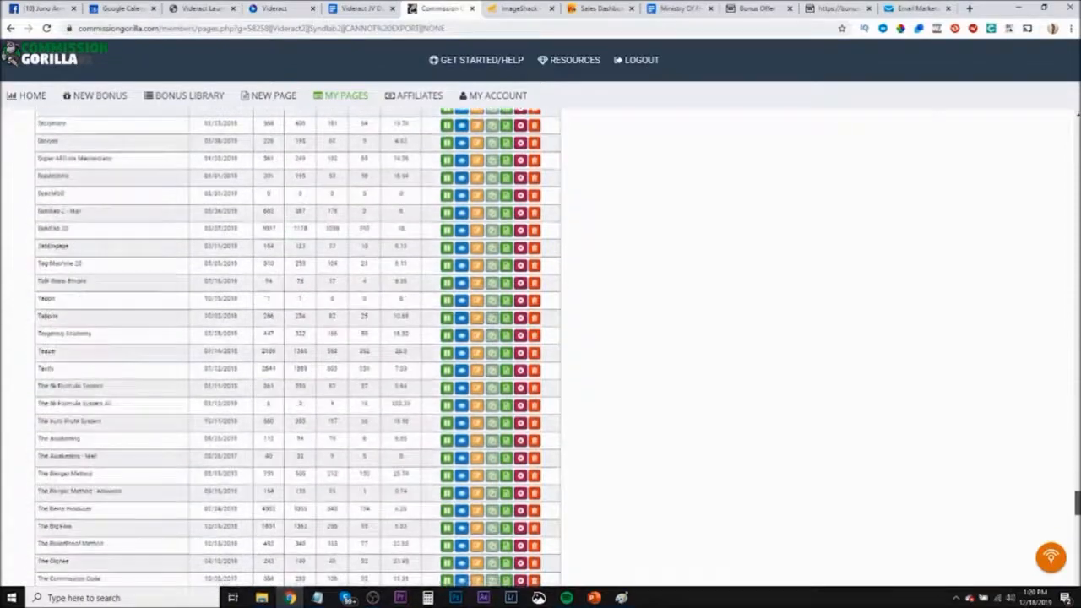
scroll(297, 350, "down", 15)
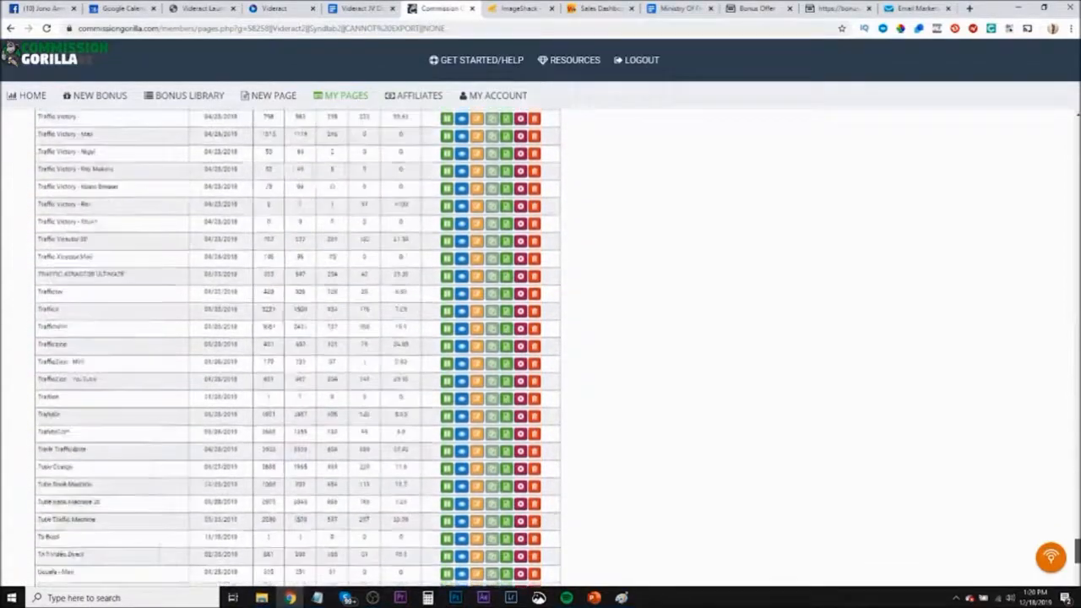
scroll(145, 313, "down", 5)
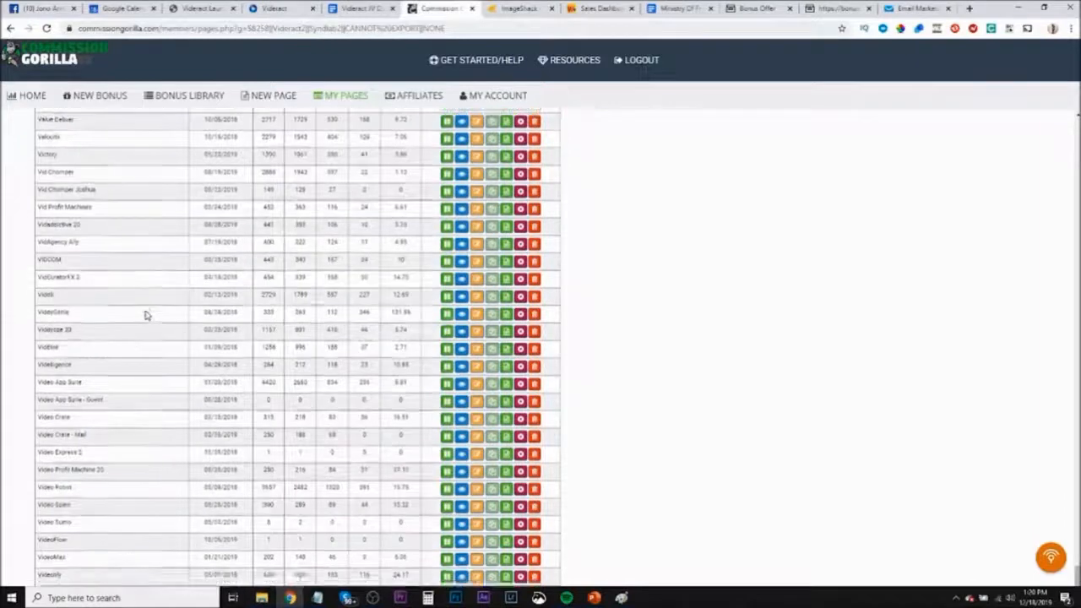
scroll(118, 370, "down", 5)
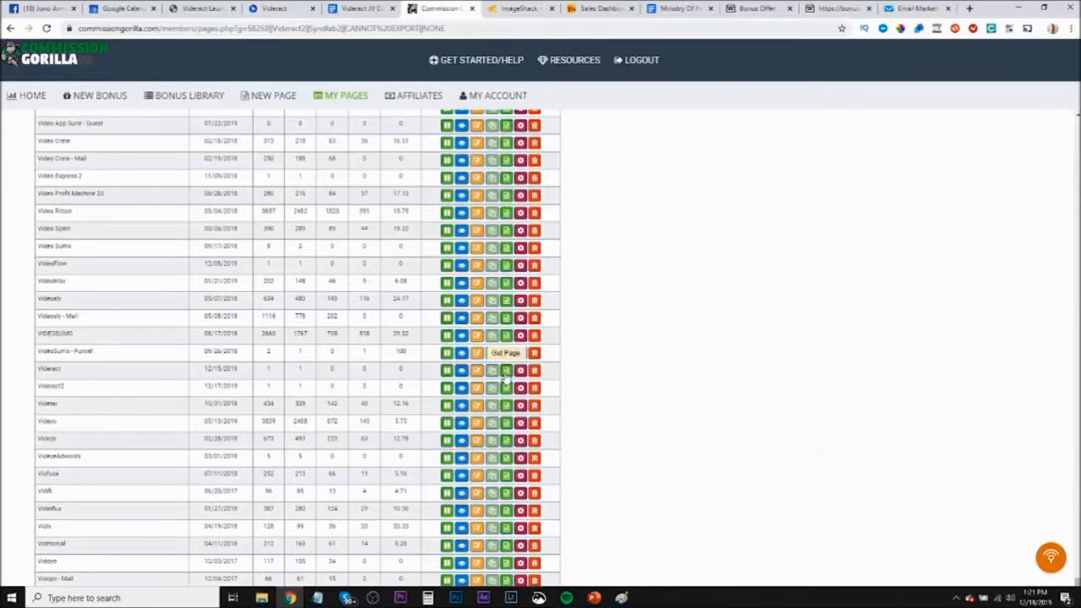
left_click(505, 375)
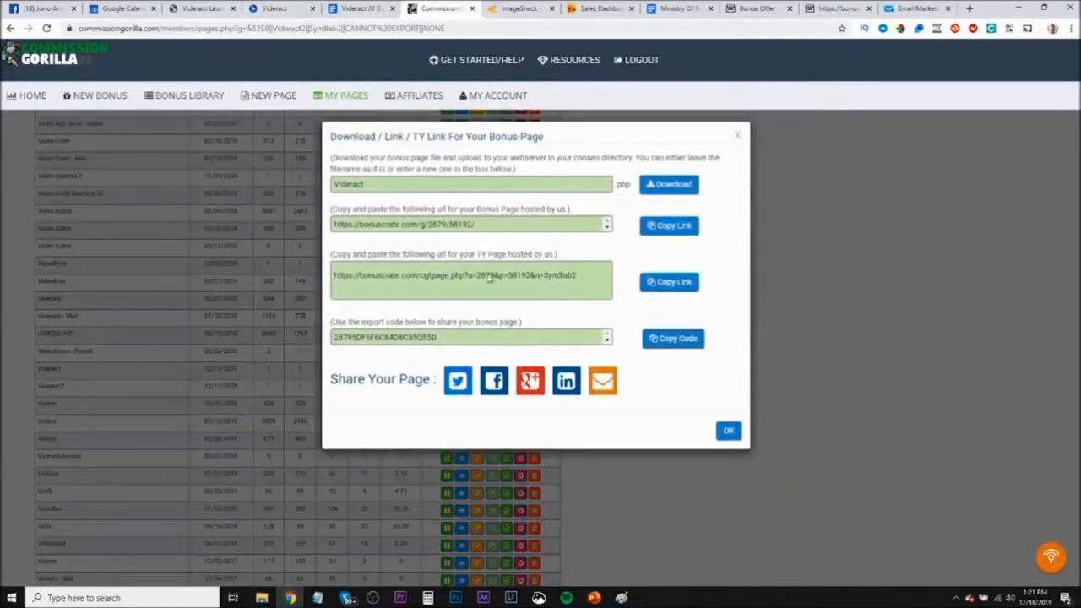
left_click(452, 279)
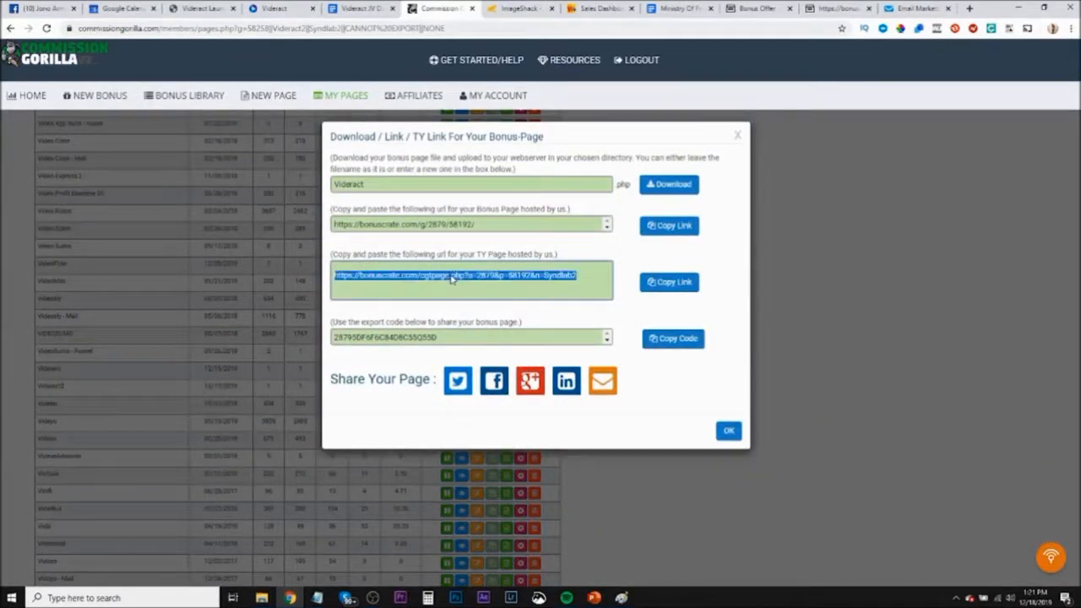
right_click(384, 280)
left_click(392, 289)
Back in GetResponse, paste the copied TY page link as the form's custom thank-you page URL
left_click(917, 8)
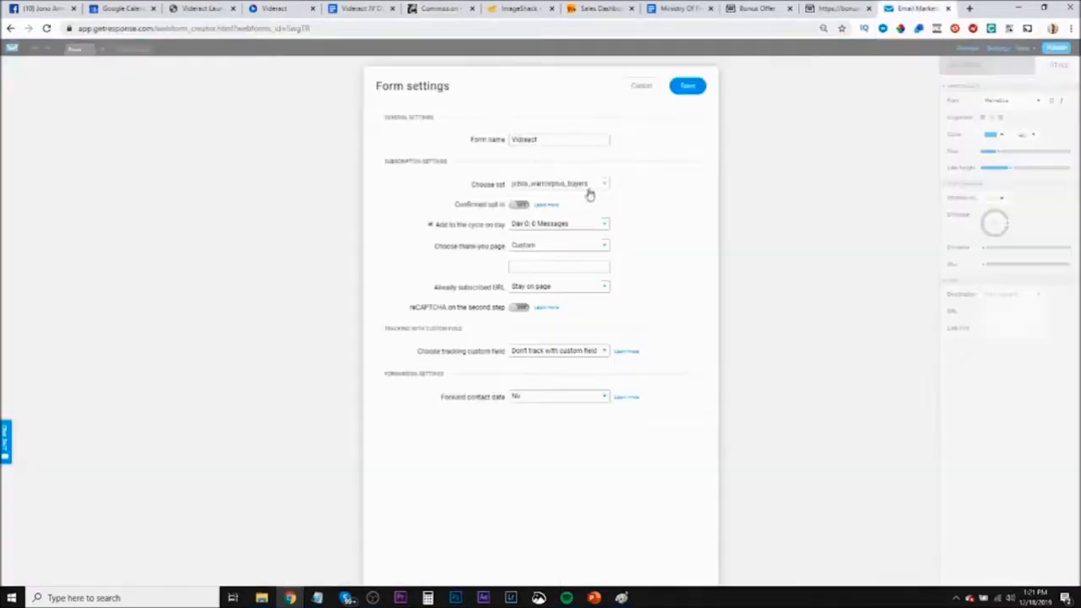
left_click(521, 267)
right_click(524, 268)
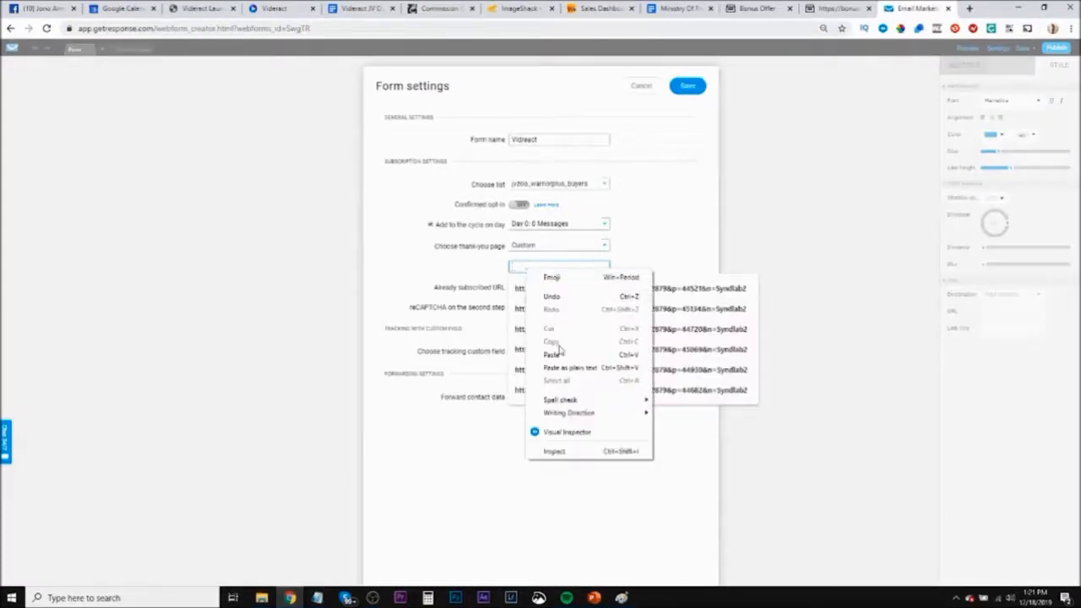
left_click(554, 354)
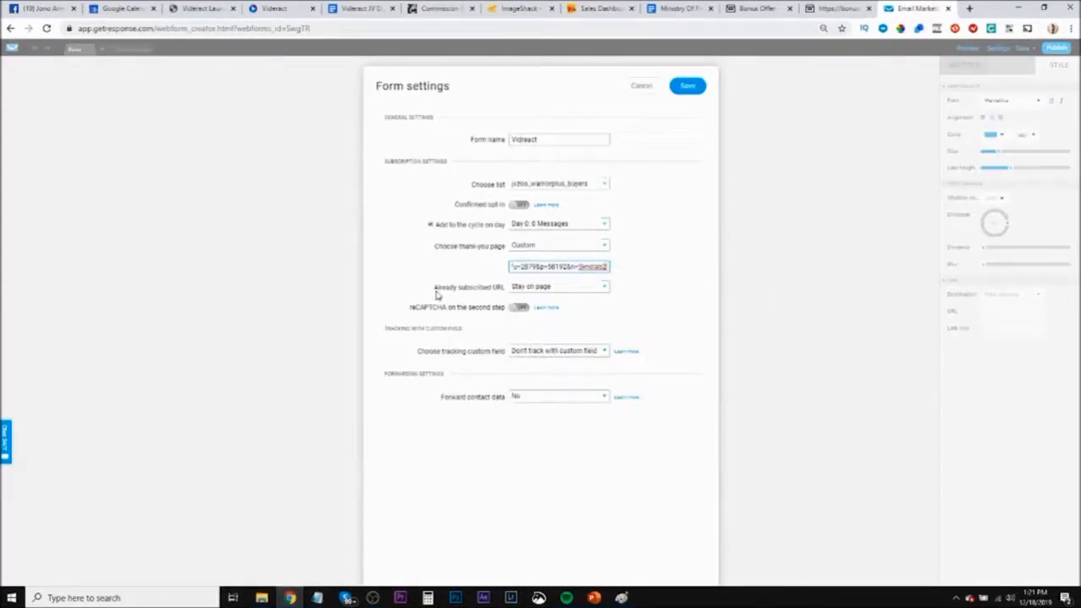
Set the already subscribed URL to Custom with the same TY page link and save the form settings
left_click(547, 291)
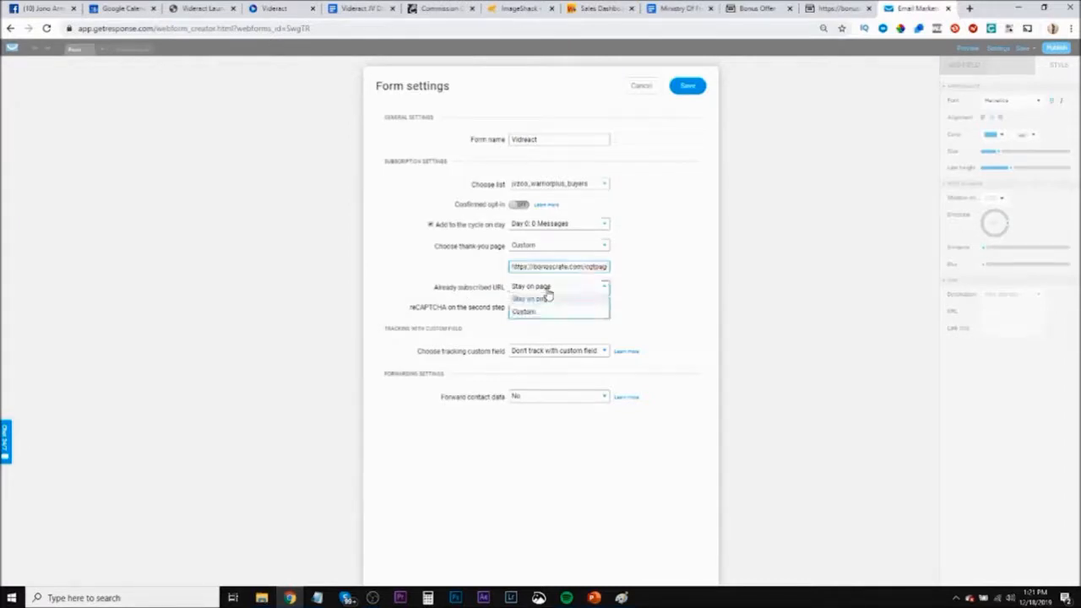
left_click(520, 313)
left_click(534, 308)
key("ctrl+v")
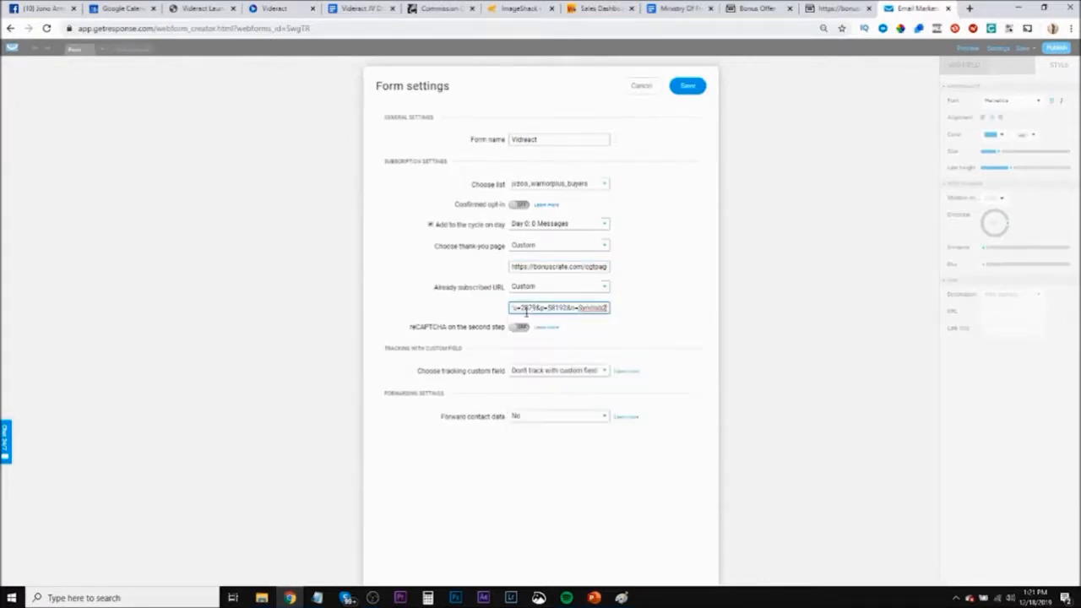
left_click(689, 88)
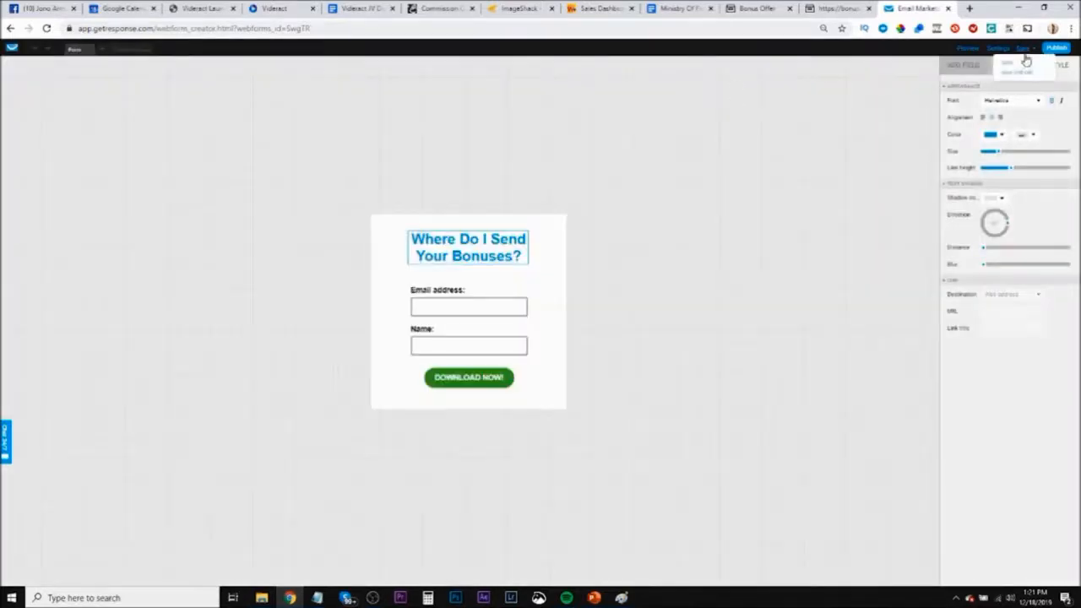
Publish the form with GetResponse hosting and select the hosted form link
left_click(1055, 50)
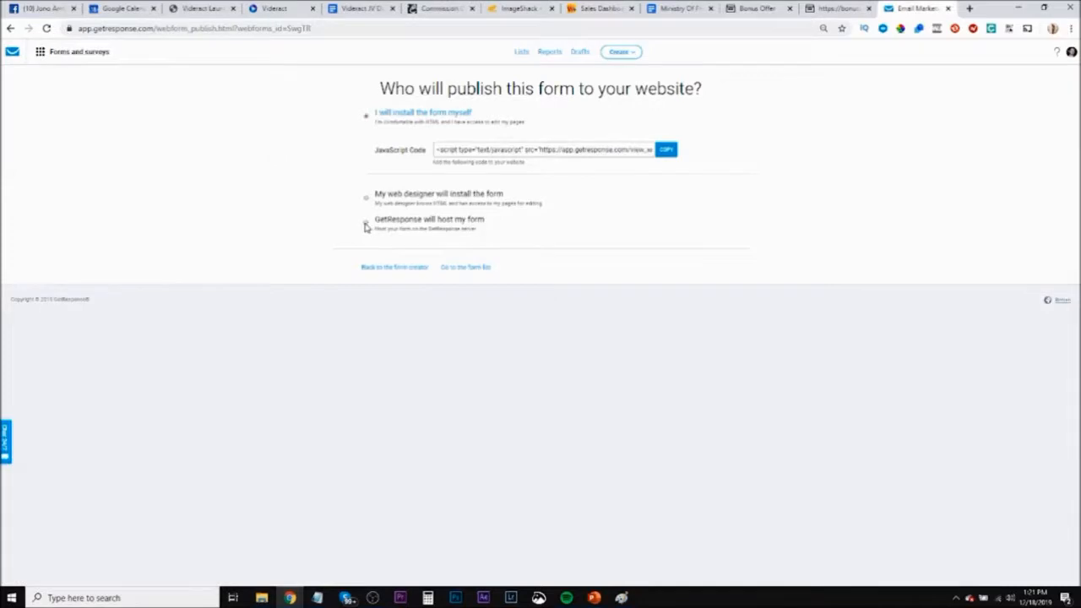
left_click(365, 225)
triple_click(477, 194)
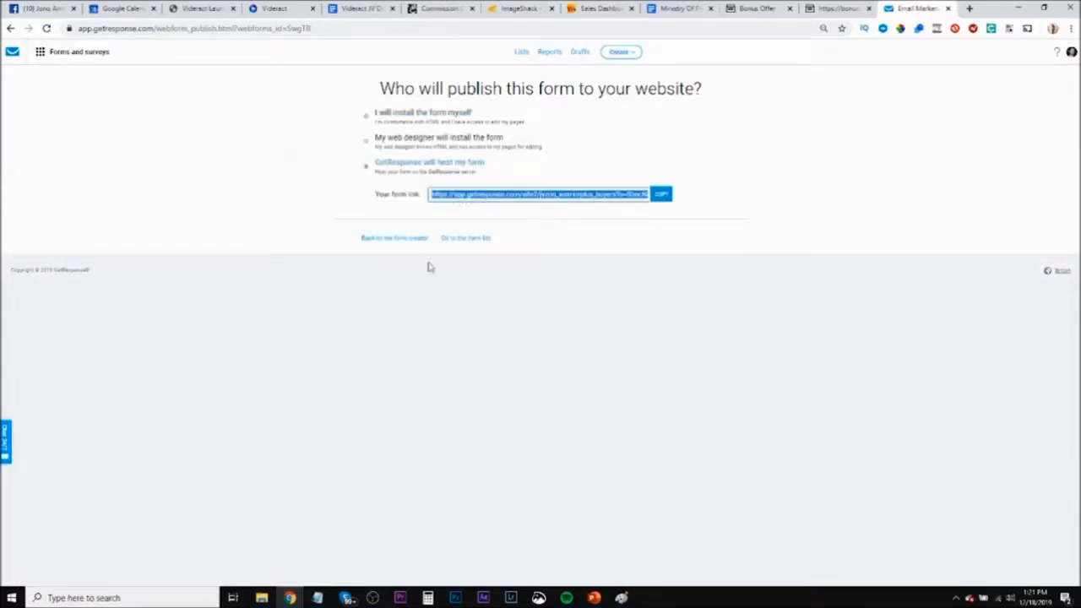
Open the hosted form link in a new tab and submit a test name and e-mail address to reach the bonus download page
left_click(969, 9)
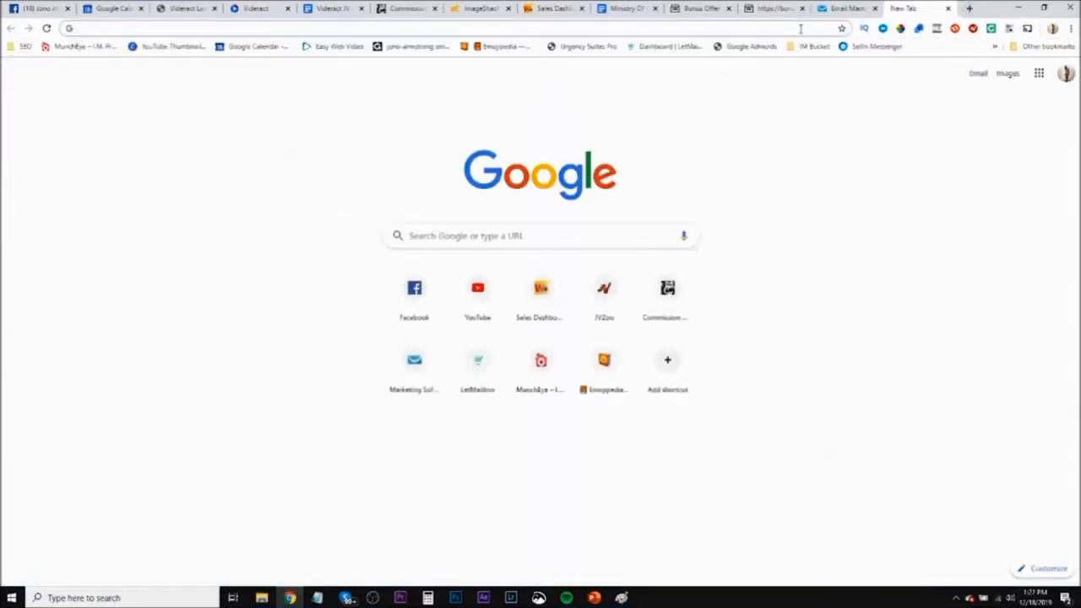
key("ctrl+v")
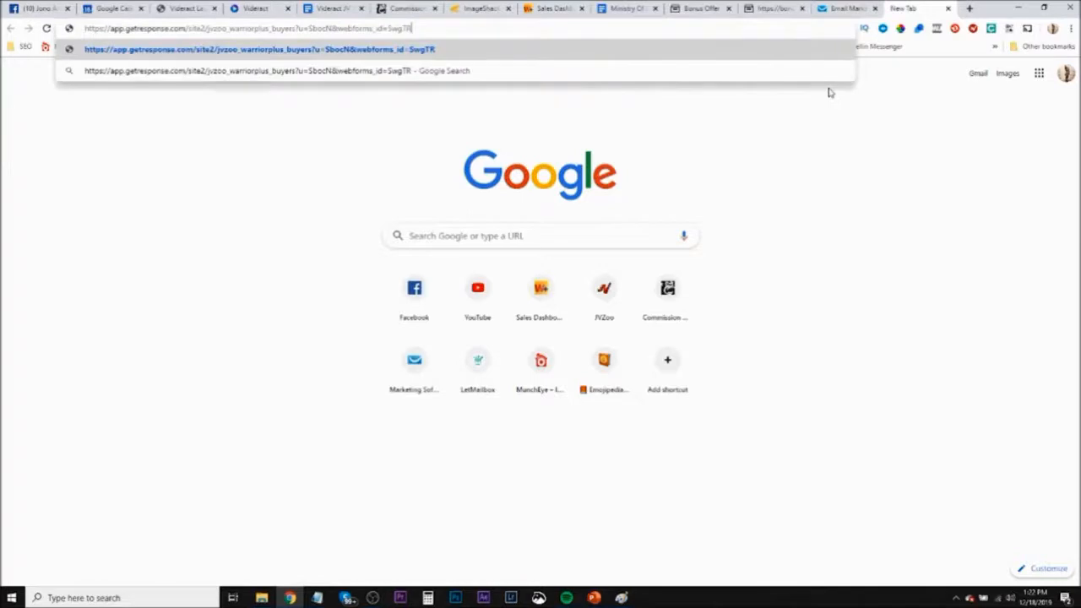
key("Return")
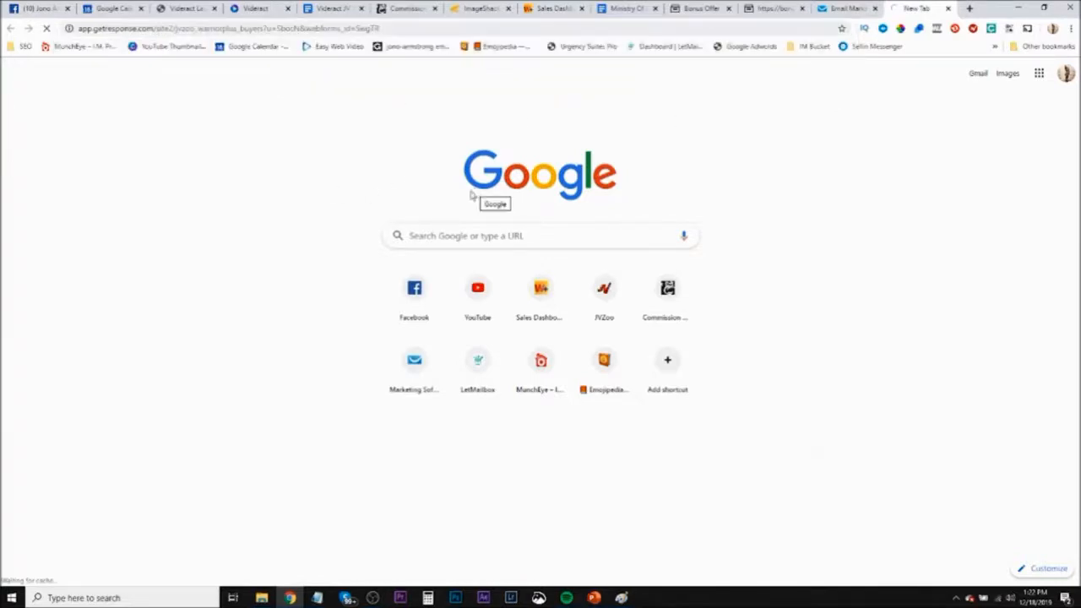
left_click(501, 302)
left_click(519, 338)
left_click(524, 347)
left_click(519, 369)
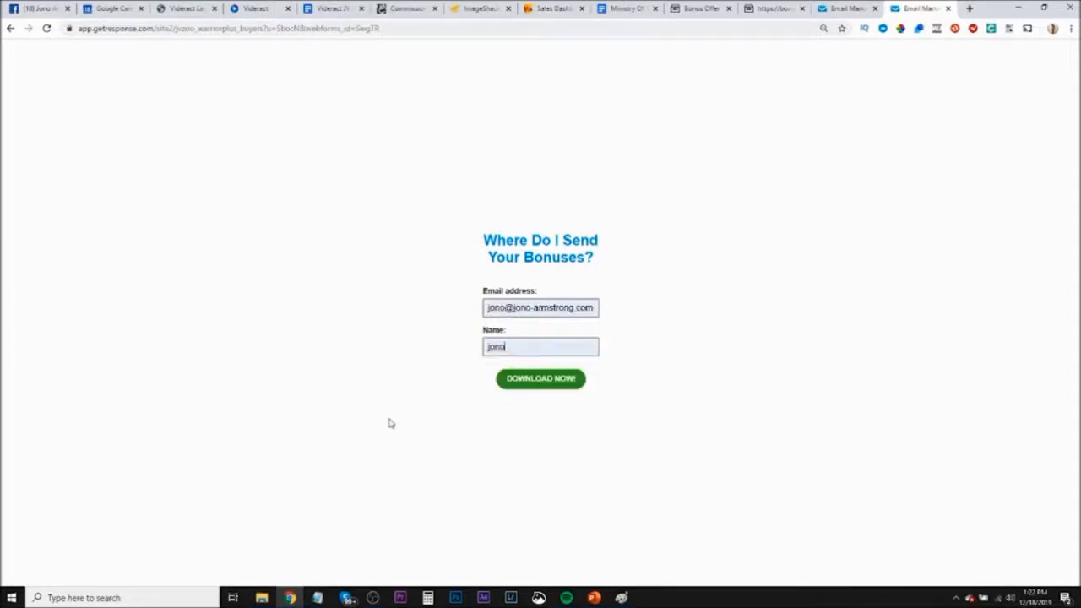
left_click(548, 383)
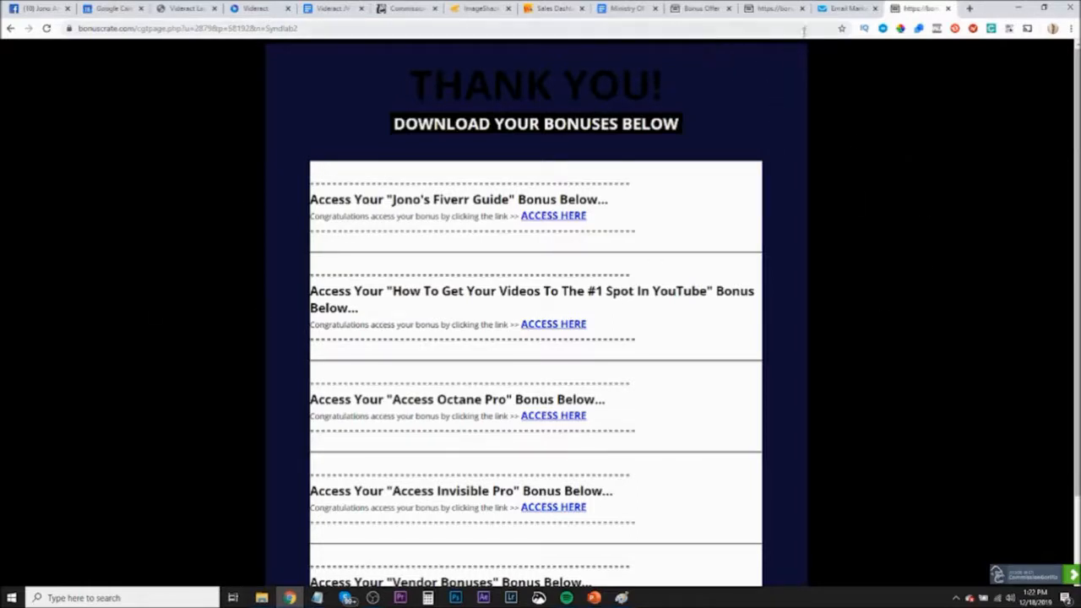
Close the test page and copy the hosted form link from the publishing page
left_click(948, 7)
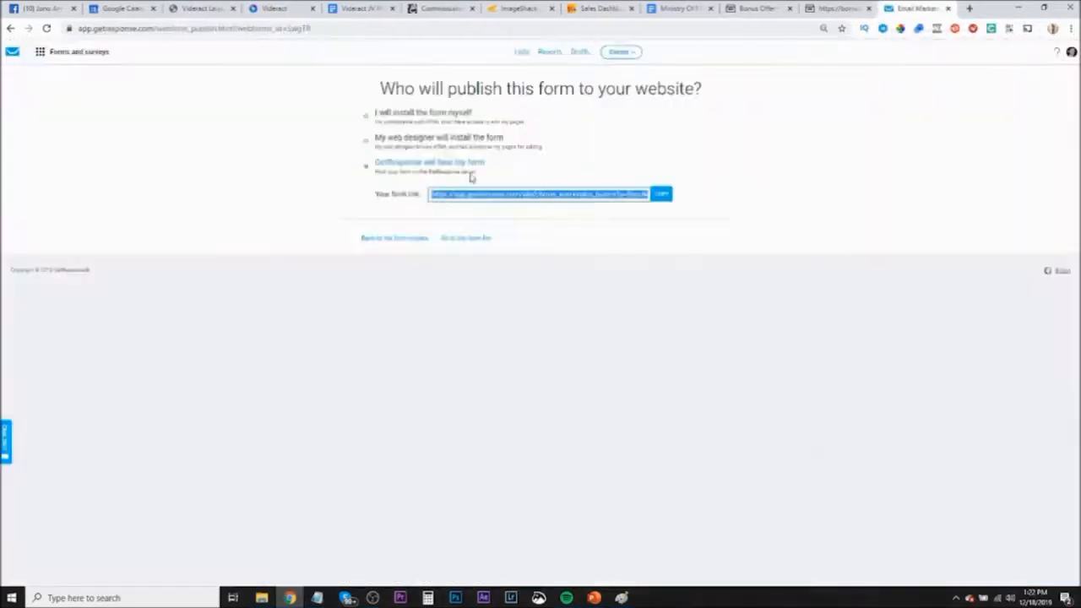
right_click(535, 194)
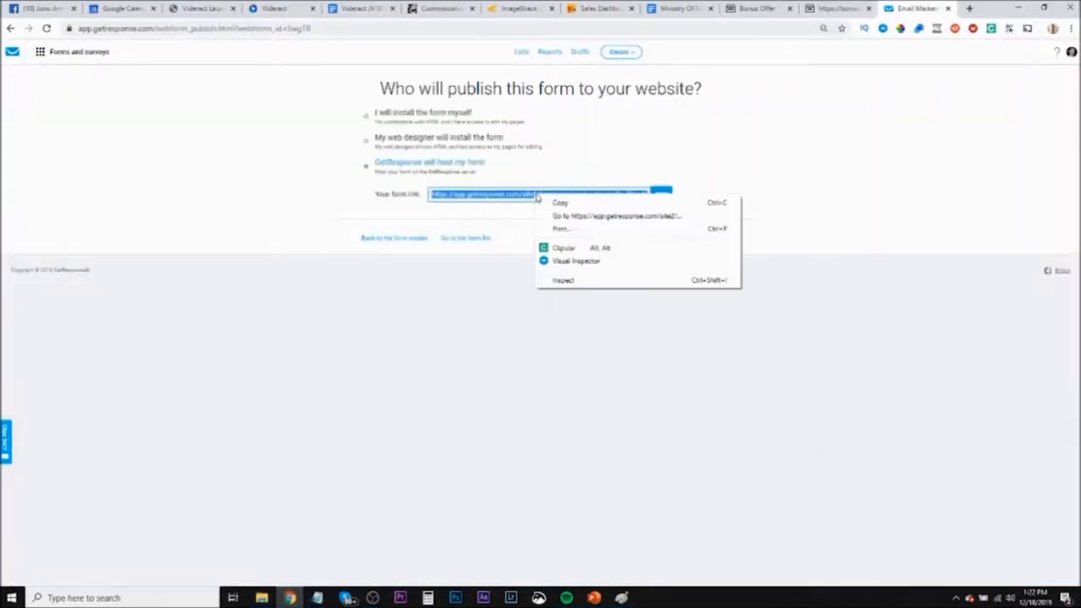
left_click(557, 203)
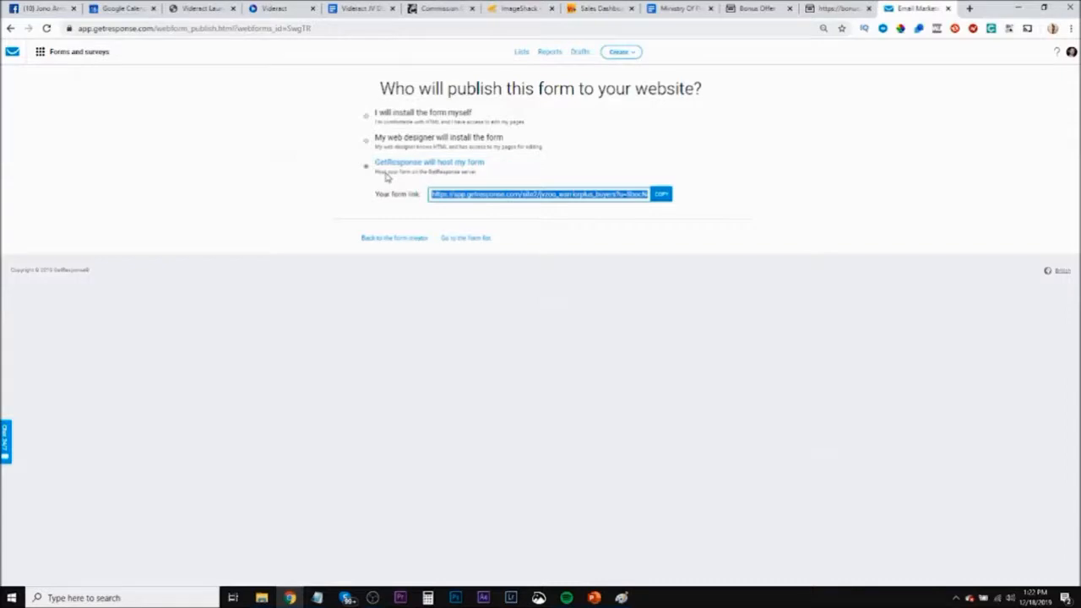
In Google Calendar, close the DFY Profitz details and open the JV page from the December 27 WP Spin Magic event
left_click(125, 9)
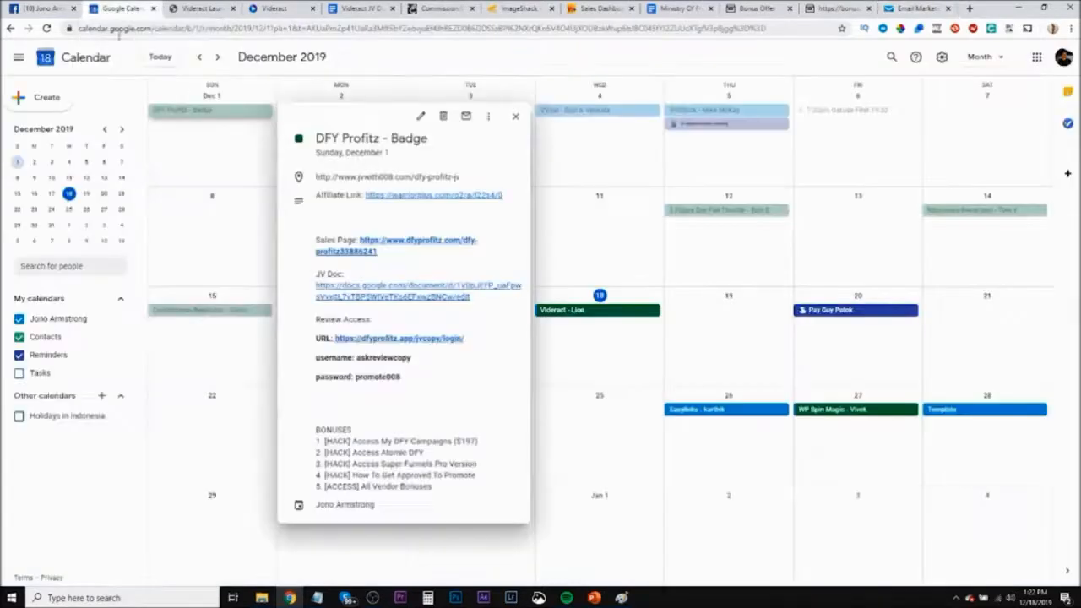
left_click(515, 116)
left_click(867, 411)
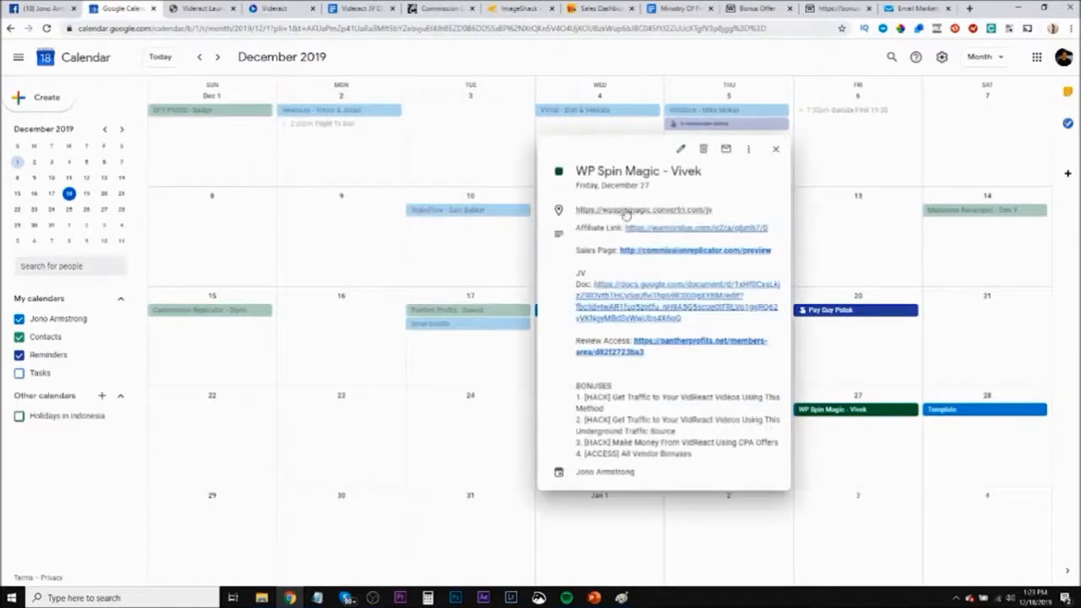
left_click(625, 211)
Check the WP Spin Magic affiliate offer through its Grab My Link page, then close both pages and return to the calendar event
left_click(316, 98)
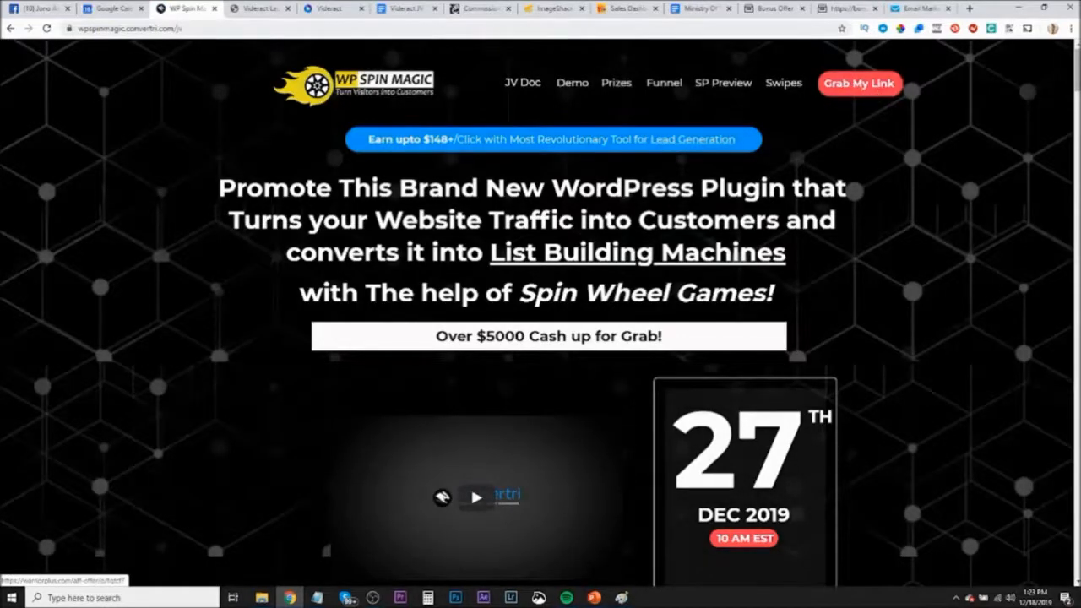
left_click(855, 85)
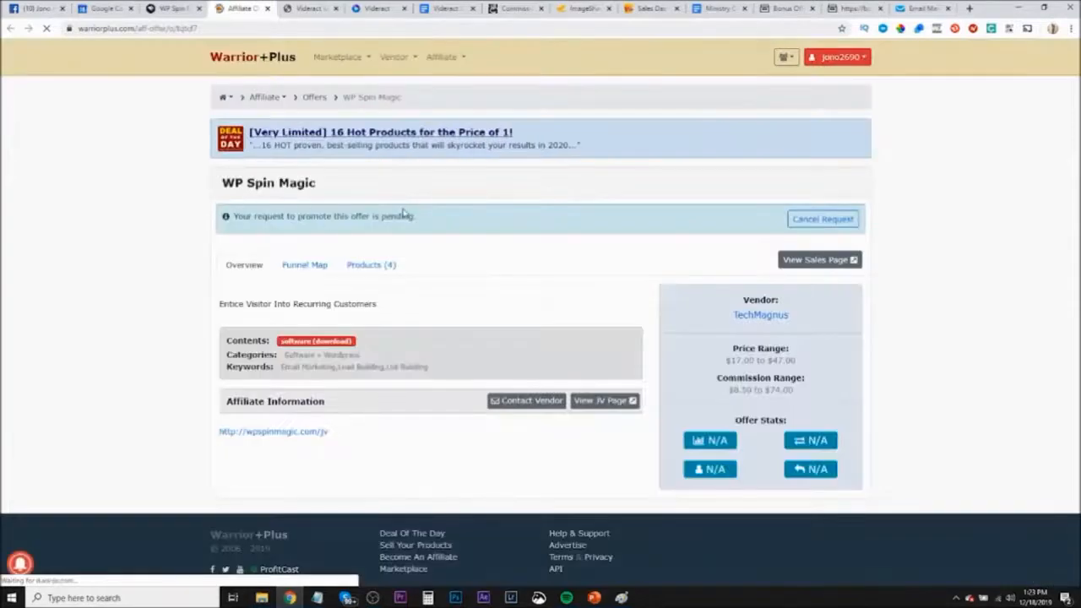
left_click(267, 9)
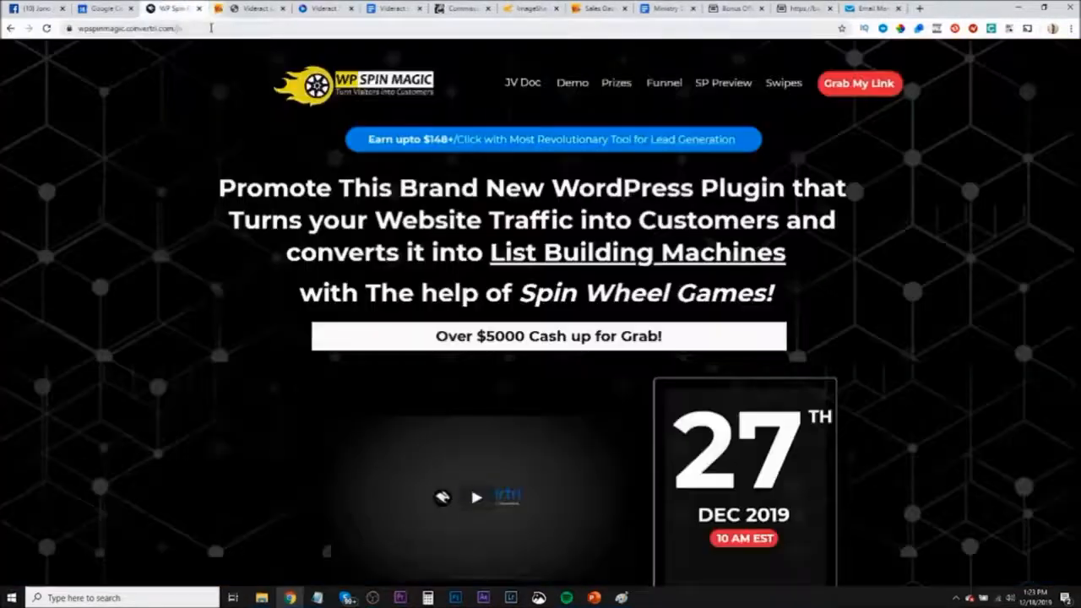
left_click(199, 9)
left_click(109, 8)
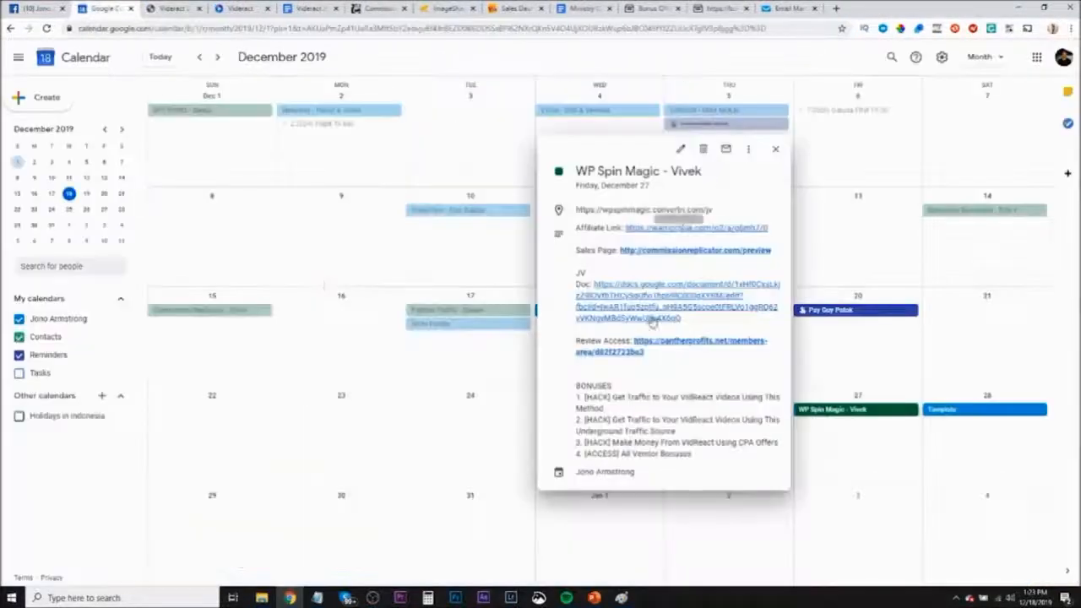
Close the WP Spin Magic details and open the Warrior+Plus affiliate offer through the JV page in the December 17 Panther Profits event
left_click(775, 149)
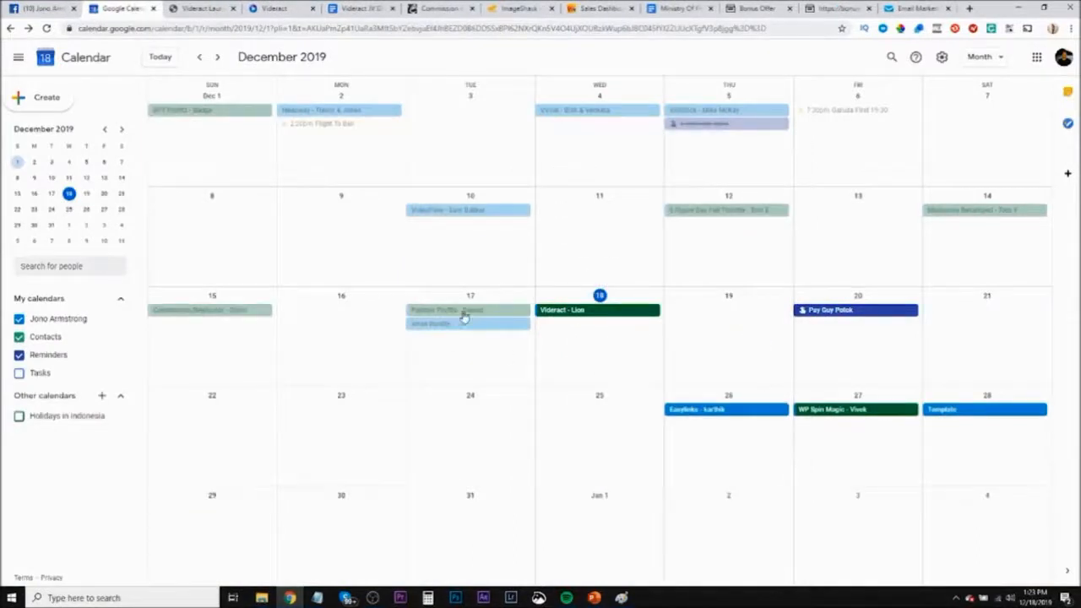
left_click(463, 313)
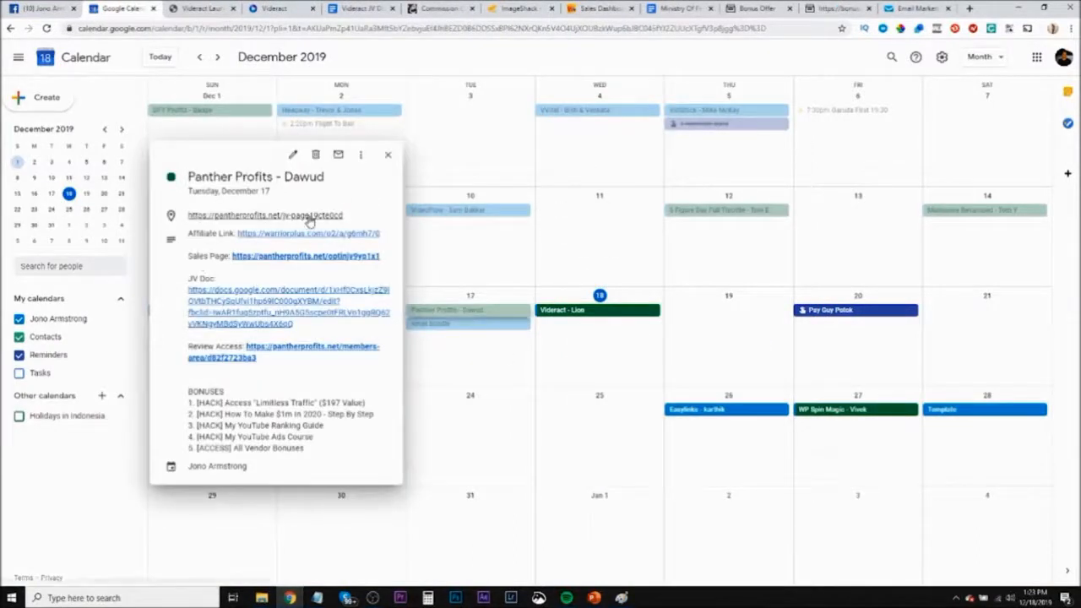
left_click(310, 218)
left_click(297, 96)
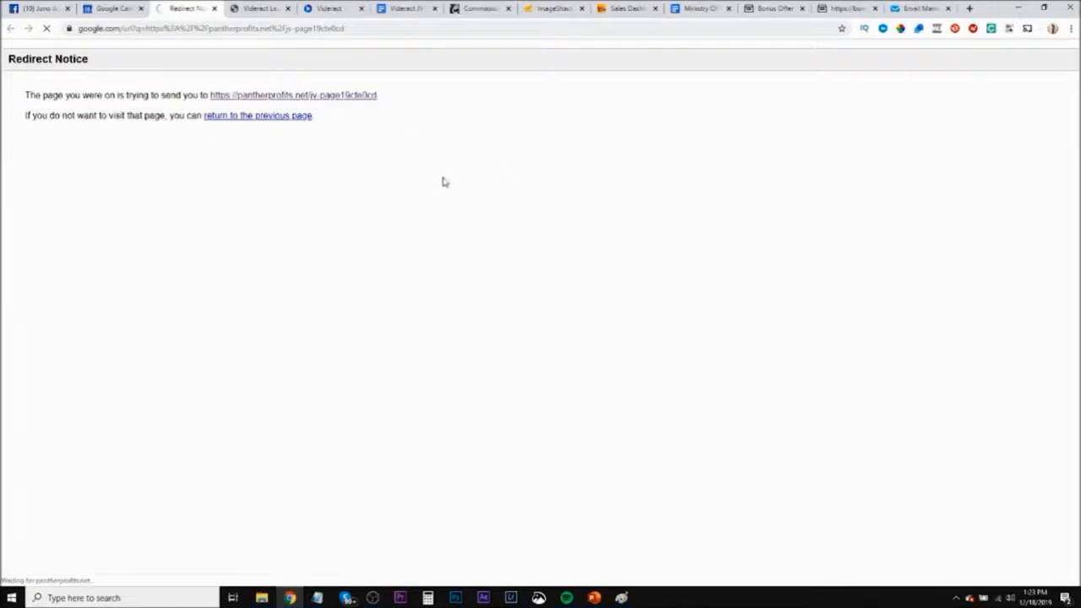
scroll(398, 191, "down", 5)
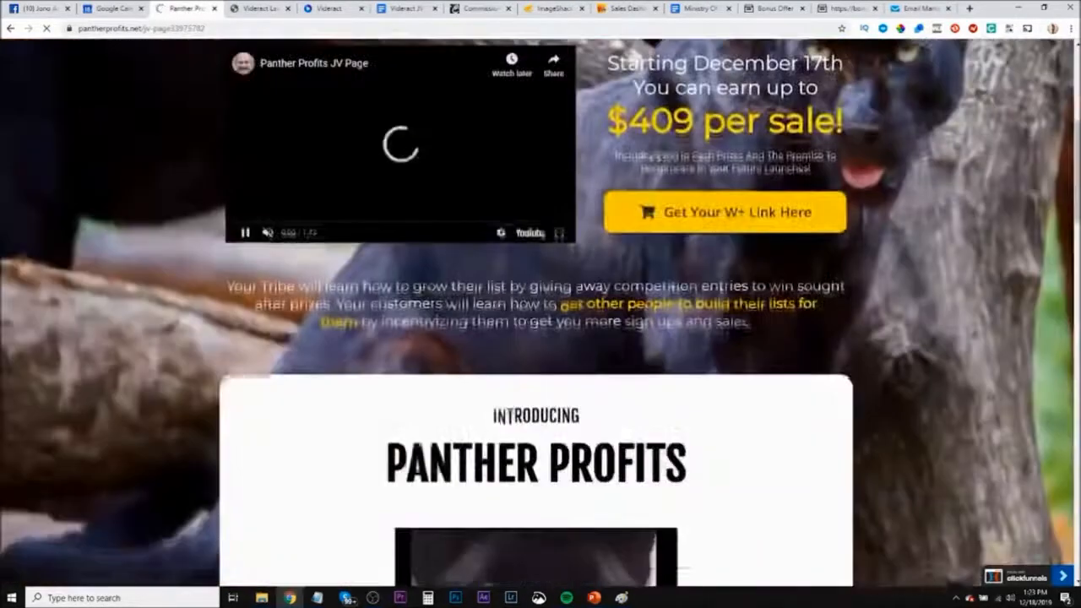
left_click(713, 213)
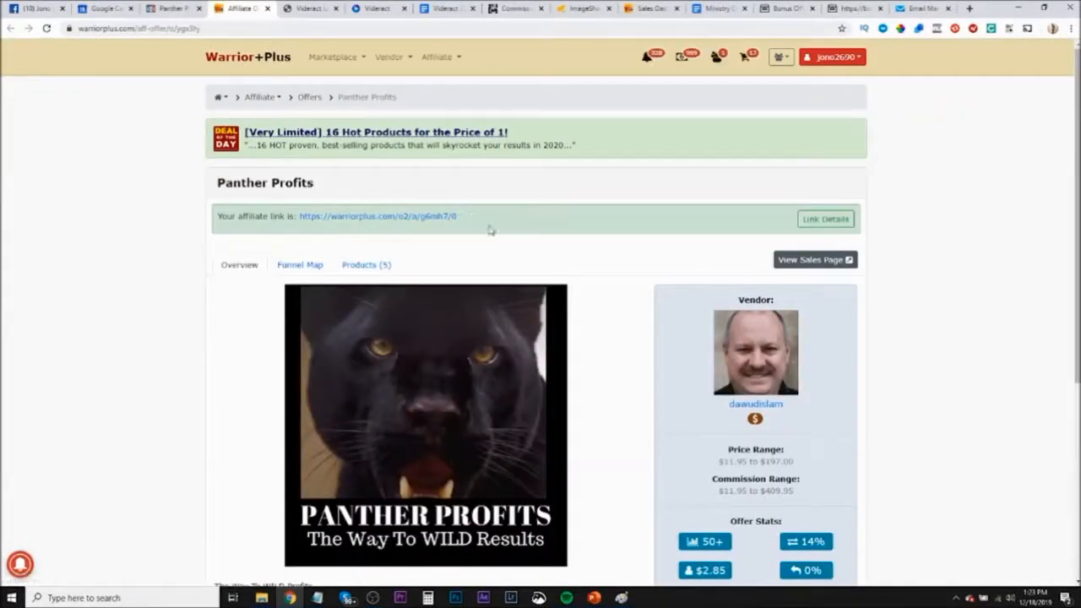
Check where the Buyer Bonus URL goes in the Panther Profits link details, referring back to the hosted form link in GetResponse
left_click(821, 221)
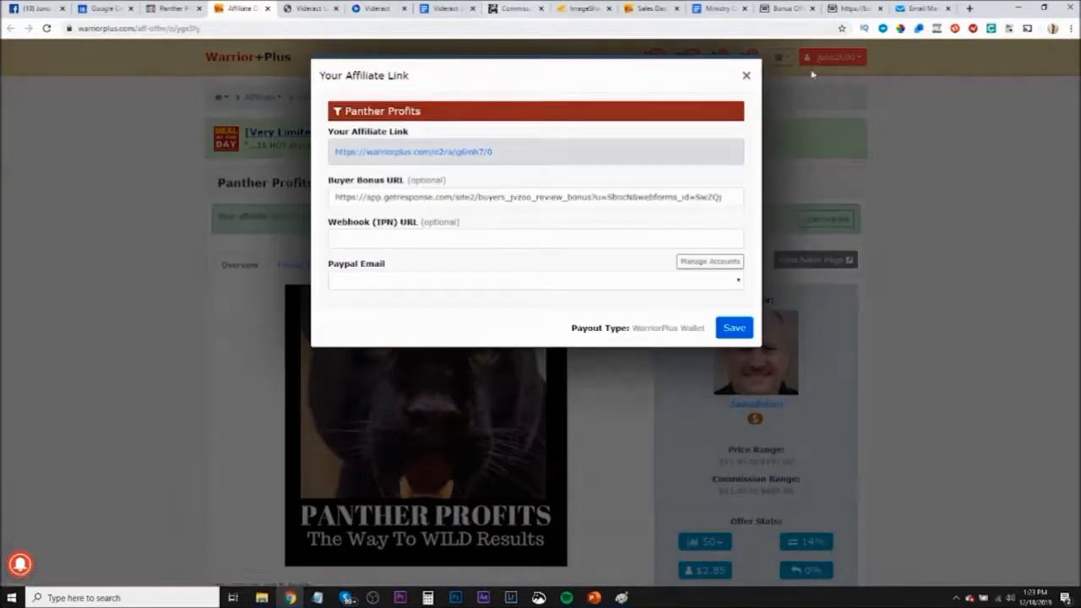
left_click(921, 9)
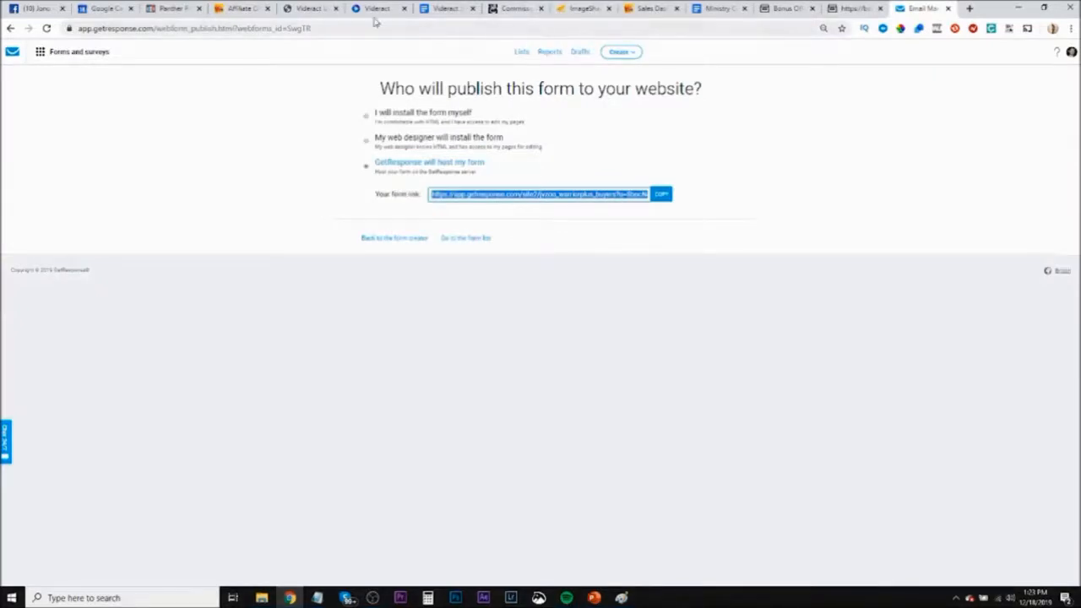
left_click(241, 9)
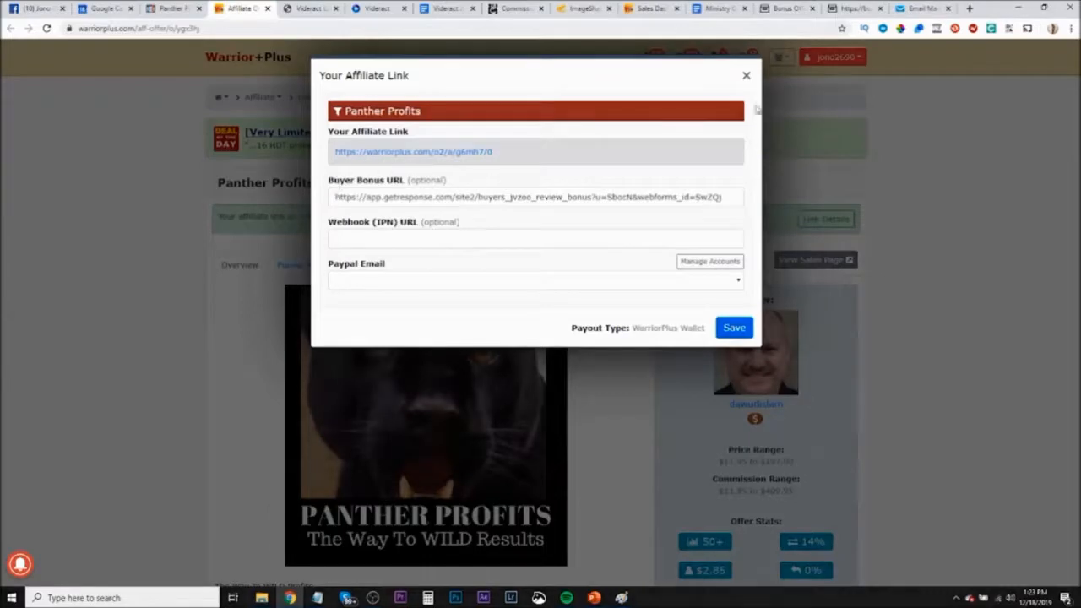
left_click(746, 76)
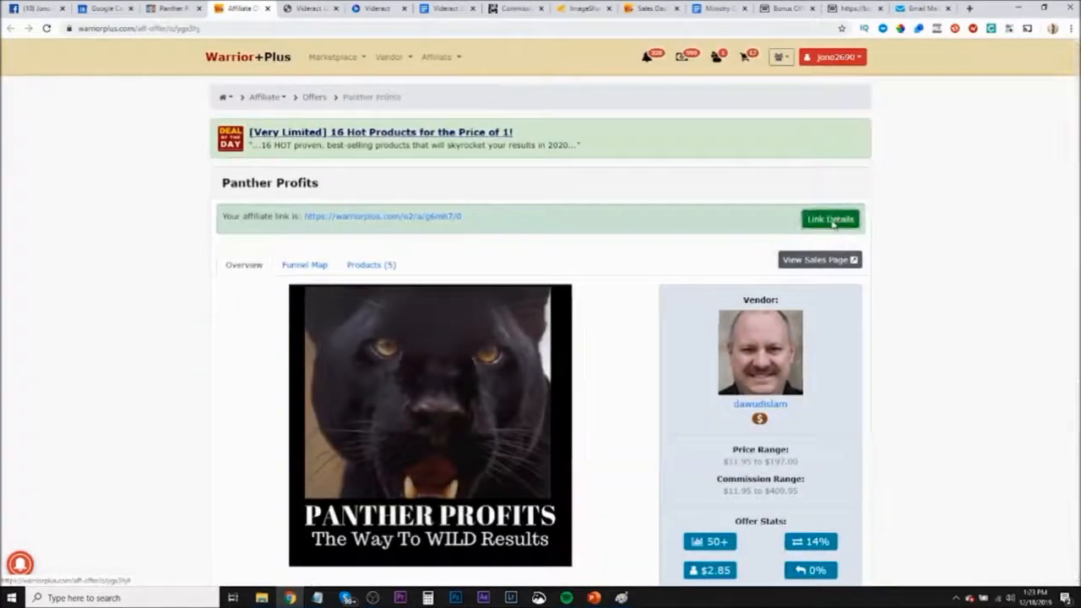
Reopen the Panther Profits link details, save the affiliate link options with their existing buyer bonus URL, and close the dialog
left_click(831, 220)
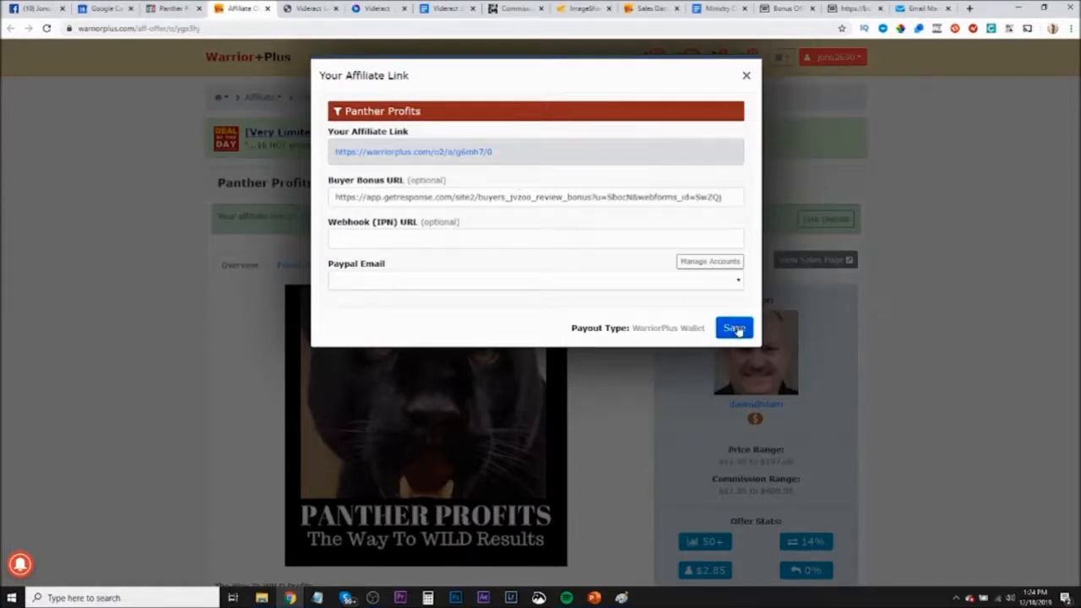
left_click(736, 328)
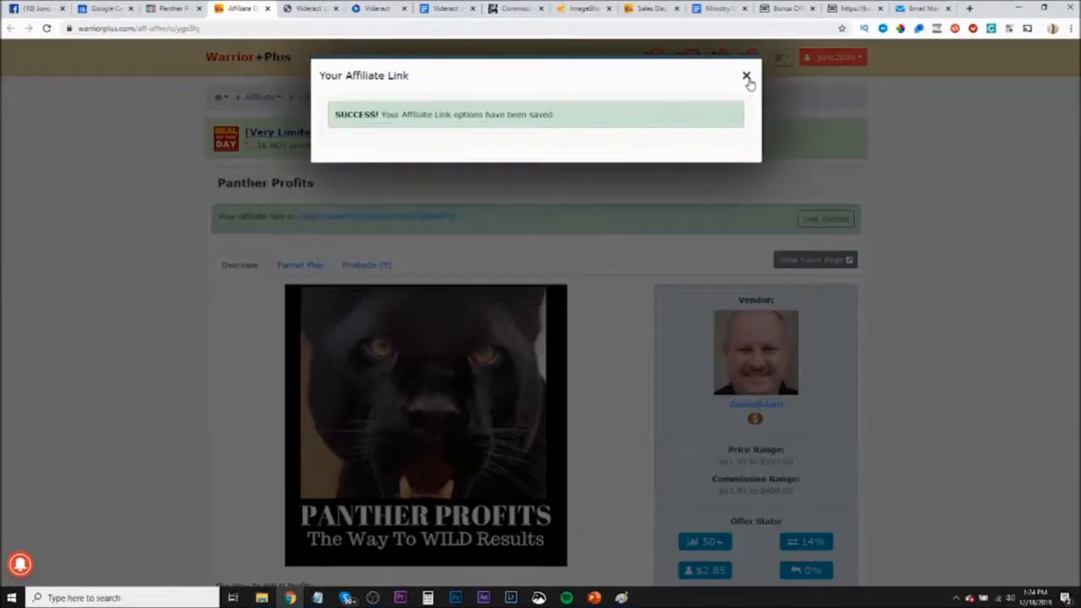
left_click(747, 76)
In Google Calendar, open the JV page from the December 18 Videract event and go to its affiliate links page
left_click(125, 8)
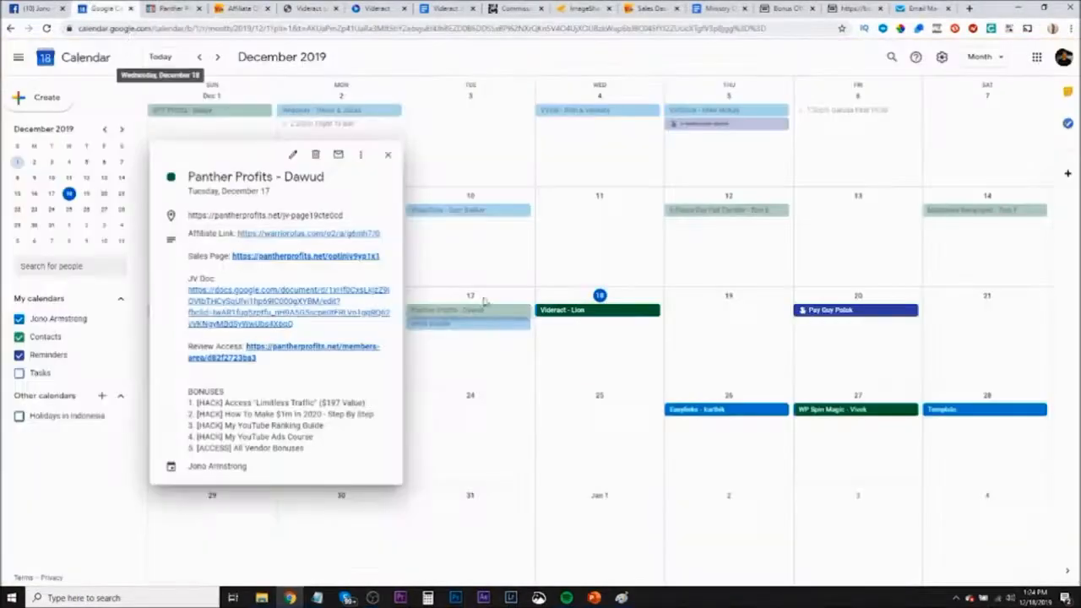
left_click(388, 164)
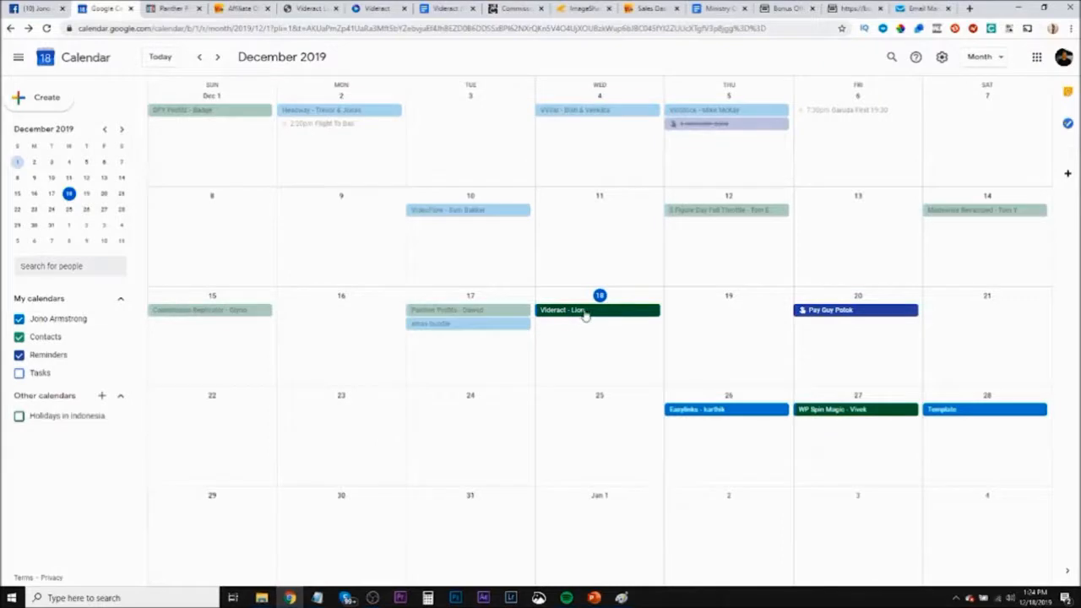
left_click(574, 313)
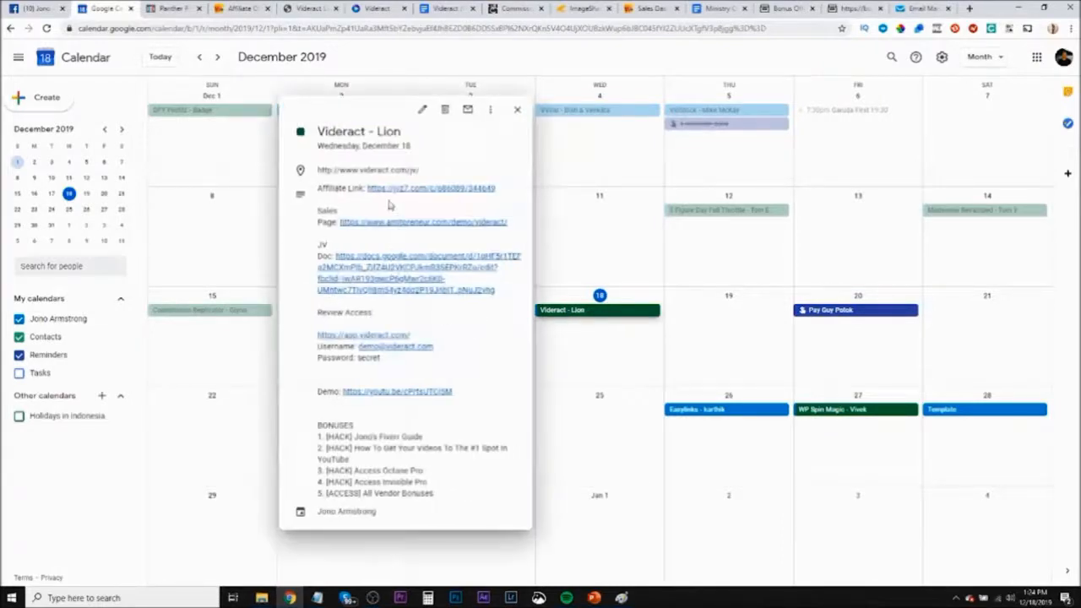
left_click(390, 172)
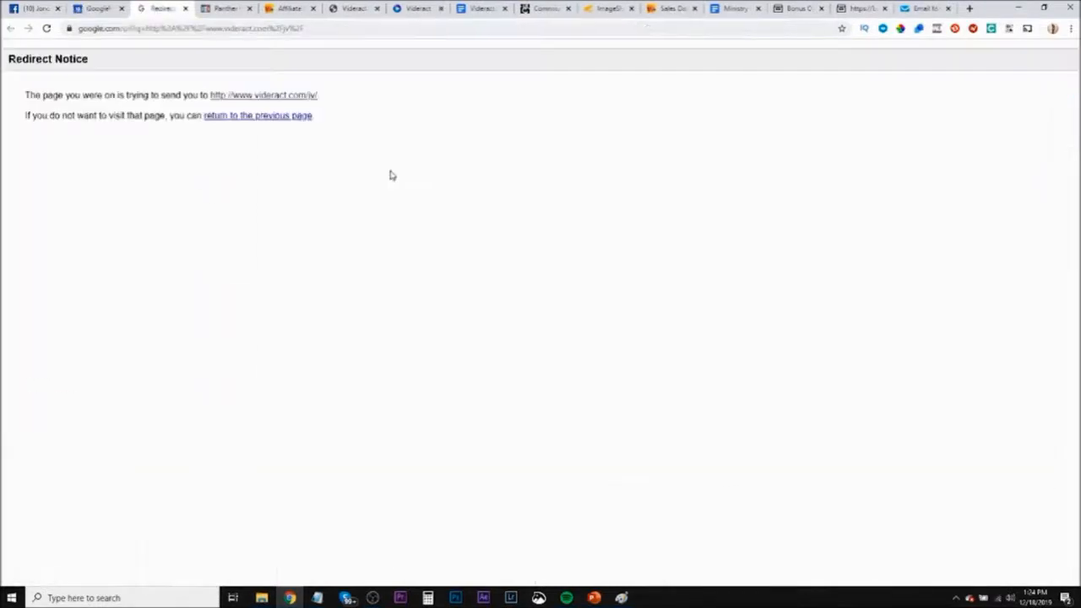
left_click(267, 95)
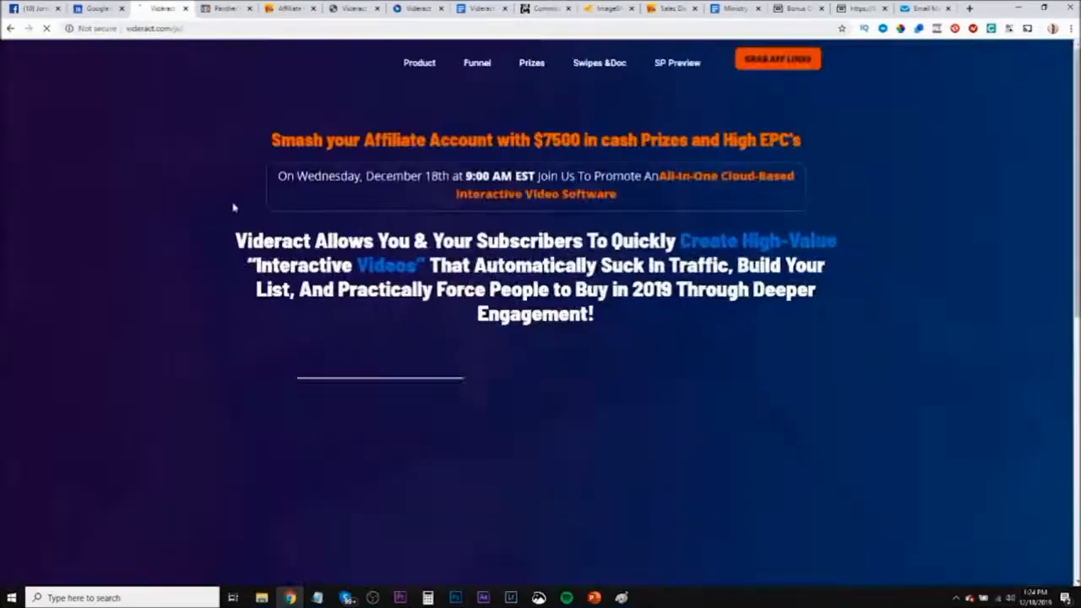
left_click(778, 60)
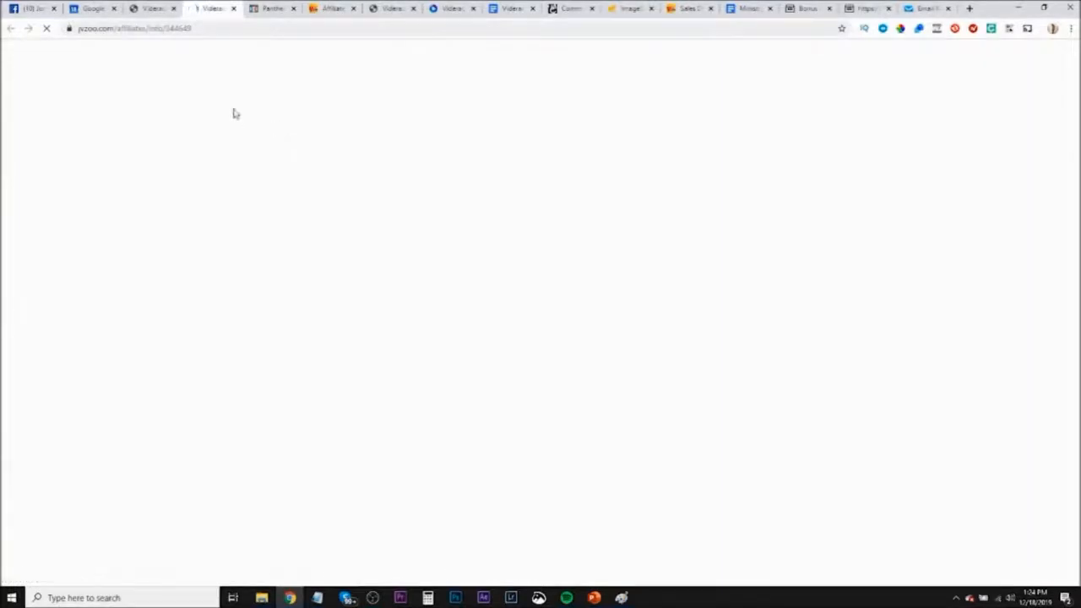
Log in to JVZoo with the prefilled account details and complete the traffic lights image verification
left_click(413, 358)
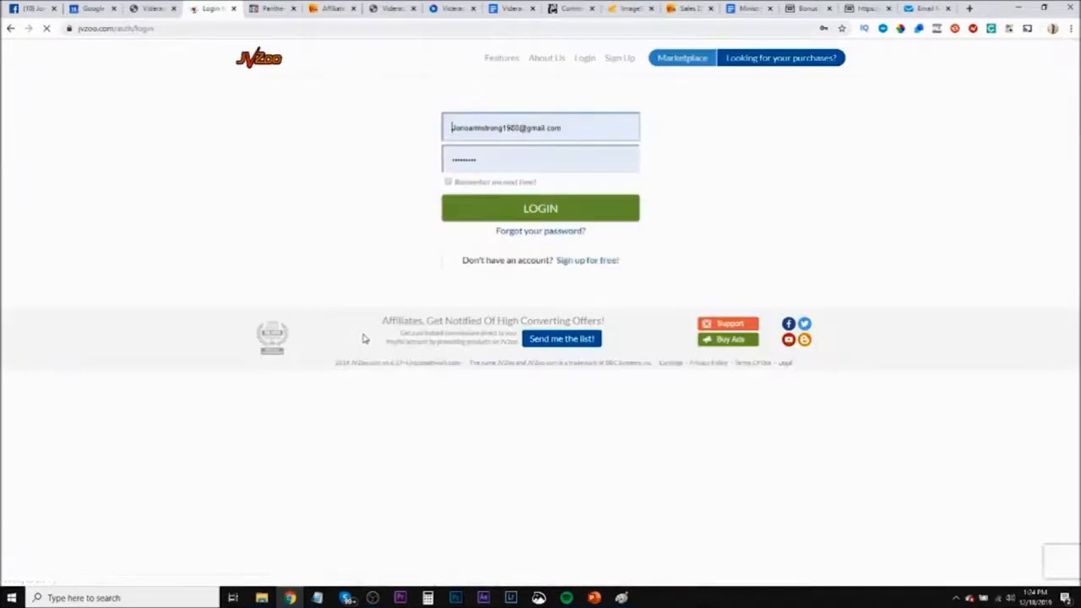
left_click(505, 218)
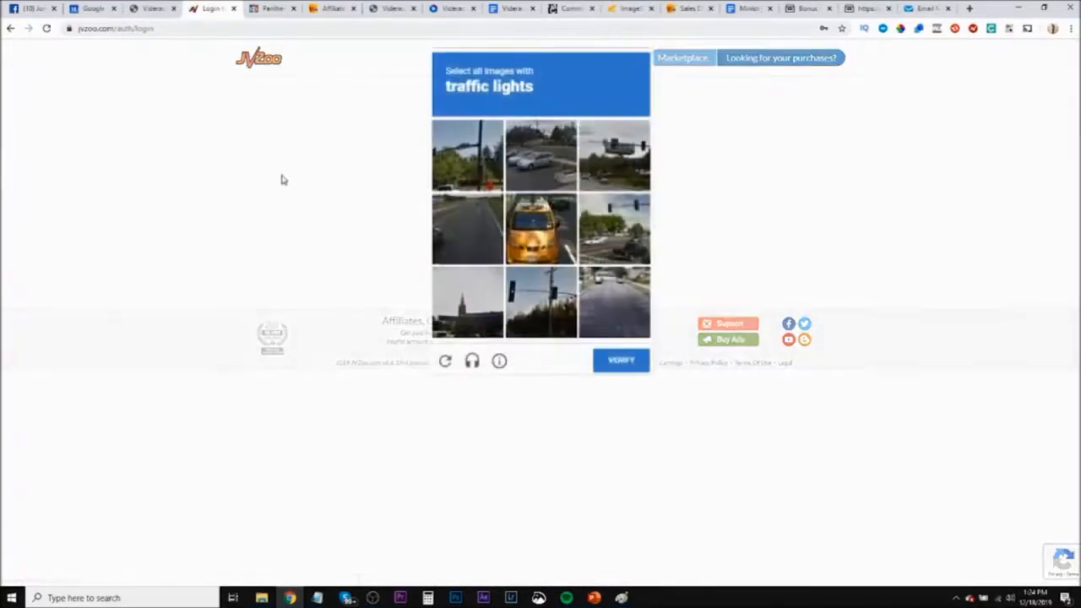
left_click(619, 166)
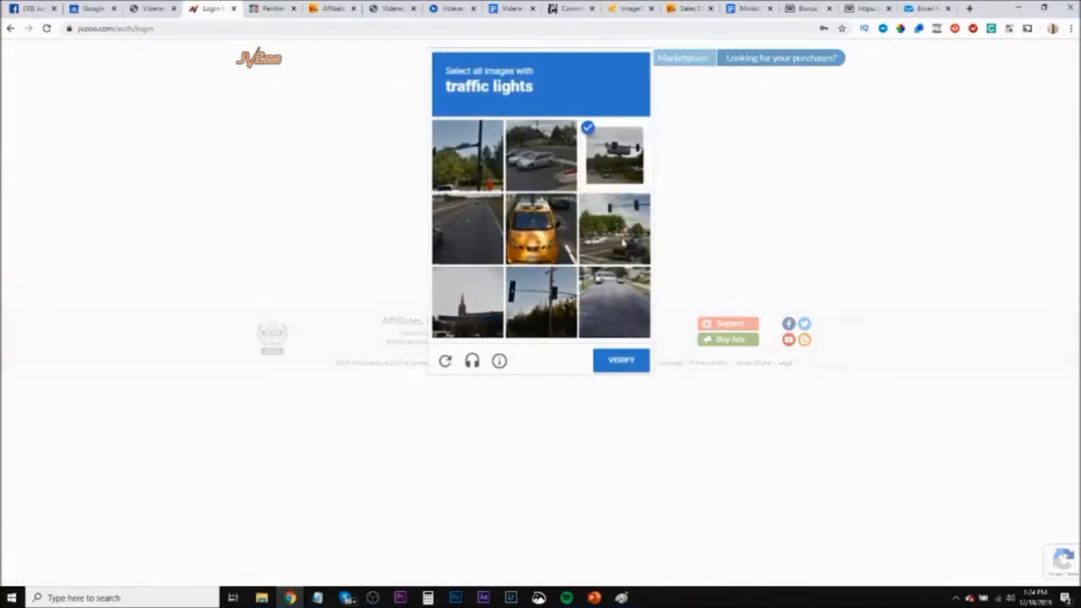
left_click(620, 236)
left_click(545, 326)
left_click(621, 363)
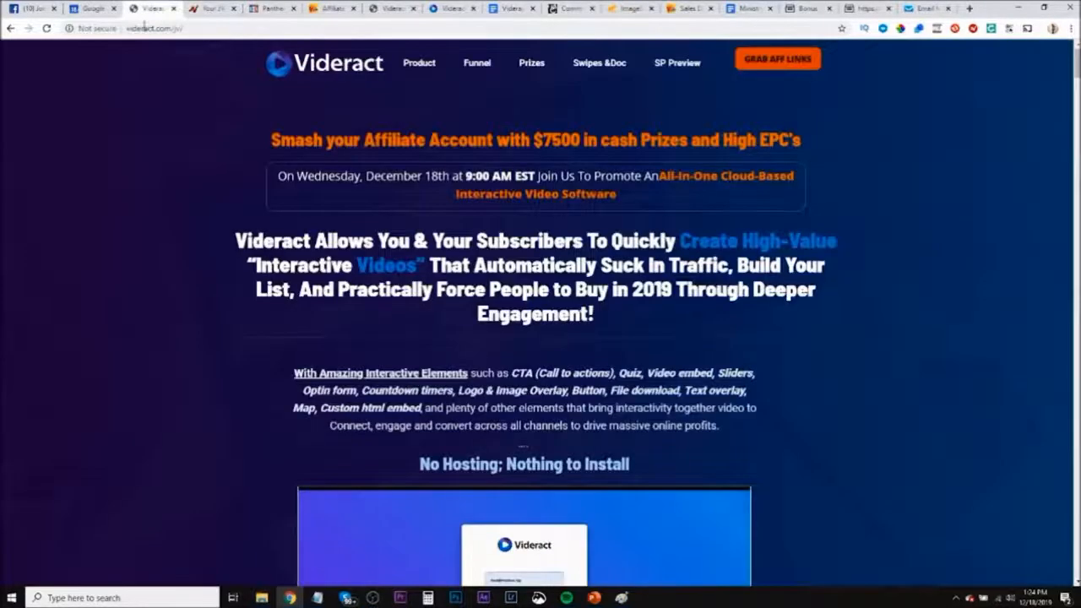
From the Videract JV page, open the JVZoo affiliate information, examine its Add Bonus form, and close that page
left_click(150, 9)
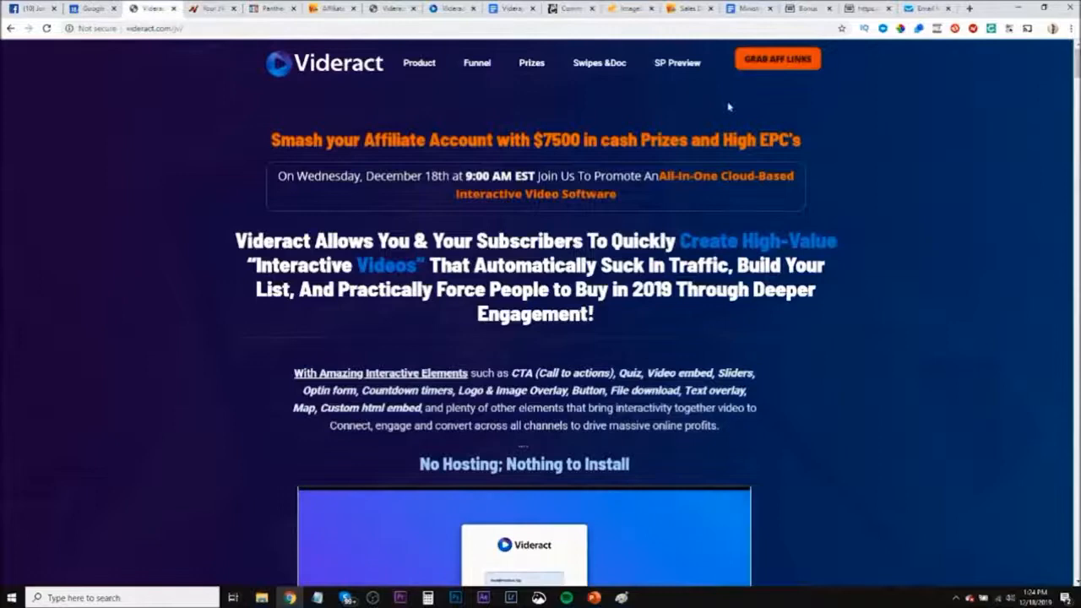
left_click(777, 68)
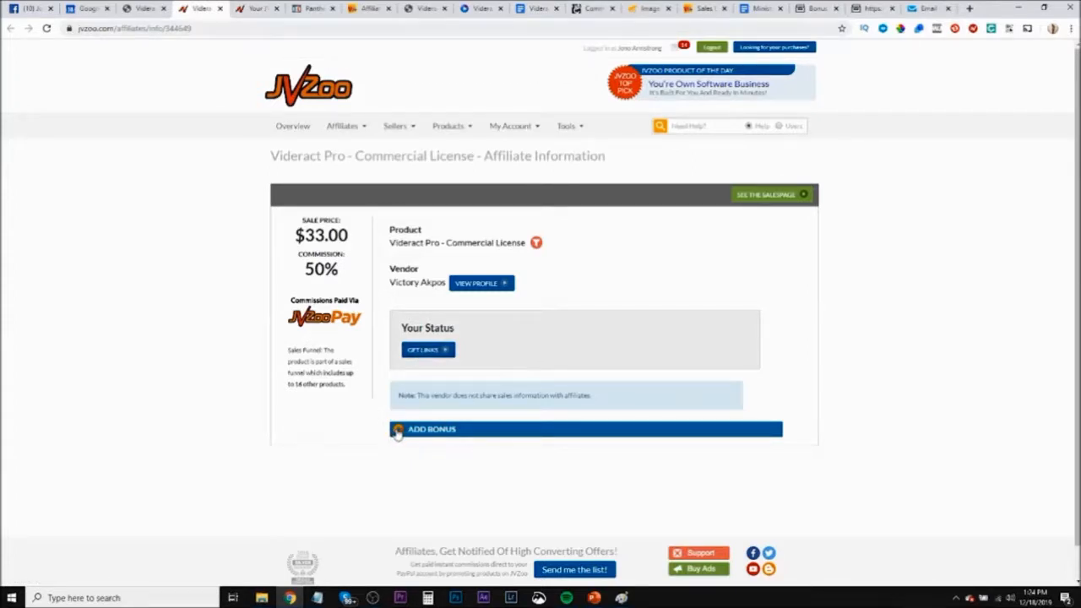
left_click(396, 430)
scroll(369, 437, "down", 2)
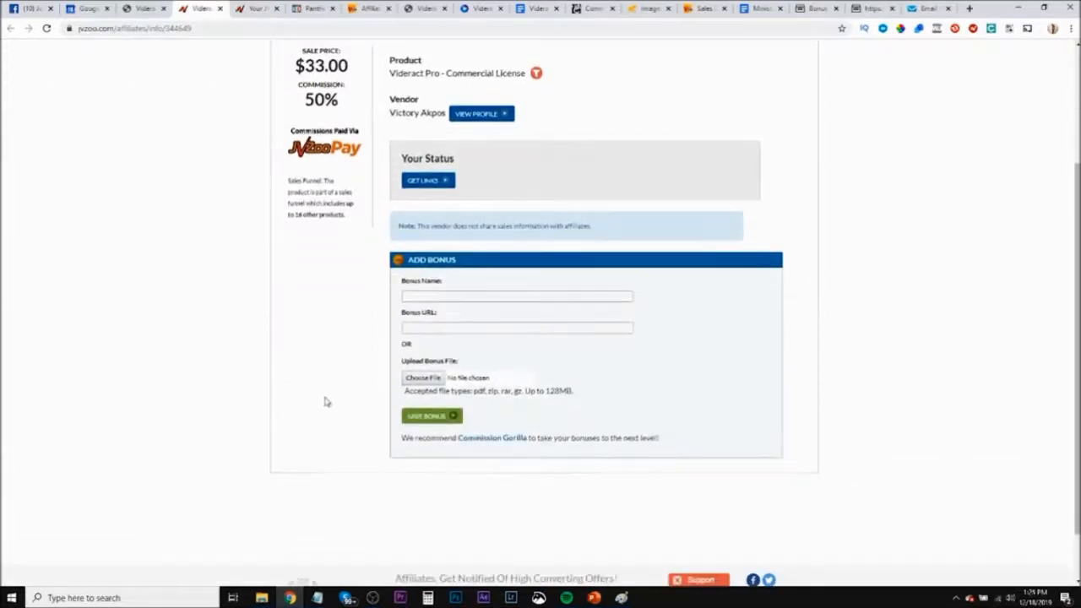
scroll(300, 337, "up", 1)
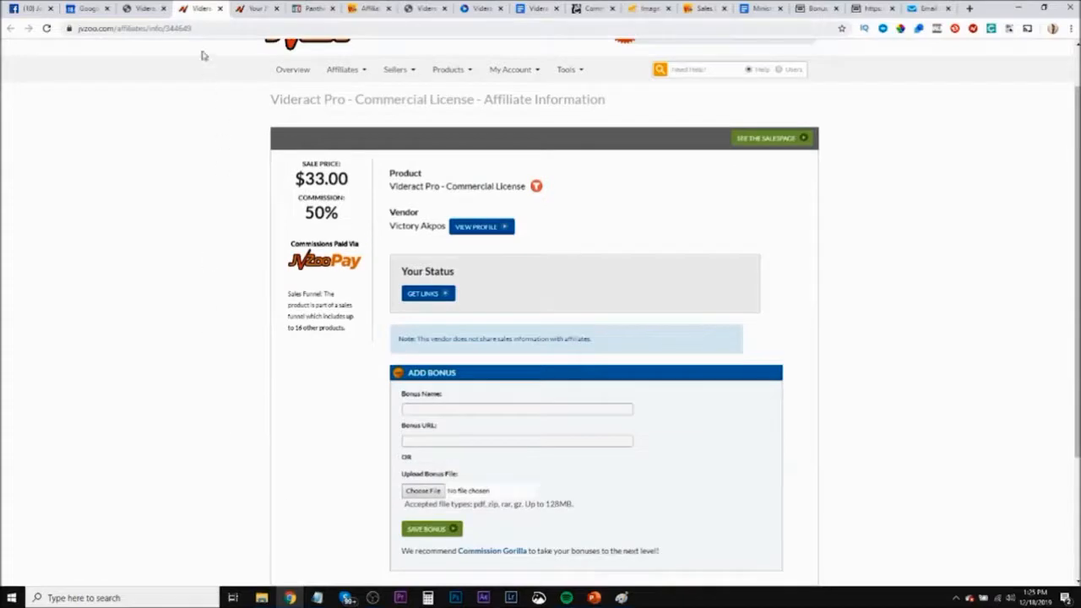
left_click(219, 8)
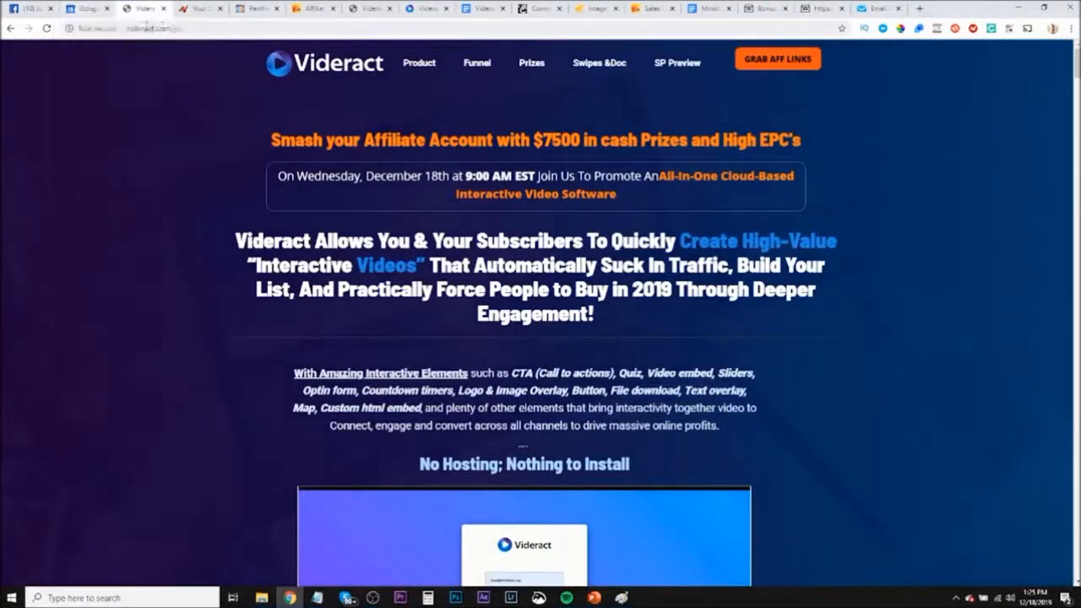
Reopen the Videract affiliate information page from the JV page and check the hosted form link in GetResponse before returning to it
left_click(199, 9)
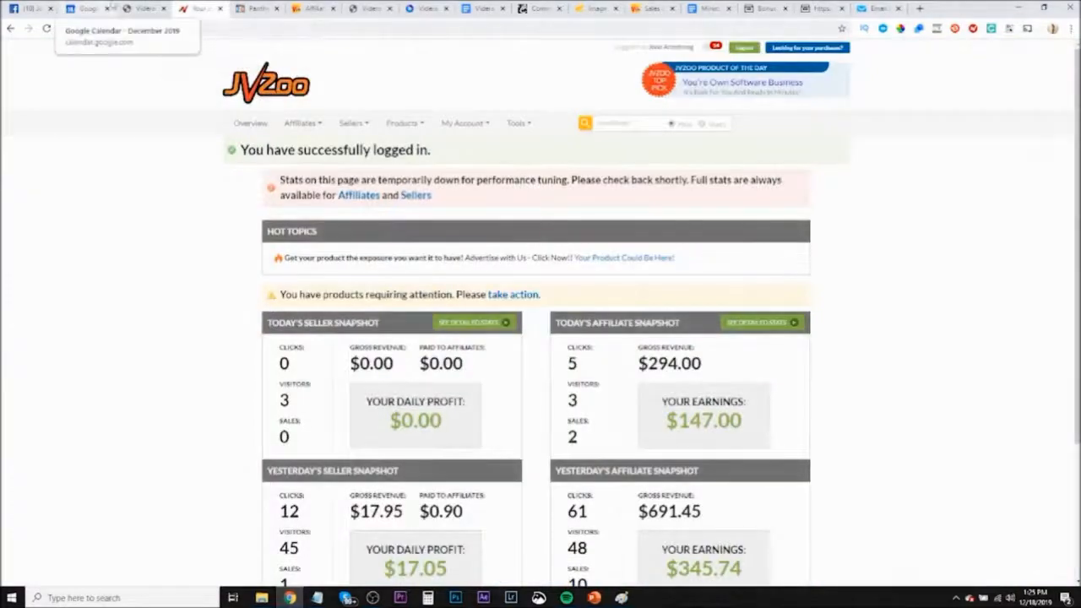
left_click(147, 8)
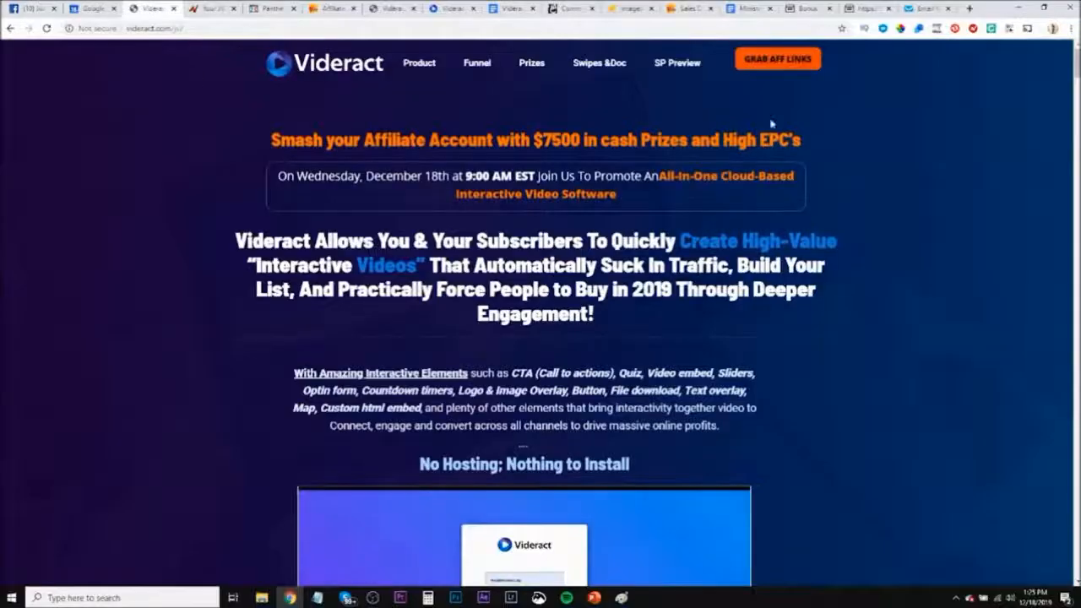
left_click(775, 62)
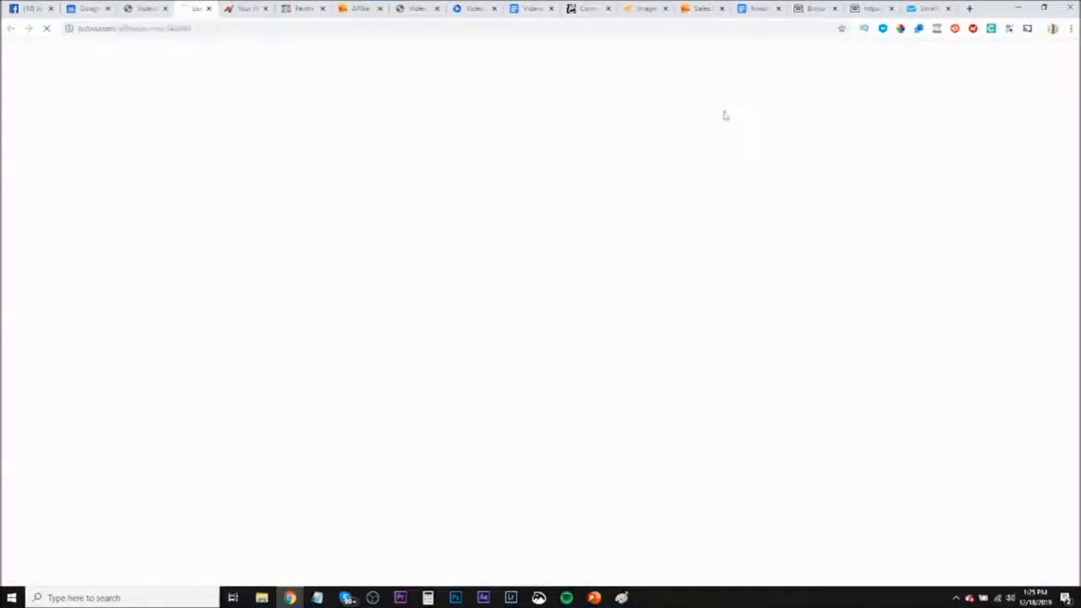
left_click(926, 8)
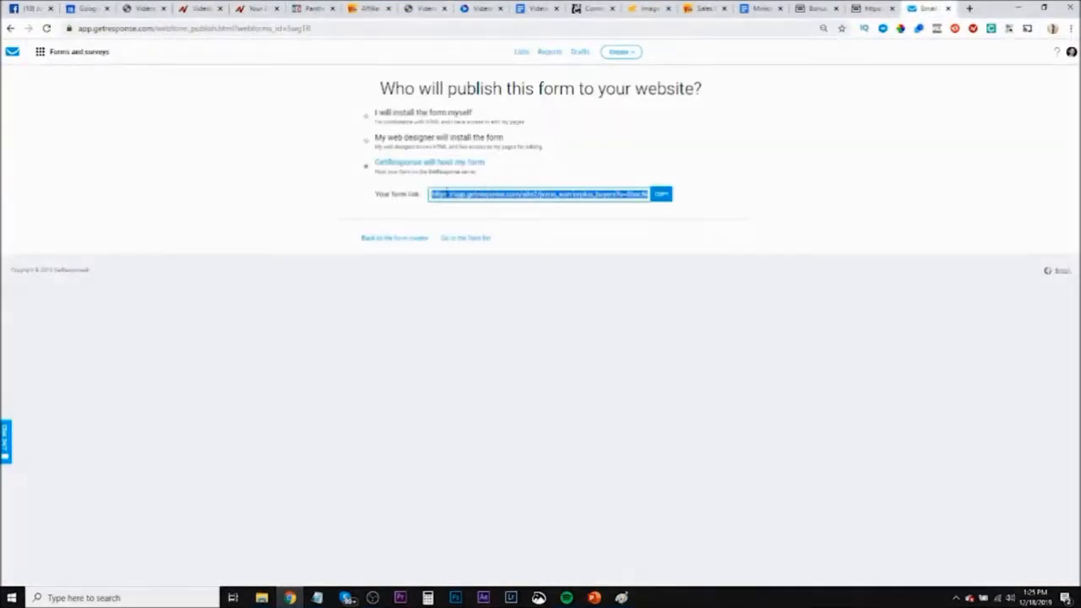
left_click(202, 10)
In the Videract Add Bonus form, enter a bonus name crediting the affiliate and paste the GetResponse form link as the Bonus URL
left_click(399, 431)
left_click(443, 464)
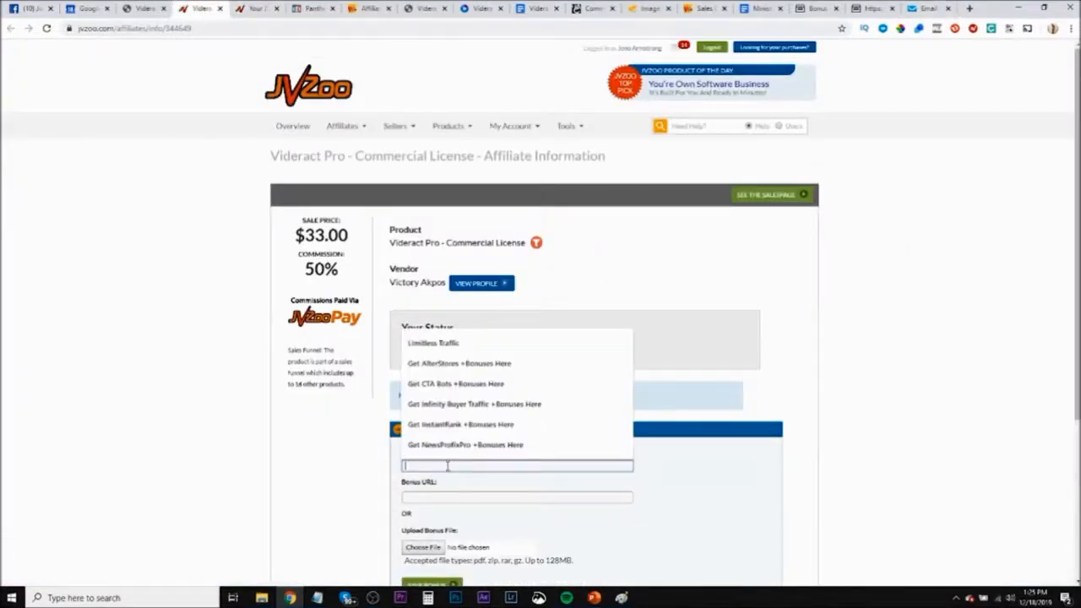
type("Bonuses f")
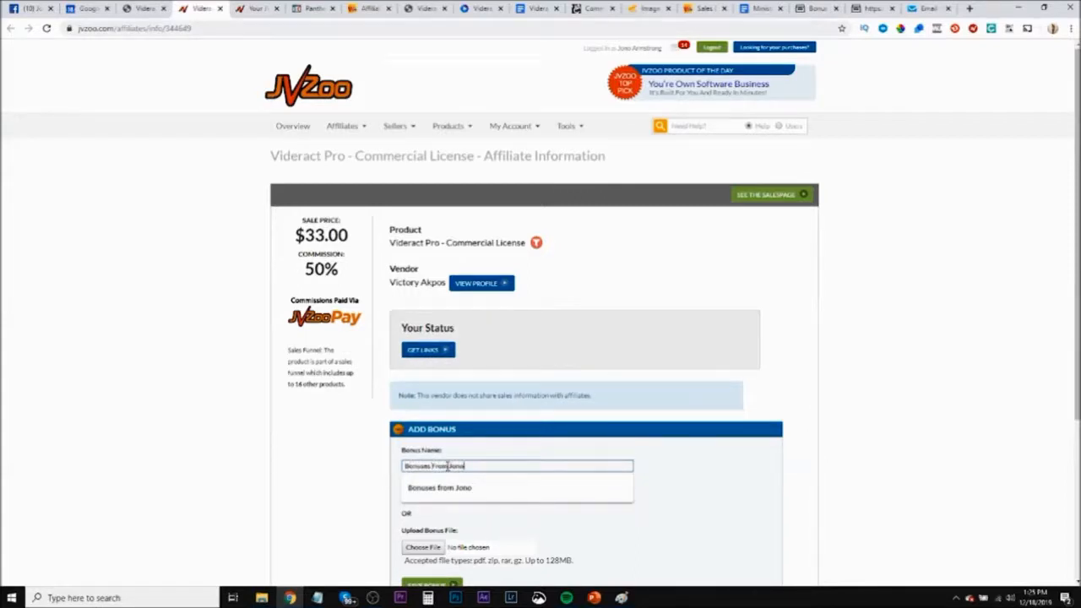
left_click(562, 485)
left_click(474, 500)
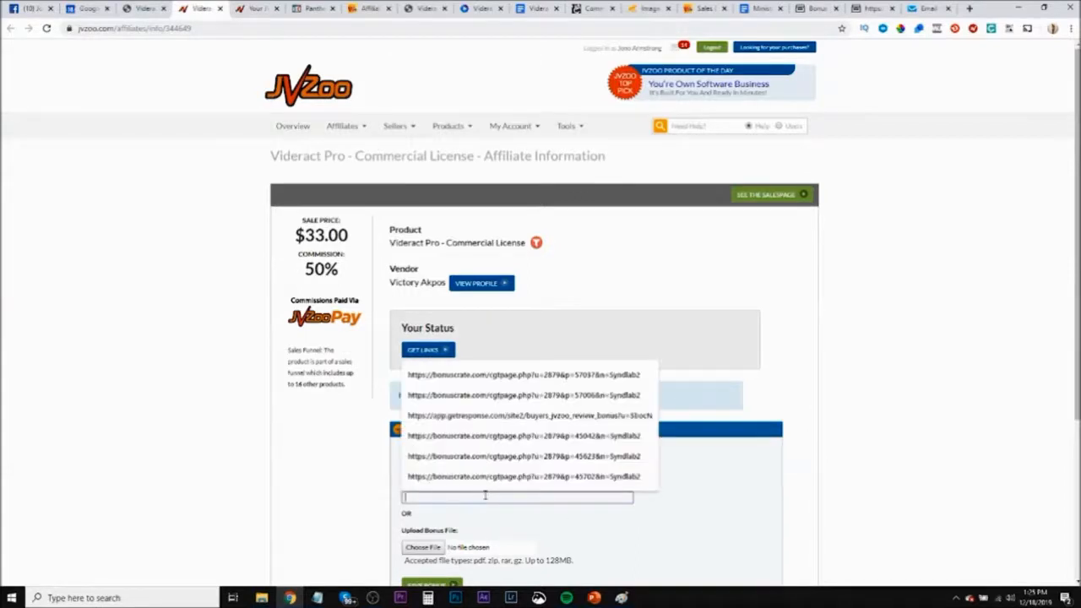
right_click(486, 496)
left_click(510, 389)
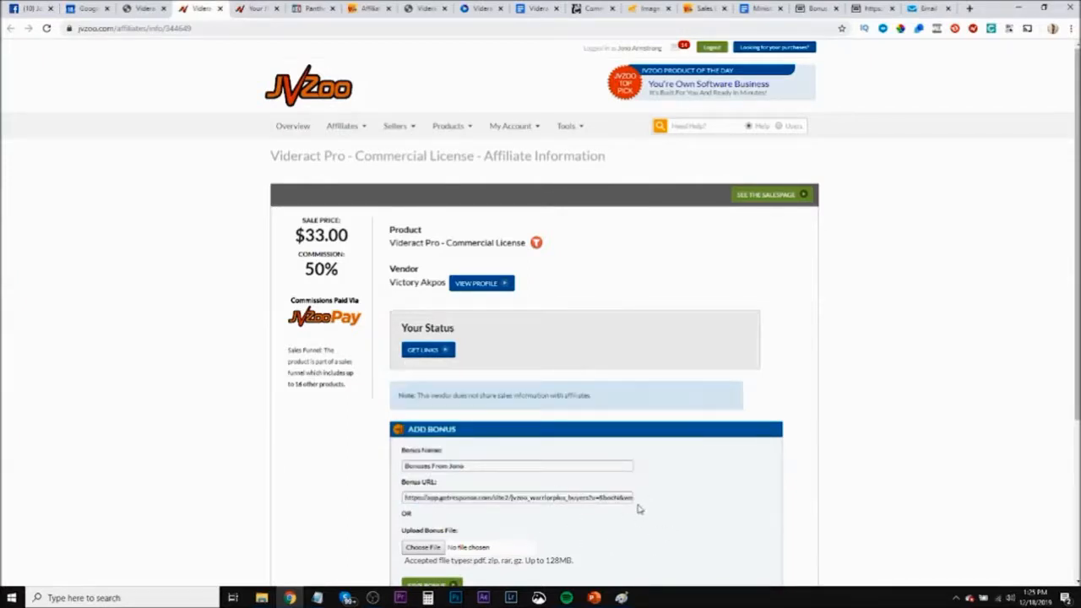
scroll(638, 509, "down", 2)
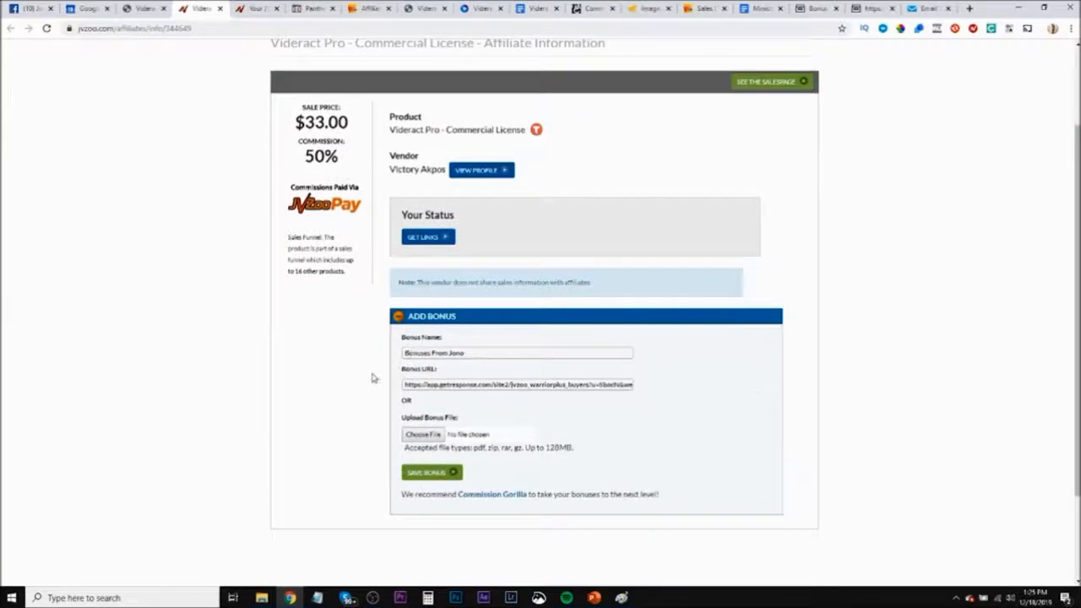
Close the Videract Pro affiliate information page and the Videract JV page
scroll(374, 379, "up", 2)
left_click(218, 8)
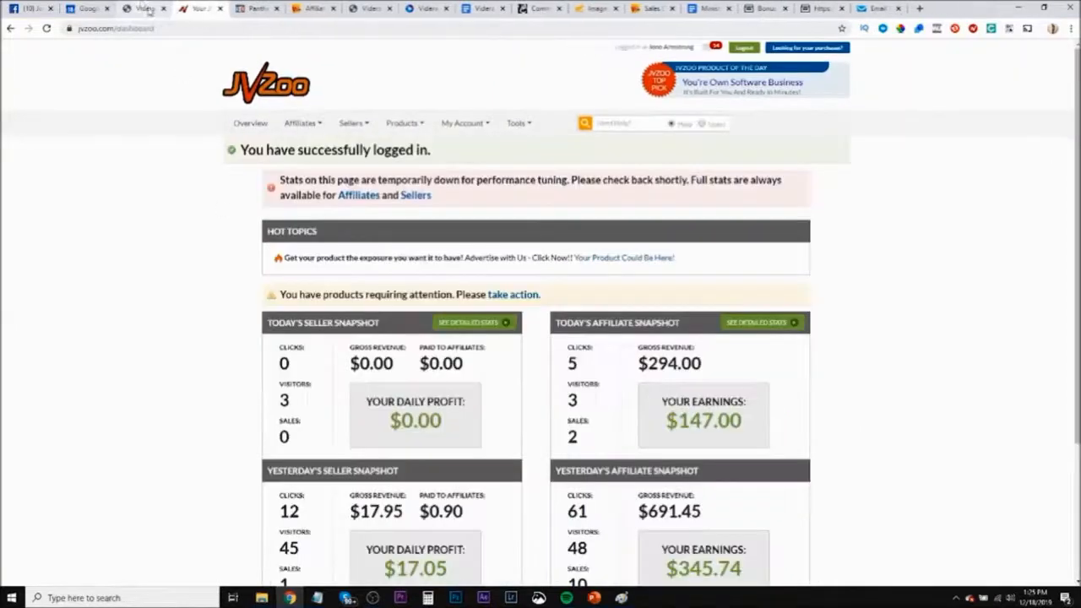
left_click(147, 10)
left_click(163, 9)
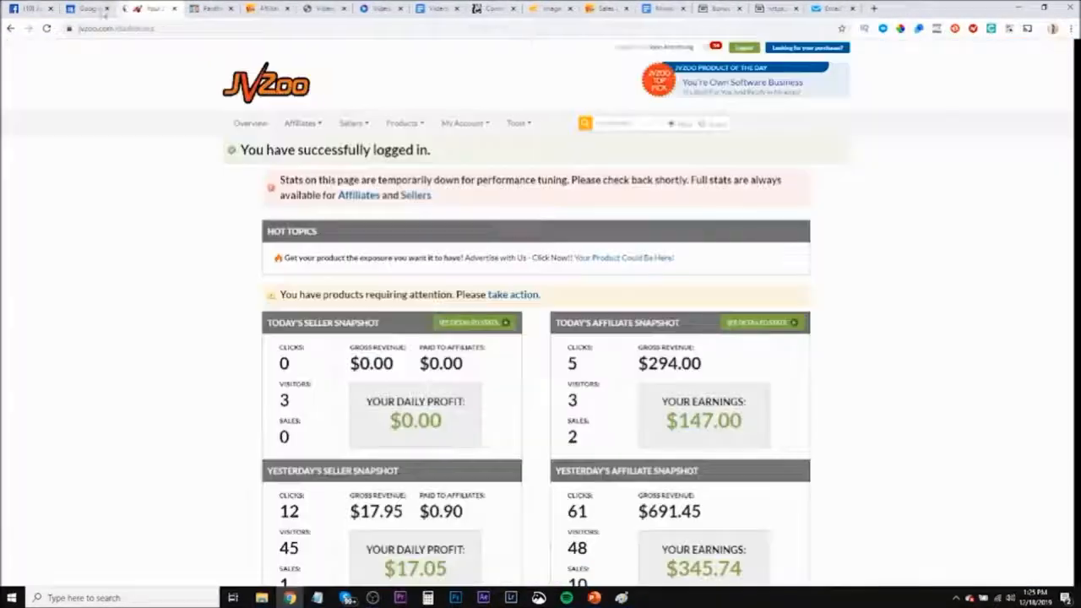
From the December 14 Madsense Revamped event in Google Calendar, open the product's JV page and its JVZoo affiliate information
left_click(93, 8)
left_click(516, 111)
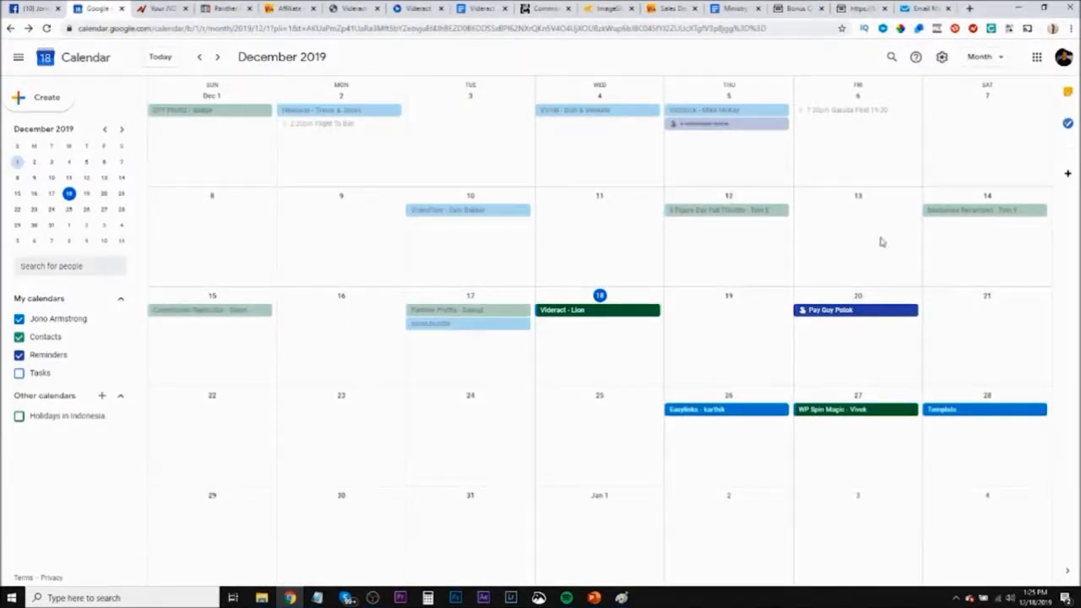
left_click(955, 210)
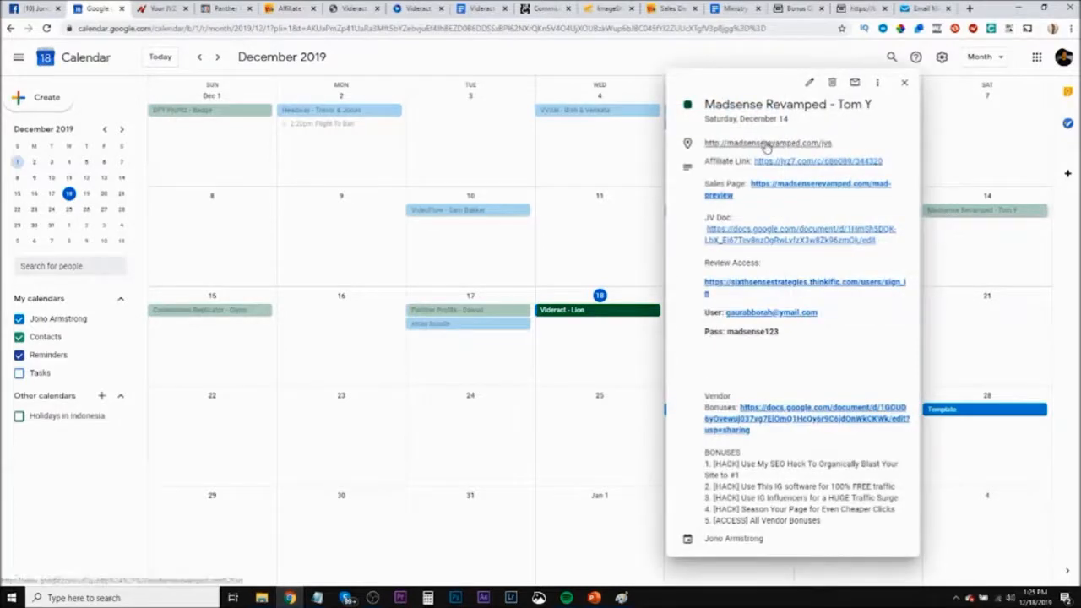
left_click(765, 144)
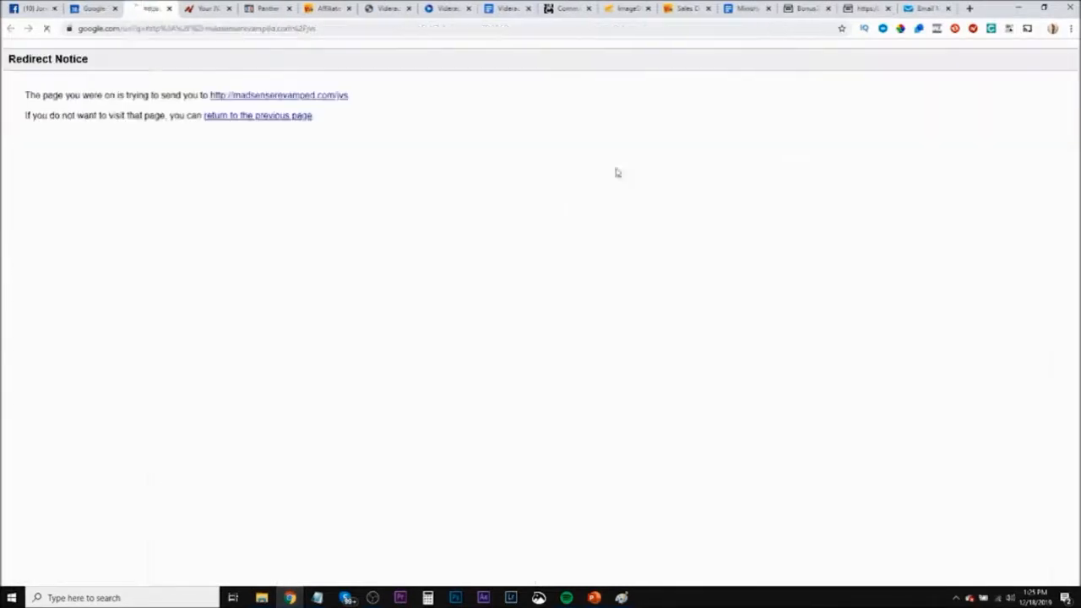
left_click(338, 96)
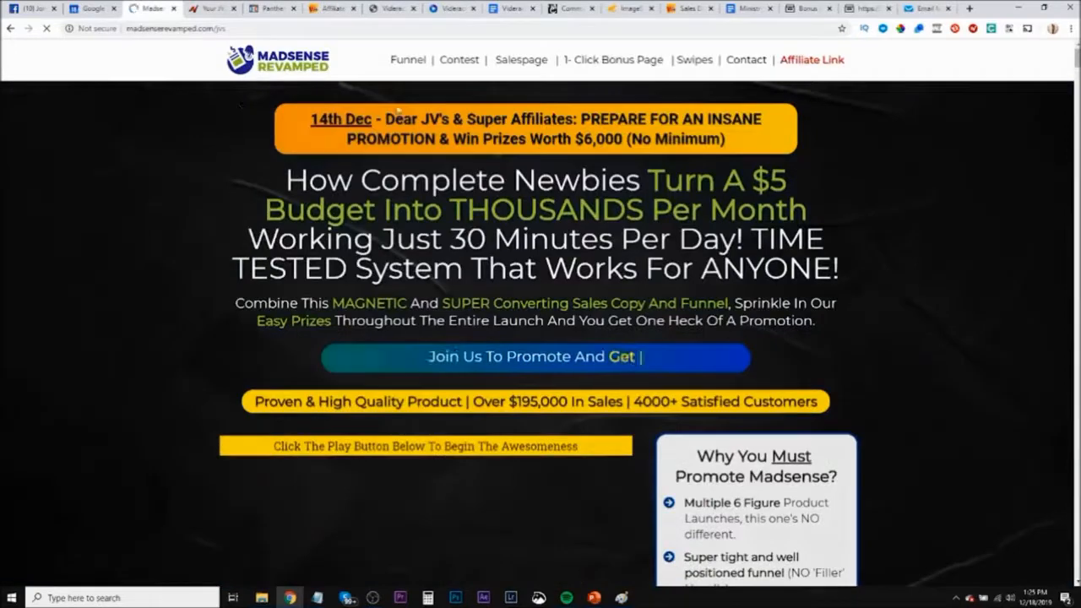
left_click(812, 60)
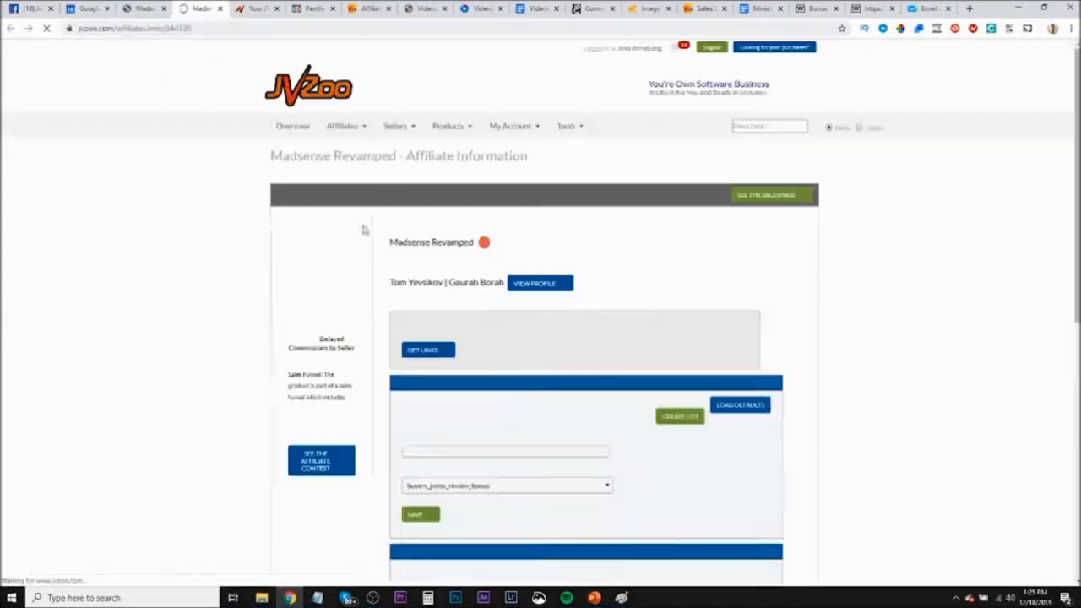
Examine the GetResponse Integration and Add Bonus sections for Madsense Revamped, leaving only Add Bonus expanded
scroll(291, 304, "down", 2)
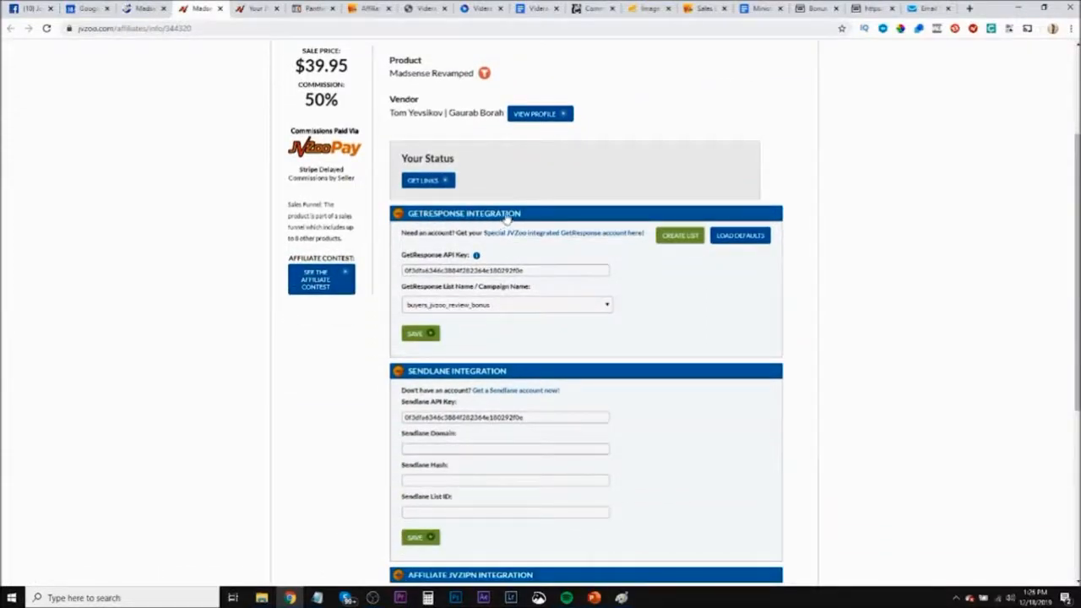
left_click(390, 214)
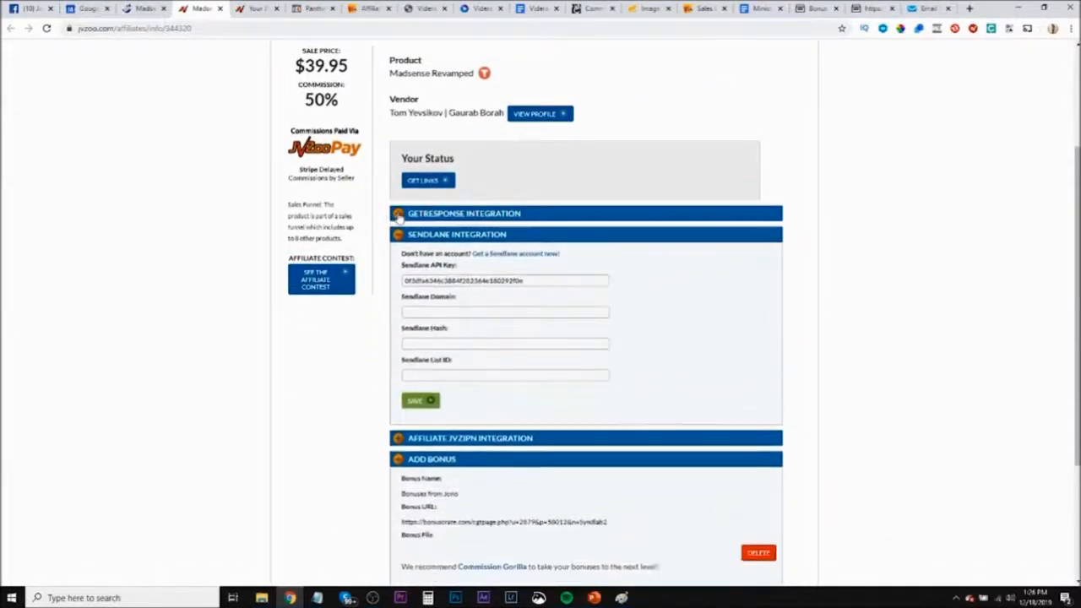
left_click(400, 237)
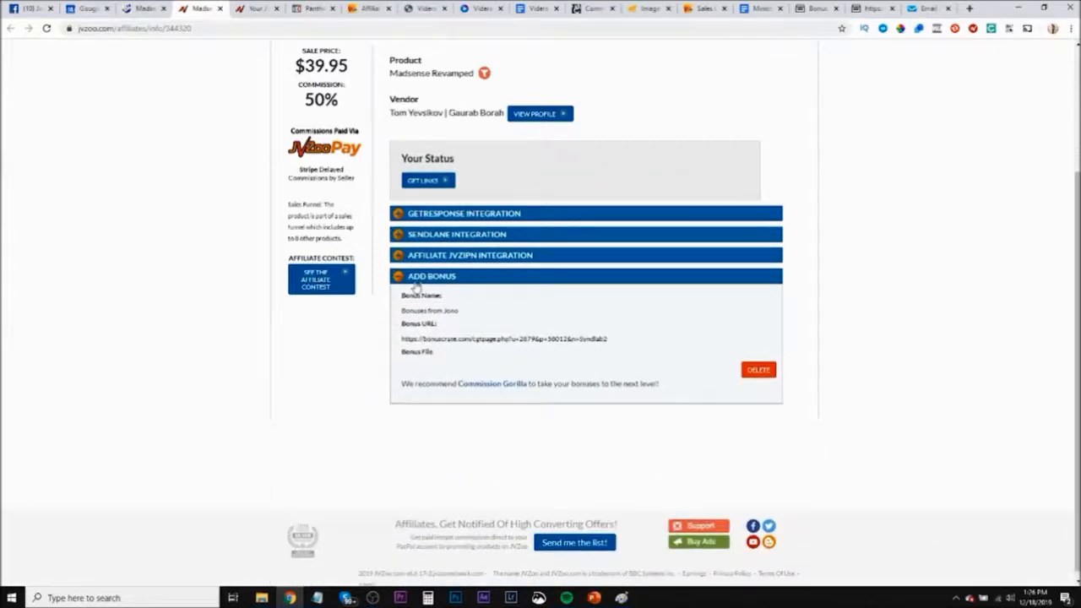
left_click(410, 279)
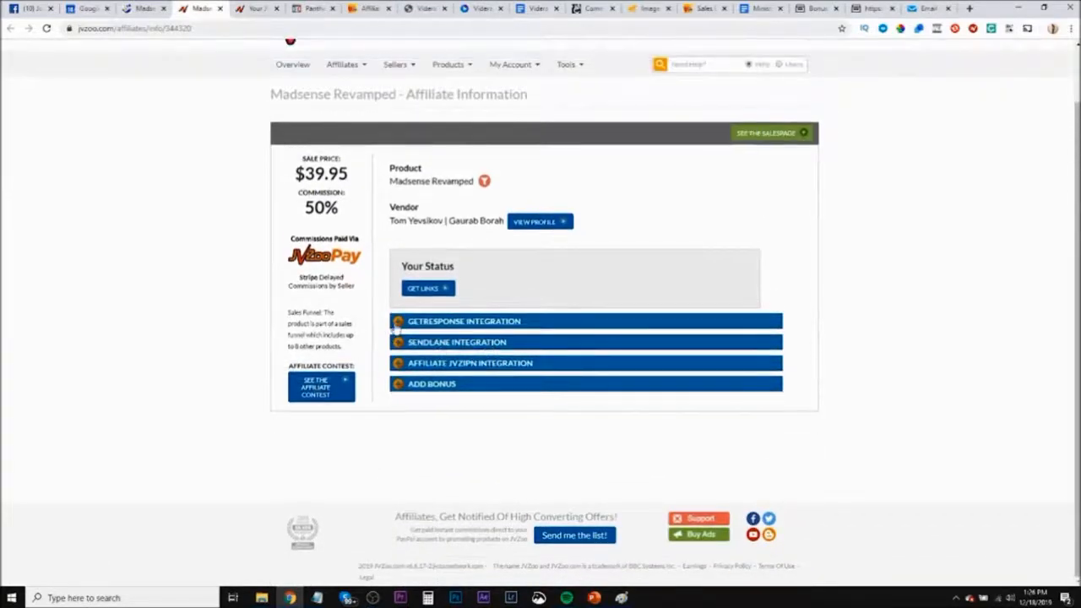
left_click(399, 323)
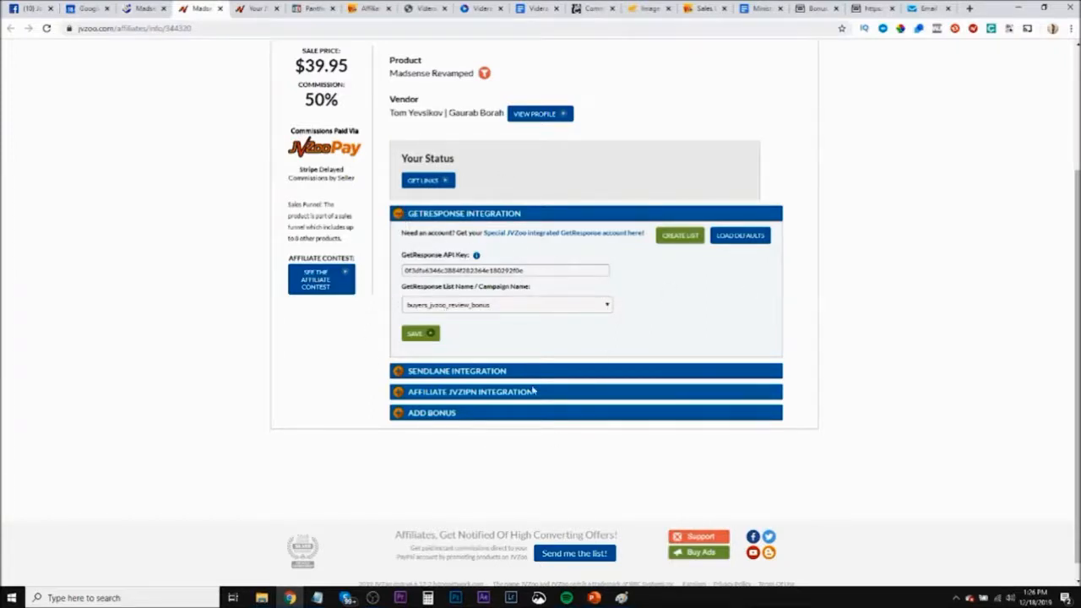
left_click(400, 217)
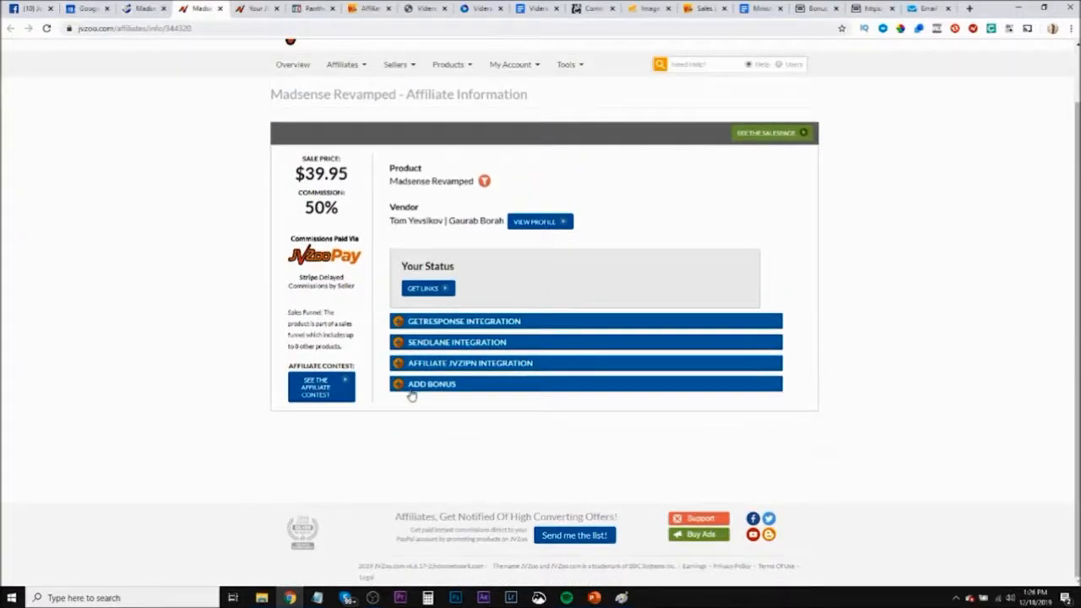
left_click(400, 385)
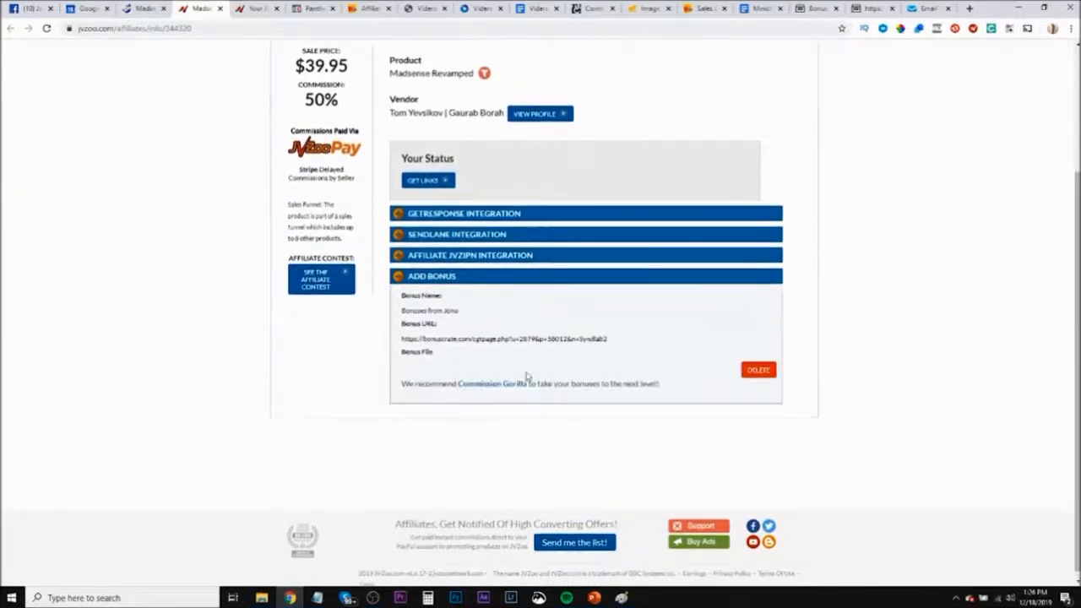
Check the hosted form link in GetResponse and the thank-you page link in Commission Gorilla, and return to the Madsense Revamped affiliate page
left_click(912, 11)
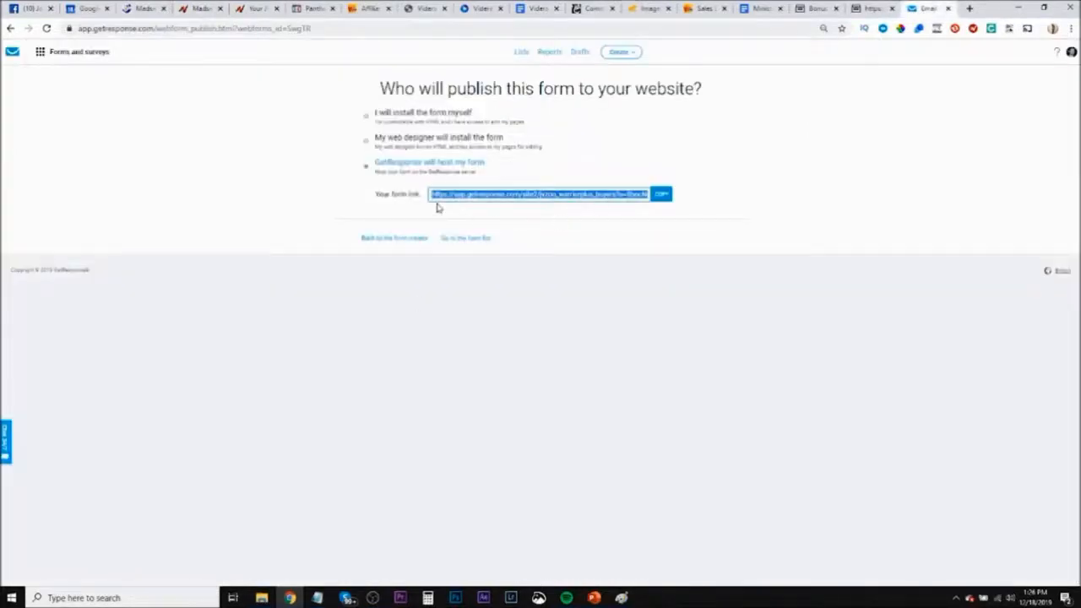
left_click(594, 9)
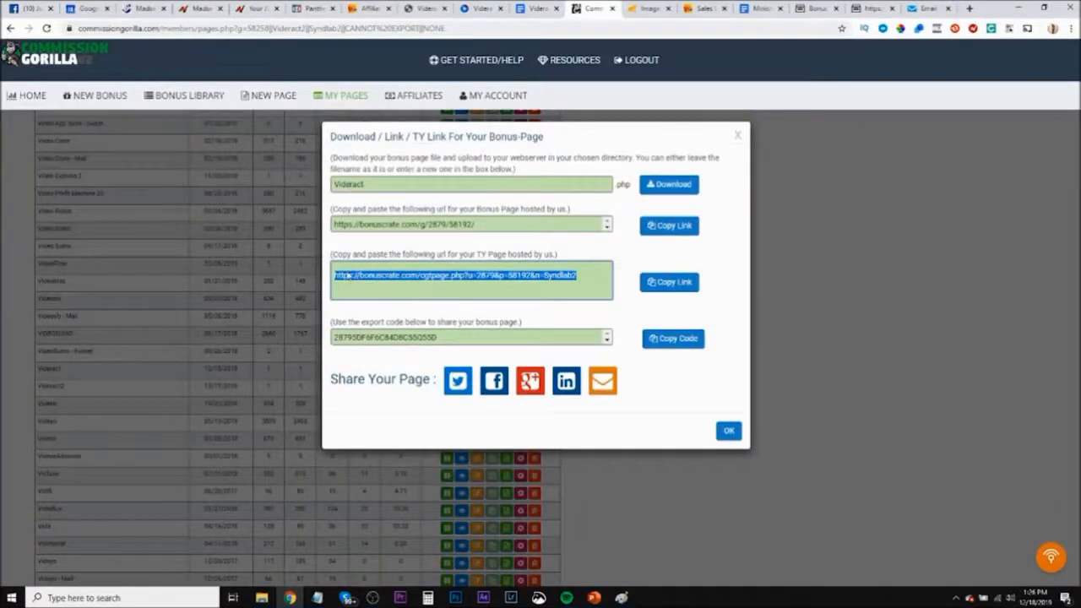
left_click(196, 8)
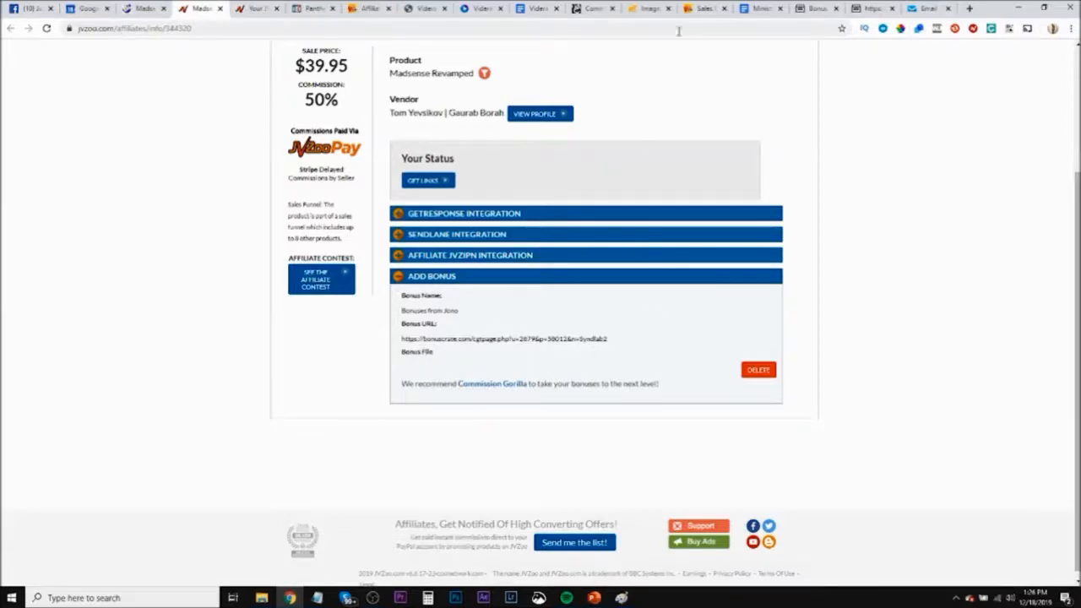
Save the Panther Profits affiliate link details in Warrior+Plus with the GetResponse form link as Buyer Bonus URL, and switch to PowerPoint
left_click(369, 10)
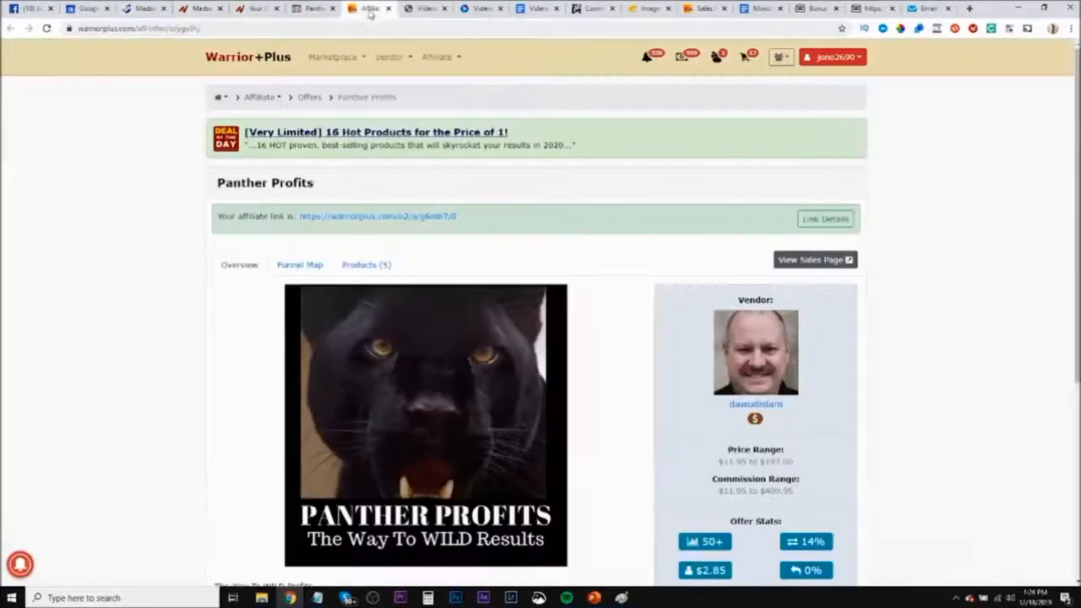
left_click(810, 220)
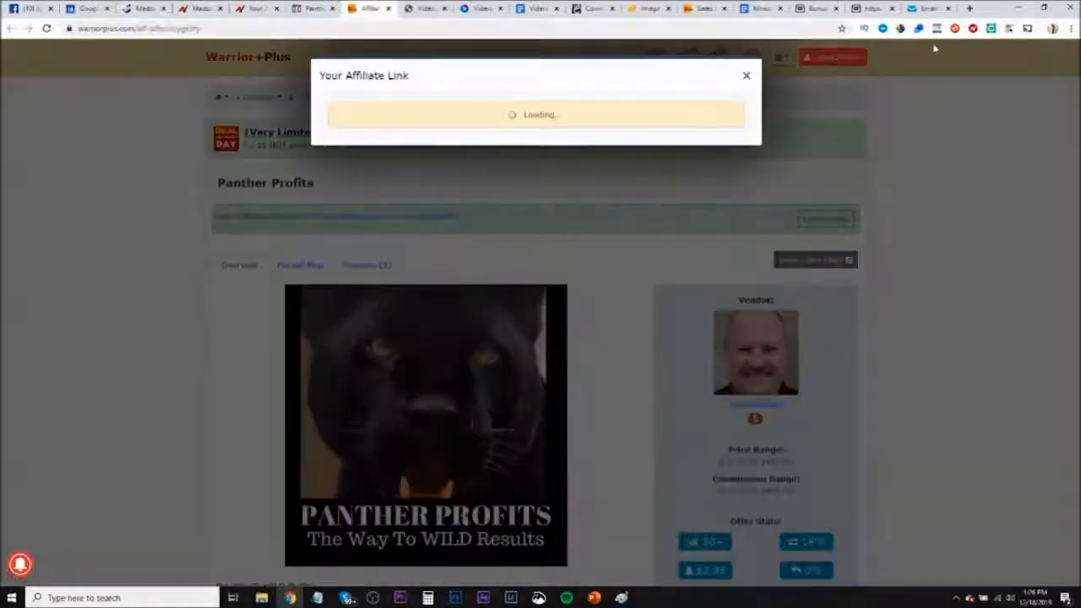
left_click(928, 8)
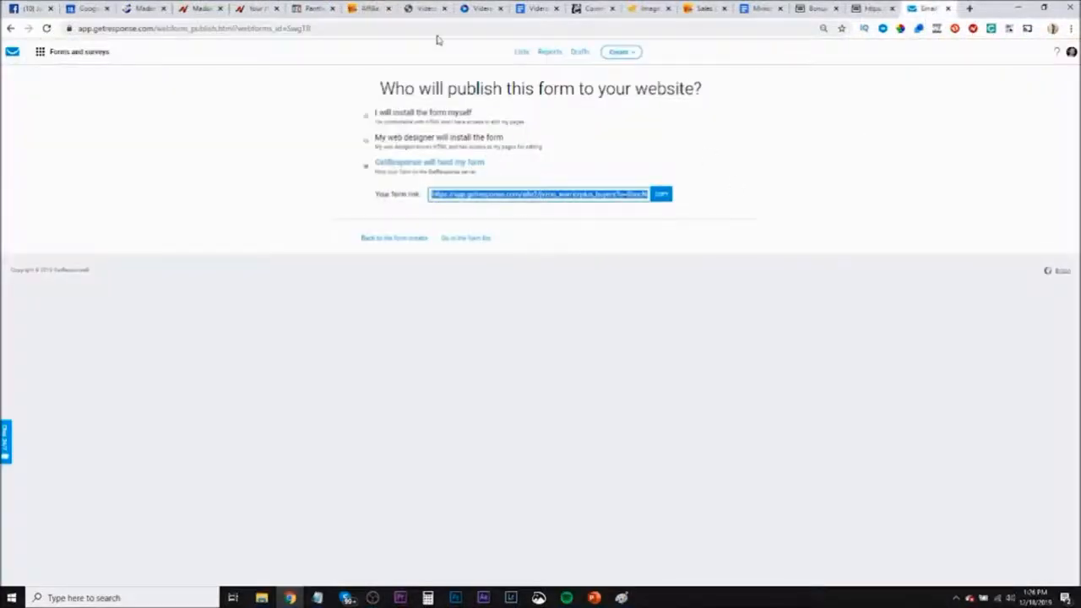
left_click(369, 11)
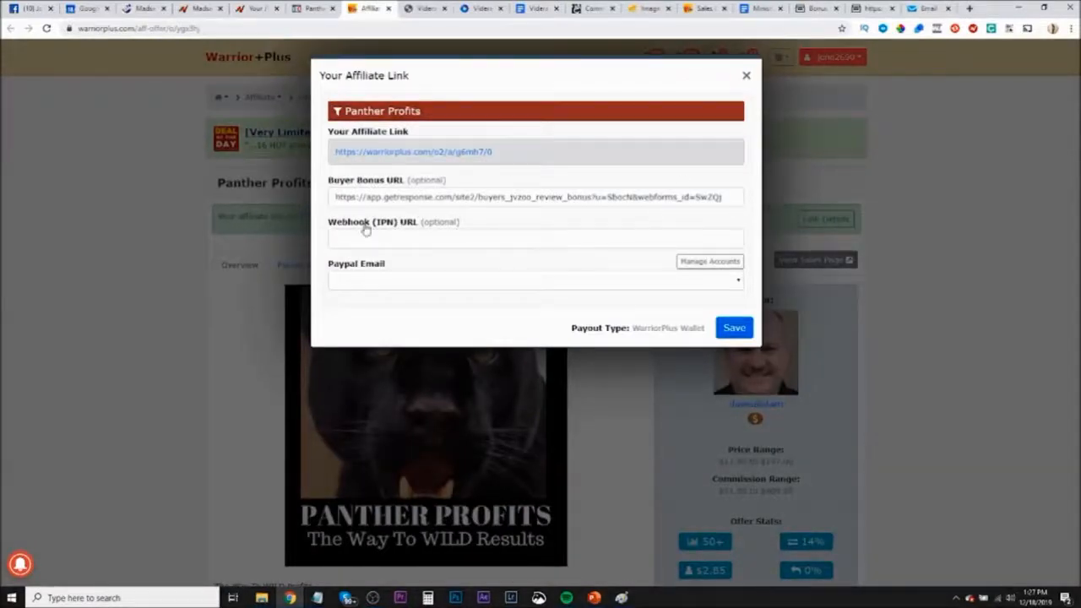
left_click(735, 329)
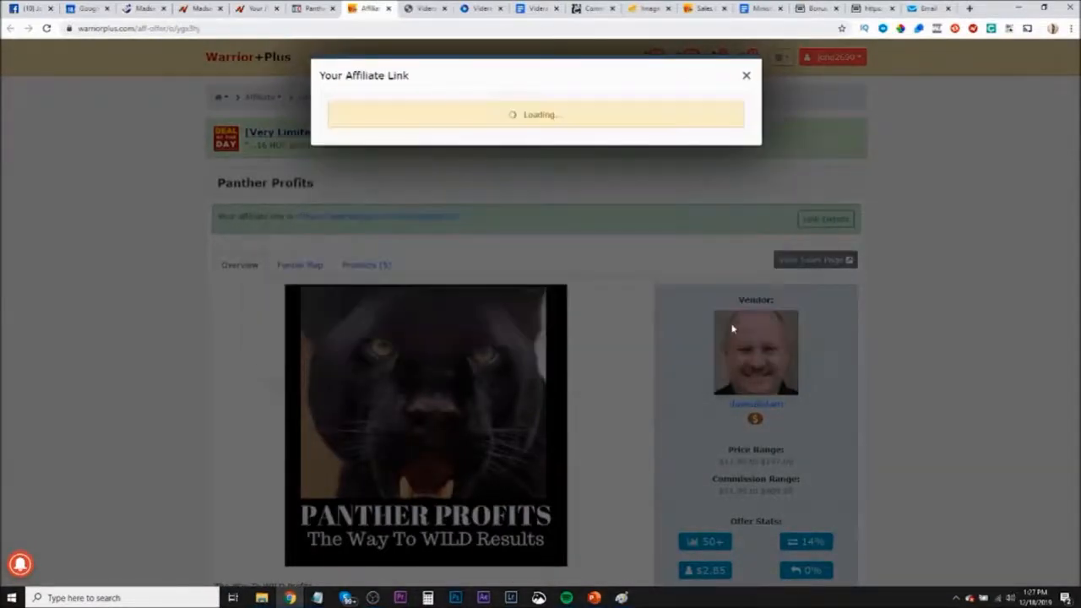
left_click(593, 597)
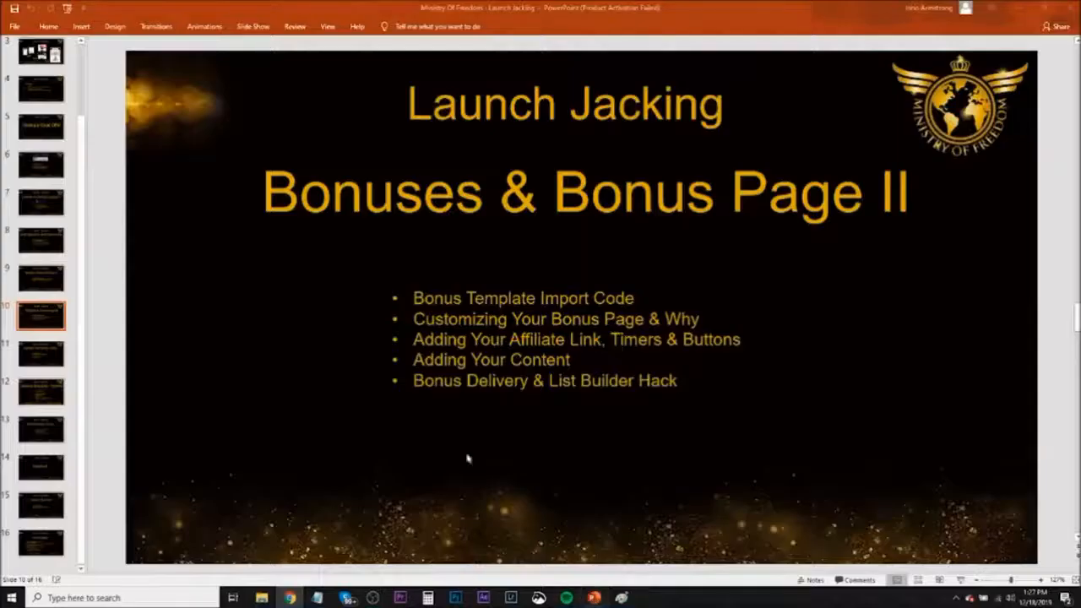